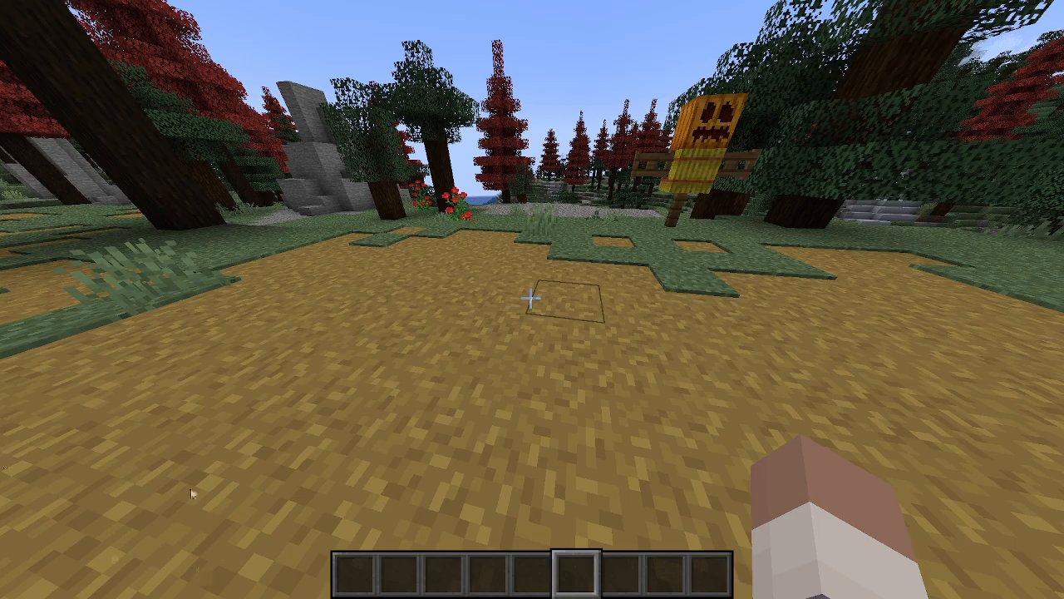
Step: Open the BBS mod dashboard and switch the game from full screen to windowed mode
{"action": "key", "text": "F11"}
{"action": "key", "text": "0"}
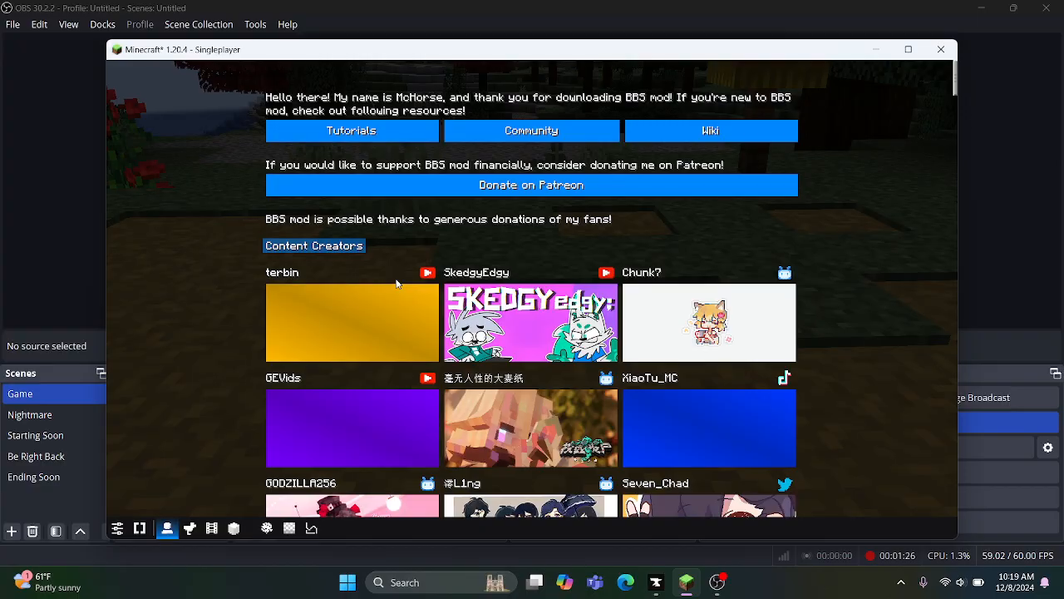
{"action": "key", "text": "F11"}
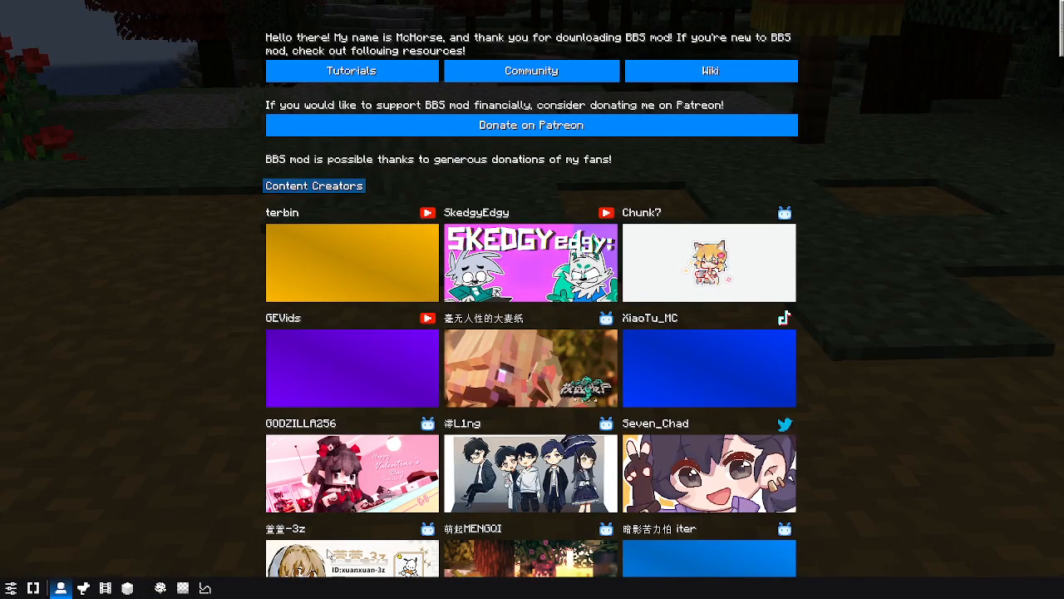
{"action": "key", "text": "F11"}
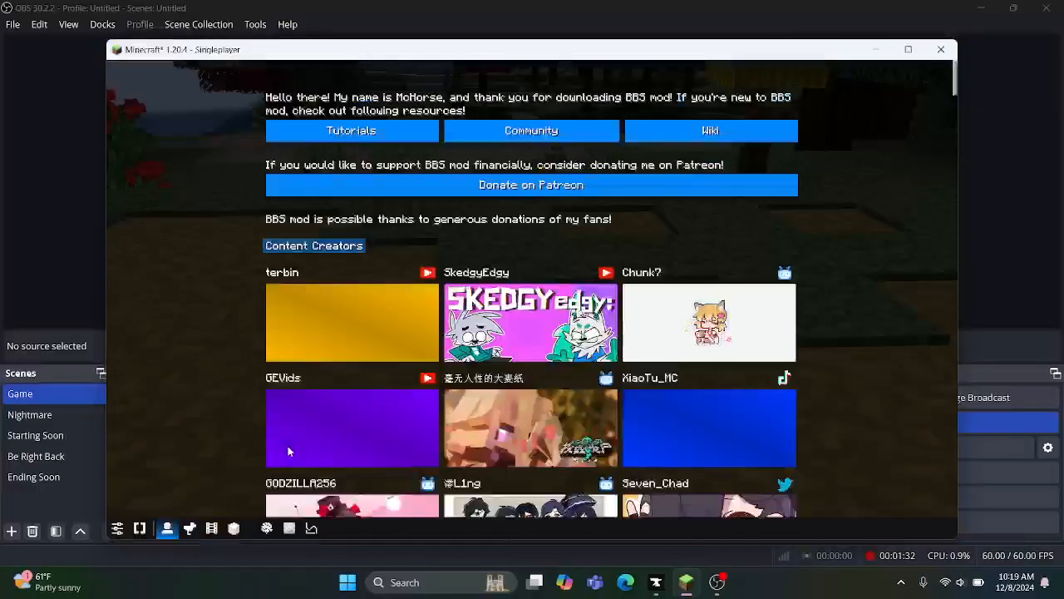
Step: Enlarge the Minecraft window so it fills the whole desktop area above the taskbar
{"action": "left_click_drag", "start_coordinate": [959, 108], "coordinate": [1063, 108]}
{"action": "left_click_drag", "start_coordinate": [819, 40], "coordinate": [820, 1]}
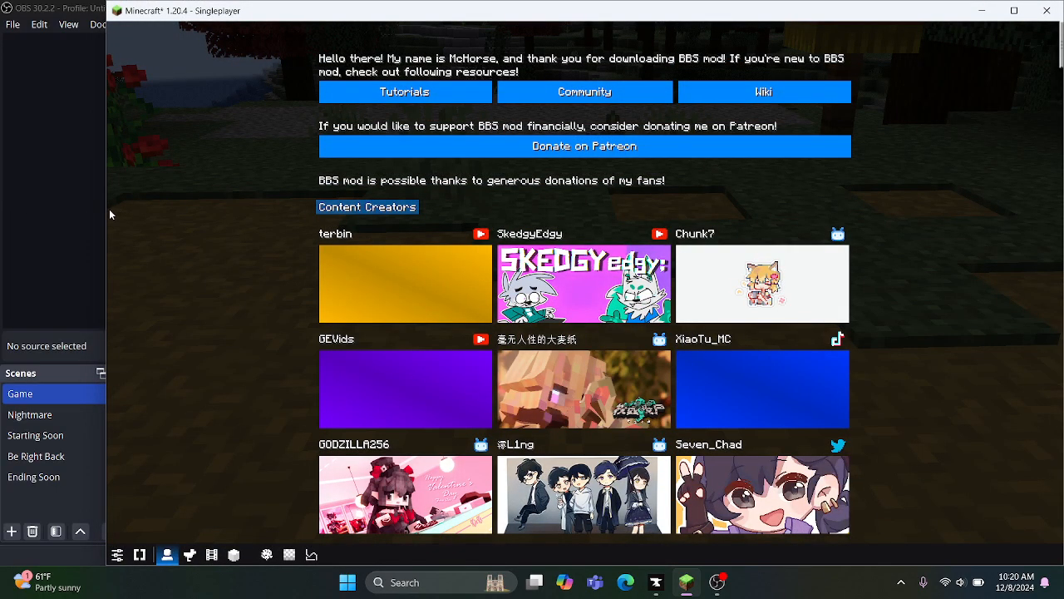
{"action": "left_click_drag", "start_coordinate": [107, 214], "coordinate": [1, 216]}
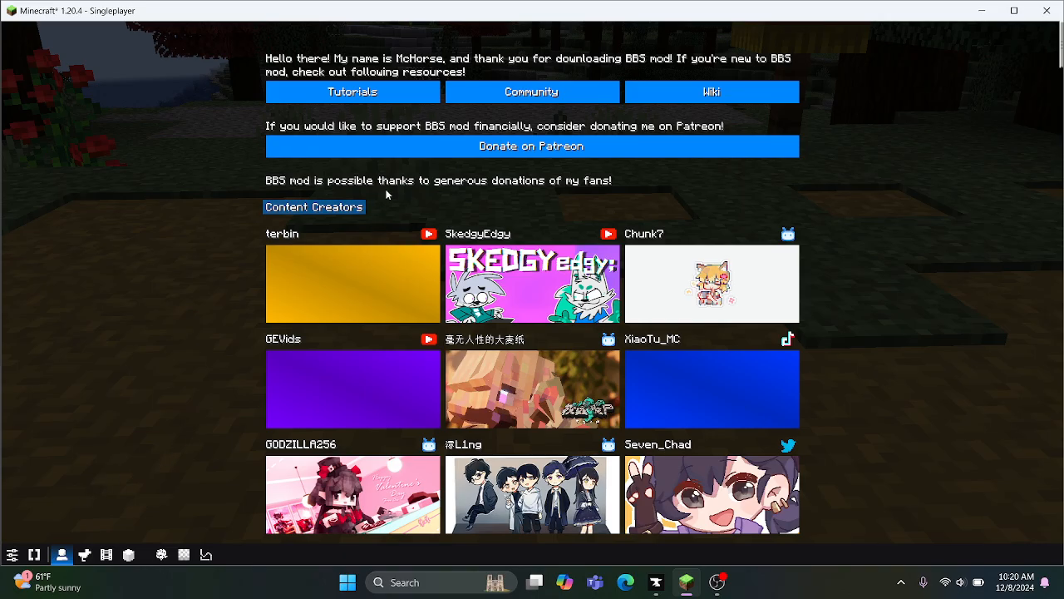
Step: Choose the player/alex model from the Models (player) forms and open it in the form editor
{"action": "left_click", "coordinate": [86, 556]}
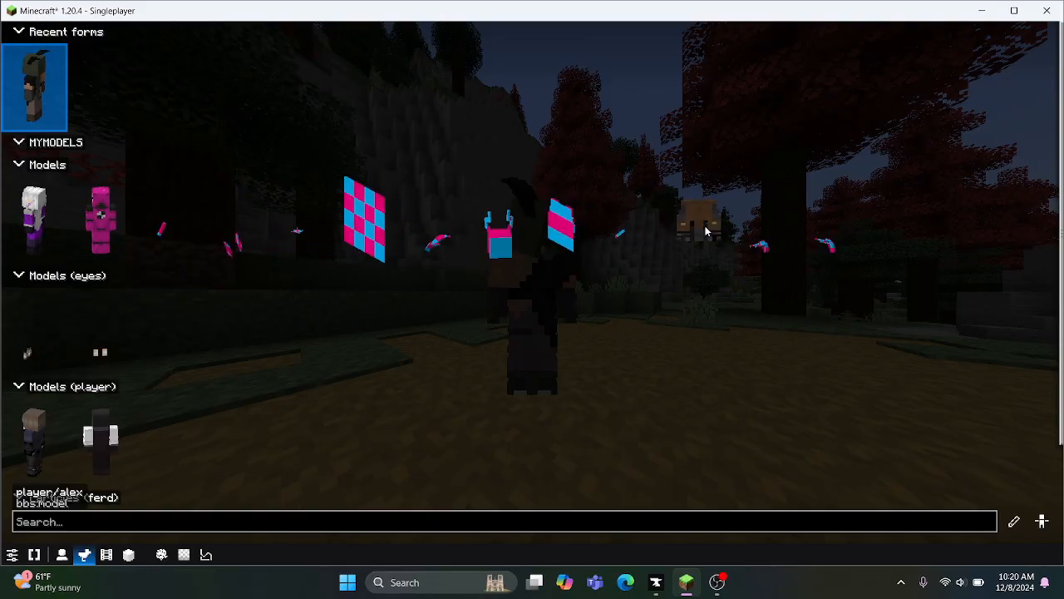
{"action": "scroll", "coordinate": [150, 328], "scroll_direction": "down", "scroll_amount": 5}
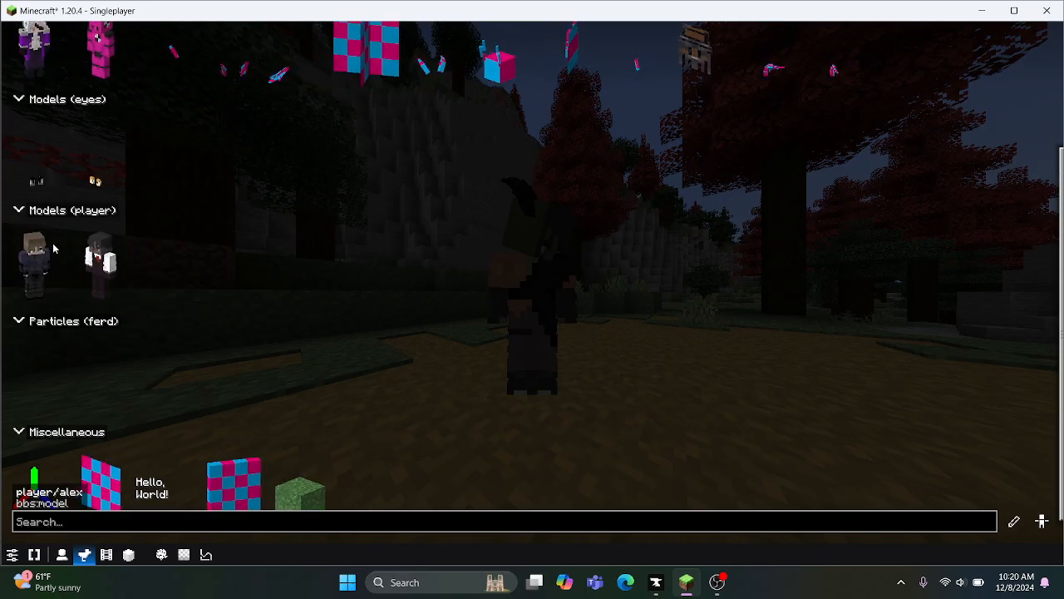
{"action": "left_click", "coordinate": [14, 258]}
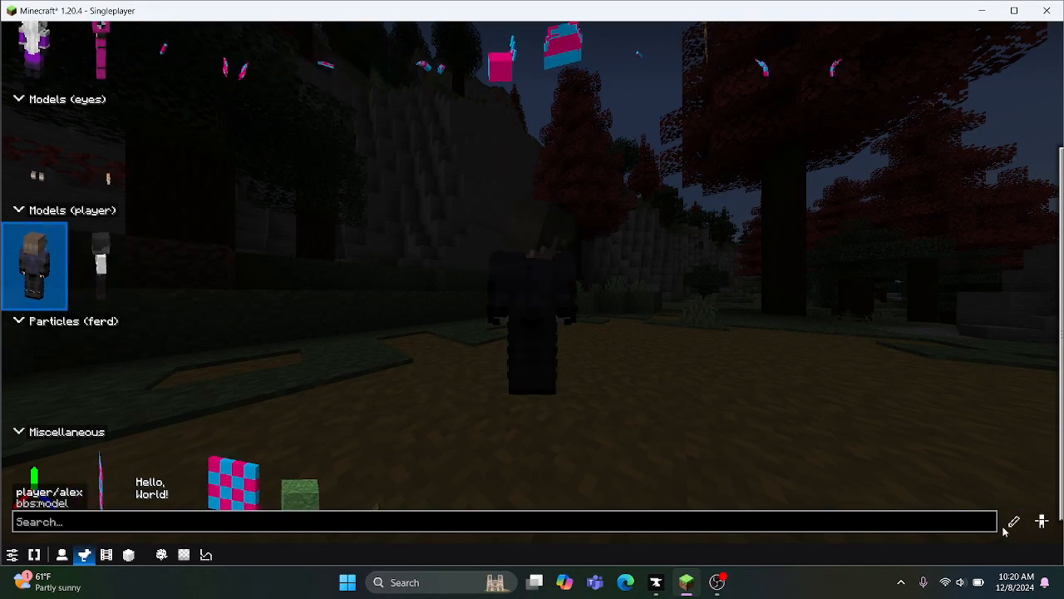
{"action": "left_click", "coordinate": [1014, 522]}
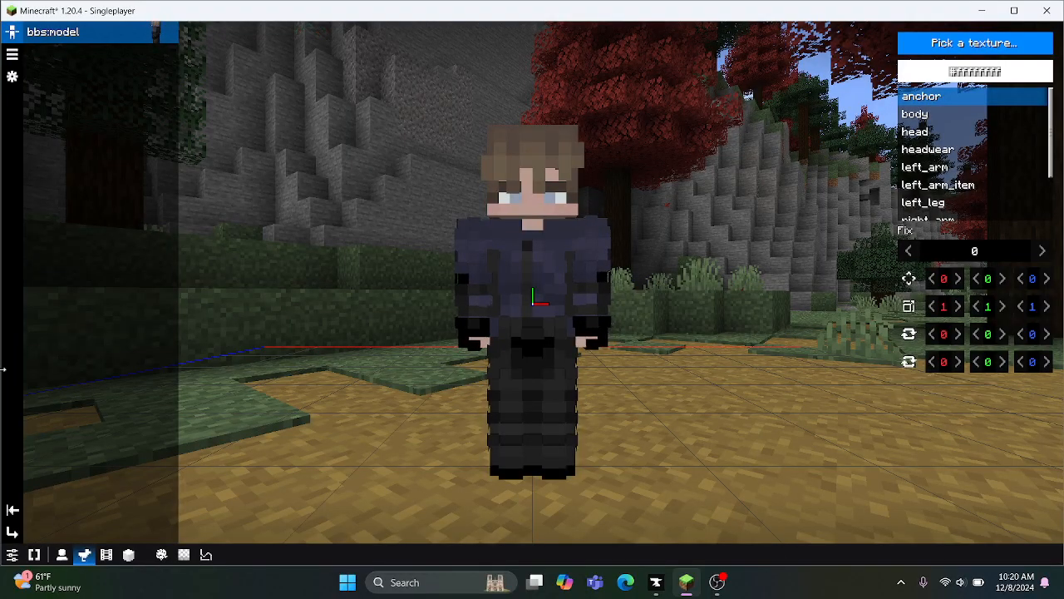
Step: Examine the model's bones from several angles, picking left_arm_item and left_arm to see which body parts they control
{"action": "scroll", "coordinate": [990, 152], "scroll_direction": "down", "scroll_amount": 2}
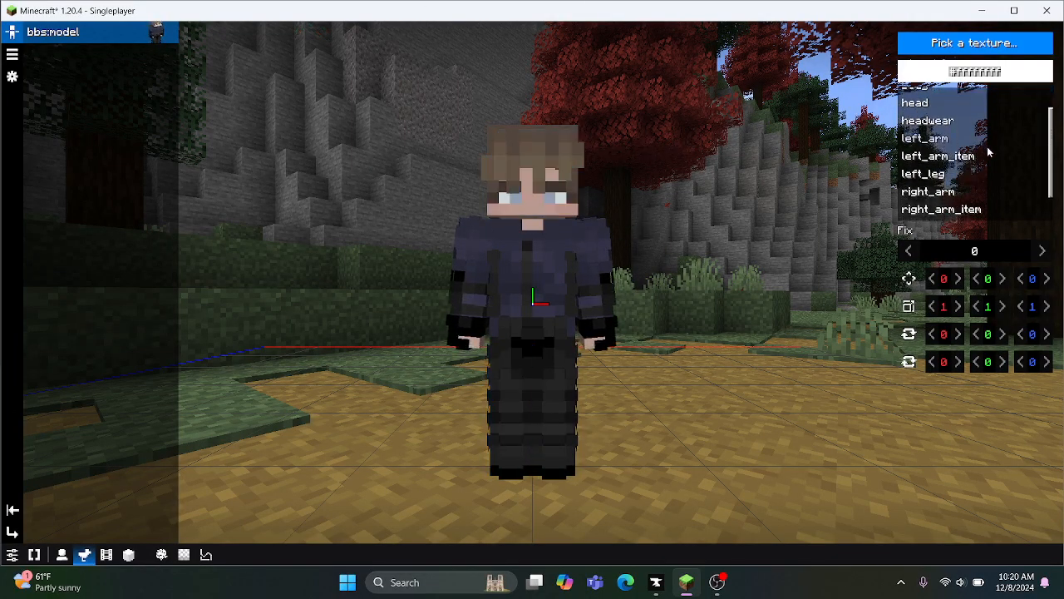
{"action": "left_click", "coordinate": [963, 125]}
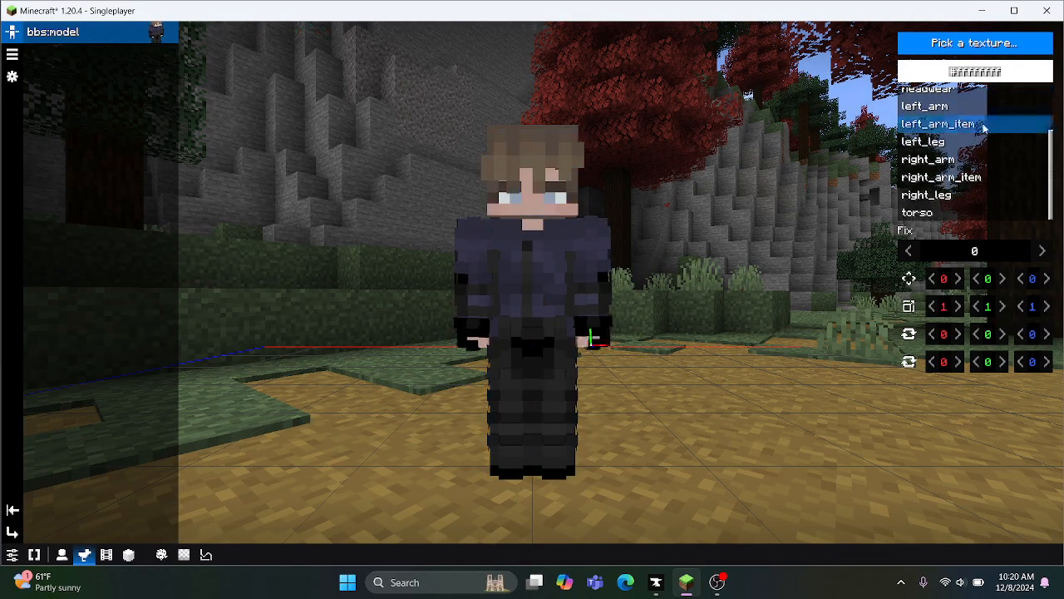
{"action": "left_click_drag", "start_coordinate": [831, 251], "coordinate": [646, 251]}
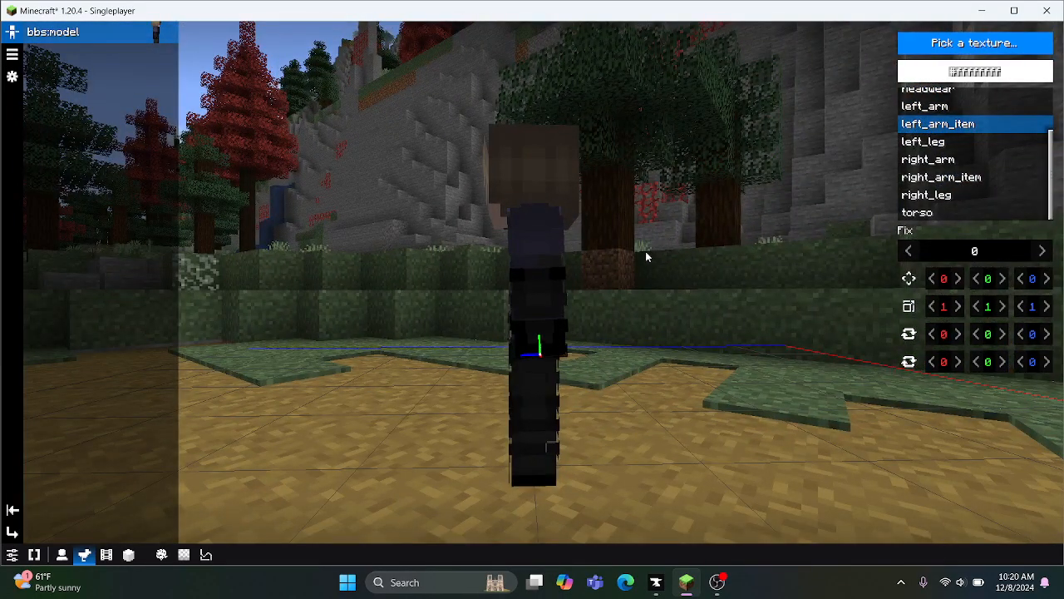
{"action": "scroll", "coordinate": [957, 184], "scroll_direction": "up", "scroll_amount": 2}
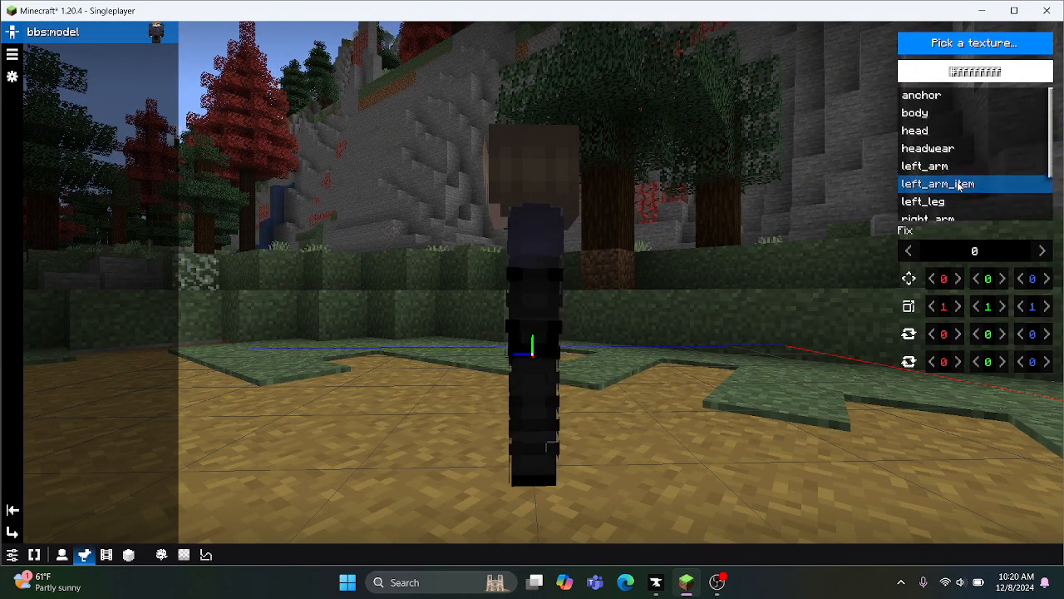
{"action": "left_click", "coordinate": [938, 167]}
{"action": "left_click", "coordinate": [942, 188]}
{"action": "left_click_drag", "start_coordinate": [502, 328], "coordinate": [618, 311]}
{"action": "left_click", "coordinate": [550, 303]}
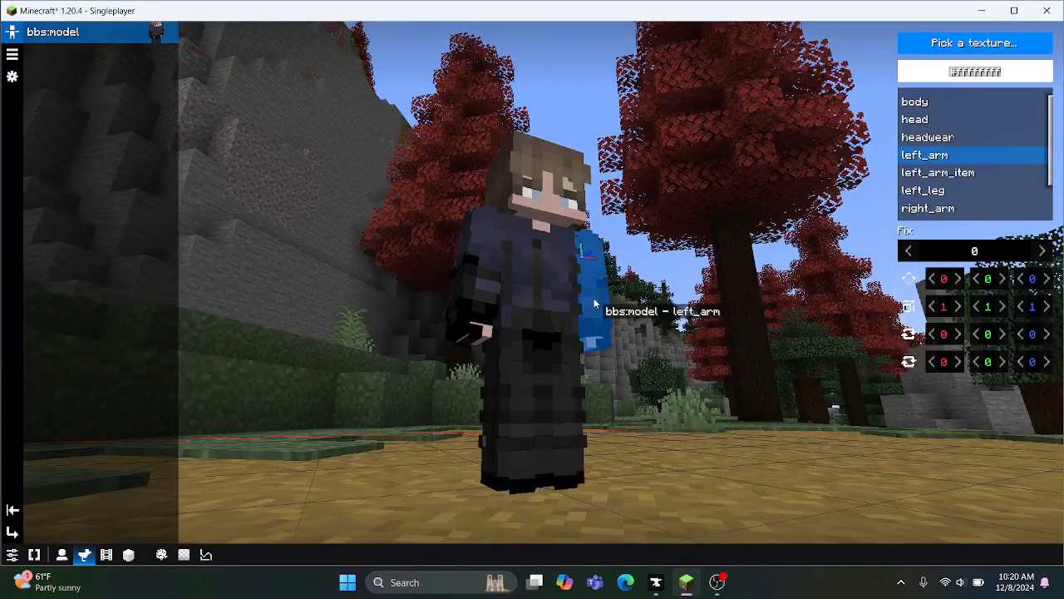
{"action": "left_click", "coordinate": [593, 303]}
{"action": "scroll", "coordinate": [665, 303], "scroll_direction": "down", "scroll_amount": 4}
{"action": "scroll", "coordinate": [715, 305], "scroll_direction": "up", "scroll_amount": 5}
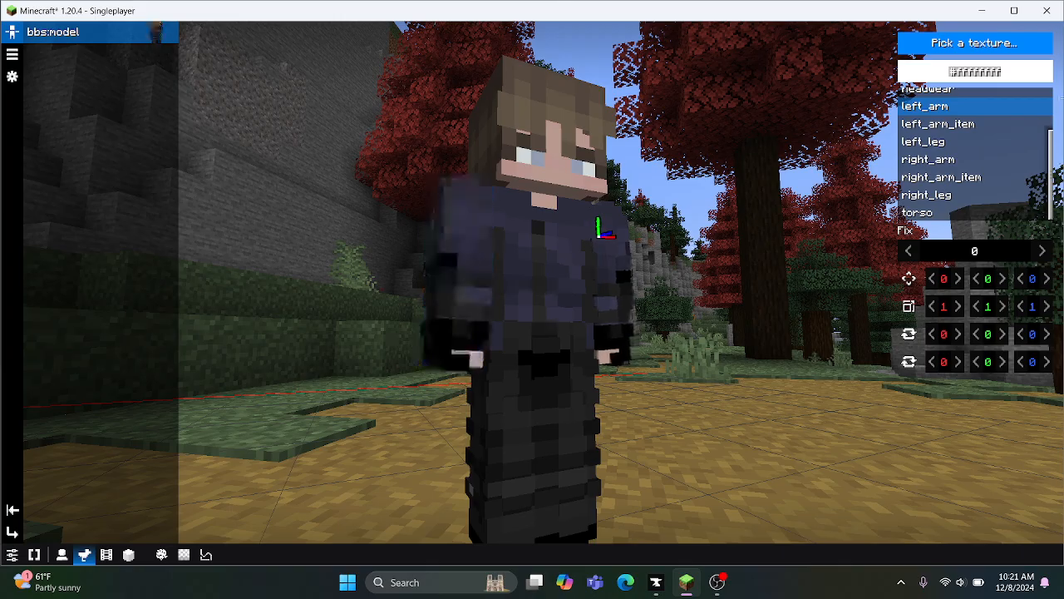
Step: Open the texture picker for the alex model and look through its available skin files
{"action": "left_click", "coordinate": [1005, 42]}
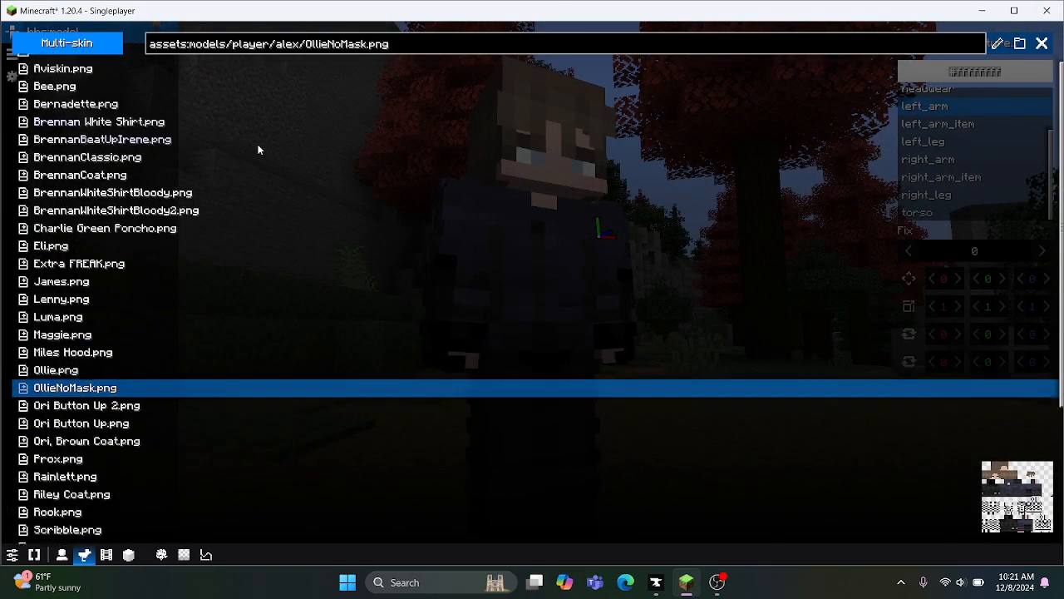
{"action": "scroll", "coordinate": [291, 250], "scroll_direction": "down", "scroll_amount": 5}
{"action": "scroll", "coordinate": [287, 400], "scroll_direction": "up", "scroll_amount": 2}
{"action": "scroll", "coordinate": [300, 426], "scroll_direction": "up", "scroll_amount": 4}
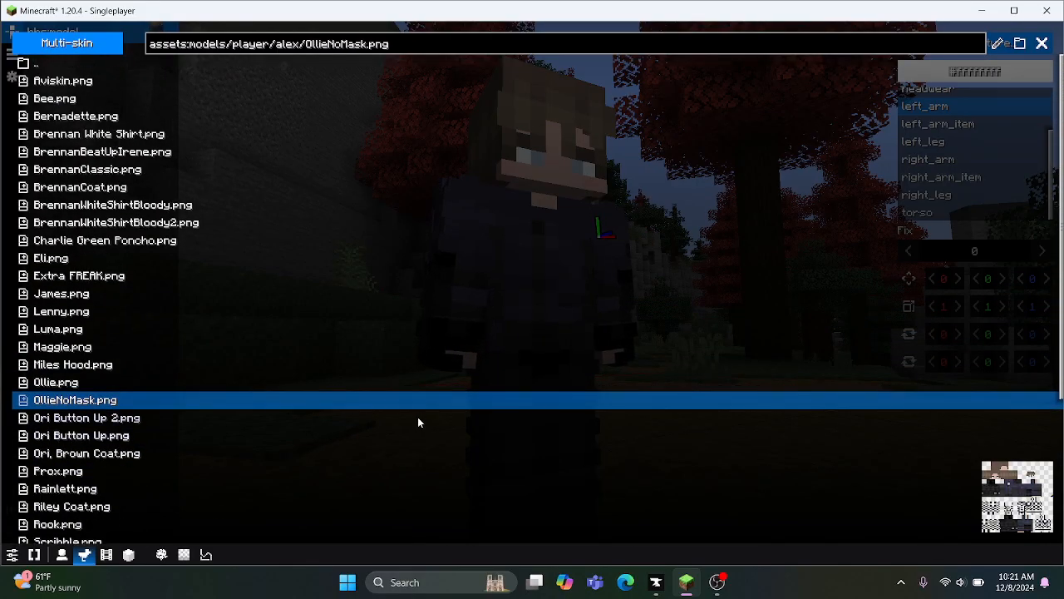
Step: Switch to File Explorer and open the Downloads folder
{"action": "left_click", "coordinate": [440, 583]}
{"action": "type", "text": "fi"}
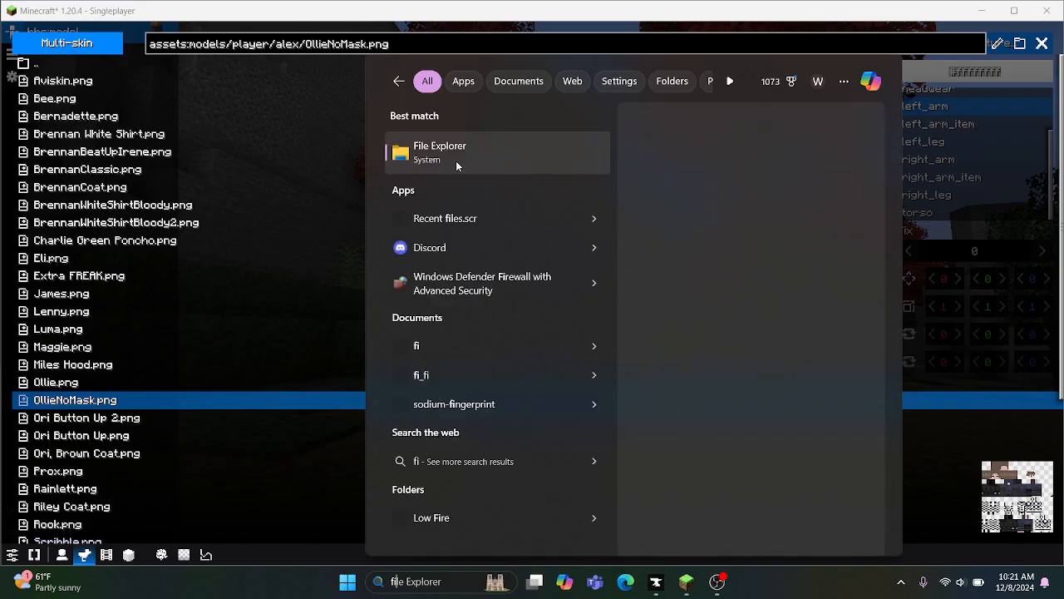
{"action": "left_click", "coordinate": [463, 154]}
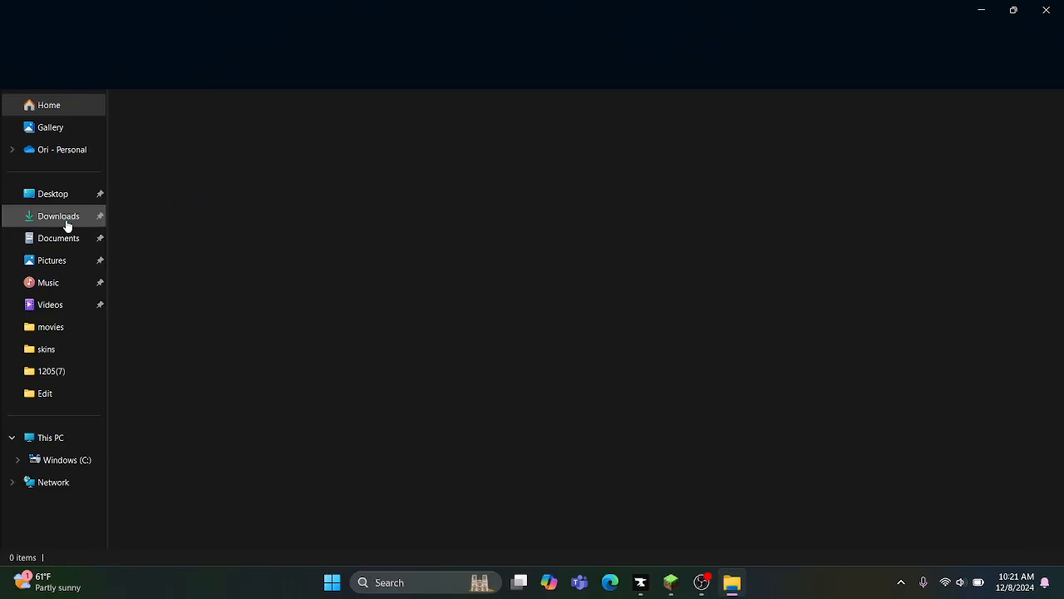
{"action": "left_click", "coordinate": [65, 219]}
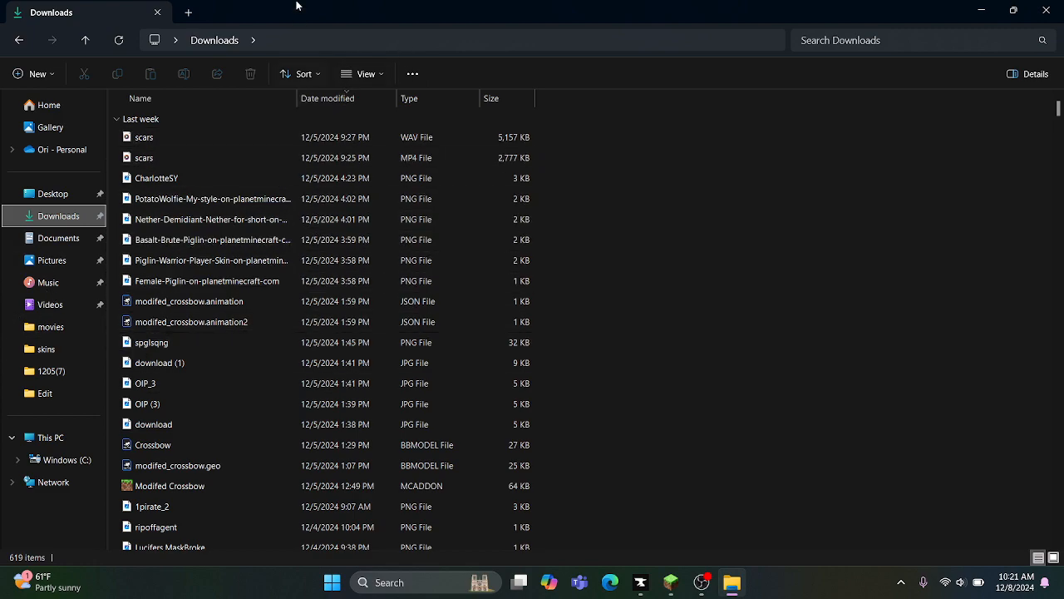
Step: Import the skin file pmcskin3d-alex-slim-arms (8) from Downloads into Minecraft's open alex texture folder
{"action": "scroll", "coordinate": [259, 269], "scroll_direction": "down", "scroll_amount": 4}
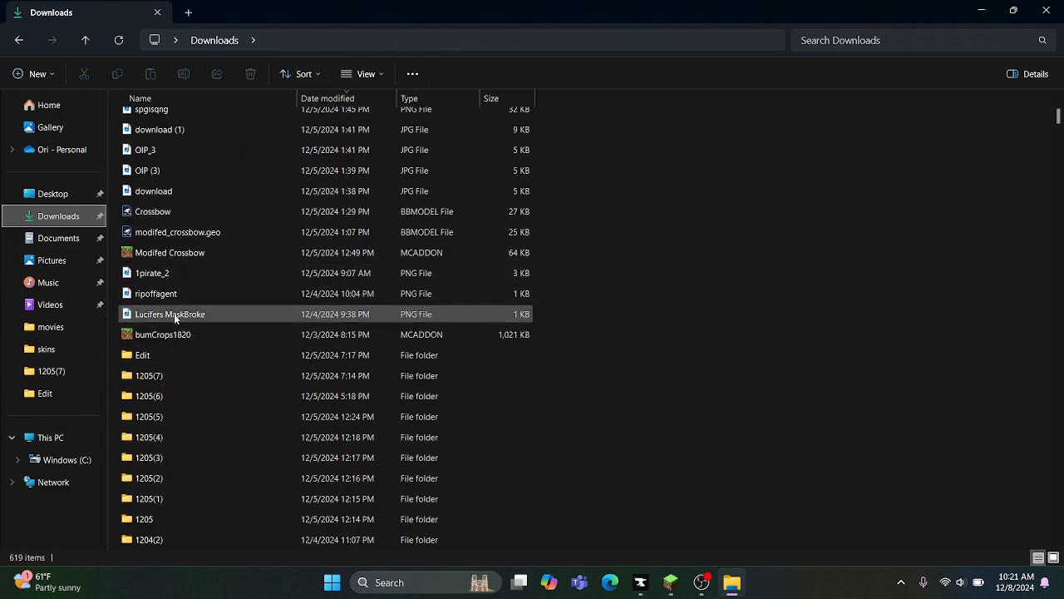
{"action": "scroll", "coordinate": [196, 281], "scroll_direction": "down", "scroll_amount": 5}
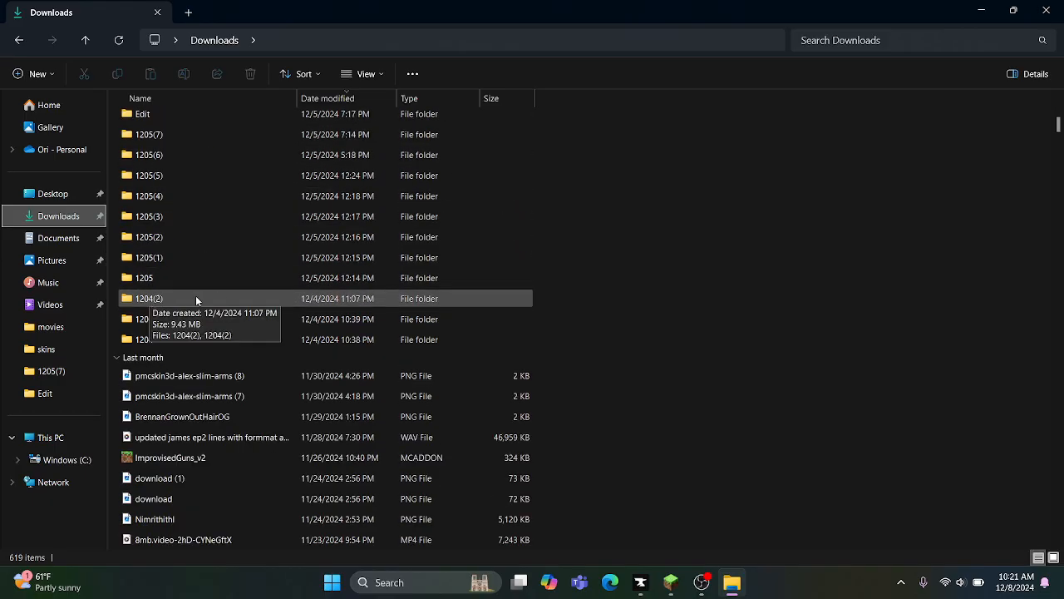
{"action": "scroll", "coordinate": [192, 312], "scroll_direction": "down", "scroll_amount": 1}
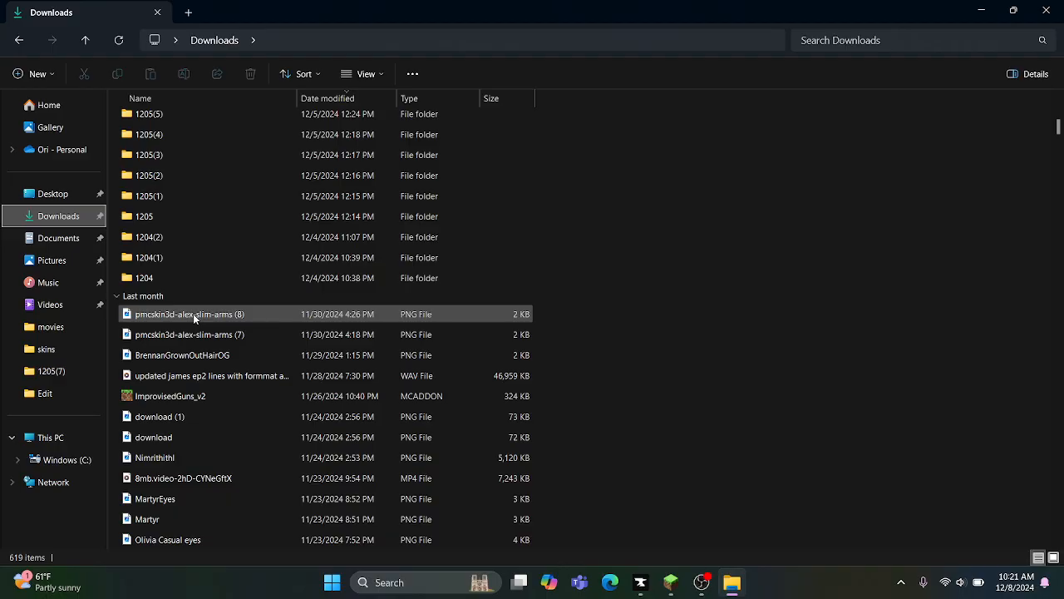
{"action": "left_click_drag", "start_coordinate": [352, 315], "coordinate": [633, 374]}
{"action": "left_click_drag", "start_coordinate": [619, 316], "coordinate": [618, 314]}
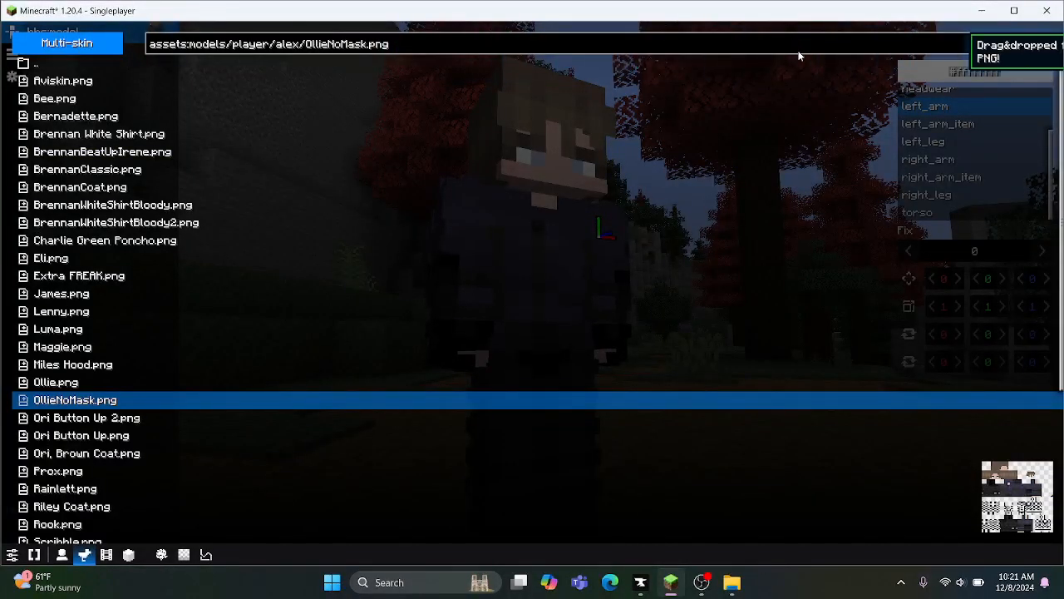
Step: Apply pmcskin3d-alex-slim-arms (8).png as the model's texture and close the texture picker
{"action": "scroll", "coordinate": [584, 192], "scroll_direction": "down", "scroll_amount": 2}
{"action": "scroll", "coordinate": [154, 258], "scroll_direction": "down", "scroll_amount": 8}
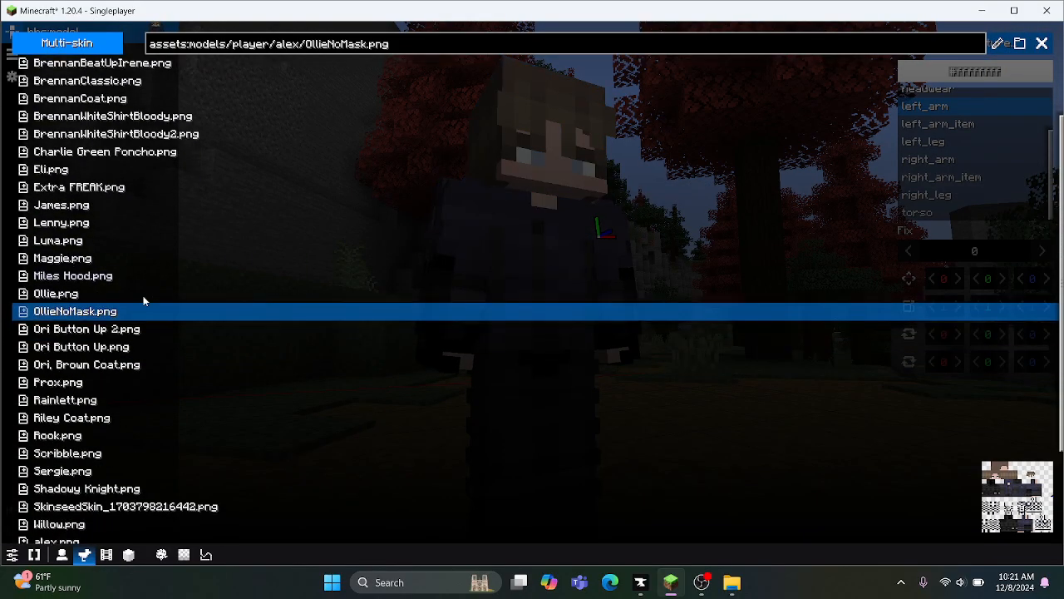
{"action": "left_click", "coordinate": [142, 449]}
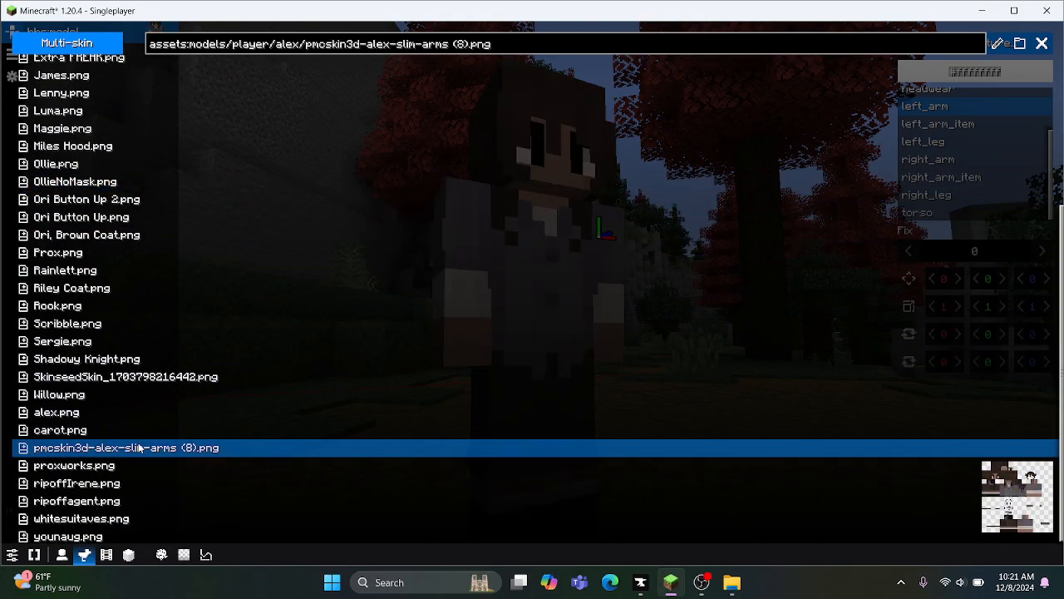
{"action": "left_click", "coordinate": [1044, 43]}
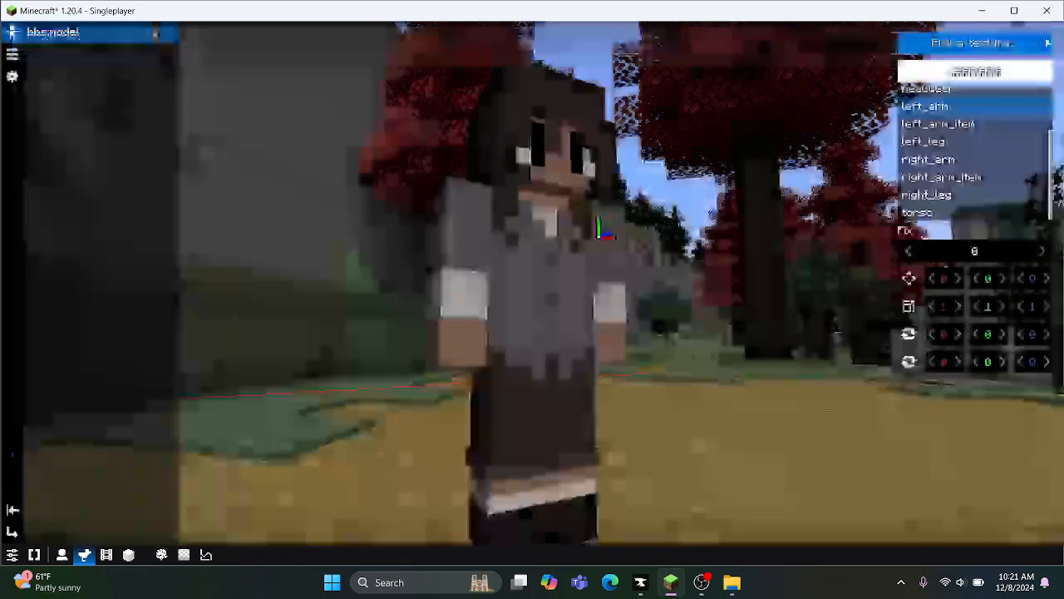
Step: Set the X scale of the model's anchor bone to 0.85
{"action": "left_click_drag", "start_coordinate": [751, 221], "coordinate": [885, 343]}
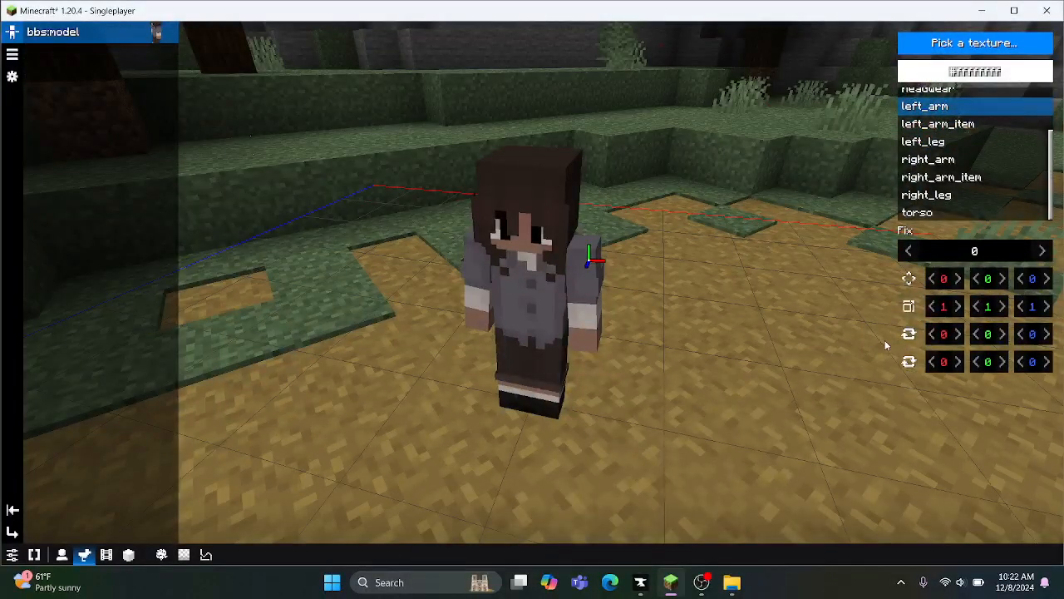
{"action": "scroll", "coordinate": [938, 166], "scroll_direction": "up", "scroll_amount": 3}
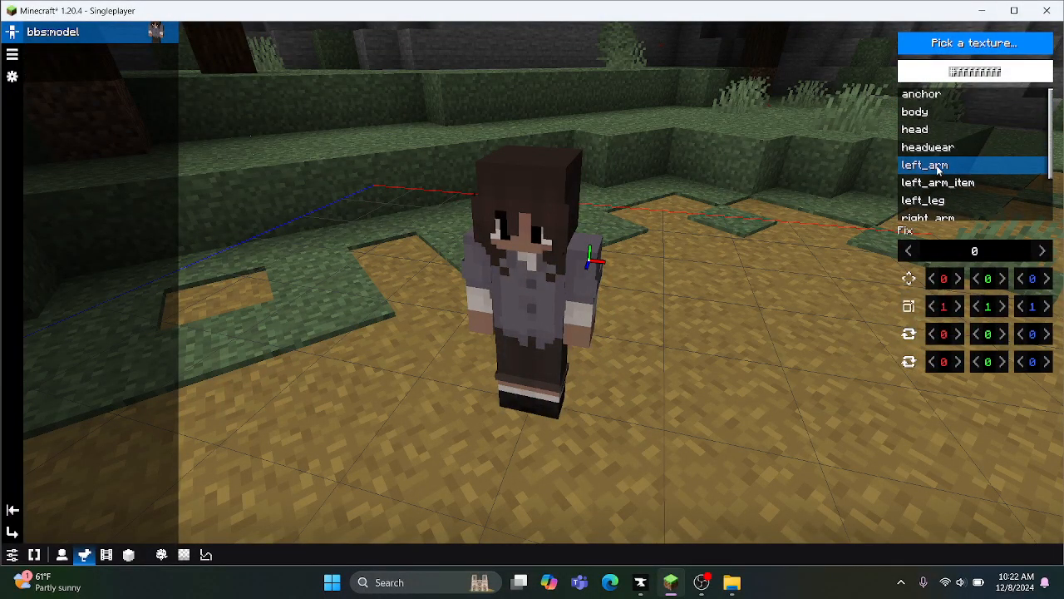
{"action": "left_click", "coordinate": [942, 98]}
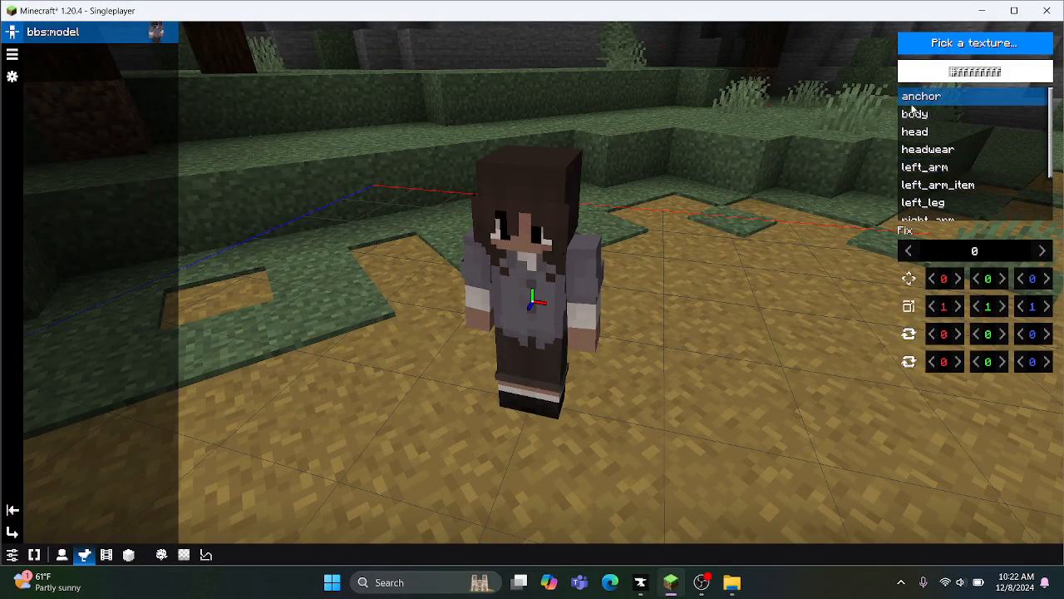
{"action": "left_click_drag", "start_coordinate": [720, 325], "coordinate": [730, 280]}
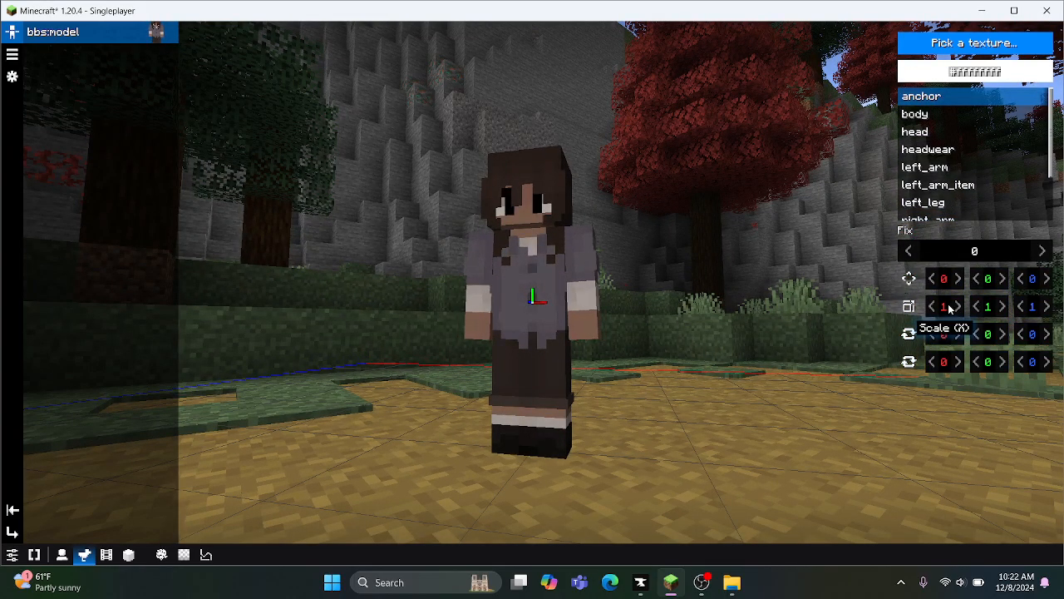
{"action": "type", "text": "0"}
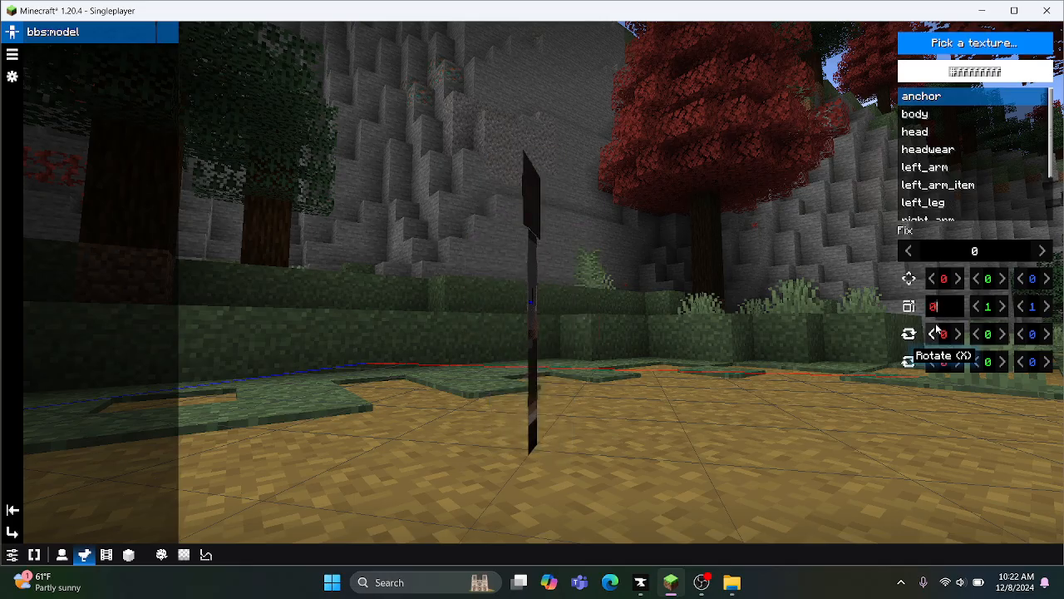
{"action": "type", "text": ".85"}
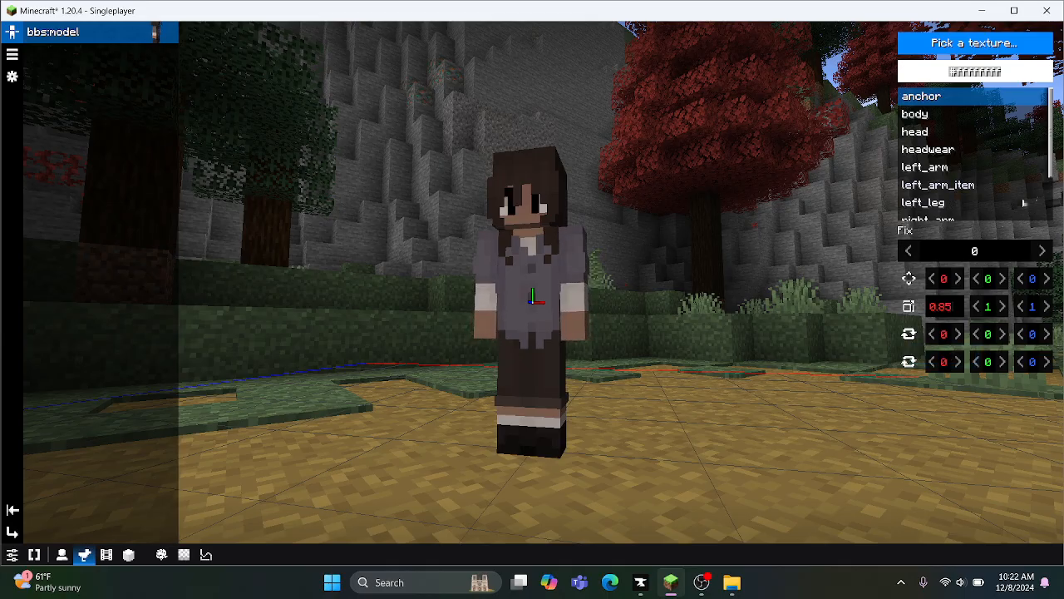
Step: Set the Y and Z scale of the model's anchor bone to 0.85
{"action": "left_click", "coordinate": [994, 310]}
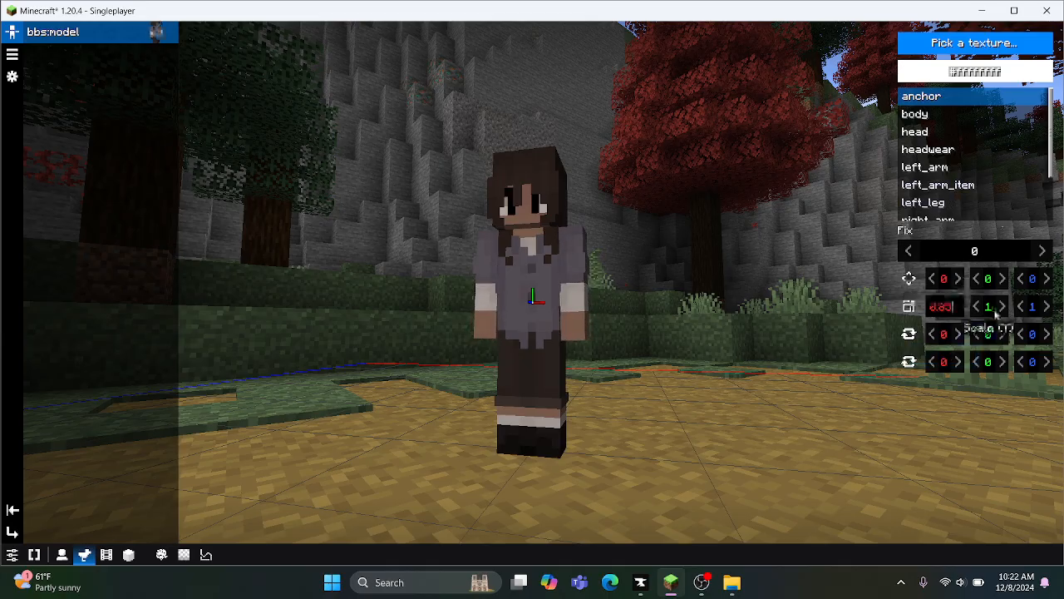
{"action": "key", "text": "BackSpace"}
{"action": "type", "text": "0."}
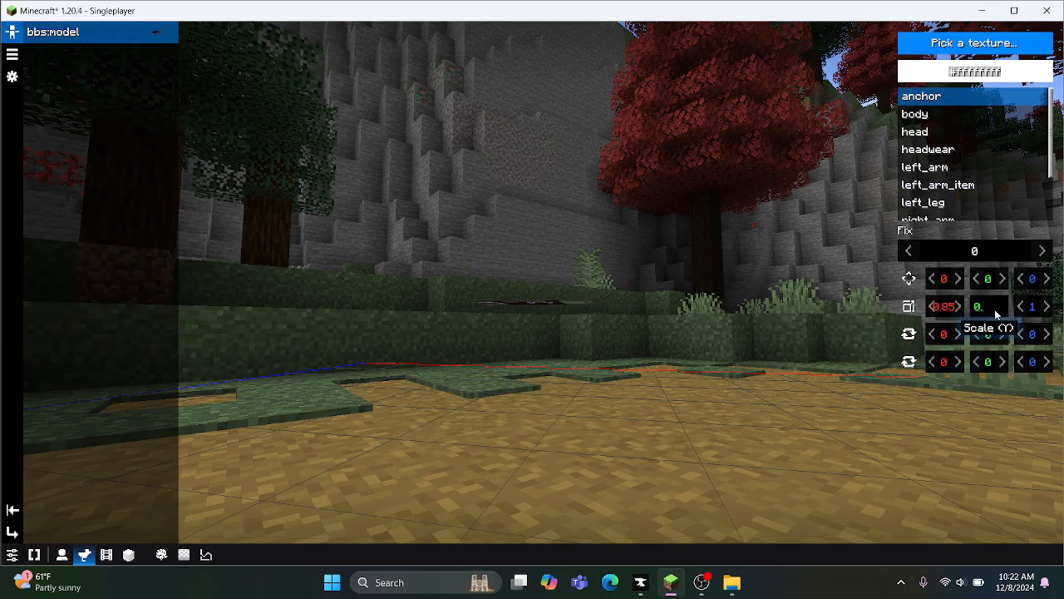
{"action": "type", "text": "85"}
{"action": "left_click", "coordinate": [1032, 309]}
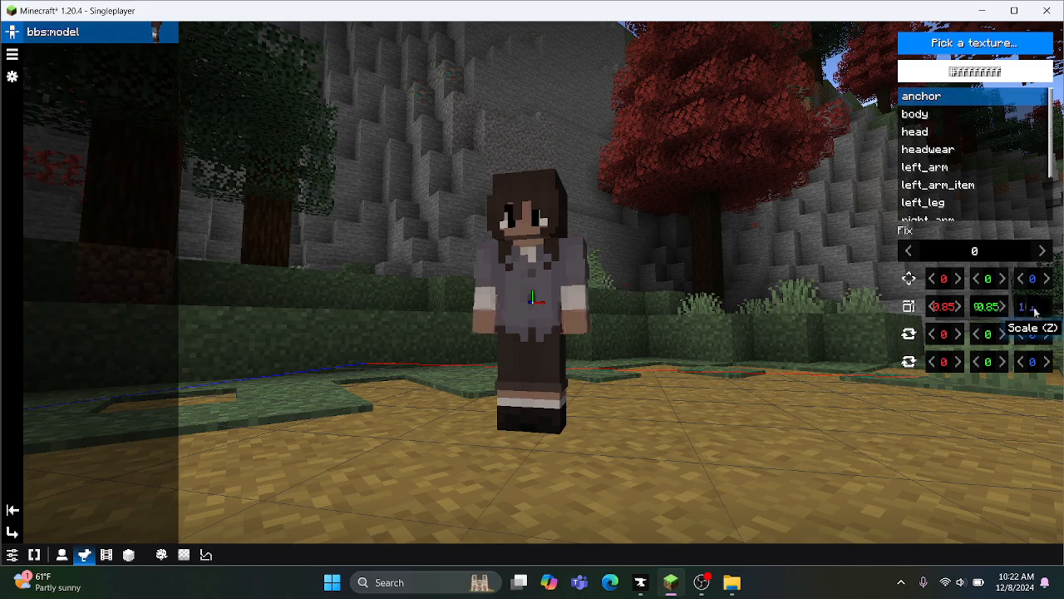
{"action": "key", "text": "BackSpace"}
{"action": "type", "text": "0.85"}
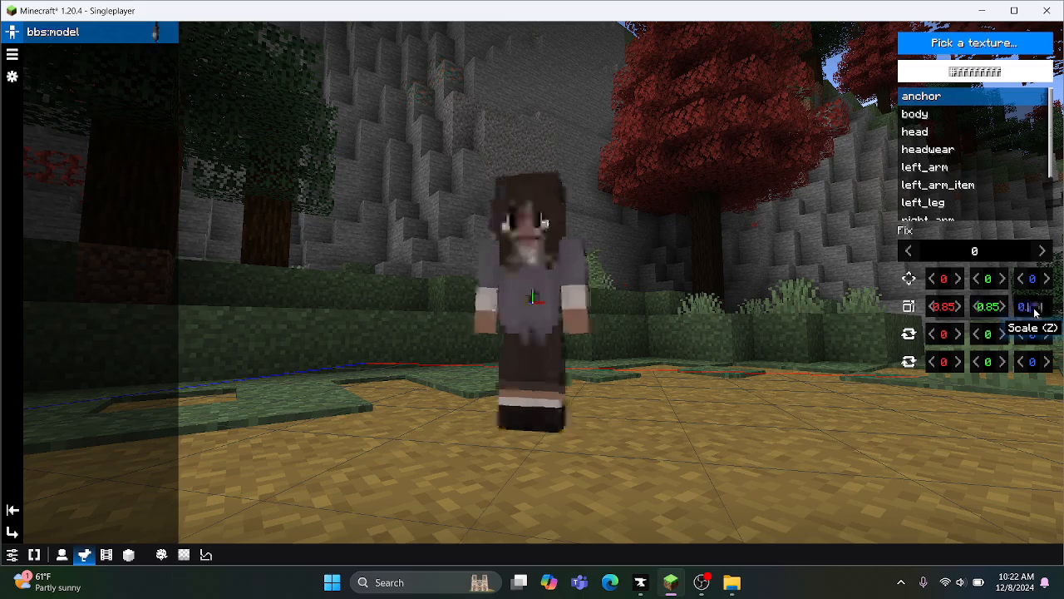
Step: Try lowering the anchor bone along Y, first to about -2.156 and then to about -7.187
{"action": "left_click_drag", "start_coordinate": [587, 439], "coordinate": [819, 495]}
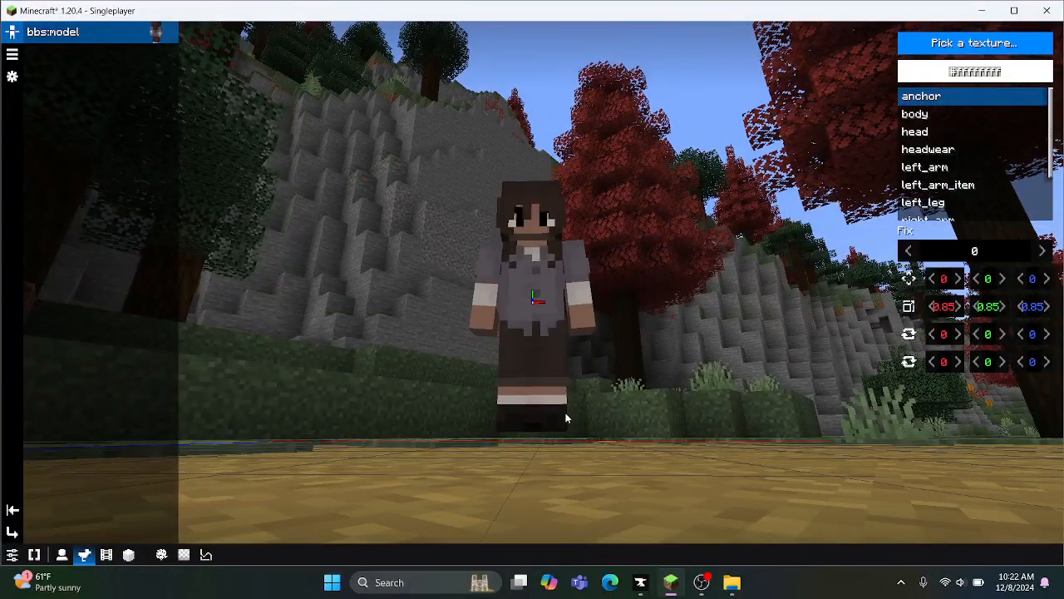
{"action": "left_click_drag", "start_coordinate": [639, 322], "coordinate": [555, 313]}
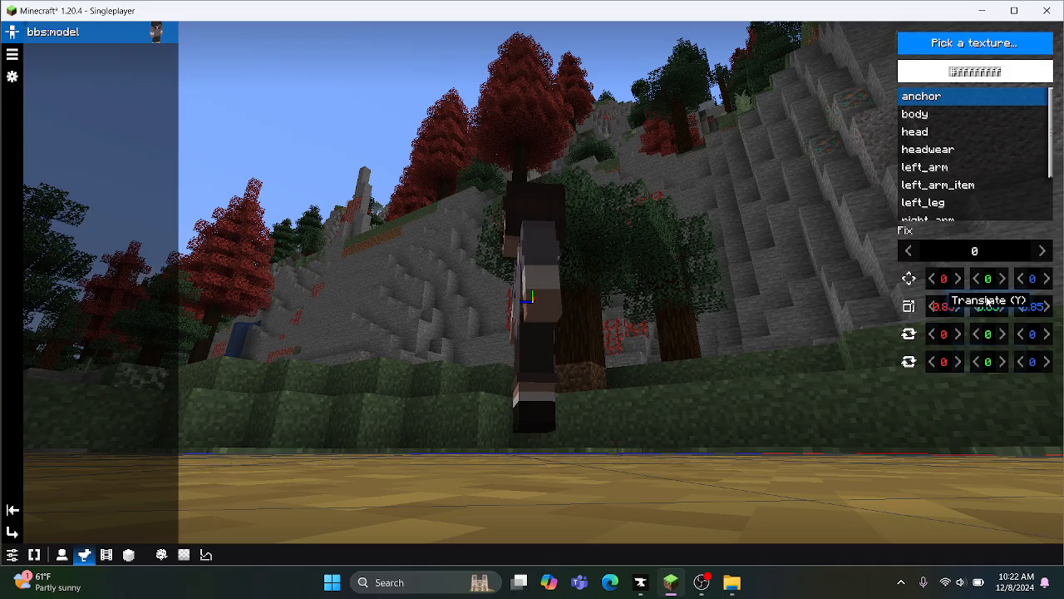
{"action": "left_click_drag", "start_coordinate": [989, 285], "coordinate": [766, 305]}
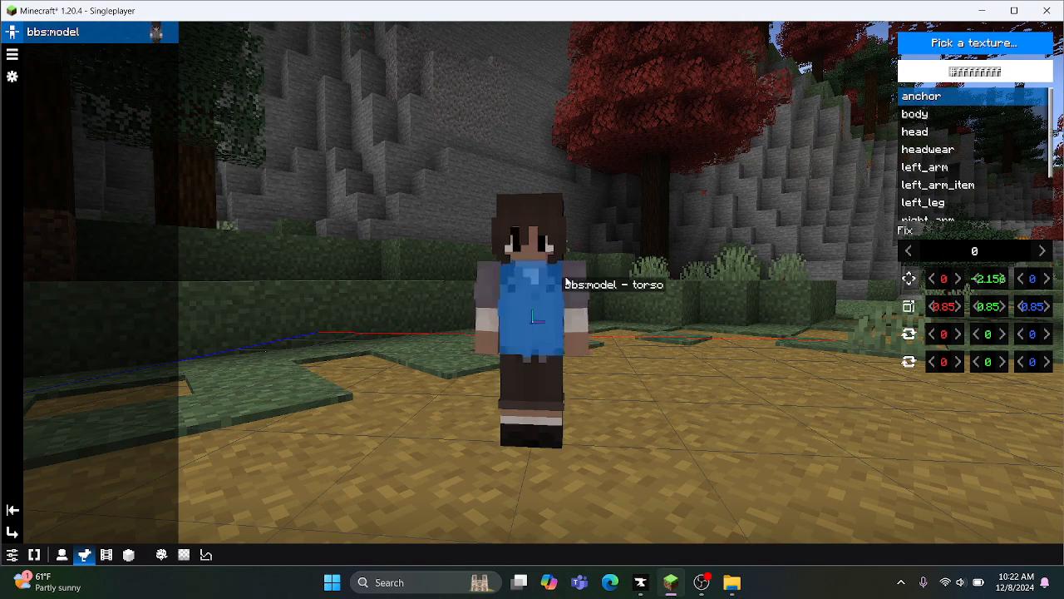
{"action": "left_click_drag", "start_coordinate": [986, 285], "coordinate": [804, 304]}
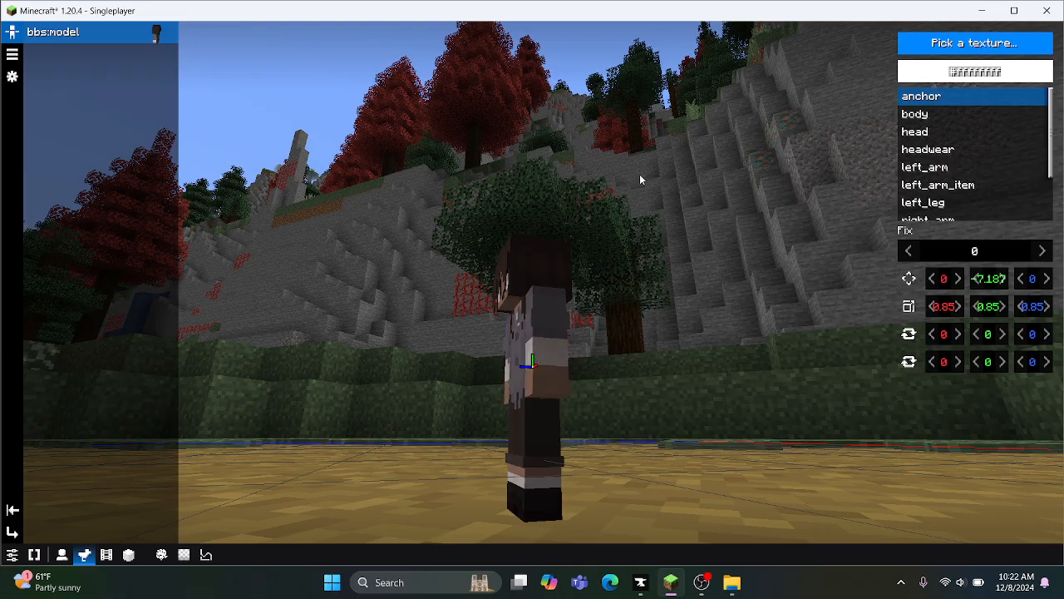
{"action": "left_click_drag", "start_coordinate": [641, 175], "coordinate": [627, 205]}
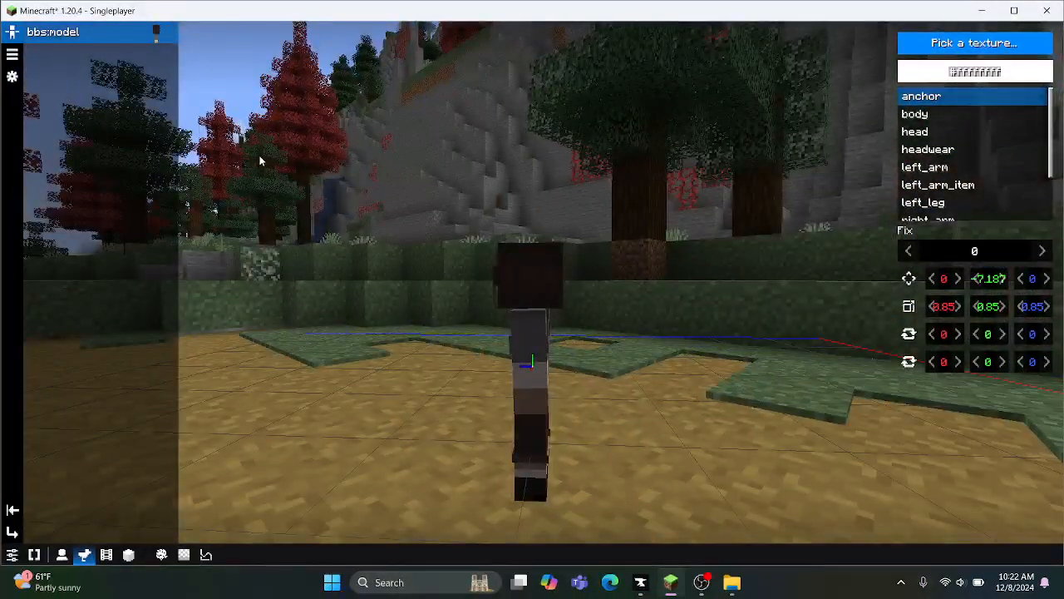
{"action": "left_click_drag", "start_coordinate": [311, 130], "coordinate": [706, 307]}
{"action": "scroll", "coordinate": [639, 292], "scroll_direction": "up", "scroll_amount": 3}
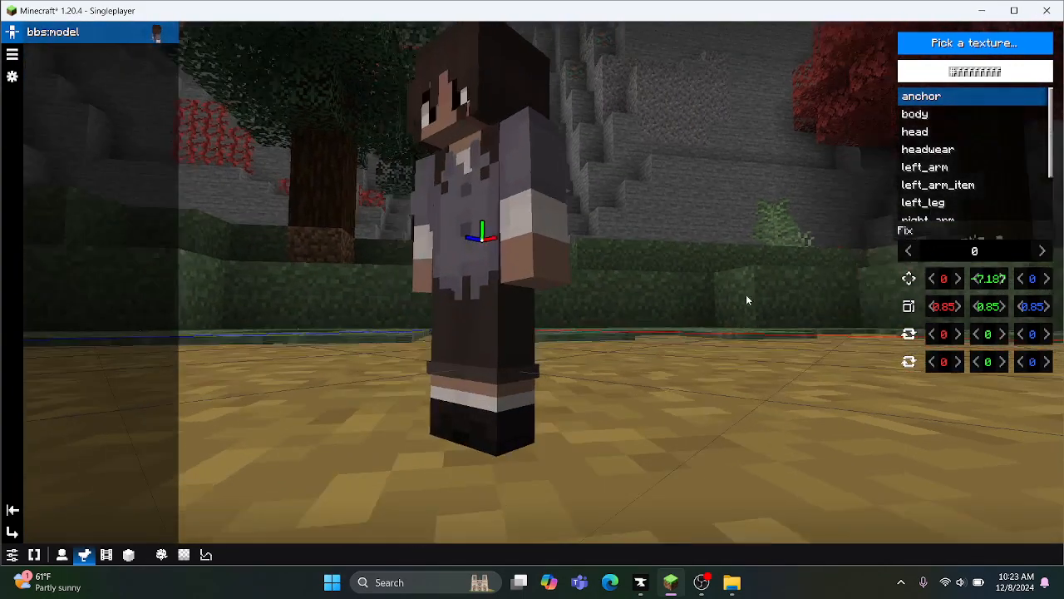
Step: Set the anchor bone's Y translation to about -2.437 so the feet meet the ground, and exit the model editor to the game
{"action": "left_click_drag", "start_coordinate": [988, 280], "coordinate": [110, 257]}
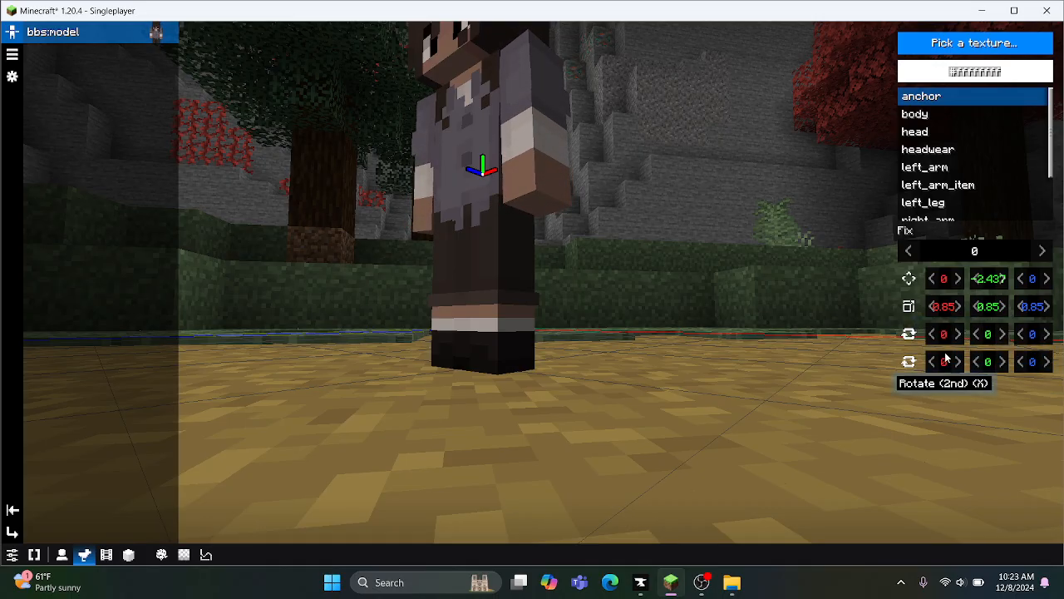
{"action": "left_click_drag", "start_coordinate": [607, 394], "coordinate": [666, 385]}
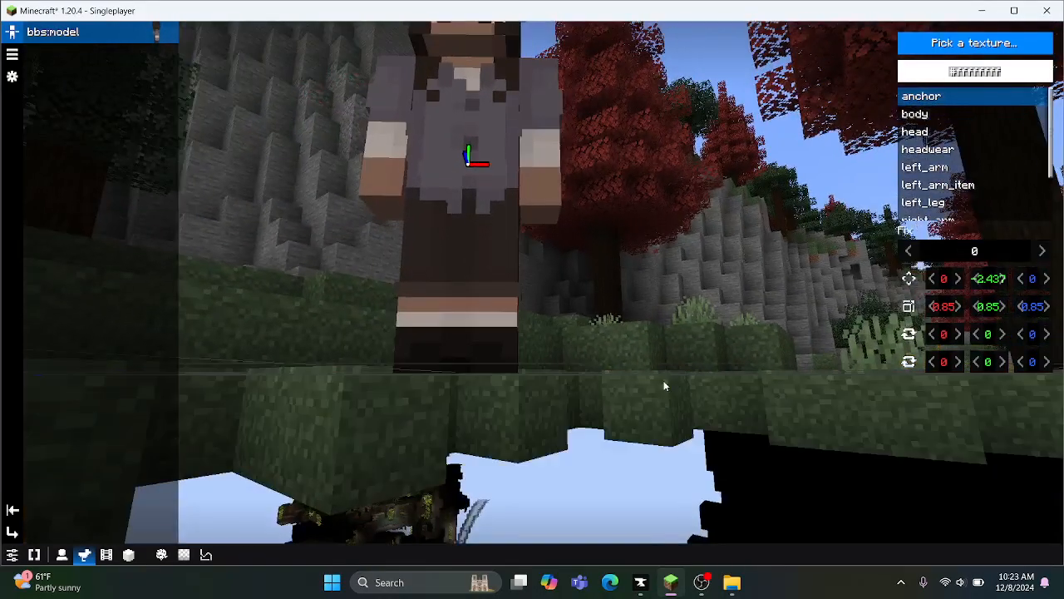
{"action": "left_click_drag", "start_coordinate": [511, 358], "coordinate": [525, 453]}
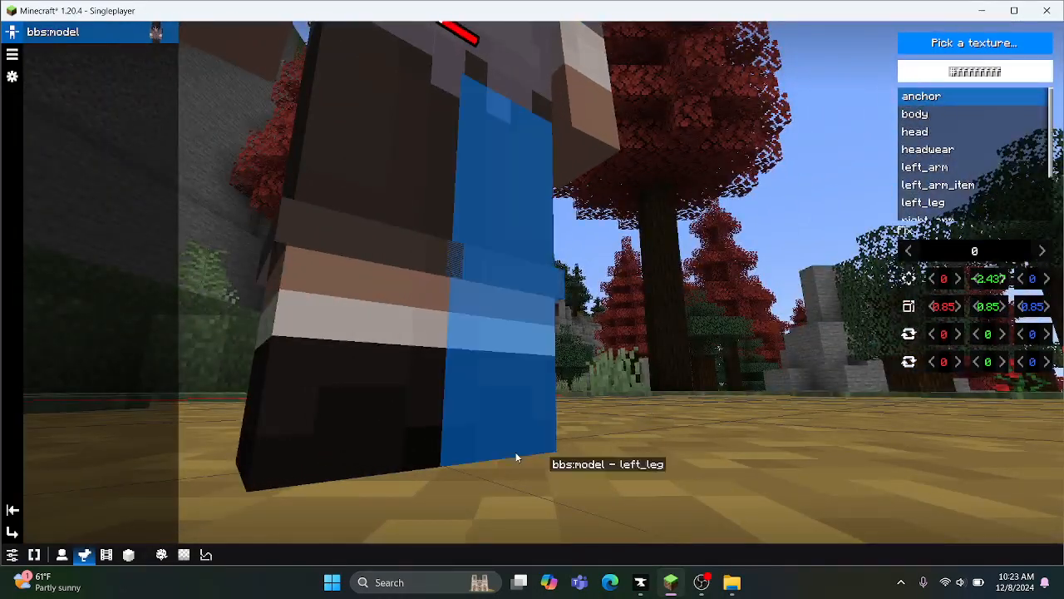
{"action": "left_click_drag", "start_coordinate": [447, 458], "coordinate": [675, 395]}
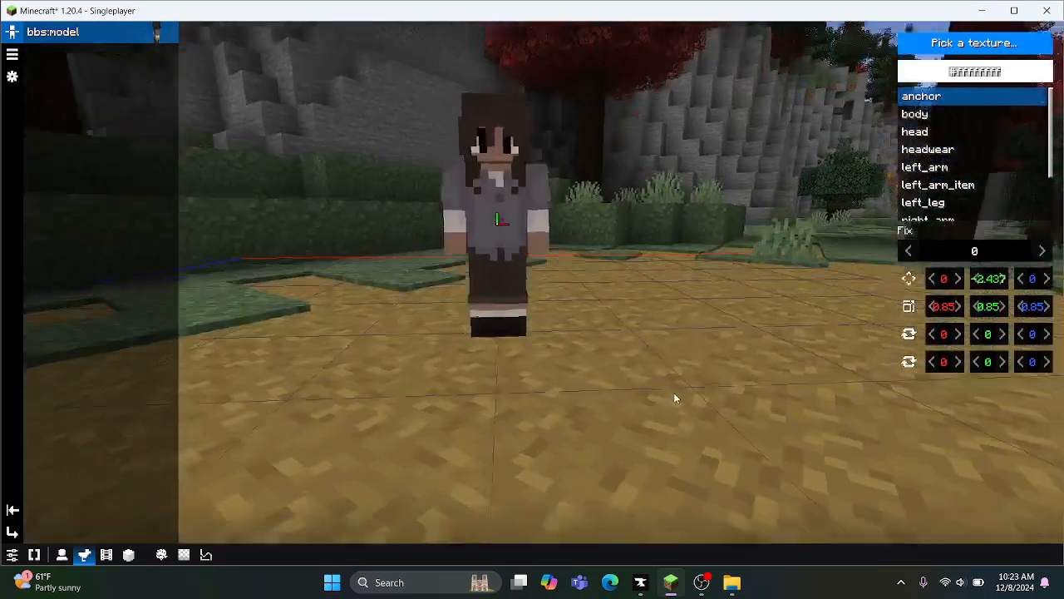
{"action": "left_click", "coordinate": [13, 534]}
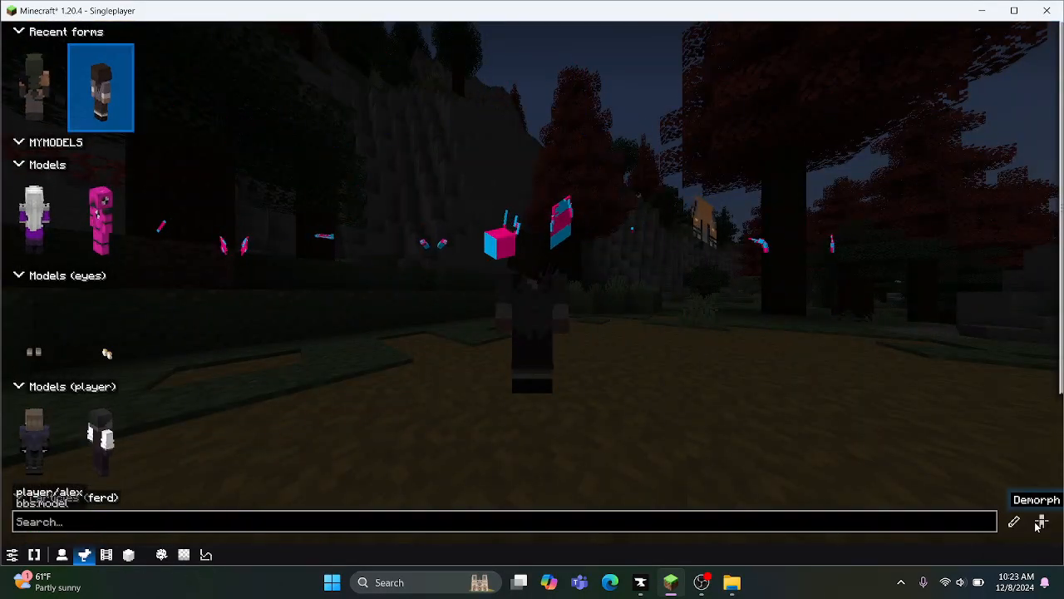
{"action": "key", "text": "Escape"}
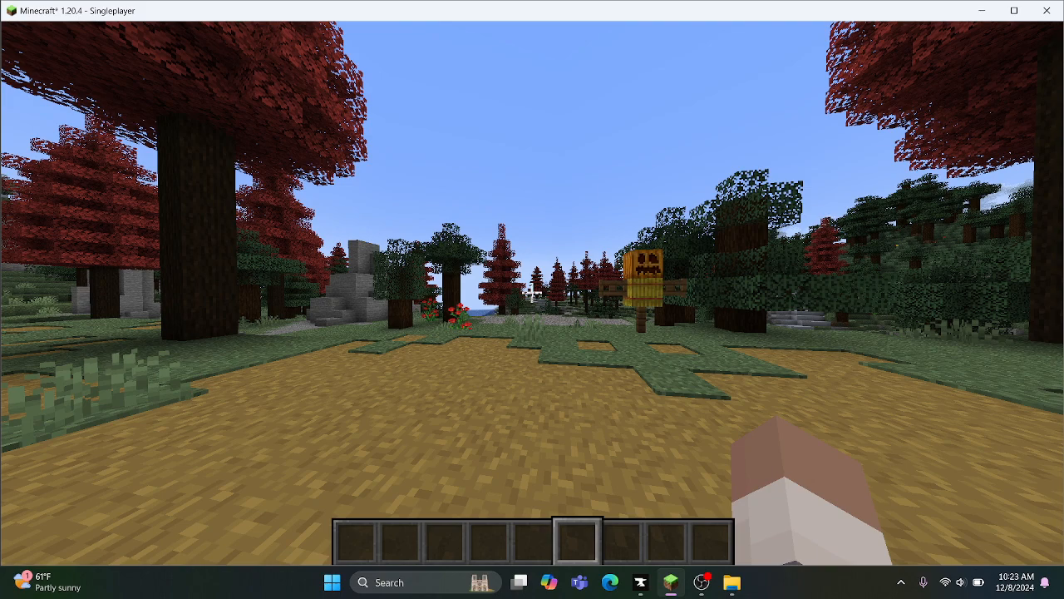
Step: Open the BBS film editor, create a new film named Teaching and close the film list
{"action": "key", "text": "b"}
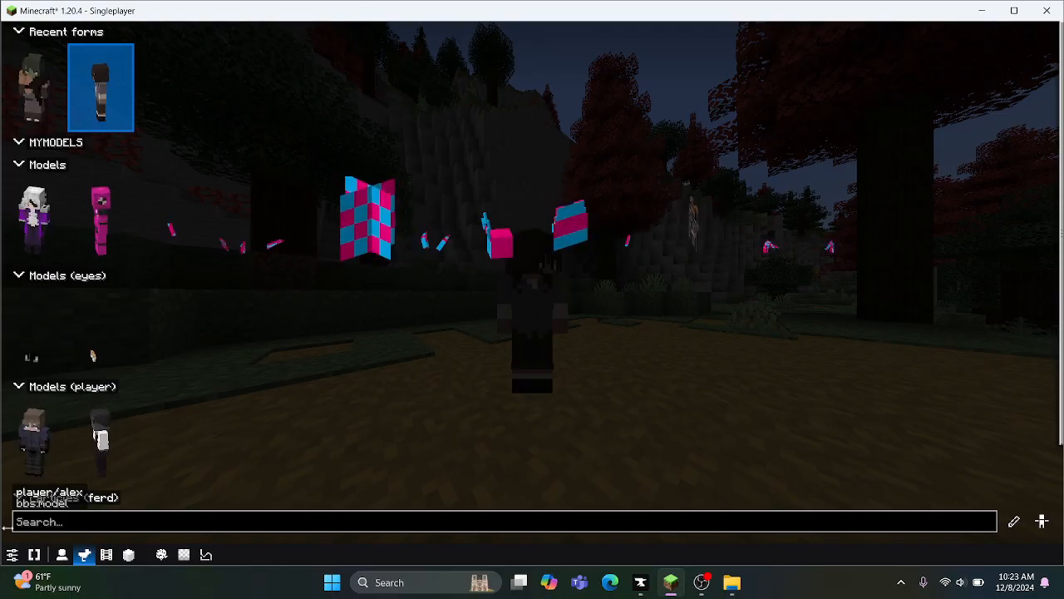
{"action": "left_click", "coordinate": [106, 557]}
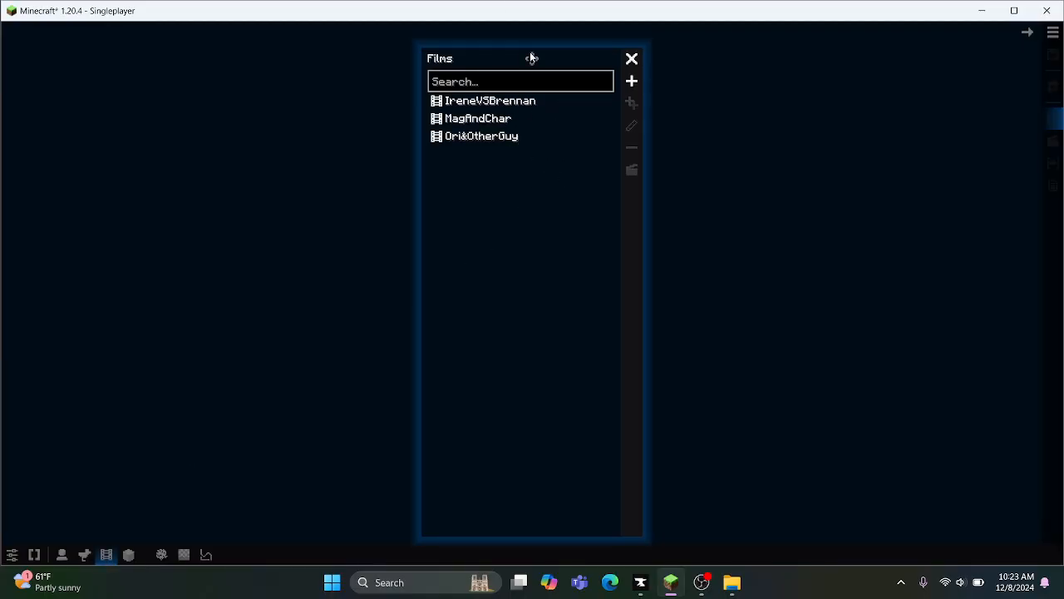
{"action": "left_click", "coordinate": [632, 82]}
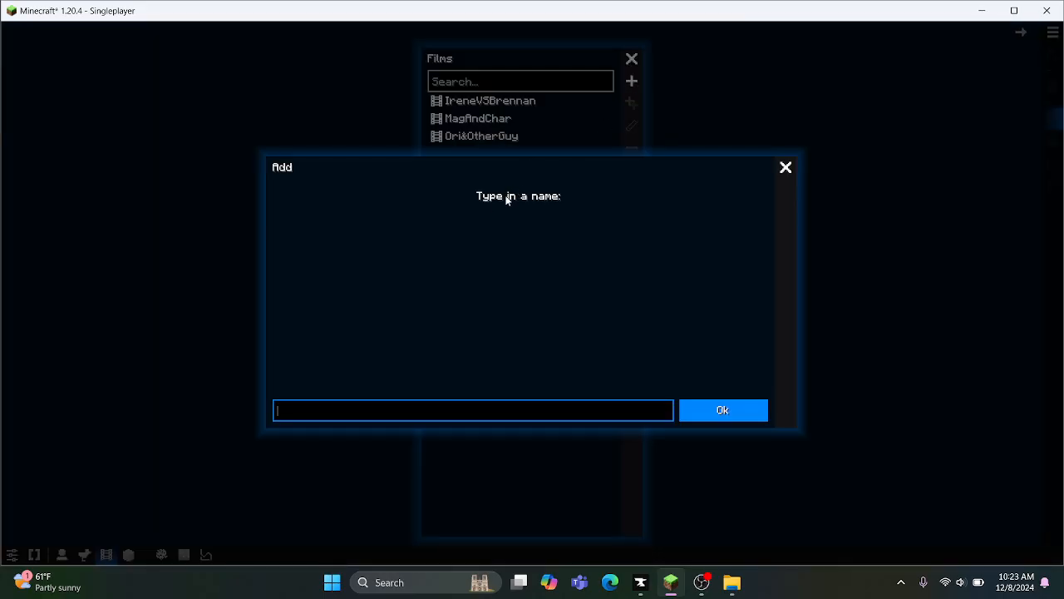
{"action": "type", "text": "Teachfinal"}
{"action": "key", "text": "BackSpace"}
{"action": "key", "text": "BackSpace"}
{"action": "key", "text": "BackSpace"}
{"action": "key", "text": "BackSpace"}
{"action": "key", "text": "BackSpace"}
{"action": "key", "text": "BackSpace"}
{"action": "type", "text": "c"}
{"action": "key", "text": "BackSpace"}
{"action": "type", "text": "hing"}
{"action": "left_click", "coordinate": [687, 415]}
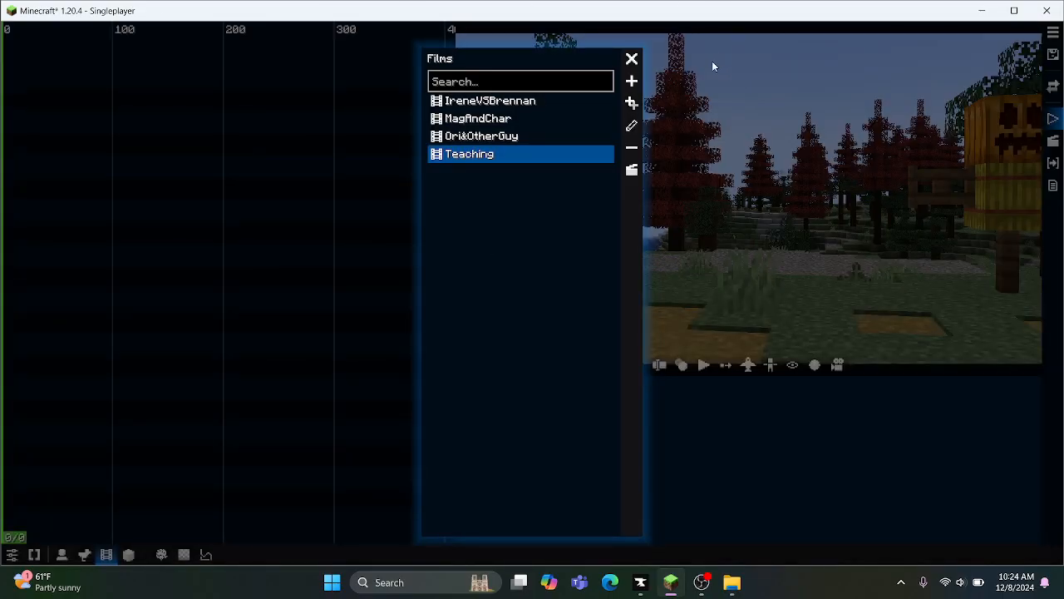
{"action": "left_click", "coordinate": [632, 58]}
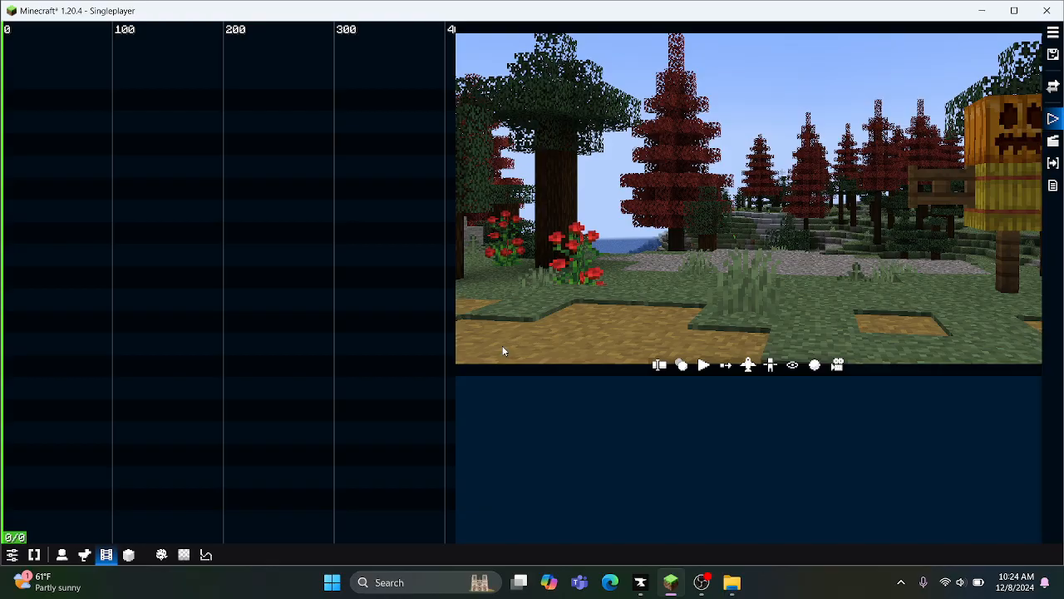
Step: Search Windows for CapCut and launch the app
{"action": "left_click", "coordinate": [442, 575]}
{"action": "type", "text": "capcut"}
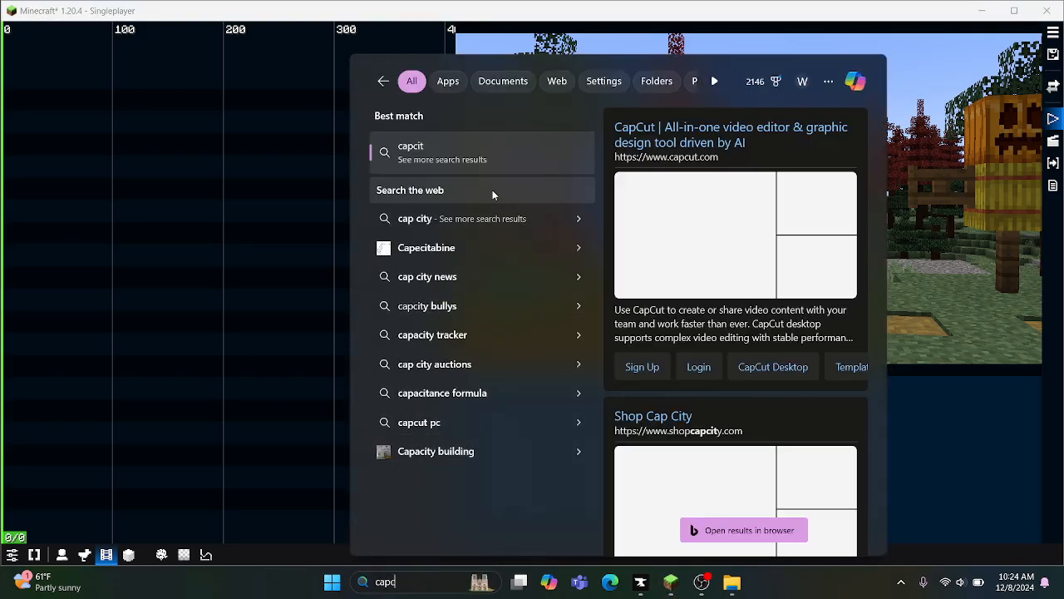
{"action": "key", "text": "BackSpace"}
{"action": "key", "text": "BackSpace"}
{"action": "type", "text": "ut"}
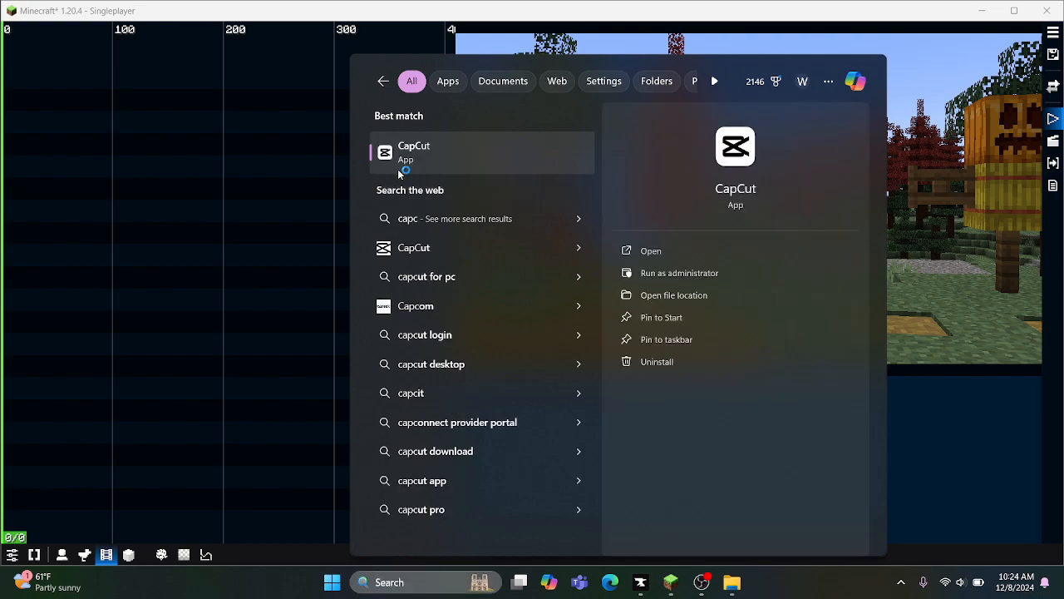
{"action": "left_click", "coordinate": [399, 168]}
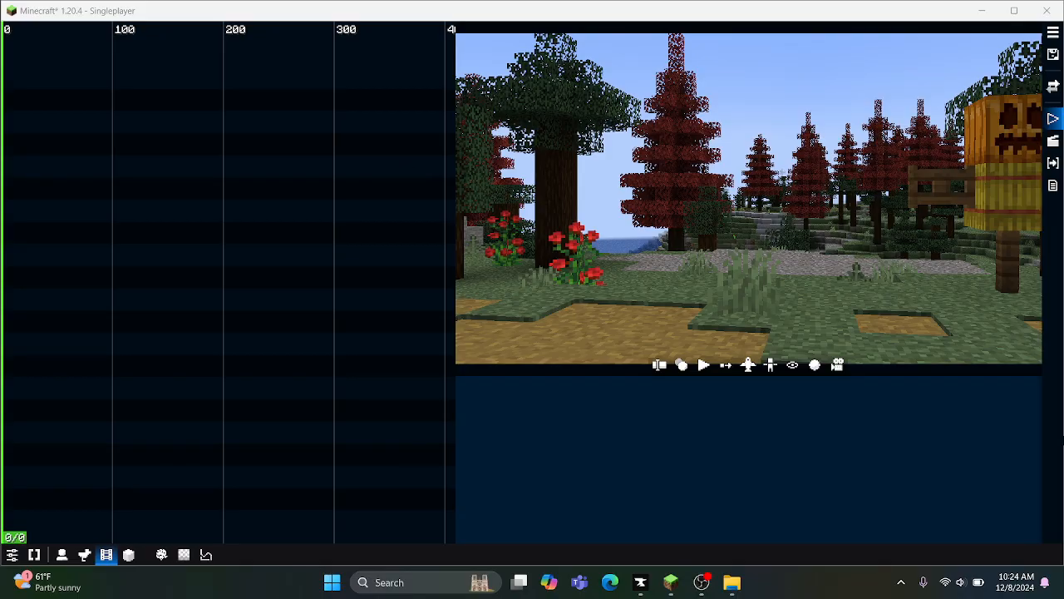
Step: Switch to OBS and check the levels in its audio mixer
{"action": "left_click", "coordinate": [704, 583]}
{"action": "scroll", "coordinate": [281, 445], "scroll_direction": "down", "scroll_amount": 2}
{"action": "scroll", "coordinate": [281, 444], "scroll_direction": "up", "scroll_amount": 2}
{"action": "scroll", "coordinate": [281, 445], "scroll_direction": "down", "scroll_amount": 2}
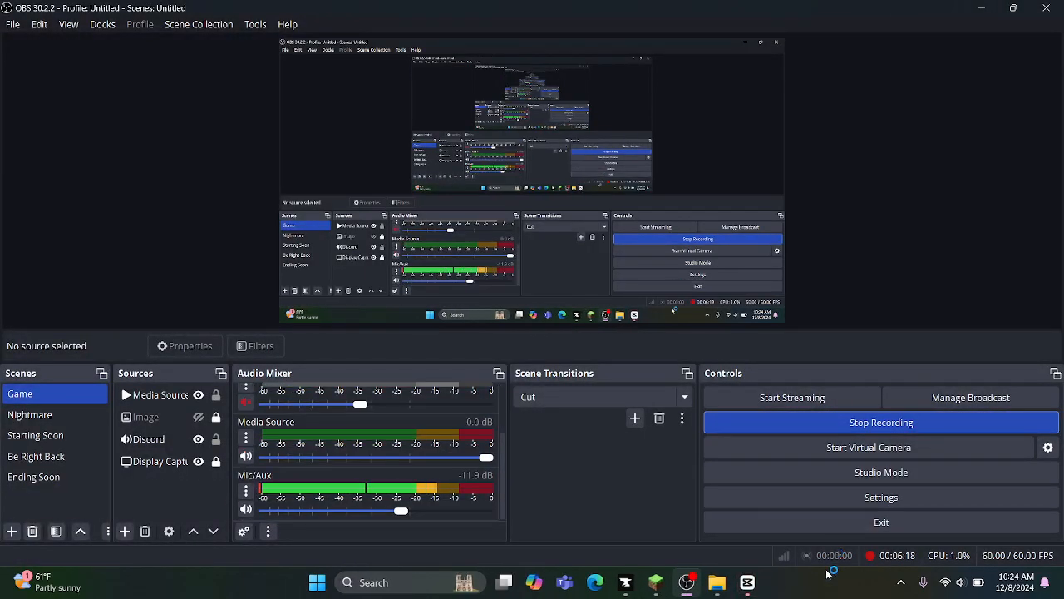
Step: Switch to CapCut and bring up the 1204 project's timeline
{"action": "left_click", "coordinate": [742, 591]}
{"action": "left_click", "coordinate": [752, 591]}
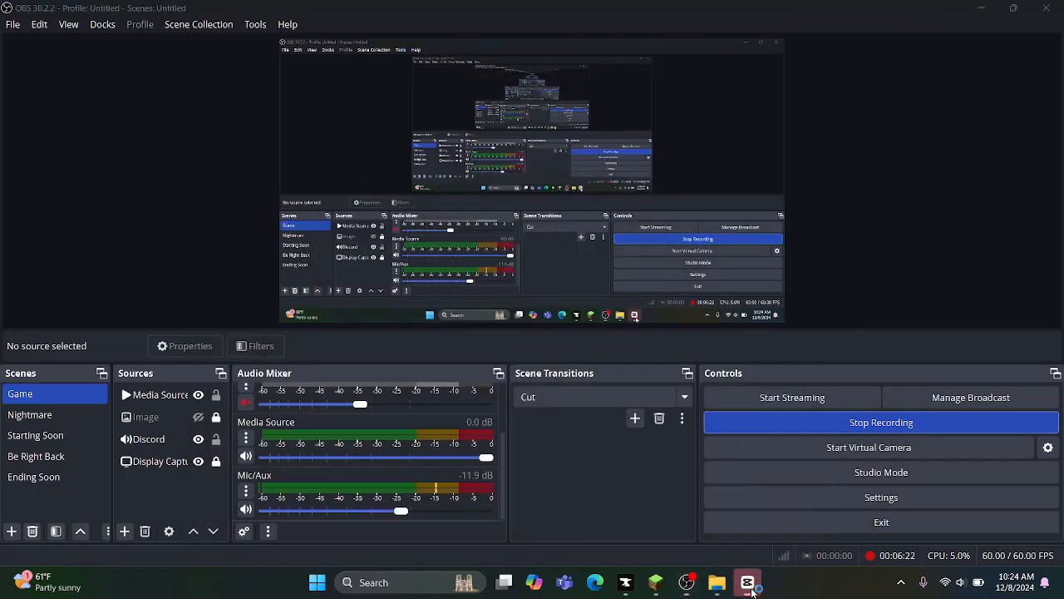
{"action": "left_click", "coordinate": [748, 586]}
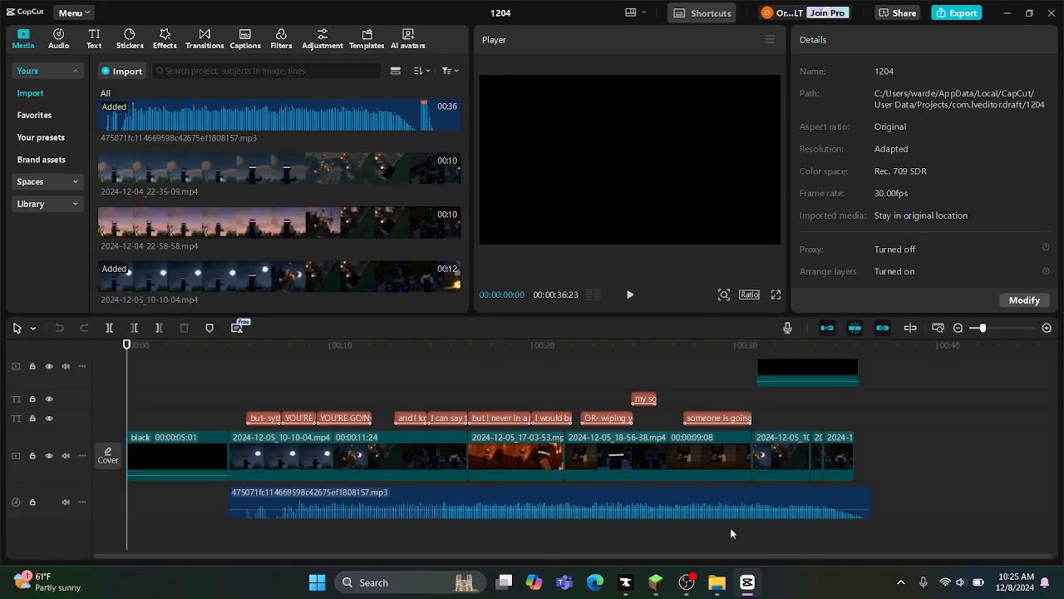
Step: Switch back to Minecraft, move the film playhead to tick 27 in the stacked layout and restore the side-by-side layout
{"action": "left_click", "coordinate": [651, 584]}
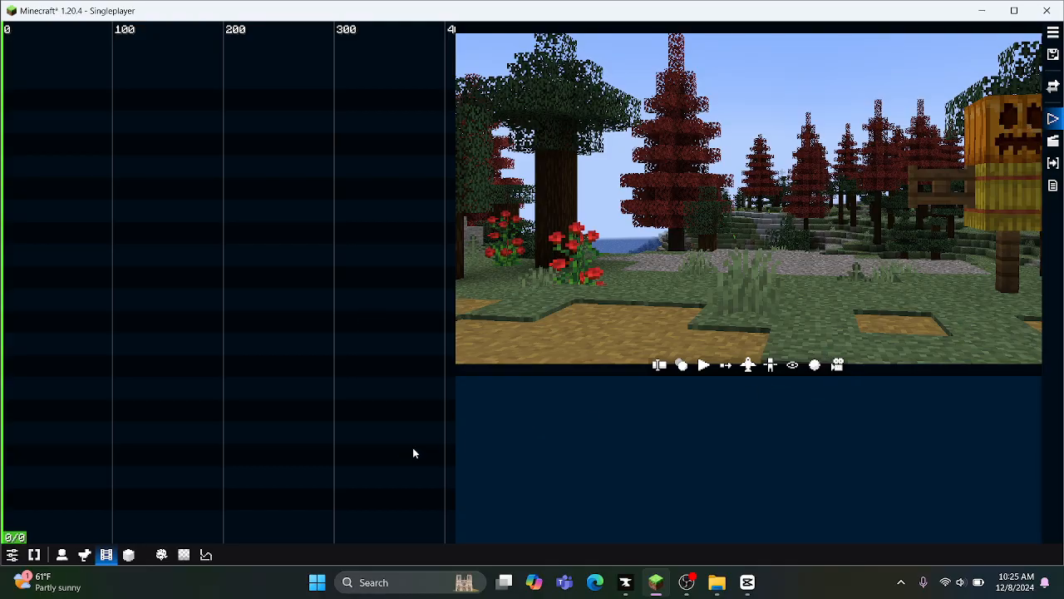
{"action": "left_click", "coordinate": [1053, 88]}
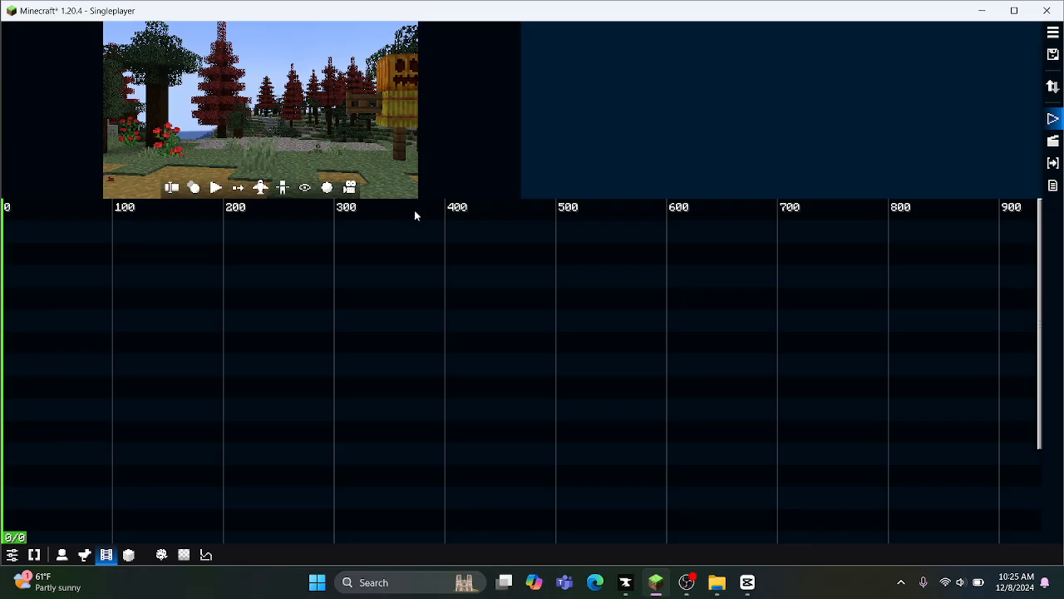
{"action": "left_click", "coordinate": [34, 207]}
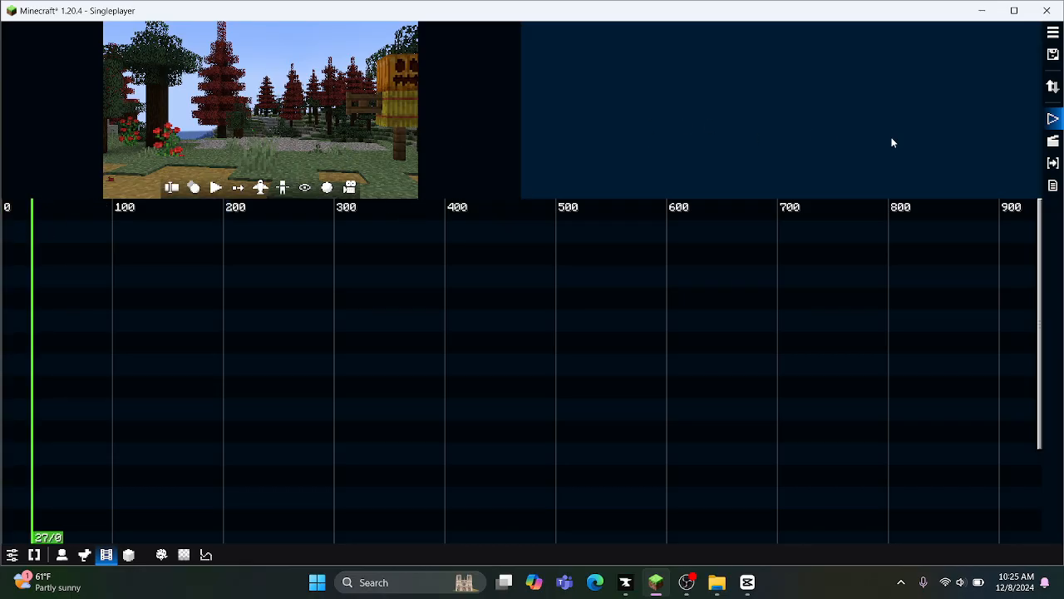
{"action": "left_click", "coordinate": [1053, 87]}
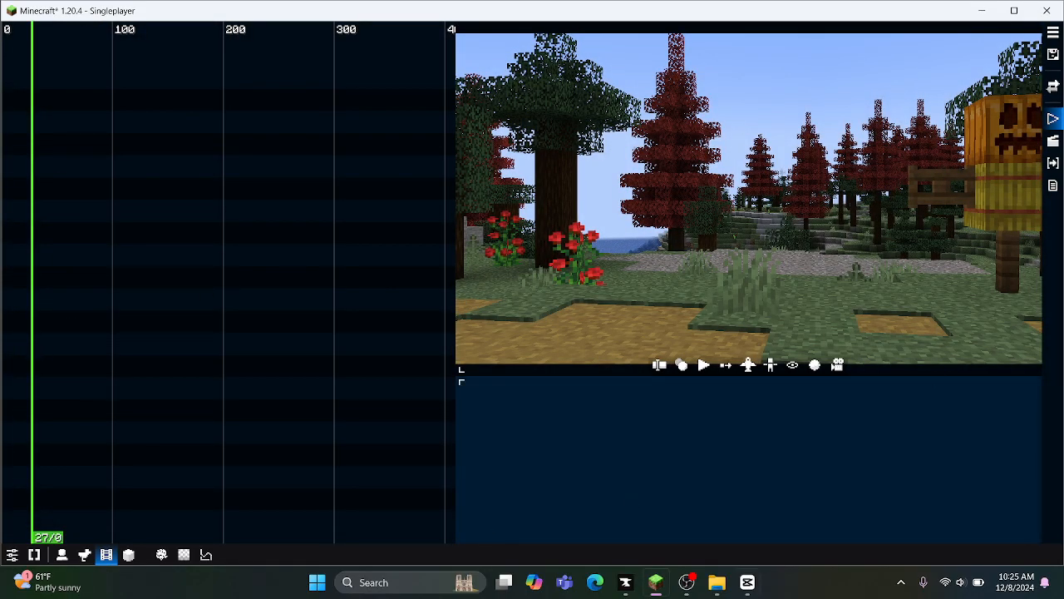
Step: Switch to CapCut and scrub through the 1204 timeline, leaving the playhead at 00:00:01:02
{"action": "left_click", "coordinate": [747, 582]}
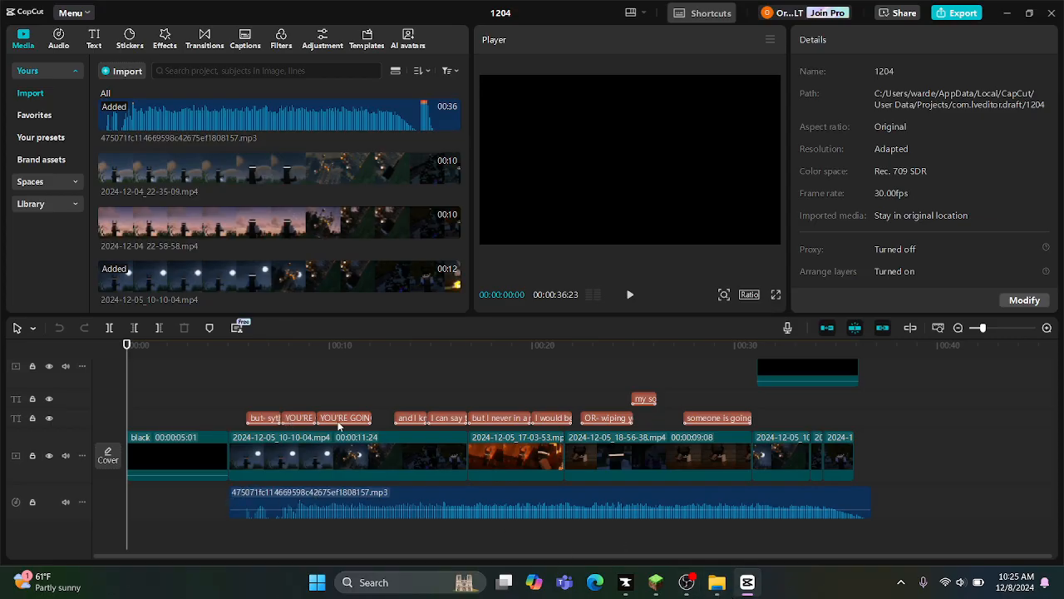
{"action": "left_click_drag", "start_coordinate": [407, 394], "coordinate": [659, 386]}
{"action": "left_click", "coordinate": [721, 386]}
{"action": "left_click", "coordinate": [149, 391]}
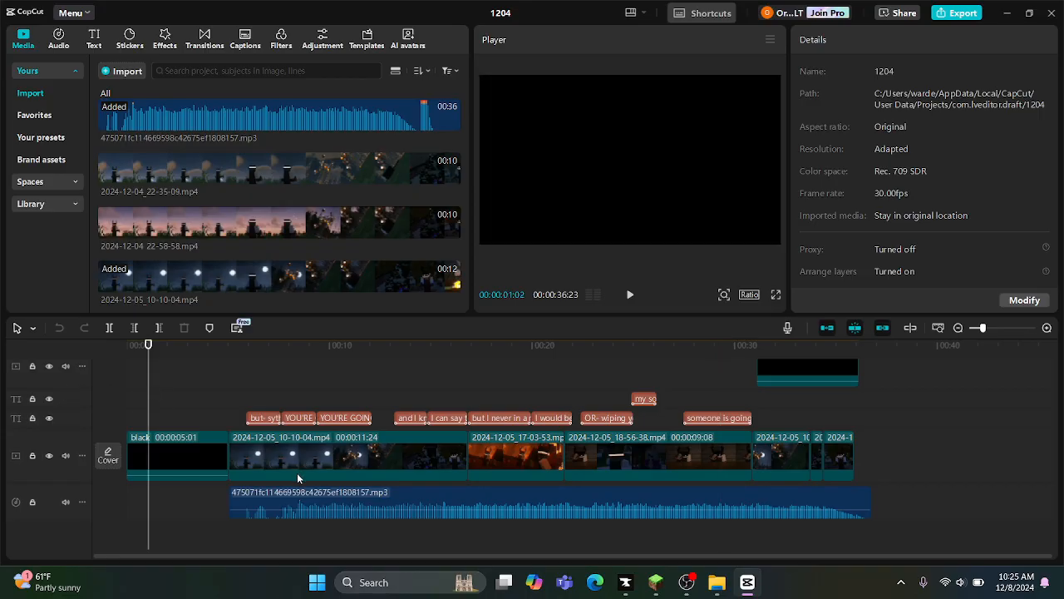
Step: Return to Minecraft and close the open File Explorer windows
{"action": "left_click", "coordinate": [656, 582]}
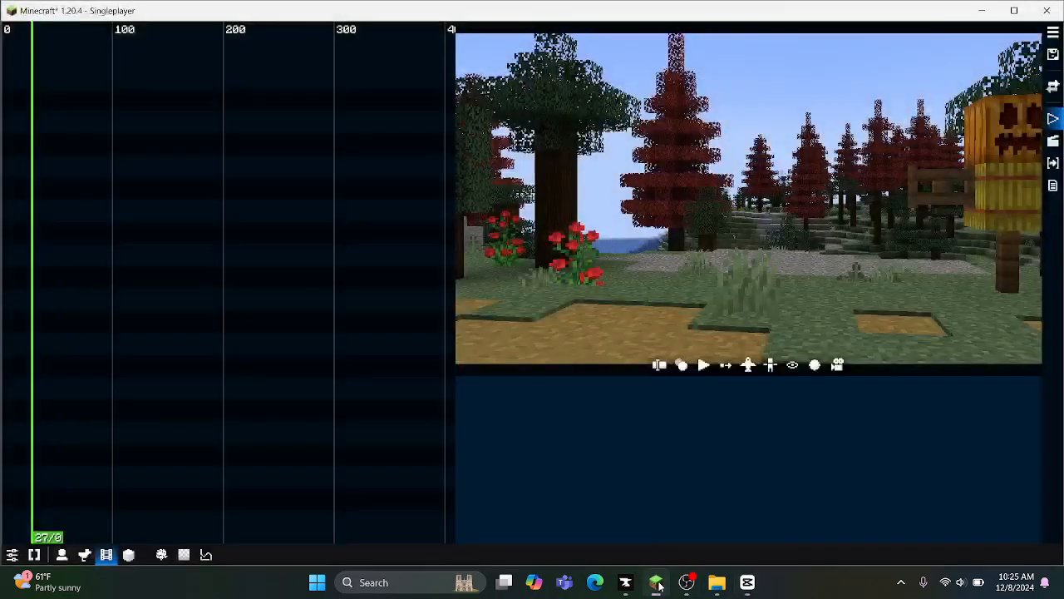
{"action": "left_click", "coordinate": [716, 585]}
{"action": "right_click", "coordinate": [715, 578]}
{"action": "left_click", "coordinate": [706, 546]}
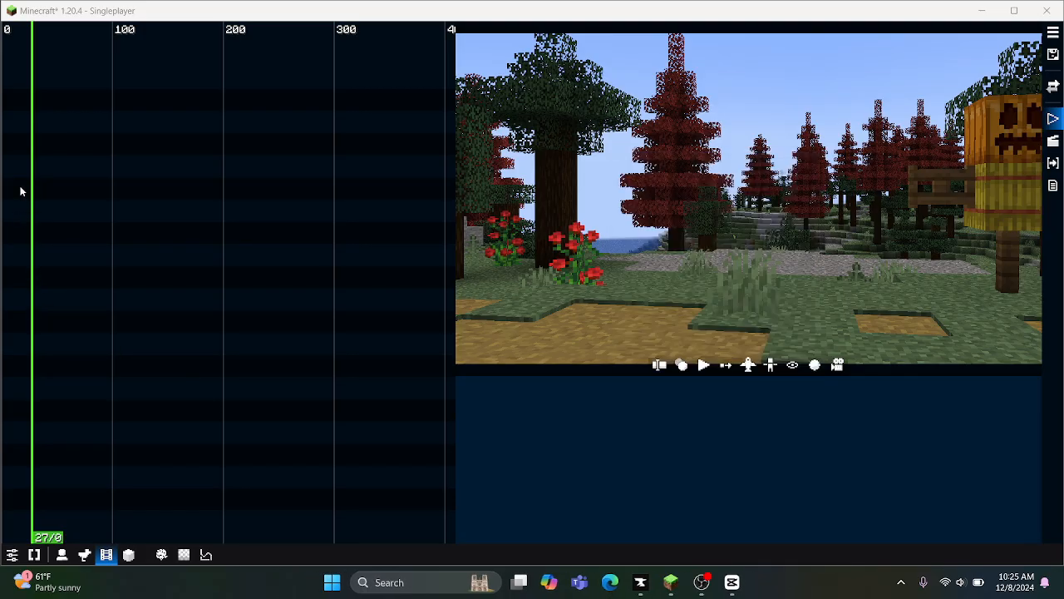
{"action": "left_click_drag", "start_coordinate": [16, 158], "coordinate": [3, 153]}
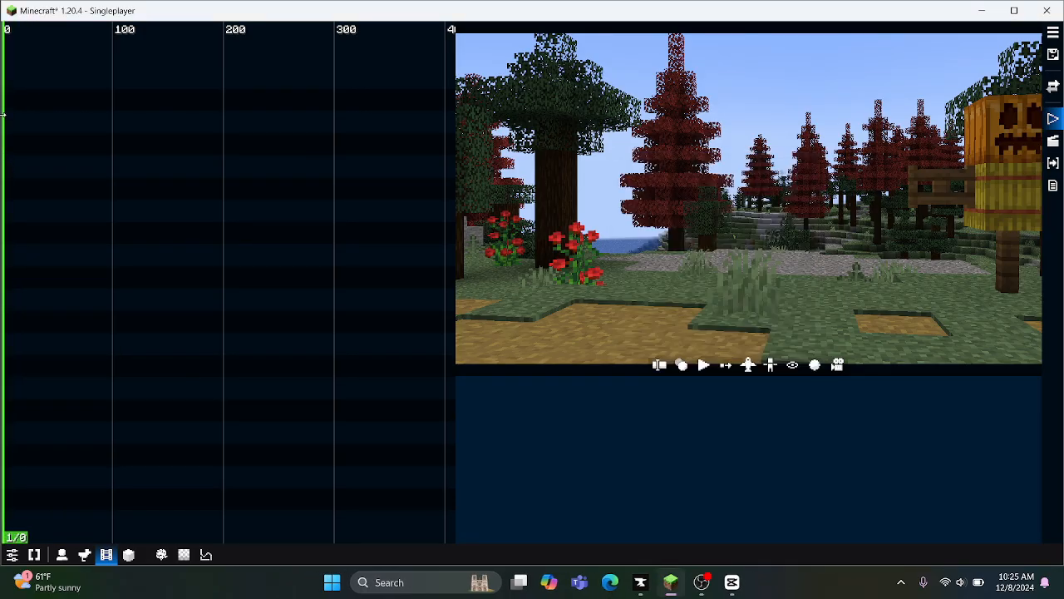
{"action": "right_click", "coordinate": [5, 122]}
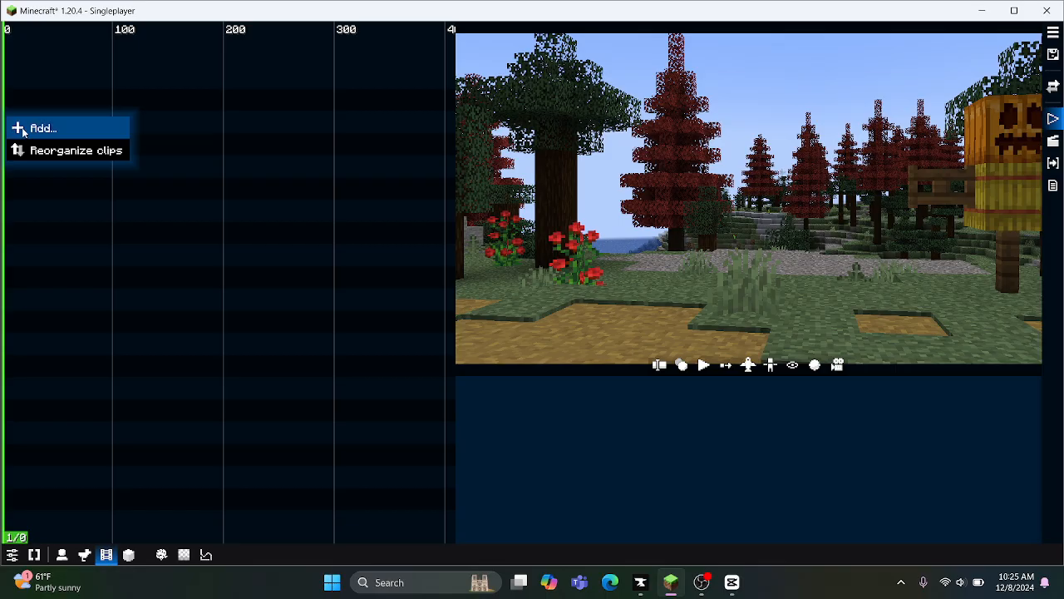
{"action": "left_click", "coordinate": [23, 130]}
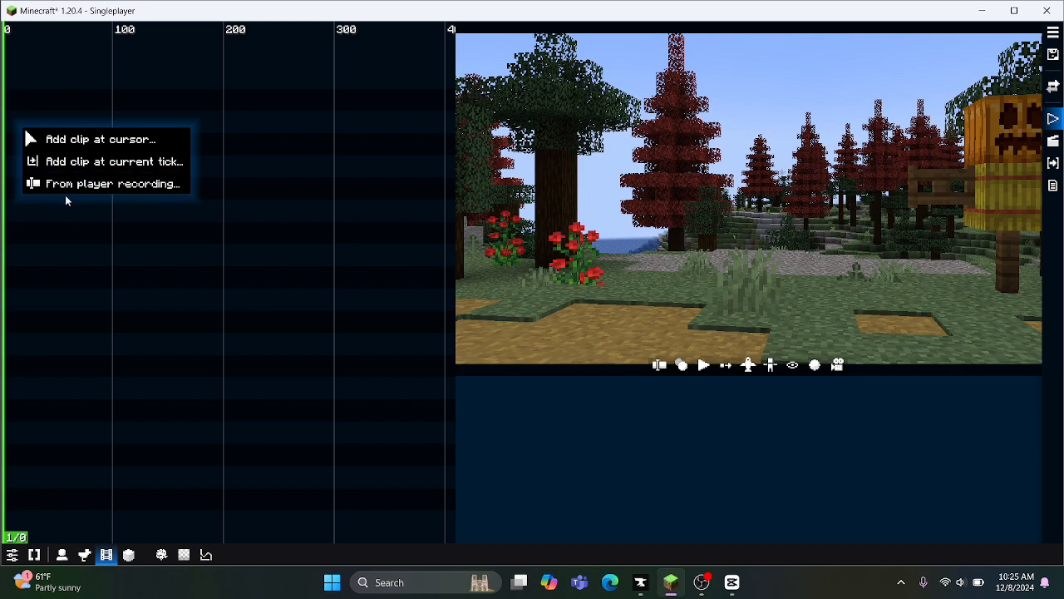
{"action": "left_click", "coordinate": [103, 148]}
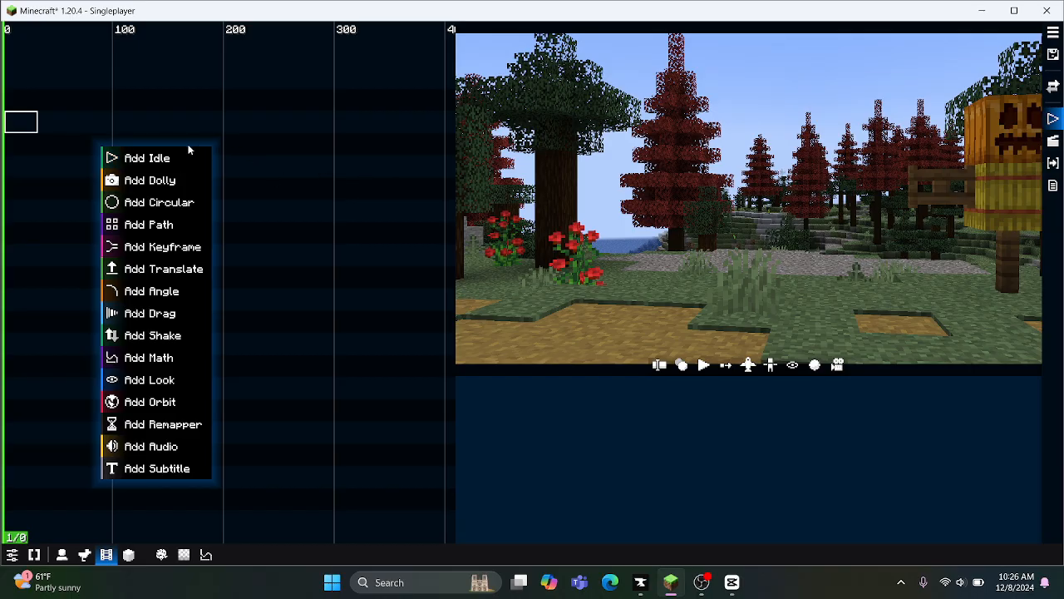
{"action": "left_click", "coordinate": [158, 152]}
Step: Move the playhead to tick 0 and add an Idle clip at the cursor, around tick 5 on layer 18
{"action": "left_click_drag", "start_coordinate": [44, 118], "coordinate": [2, 127]}
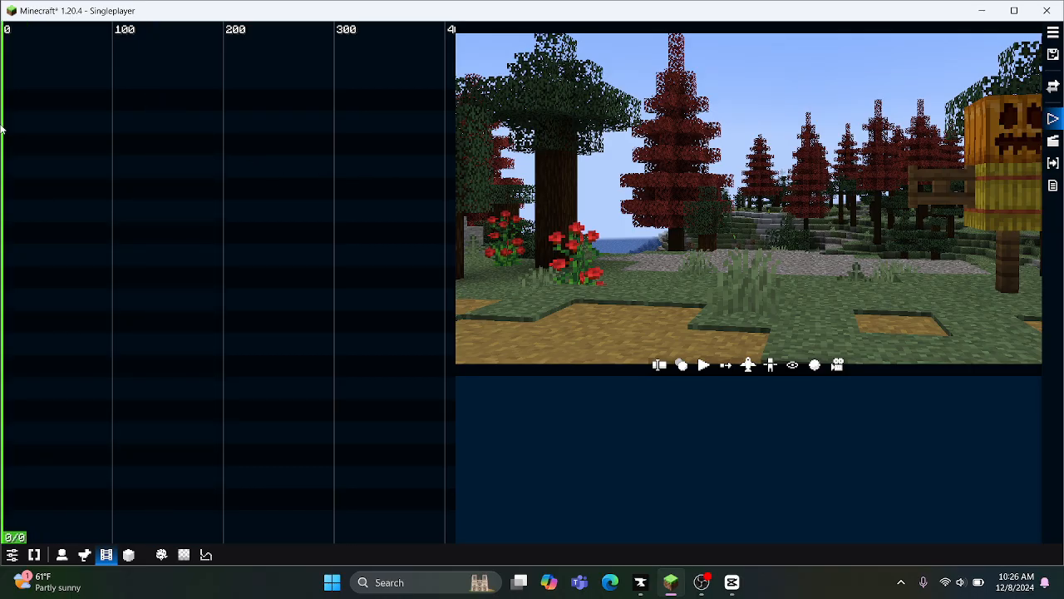
{"action": "right_click", "coordinate": [5, 126]}
{"action": "left_click", "coordinate": [25, 142]}
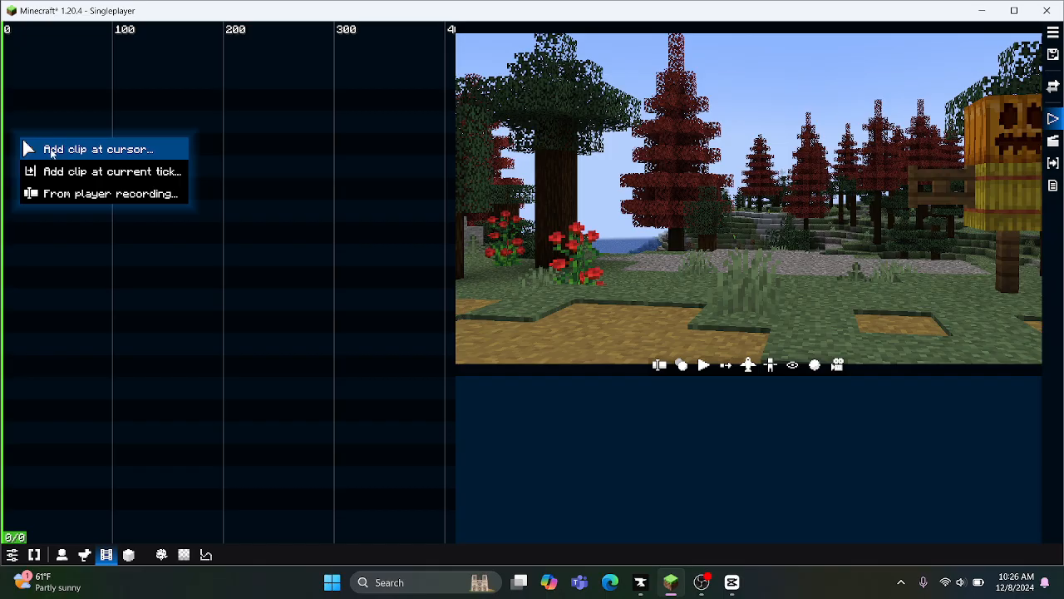
{"action": "left_click", "coordinate": [53, 150]}
{"action": "left_click", "coordinate": [77, 160]}
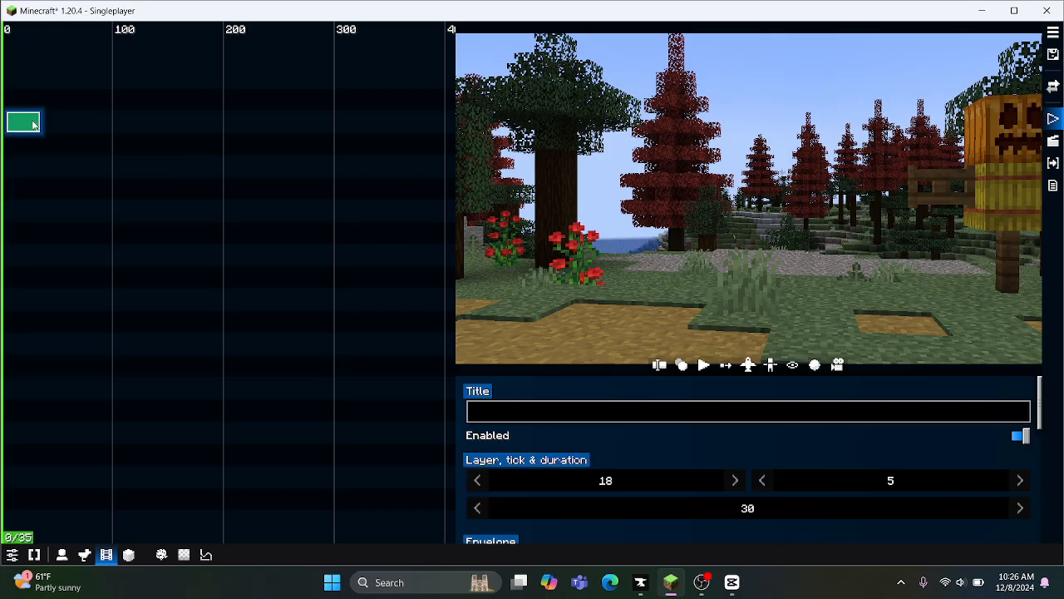
Step: Move the playhead out to tick 196 and back to tick 0
{"action": "left_click", "coordinate": [220, 222]}
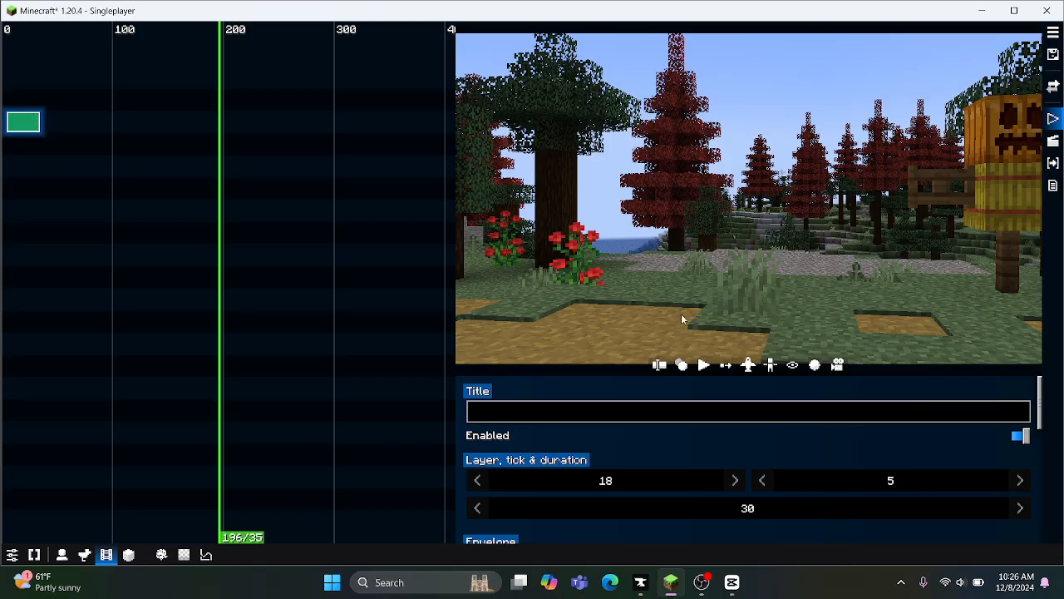
{"action": "left_click_drag", "start_coordinate": [252, 146], "coordinate": [2, 206]}
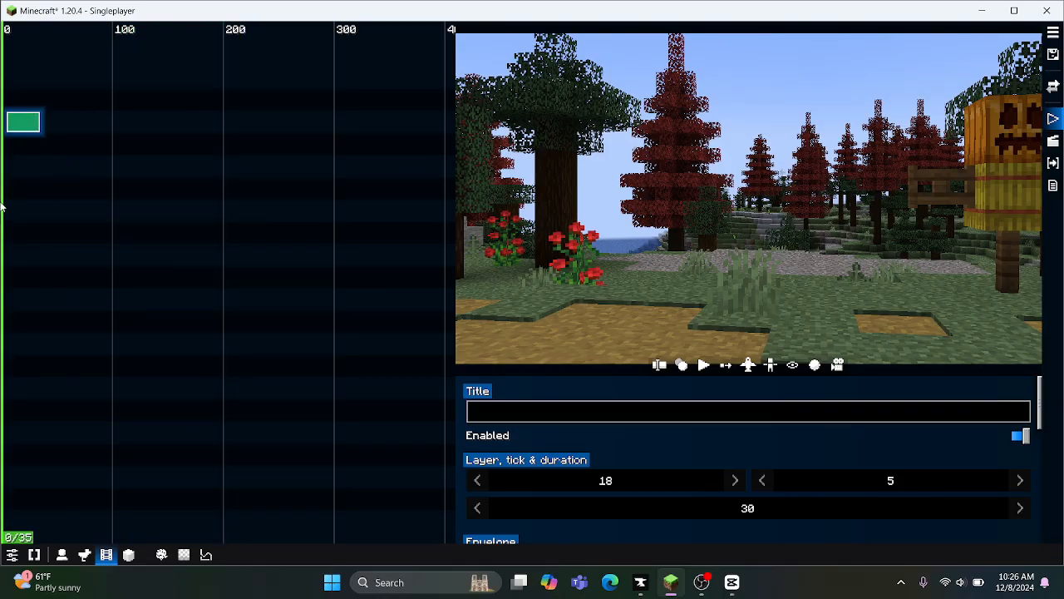
{"action": "left_click", "coordinate": [703, 365]}
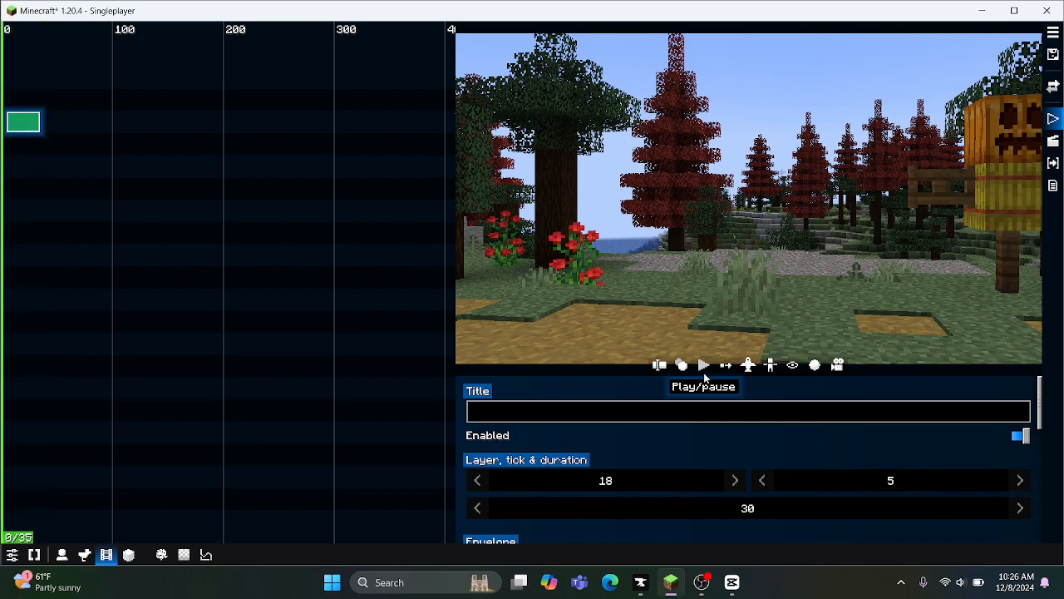
Step: Lengthen the Idle clip to 78 ticks, move it to tick 0 on layer 16, and place the playhead at tick 92
{"action": "left_click_drag", "start_coordinate": [22, 126], "coordinate": [220, 164]}
{"action": "left_click_drag", "start_coordinate": [267, 235], "coordinate": [14, 158]}
{"action": "left_click", "coordinate": [155, 236]}
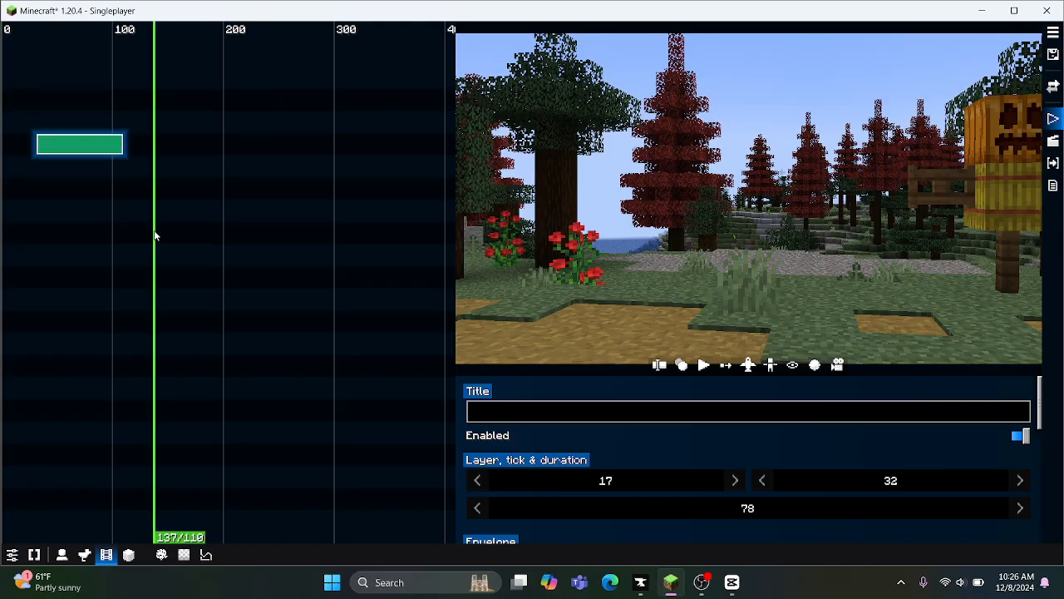
{"action": "left_click_drag", "start_coordinate": [81, 150], "coordinate": [19, 166]}
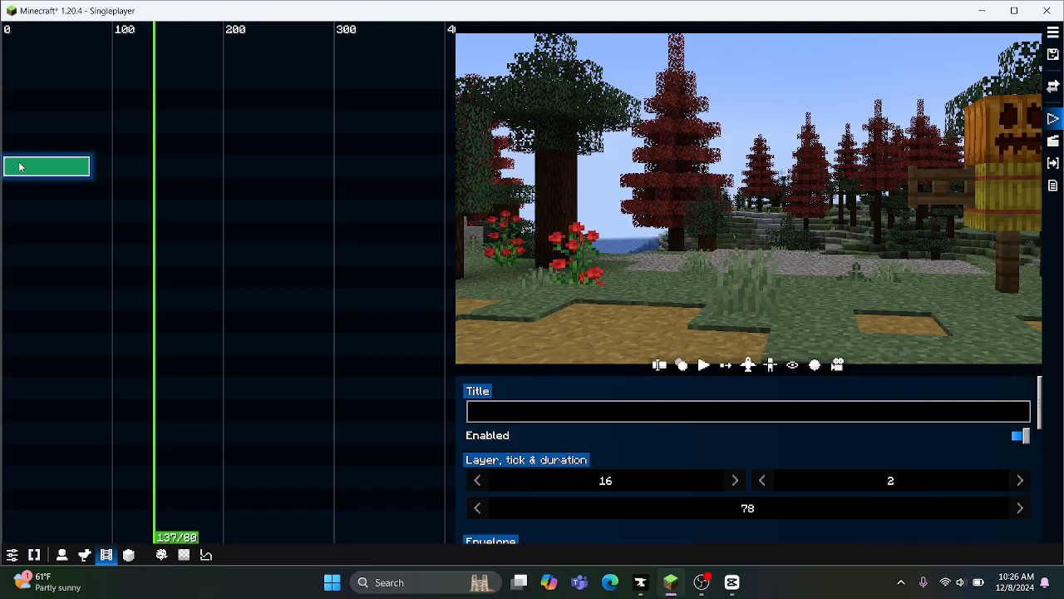
{"action": "left_click", "coordinate": [148, 269]}
{"action": "left_click", "coordinate": [104, 222]}
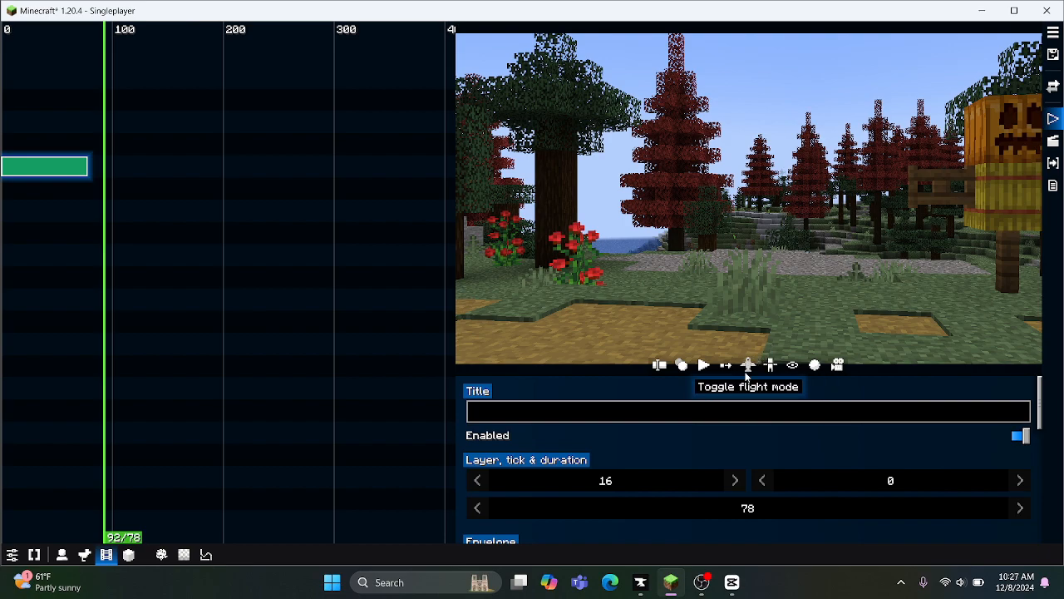
Step: Turn on flight mode and fly the camera up, down, forward, backward and sideways around the flowers and trees
{"action": "left_click", "coordinate": [748, 368]}
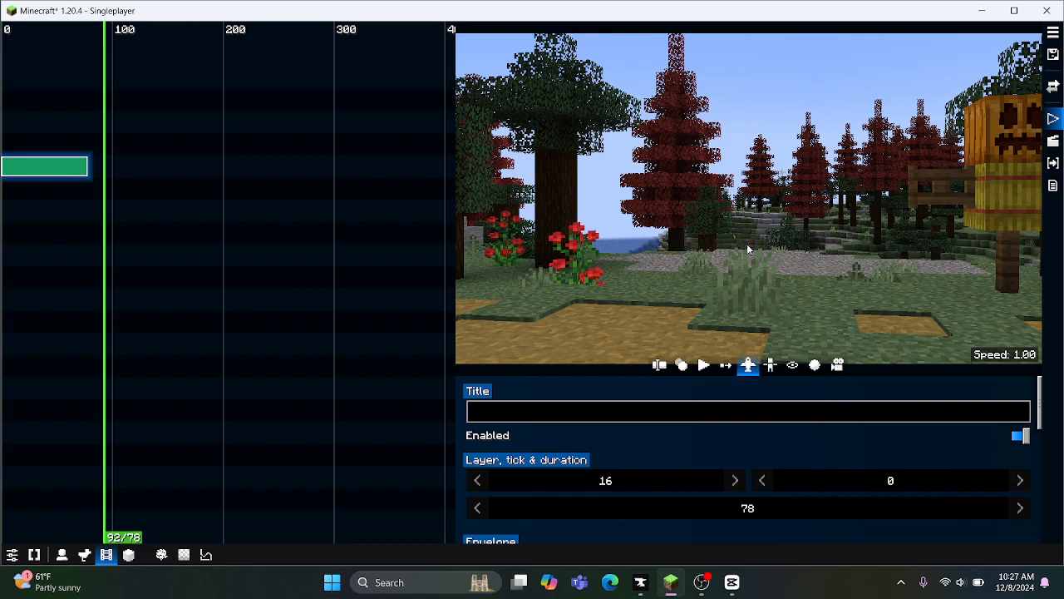
{"action": "left_click_drag", "start_coordinate": [860, 253], "coordinate": [741, 233]}
{"action": "key", "text": "shift"}
{"action": "key", "text": "space"}
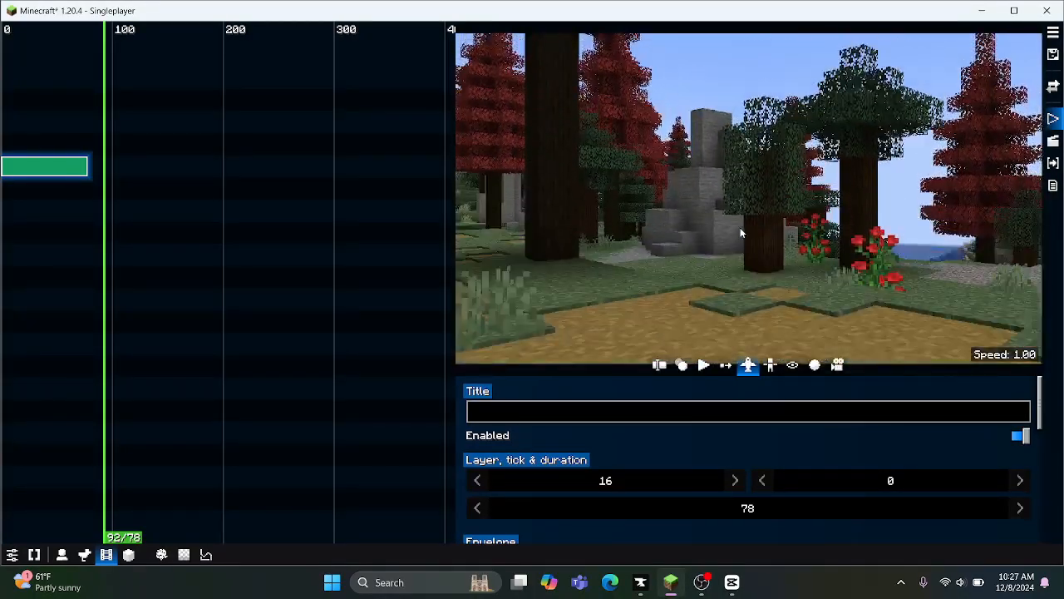
{"action": "key", "text": "shift"}
{"action": "key", "text": "space"}
{"action": "key", "text": "w"}
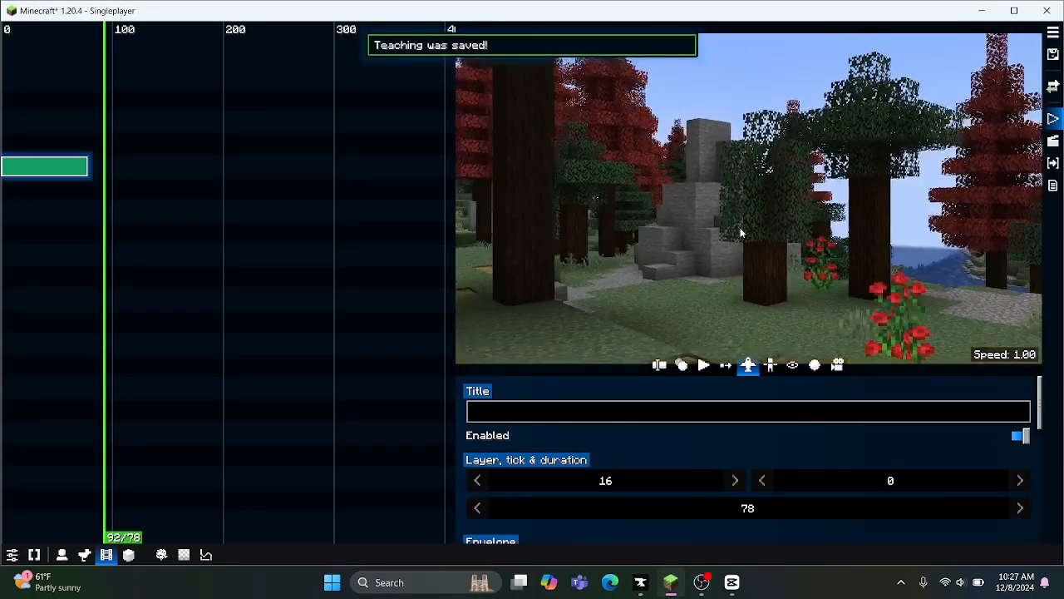
{"action": "key", "text": "s"}
{"action": "key", "text": "d"}
{"action": "key", "text": "a"}
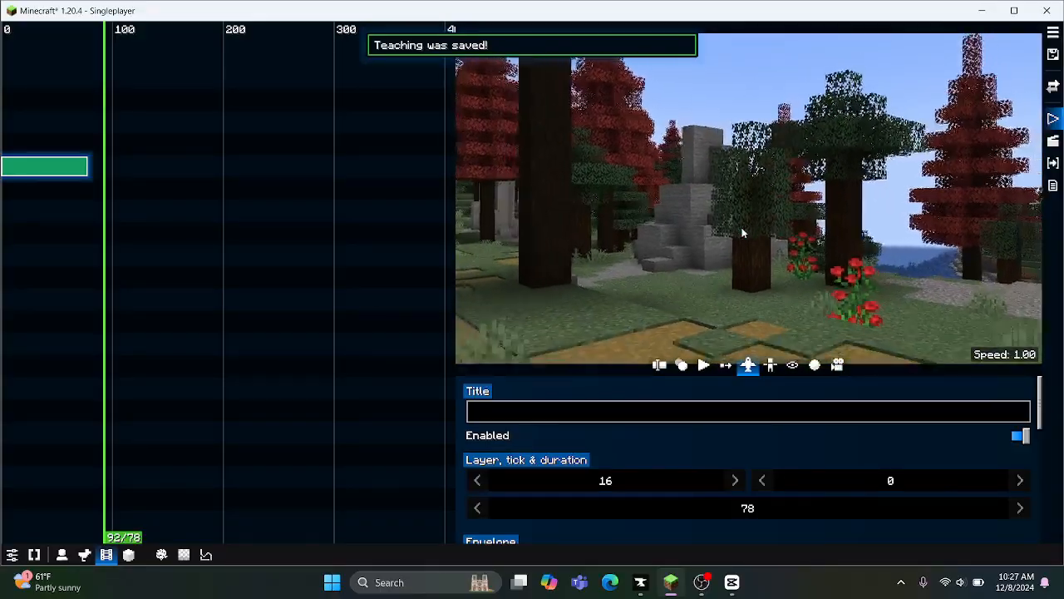
Step: Turn and fly the camera around the clearing until it faces the pumpkin scarecrow head-on
{"action": "left_click_drag", "start_coordinate": [741, 234], "coordinate": [818, 204]}
{"action": "key", "text": "s"}
{"action": "key", "text": "d"}
{"action": "key", "text": "d"}
{"action": "key", "text": "a"}
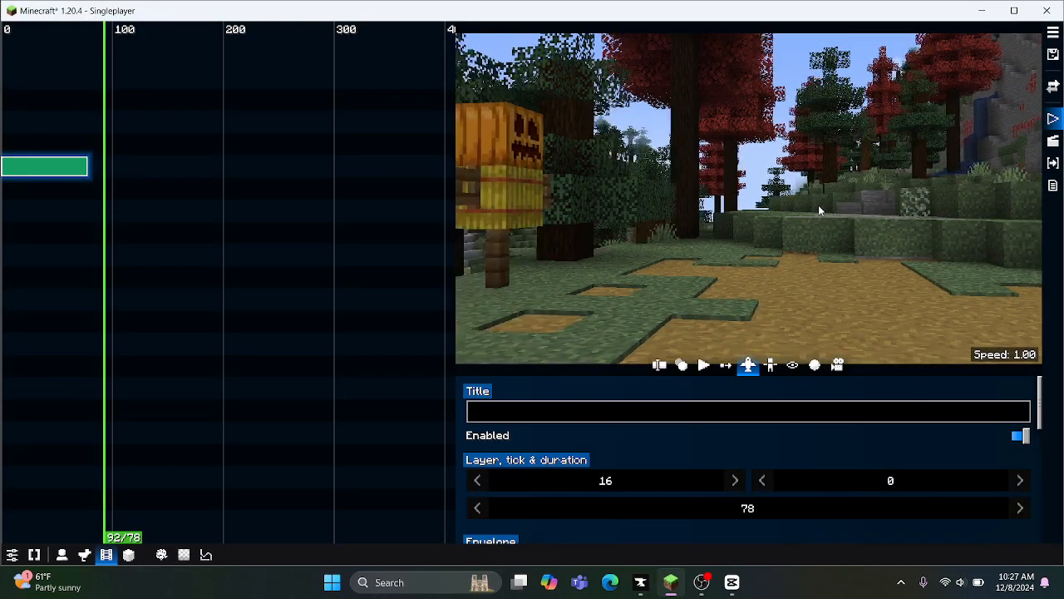
{"action": "key", "text": "d"}
{"action": "key", "text": "a"}
{"action": "key", "text": "d"}
{"action": "left_click_drag", "start_coordinate": [820, 206], "coordinate": [533, 199]}
{"action": "key", "text": "d"}
{"action": "key", "text": "w"}
{"action": "key", "text": "d"}
{"action": "key", "text": "d"}
{"action": "key", "text": "a"}
{"action": "key", "text": "d"}
{"action": "key", "text": "a"}
{"action": "key", "text": "a"}
{"action": "key", "text": "s"}
{"action": "key", "text": "space"}
{"action": "key", "text": "a"}
{"action": "key", "text": "shift"}
{"action": "key", "text": "d"}
{"action": "scroll", "coordinate": [533, 199], "scroll_direction": "down", "scroll_amount": 3}
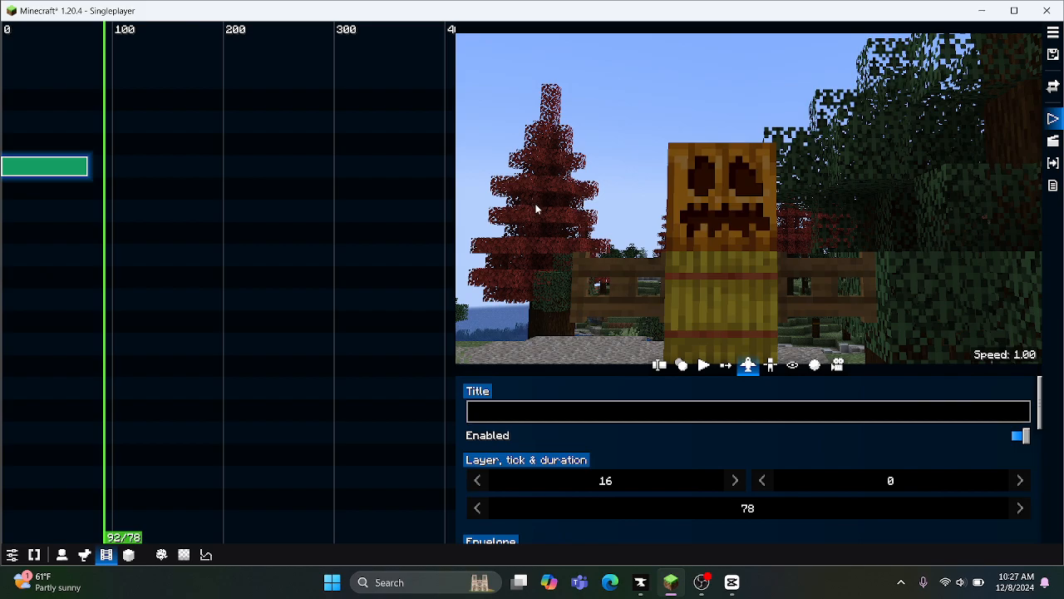
Step: Try several flight speeds while moving towards the scarecrow, ending at a speed of 0.05
{"action": "scroll", "coordinate": [593, 200], "scroll_direction": "up", "scroll_amount": 5}
{"action": "key", "text": "s"}
{"action": "scroll", "coordinate": [629, 180], "scroll_direction": "down", "scroll_amount": 7}
{"action": "key", "text": "w"}
{"action": "scroll", "coordinate": [630, 183], "scroll_direction": "down", "scroll_amount": 5}
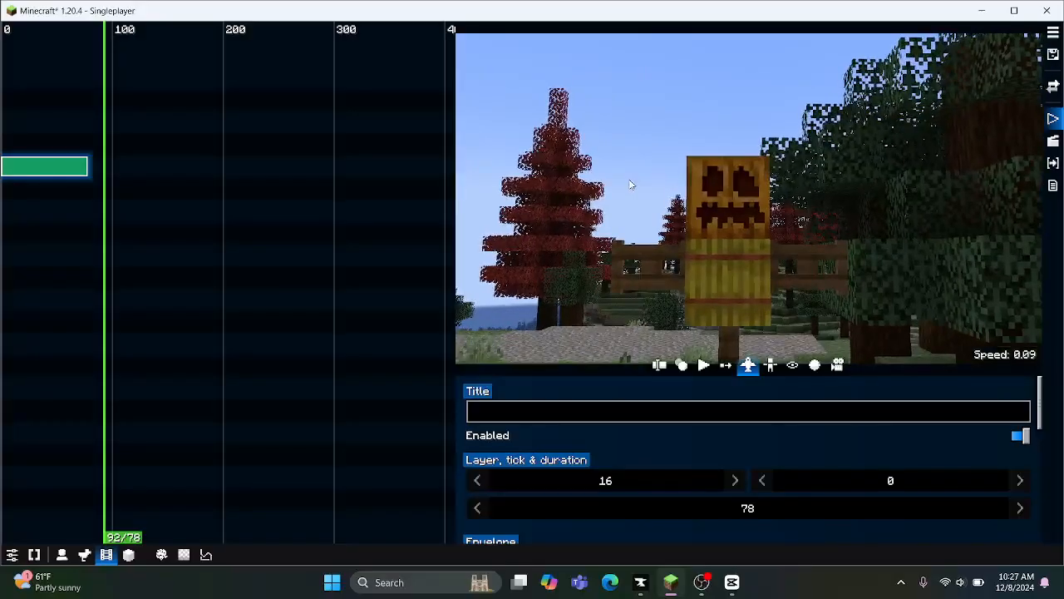
{"action": "key", "text": "w"}
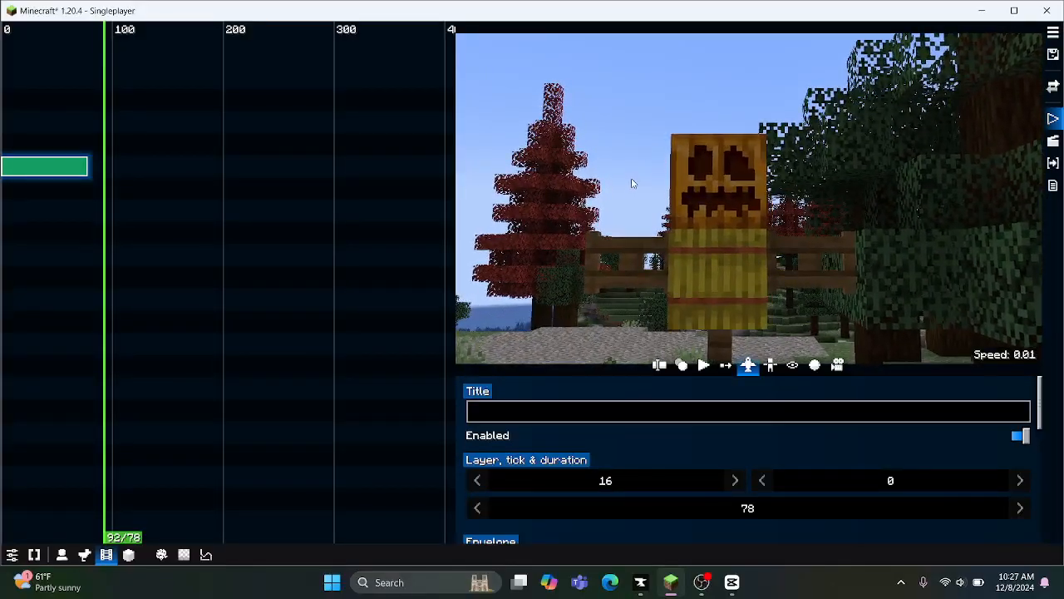
{"action": "scroll", "coordinate": [638, 190], "scroll_direction": "up", "scroll_amount": 1}
{"action": "key", "text": "w"}
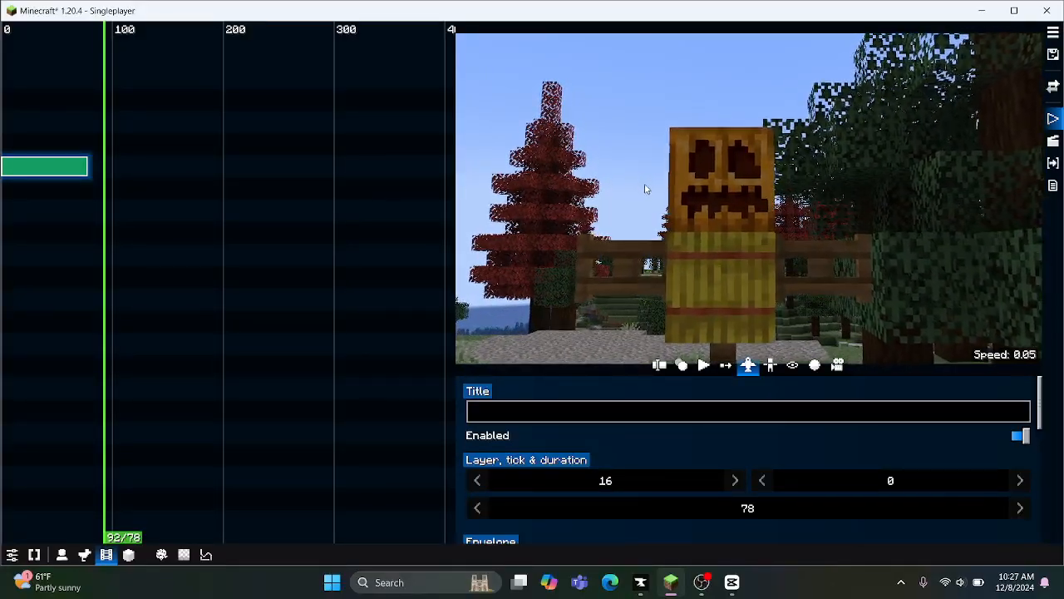
Step: Shift and roll the camera in front of the scarecrow, level it again and turn flight mode off
{"action": "key", "text": "d"}
{"action": "key", "text": "a"}
{"action": "key", "text": "d"}
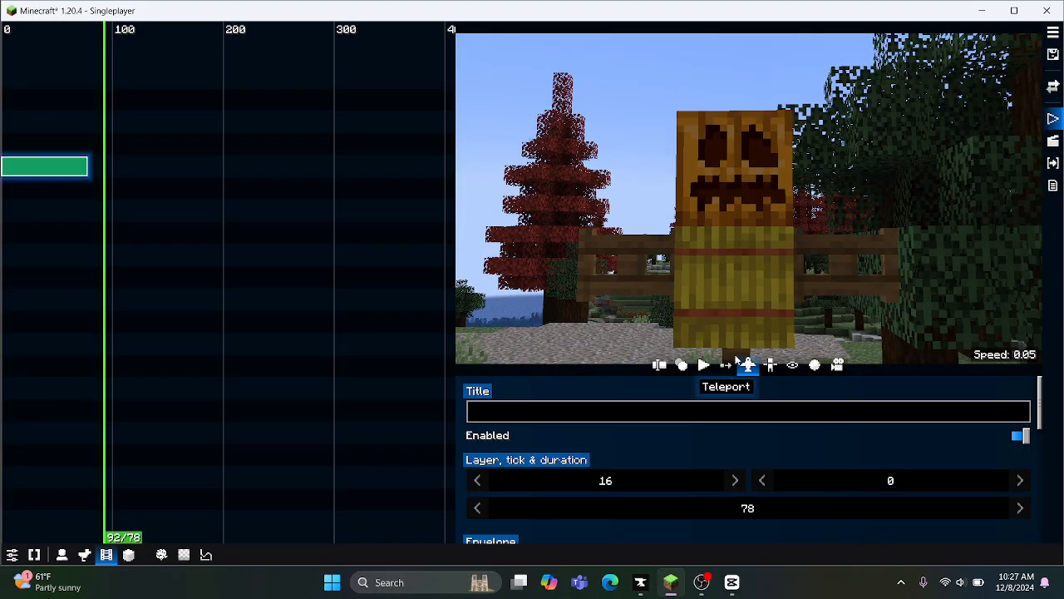
{"action": "left_click_drag", "start_coordinate": [788, 220], "coordinate": [444, 212]}
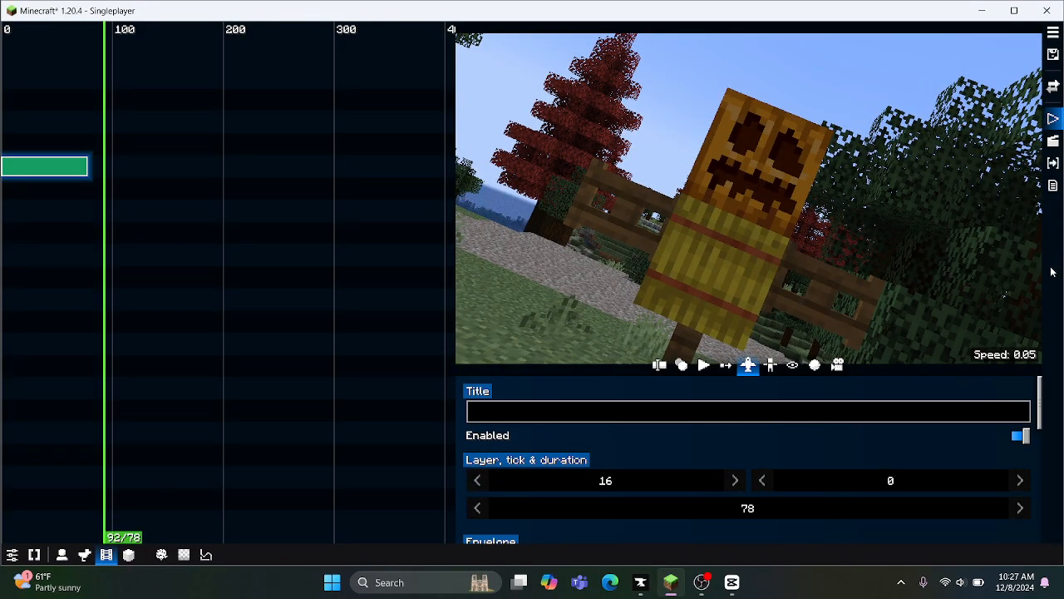
{"action": "right_click_drag", "start_coordinate": [604, 237], "coordinate": [930, 160]}
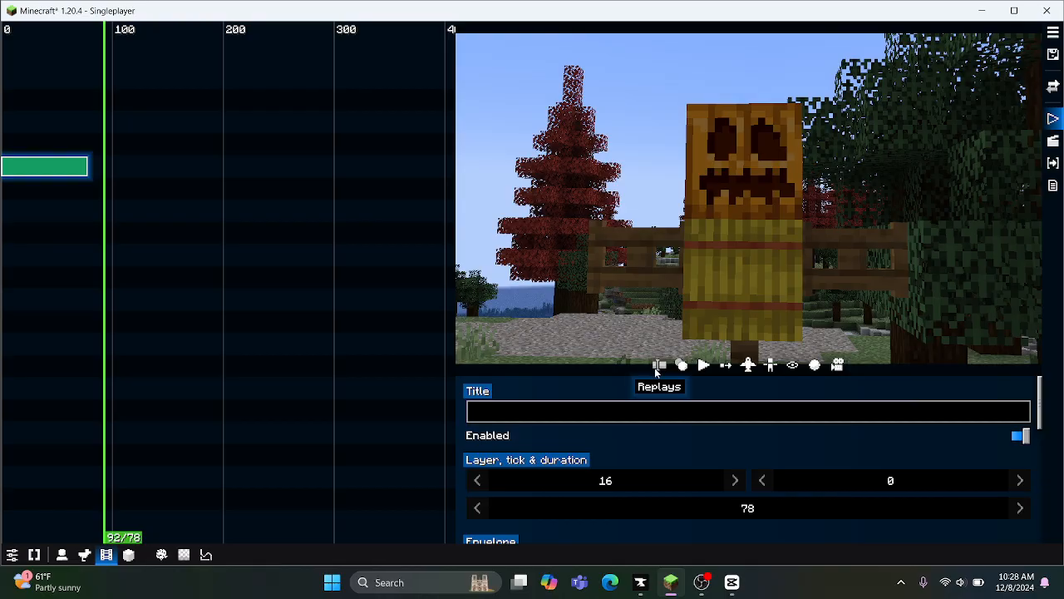
Step: Move the playhead to tick 39 and add a replay that uses the recent player/alex form
{"action": "left_click_drag", "start_coordinate": [105, 234], "coordinate": [48, 252]}
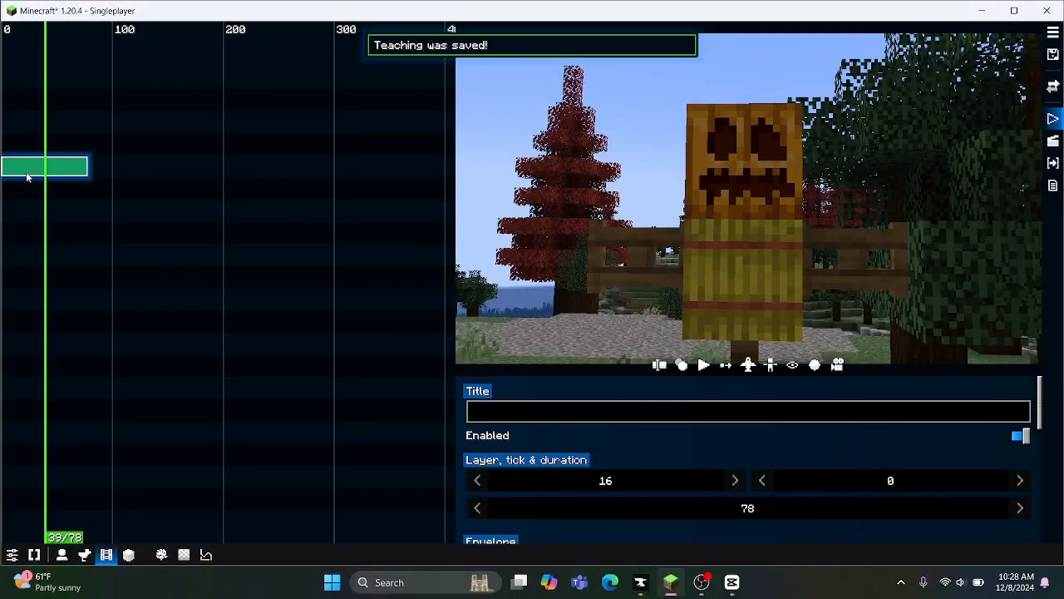
{"action": "left_click", "coordinate": [655, 364]}
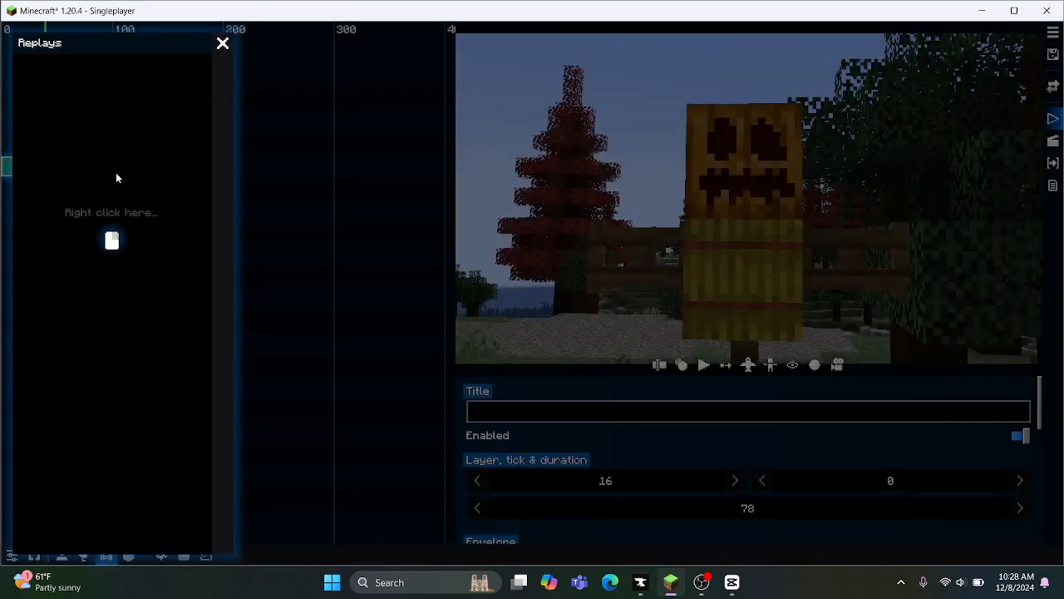
{"action": "right_click", "coordinate": [116, 172]}
{"action": "left_click", "coordinate": [152, 181]}
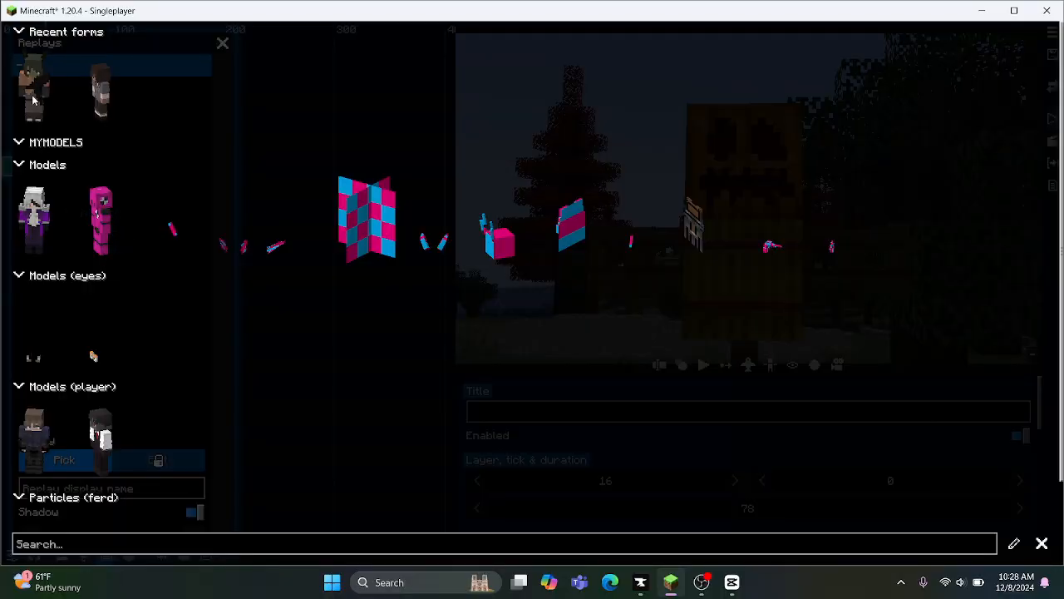
{"action": "left_click", "coordinate": [100, 80]}
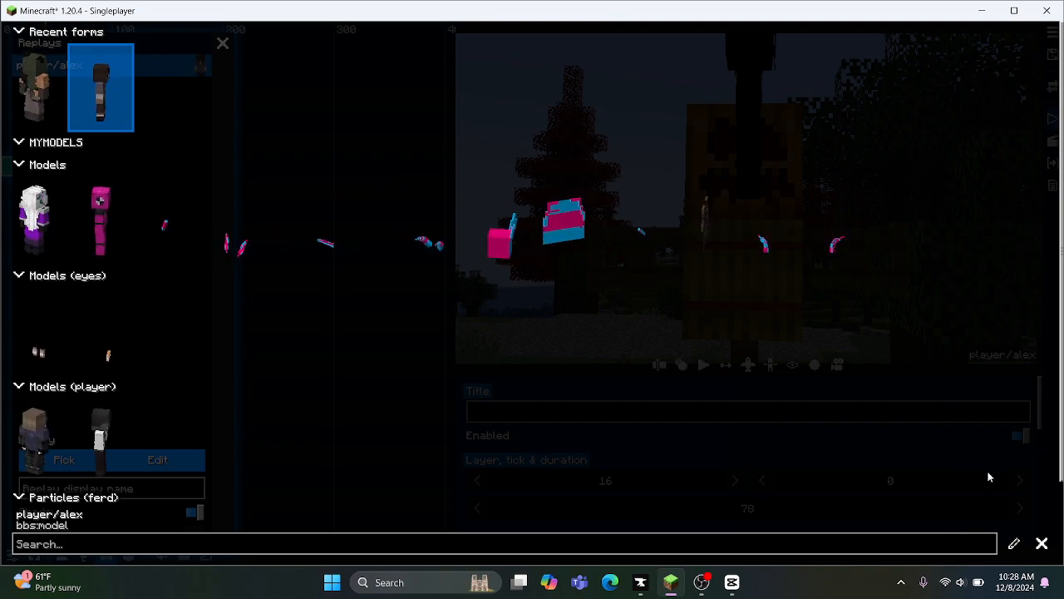
Step: Open the texture picker for the alex form and preview several skins, including James.png, Prox.png, carot.png and whitesuitaves.png
{"action": "left_click", "coordinate": [905, 43]}
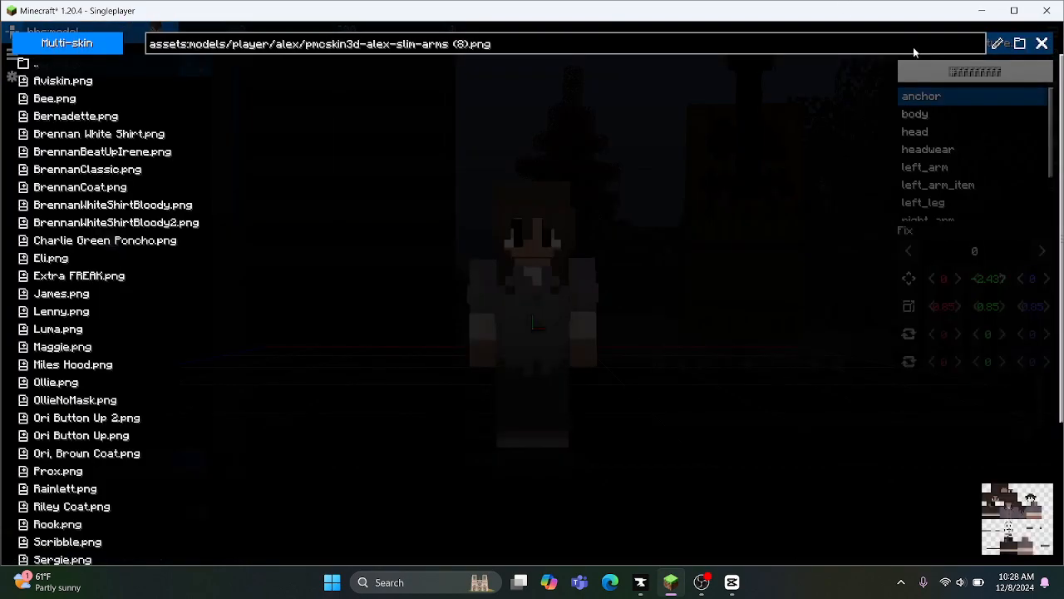
{"action": "scroll", "coordinate": [116, 167], "scroll_direction": "down", "scroll_amount": 1}
{"action": "scroll", "coordinate": [112, 123], "scroll_direction": "up", "scroll_amount": 1}
{"action": "scroll", "coordinate": [112, 123], "scroll_direction": "up", "scroll_amount": 1}
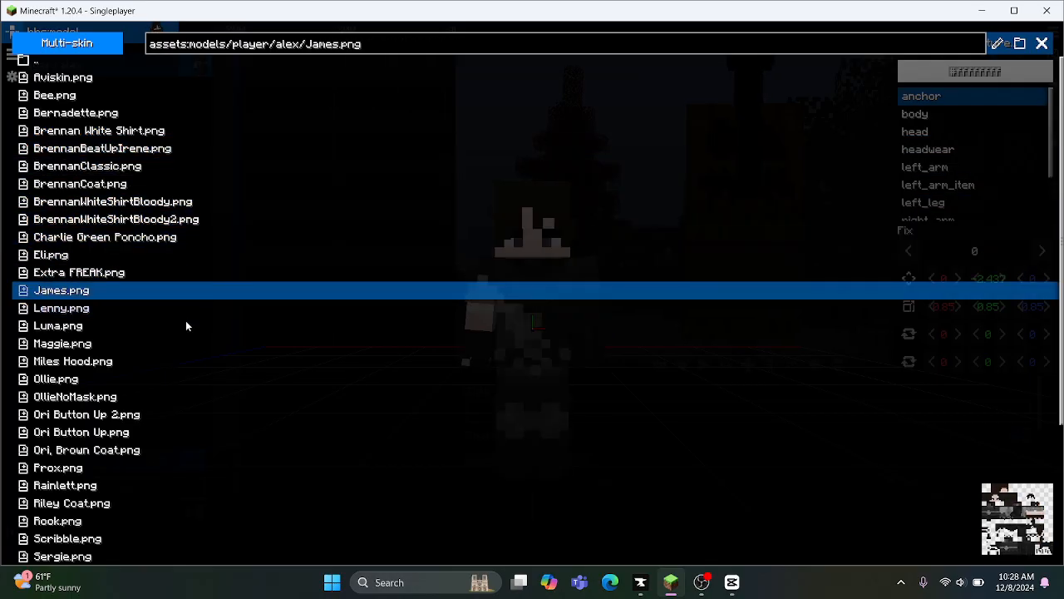
{"action": "scroll", "coordinate": [192, 357], "scroll_direction": "down", "scroll_amount": 3}
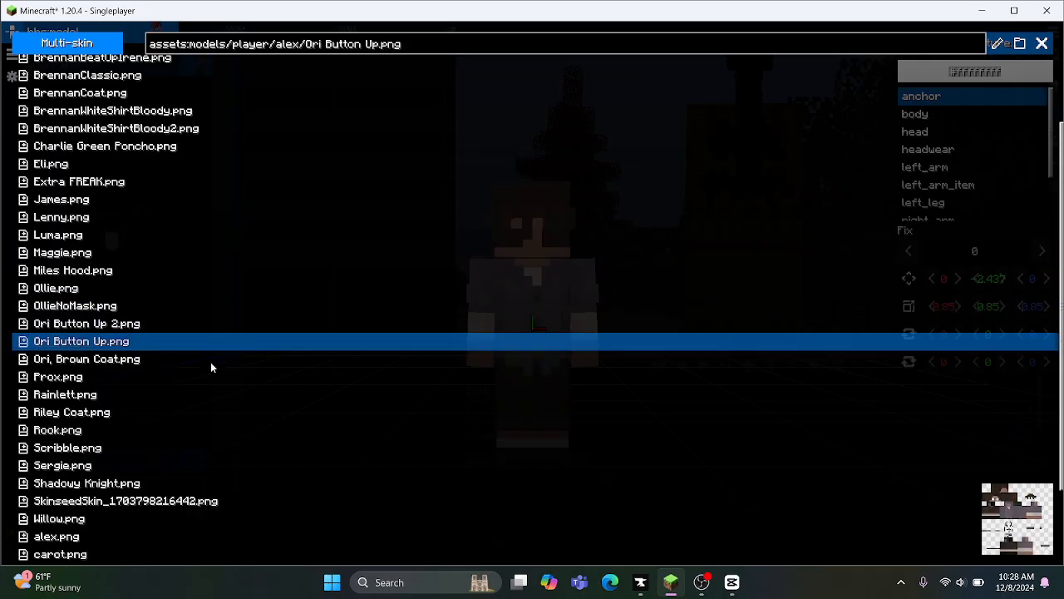
{"action": "scroll", "coordinate": [140, 390], "scroll_direction": "down", "scroll_amount": 3}
{"action": "scroll", "coordinate": [133, 420], "scroll_direction": "down", "scroll_amount": 2}
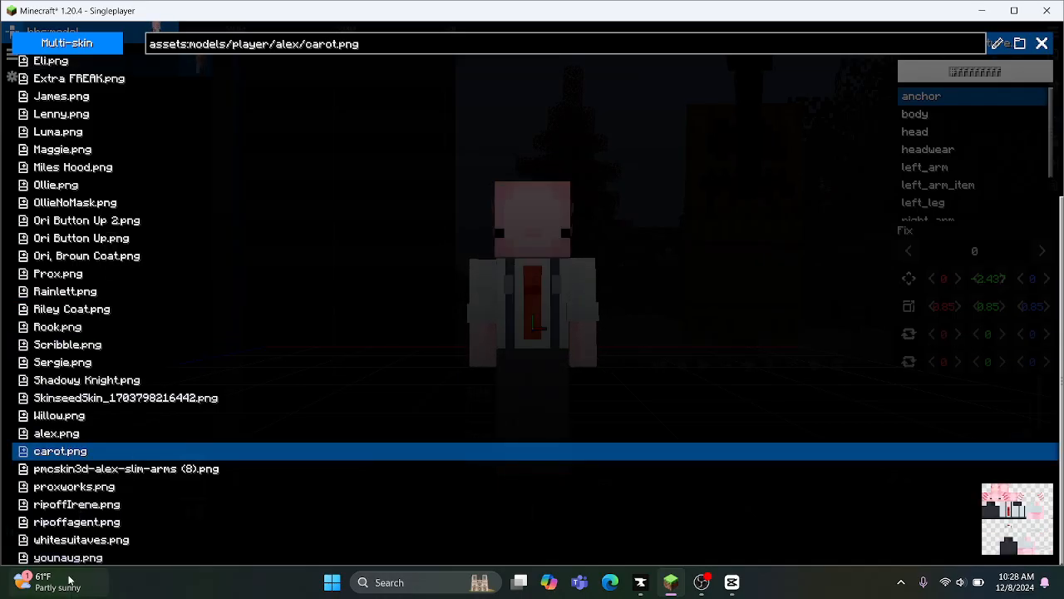
{"action": "mouse_move", "coordinate": [69, 577]}
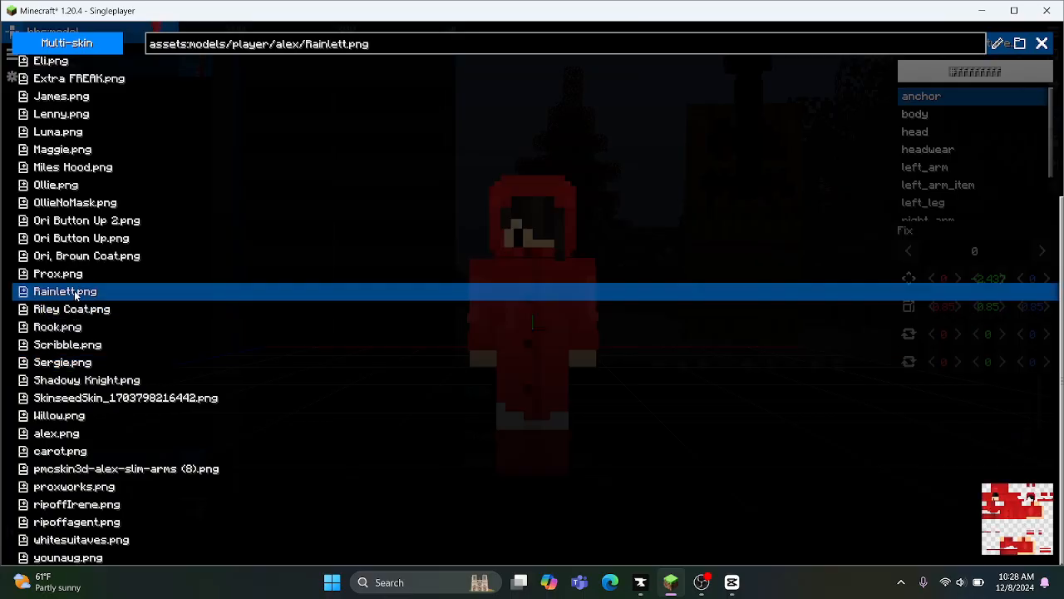
{"action": "scroll", "coordinate": [95, 150], "scroll_direction": "up", "scroll_amount": 5}
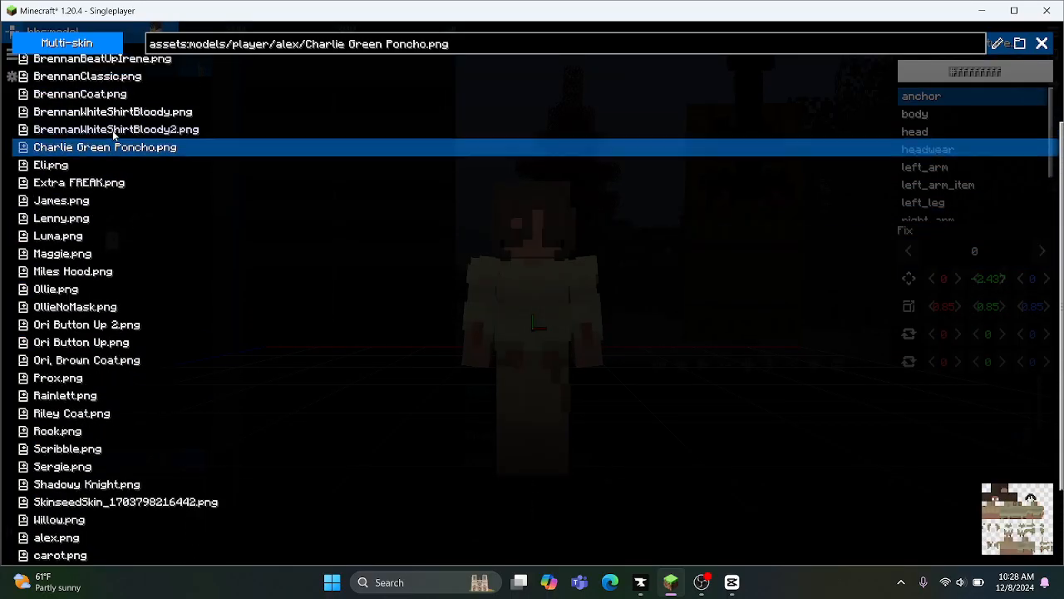
{"action": "scroll", "coordinate": [124, 249], "scroll_direction": "up", "scroll_amount": 4}
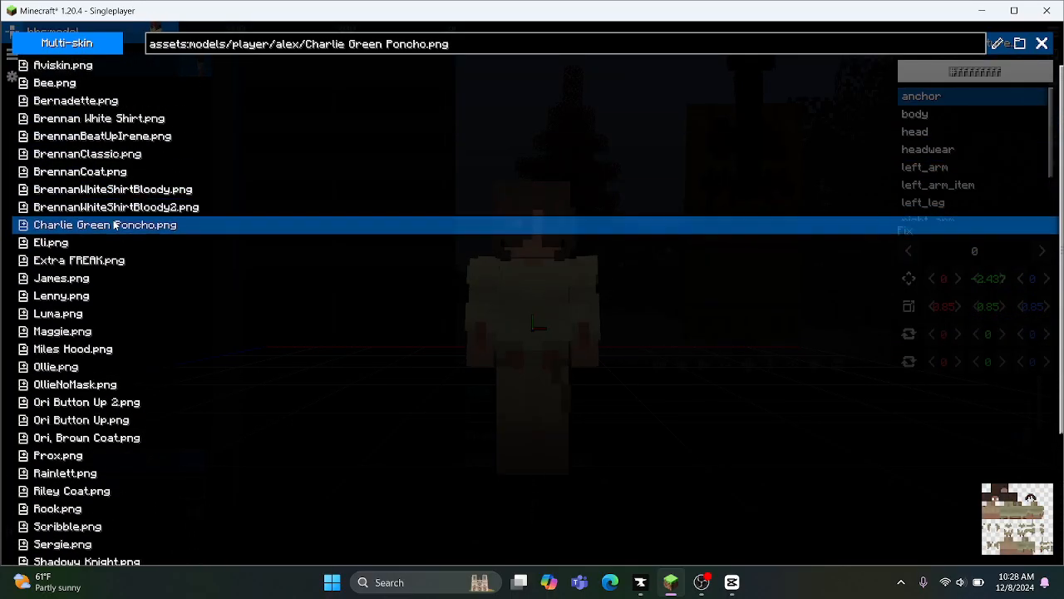
{"action": "scroll", "coordinate": [121, 91], "scroll_direction": "up", "scroll_amount": 1}
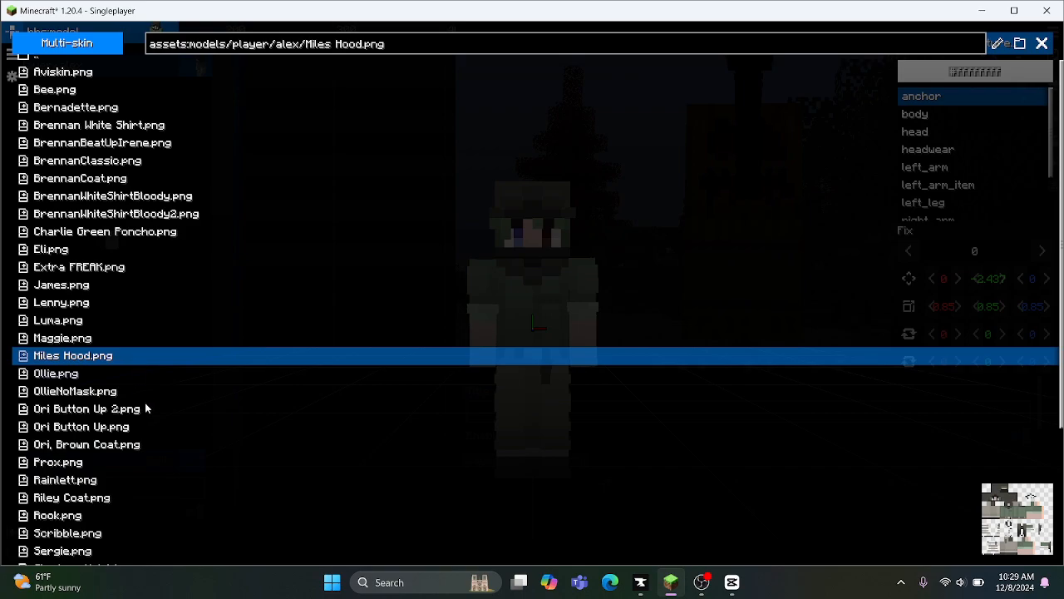
{"action": "scroll", "coordinate": [152, 440], "scroll_direction": "down", "scroll_amount": 2}
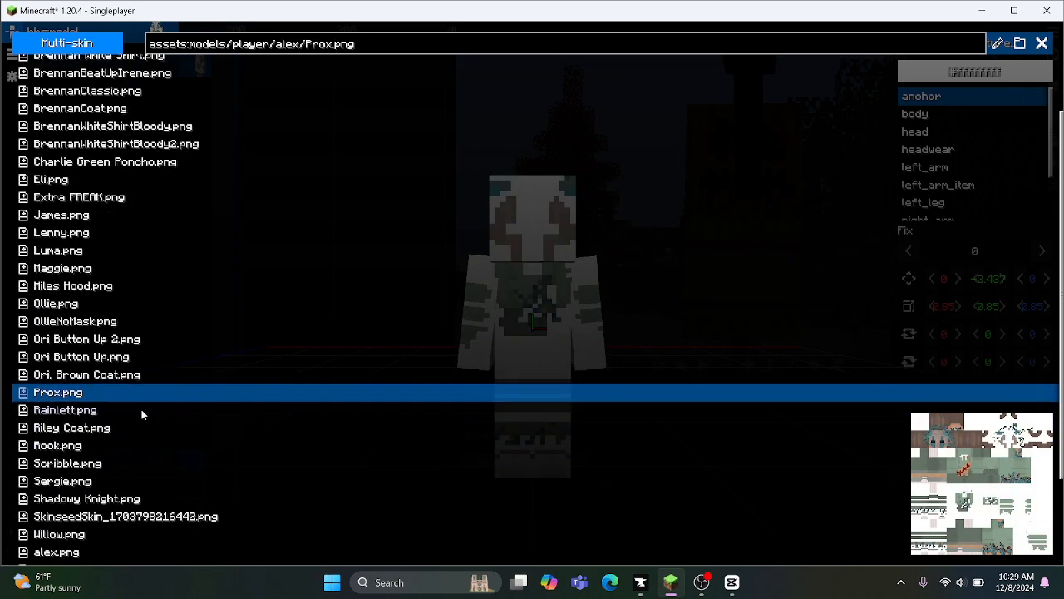
{"action": "scroll", "coordinate": [113, 522], "scroll_direction": "down", "scroll_amount": 3}
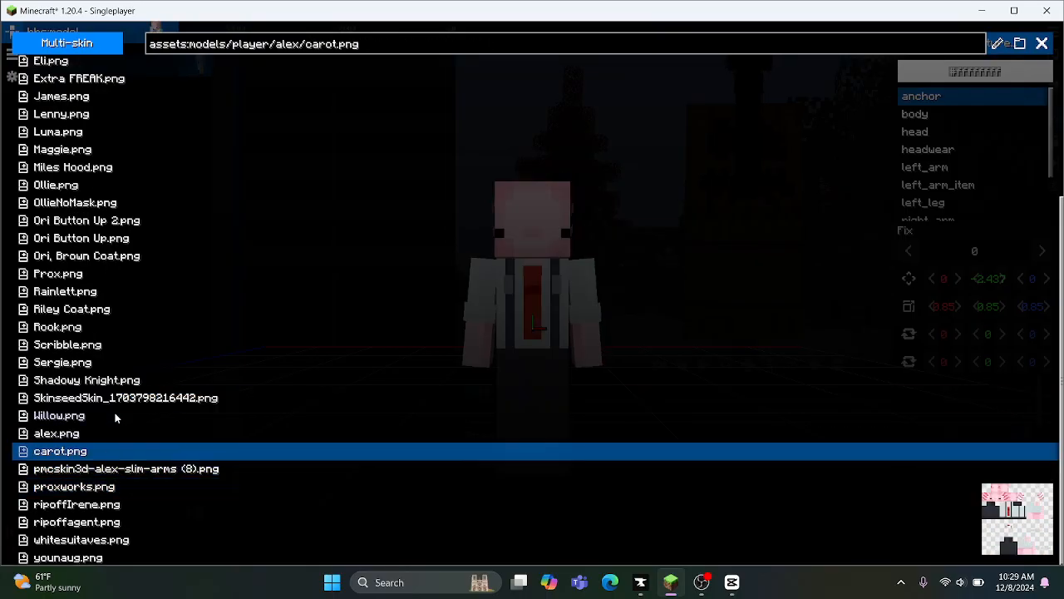
{"action": "left_click", "coordinate": [130, 542]}
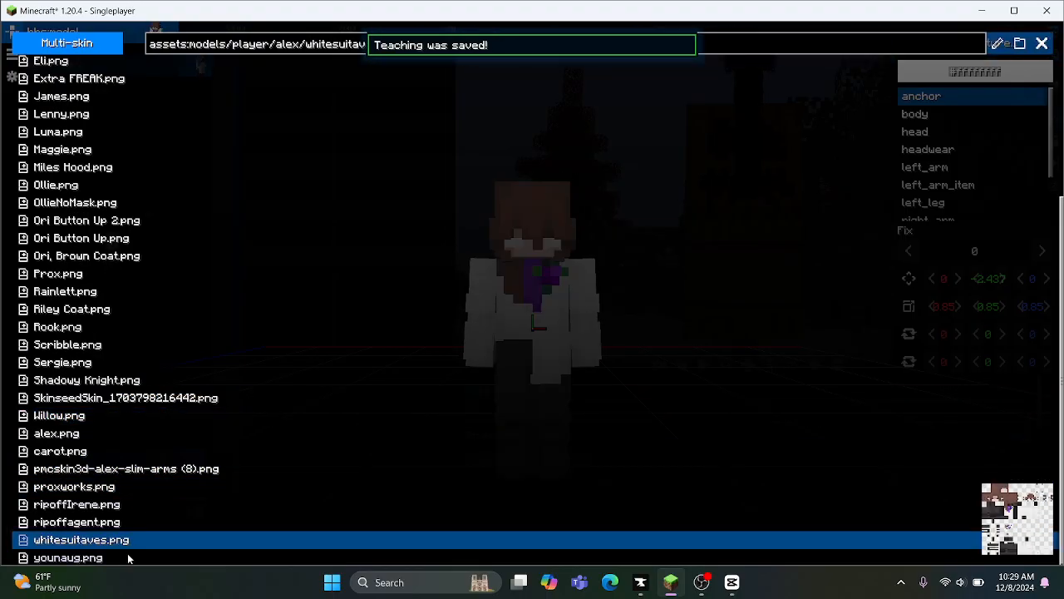
Step: Apply the Charlie Green Poncho.png skin to the form, inspect the model up close and return to the replay settings
{"action": "scroll", "coordinate": [140, 453], "scroll_direction": "up", "scroll_amount": 5}
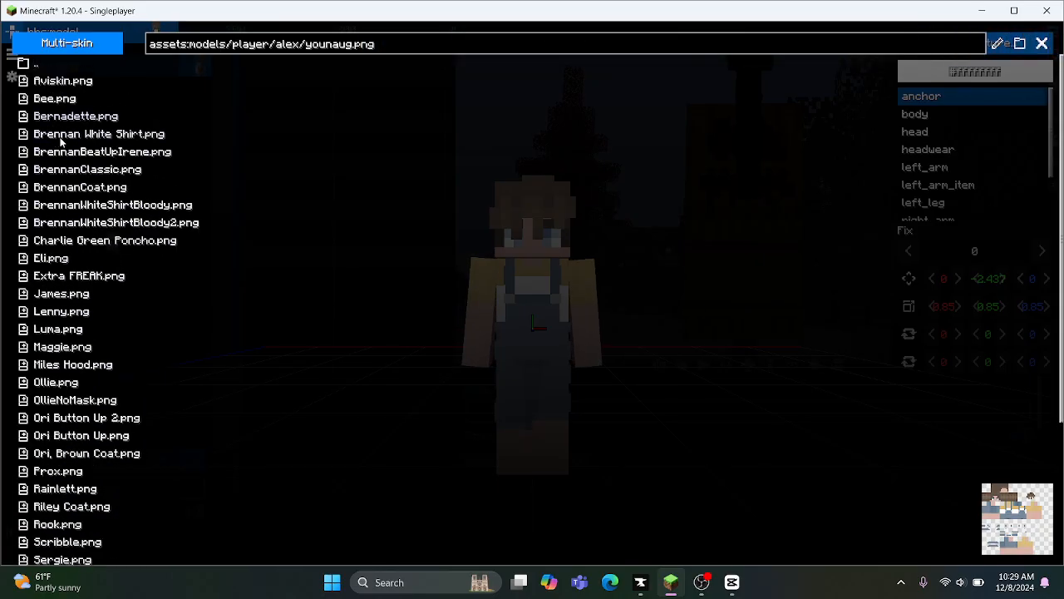
{"action": "left_click", "coordinate": [77, 169]}
{"action": "left_click", "coordinate": [85, 257]}
{"action": "left_click", "coordinate": [98, 242]}
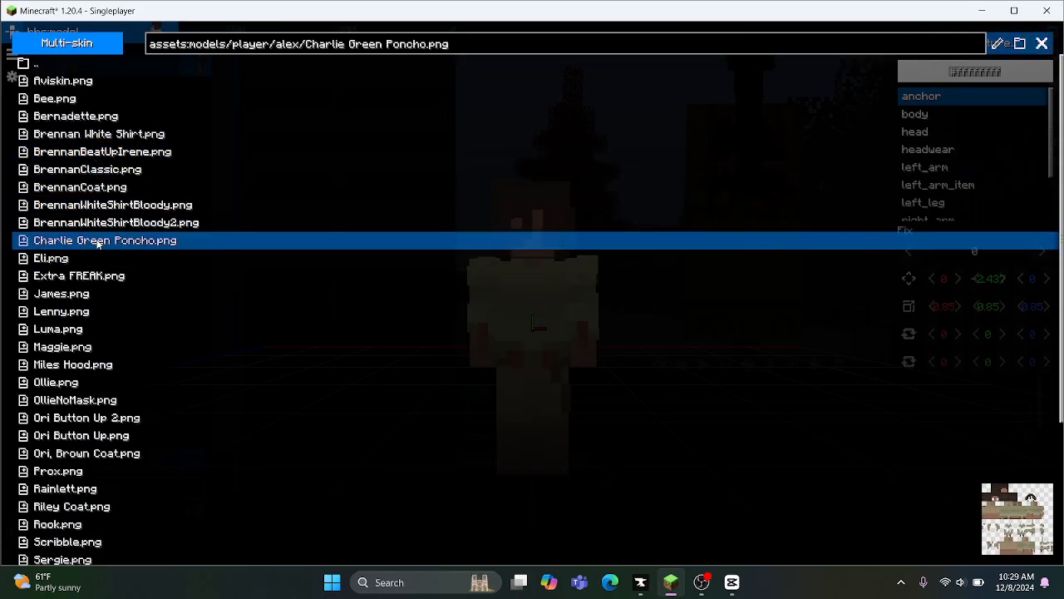
{"action": "left_click", "coordinate": [1043, 44]}
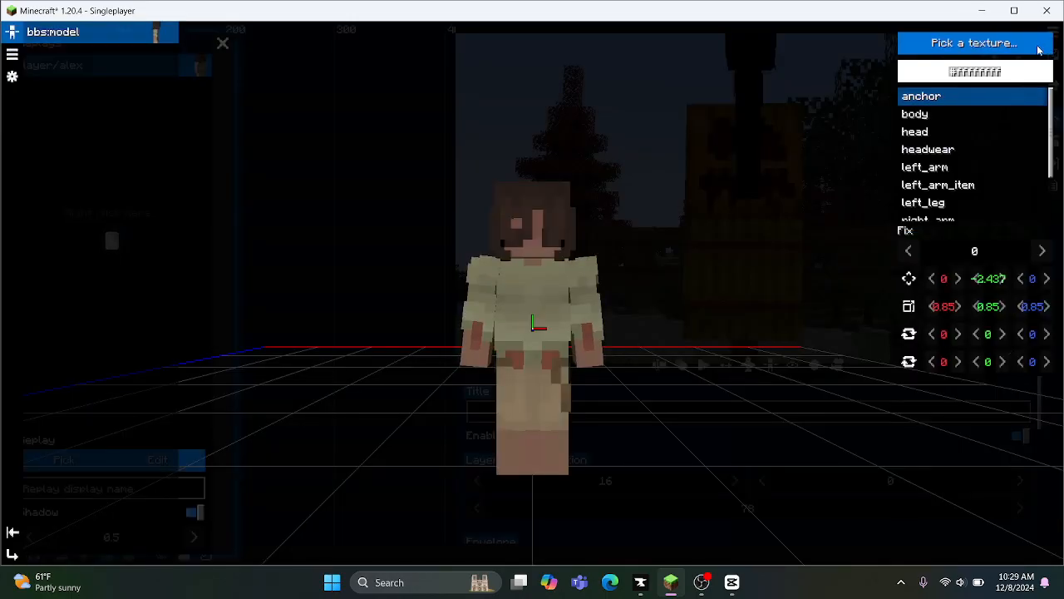
{"action": "scroll", "coordinate": [575, 172], "scroll_direction": "up", "scroll_amount": 3}
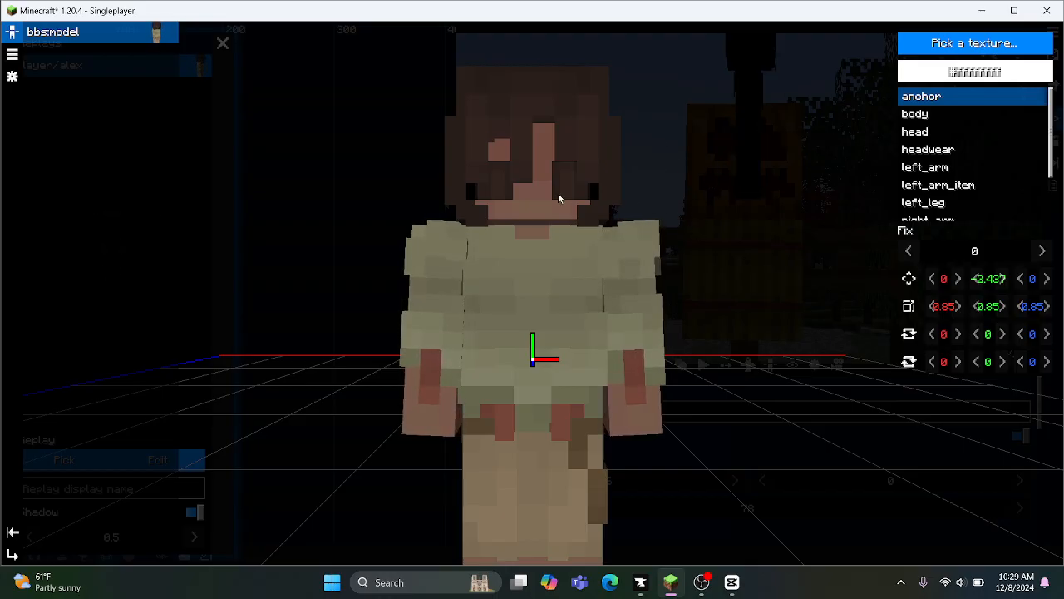
{"action": "left_click", "coordinate": [12, 555]}
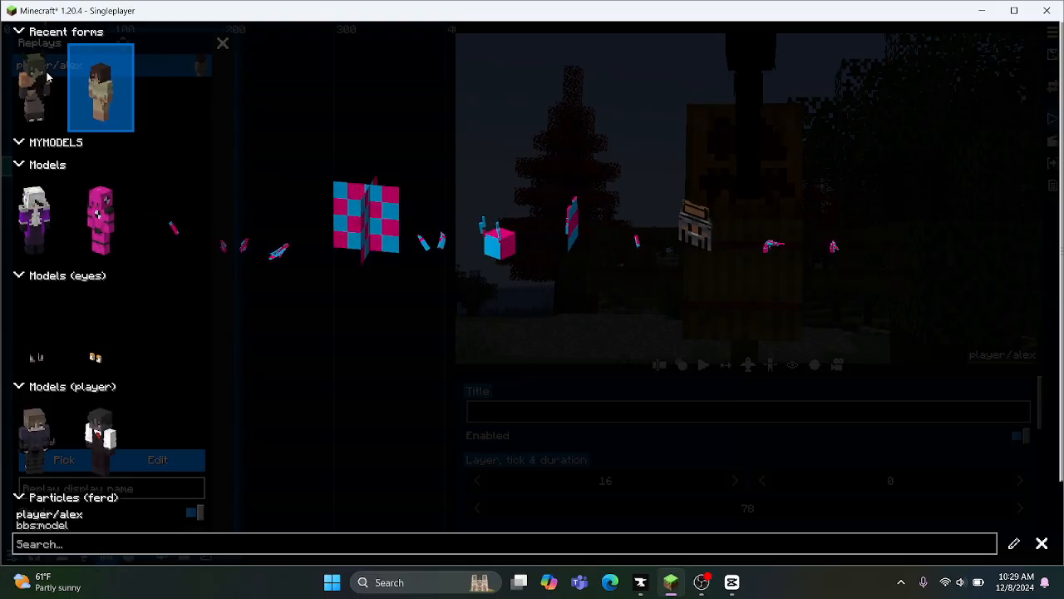
{"action": "left_click", "coordinate": [1044, 543]}
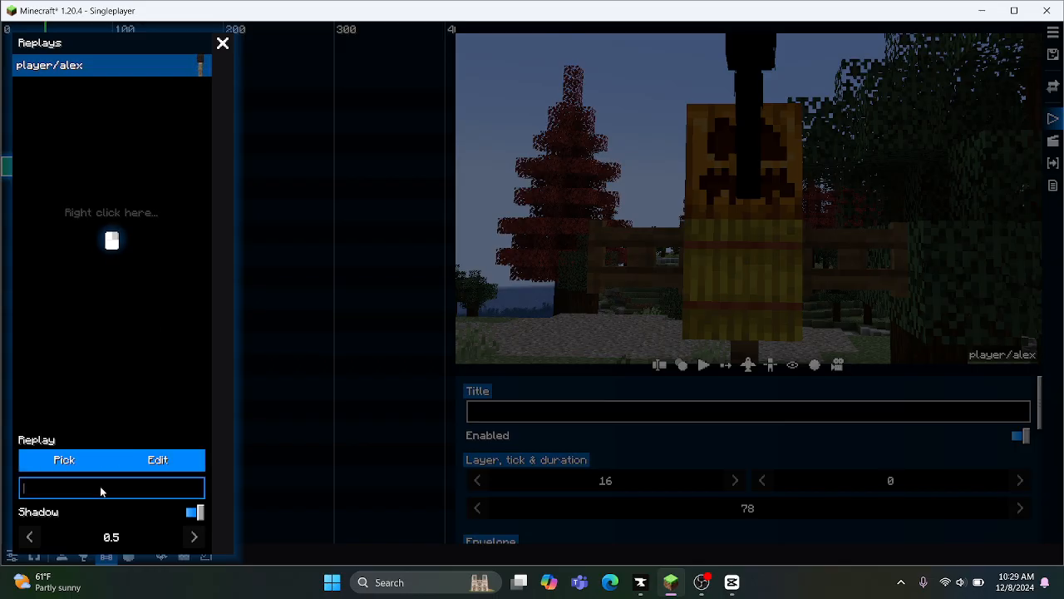
Step: Set the replay's display name to Charlie and exit the film editor to the world
{"action": "type", "text": "Charlie"}
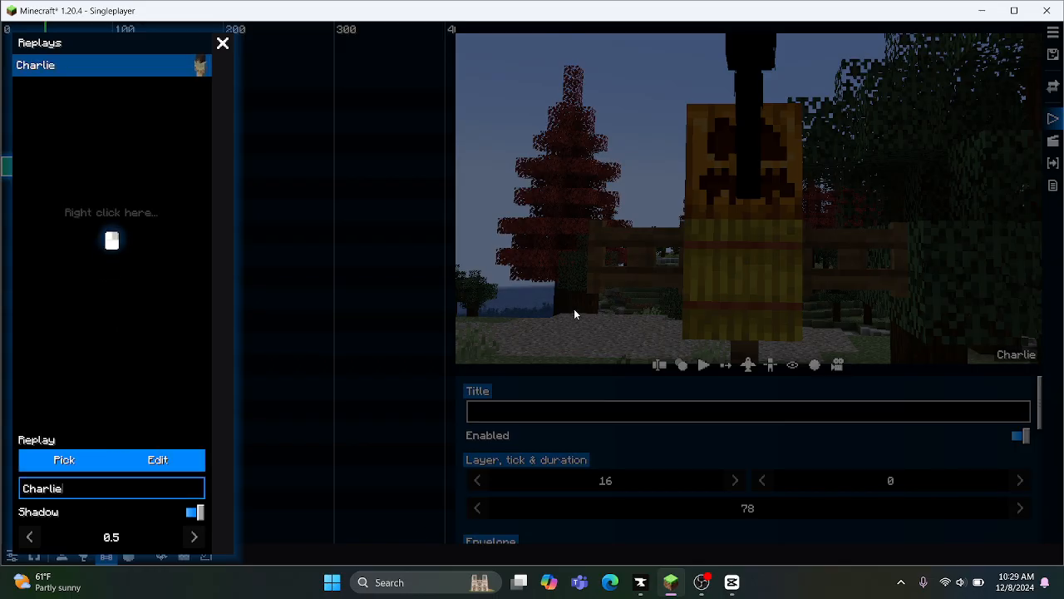
{"action": "key", "text": "Escape"}
{"action": "key", "text": "Escape"}
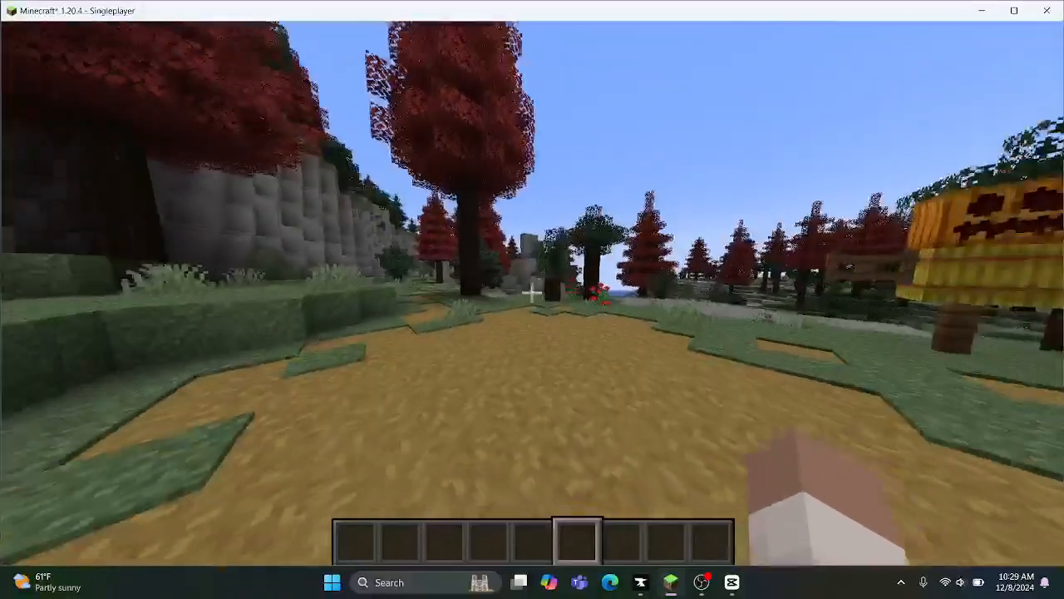
Step: Reopen the film editor, view its replay list and return to the world
{"action": "key", "text": "0"}
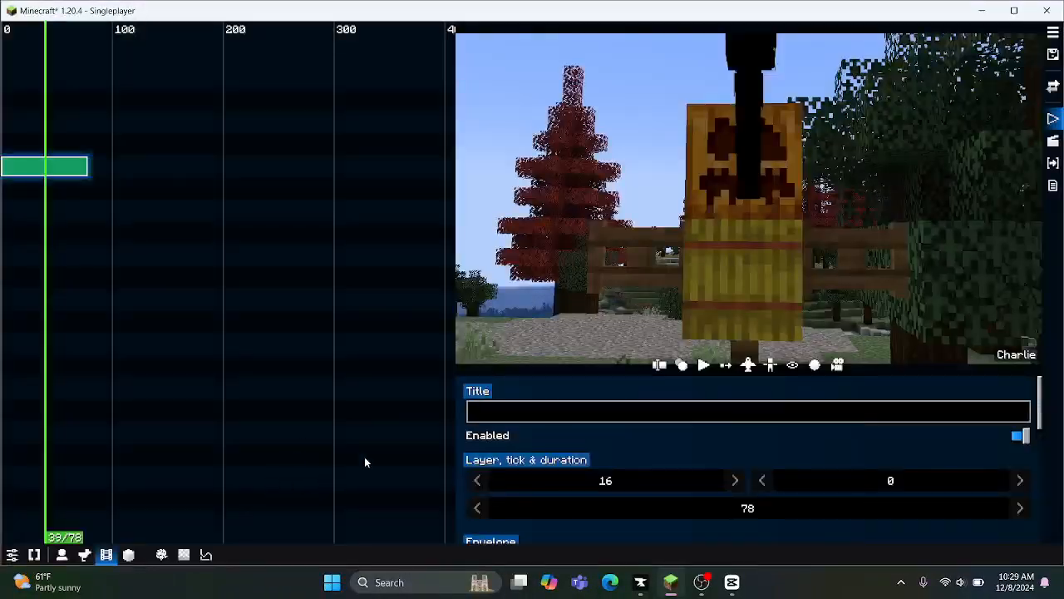
{"action": "left_click", "coordinate": [658, 366]}
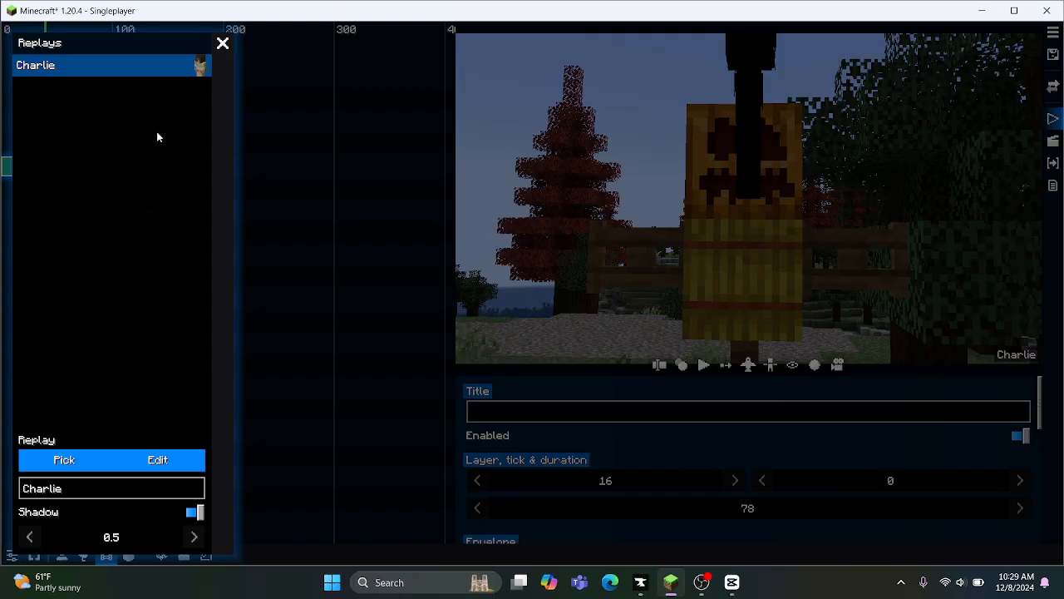
{"action": "key", "text": "Escape"}
{"action": "key", "text": "Escape"}
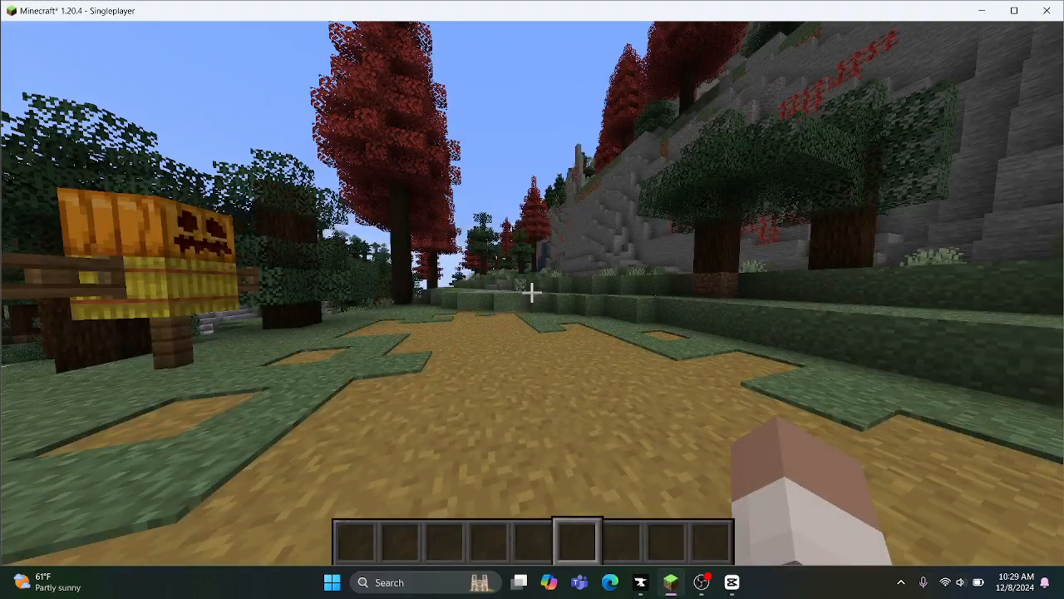
Step: Review the BBS mod key binds, including the one for recording the current replay, in the game's control options and return to the world
{"action": "key", "text": "Escape"}
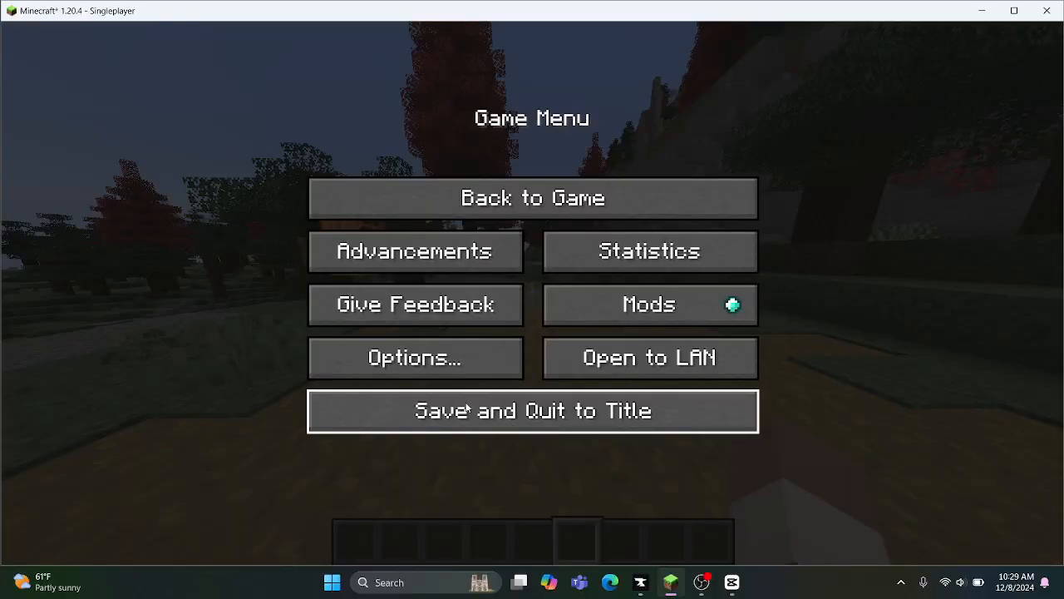
{"action": "left_click", "coordinate": [449, 365]}
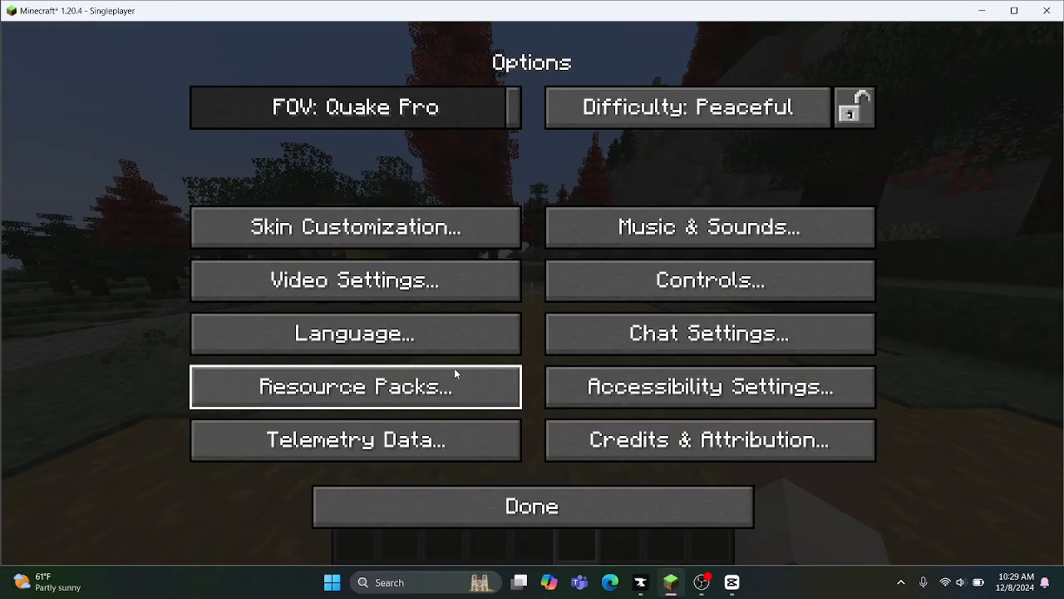
{"action": "left_click", "coordinate": [652, 266]}
{"action": "left_click", "coordinate": [727, 98]}
{"action": "scroll", "coordinate": [570, 308], "scroll_direction": "down", "scroll_amount": 18}
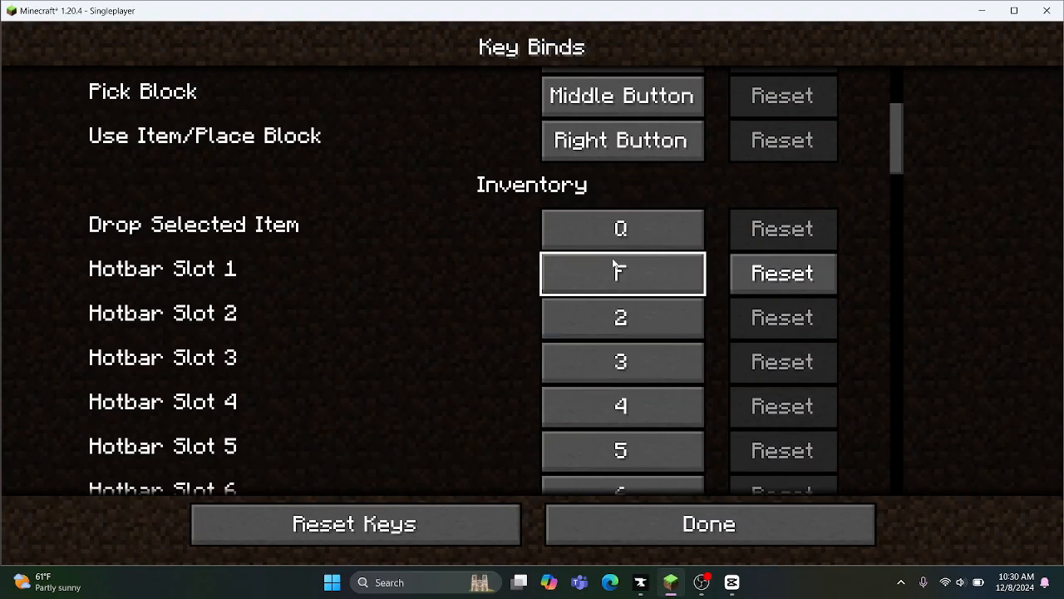
{"action": "scroll", "coordinate": [541, 242], "scroll_direction": "down", "scroll_amount": 20}
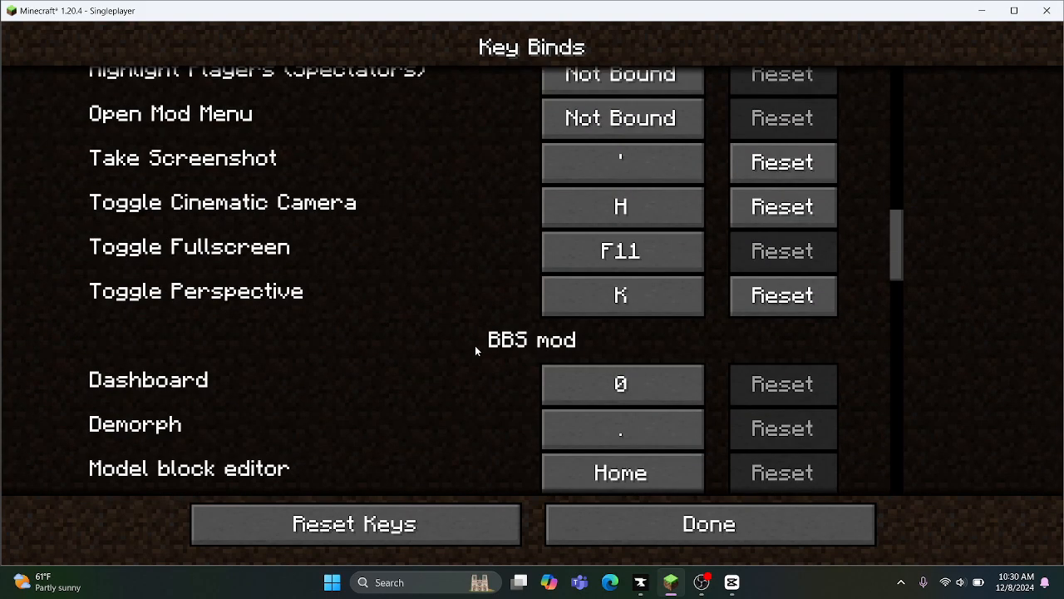
{"action": "scroll", "coordinate": [475, 346], "scroll_direction": "down", "scroll_amount": 12}
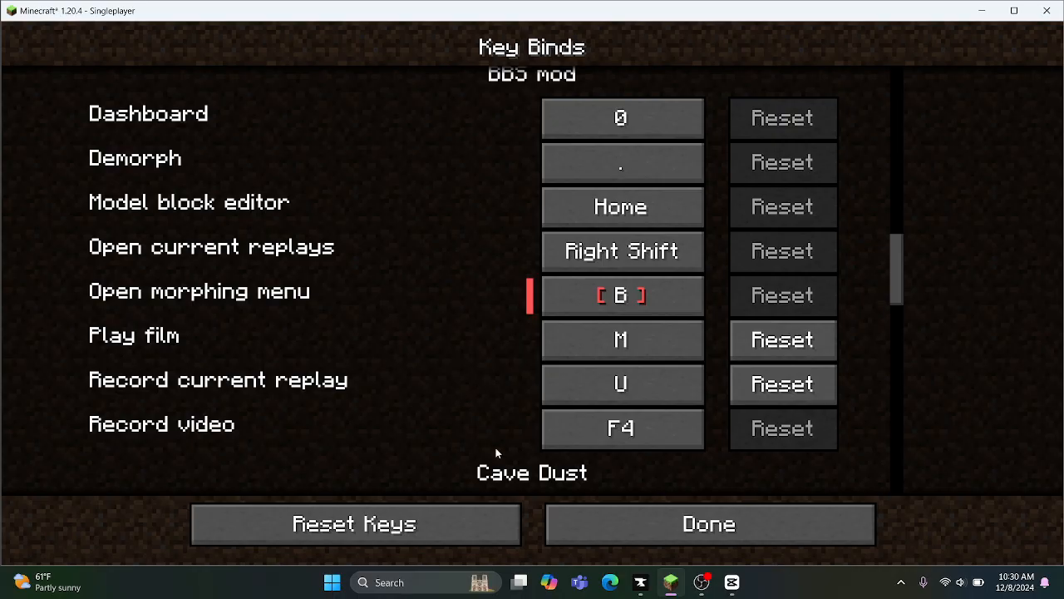
{"action": "key", "text": "Escape"}
{"action": "key", "text": "Escape"}
{"action": "key", "text": "Escape"}
{"action": "key", "text": "Escape"}
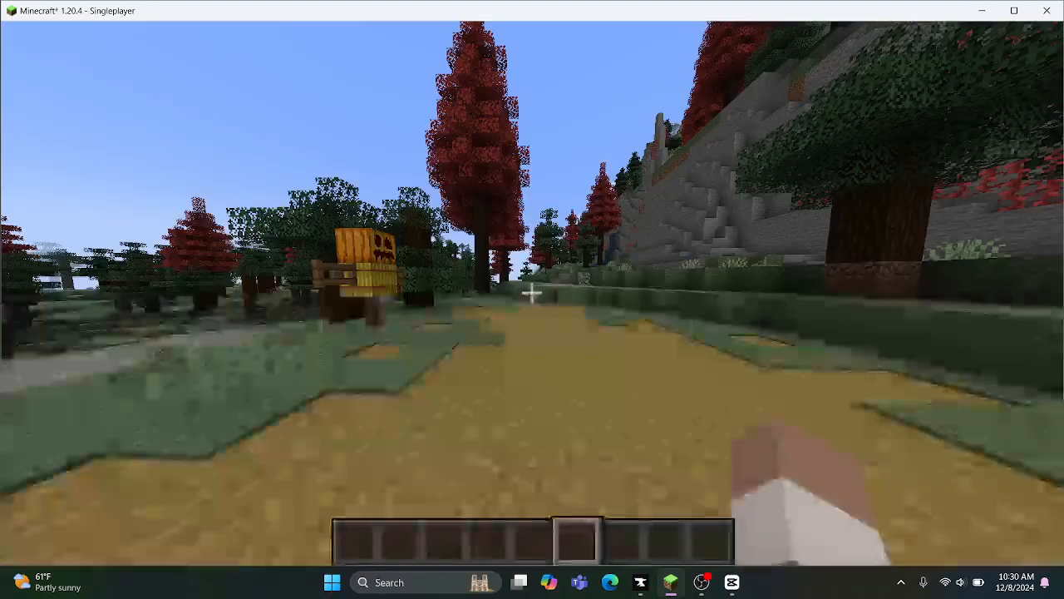
Step: Walk the player along the path up to the front of the pumpkin scarecrow
{"action": "key", "text": "w"}
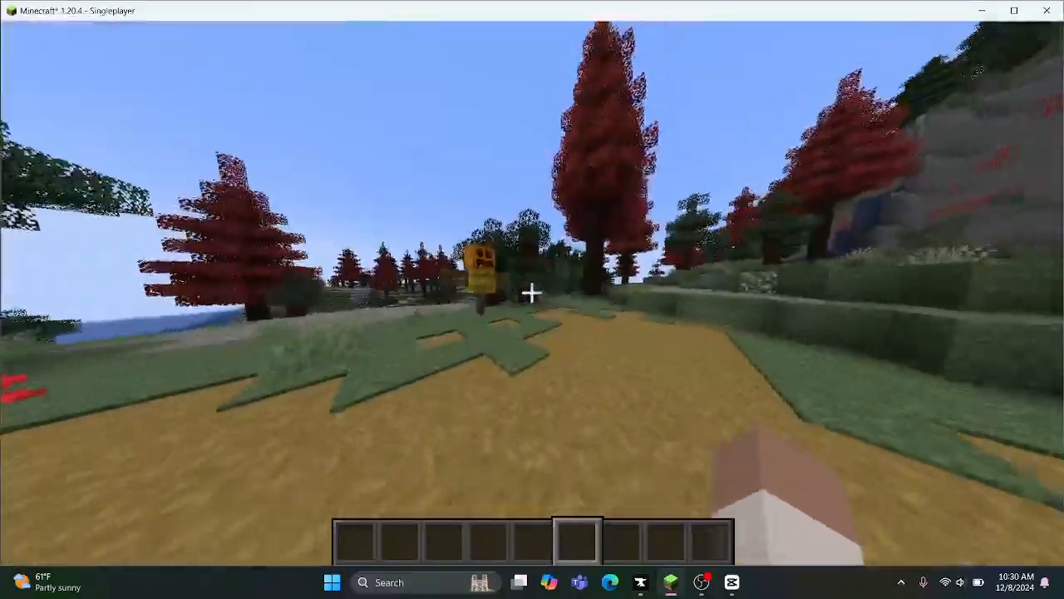
{"action": "key", "text": "w"}
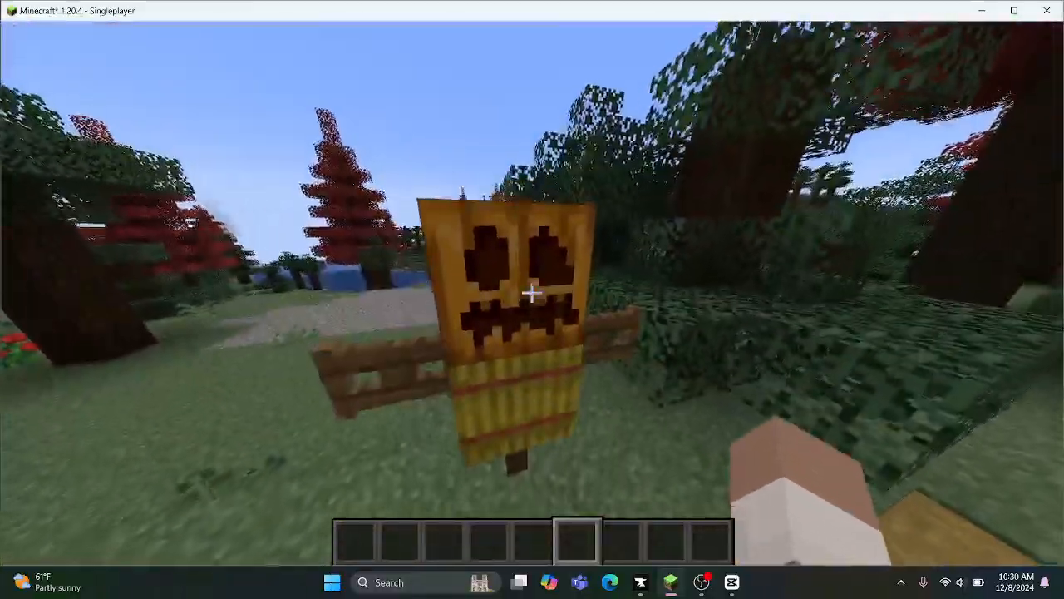
{"action": "key", "text": "e"}
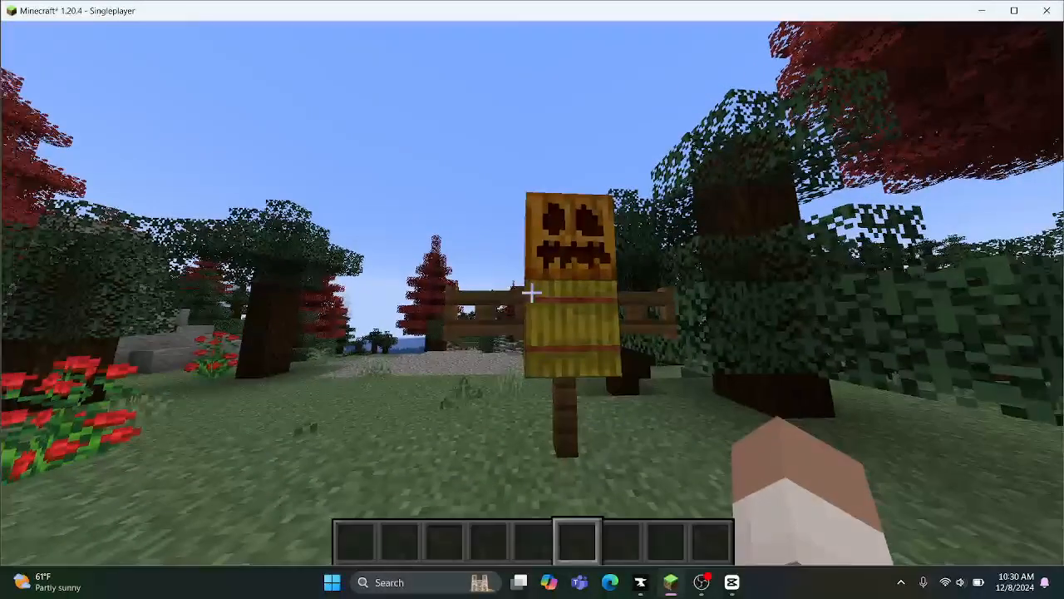
{"action": "key", "text": "e"}
{"action": "key", "text": "e"}
Step: Take a wooden sword from the Combat items into the first hotbar slot and remove it again
{"action": "key", "text": "e"}
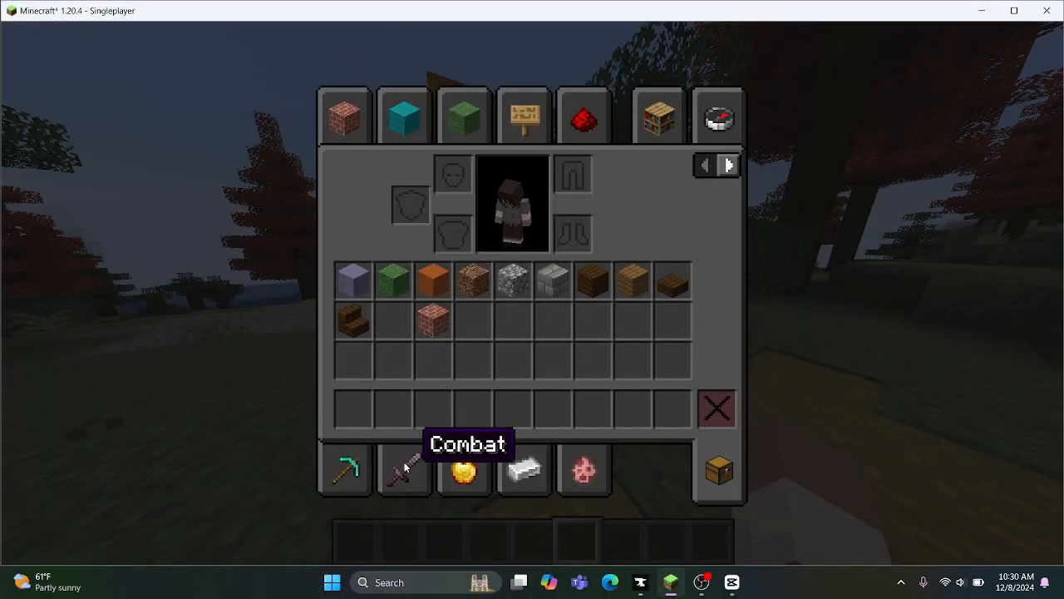
{"action": "left_click", "coordinate": [464, 472]}
{"action": "left_click", "coordinate": [425, 481]}
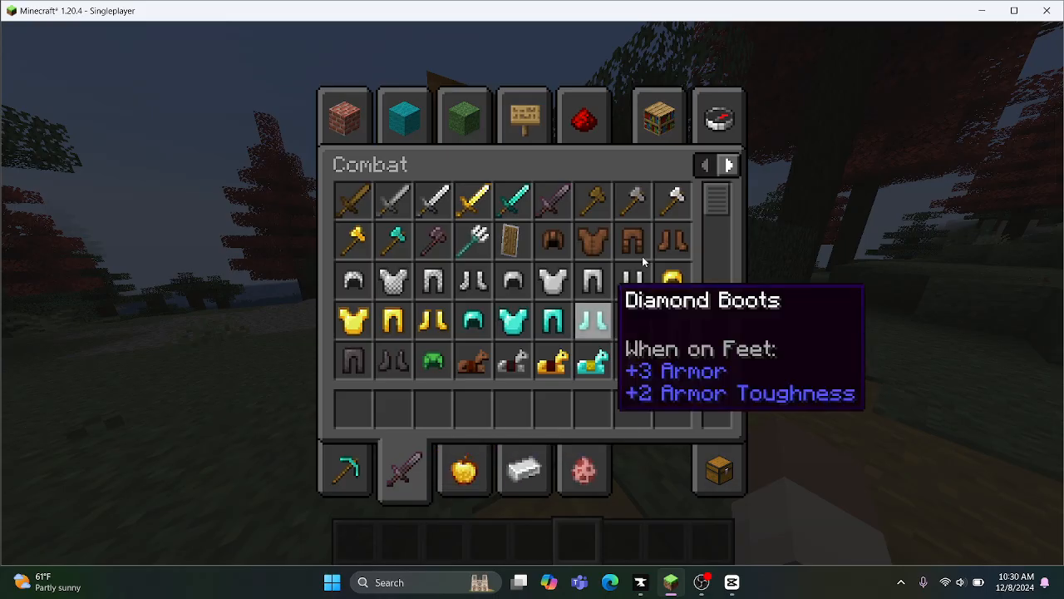
{"action": "key", "text": "e"}
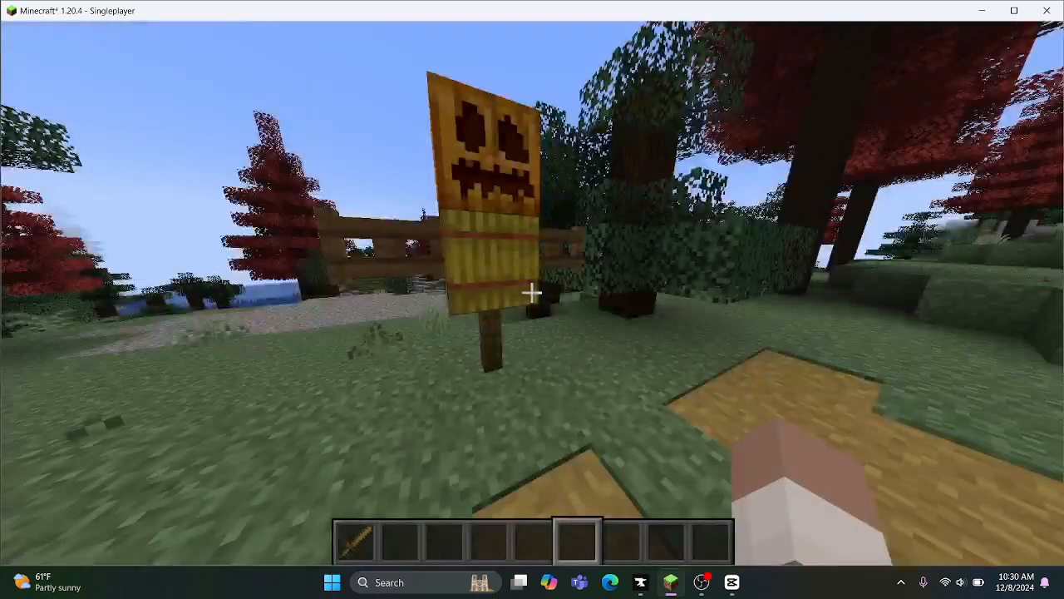
{"action": "key", "text": "e"}
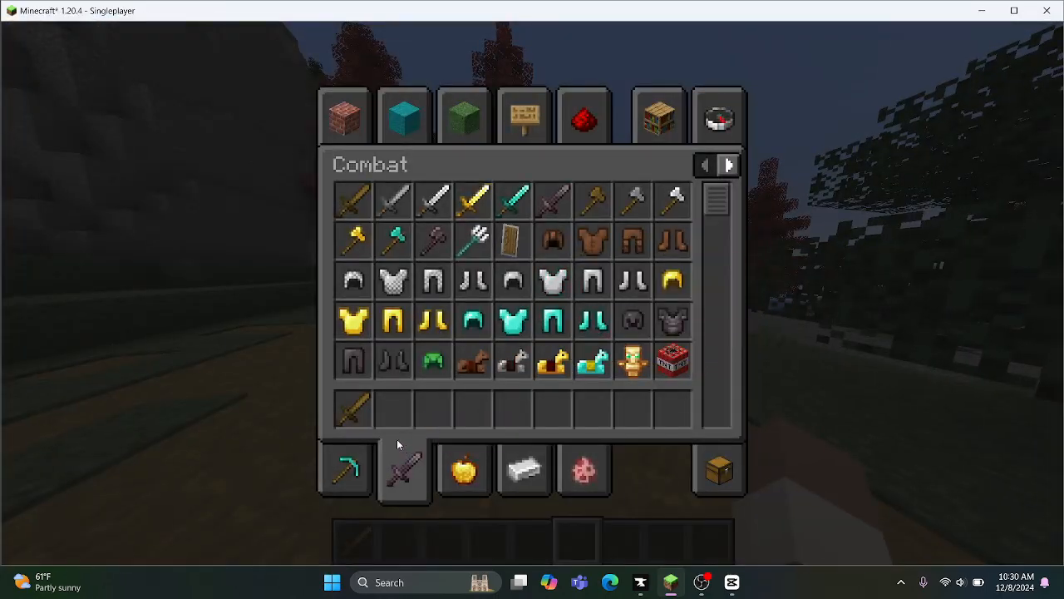
{"action": "key", "text": "e"}
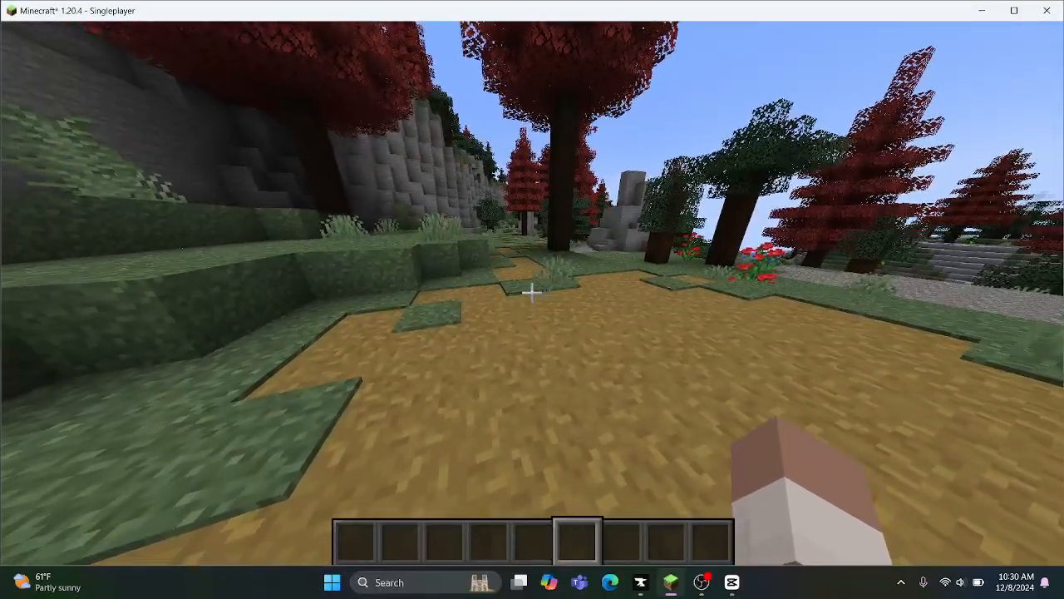
Step: Run the effect give command on the player with minecraft:slowness and the values infinite 2 true
{"action": "type", "text": "/effect @s slo"}
{"action": "key", "text": "BackSpace"}
{"action": "key", "text": "Tab"}
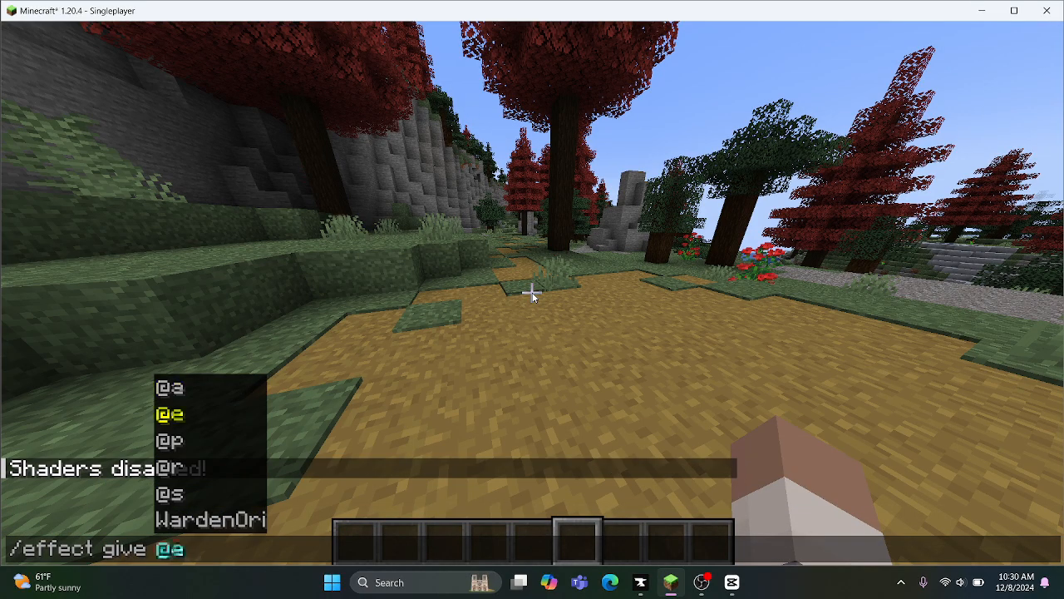
{"action": "type", "text": "slow"}
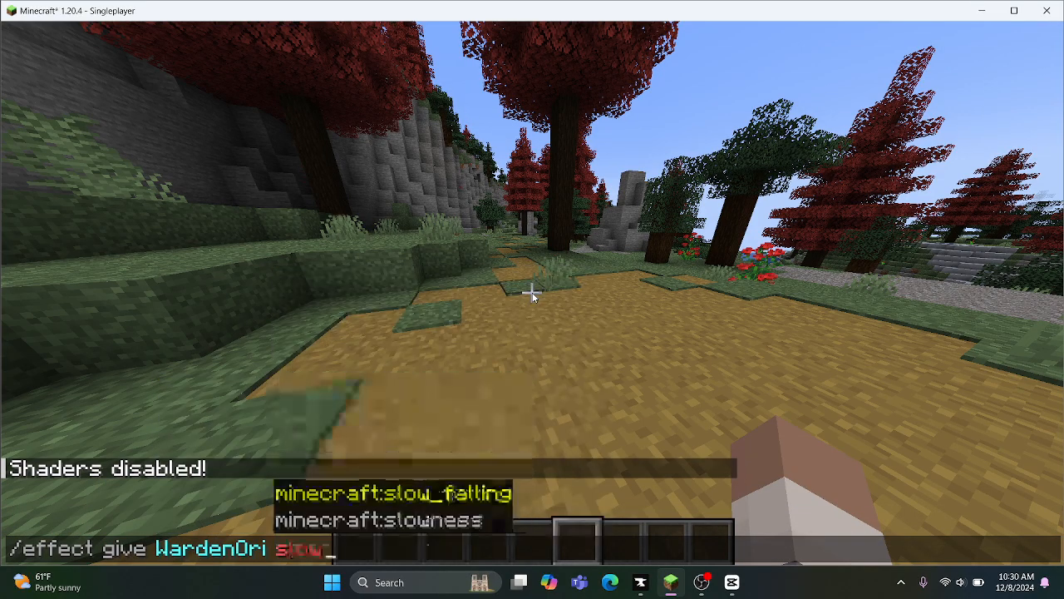
{"action": "key", "text": "Tab"}
{"action": "type", "text": "infinit"}
{"action": "key", "text": "BackSpace"}
{"action": "key", "text": "BackSpace"}
{"action": "key", "text": "BackSpace"}
{"action": "key", "text": "BackSpace"}
{"action": "key", "text": "BackSpace"}
{"action": "key", "text": "BackSpace"}
{"action": "key", "text": "BackSpace"}
{"action": "key", "text": "BackSpace"}
{"action": "key", "text": "BackSpace"}
{"action": "key", "text": "BackSpace"}
{"action": "key", "text": "BackSpace"}
{"action": "key", "text": "BackSpace"}
{"action": "key", "text": "BackSpace"}
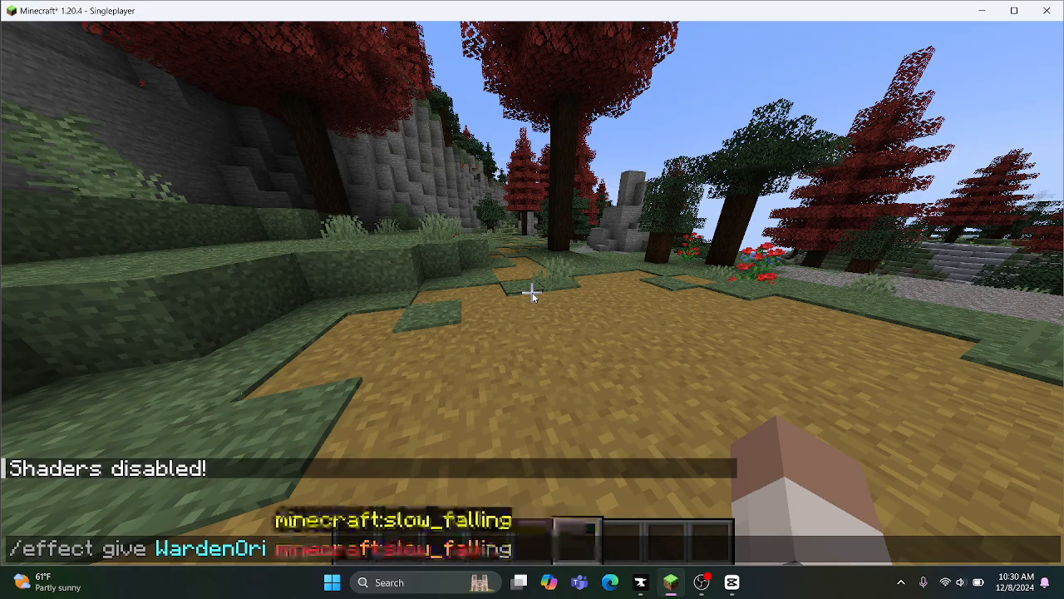
{"action": "key", "text": "BackSpace"}
{"action": "key", "text": "Tab"}
{"action": "key", "text": "Tab"}
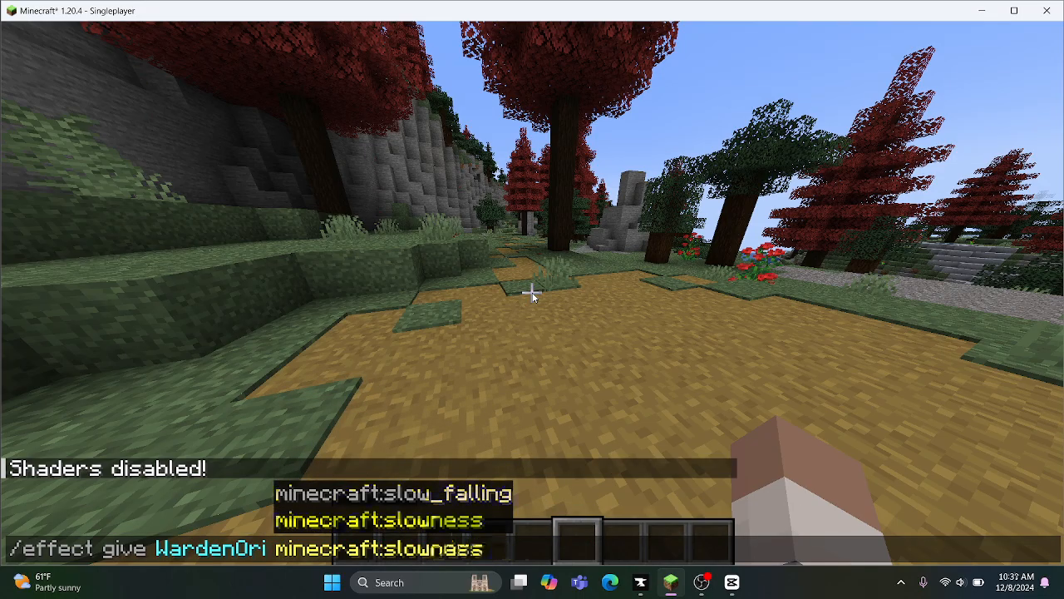
{"action": "type", "text": "infinite 2 true"}
{"action": "key", "text": "Return"}
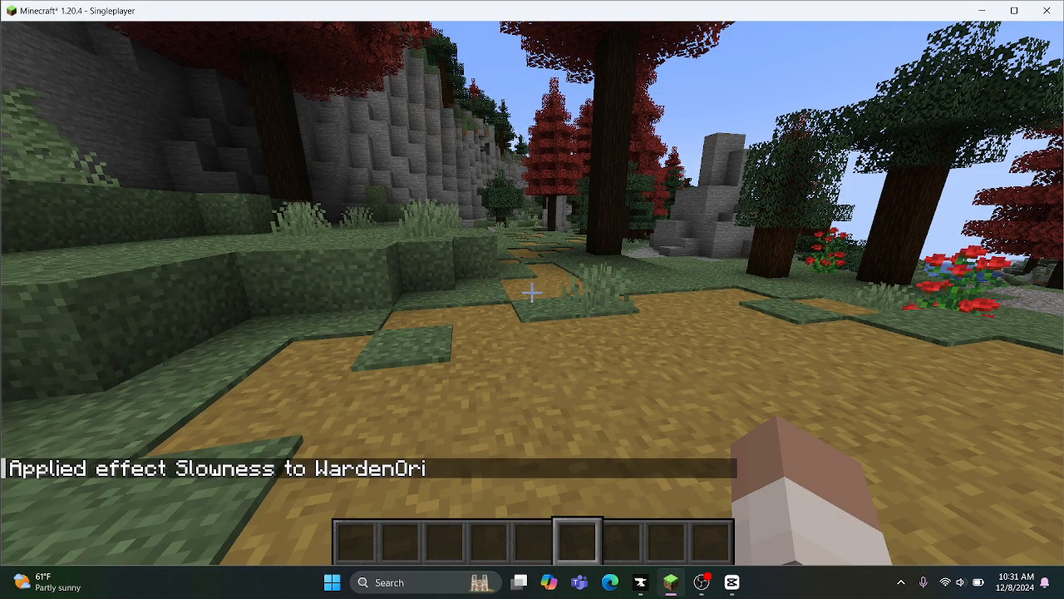
Step: Reopen the film editor and turn the clip's camera away from the pumpkin scarecrow to look along the path
{"action": "key", "text": "Escape"}
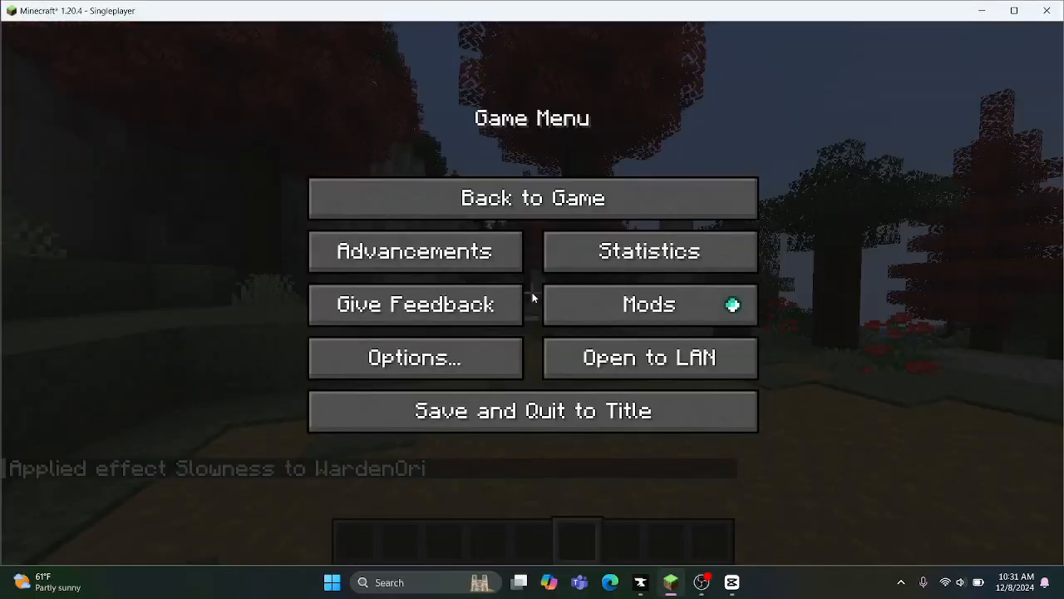
{"action": "key", "text": "Escape"}
{"action": "key", "text": "0"}
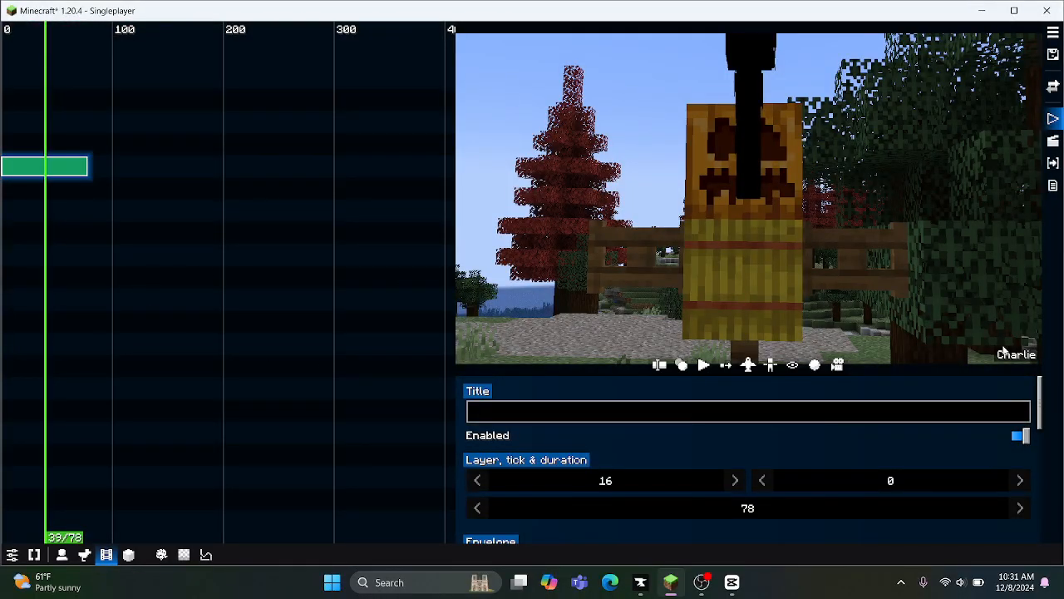
{"action": "left_click_drag", "start_coordinate": [895, 225], "coordinate": [392, 232]}
{"action": "left_click_drag", "start_coordinate": [769, 258], "coordinate": [482, 304]}
{"action": "left_click_drag", "start_coordinate": [932, 262], "coordinate": [767, 264]}
{"action": "key", "text": "w"}
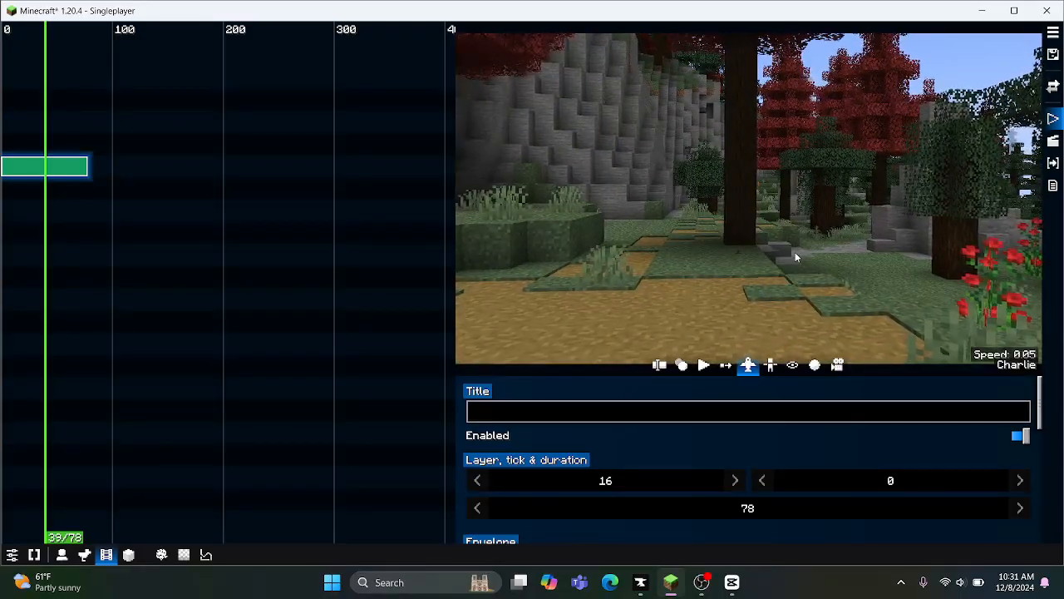
Step: Fly the clip's camera down the path to beside the dark tree trunk, facing back toward the path and cliff
{"action": "scroll", "coordinate": [795, 256], "scroll_direction": "up", "scroll_amount": 10}
{"action": "key", "text": "w"}
{"action": "scroll", "coordinate": [805, 287], "scroll_direction": "up", "scroll_amount": 2}
{"action": "left_click_drag", "start_coordinate": [832, 272], "coordinate": [520, 280]}
{"action": "key", "text": "s"}
{"action": "left_click_drag", "start_coordinate": [798, 266], "coordinate": [685, 224]}
{"action": "key", "text": "d"}
{"action": "scroll", "coordinate": [682, 259], "scroll_direction": "down", "scroll_amount": 3}
{"action": "scroll", "coordinate": [682, 260], "scroll_direction": "down", "scroll_amount": 2}
{"action": "key", "text": "w"}
{"action": "key", "text": "shift"}
{"action": "key", "text": "space"}
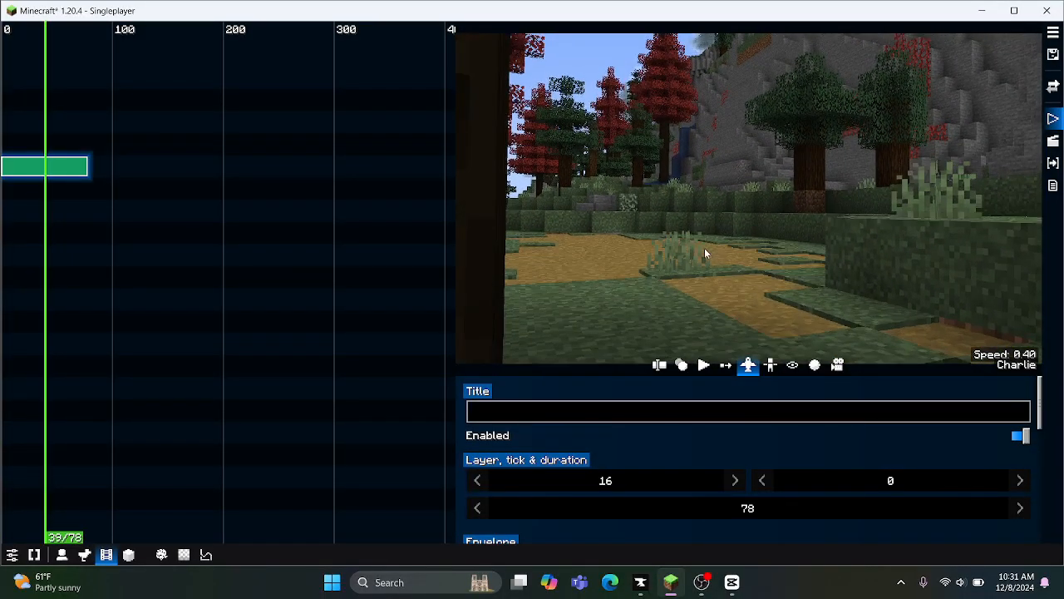
{"action": "key", "text": "a"}
{"action": "key", "text": "d"}
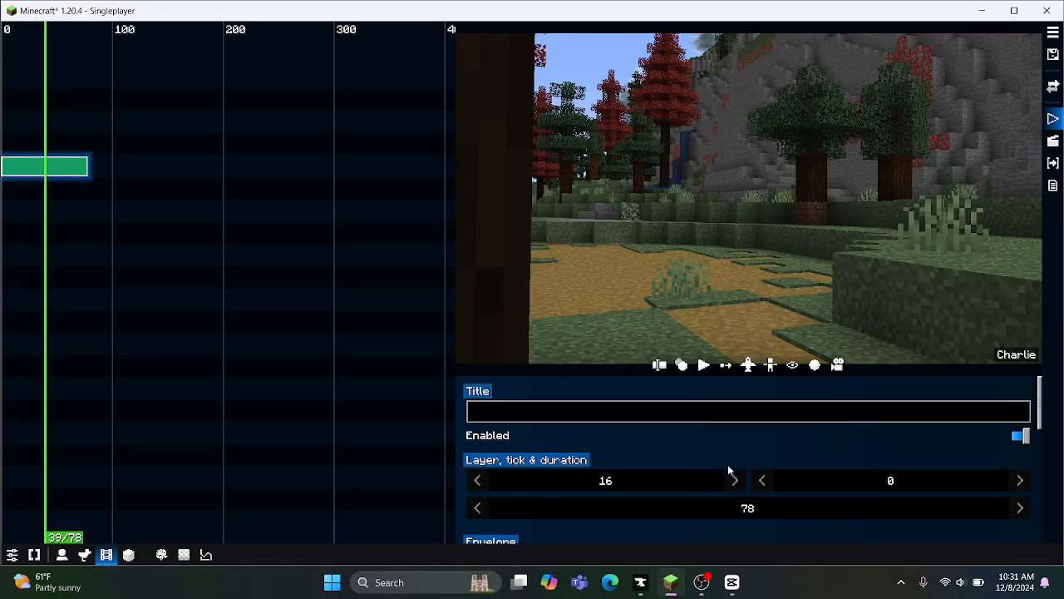
Step: Title the camera clip CLIP1 and set its Y position to 77.186
{"action": "type", "text": "CLIP1"}
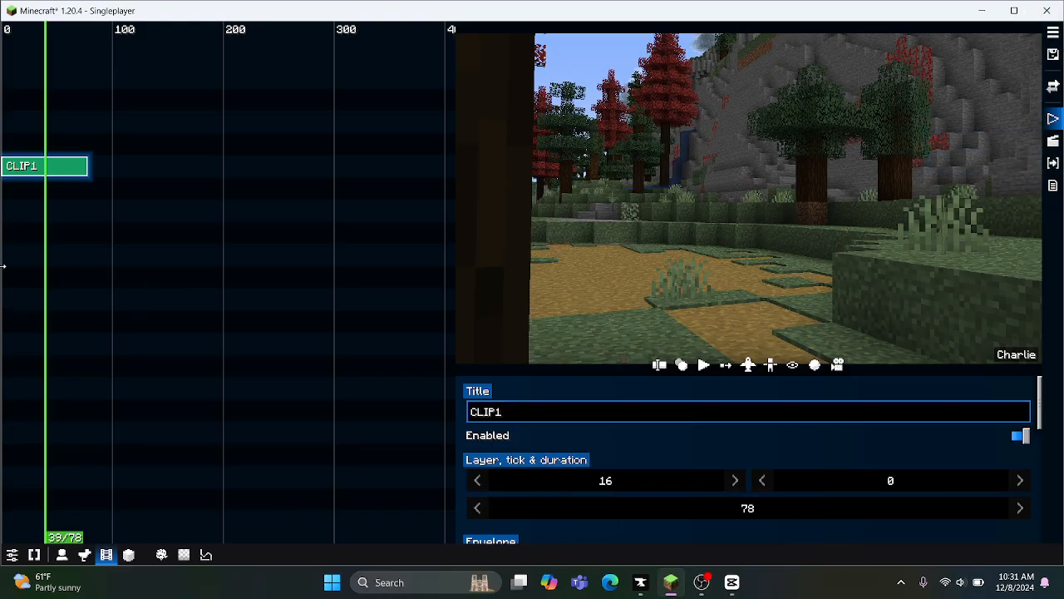
{"action": "scroll", "coordinate": [559, 555], "scroll_direction": "down", "scroll_amount": 1}
{"action": "scroll", "coordinate": [498, 486], "scroll_direction": "down", "scroll_amount": 6}
{"action": "scroll", "coordinate": [499, 498], "scroll_direction": "down", "scroll_amount": 6}
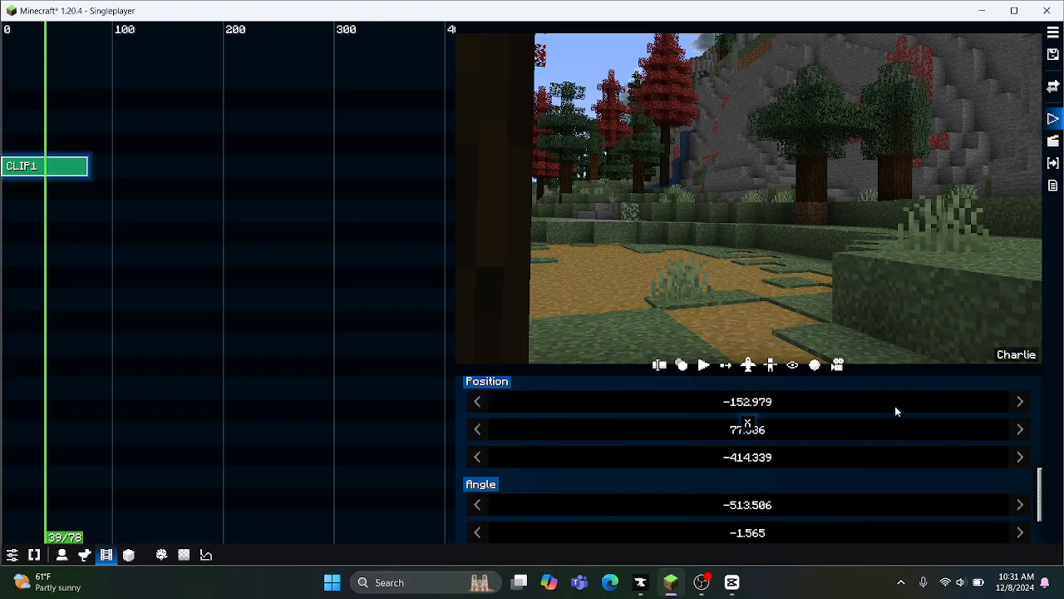
{"action": "mouse_move", "coordinate": [743, 431]}
{"action": "left_mouse_down"}
{"action": "mouse_move", "coordinate": [705, 428]}
{"action": "mouse_move", "coordinate": [828, 412]}
{"action": "mouse_move", "coordinate": [726, 412]}
{"action": "mouse_move", "coordinate": [742, 413]}
{"action": "left_mouse_up"}
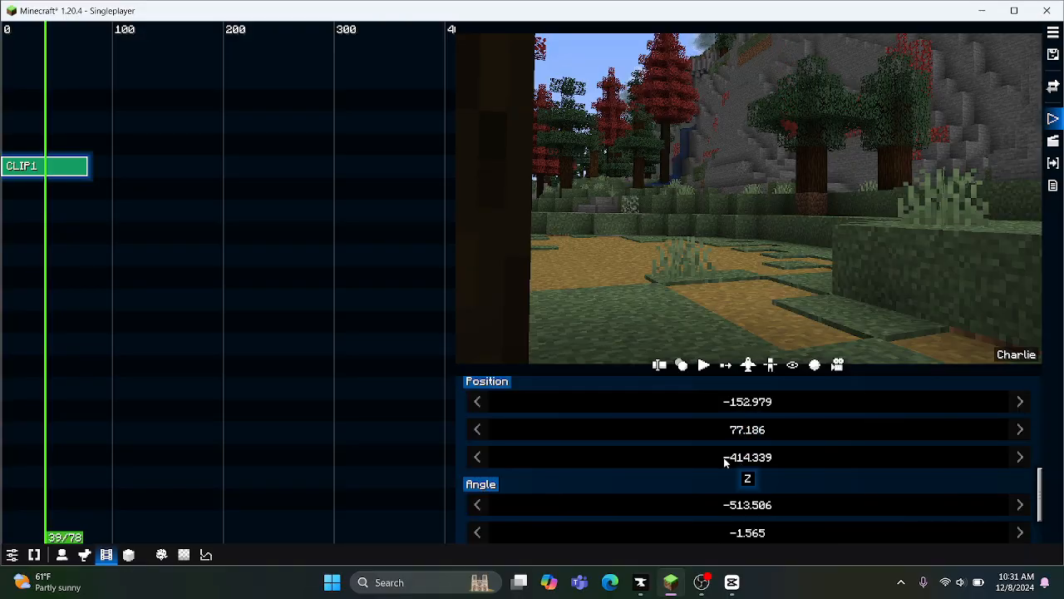
Step: Set CLIP1's FOV to 24 and reframe its camera beside the trunk at Z -415.201 with a pitch of -3.22
{"action": "scroll", "coordinate": [725, 462], "scroll_direction": "down", "scroll_amount": 2}
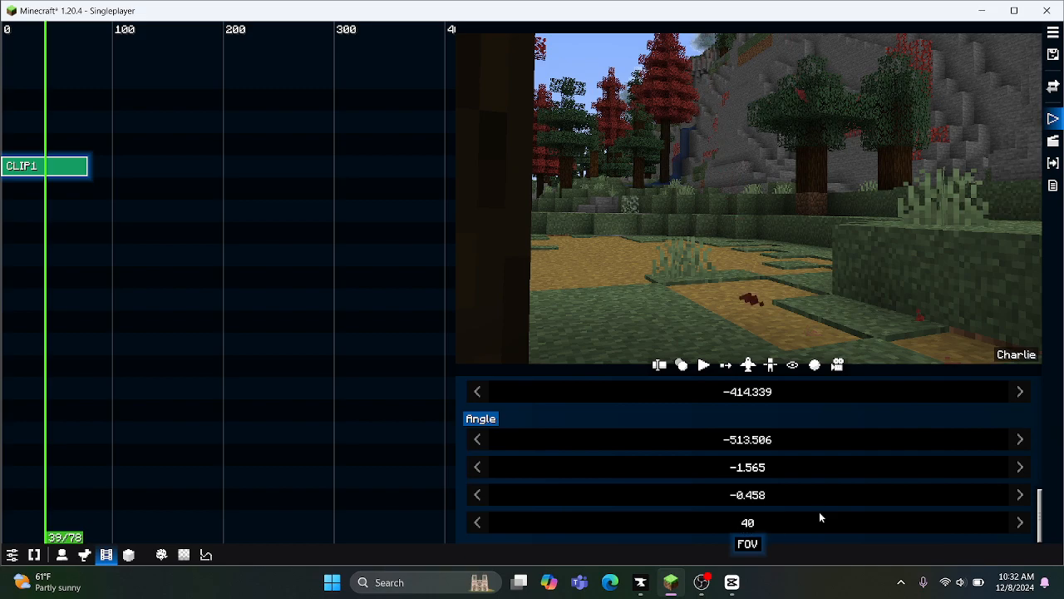
{"action": "left_click_drag", "start_coordinate": [822, 522], "coordinate": [747, 524]}
{"action": "left_click", "coordinate": [748, 365]}
{"action": "key", "text": "s"}
{"action": "key", "text": "a"}
{"action": "mouse_move", "coordinate": [749, 235]}
{"action": "left_mouse_down"}
{"action": "mouse_move", "coordinate": [760, 233]}
{"action": "mouse_move", "coordinate": [748, 224]}
{"action": "left_mouse_up"}
{"action": "key", "text": "d"}
{"action": "key", "text": "w"}
{"action": "left_click", "coordinate": [748, 365]}
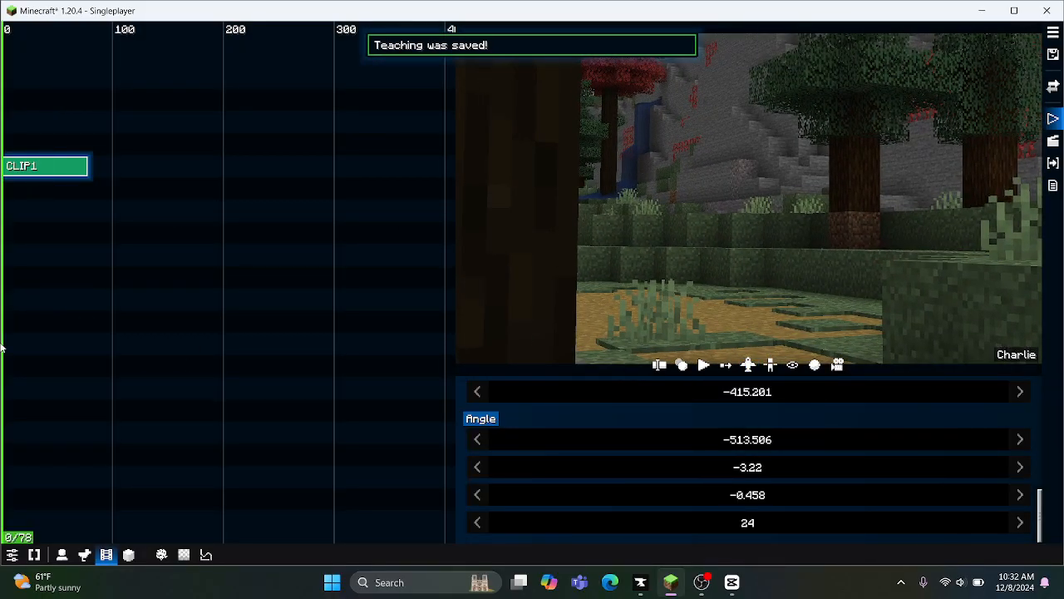
Step: Check that the Charlie replay is selected in the replay list and exit the film editor to the world
{"action": "left_click", "coordinate": [665, 366]}
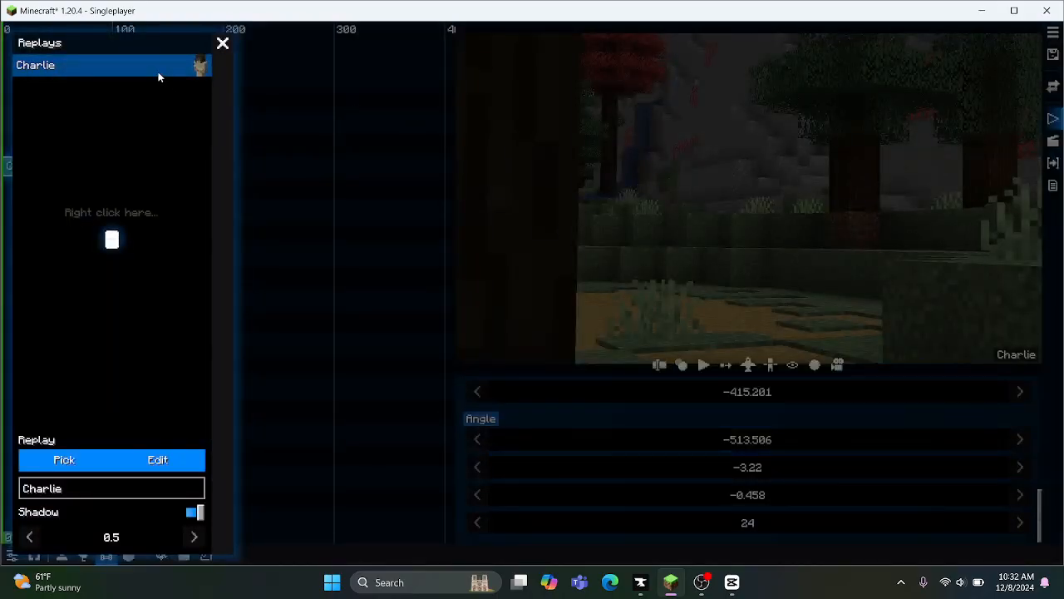
{"action": "left_click", "coordinate": [581, 123]}
{"action": "key", "text": "Escape"}
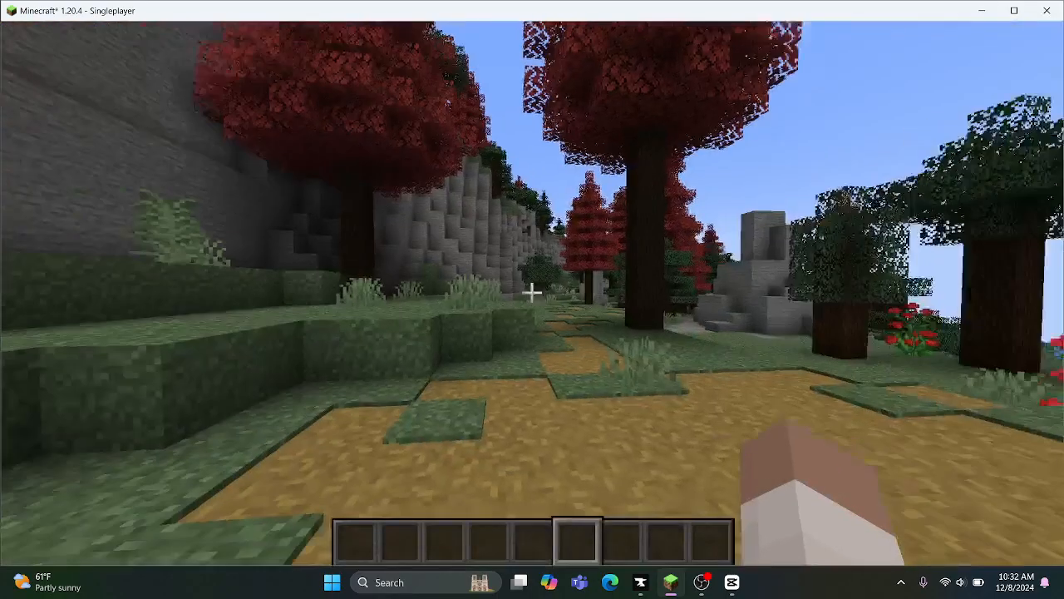
Step: Position the player on the path and record the Charlie replay while walking forward along it
{"action": "key", "text": "w"}
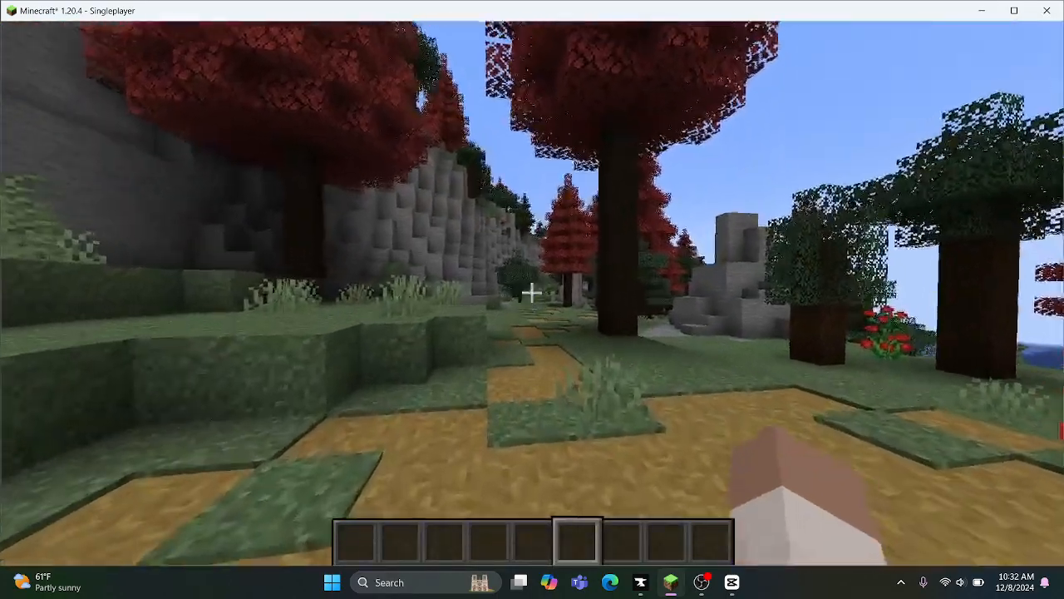
{"action": "left_click", "coordinate": [532, 293]}
{"action": "left_click", "coordinate": [533, 293]}
{"action": "key", "text": "Alt_R"}
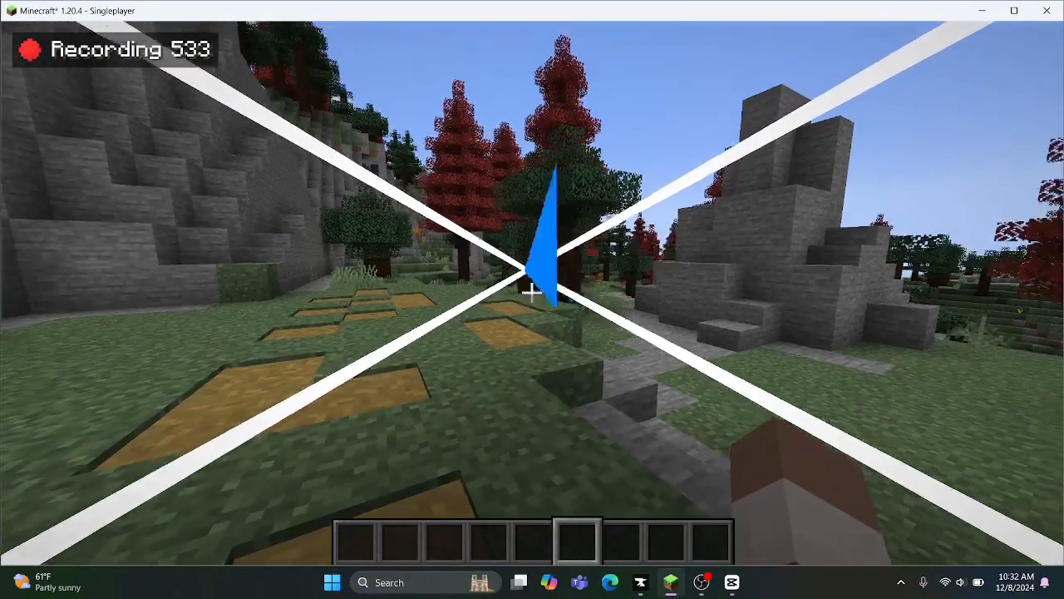
Step: Return to the film editor and extend CLIP1 on the timeline to a duration of 541 ticks
{"action": "key", "text": "0"}
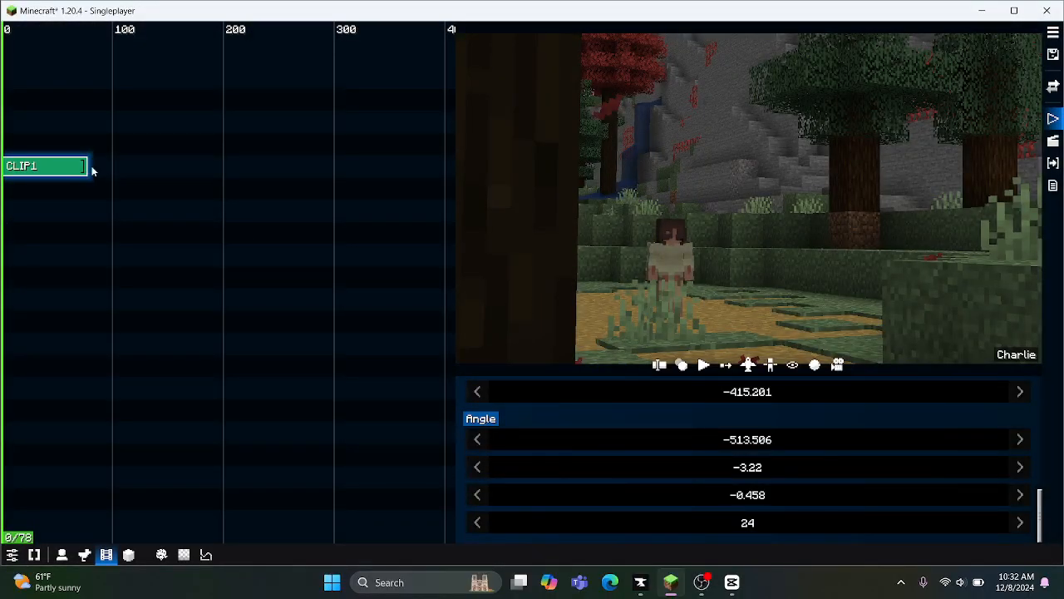
{"action": "left_click_drag", "start_coordinate": [45, 191], "coordinate": [143, 193]}
{"action": "left_click_drag", "start_coordinate": [84, 172], "coordinate": [314, 171]}
{"action": "left_click_drag", "start_coordinate": [198, 239], "coordinate": [300, 247]}
{"action": "scroll", "coordinate": [351, 196], "scroll_direction": "down", "scroll_amount": 3}
{"action": "middle_click_drag", "start_coordinate": [344, 224], "coordinate": [206, 235]}
{"action": "left_click_drag", "start_coordinate": [181, 166], "coordinate": [398, 166]}
Step: Play back Charlie's recorded walk from tick 410 and pause near the end of CLIP1
{"action": "left_click_drag", "start_coordinate": [184, 241], "coordinate": [289, 334]}
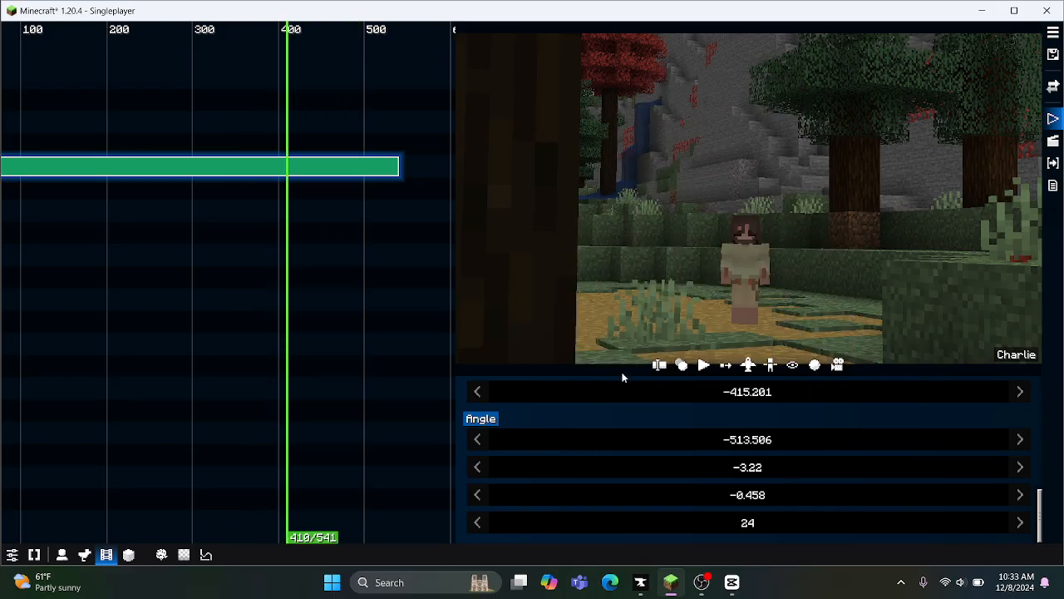
{"action": "left_click", "coordinate": [703, 365]}
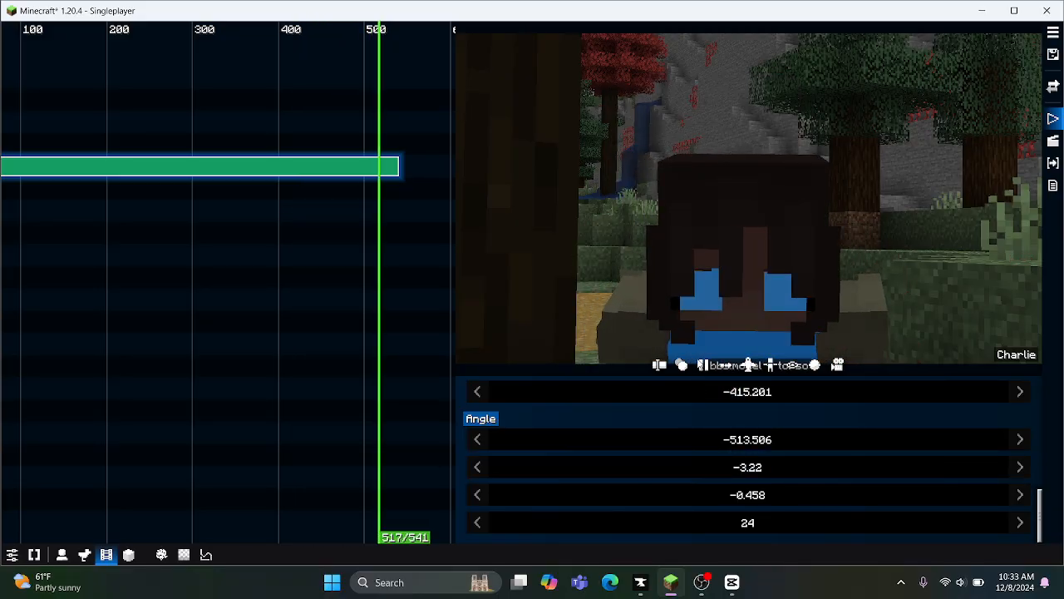
{"action": "left_click", "coordinate": [704, 365]}
Step: Shorten CLIP1 to 354 ticks and exit the film editor to the world
{"action": "scroll", "coordinate": [199, 283], "scroll_direction": "down", "scroll_amount": 5}
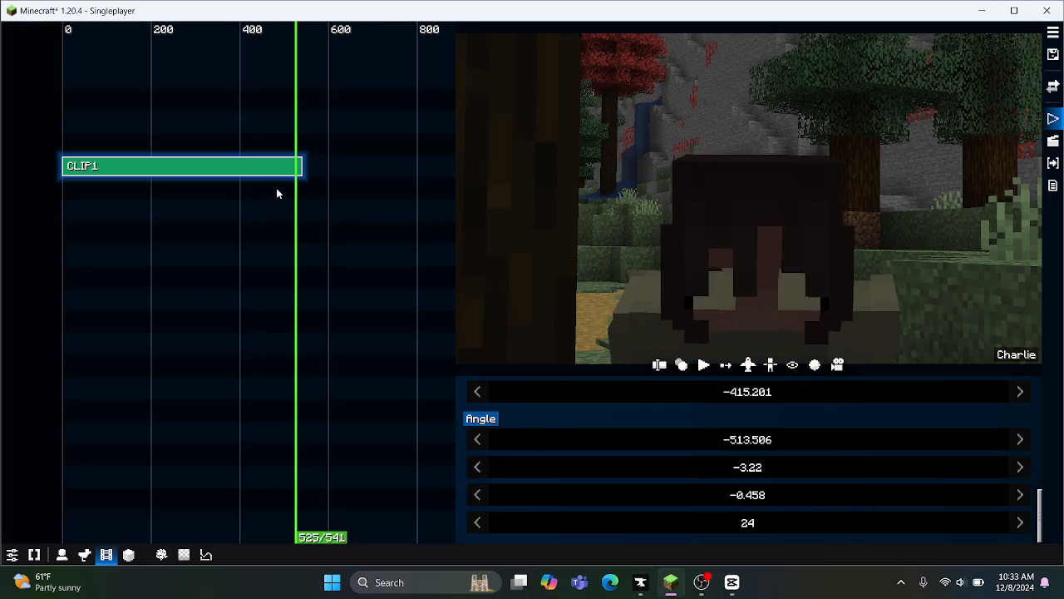
{"action": "left_click_drag", "start_coordinate": [300, 172], "coordinate": [201, 205]}
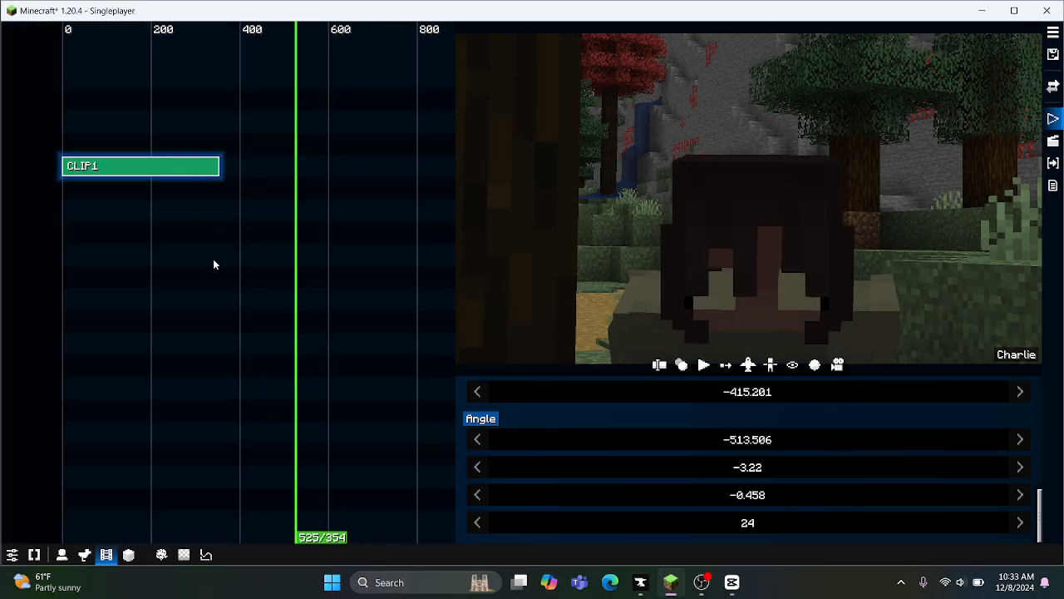
{"action": "key", "text": "Escape"}
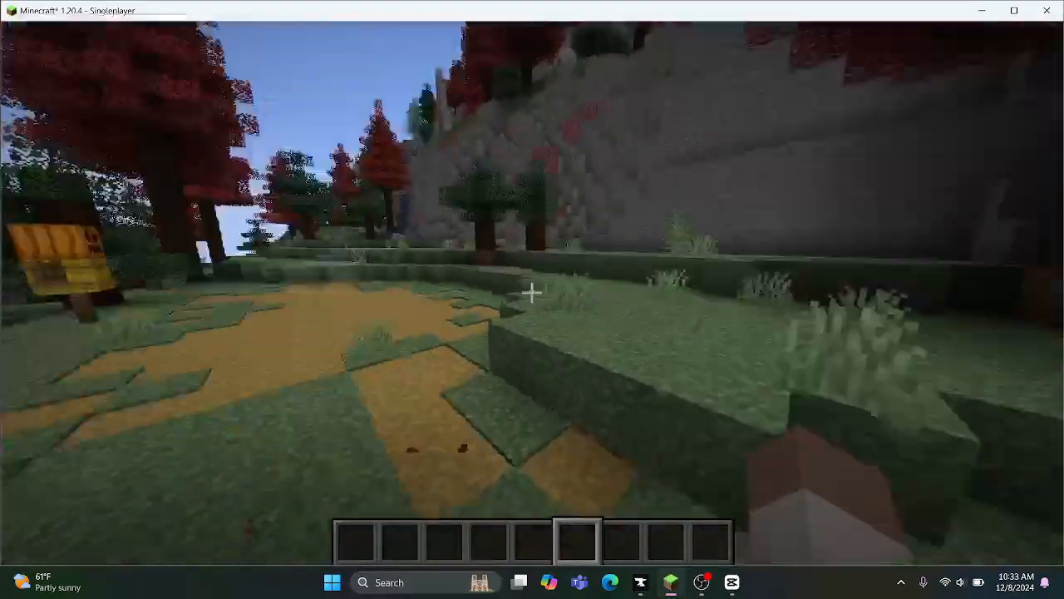
Step: Position the player at the start of the path and record the Charlie replay again while walking forward along it
{"action": "key", "text": "w"}
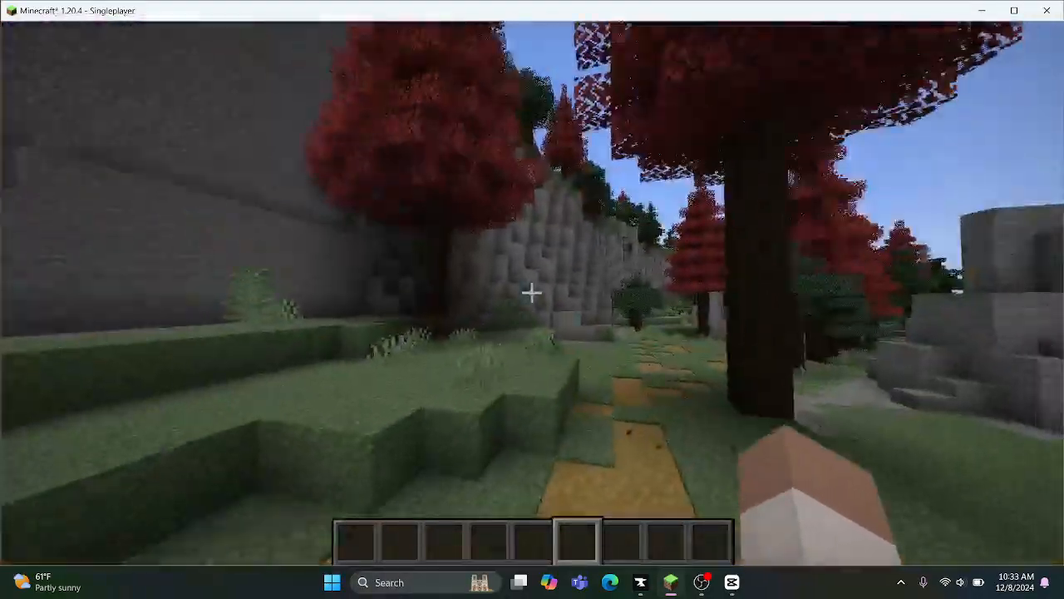
{"action": "left_click", "coordinate": [532, 292]}
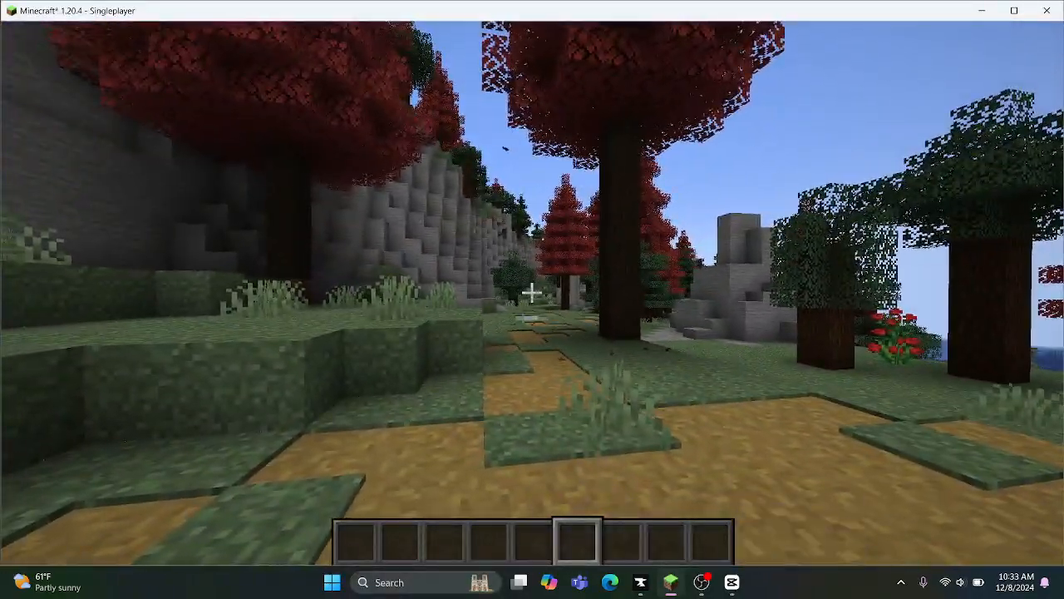
{"action": "key", "text": "alt"}
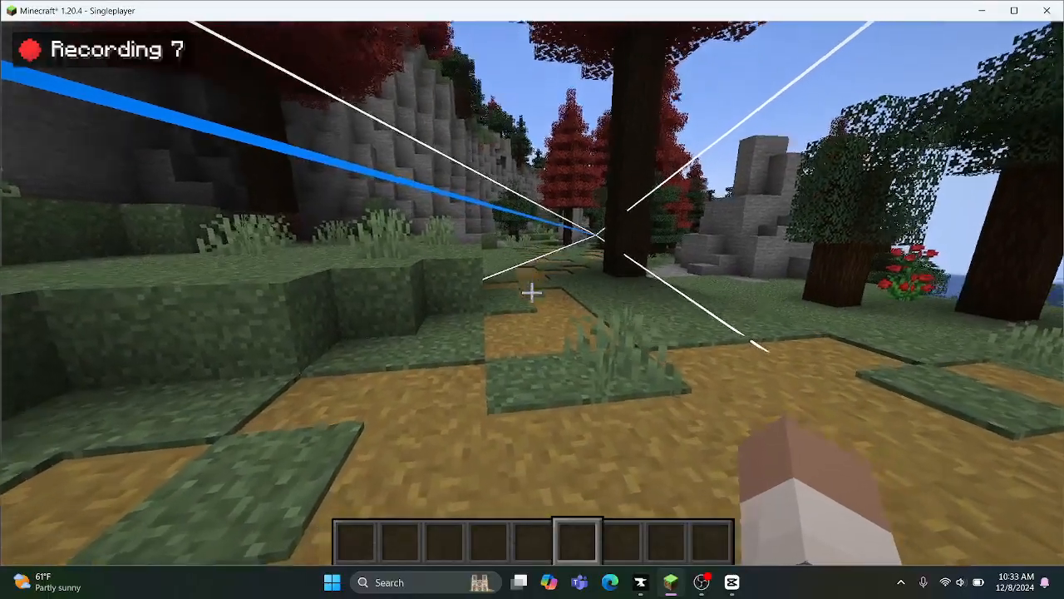
{"action": "key", "text": "w"}
{"action": "key", "text": "w"}
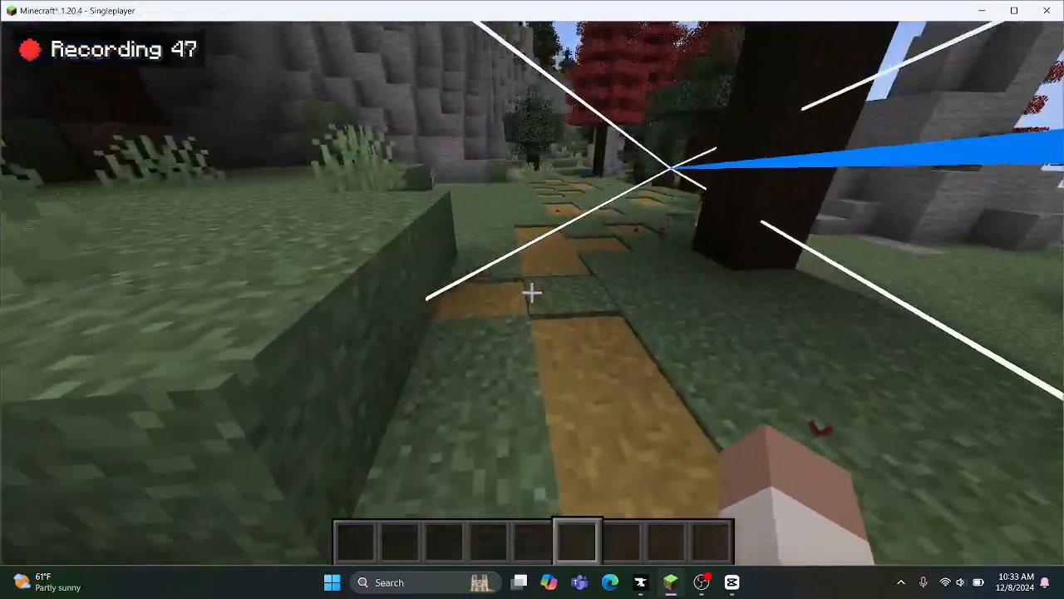
{"action": "key", "text": "w"}
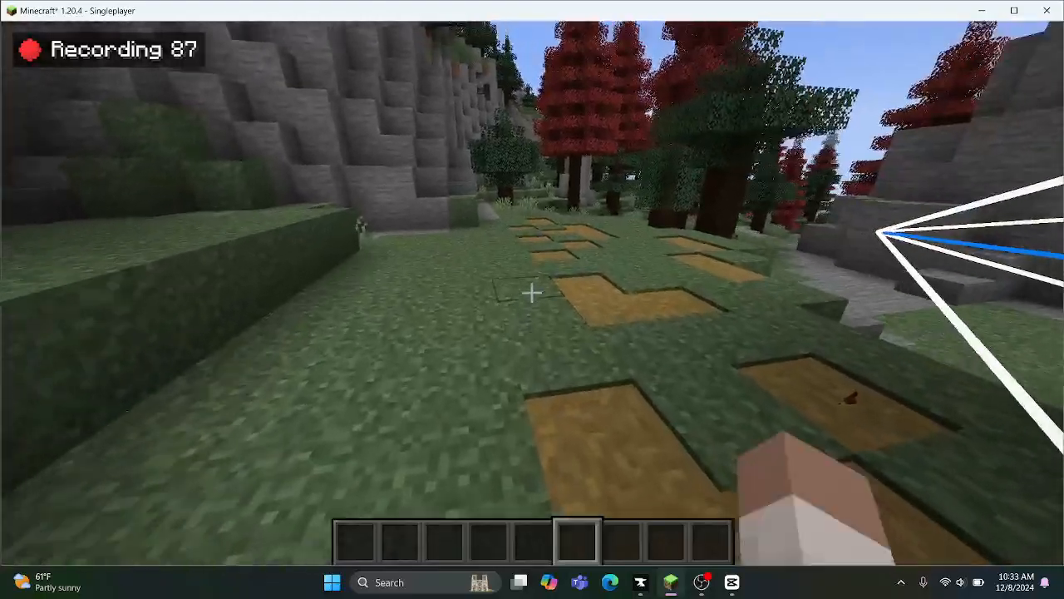
{"action": "key", "text": "w"}
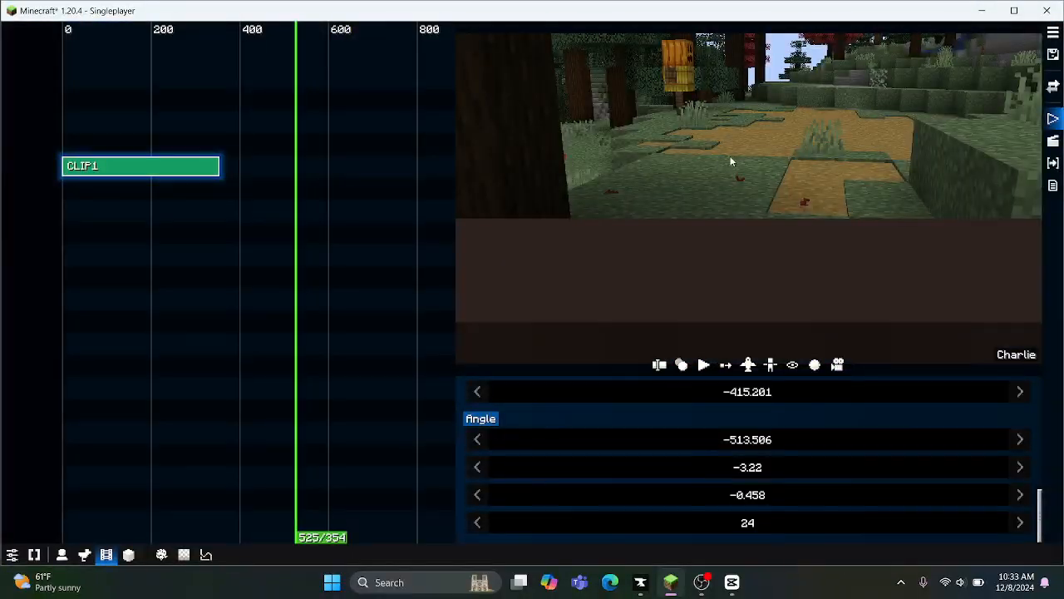
Step: Play back Charlie's new walk from the start of CLIP1 and pause at tick 95
{"action": "left_click_drag", "start_coordinate": [311, 317], "coordinate": [67, 341]}
{"action": "left_click", "coordinate": [703, 366]}
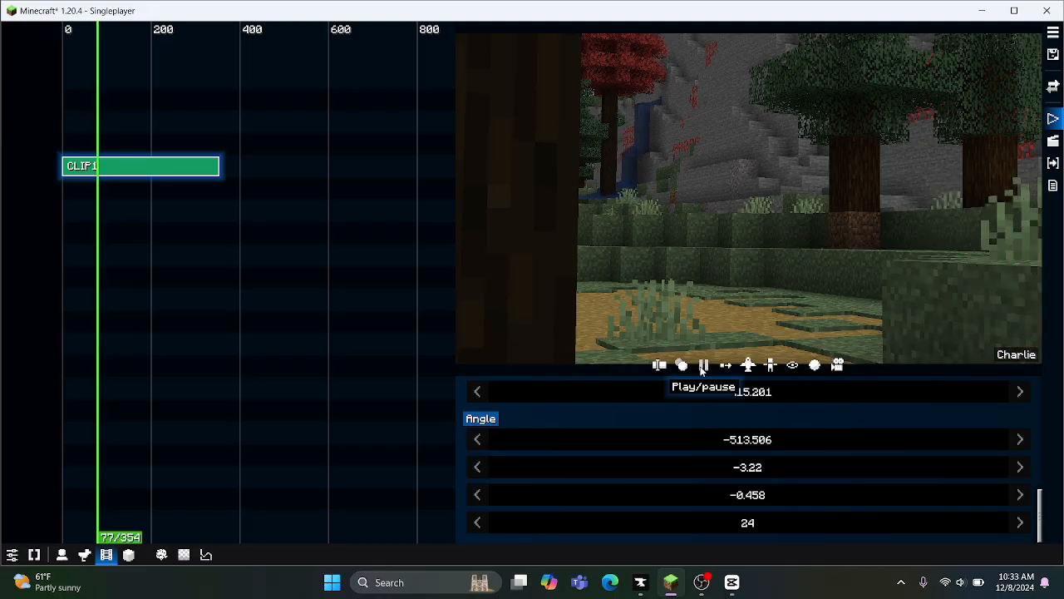
{"action": "left_click", "coordinate": [702, 366]}
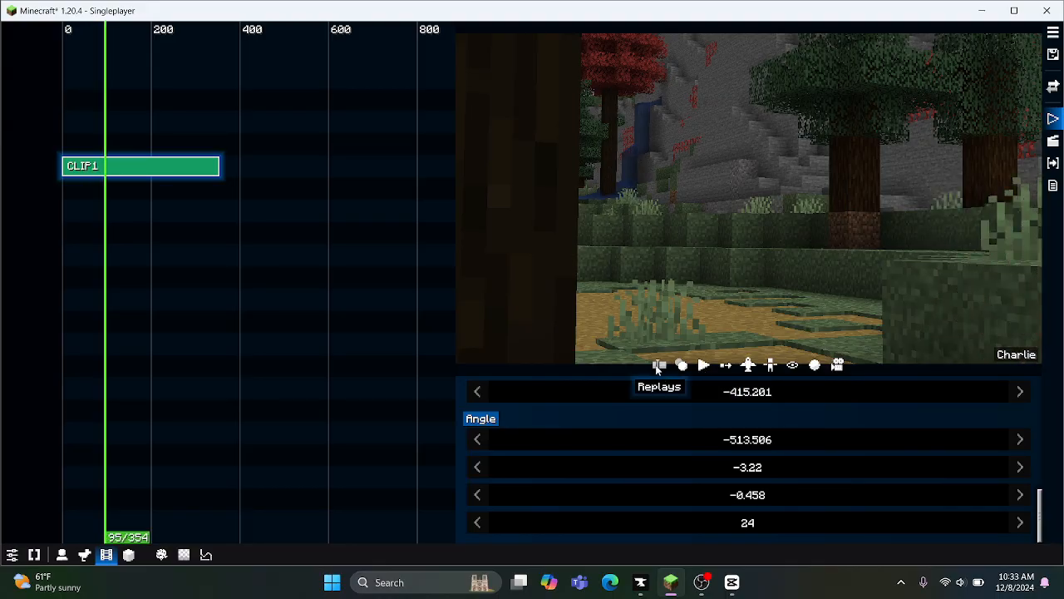
Step: Add a second replay to the film and assign it the player/alex model
{"action": "left_click", "coordinate": [660, 366]}
{"action": "right_click", "coordinate": [45, 76]}
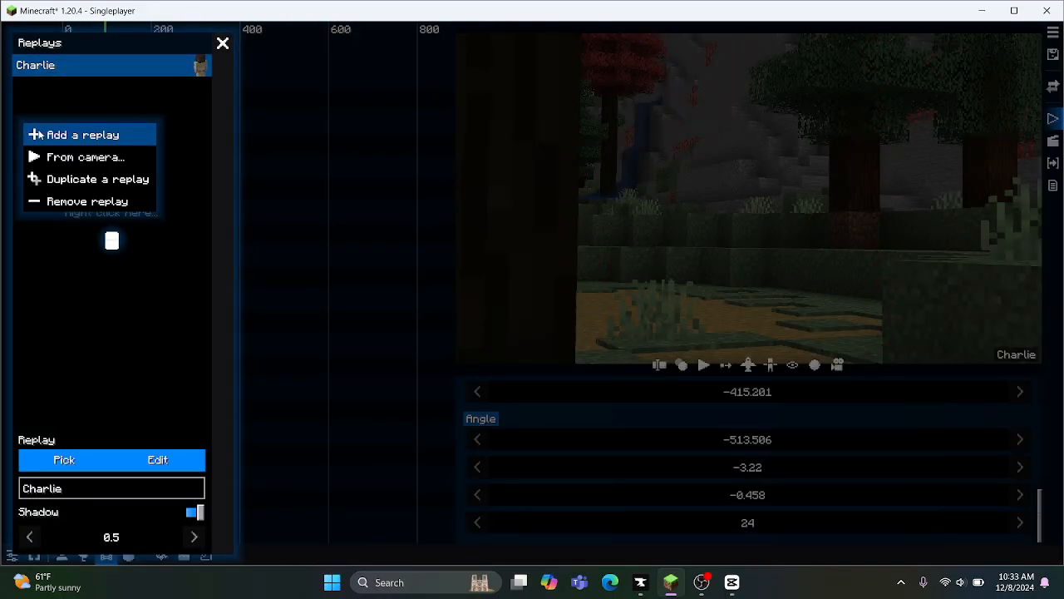
{"action": "left_click", "coordinate": [72, 135]}
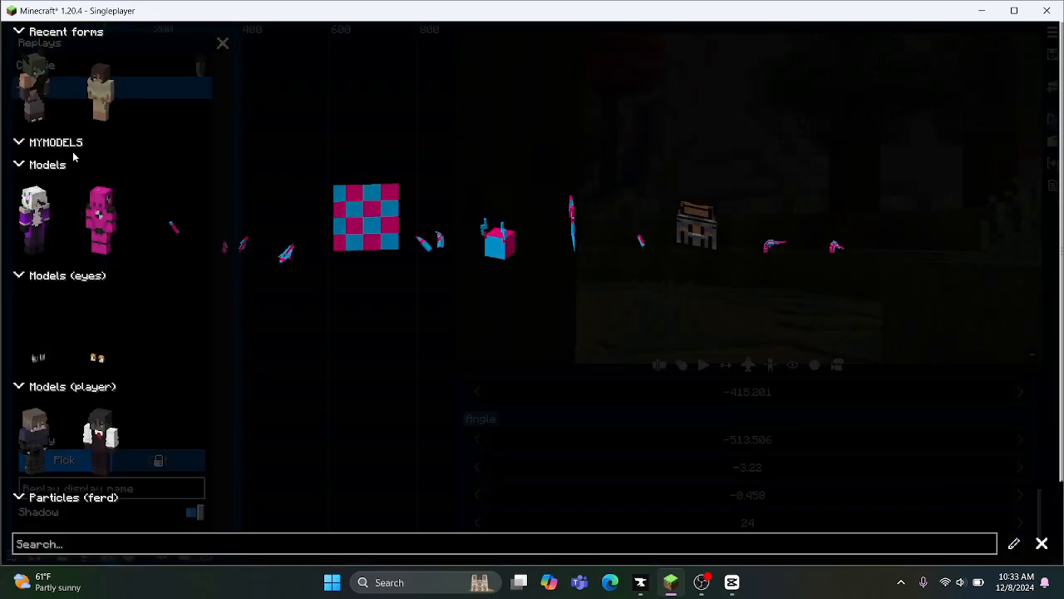
{"action": "scroll", "coordinate": [100, 292], "scroll_direction": "down", "scroll_amount": 4}
{"action": "scroll", "coordinate": [98, 295], "scroll_direction": "up", "scroll_amount": 2}
{"action": "scroll", "coordinate": [92, 302], "scroll_direction": "up", "scroll_amount": 2}
{"action": "scroll", "coordinate": [147, 380], "scroll_direction": "down", "scroll_amount": 1}
{"action": "left_click", "coordinate": [34, 395]}
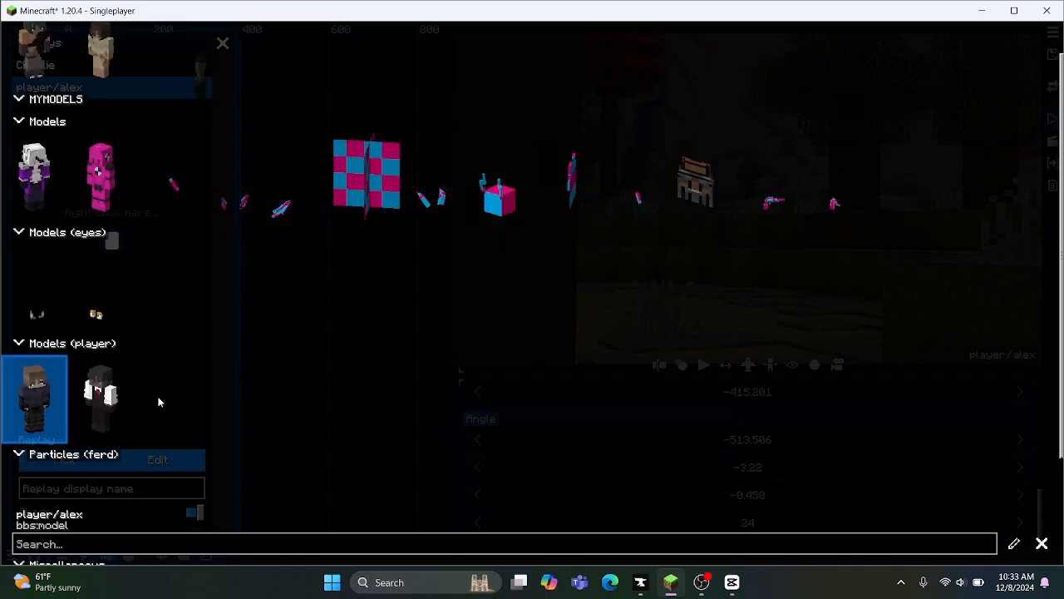
Step: Edit the player/alex model and apply the Maggie.png texture to it
{"action": "left_click", "coordinate": [1017, 546]}
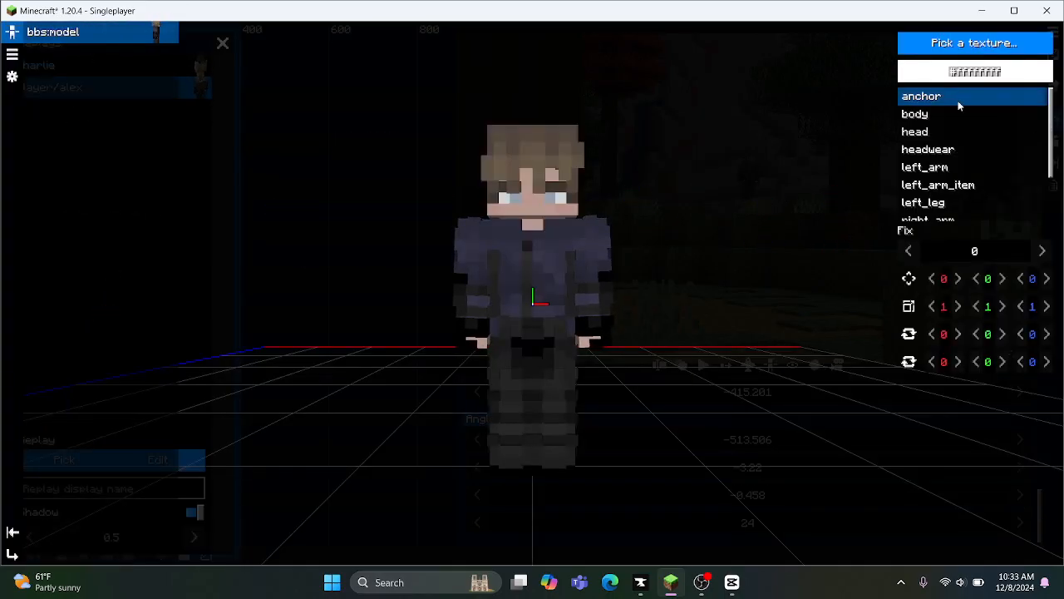
{"action": "left_click", "coordinate": [973, 46]}
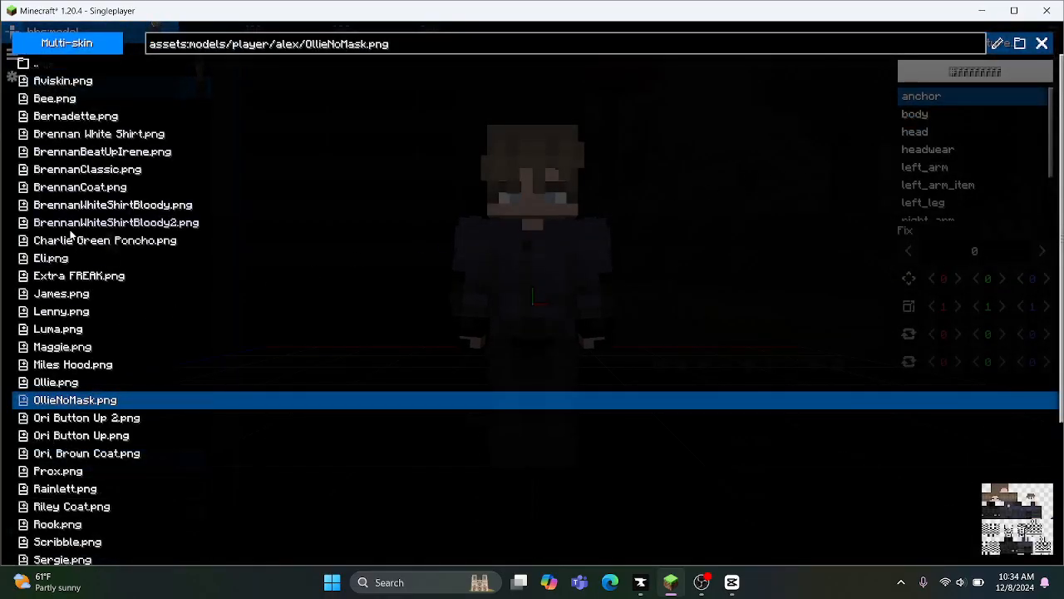
{"action": "scroll", "coordinate": [50, 237], "scroll_direction": "down", "scroll_amount": 3}
{"action": "scroll", "coordinate": [42, 237], "scroll_direction": "down", "scroll_amount": 2}
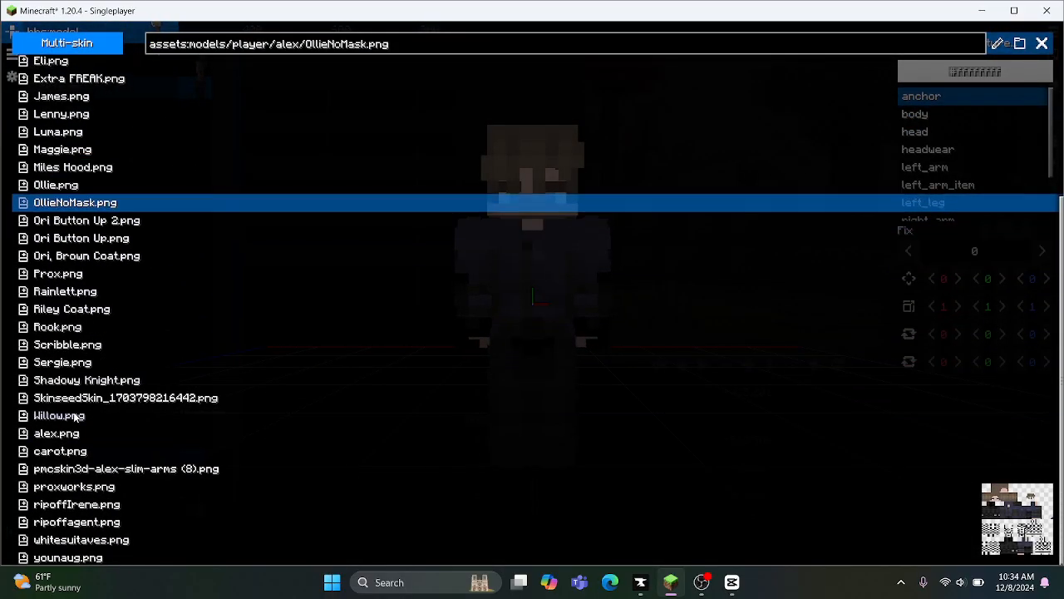
{"action": "scroll", "coordinate": [73, 415], "scroll_direction": "up", "scroll_amount": 7}
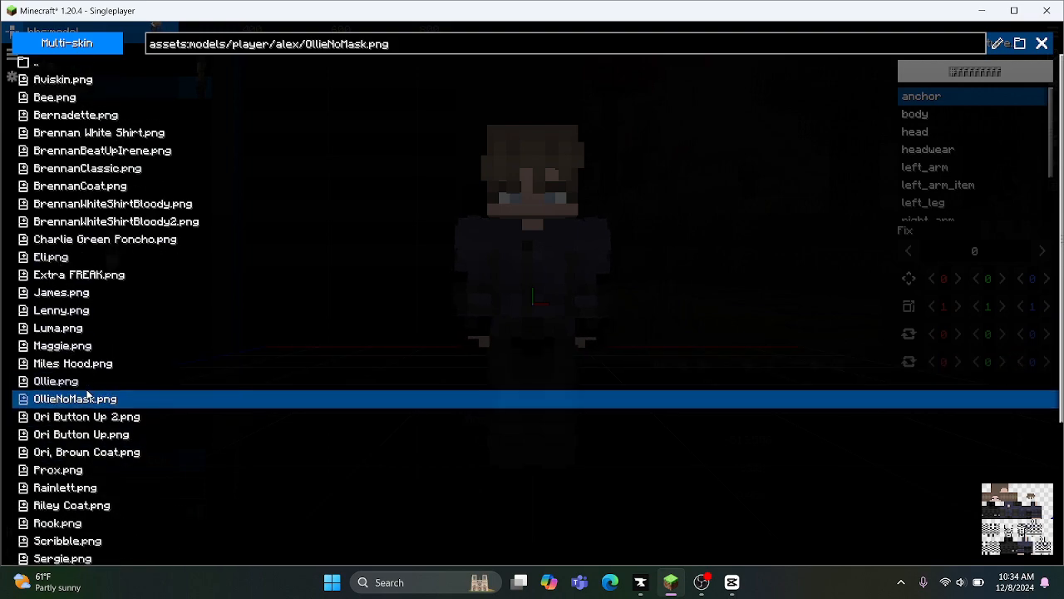
{"action": "left_click", "coordinate": [62, 345]}
{"action": "left_click", "coordinate": [1042, 43]}
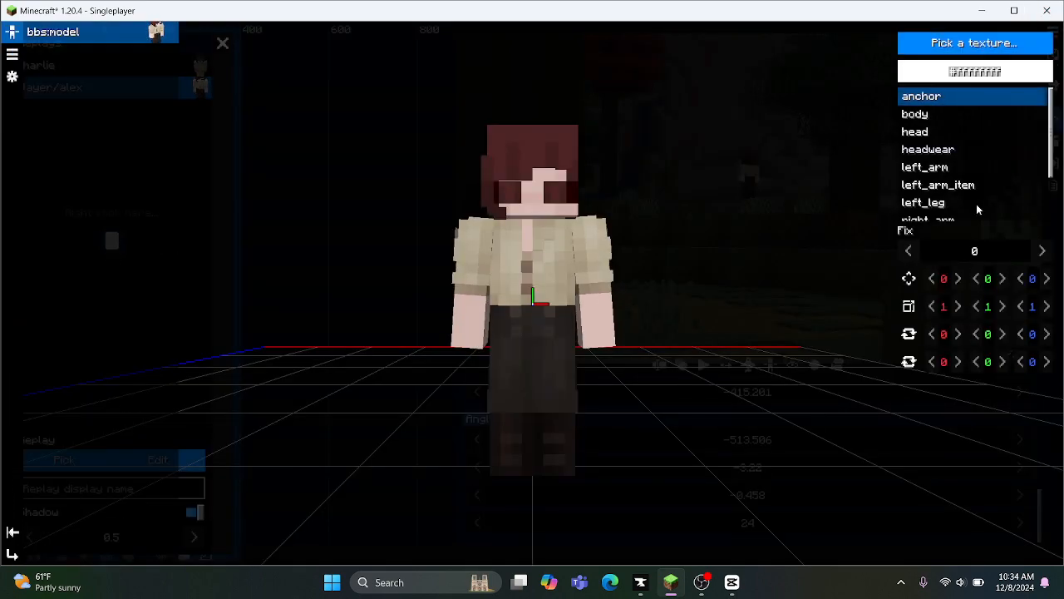
Step: Scale the player/alex model's anchor to 0.9 on the X, Y and Z axes
{"action": "left_click", "coordinate": [932, 306]}
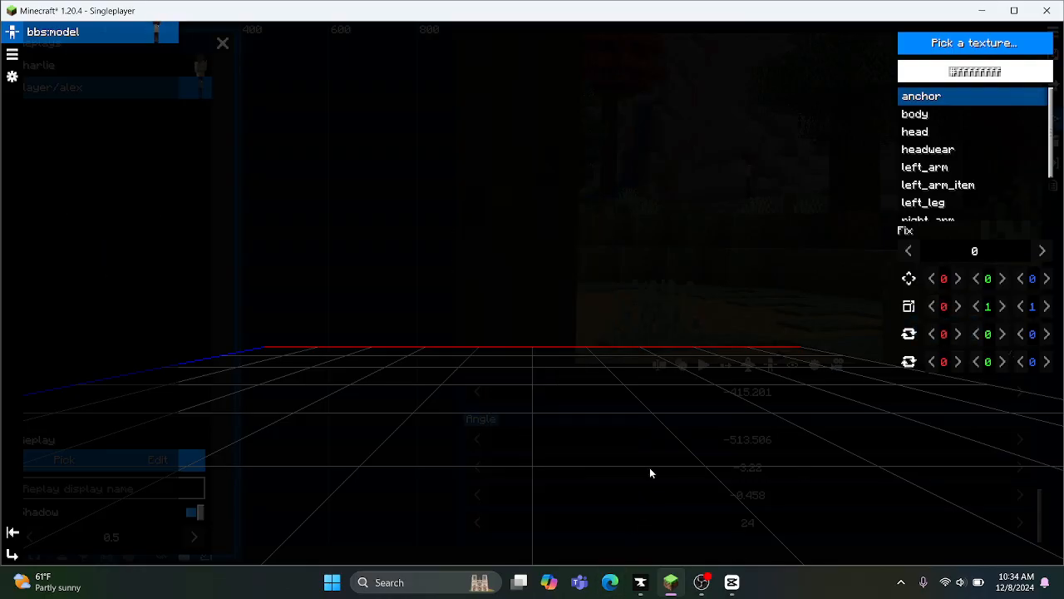
{"action": "left_click", "coordinate": [958, 311]}
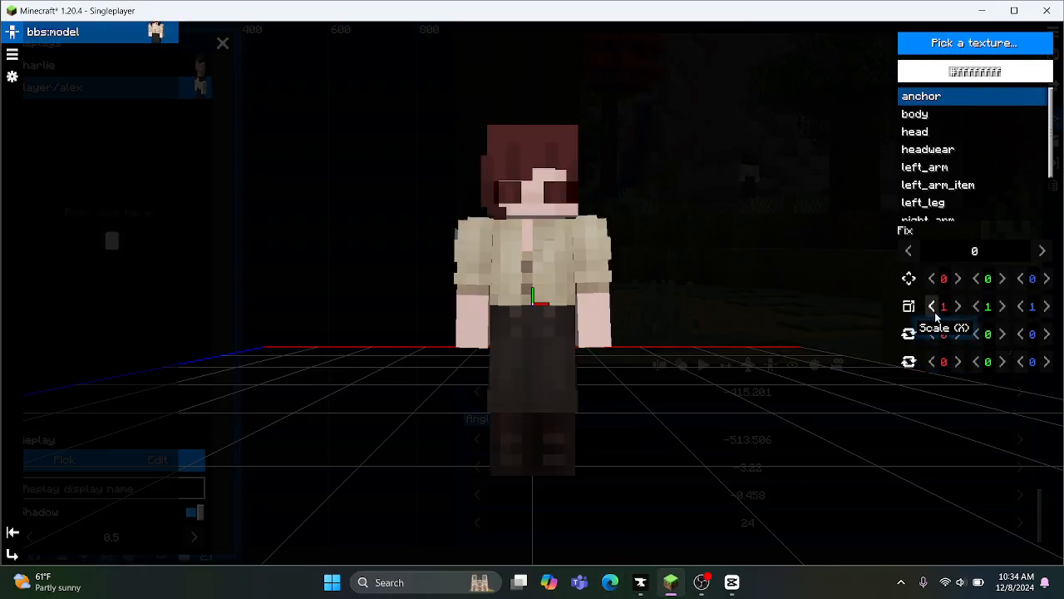
{"action": "left_click", "coordinate": [948, 319]}
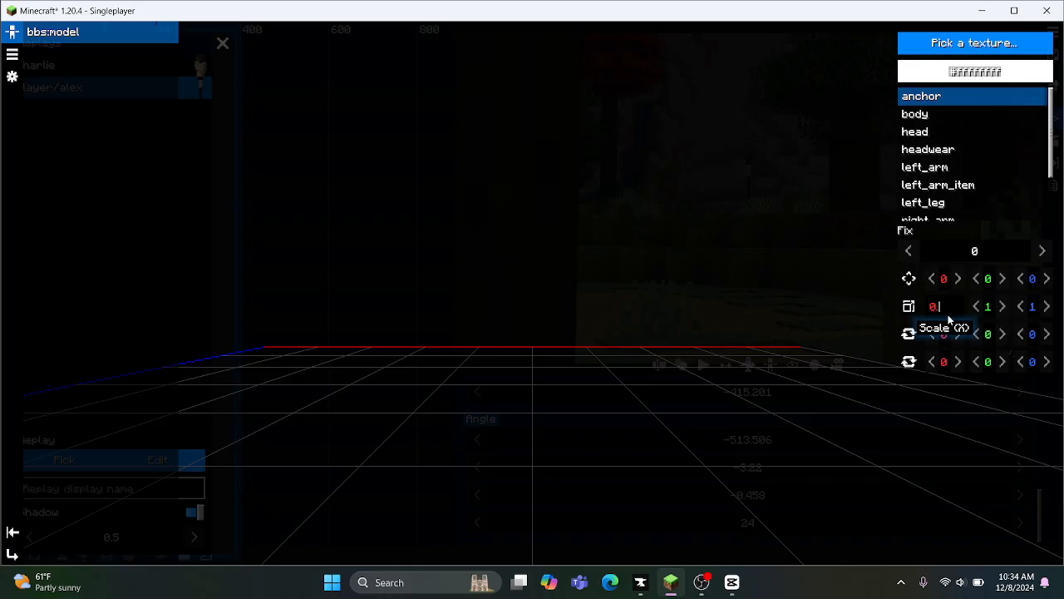
{"action": "type", "text": "0.9"}
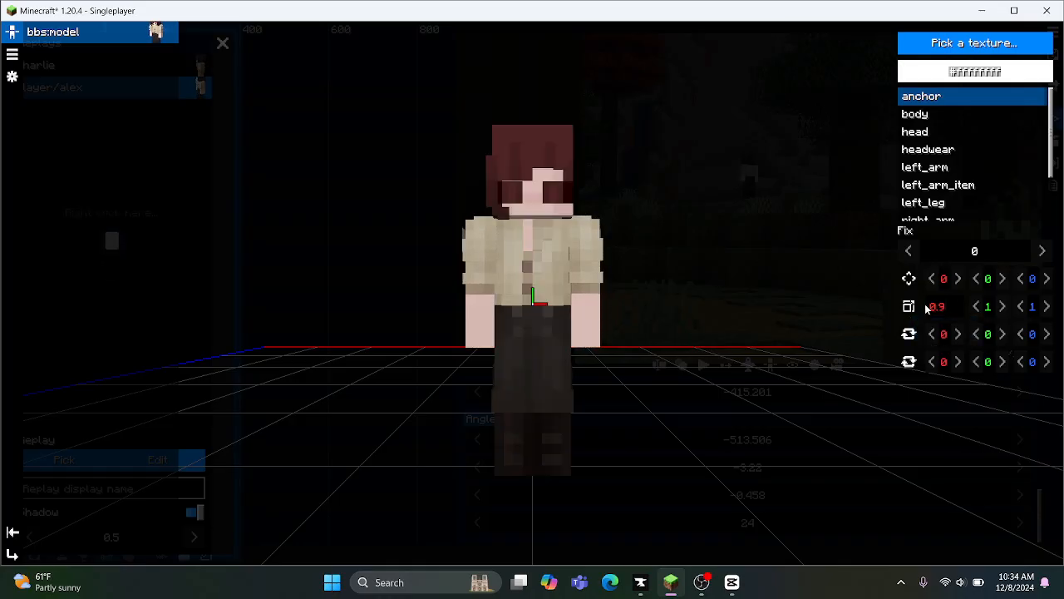
{"action": "left_click", "coordinate": [991, 311]}
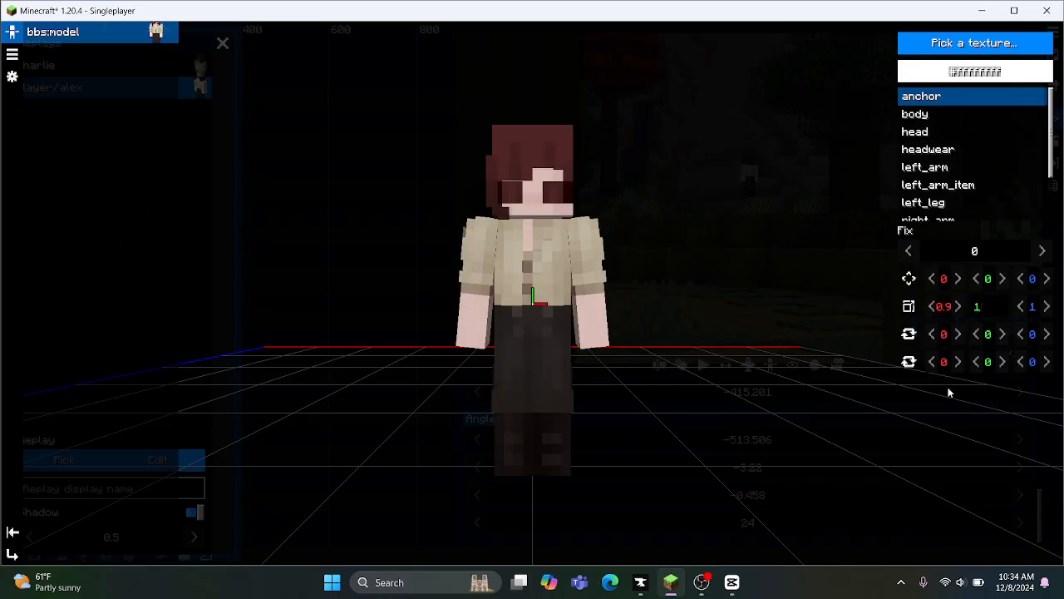
{"action": "key", "text": "BackSpace"}
{"action": "type", "text": "0.9"}
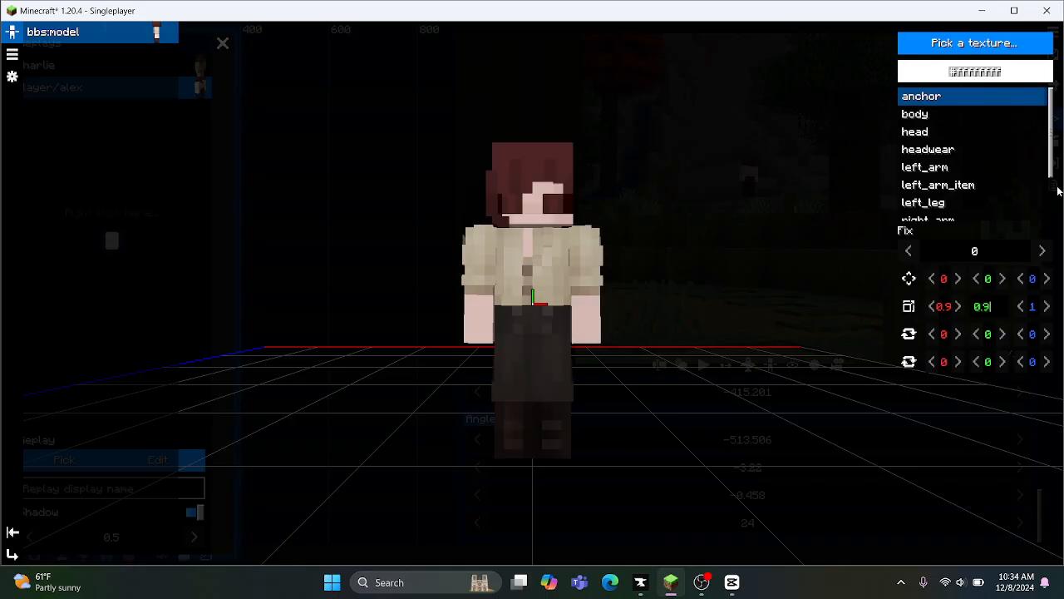
{"action": "left_click", "coordinate": [1032, 310]}
{"action": "key", "text": "BackSpace"}
{"action": "type", "text": "0.9"}
Step: Lower the model's anchor to a Y translation of -1.406 and exit the editors to the world
{"action": "left_click_drag", "start_coordinate": [702, 392], "coordinate": [667, 387]}
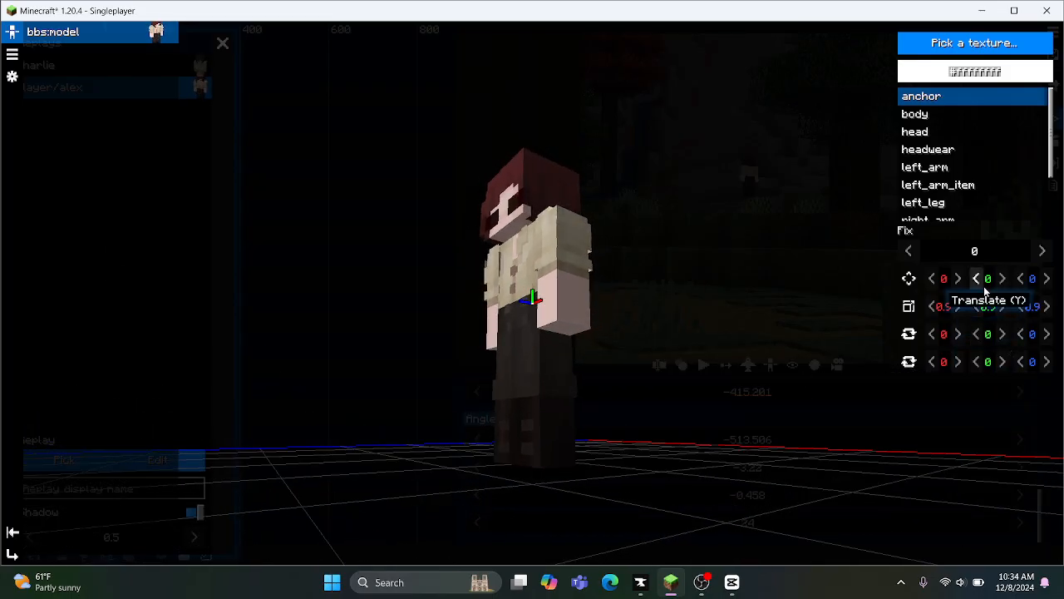
{"action": "left_click_drag", "start_coordinate": [988, 281], "coordinate": [932, 304]}
{"action": "left_click_drag", "start_coordinate": [695, 416], "coordinate": [2, 440]}
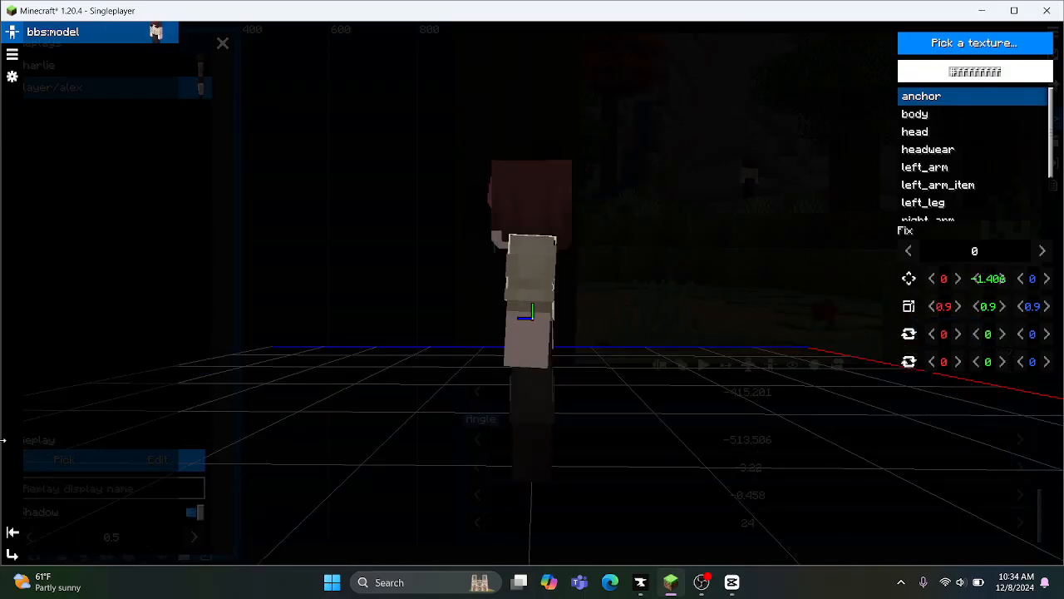
{"action": "left_click", "coordinate": [15, 555]}
{"action": "key", "text": "Escape"}
{"action": "key", "text": "Escape"}
{"action": "key", "text": "Escape"}
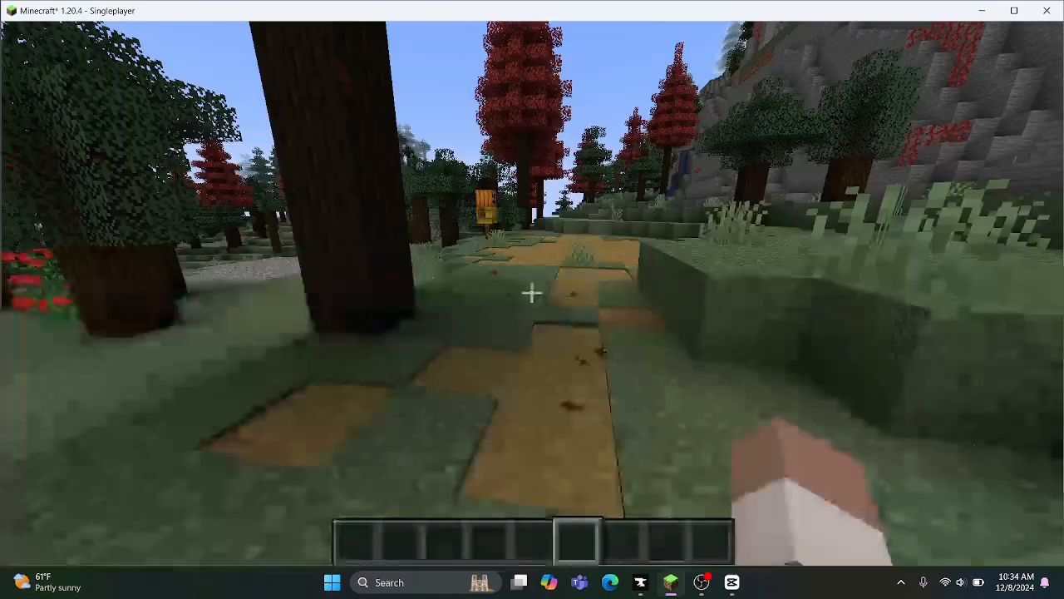
Step: Position the player at the start of the path and record the player/alex replay walking alongside Charlie
{"action": "key", "text": "w"}
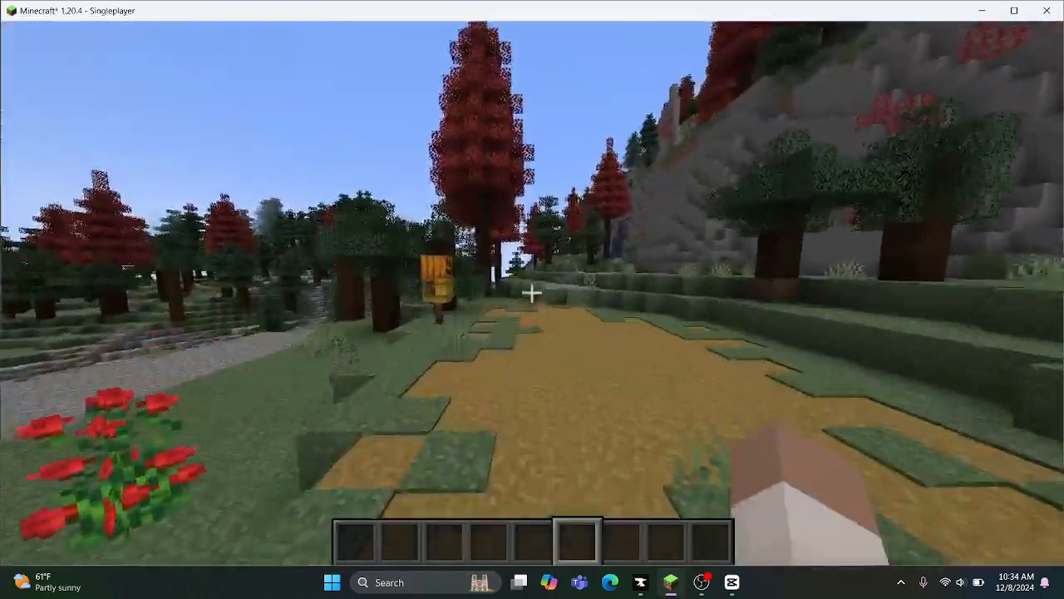
{"action": "key", "text": "w"}
{"action": "key", "text": "s"}
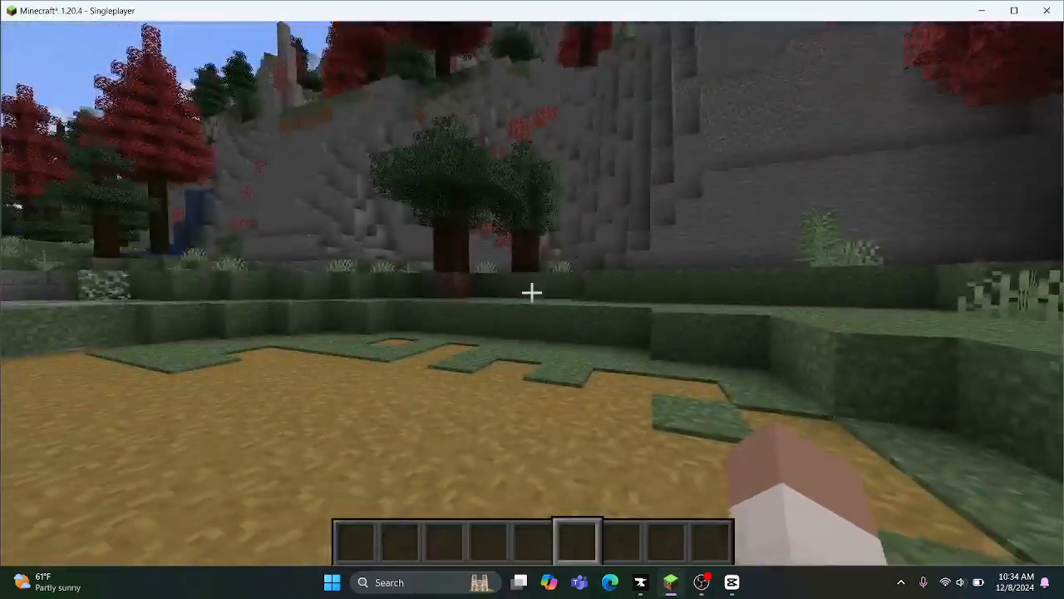
{"action": "key", "text": "w"}
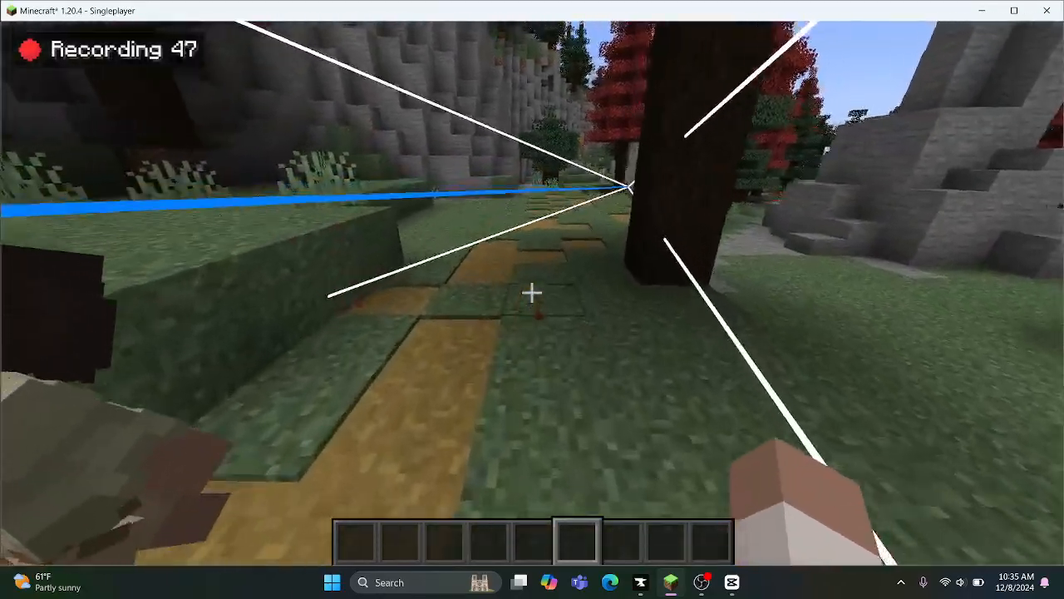
{"action": "key", "text": "w"}
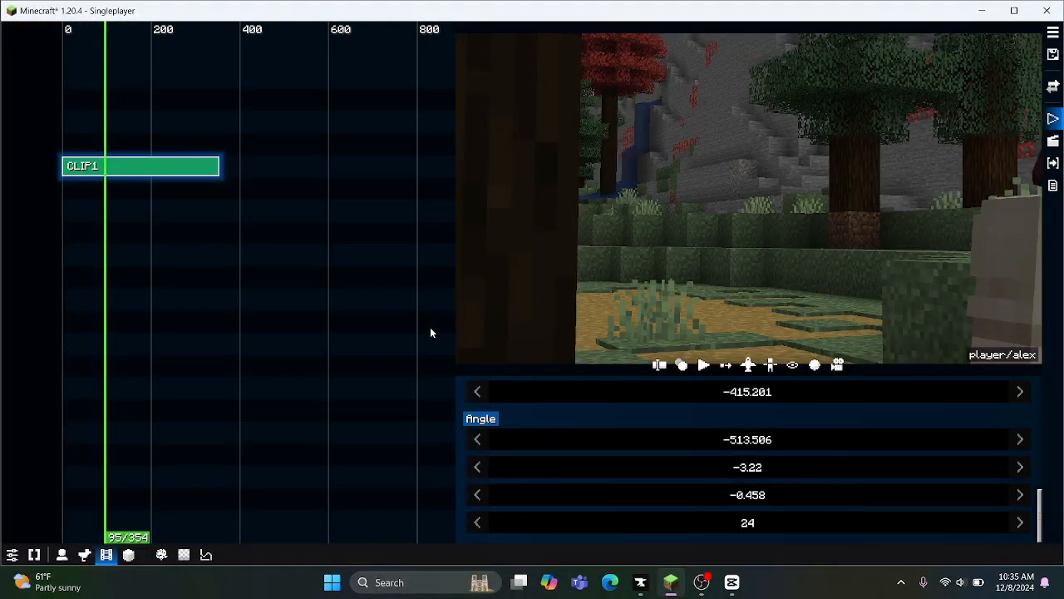
Step: Scrub the film timeline to tick 63 to check both characters in the CLIP1 camera view
{"action": "key", "text": "Escape"}
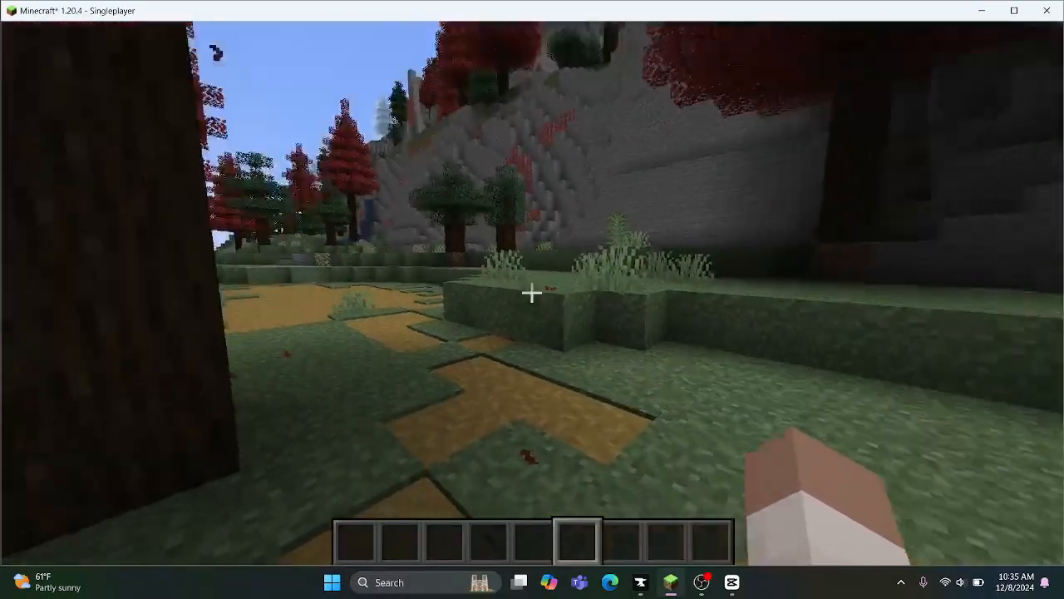
{"action": "key", "text": "Escape"}
{"action": "key", "text": "Escape"}
{"action": "key", "text": "0"}
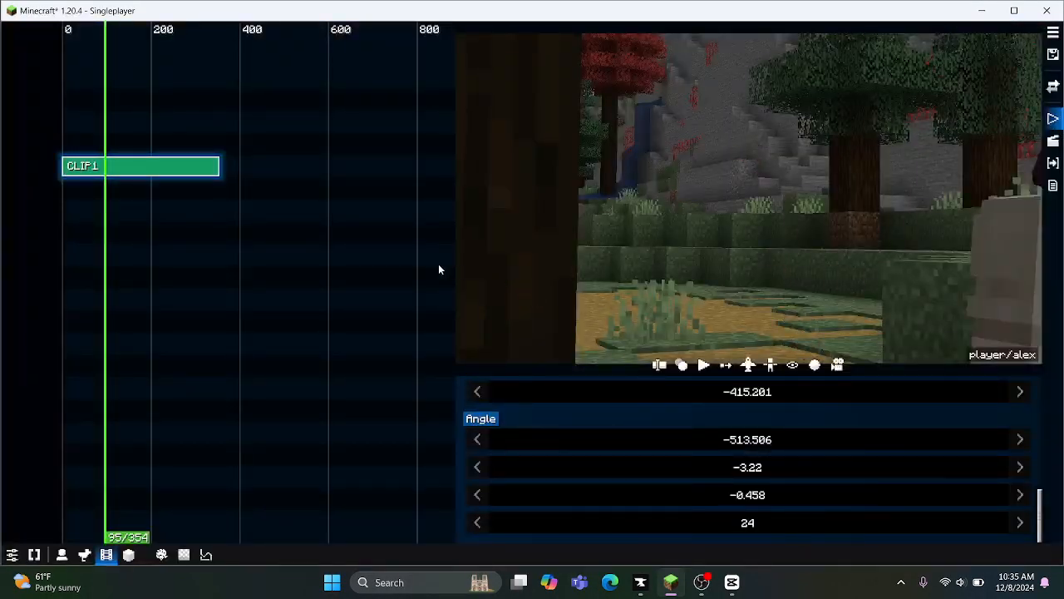
{"action": "left_click_drag", "start_coordinate": [71, 265], "coordinate": [91, 261]}
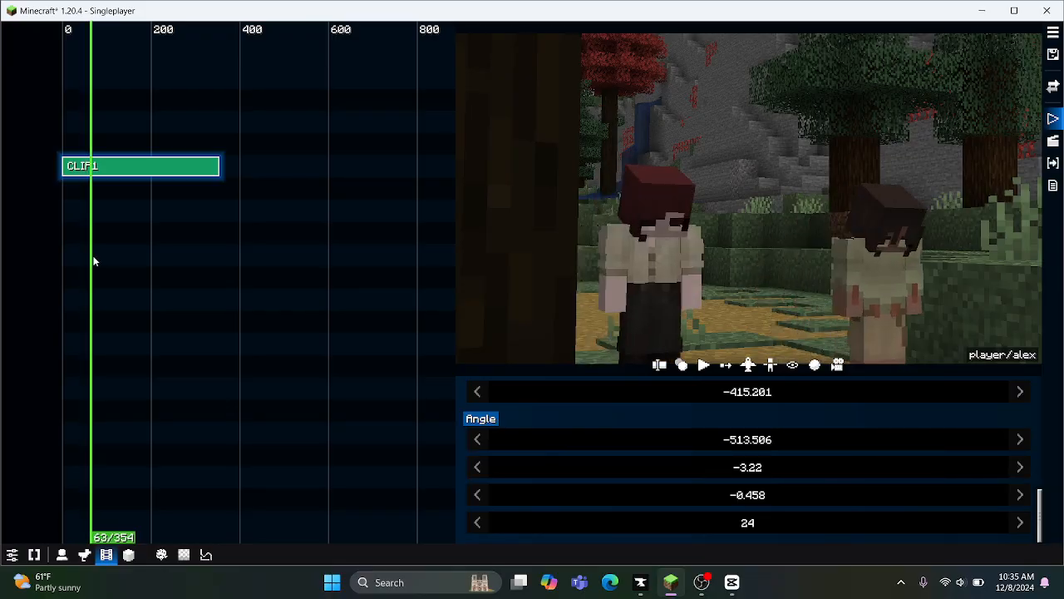
Step: Return to the world, reposition at the start of the path and record a new take of the player/alex replay walking along it
{"action": "key", "text": "Escape"}
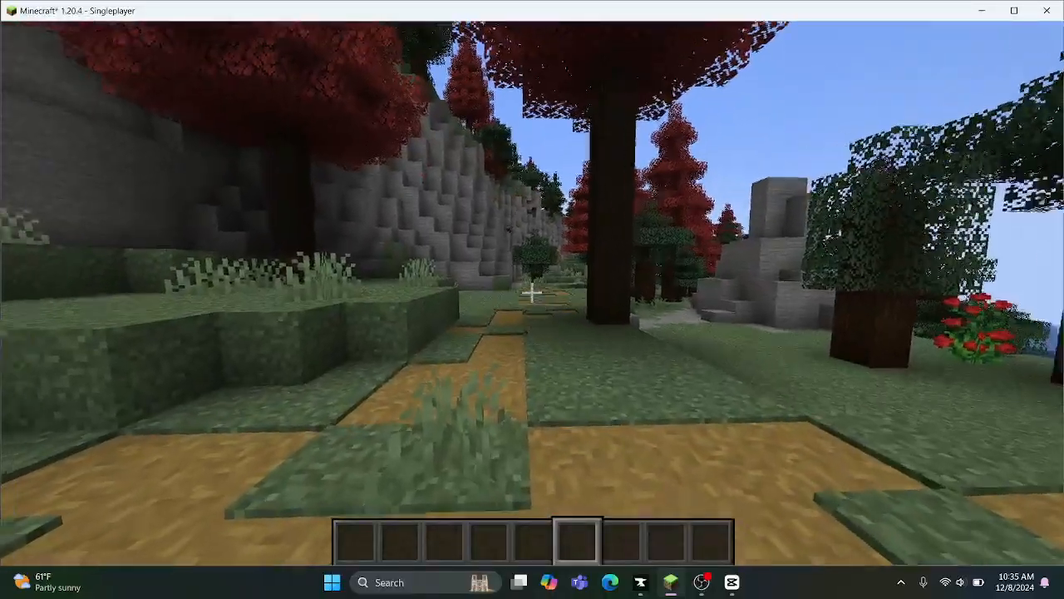
{"action": "key", "text": "w"}
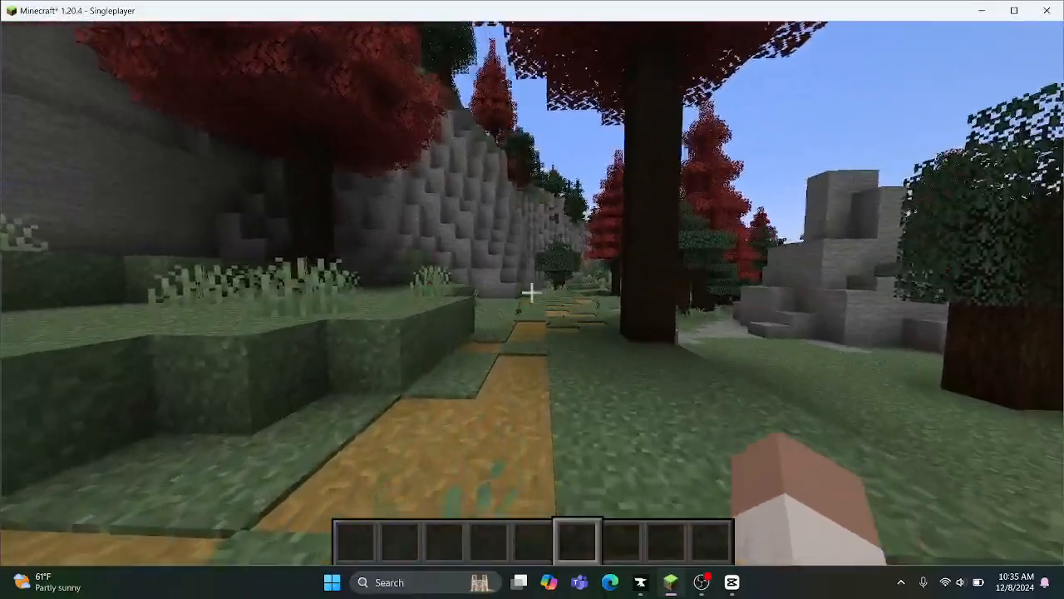
{"action": "key", "text": "s"}
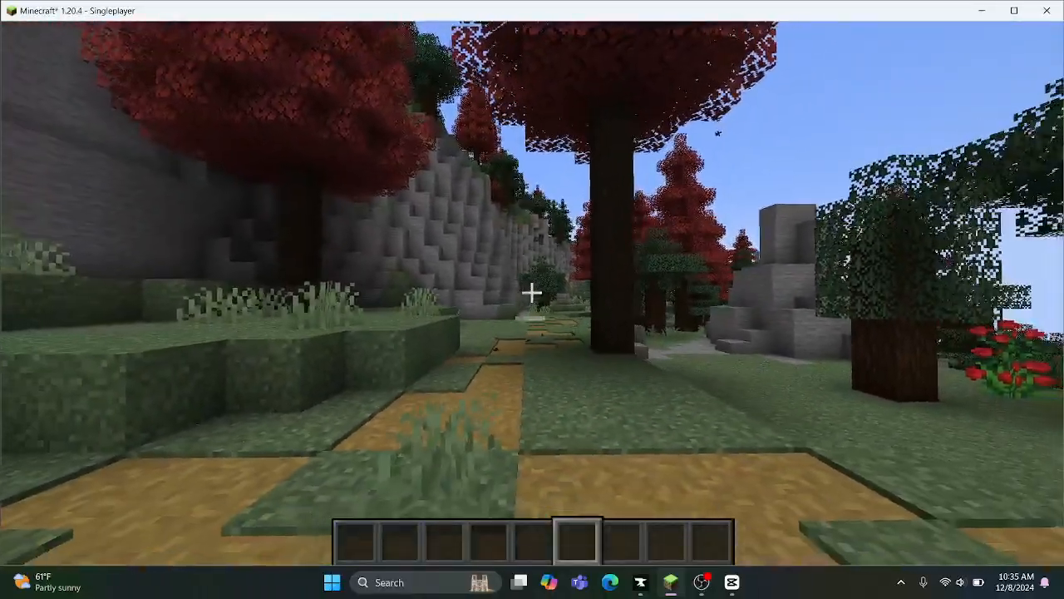
{"action": "key", "text": "alt"}
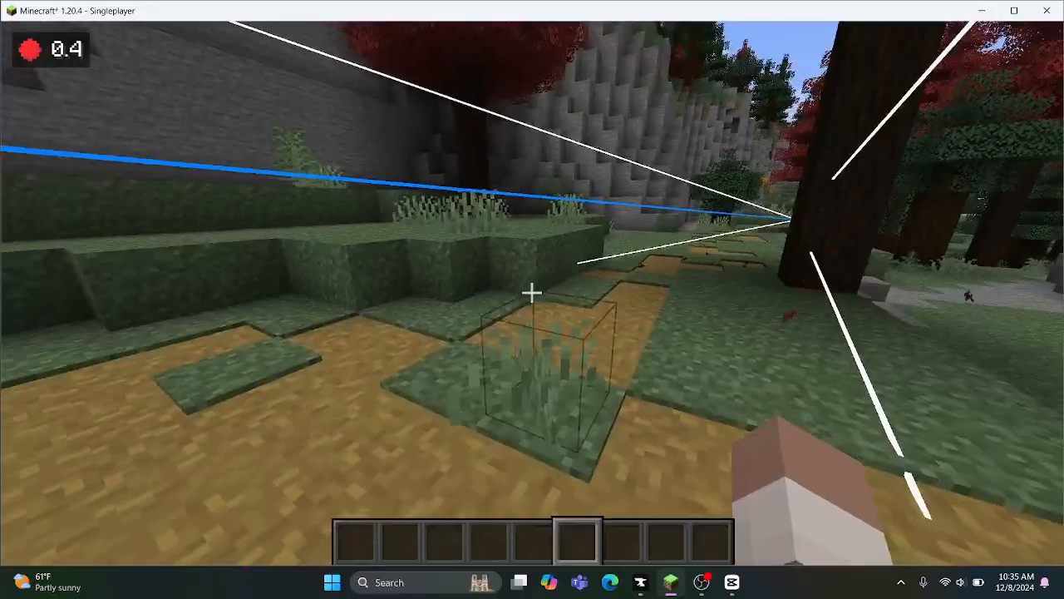
{"action": "key", "text": "w"}
{"action": "key", "text": "w"}
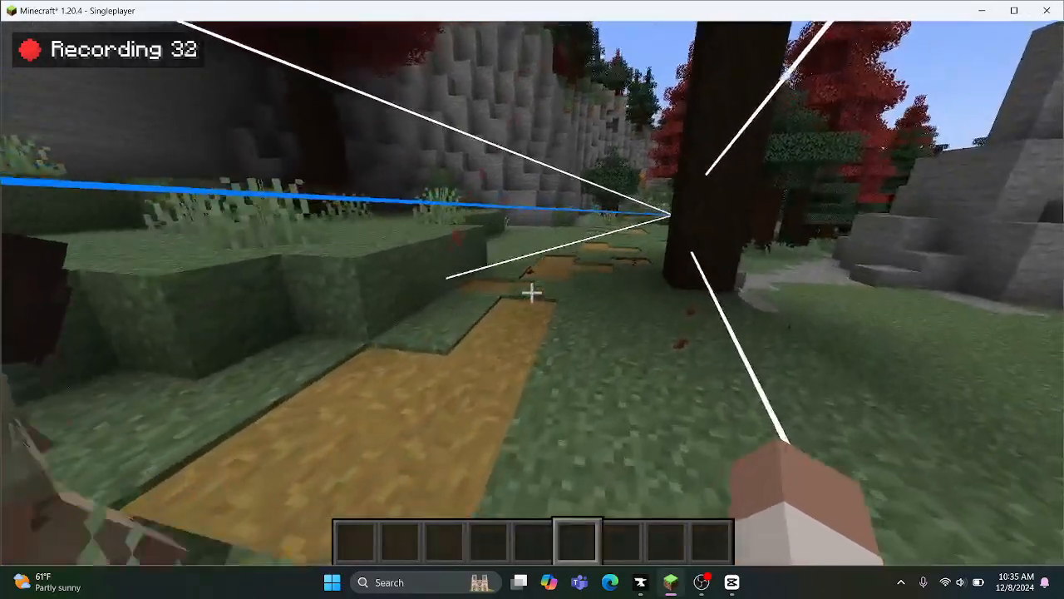
{"action": "key", "text": "w"}
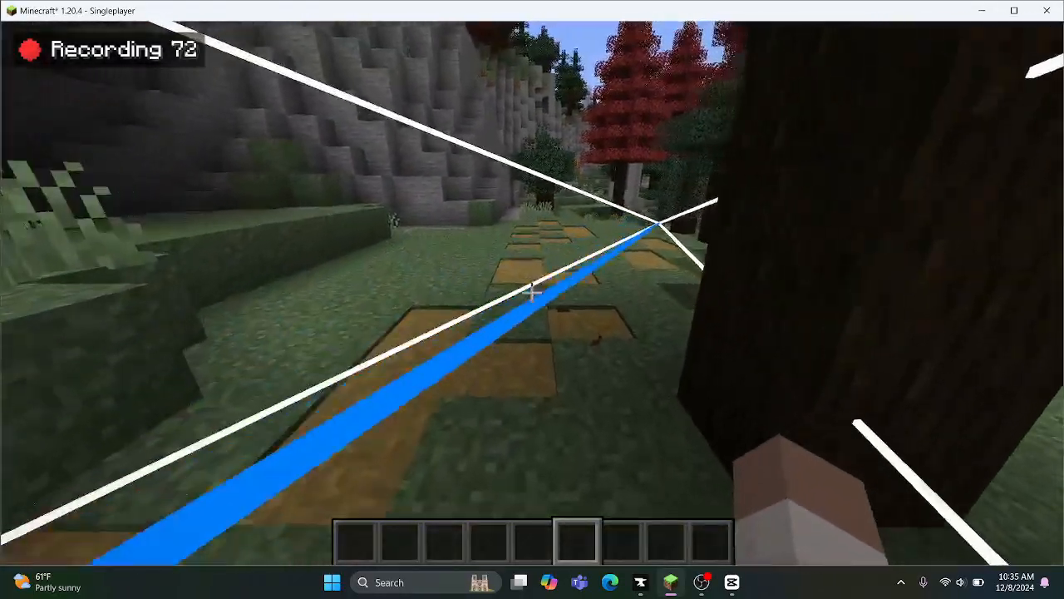
{"action": "key", "text": "w"}
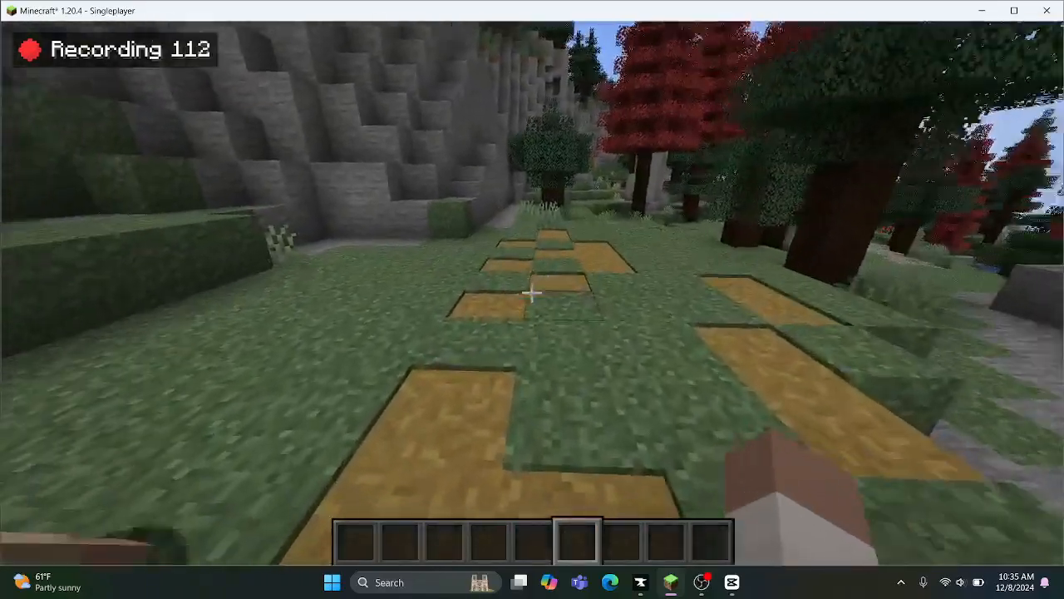
{"action": "key", "text": "0"}
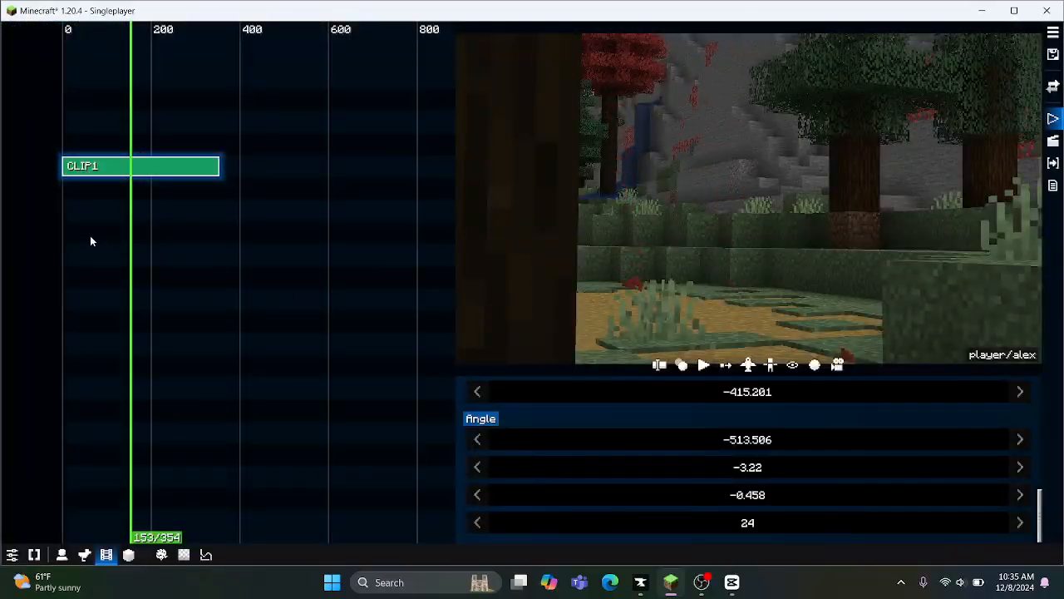
Step: Play back the new take and shorten CLIP1 on the film timeline to 109 ticks
{"action": "left_click_drag", "start_coordinate": [79, 237], "coordinate": [126, 224]}
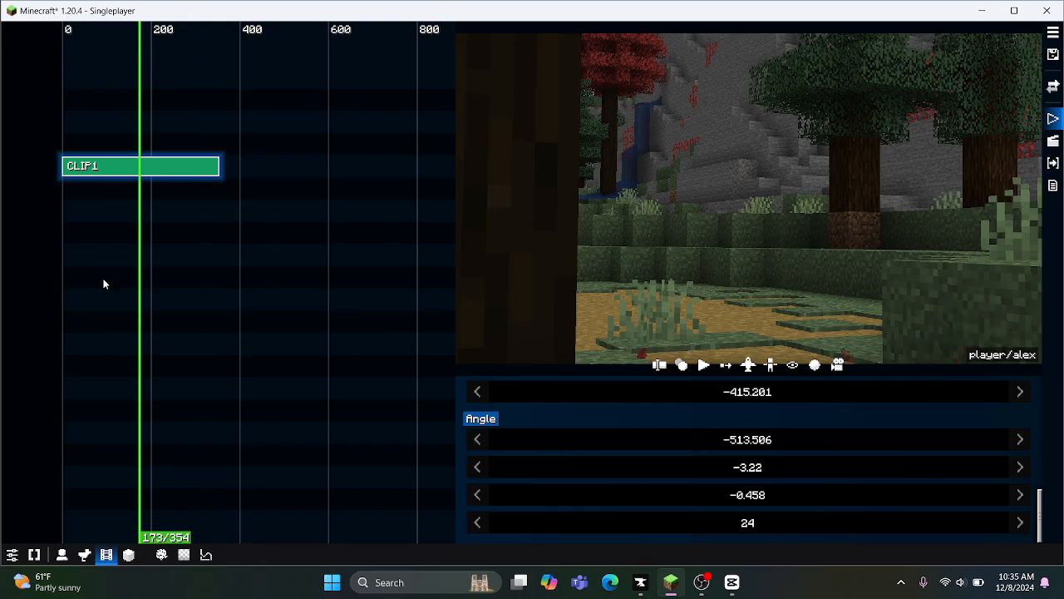
{"action": "left_click_drag", "start_coordinate": [105, 270], "coordinate": [2, 343]}
{"action": "left_click", "coordinate": [703, 364]}
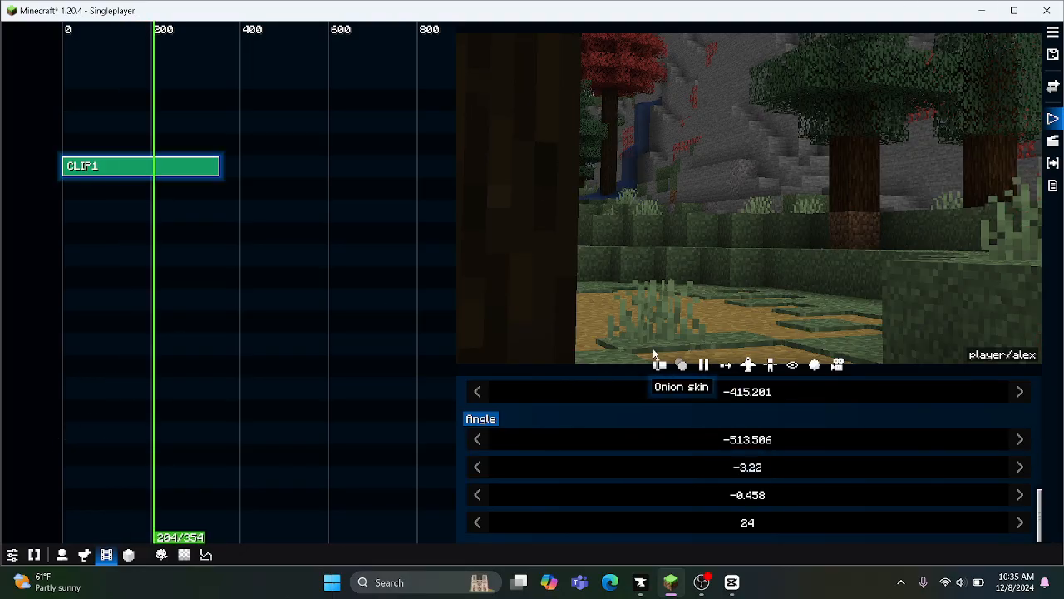
{"action": "left_click_drag", "start_coordinate": [212, 174], "coordinate": [150, 192]}
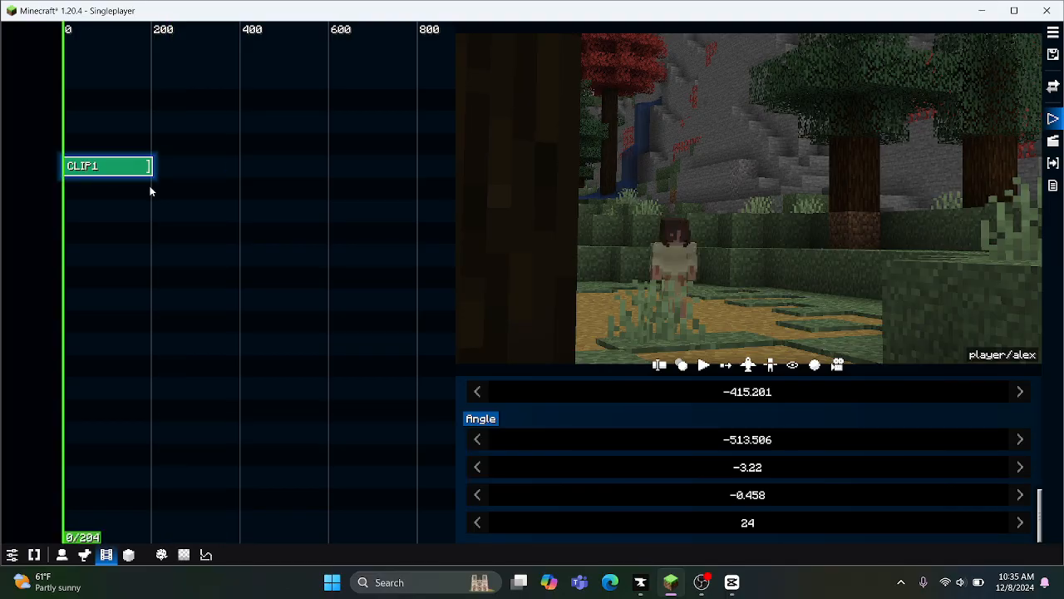
{"action": "left_click", "coordinate": [706, 372]}
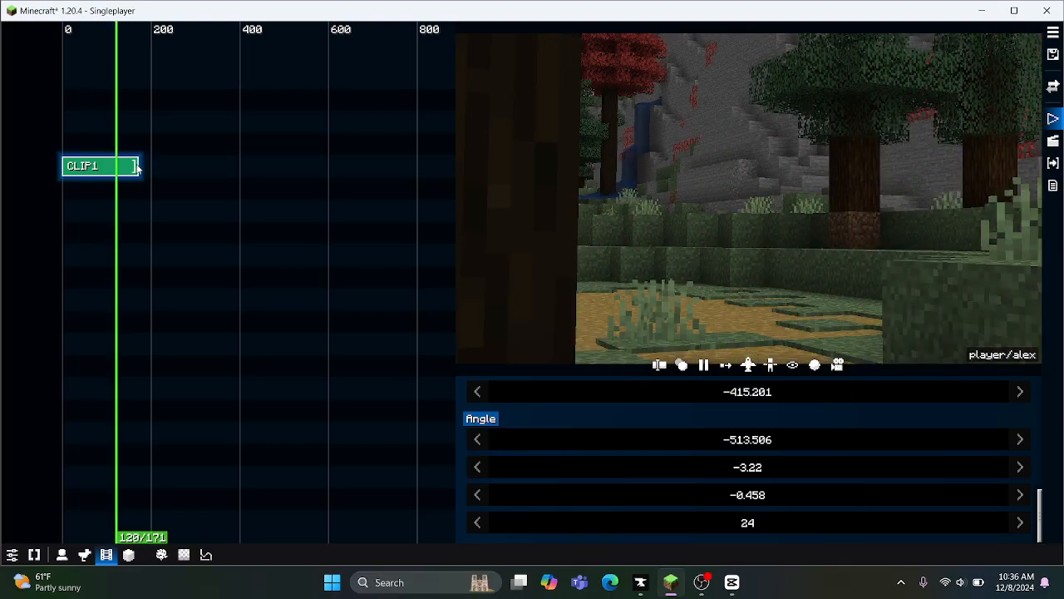
{"action": "left_click_drag", "start_coordinate": [123, 166], "coordinate": [122, 166]}
{"action": "left_click", "coordinate": [109, 188]}
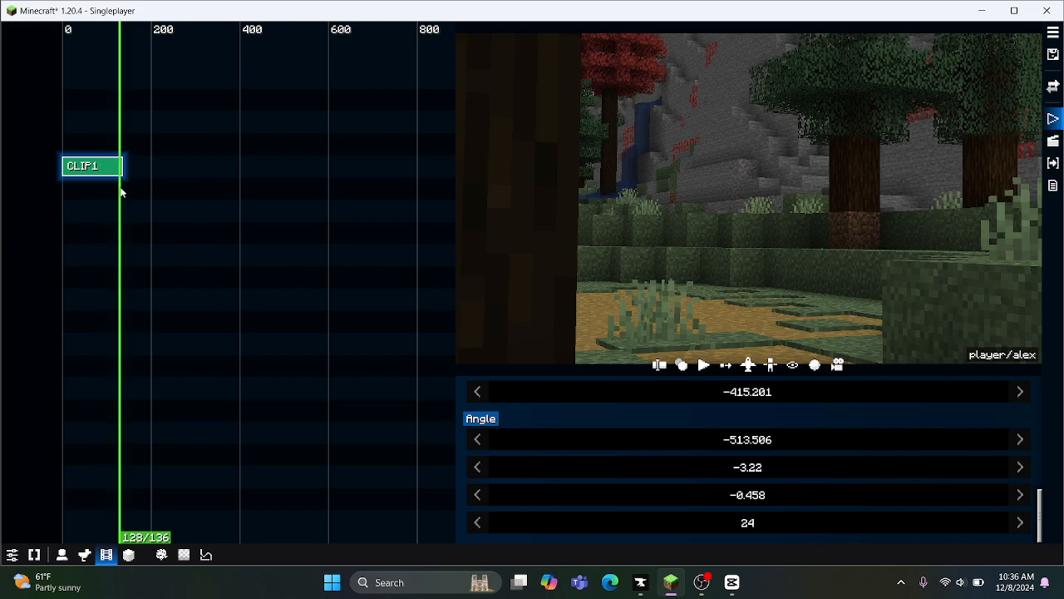
{"action": "left_click", "coordinate": [698, 371]}
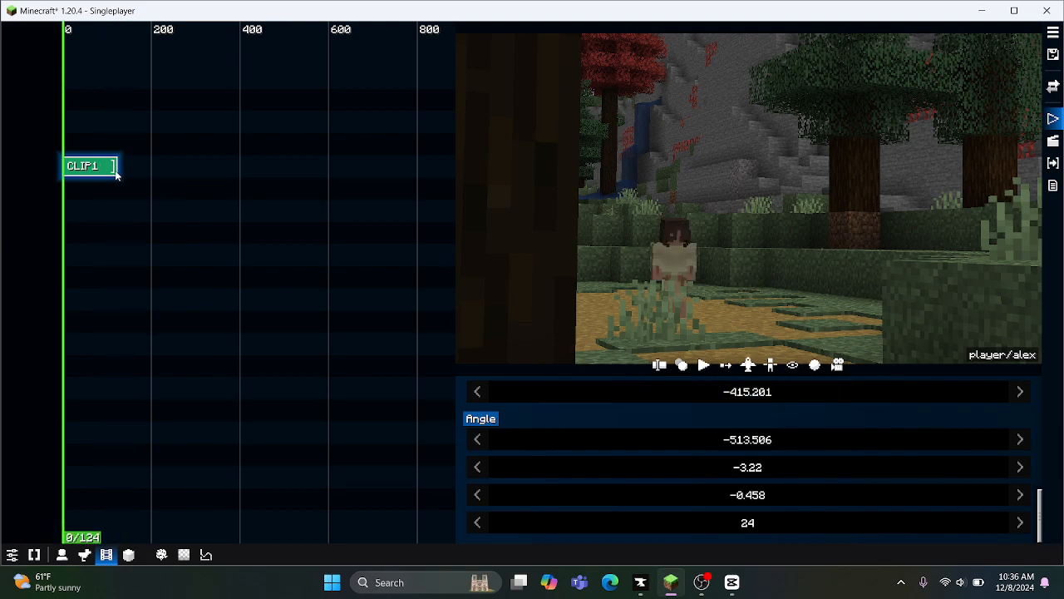
{"action": "left_click_drag", "start_coordinate": [92, 195], "coordinate": [116, 201]}
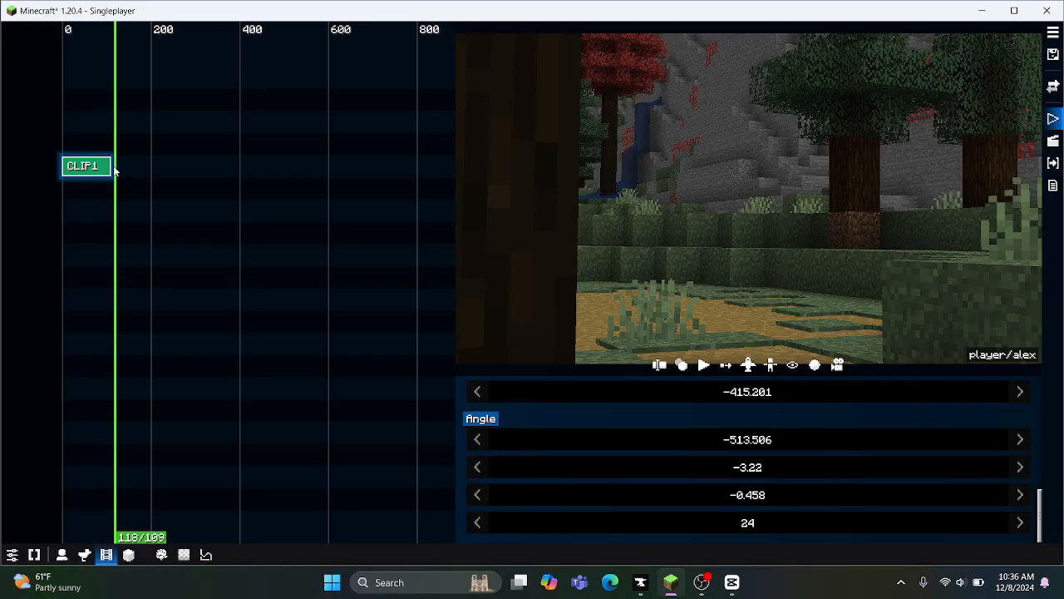
{"action": "key", "text": "Escape"}
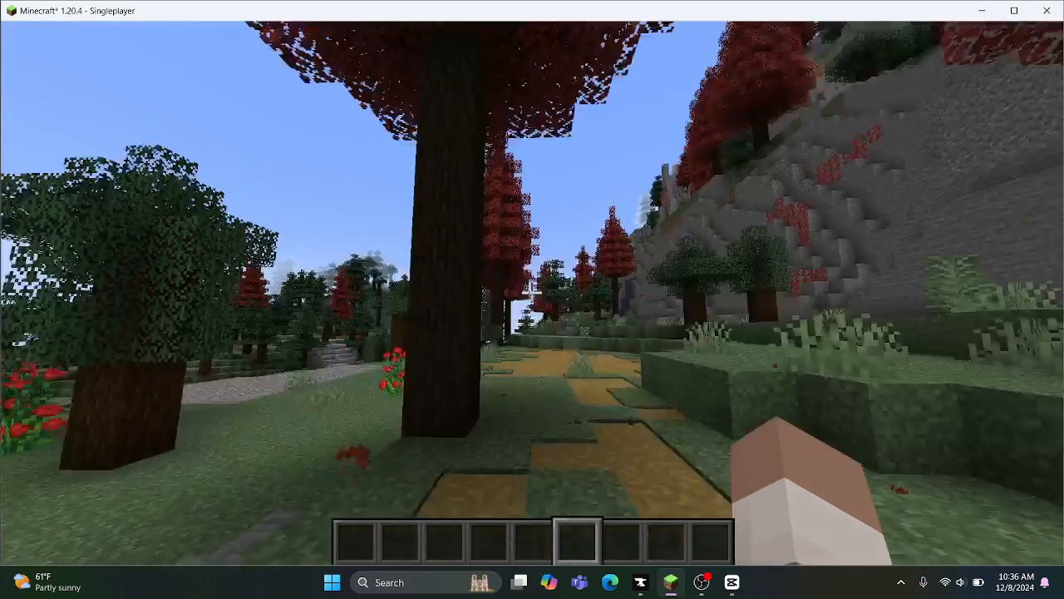
{"action": "key", "text": "0"}
{"action": "scroll", "coordinate": [138, 239], "scroll_direction": "down", "scroll_amount": 1}
{"action": "scroll", "coordinate": [145, 280], "scroll_direction": "up", "scroll_amount": 1}
{"action": "scroll", "coordinate": [134, 264], "scroll_direction": "up", "scroll_amount": 3}
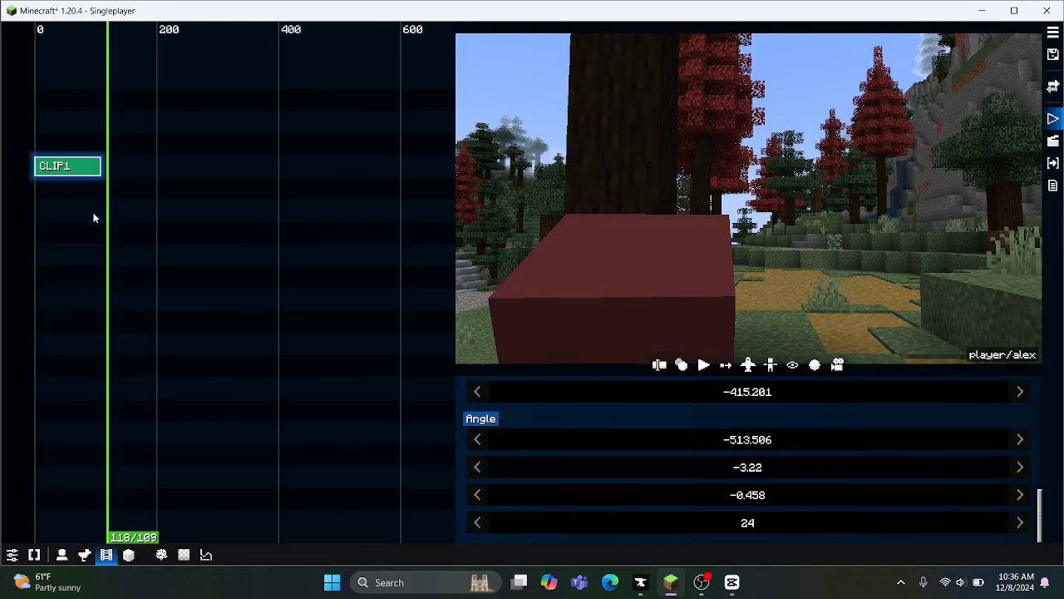
Step: Add a Dolly clip at tick 108 right after CLIP1 and extend its duration to 148 ticks
{"action": "left_click_drag", "start_coordinate": [107, 161], "coordinate": [102, 166]}
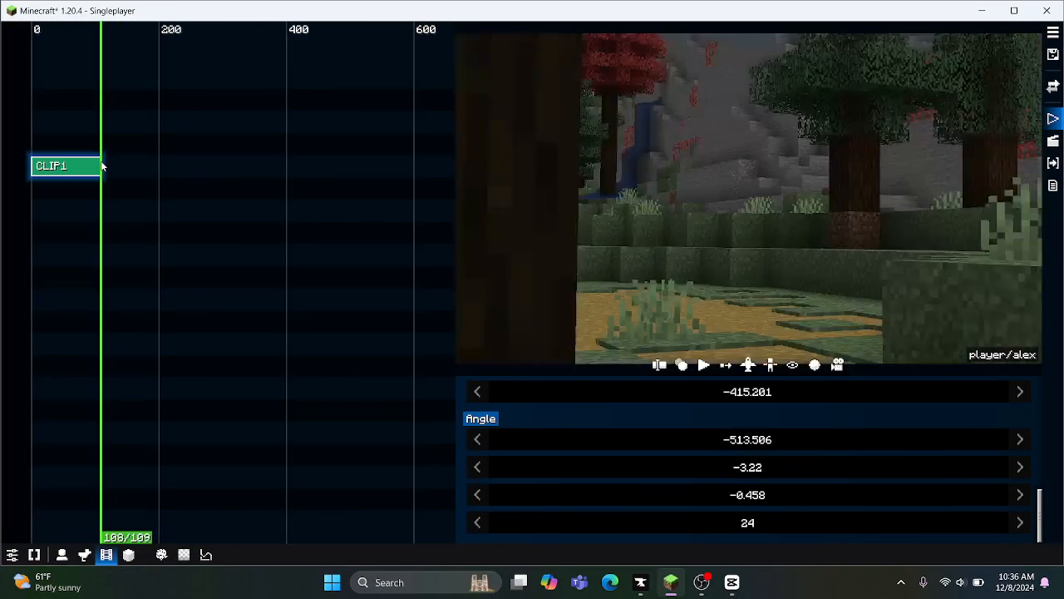
{"action": "right_click", "coordinate": [102, 166]}
{"action": "left_click", "coordinate": [116, 172]}
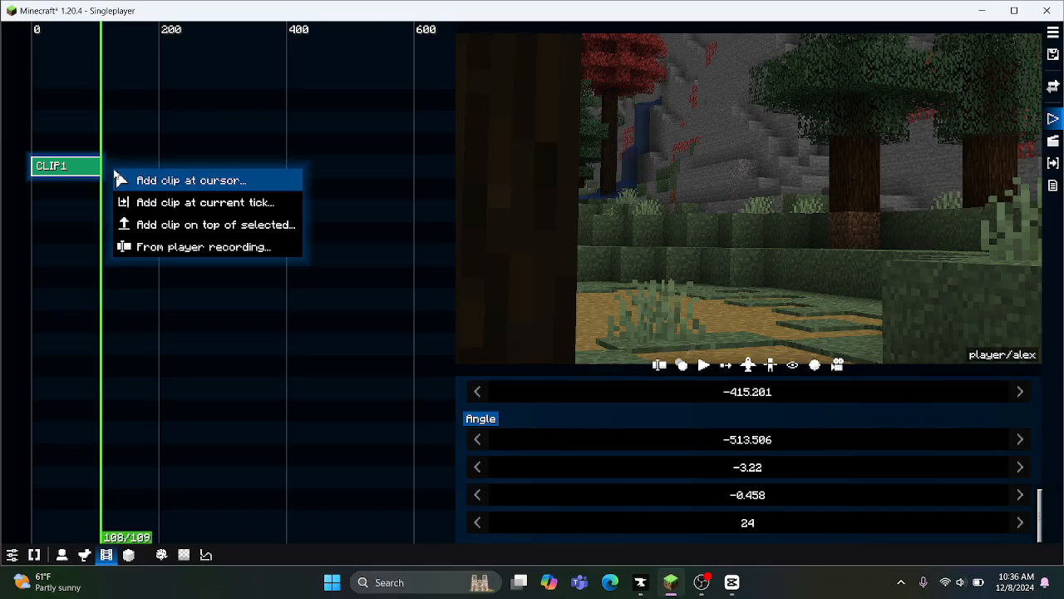
{"action": "left_click", "coordinate": [184, 192]}
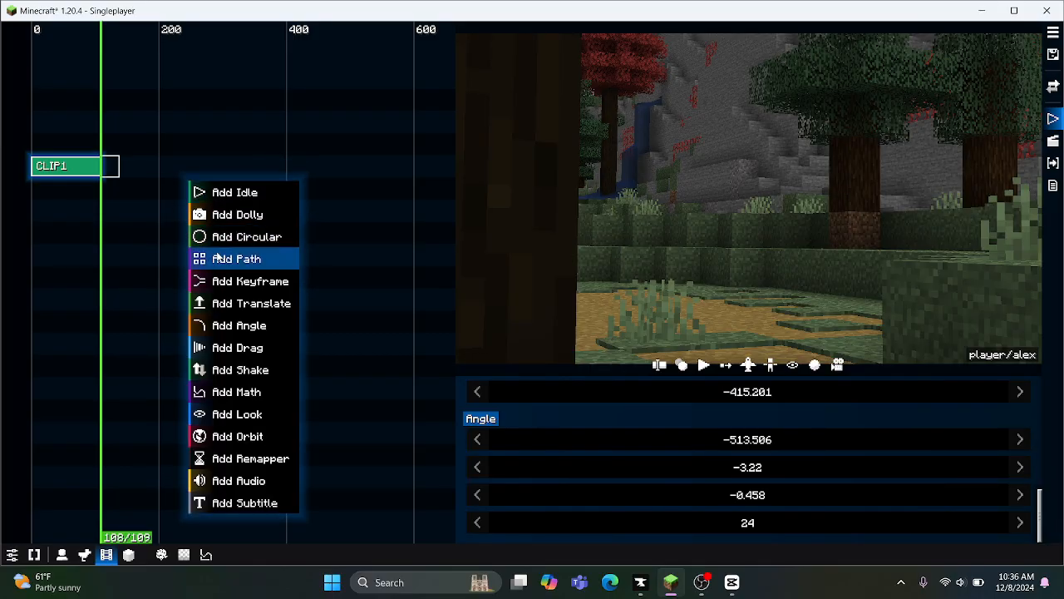
{"action": "left_click", "coordinate": [232, 218]}
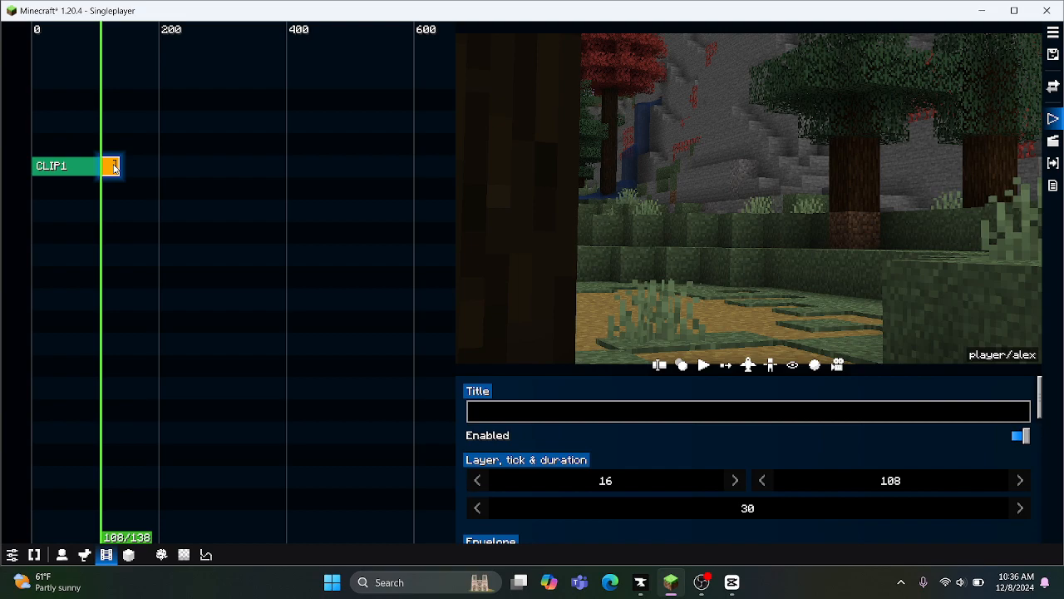
{"action": "scroll", "coordinate": [378, 345], "scroll_direction": "down", "scroll_amount": 2}
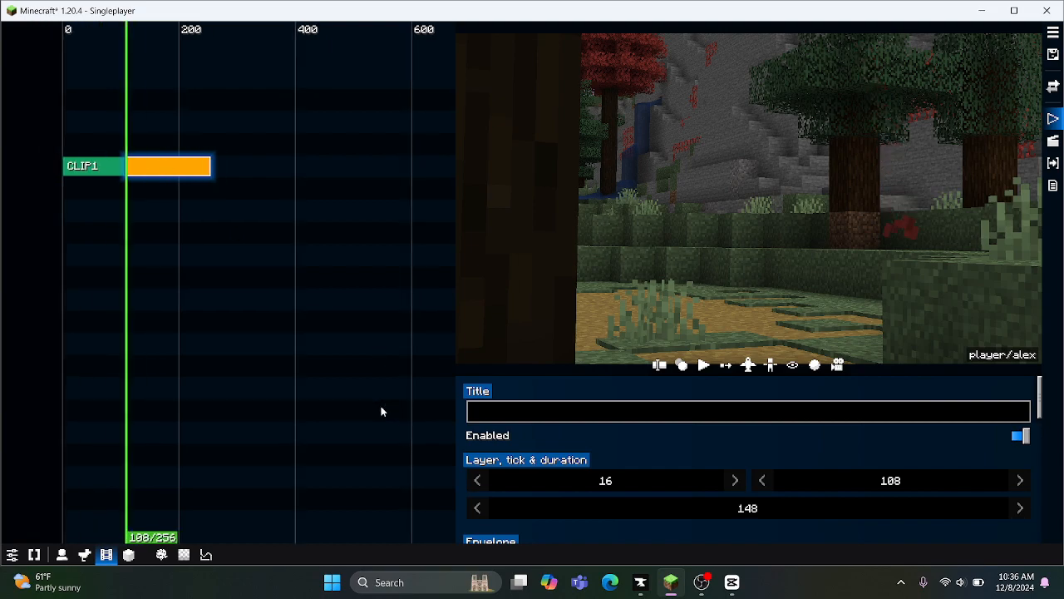
Step: Go to tick 157 in the Dolly clip and fly its camera close to the red-haired character on the path
{"action": "left_click_drag", "start_coordinate": [202, 251], "coordinate": [177, 271]}
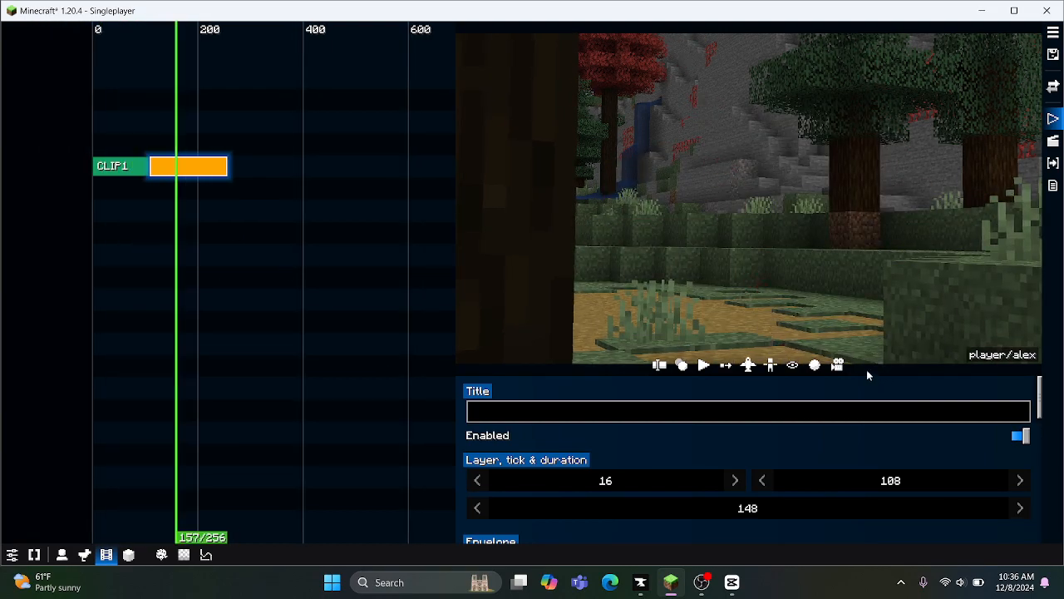
{"action": "left_click", "coordinate": [748, 366]}
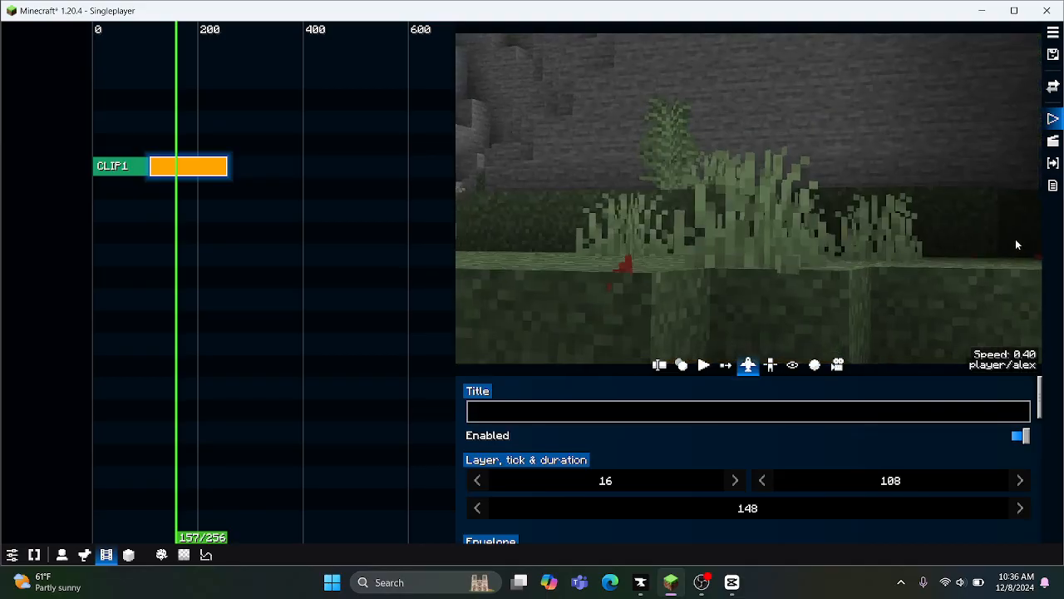
{"action": "left_click_drag", "start_coordinate": [687, 260], "coordinate": [688, 235]}
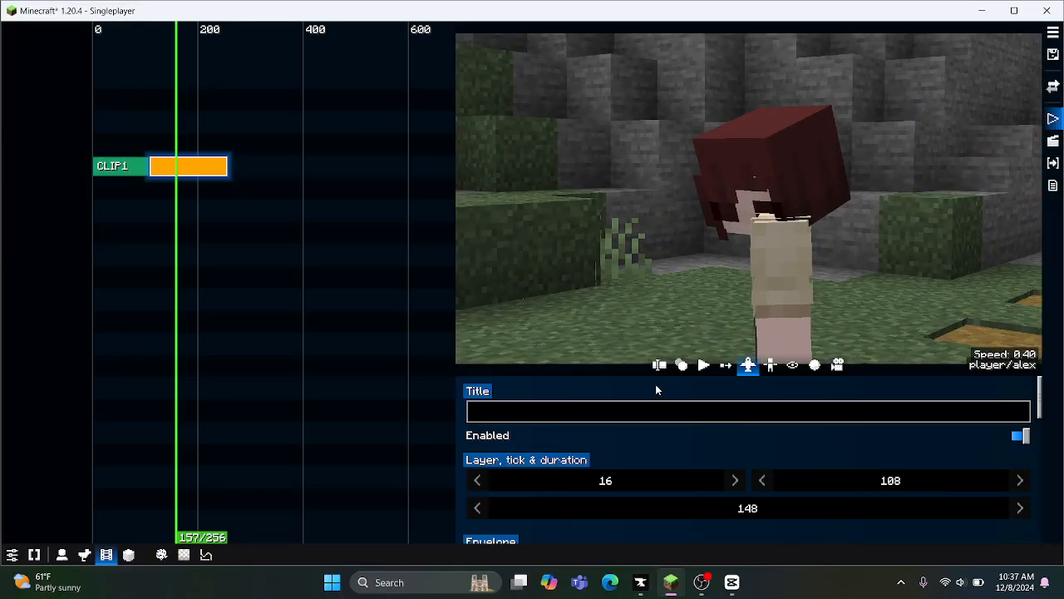
{"action": "left_click", "coordinate": [682, 365]}
{"action": "right_click", "coordinate": [188, 102]}
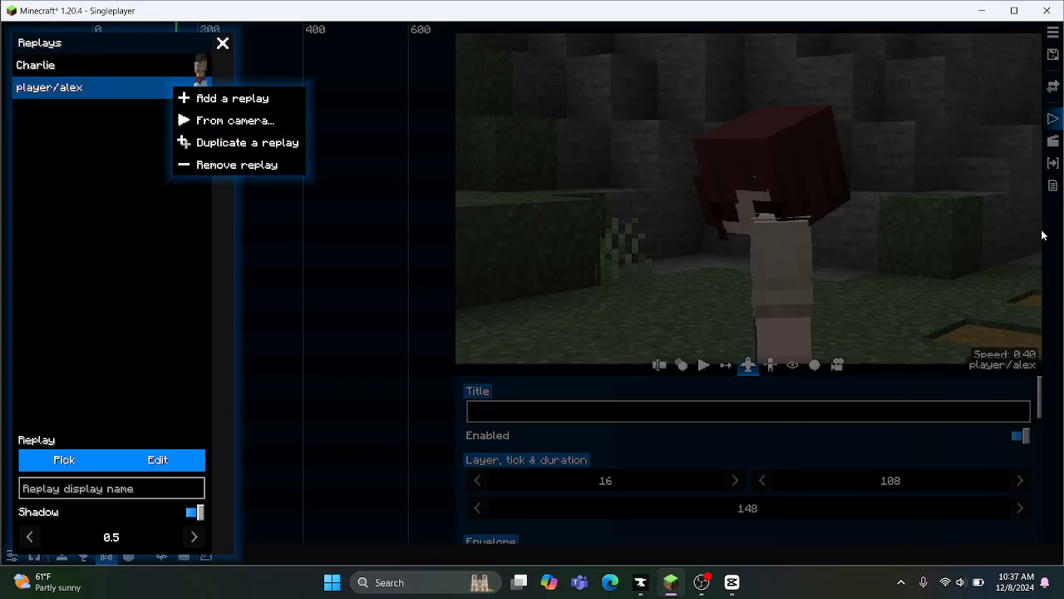
{"action": "left_click", "coordinate": [875, 189]}
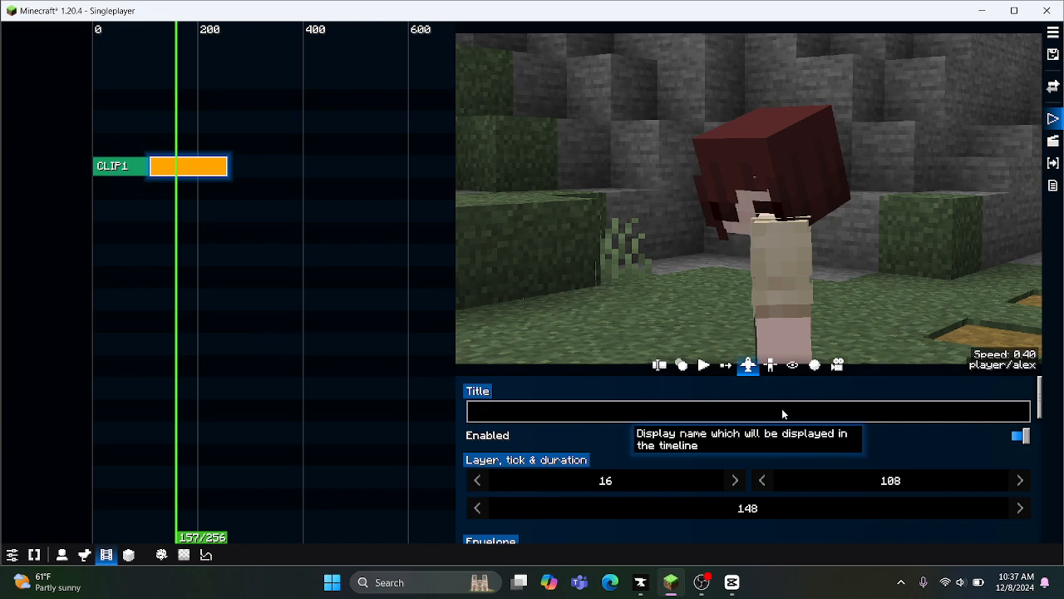
Step: Move the Dolly clip's camera low over the path, facing the mossy block by the stone cliff, and end camera flight
{"action": "left_click_drag", "start_coordinate": [766, 182], "coordinate": [603, 149]}
{"action": "key", "text": "s"}
{"action": "key", "text": "w"}
{"action": "key", "text": "d"}
{"action": "key", "text": "shift"}
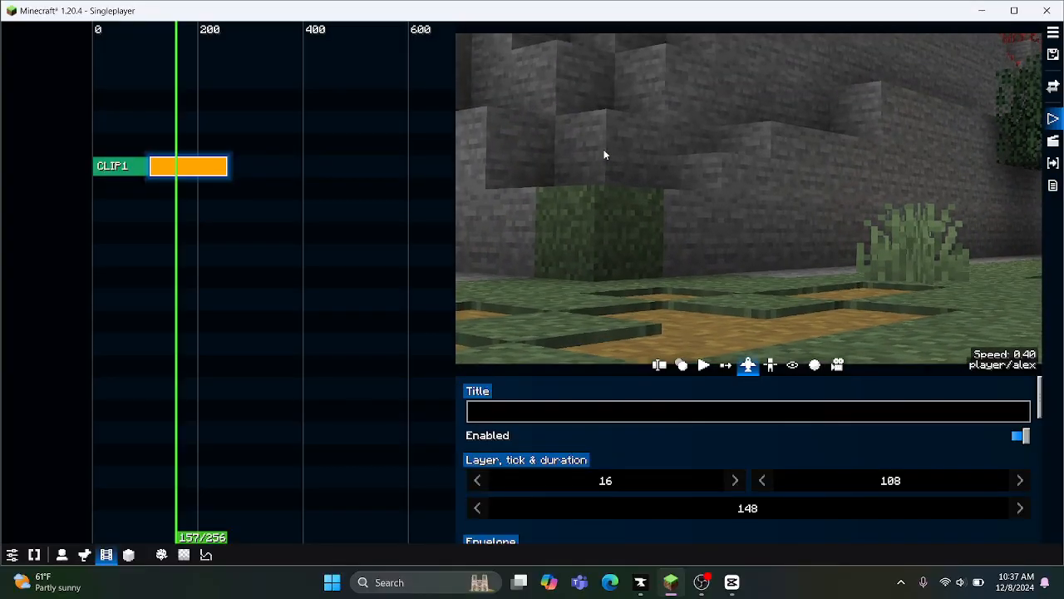
{"action": "left_click", "coordinate": [753, 369]}
Step: Play the film from tick 101 to review the cut from CLIP1 to the Dolly clip
{"action": "scroll", "coordinate": [712, 515], "scroll_direction": "down", "scroll_amount": 10}
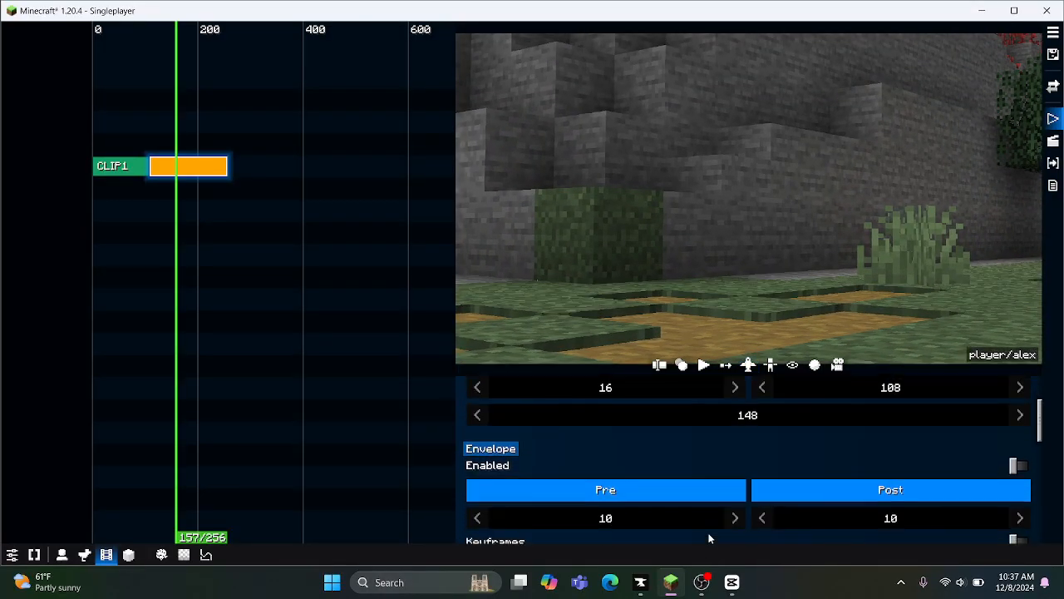
{"action": "left_click", "coordinate": [183, 226]}
{"action": "left_click_drag", "start_coordinate": [183, 227], "coordinate": [148, 239]}
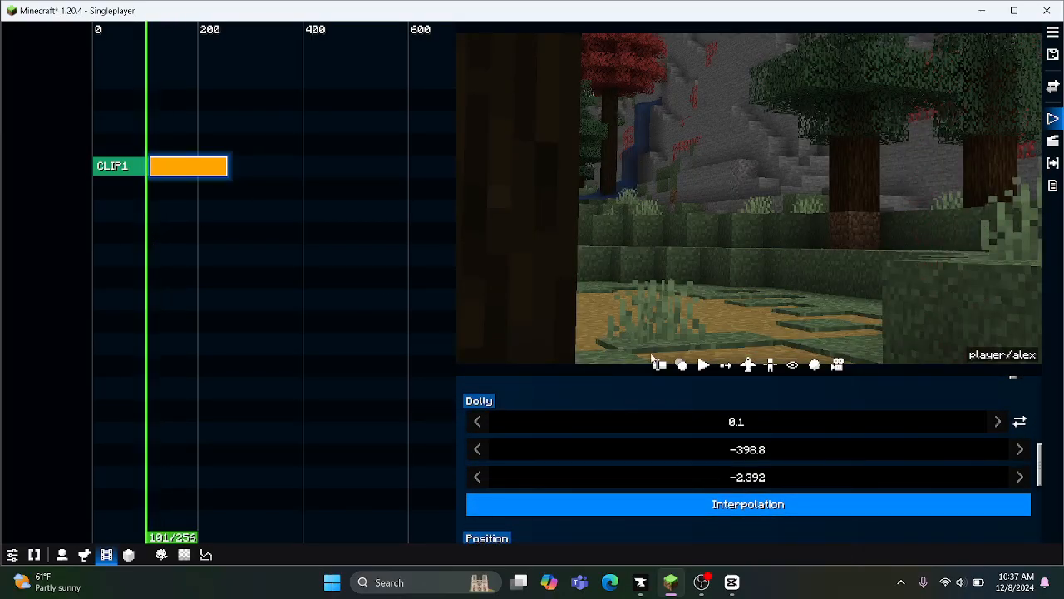
{"action": "left_click", "coordinate": [703, 365]}
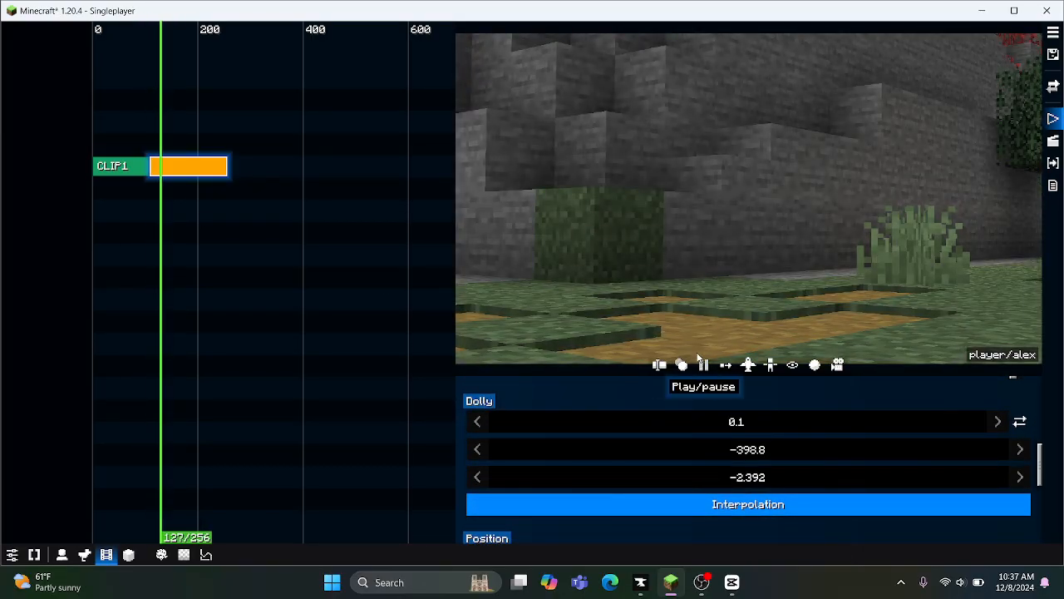
{"action": "left_click", "coordinate": [703, 365]}
Step: Look over the Dolly clip's settings and save the Teaching film
{"action": "scroll", "coordinate": [632, 455], "scroll_direction": "down", "scroll_amount": 5}
{"action": "scroll", "coordinate": [636, 454], "scroll_direction": "down", "scroll_amount": 1}
{"action": "scroll", "coordinate": [675, 449], "scroll_direction": "up", "scroll_amount": 6}
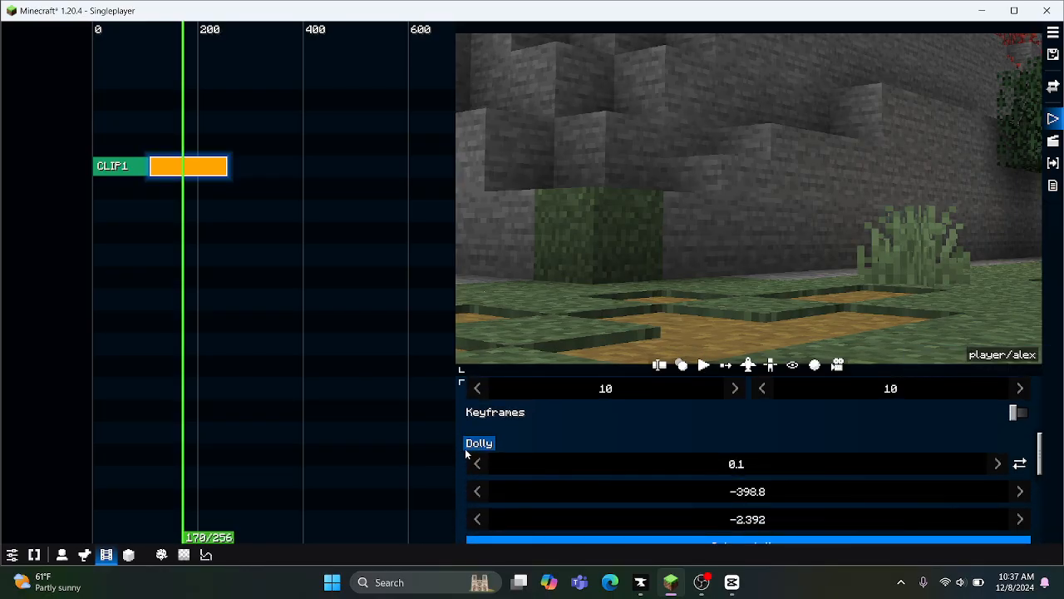
{"action": "key", "text": "ctrl+s"}
Step: Examine the Dolly clip's duration, envelope and dolly distance and angle settings
{"action": "scroll", "coordinate": [632, 469], "scroll_direction": "up", "scroll_amount": 5}
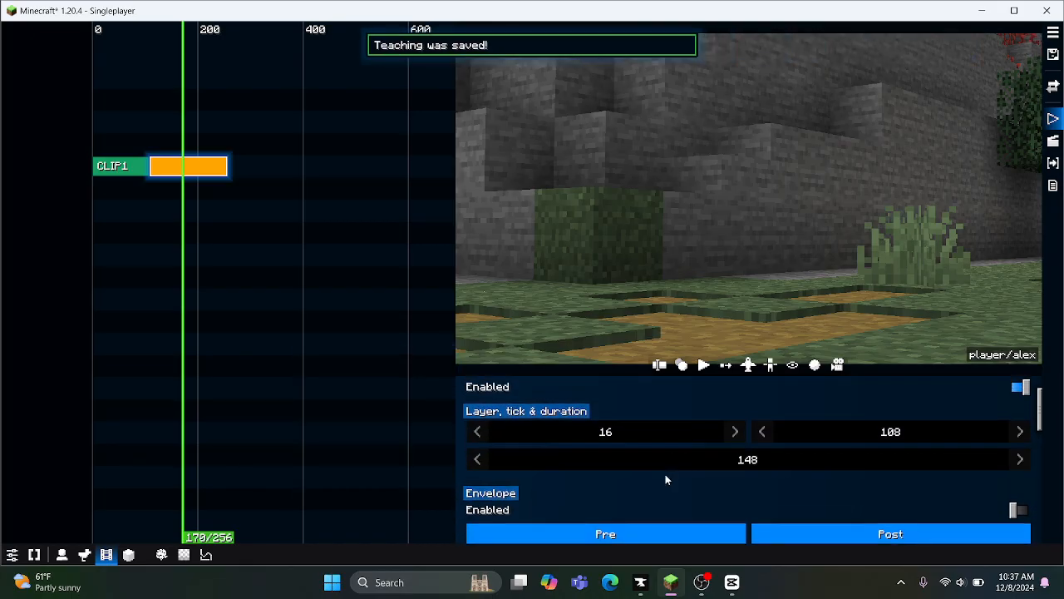
{"action": "scroll", "coordinate": [657, 472], "scroll_direction": "down", "scroll_amount": 3}
{"action": "scroll", "coordinate": [651, 475], "scroll_direction": "up", "scroll_amount": 3}
{"action": "scroll", "coordinate": [652, 474], "scroll_direction": "up", "scroll_amount": 1}
{"action": "scroll", "coordinate": [635, 459], "scroll_direction": "down", "scroll_amount": 6}
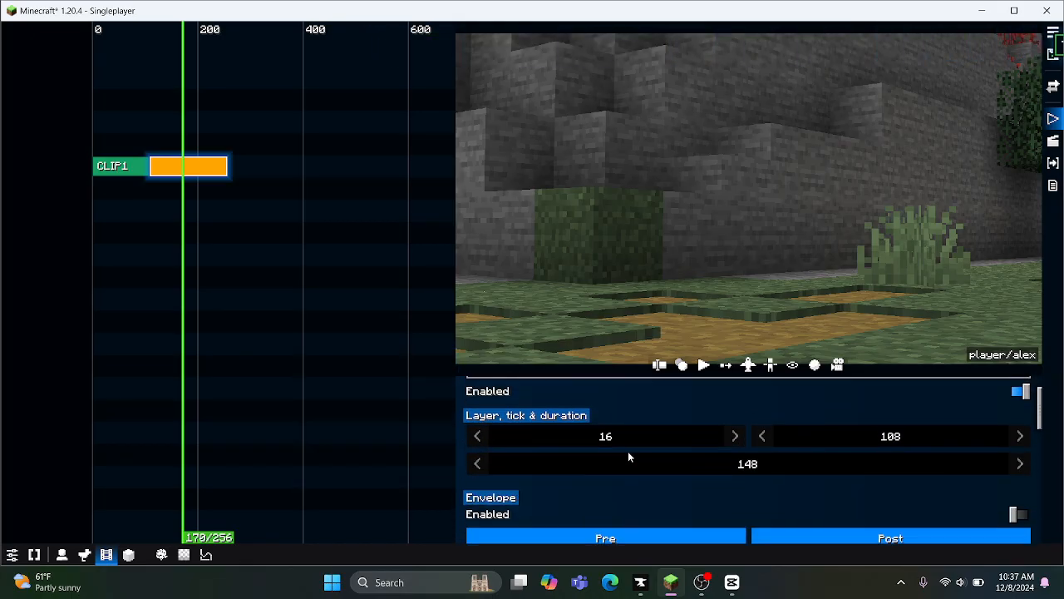
{"action": "scroll", "coordinate": [618, 440], "scroll_direction": "up", "scroll_amount": 1}
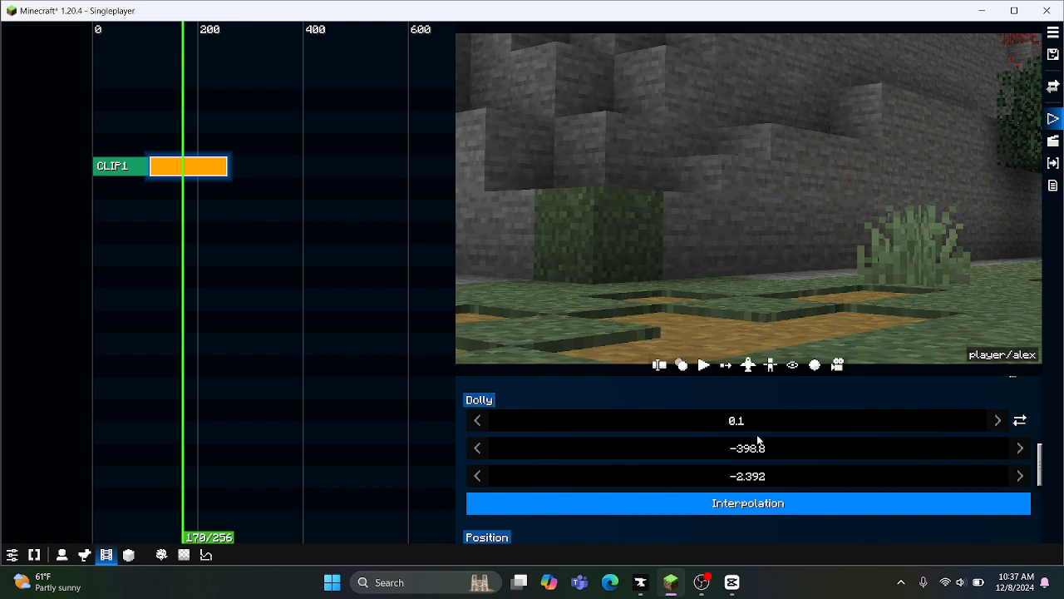
Step: Set the Dolly clip's travel distance to -2.4, play the shot, and return the playhead to tick 115
{"action": "mouse_move", "coordinate": [768, 423]}
{"action": "left_mouse_down"}
{"action": "mouse_move", "coordinate": [742, 422]}
{"action": "mouse_move", "coordinate": [755, 421]}
{"action": "left_mouse_up"}
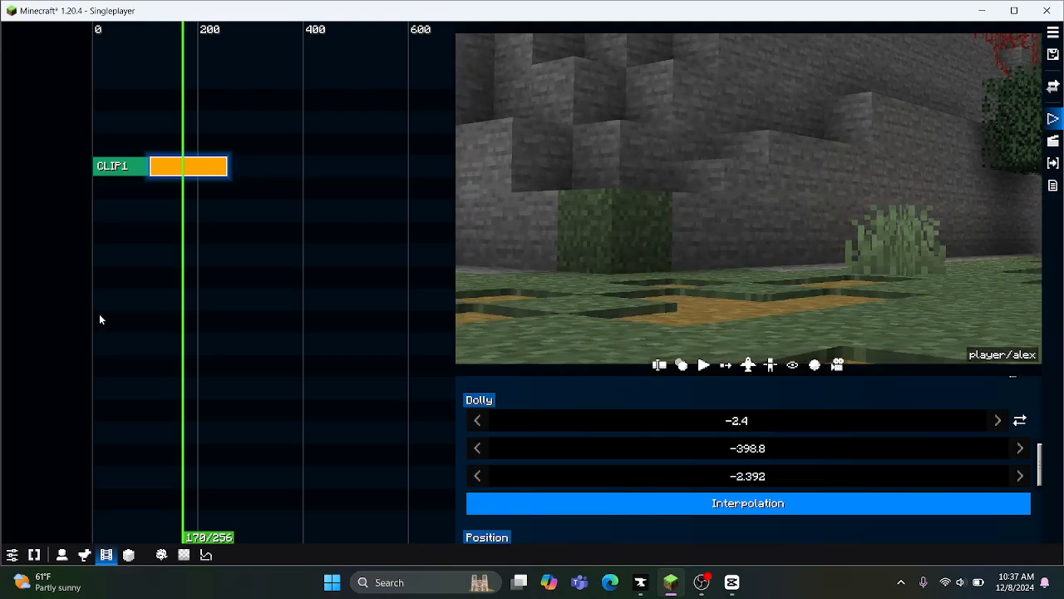
{"action": "left_click_drag", "start_coordinate": [174, 230], "coordinate": [149, 245]}
{"action": "left_click", "coordinate": [704, 365]}
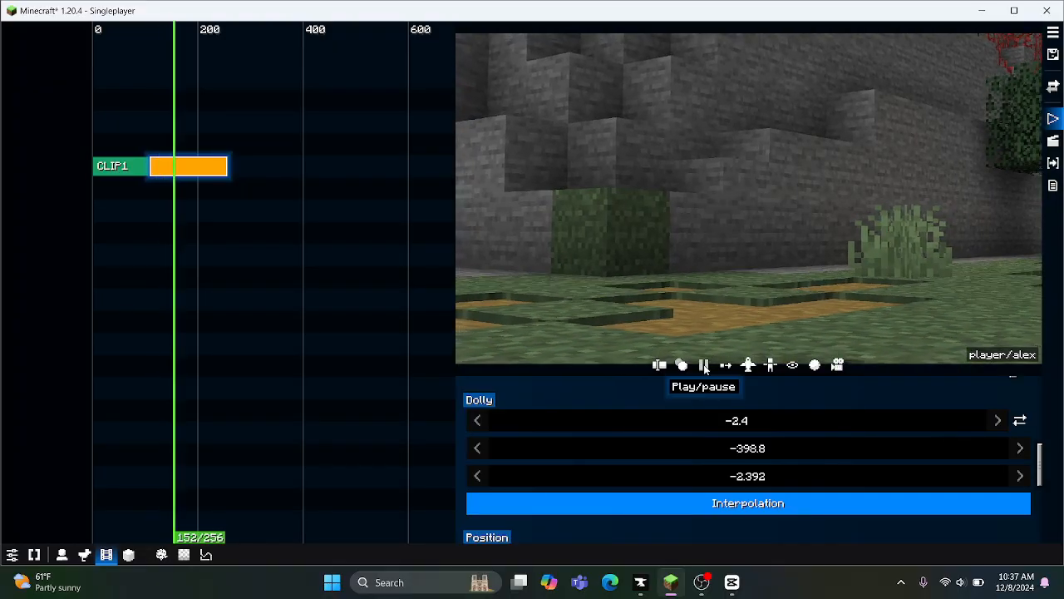
{"action": "left_click_drag", "start_coordinate": [172, 418], "coordinate": [155, 430]}
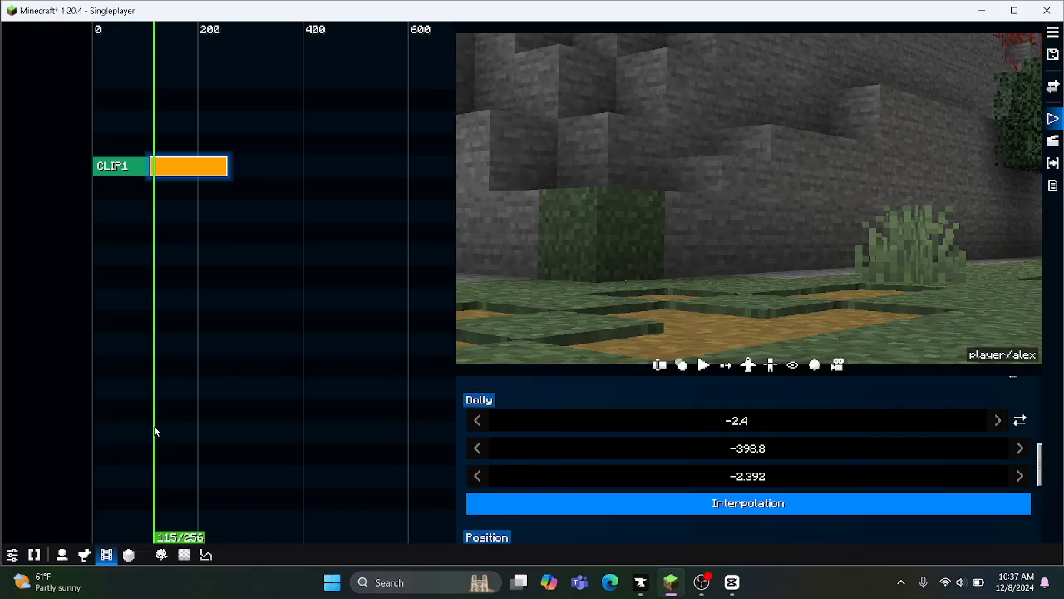
Step: Set the Dolly clip's travel distance to 0.35 and preview the shot from tick 130
{"action": "left_click_drag", "start_coordinate": [739, 430], "coordinate": [753, 433]}
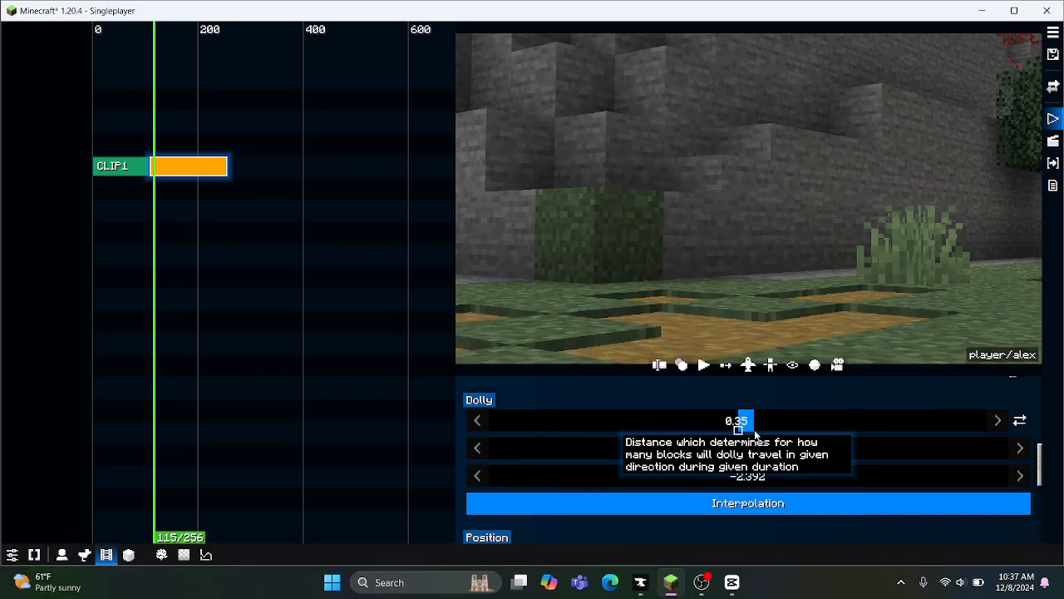
{"action": "left_click", "coordinate": [162, 322]}
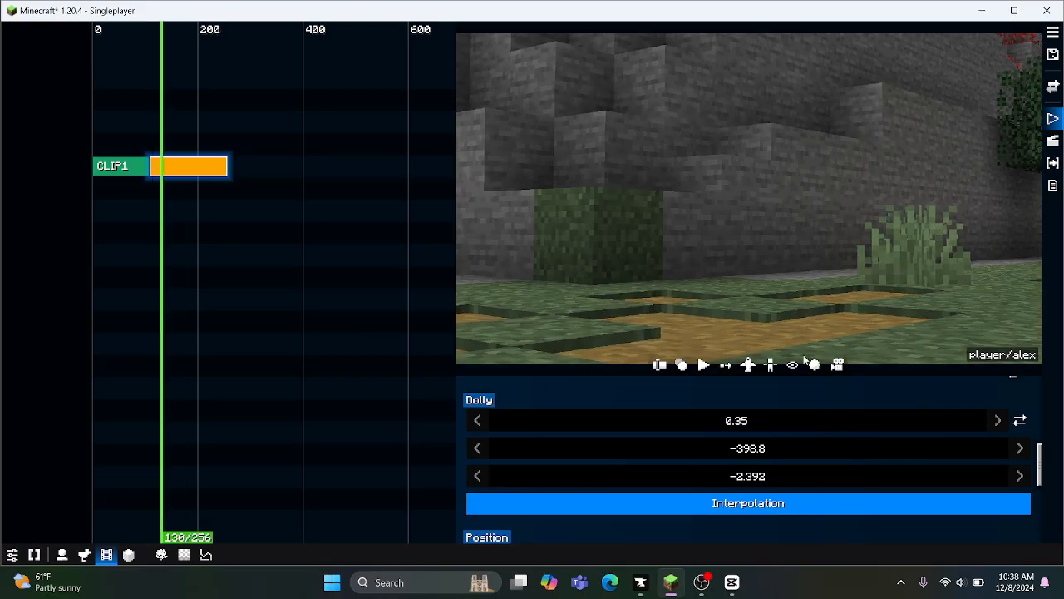
{"action": "left_click", "coordinate": [709, 366]}
{"action": "left_click", "coordinate": [710, 366]}
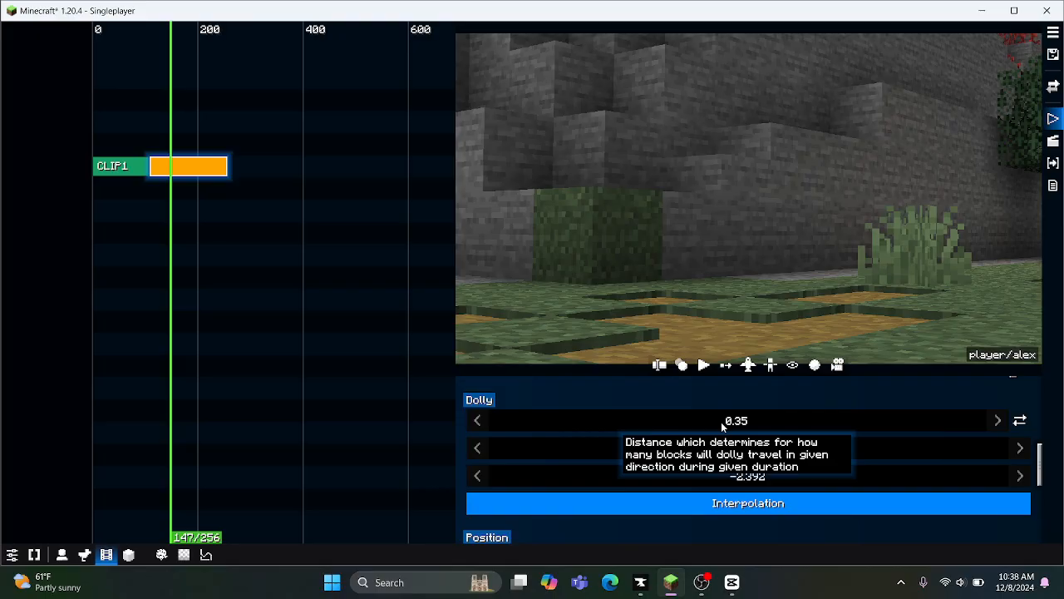
Step: Set the Dolly clip's travel distance to 0.85, play the shot, and return the playhead to tick 141
{"action": "left_click_drag", "start_coordinate": [721, 424], "coordinate": [727, 424]}
{"action": "left_click", "coordinate": [703, 365]}
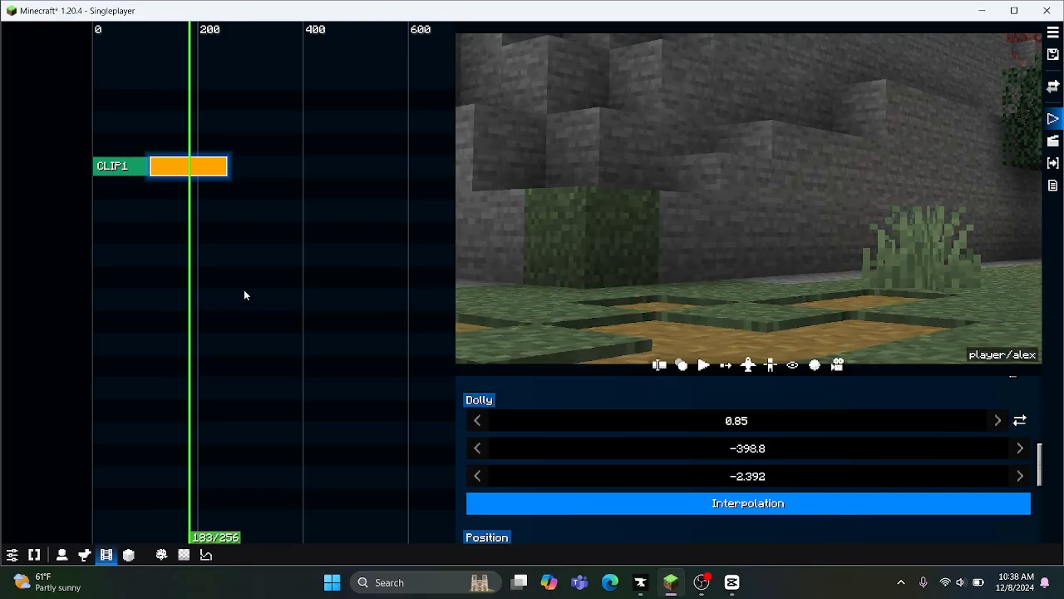
{"action": "left_click", "coordinate": [167, 336]}
Step: Title the Dolly clip CLIP2
{"action": "scroll", "coordinate": [768, 477], "scroll_direction": "down", "scroll_amount": 3}
{"action": "scroll", "coordinate": [763, 468], "scroll_direction": "up", "scroll_amount": 3}
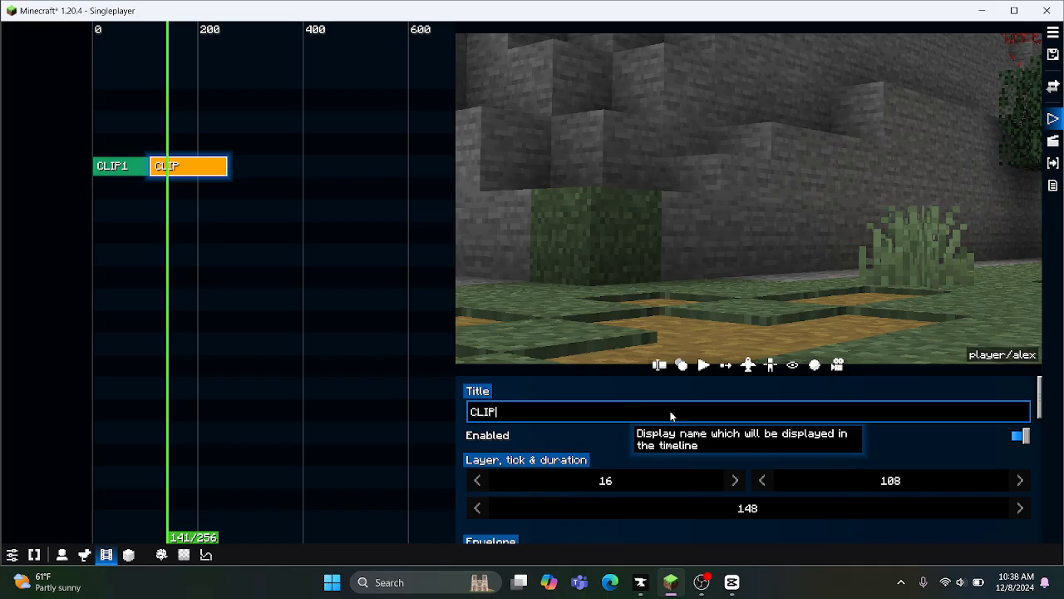
{"action": "type", "text": "2"}
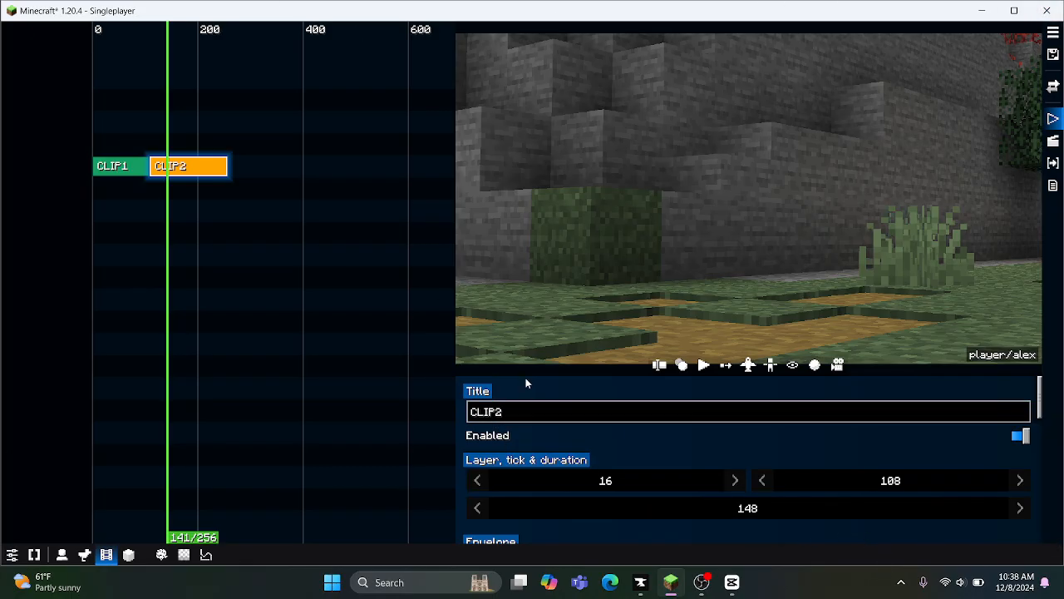
Step: Walk the player to the start of the path in the world and select Charlie's replay in the film
{"action": "key", "text": "Escape"}
{"action": "key", "text": "w"}
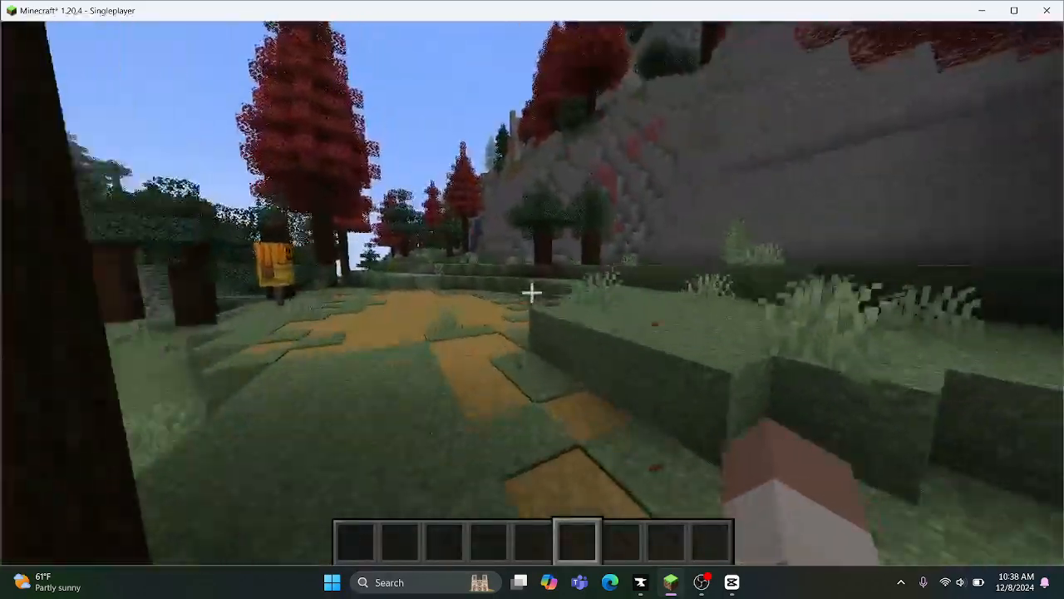
{"action": "key", "text": "w"}
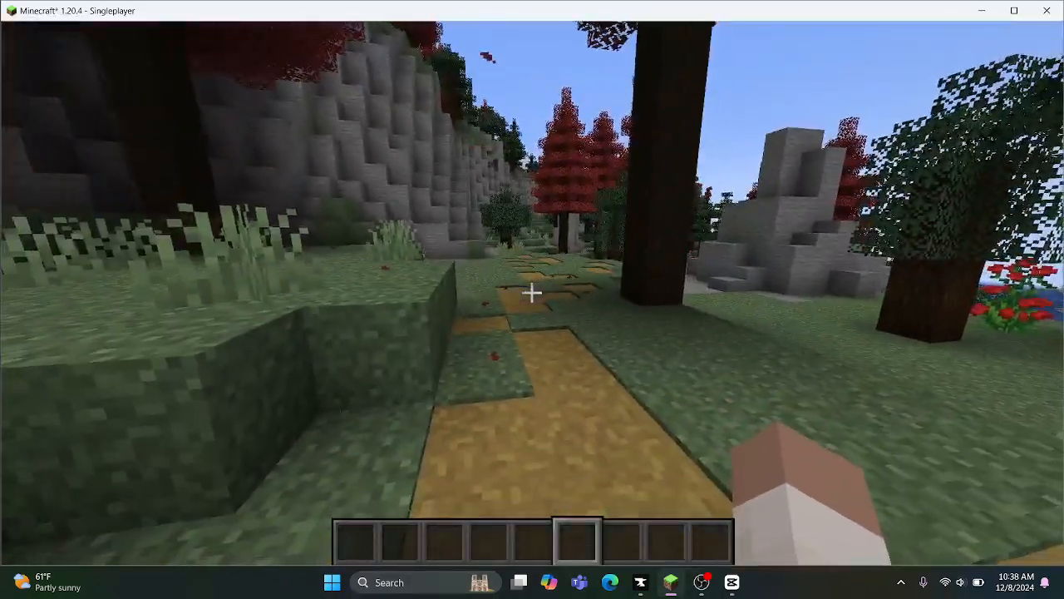
{"action": "key", "text": "0"}
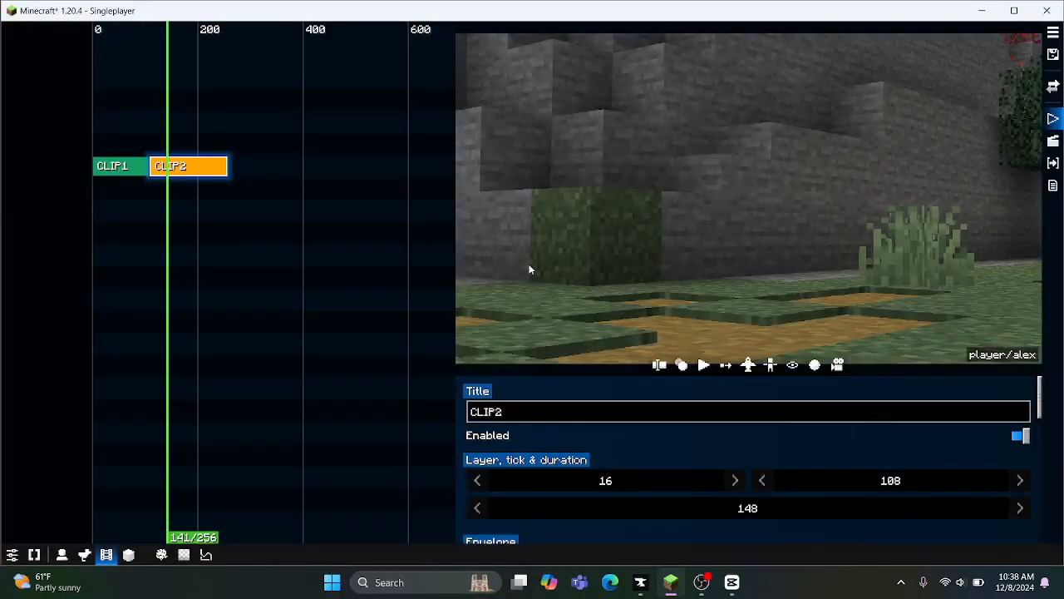
{"action": "left_click", "coordinate": [660, 369]}
{"action": "left_click", "coordinate": [124, 70]}
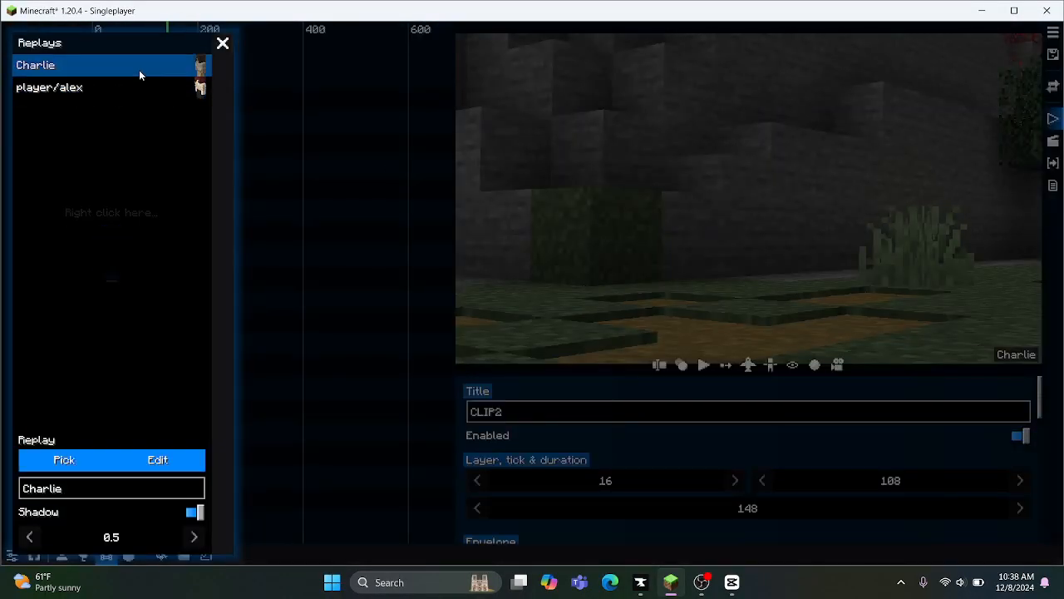
Step: Put a Wooden Sword in the second hotbar slot, hold it, and clear the picked block from the hotbar
{"action": "key", "text": "Escape"}
{"action": "key", "text": "e"}
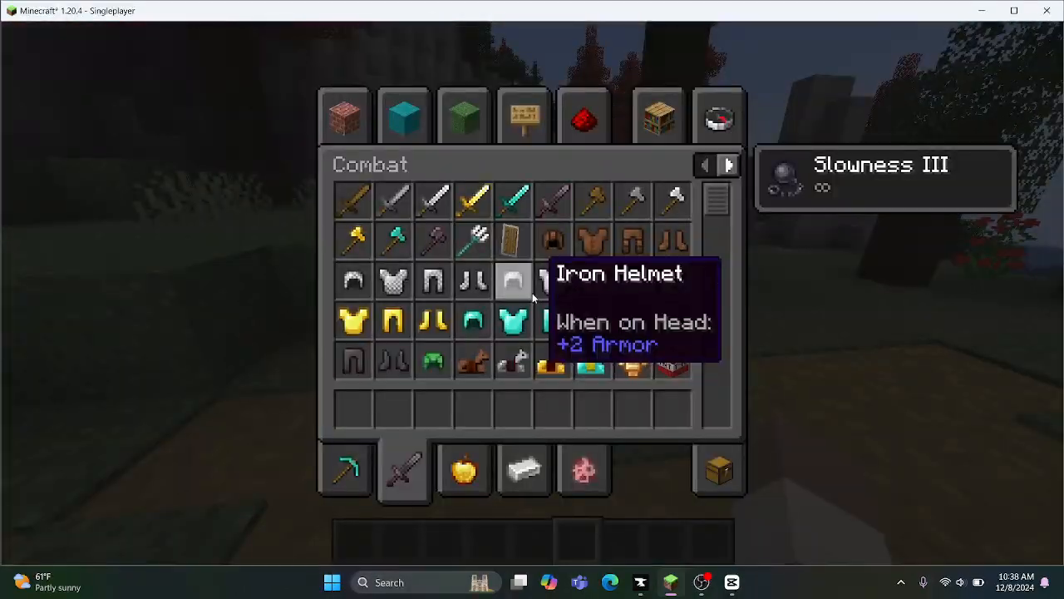
{"action": "key", "text": "e"}
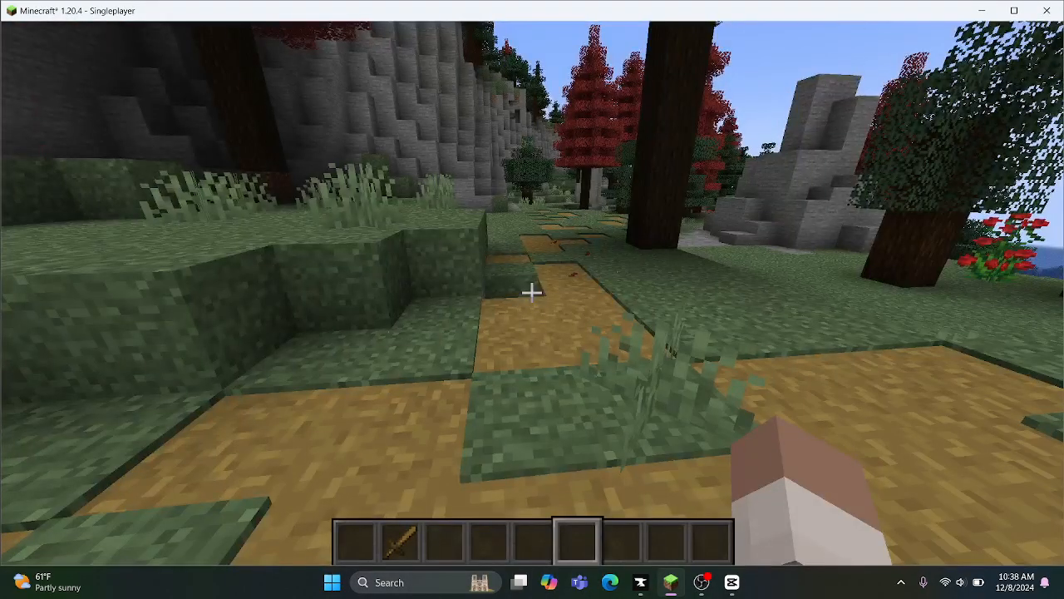
{"action": "middle_click", "coordinate": [532, 291]}
{"action": "key", "text": "2"}
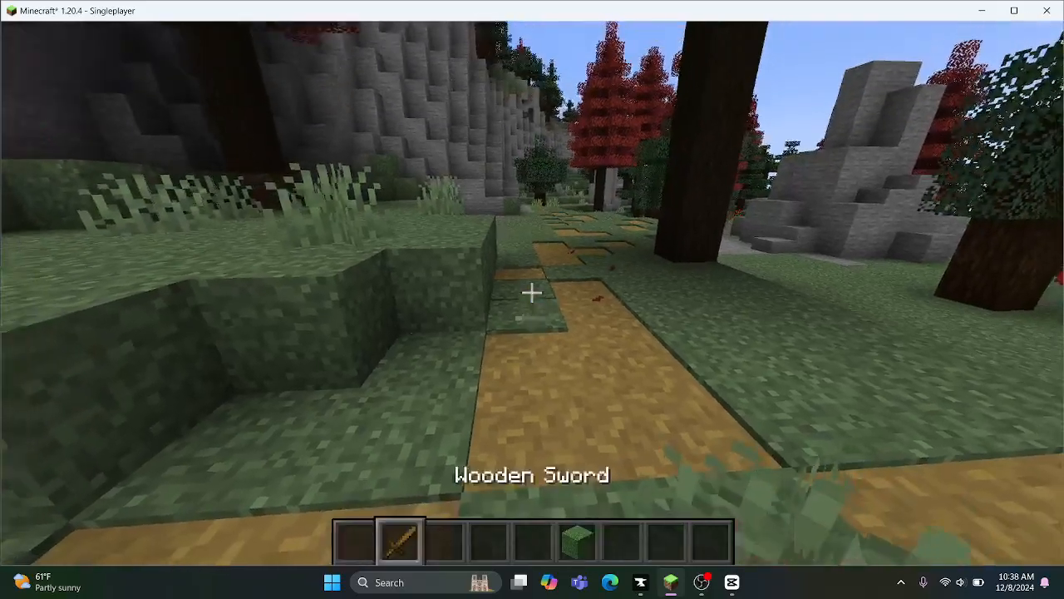
{"action": "key", "text": "e"}
{"action": "left_click", "coordinate": [567, 389]}
{"action": "key", "text": "e"}
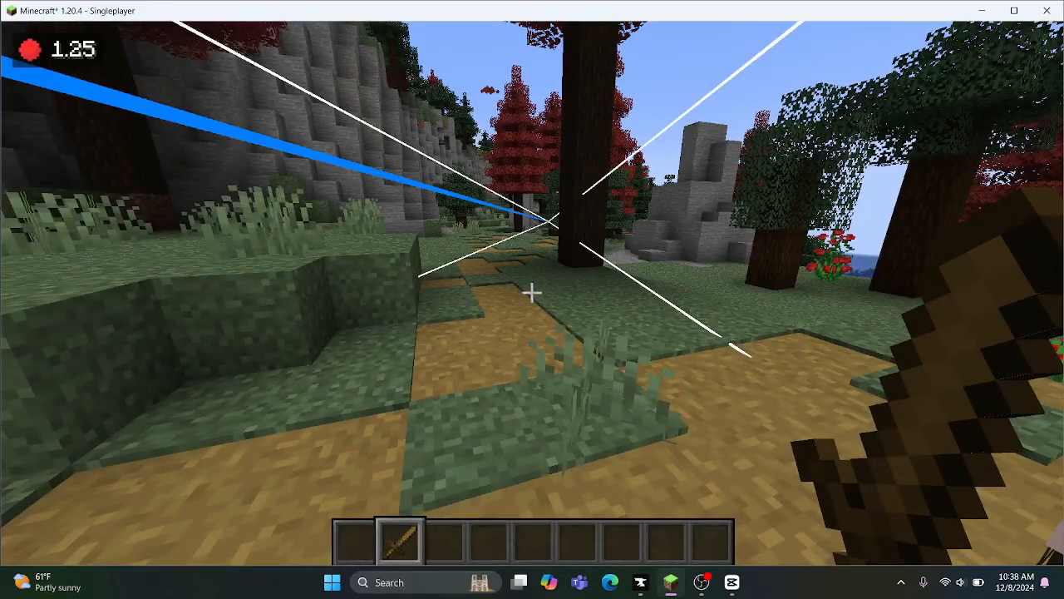
Step: Record Charlie walking the path with the Wooden Sword past the mossy block, looking around beside the stone cliff, and end the recording
{"action": "key", "text": "w"}
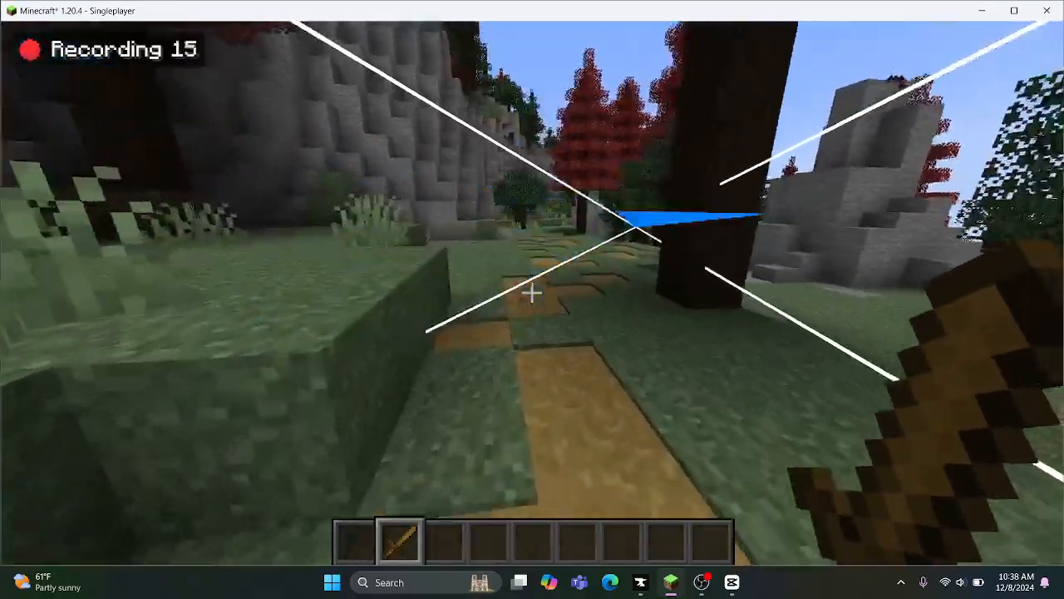
{"action": "key", "text": "w"}
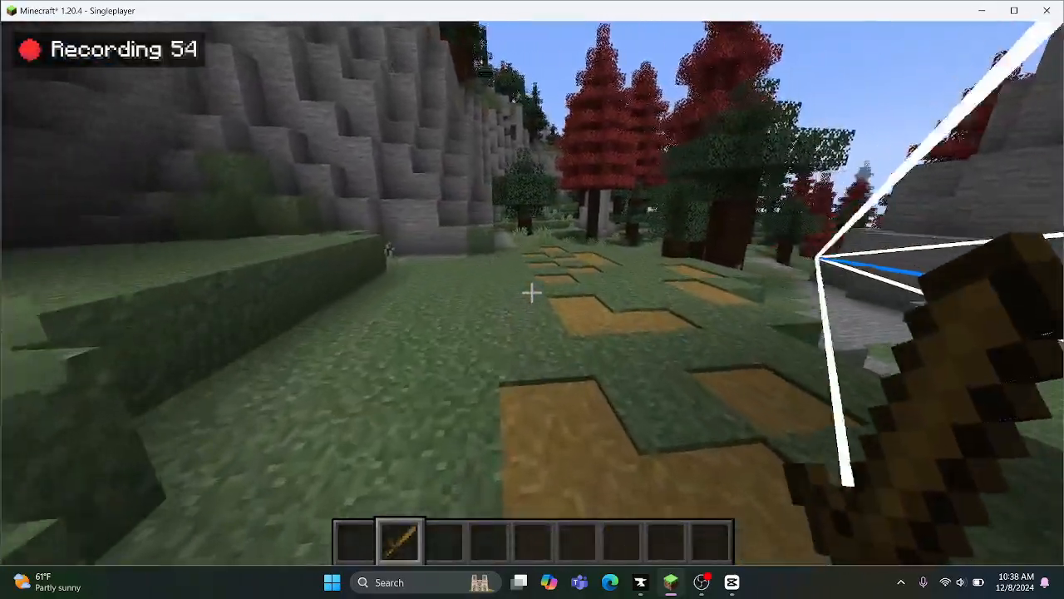
{"action": "key", "text": "w"}
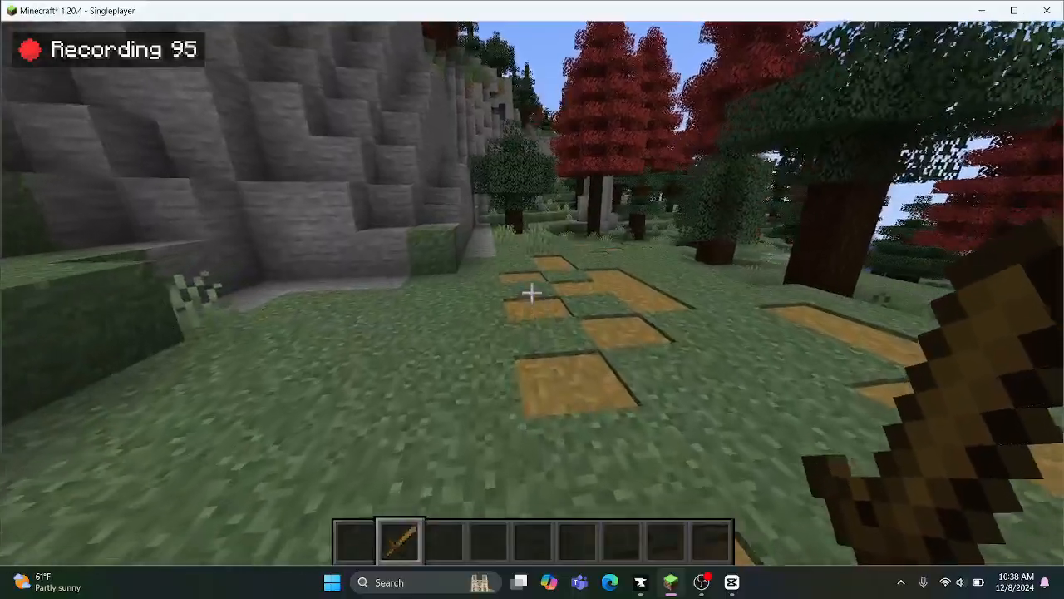
{"action": "key", "text": "w"}
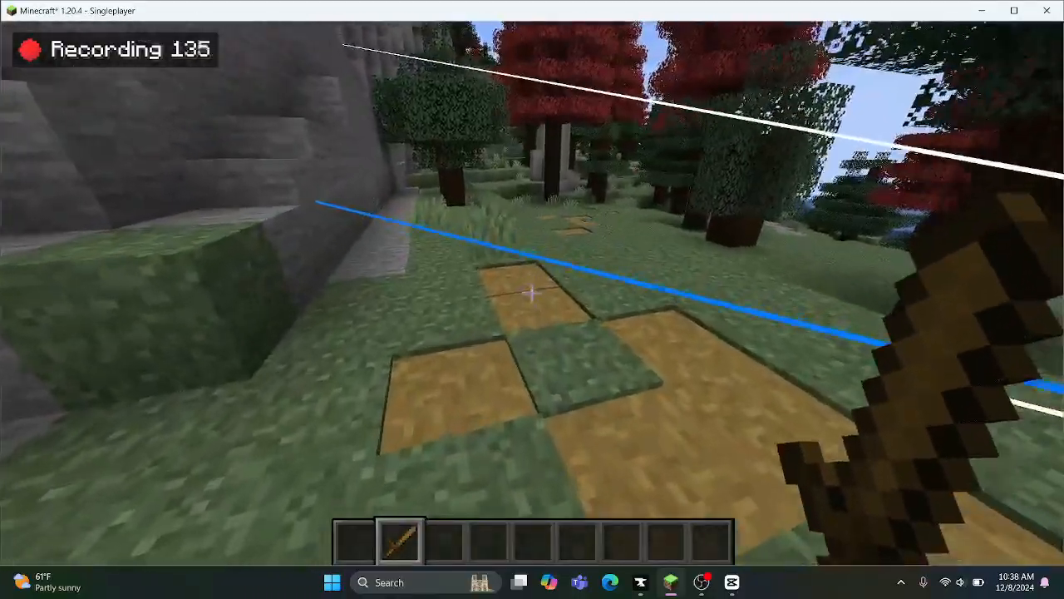
{"action": "key", "text": "w"}
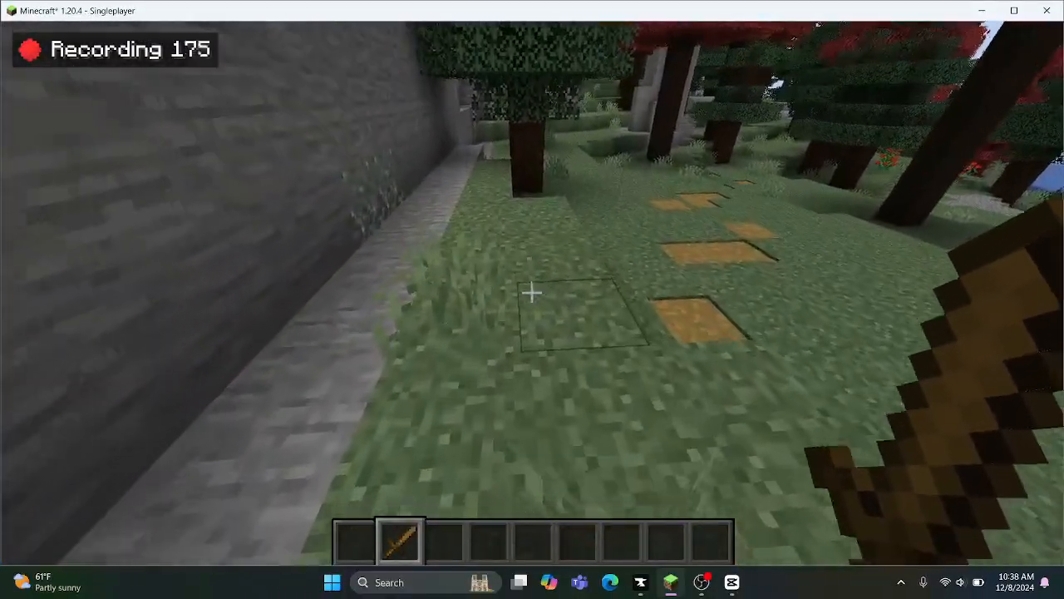
{"action": "key", "text": "w"}
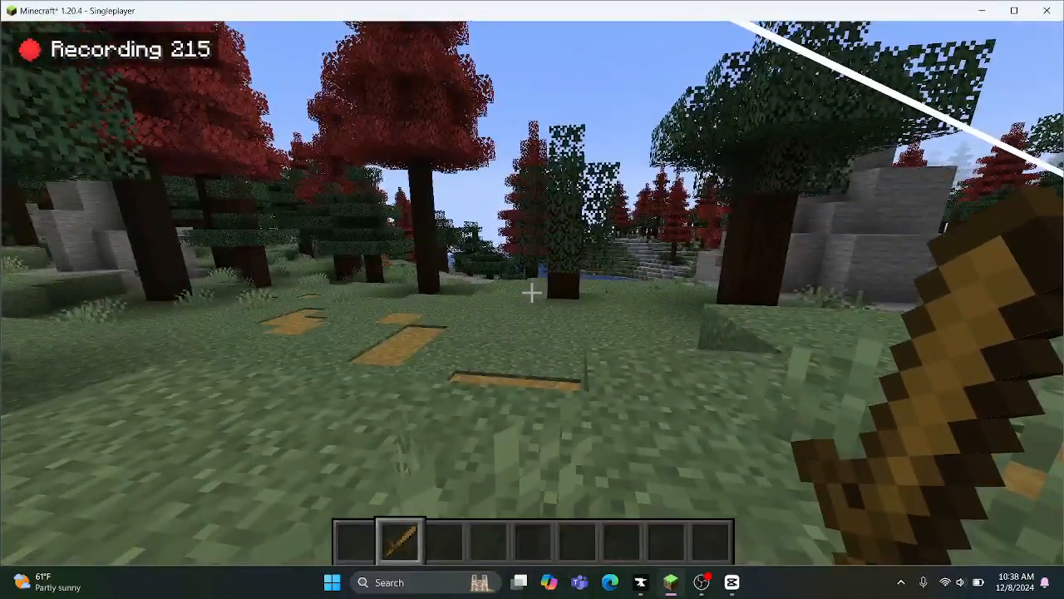
{"action": "key", "text": "w"}
{"action": "key", "text": "0"}
{"action": "key", "text": "Escape"}
Step: Return to the path's start, record a new, longer take of Charlie walking to the cliff with the sword, and scrub CLIP2 to tick 145
{"action": "key", "text": "w"}
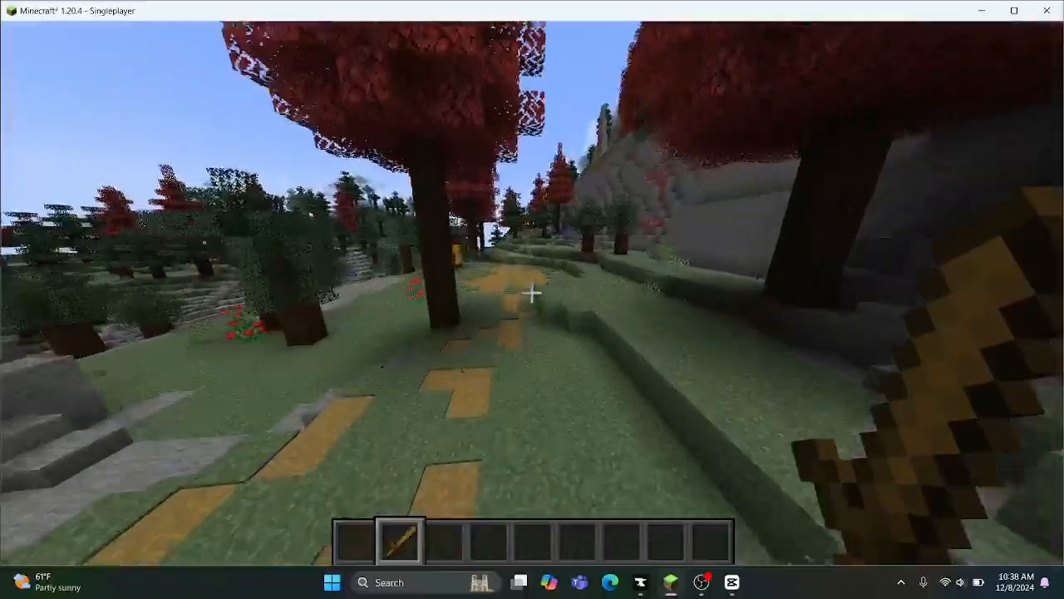
{"action": "key", "text": "w"}
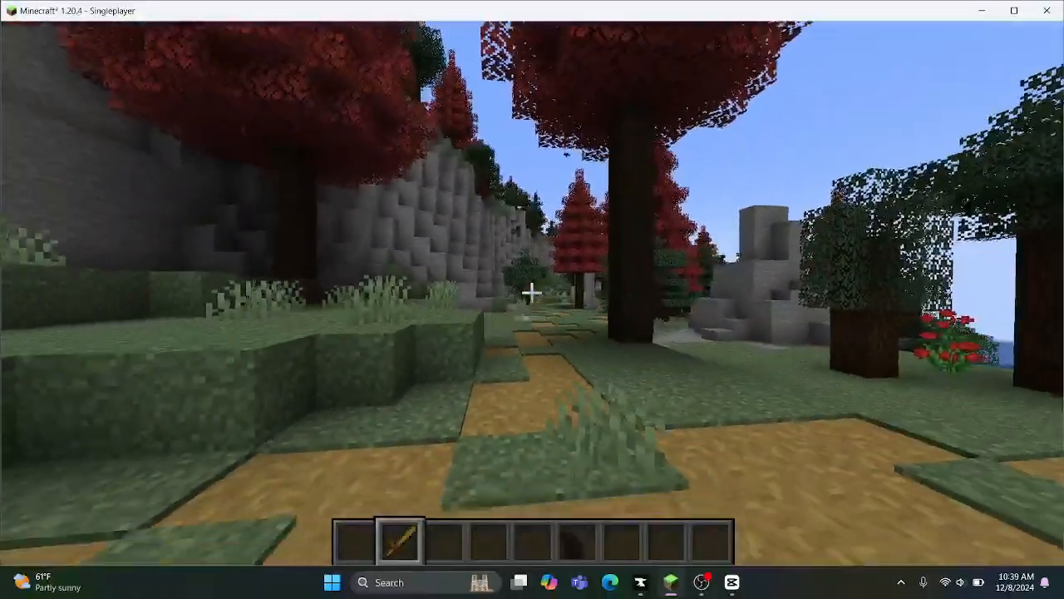
{"action": "key", "text": "w"}
{"action": "key", "text": "w"}
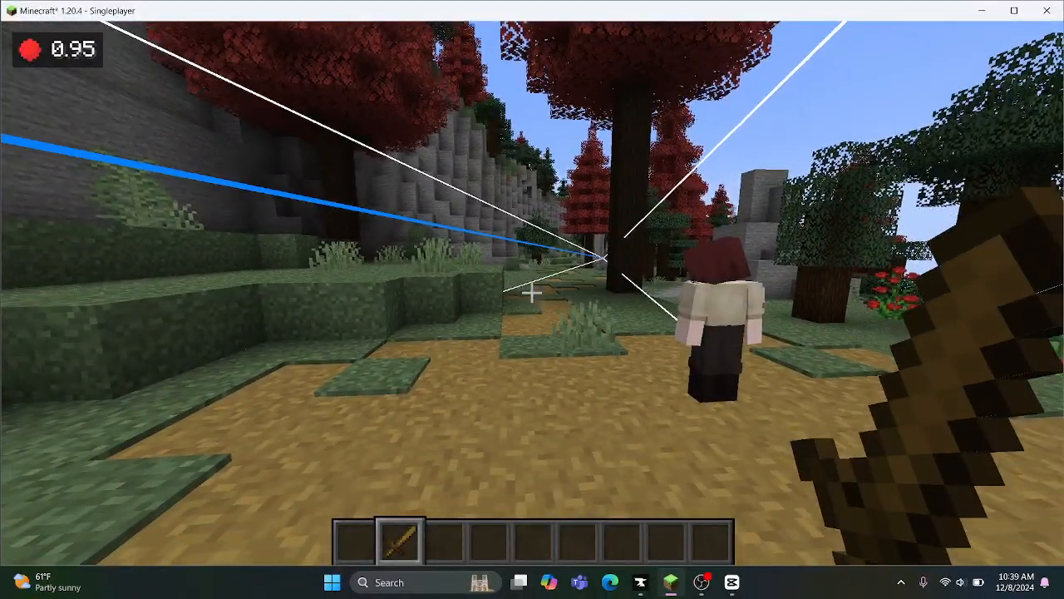
{"action": "key", "text": "w"}
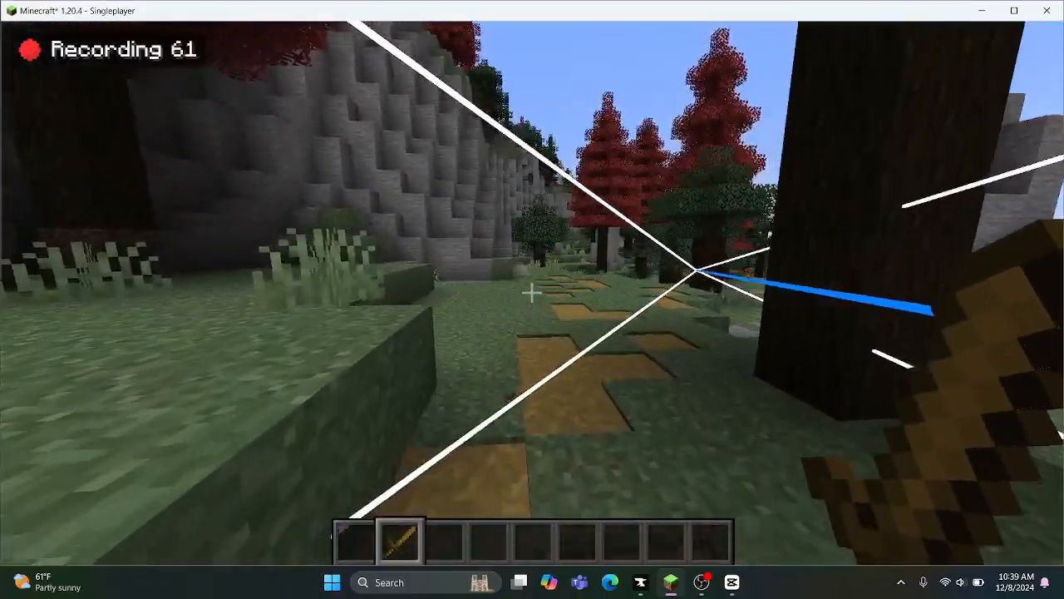
{"action": "key", "text": "w"}
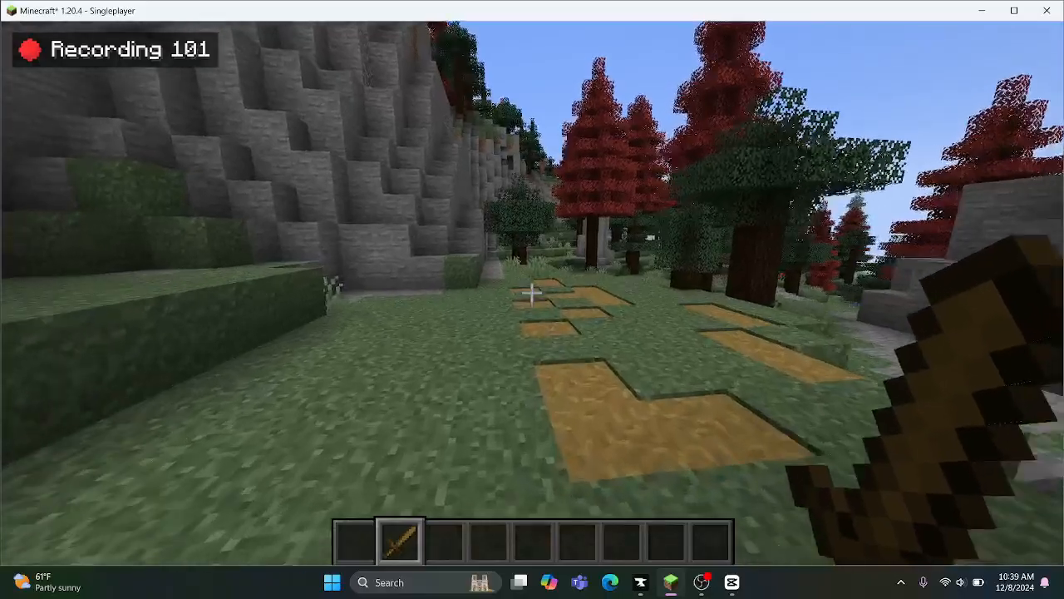
{"action": "key", "text": "w"}
{"action": "key", "text": "w"}
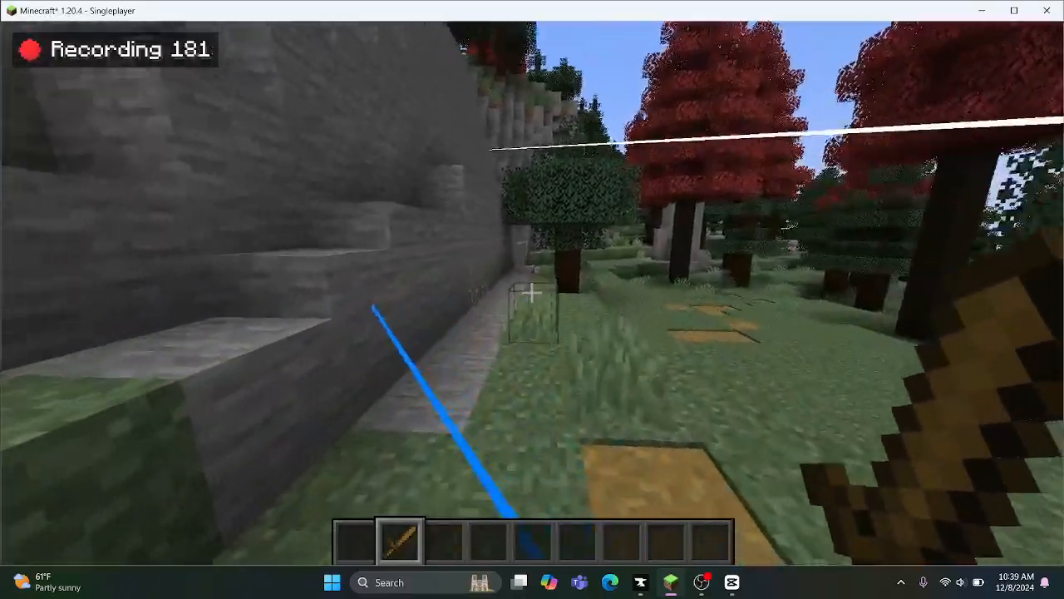
{"action": "key", "text": "w"}
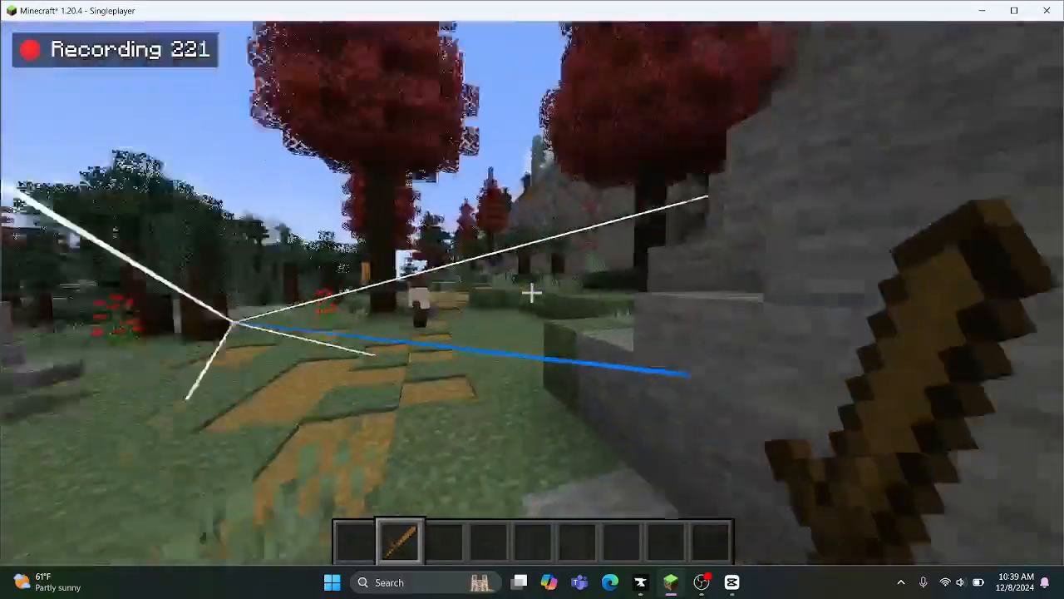
{"action": "key", "text": "w"}
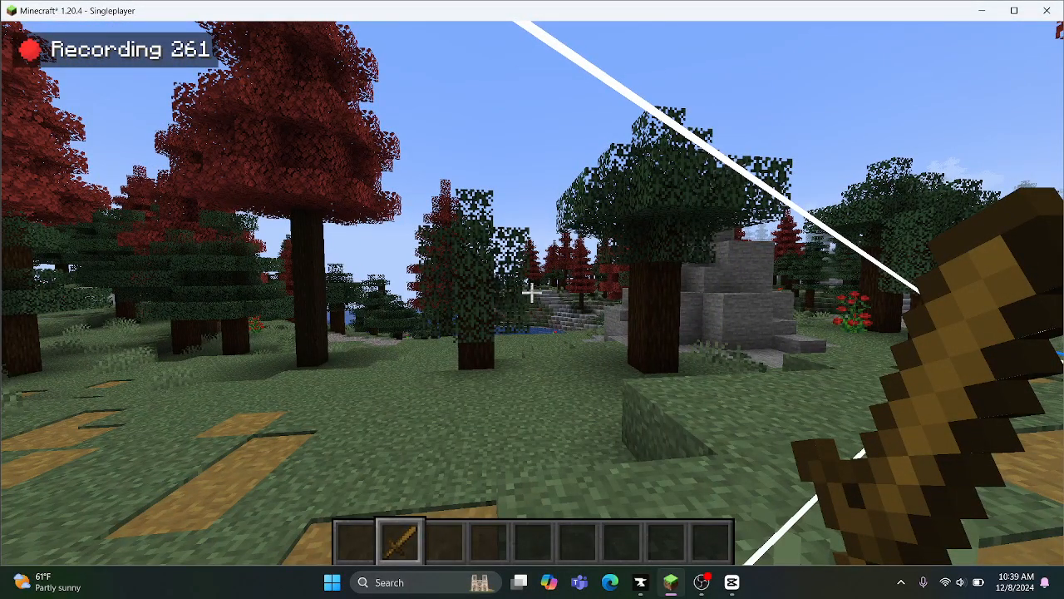
{"action": "key", "text": "w"}
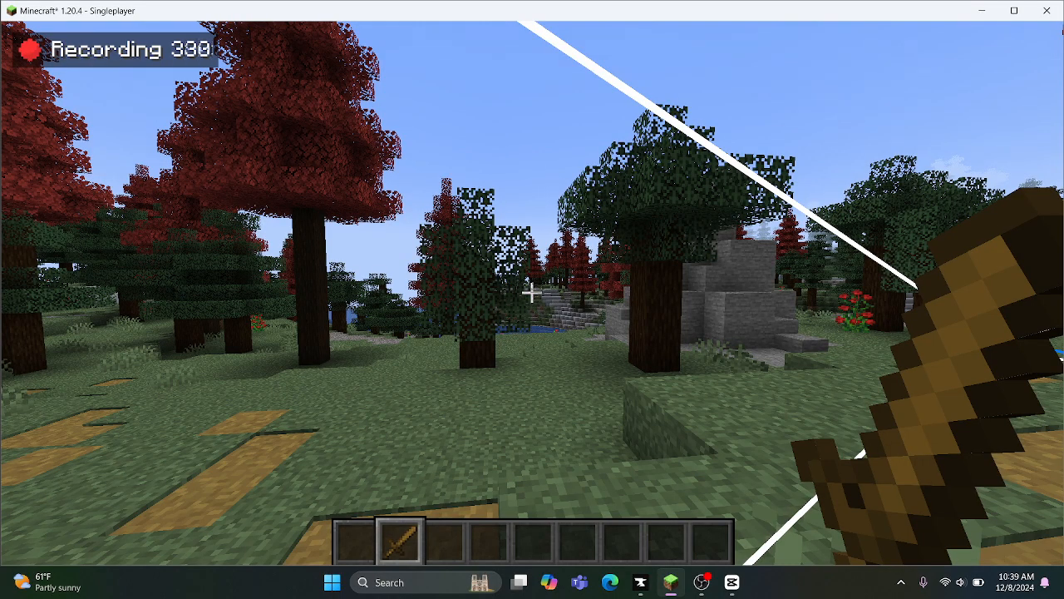
{"action": "key", "text": "w"}
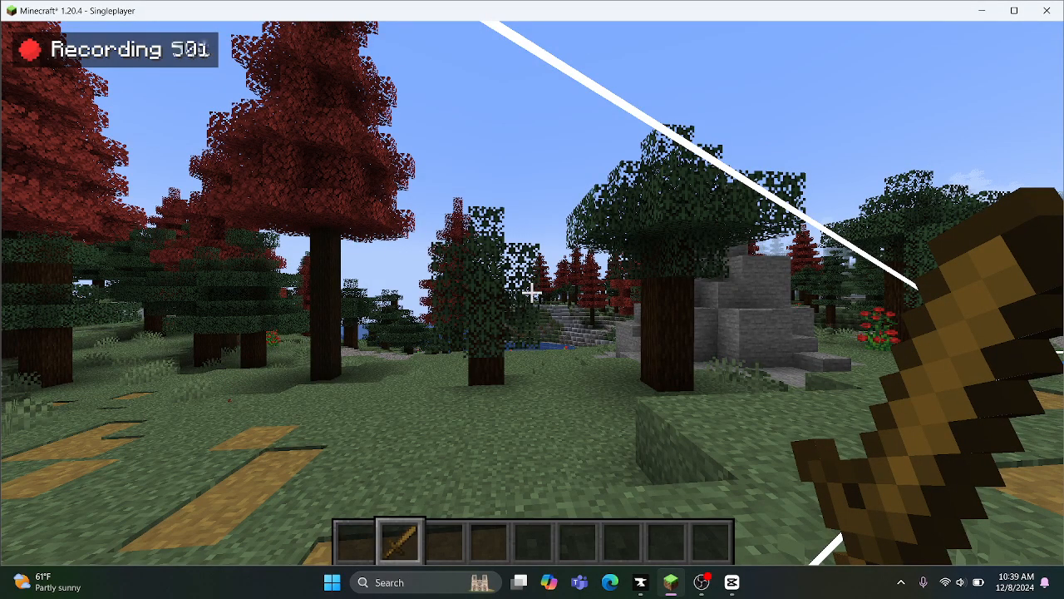
{"action": "key", "text": "0"}
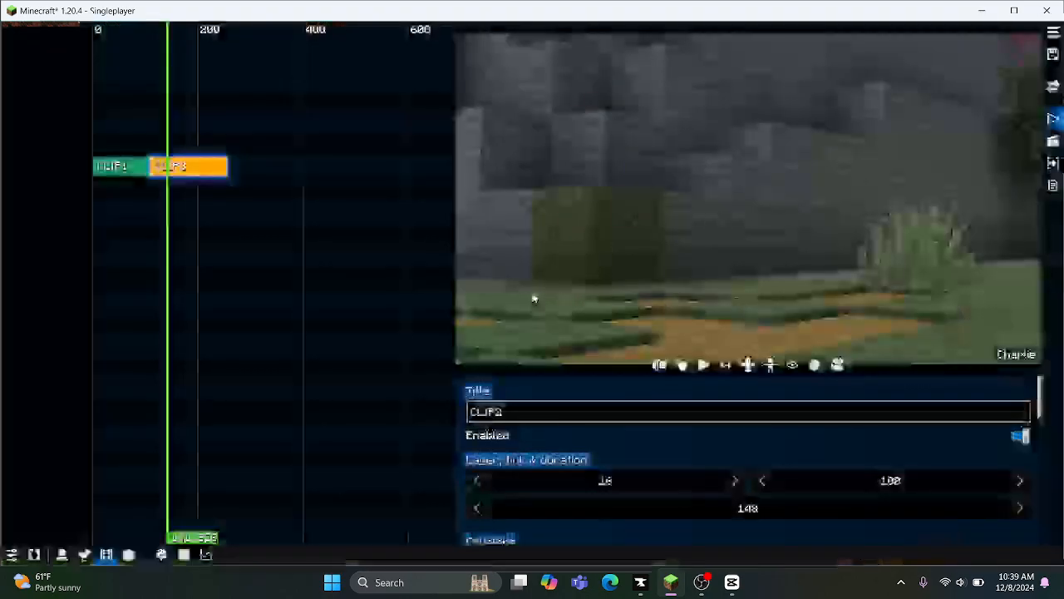
{"action": "left_click_drag", "start_coordinate": [133, 276], "coordinate": [172, 290]}
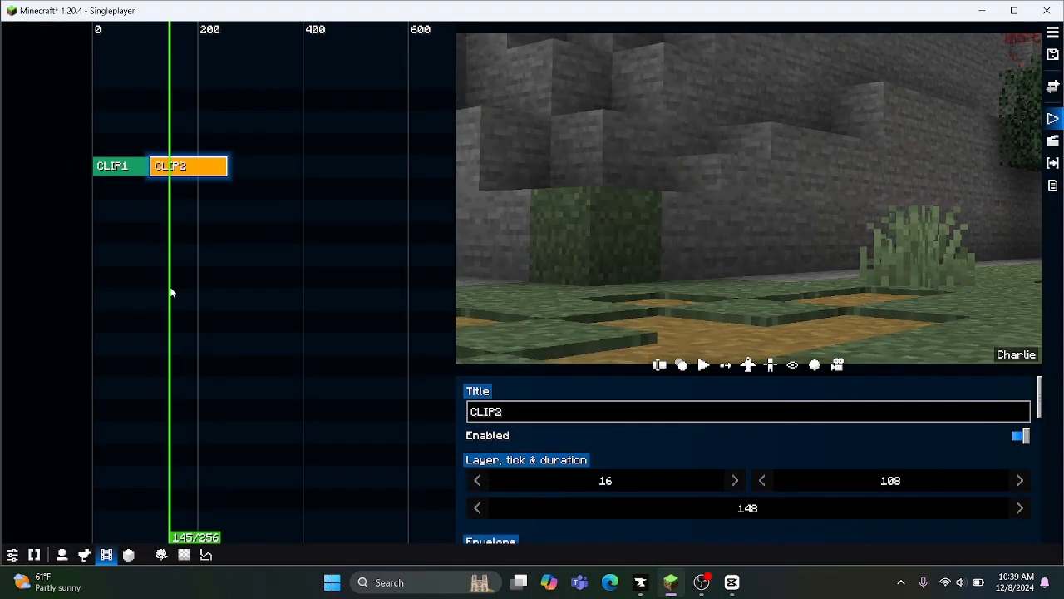
Step: Select the player/alex replay for recording and return to the world at the path
{"action": "left_click", "coordinate": [658, 365]}
{"action": "left_click", "coordinate": [125, 88]}
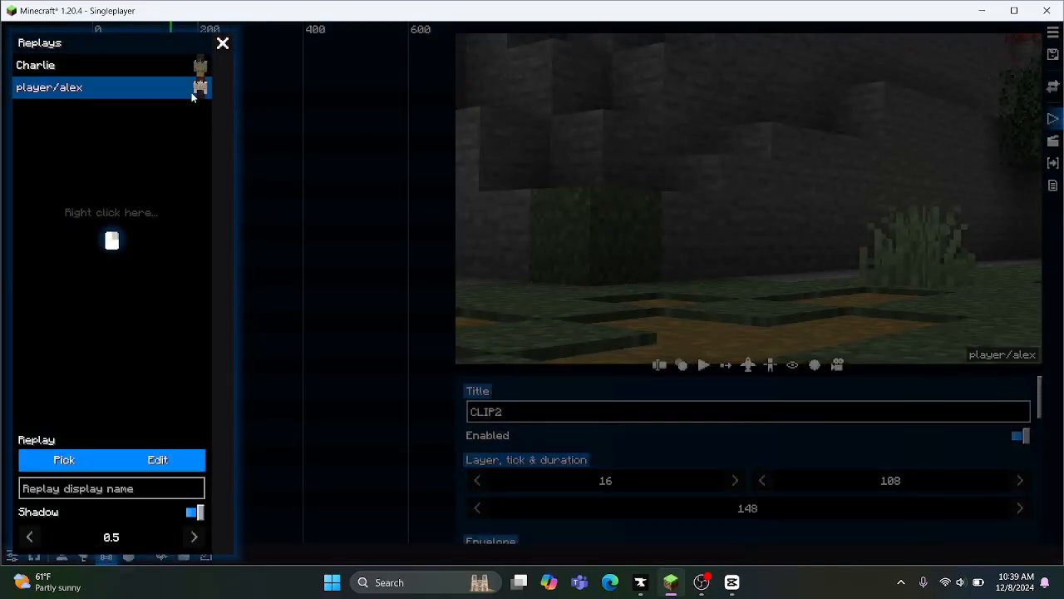
{"action": "key", "text": "Escape"}
{"action": "key", "text": "Escape"}
{"action": "key", "text": "w"}
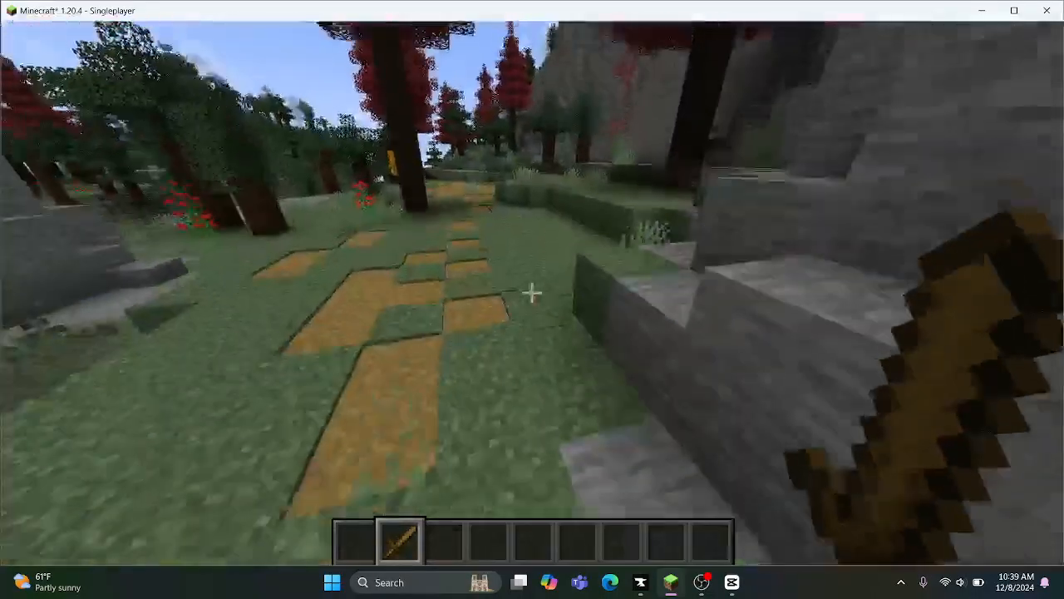
Step: Put an Iron Sword in the third hotbar slot, hold it, and get into position on the path
{"action": "key", "text": "e"}
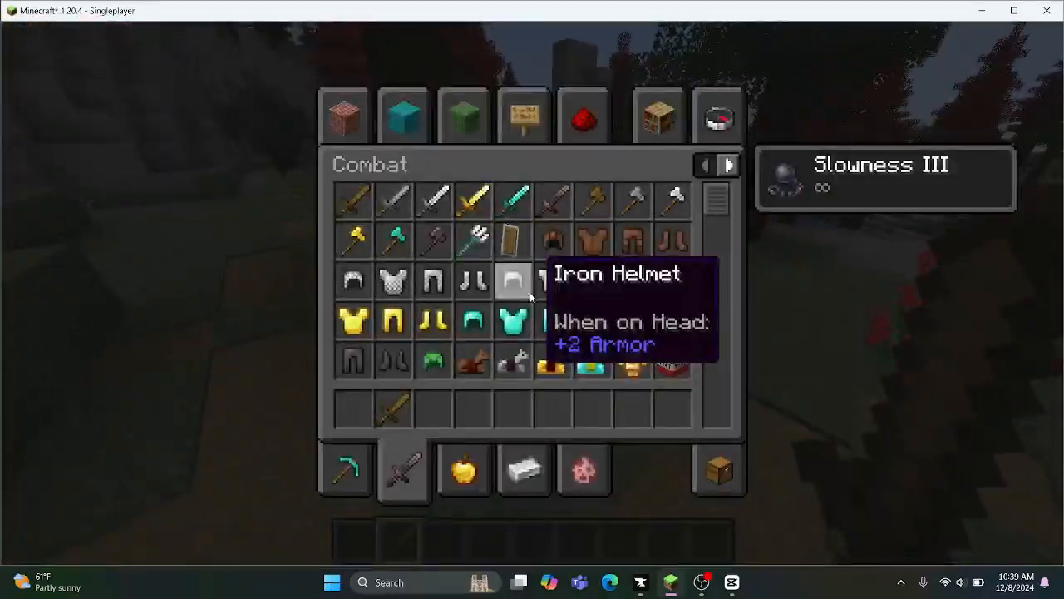
{"action": "left_click", "coordinate": [433, 200]}
{"action": "left_click", "coordinate": [433, 408]}
{"action": "key", "text": "e"}
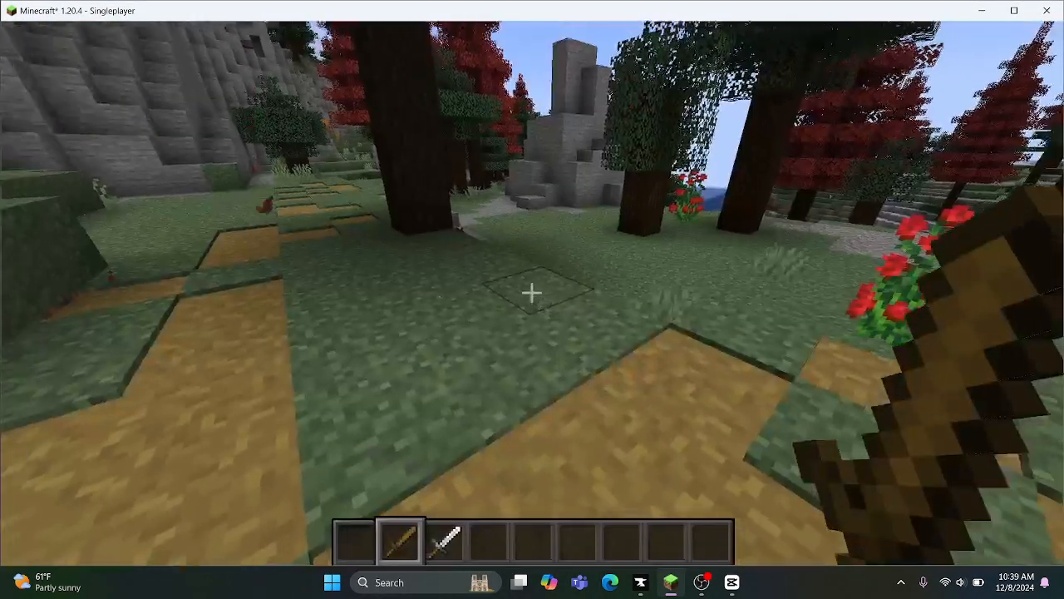
{"action": "scroll", "coordinate": [532, 299], "scroll_direction": "down", "scroll_amount": 2}
{"action": "scroll", "coordinate": [532, 300], "scroll_direction": "up", "scroll_amount": 1}
{"action": "key", "text": "s"}
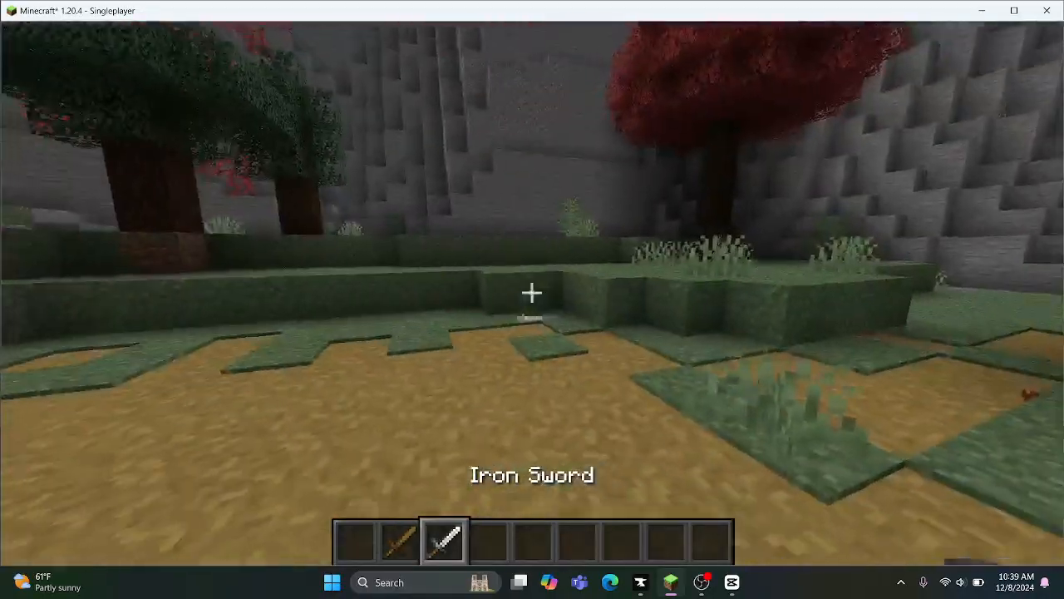
Step: Record player/alex walking along the path with the Iron Sword, turn beside the stone cliff, and end the recording
{"action": "key", "text": "alt"}
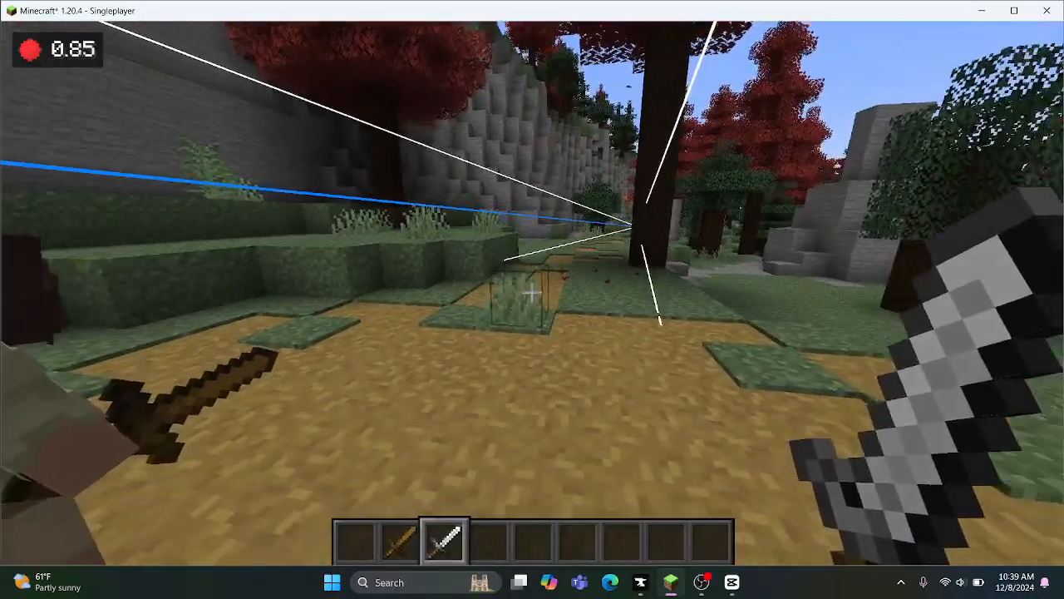
{"action": "key", "text": "w"}
{"action": "key", "text": "w"}
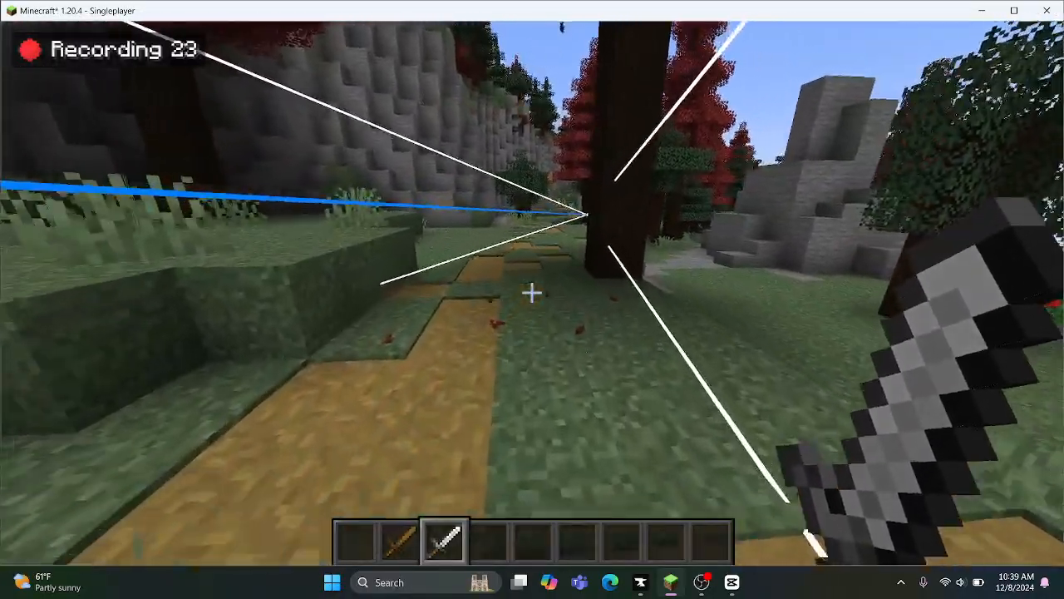
{"action": "key", "text": "w"}
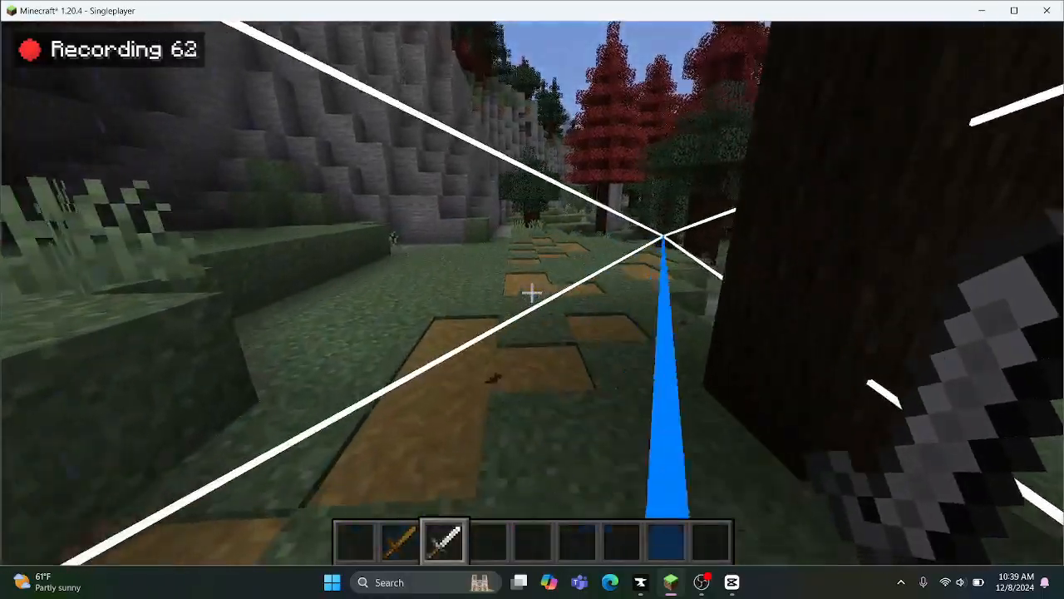
{"action": "key", "text": "w"}
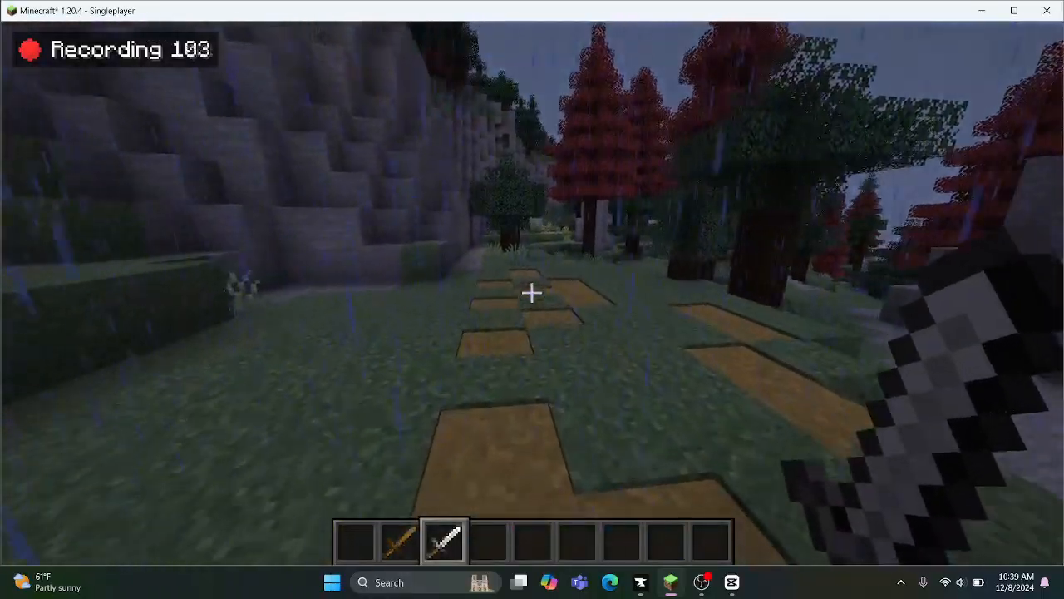
{"action": "key", "text": "w"}
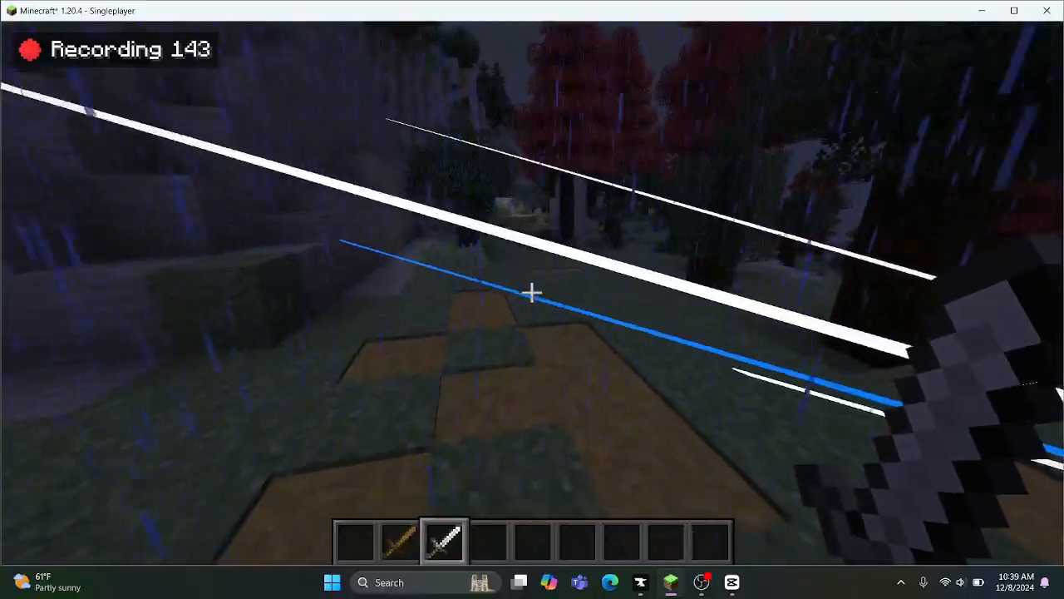
{"action": "key", "text": "w"}
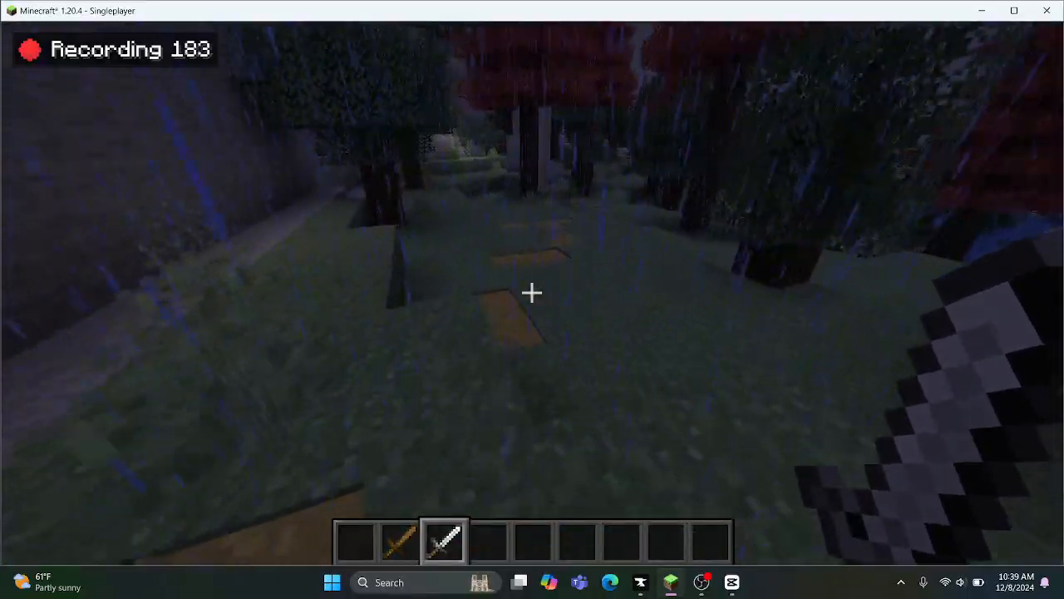
{"action": "key", "text": "w"}
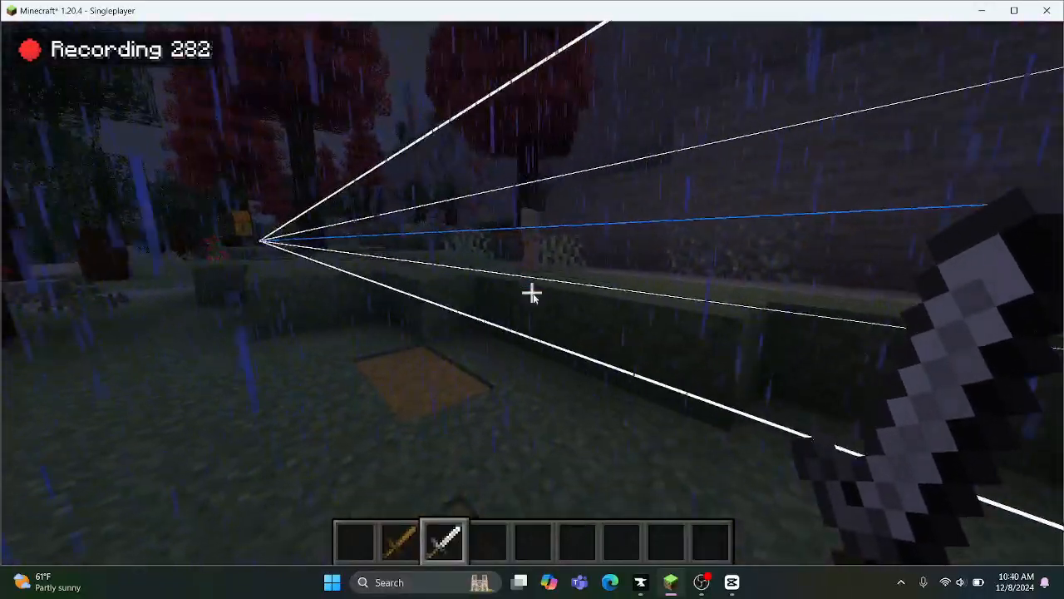
{"action": "key", "text": "0"}
Step: Play CLIP2 from tick 155 and scrub to tick 248 to review both characters walking
{"action": "left_click_drag", "start_coordinate": [302, 312], "coordinate": [174, 341]}
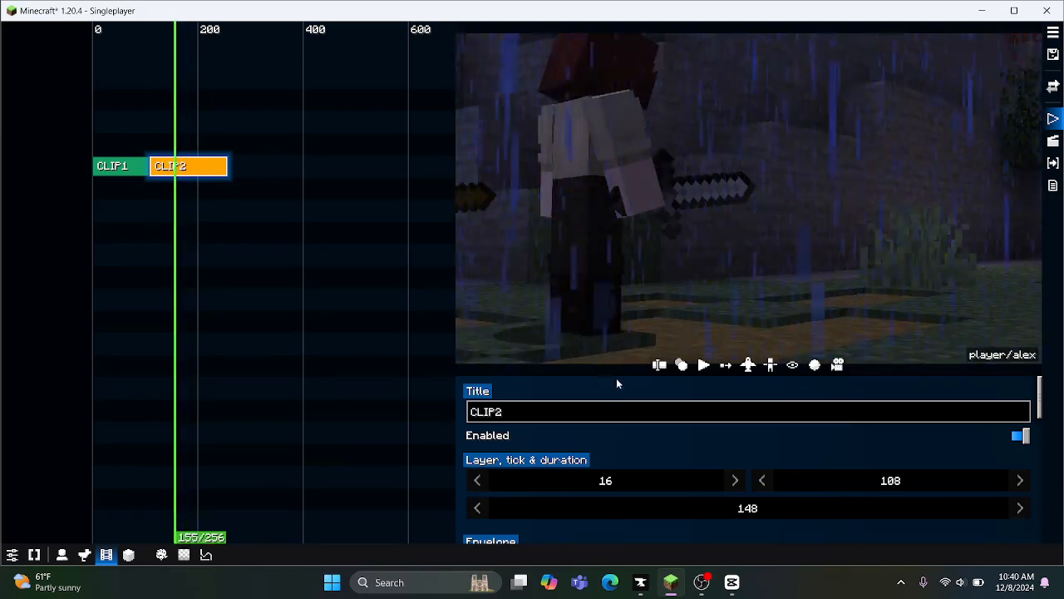
{"action": "right_click", "coordinate": [693, 370]}
{"action": "left_click", "coordinate": [701, 367]}
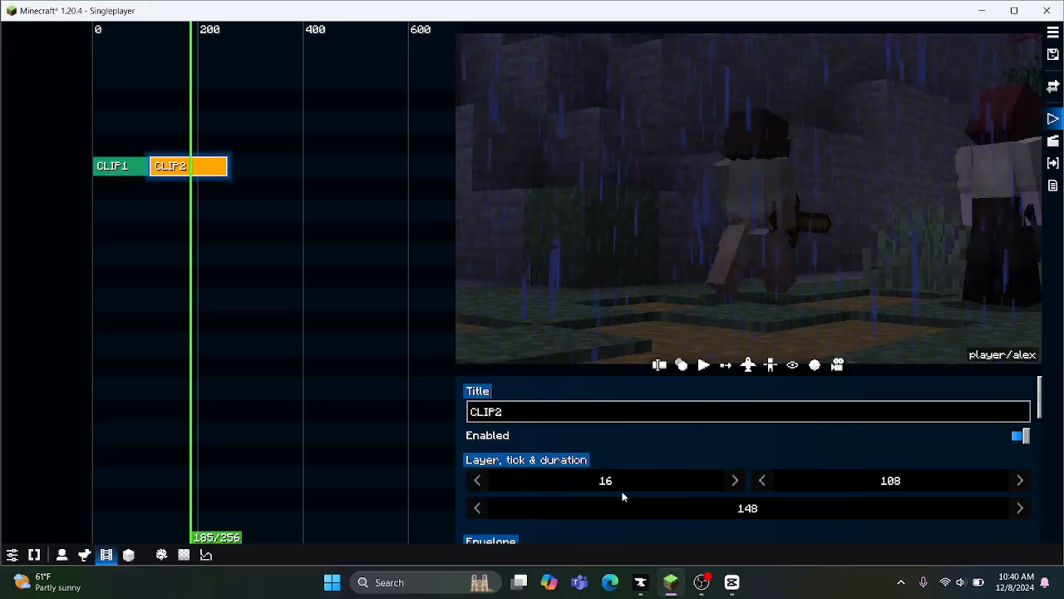
{"action": "left_click_drag", "start_coordinate": [244, 269], "coordinate": [193, 266]}
{"action": "mouse_move", "coordinate": [233, 170]}
{"action": "left_mouse_down"}
{"action": "mouse_move", "coordinate": [209, 190]}
{"action": "mouse_move", "coordinate": [225, 187]}
{"action": "left_mouse_up"}
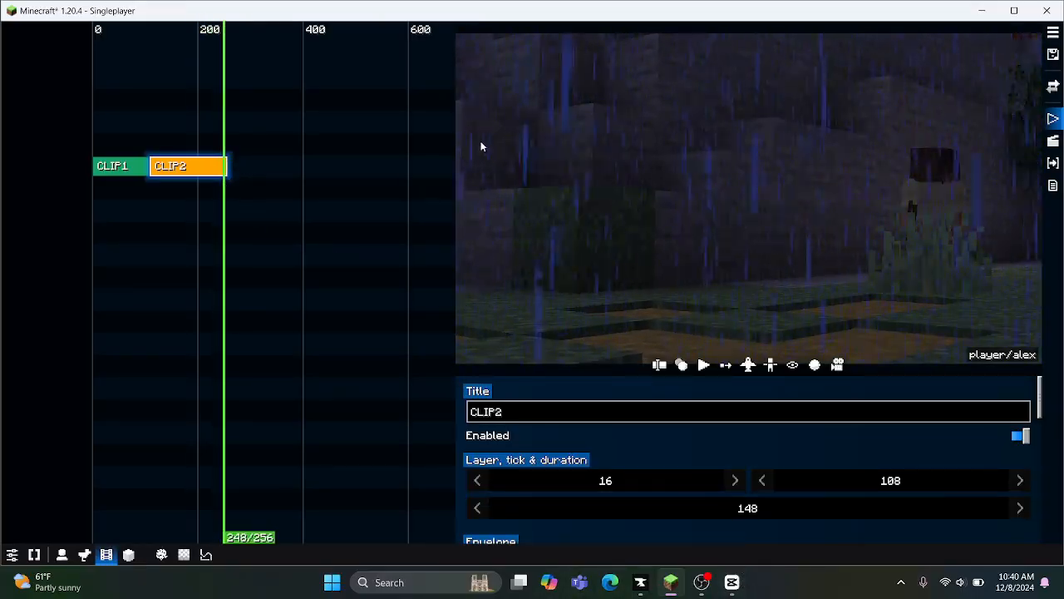
Step: Add a Path clip after CLIP2 and stretch its start back to tick 244 near CLIP2's end
{"action": "left_click", "coordinate": [242, 176]}
{"action": "right_click", "coordinate": [242, 176]}
{"action": "left_click", "coordinate": [274, 182]}
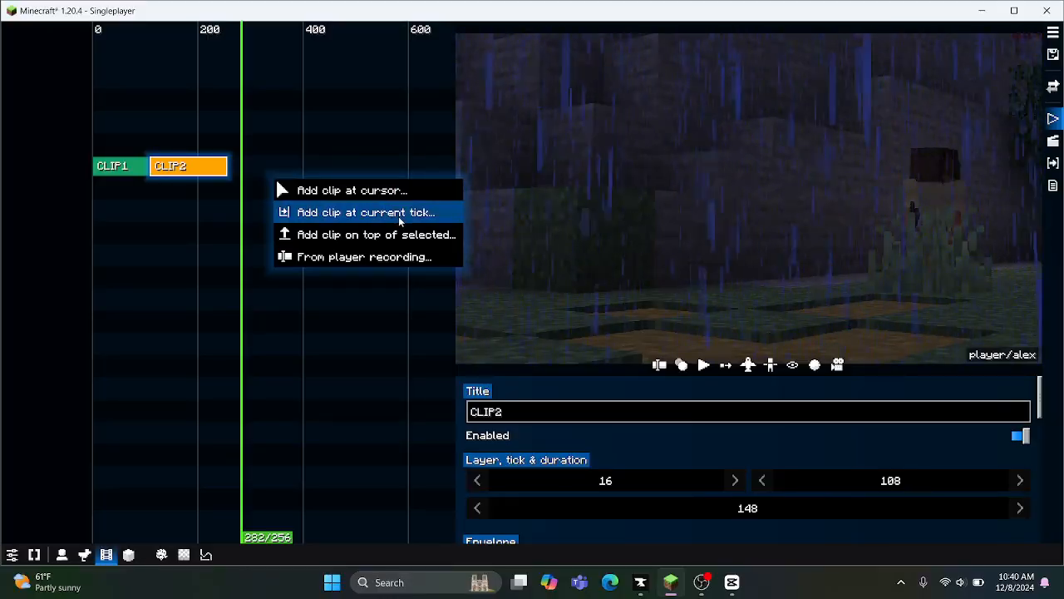
{"action": "left_click", "coordinate": [377, 187]}
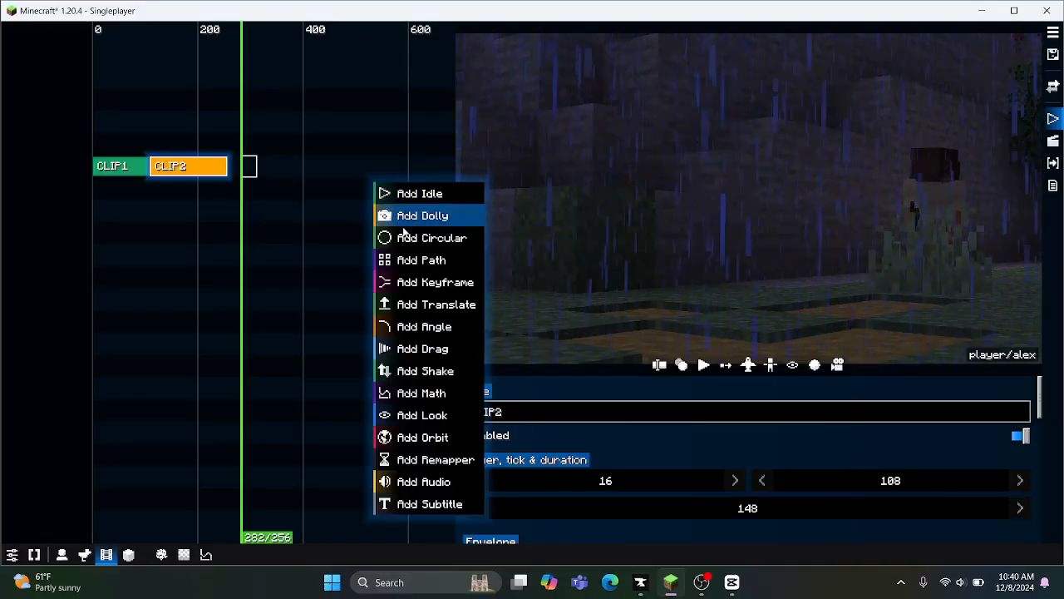
{"action": "left_click", "coordinate": [421, 261]}
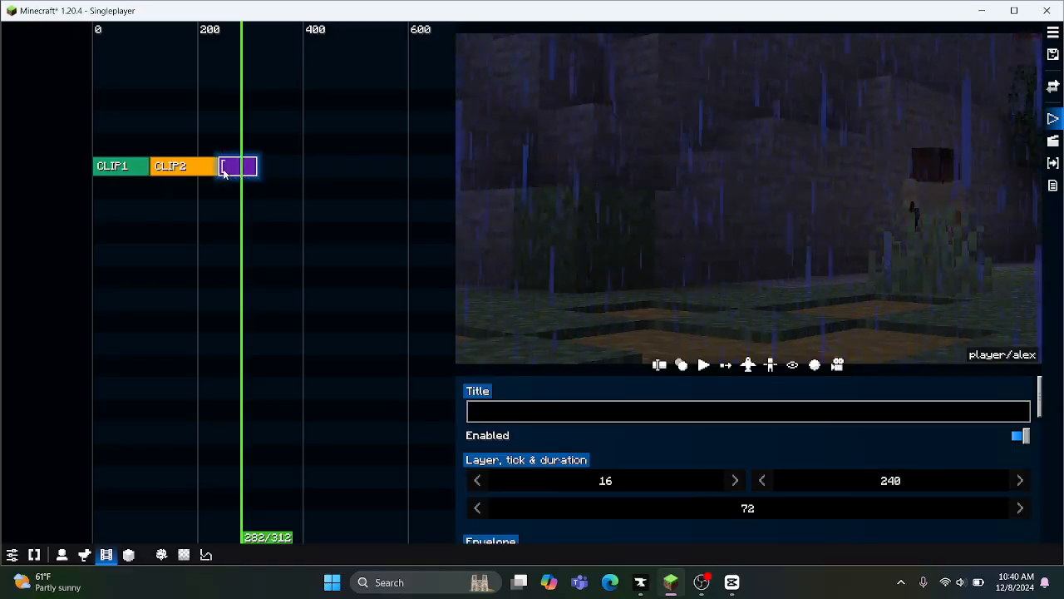
Step: Return to the world and run the weather clear command to stop the rain
{"action": "key", "text": "Escape"}
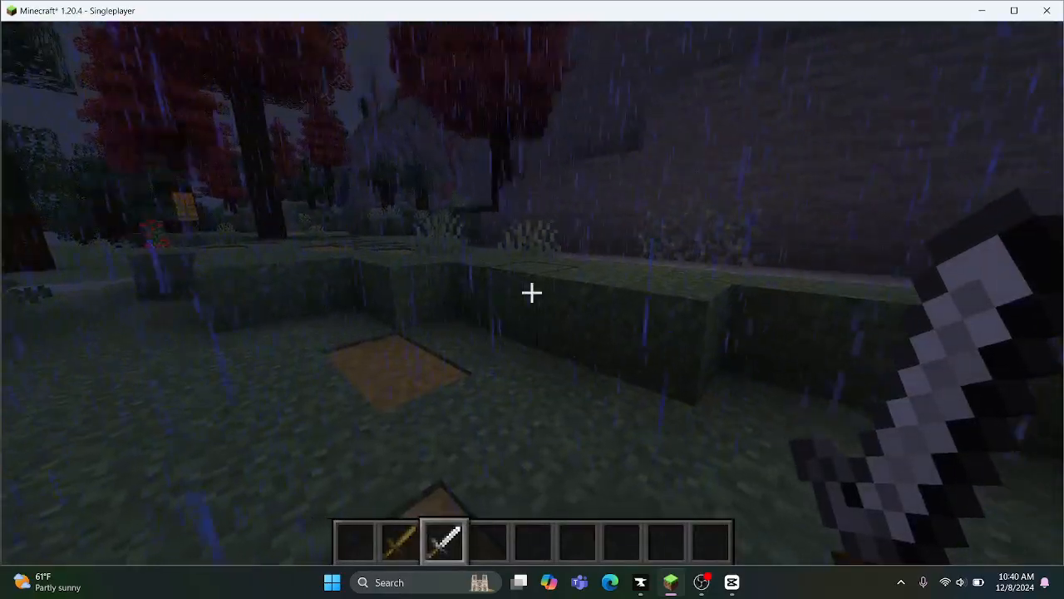
{"action": "key", "text": "Escape"}
{"action": "key", "text": "Escape"}
{"action": "type", "text": "t/clear"}
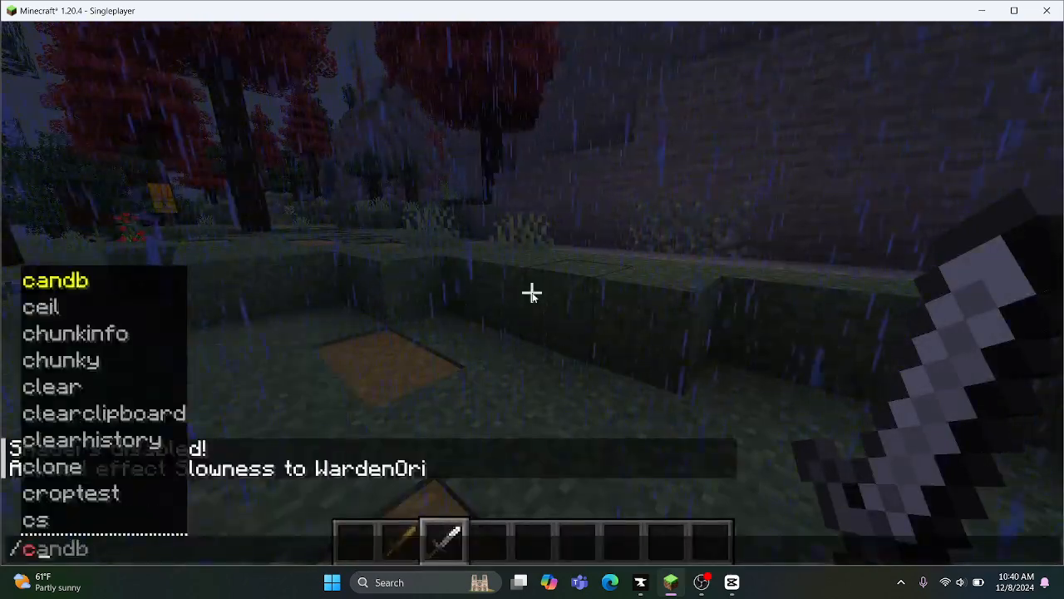
{"action": "key", "text": "Tab"}
{"action": "key", "text": "Tab"}
{"action": "key", "text": "BackSpace"}
{"action": "key", "text": "BackSpace"}
{"action": "key", "text": "BackSpace"}
{"action": "key", "text": "BackSpace"}
{"action": "key", "text": "BackSpace"}
{"action": "key", "text": "BackSpace"}
{"action": "key", "text": "BackSpace"}
{"action": "key", "text": "BackSpace"}
{"action": "key", "text": "BackSpace"}
{"action": "key", "text": "BackSpace"}
{"action": "key", "text": "BackSpace"}
{"action": "key", "text": "BackSpace"}
{"action": "key", "text": "BackSpace"}
{"action": "key", "text": "BackSpace"}
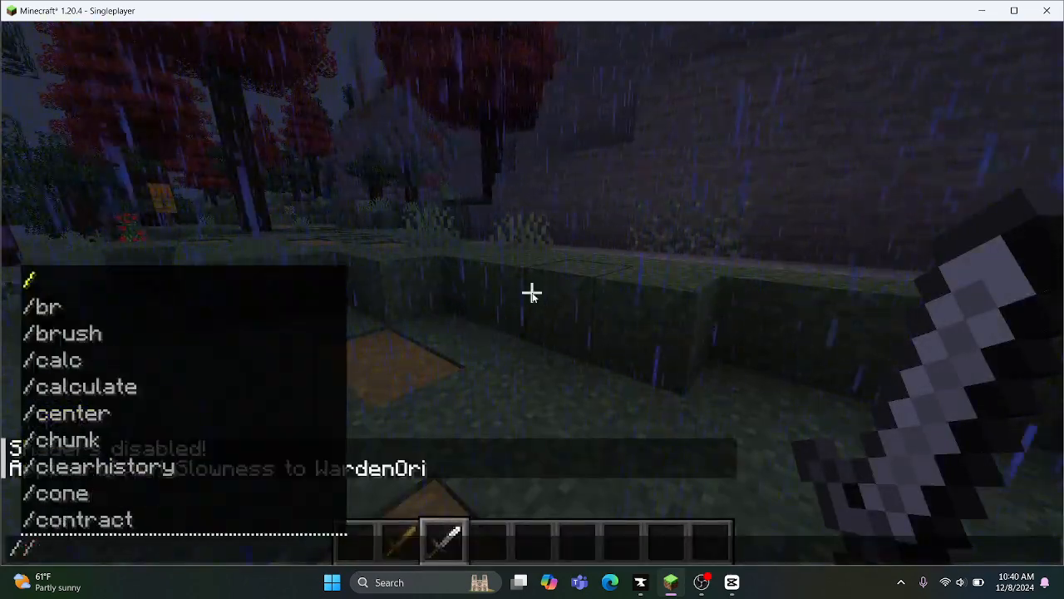
{"action": "type", "text": "weather clear"}
{"action": "key", "text": "Return"}
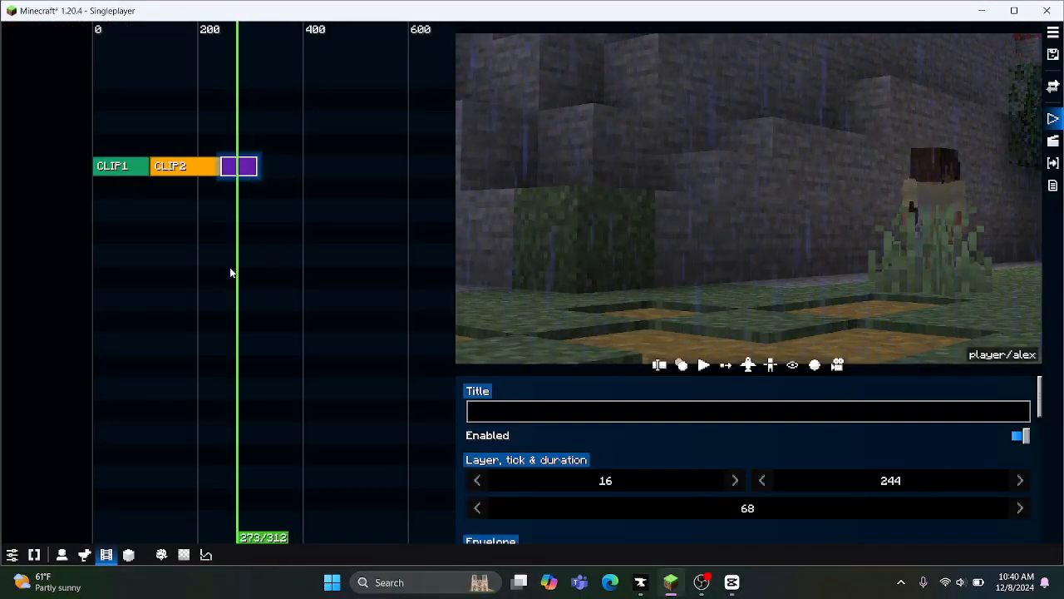
Step: Extend the Path clip to 114 ticks, place the playhead at tick 244, and bring up its path points
{"action": "left_click_drag", "start_coordinate": [229, 267], "coordinate": [208, 250]}
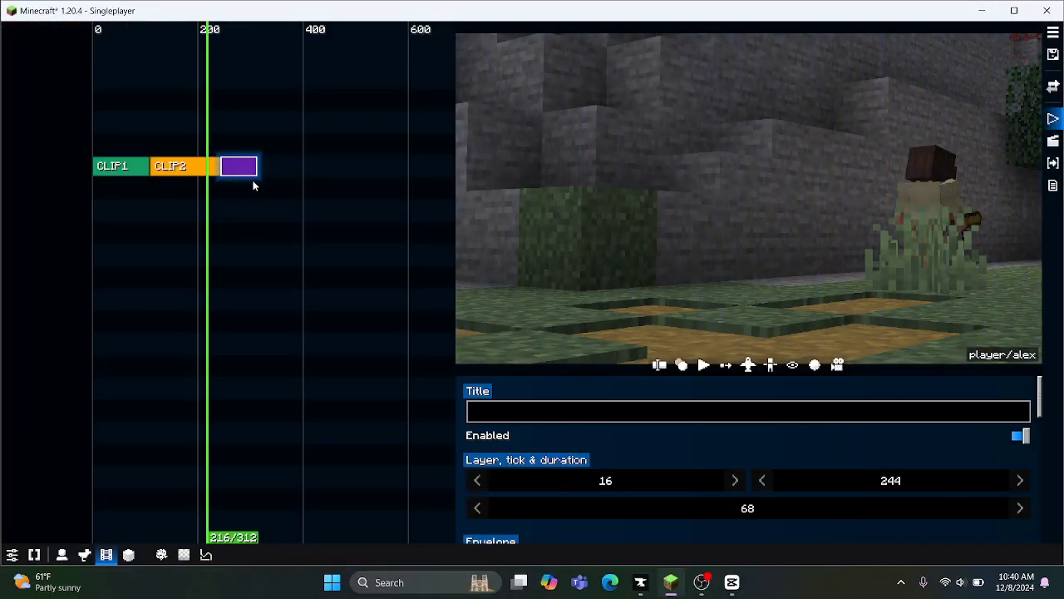
{"action": "left_click", "coordinate": [232, 219]}
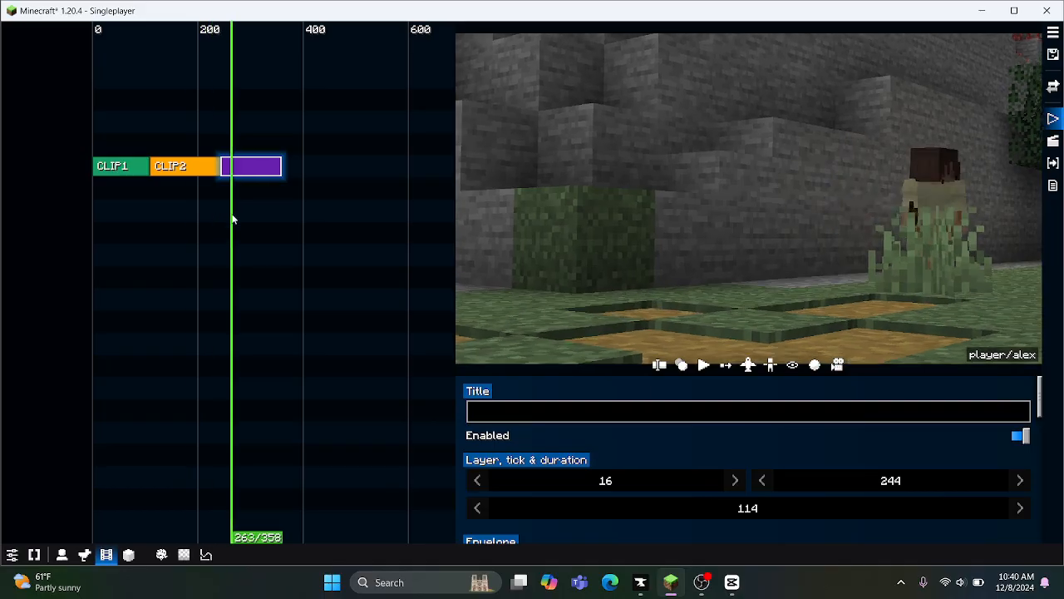
{"action": "scroll", "coordinate": [646, 458], "scroll_direction": "down", "scroll_amount": 8}
{"action": "scroll", "coordinate": [516, 463], "scroll_direction": "up", "scroll_amount": 2}
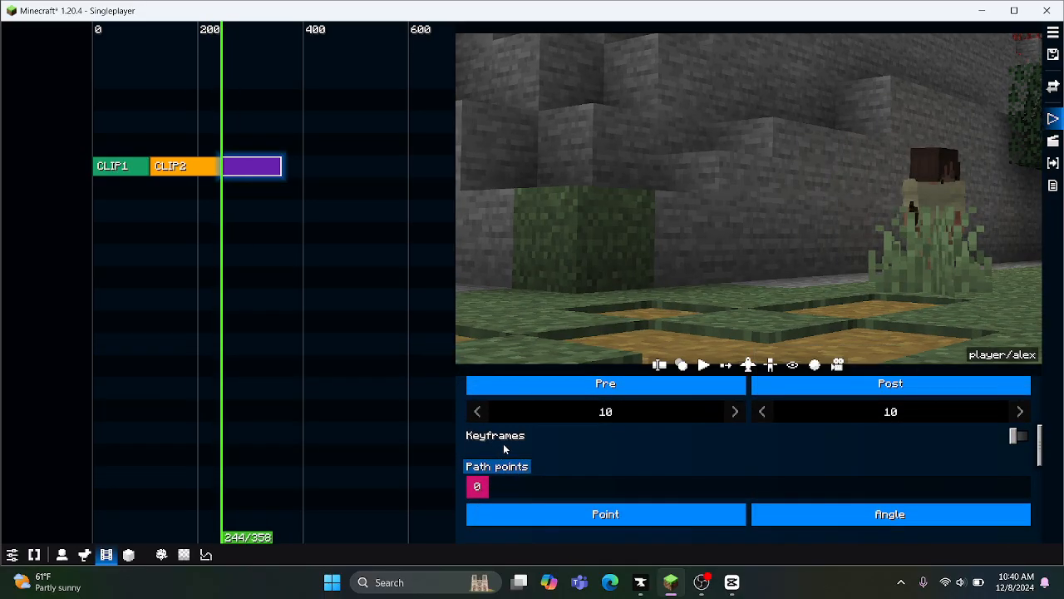
Step: Fly the camera for path point 0 beside the dark tree trunk, framing the pumpkin scarecrow and the path
{"action": "left_click", "coordinate": [748, 365]}
{"action": "left_click_drag", "start_coordinate": [779, 254], "coordinate": [346, 238]}
{"action": "left_click_drag", "start_coordinate": [674, 222], "coordinate": [772, 262]}
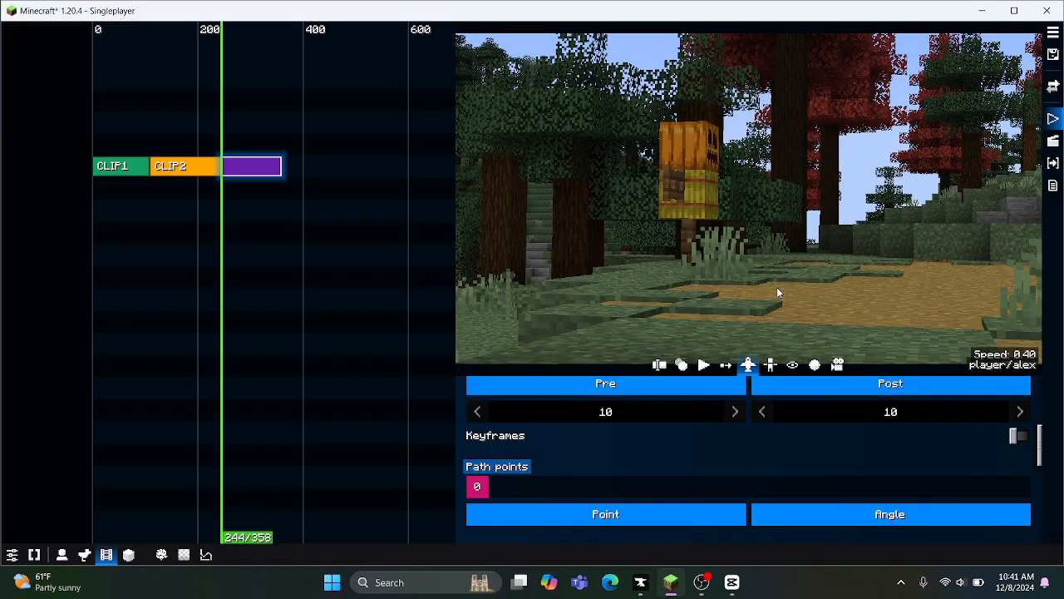
{"action": "key", "text": "s"}
{"action": "key", "text": "a"}
{"action": "key", "text": "space"}
{"action": "key", "text": "w"}
{"action": "key", "text": "d"}
{"action": "key", "text": "shift"}
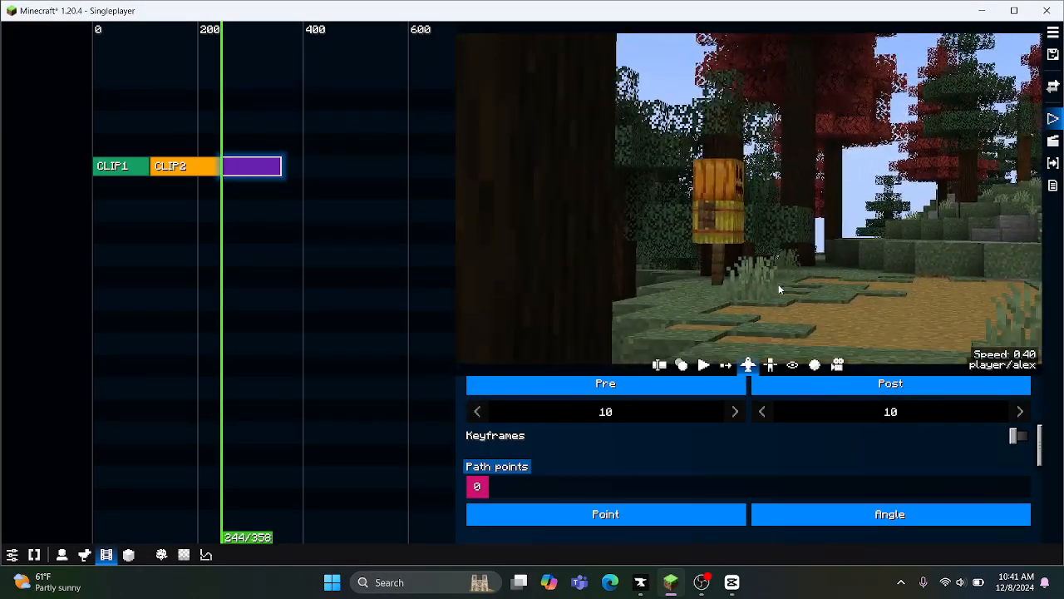
{"action": "key", "text": "a"}
{"action": "key", "text": "a"}
{"action": "key", "text": "w"}
{"action": "left_click", "coordinate": [750, 366]}
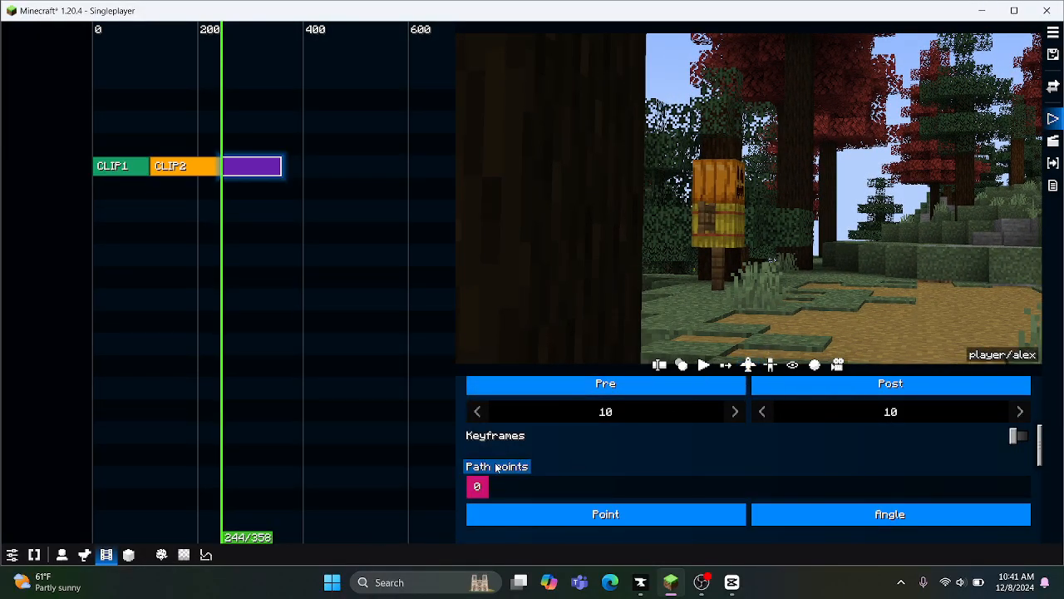
Step: Add path point 1 and fly the camera out past the trunk, closer to the scarecrow
{"action": "right_click", "coordinate": [499, 491]}
{"action": "left_click", "coordinate": [517, 484]}
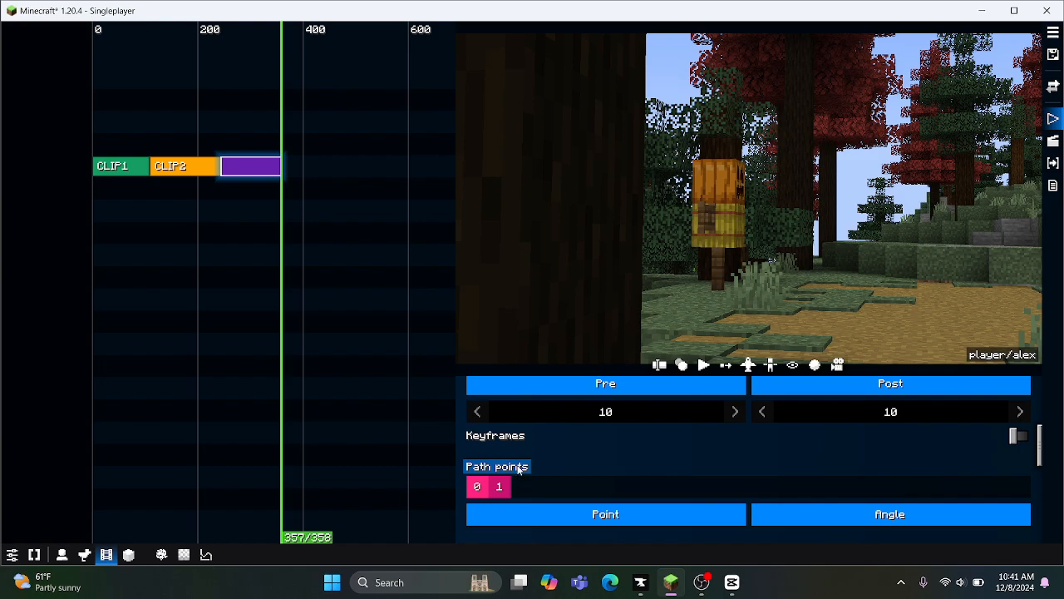
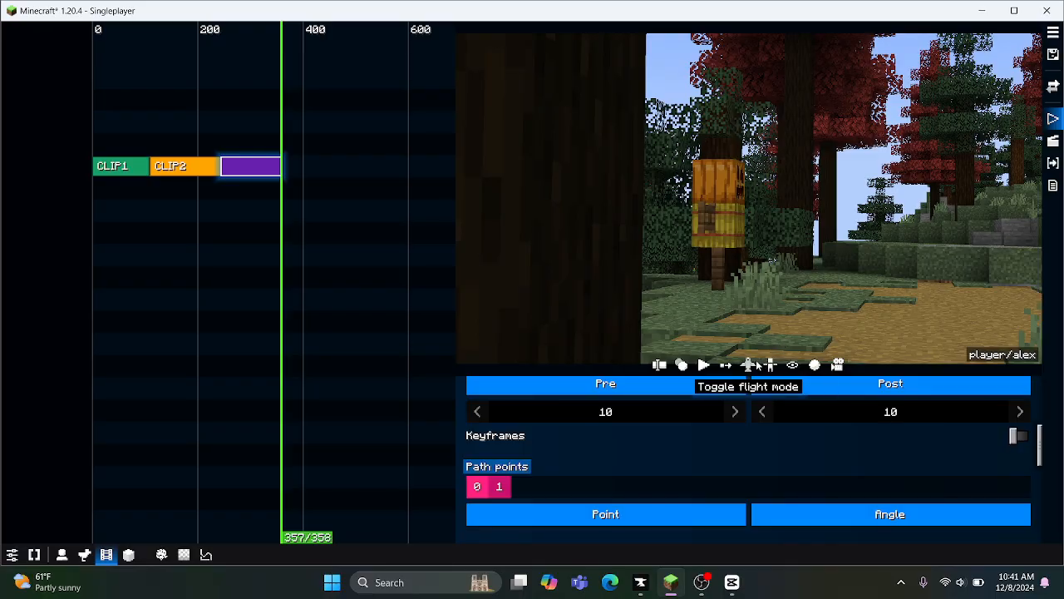
{"action": "key", "text": "d"}
{"action": "left_click_drag", "start_coordinate": [844, 215], "coordinate": [731, 218]}
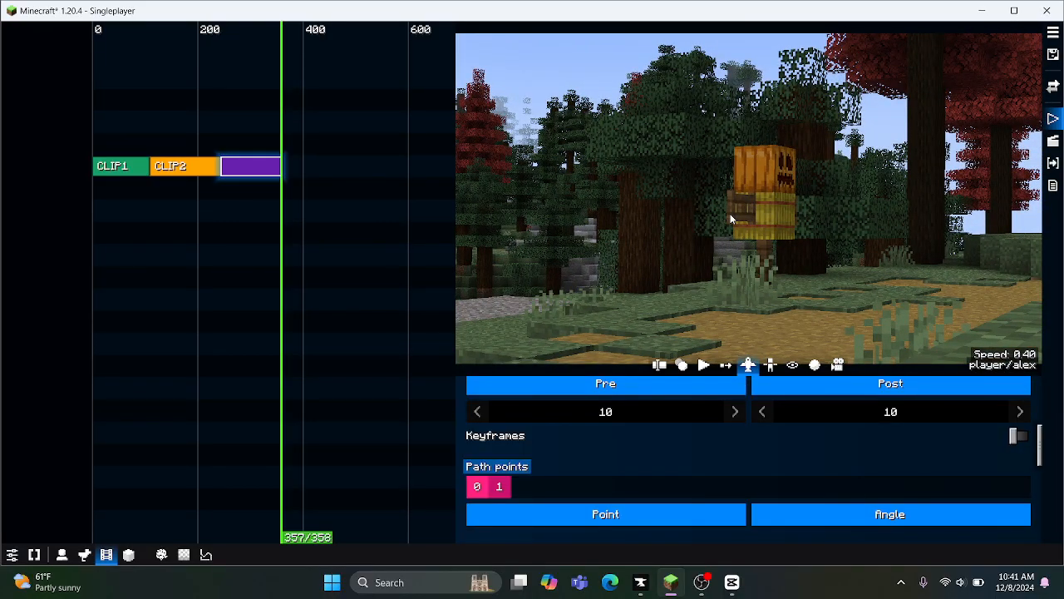
{"action": "key", "text": "w"}
{"action": "key", "text": "w"}
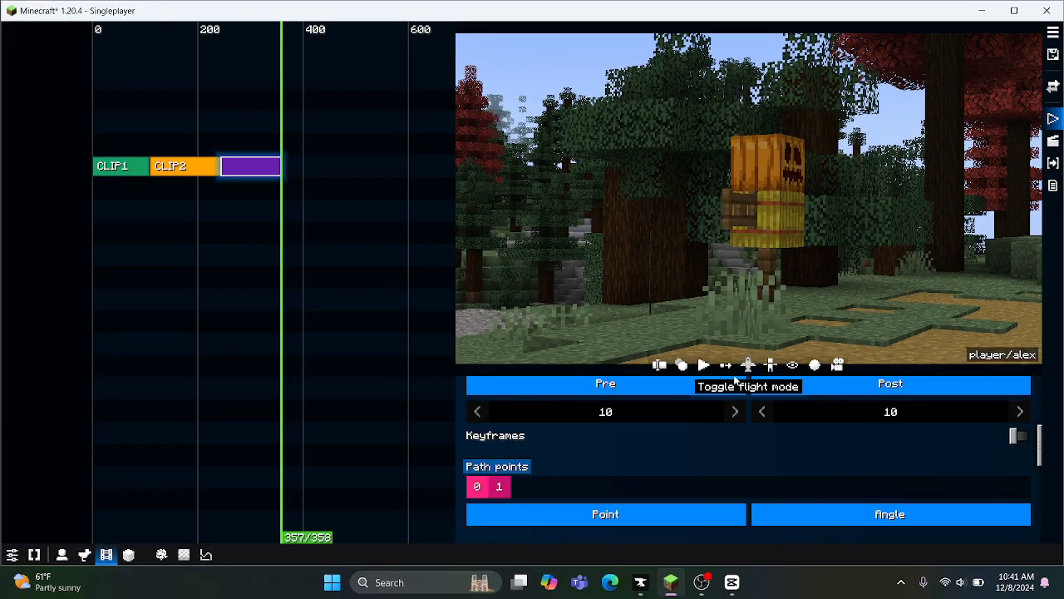
Step: Add path point 2 and fly the camera around to a close view of the scarecrow's face
{"action": "right_click", "coordinate": [531, 486]}
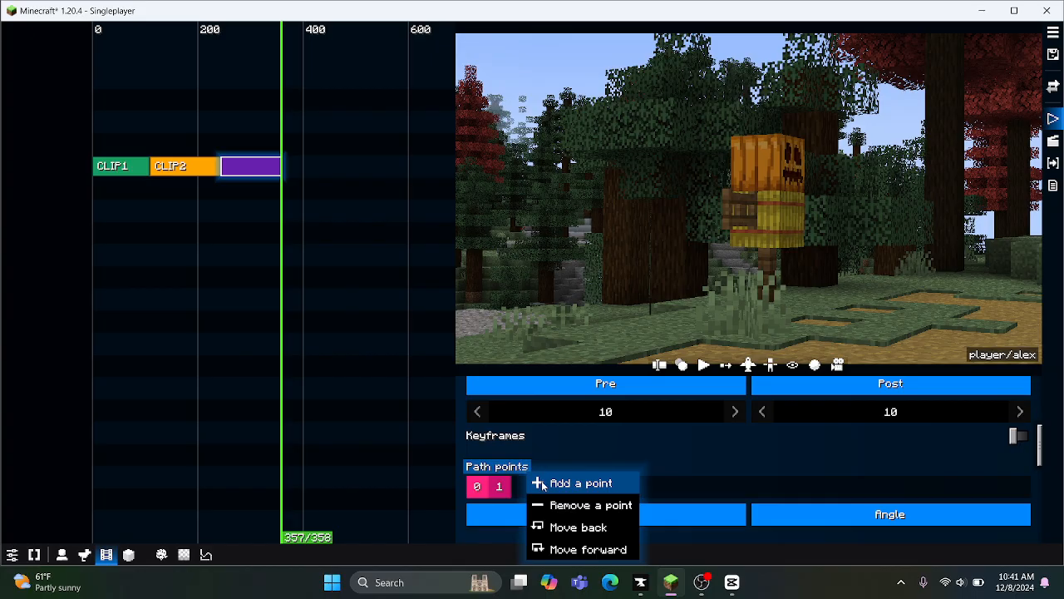
{"action": "left_click", "coordinate": [542, 484]}
{"action": "key", "text": "w"}
{"action": "key", "text": "d"}
{"action": "left_click_drag", "start_coordinate": [832, 254], "coordinate": [637, 240]}
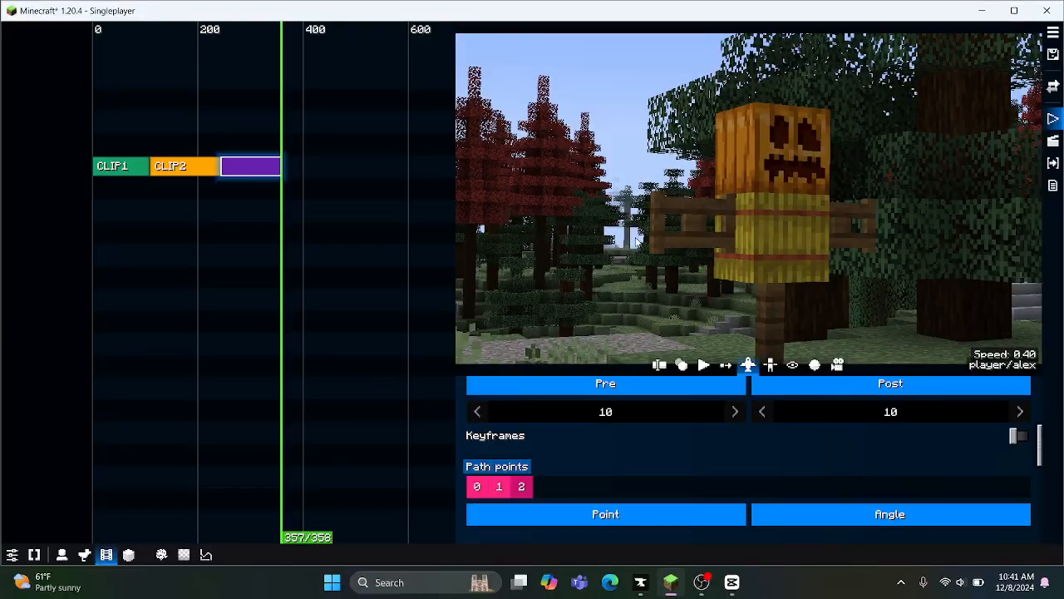
{"action": "left_click", "coordinate": [750, 366]}
Step: Add path point 3 and fly the camera closer for a straight-on view of the scarecrow's face
{"action": "right_click", "coordinate": [543, 493]}
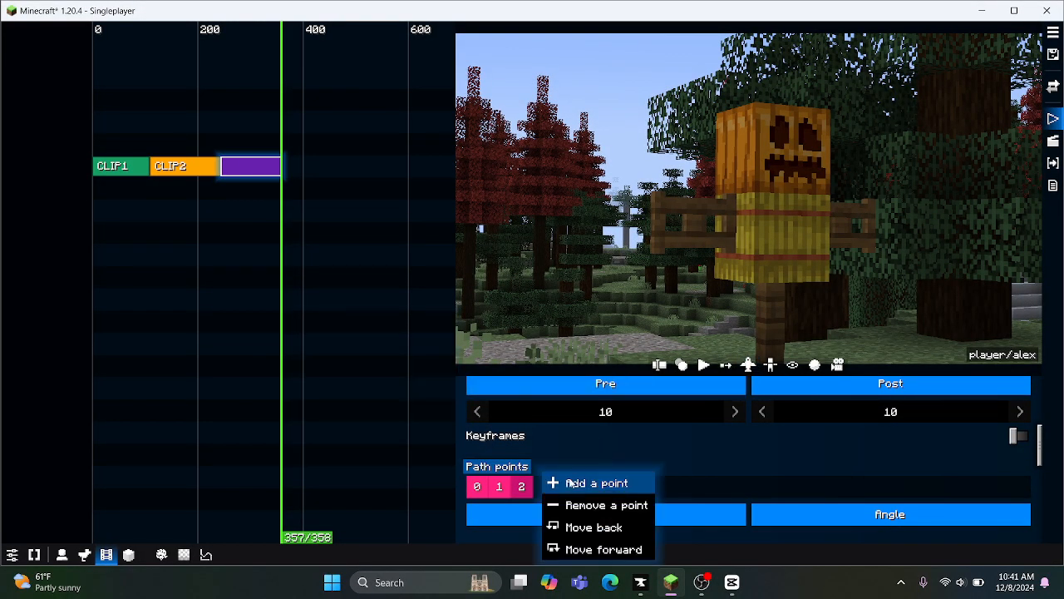
{"action": "left_click", "coordinate": [571, 483]}
{"action": "key", "text": "d"}
{"action": "left_click_drag", "start_coordinate": [798, 232], "coordinate": [639, 228]}
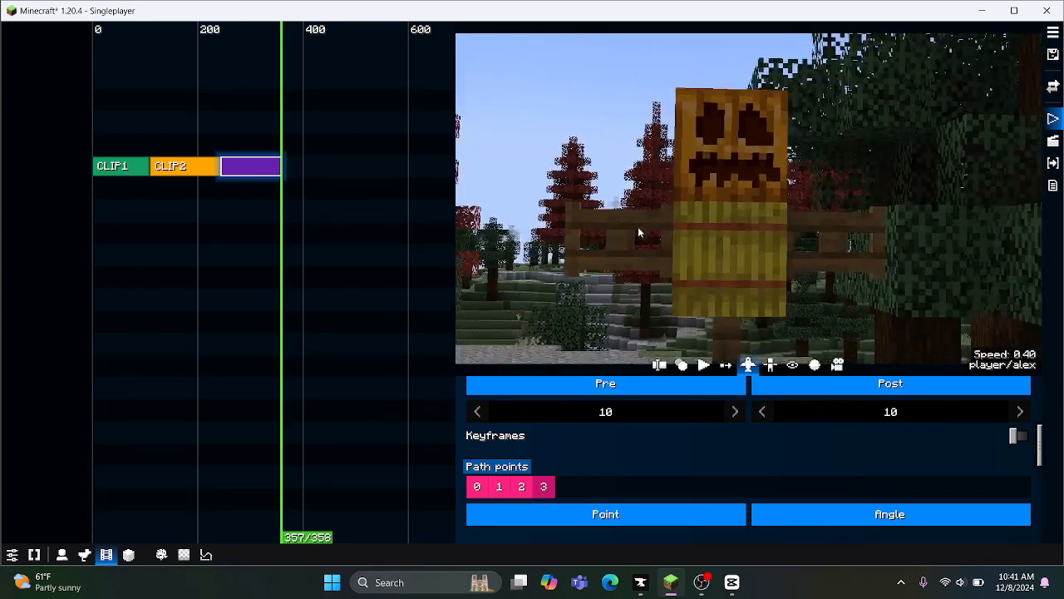
{"action": "left_click", "coordinate": [749, 366]}
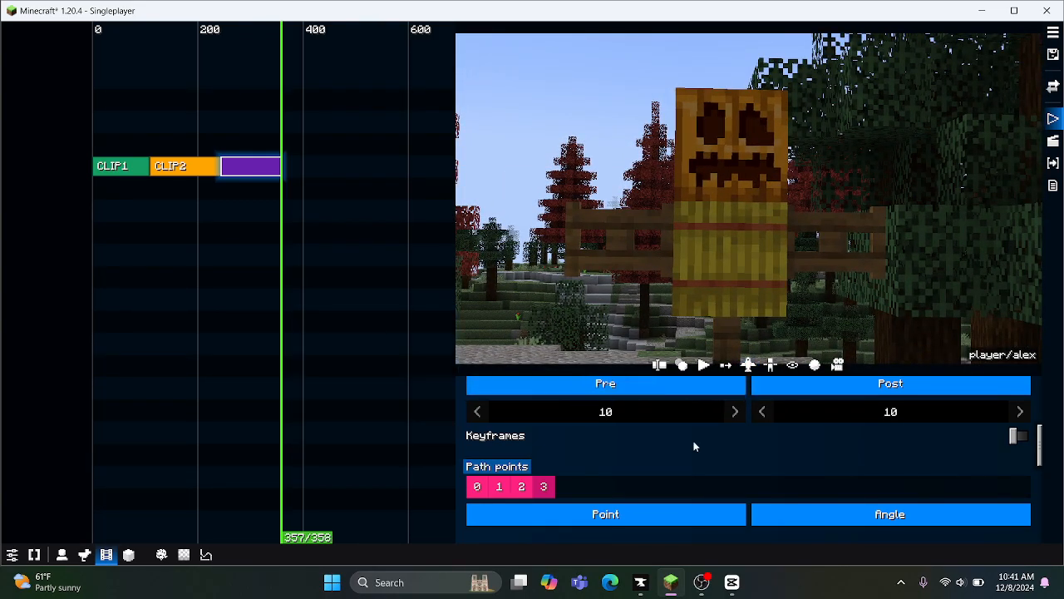
Step: Add path point 4 and shift the camera slightly while keeping the scarecrow's face head-on
{"action": "right_click", "coordinate": [558, 494]}
{"action": "left_click", "coordinate": [570, 485]}
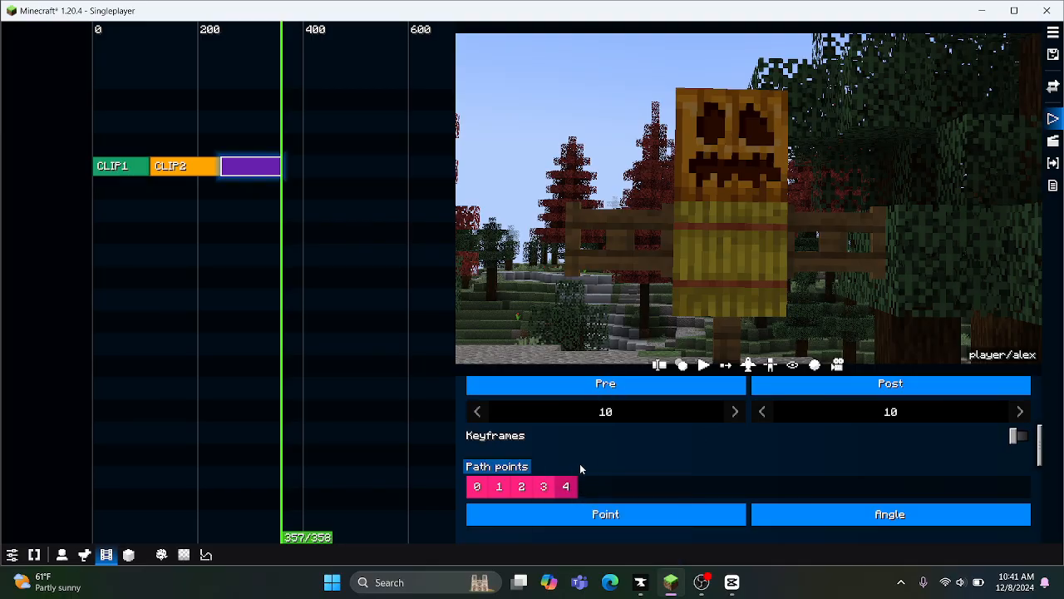
{"action": "key", "text": "ctrl+s"}
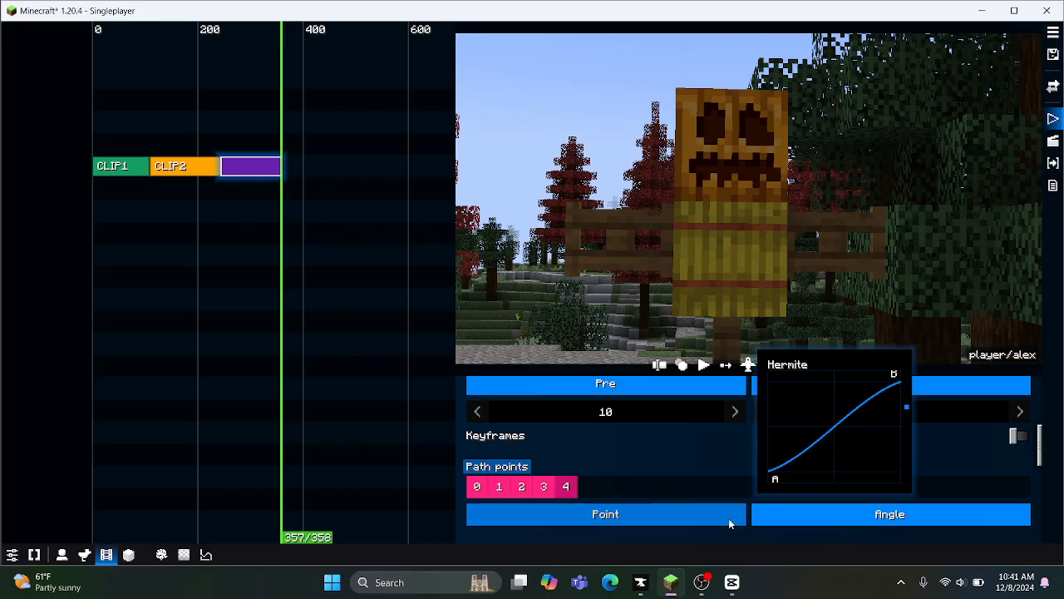
{"action": "left_click", "coordinate": [747, 364]}
{"action": "left_click", "coordinate": [747, 364]}
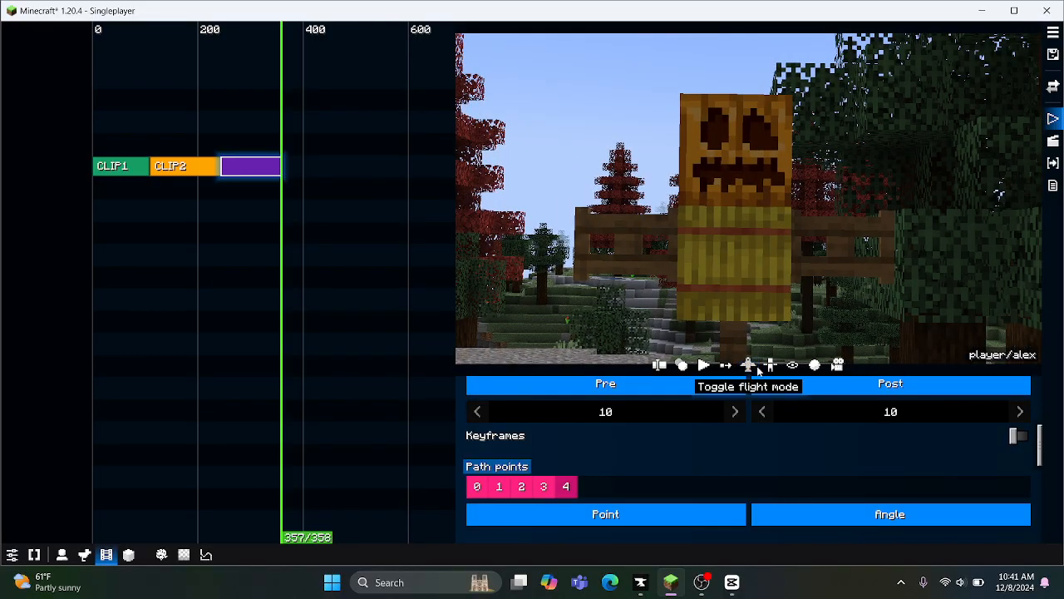
Step: Play back the scarecrow Path shot from tick 227 and scrub to its end near tick 351
{"action": "left_click_drag", "start_coordinate": [281, 280], "coordinate": [212, 307]}
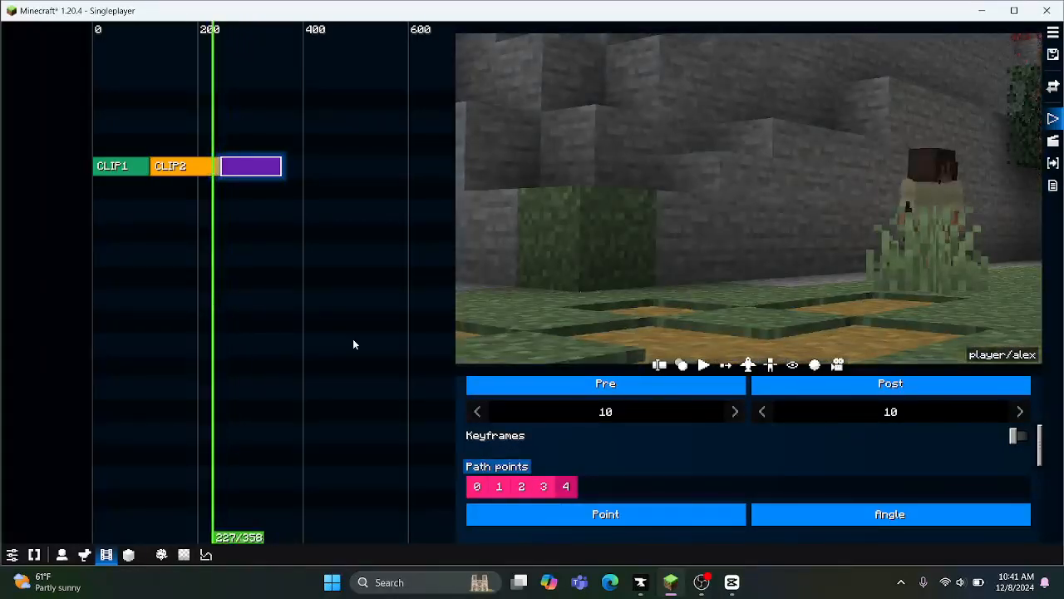
{"action": "left_click", "coordinate": [712, 367]}
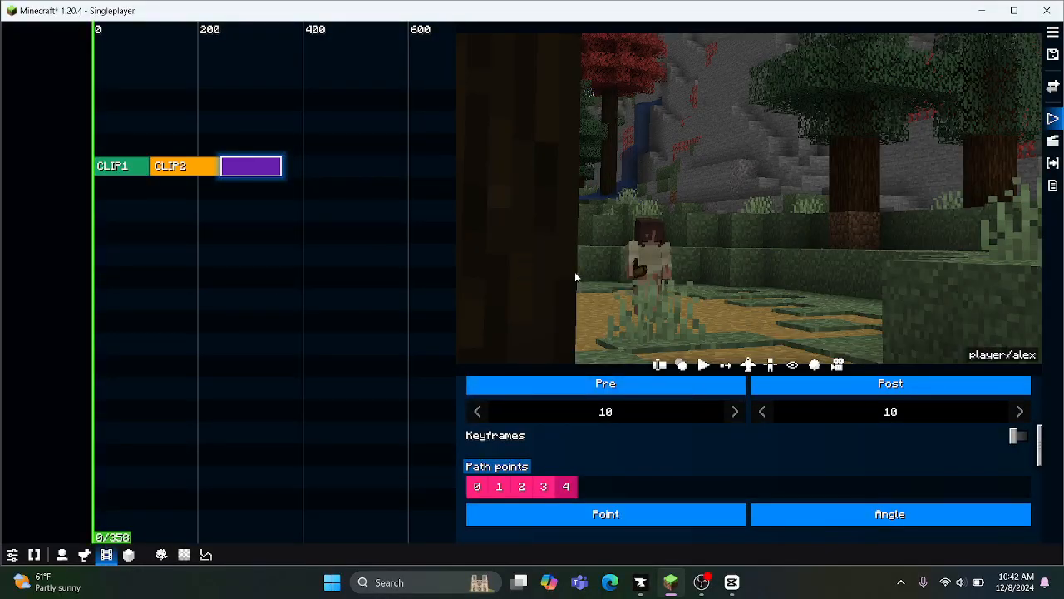
{"action": "left_click_drag", "start_coordinate": [129, 216], "coordinate": [279, 188]}
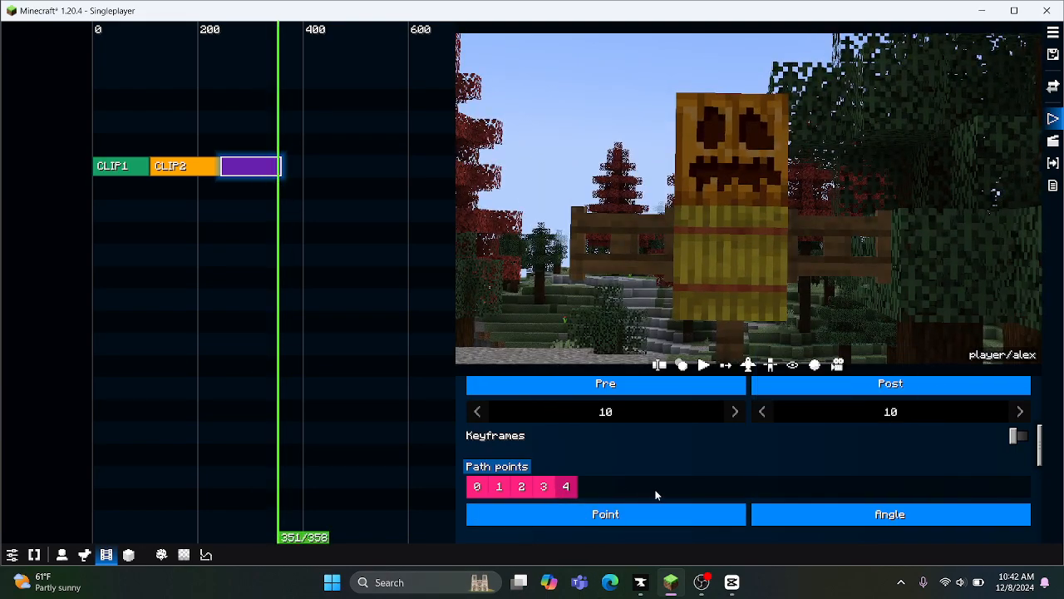
Step: Try several interpolation curves for the Path clip's point movement, ending on Sine In
{"action": "scroll", "coordinate": [538, 484], "scroll_direction": "down", "scroll_amount": 4}
{"action": "scroll", "coordinate": [552, 480], "scroll_direction": "up", "scroll_amount": 4}
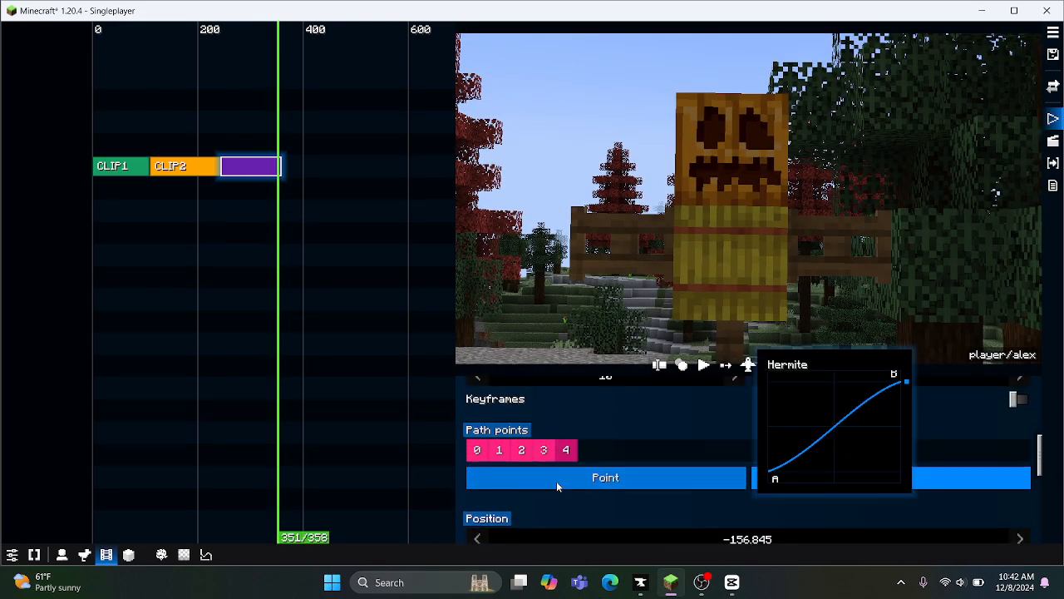
{"action": "scroll", "coordinate": [580, 541], "scroll_direction": "down", "scroll_amount": 2}
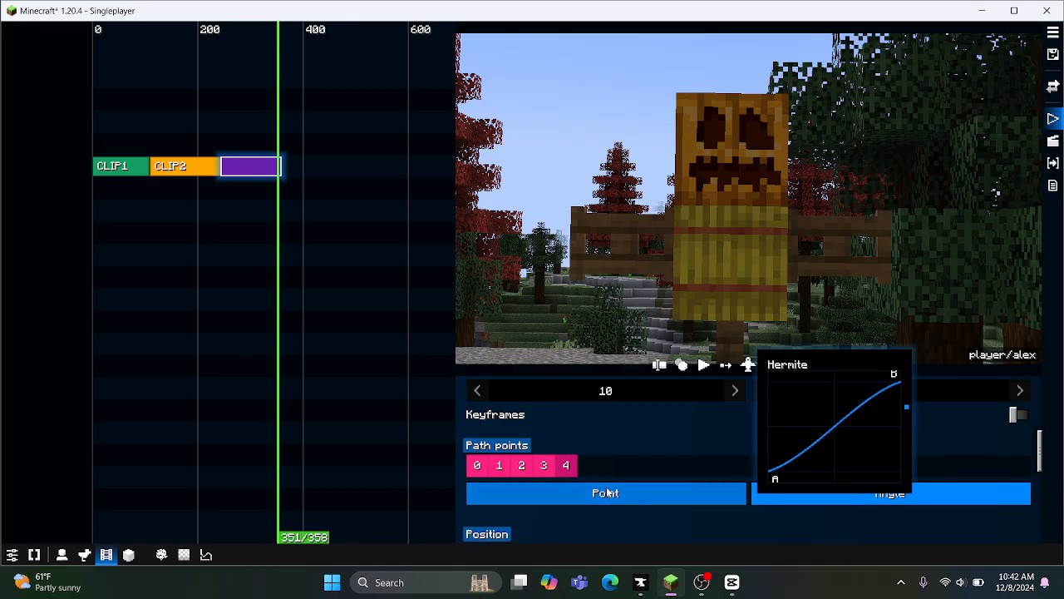
{"action": "left_click", "coordinate": [547, 495]}
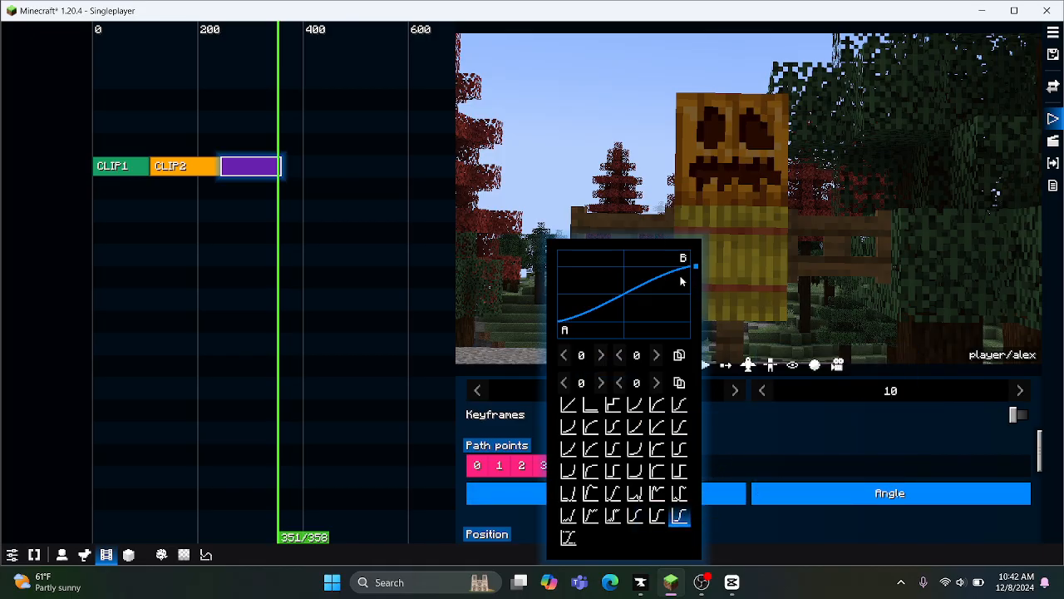
{"action": "left_click", "coordinate": [591, 405]}
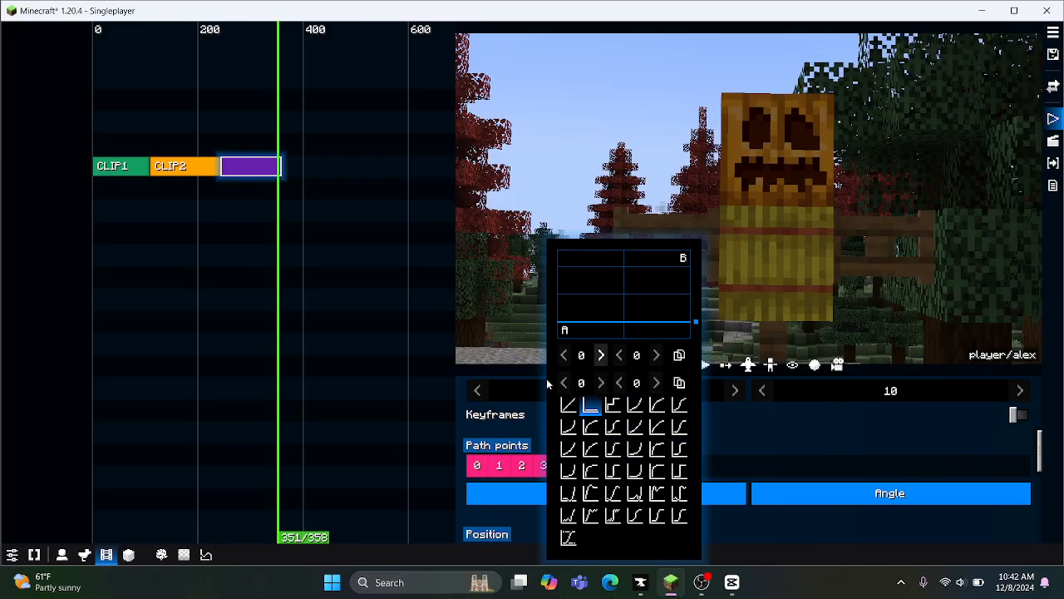
{"action": "left_click", "coordinate": [568, 405]}
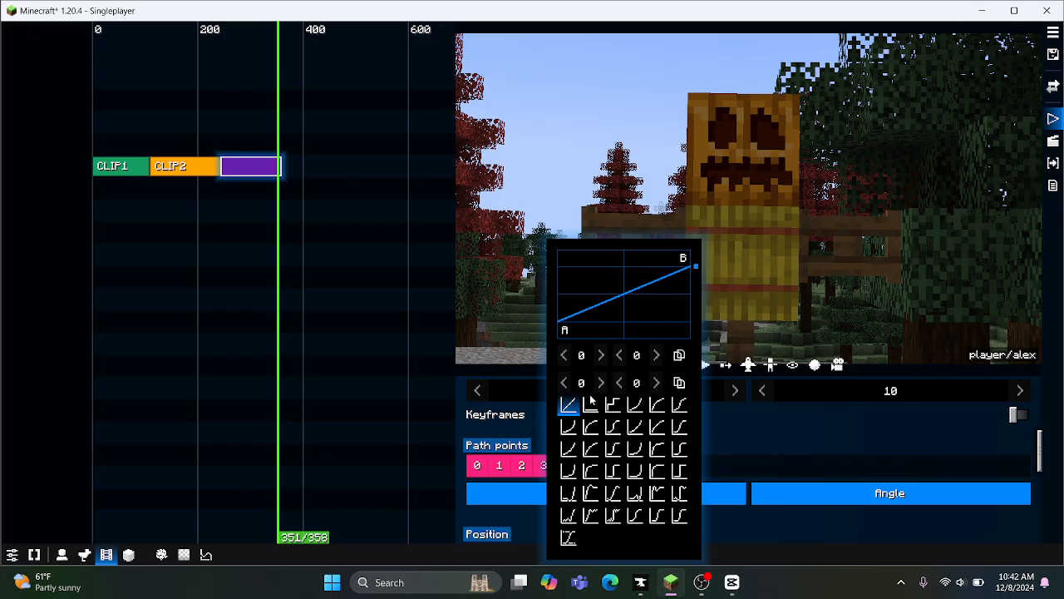
{"action": "left_click", "coordinate": [635, 405]}
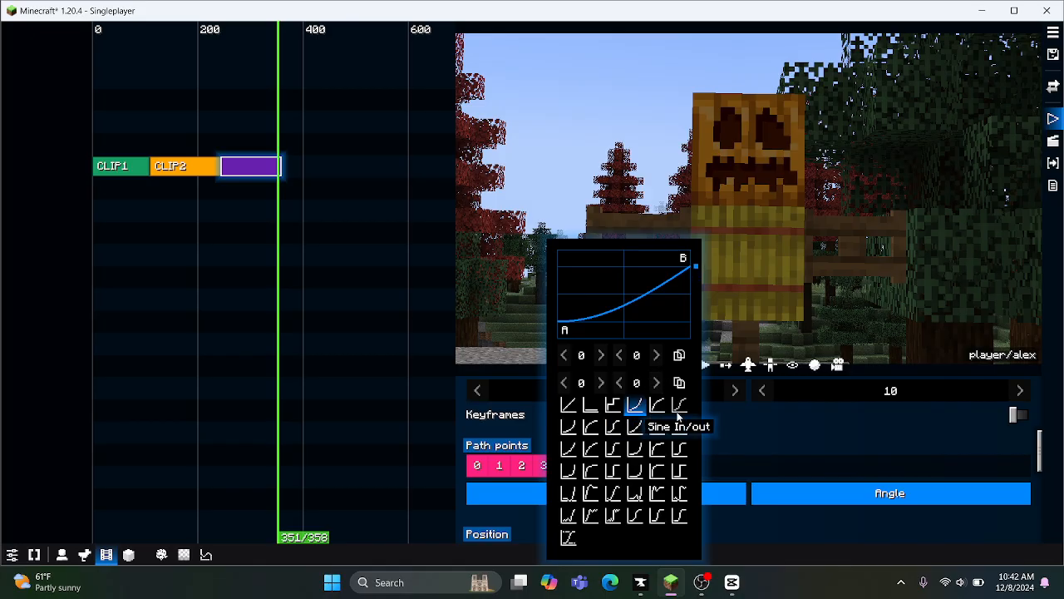
{"action": "left_click", "coordinate": [657, 405]}
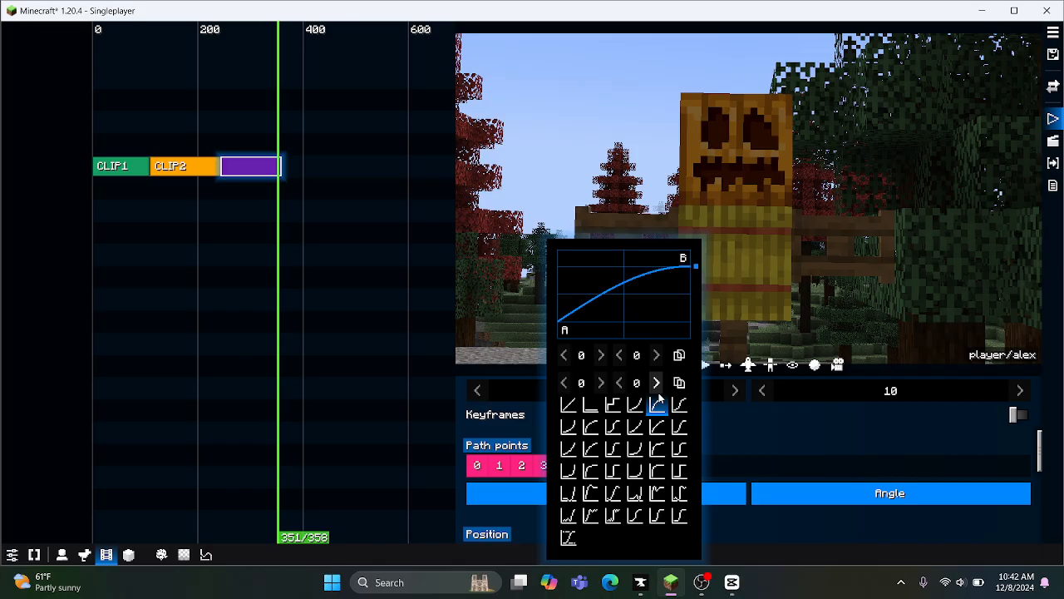
{"action": "left_click", "coordinate": [636, 405]}
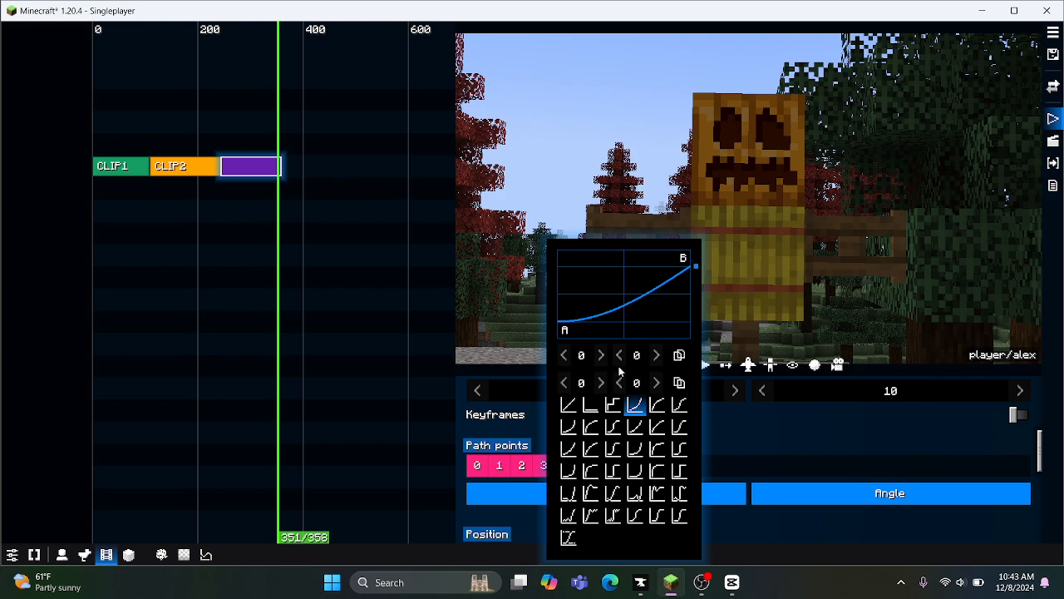
{"action": "left_click", "coordinate": [857, 437]}
Step: Preview the Path shot's camera movement with the Sine In curve from about tick 265
{"action": "left_click_drag", "start_coordinate": [258, 294], "coordinate": [233, 305]}
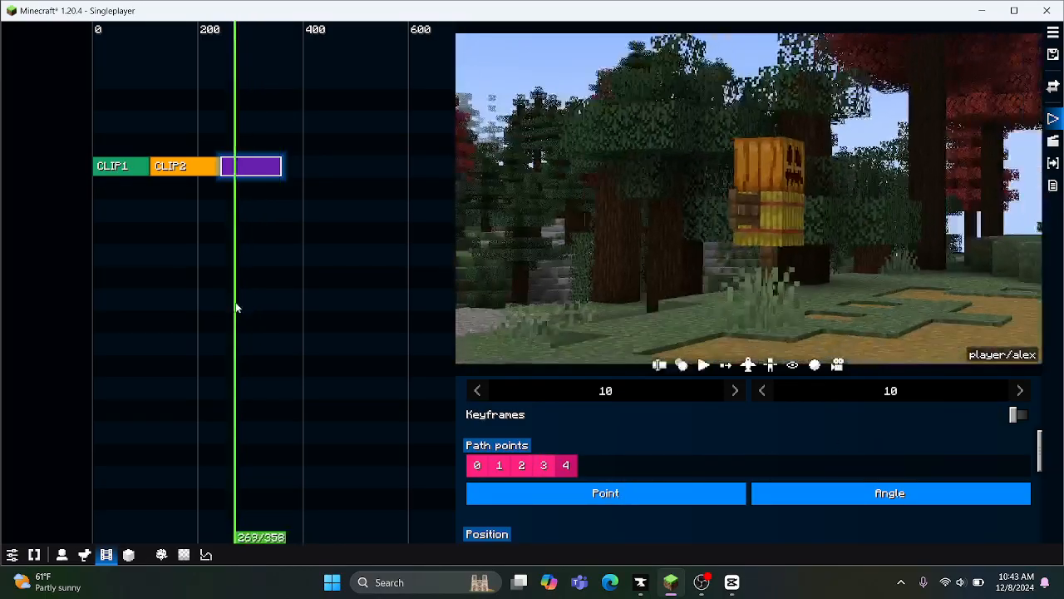
{"action": "left_click", "coordinate": [648, 487]}
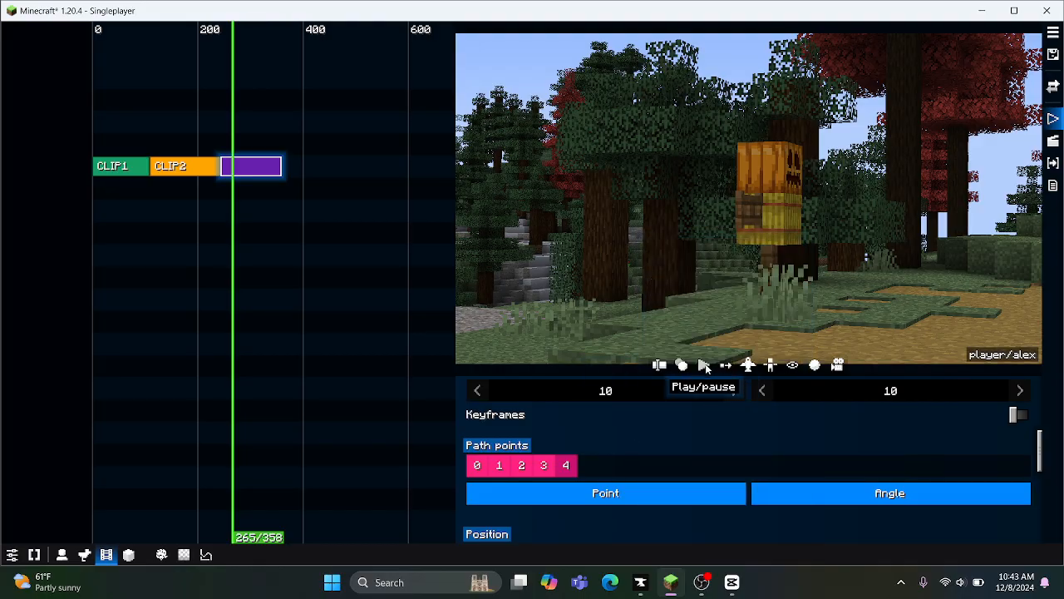
{"action": "left_click", "coordinate": [703, 366]}
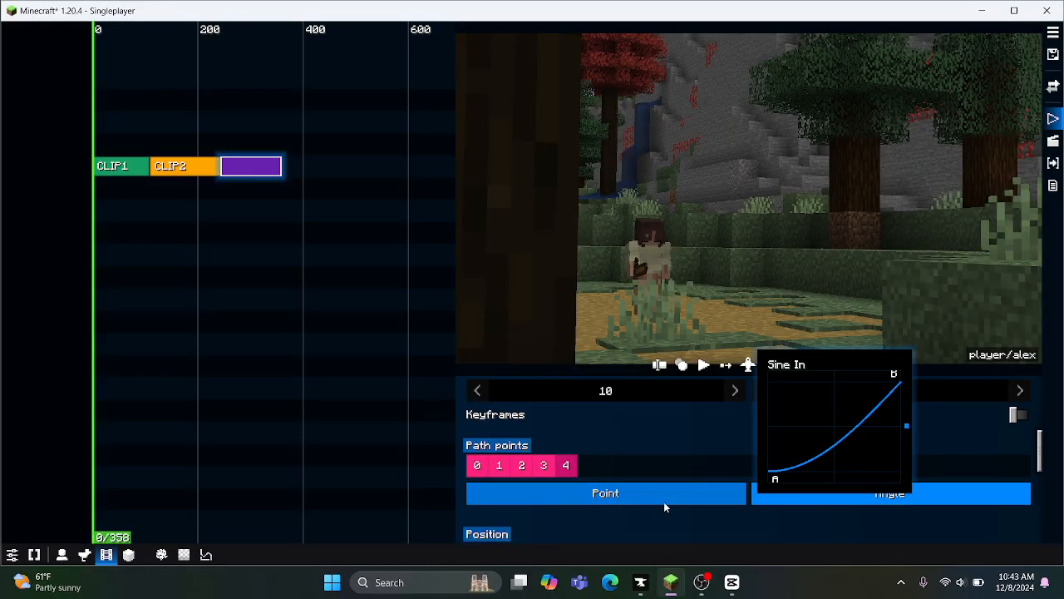
{"action": "left_click", "coordinate": [706, 366]}
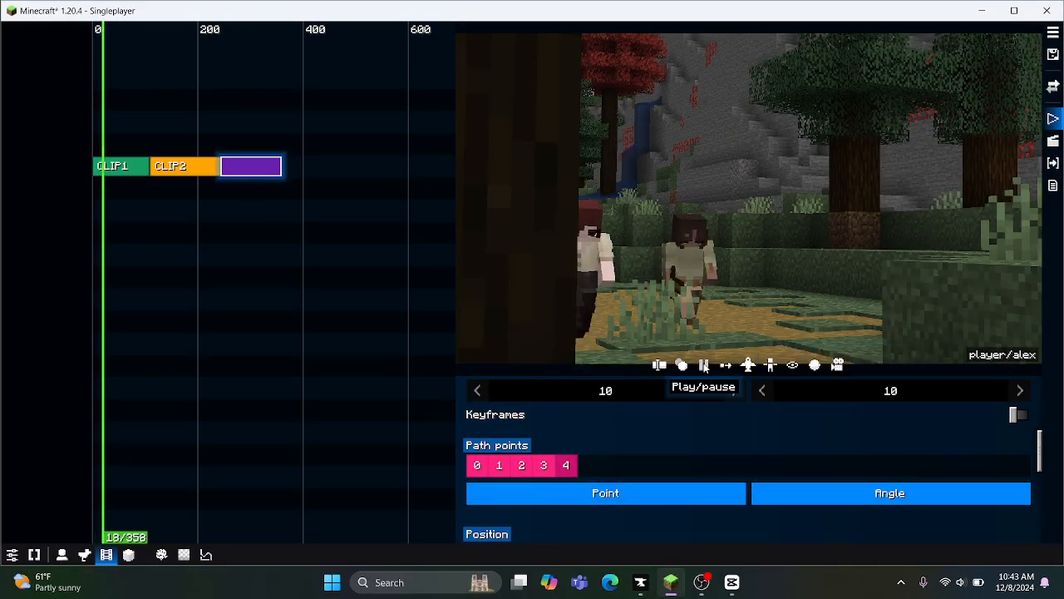
{"action": "left_click_drag", "start_coordinate": [202, 231], "coordinate": [304, 226]}
Step: Set the Path clip's point interpolation back to Hermite and play the shot back
{"action": "left_click", "coordinate": [683, 499]}
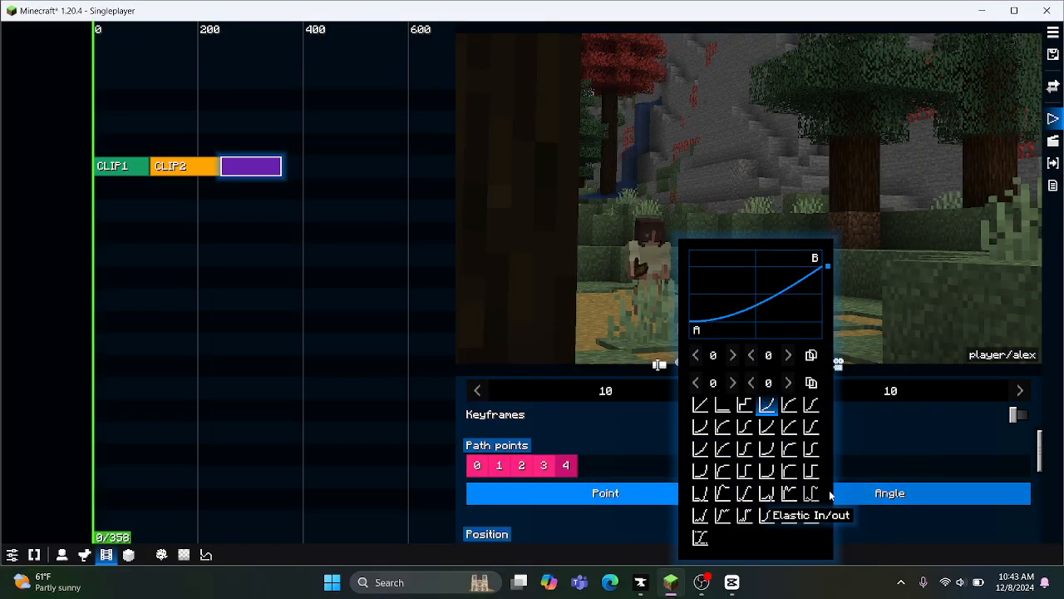
{"action": "left_click", "coordinate": [812, 515]}
{"action": "left_click_drag", "start_coordinate": [183, 291], "coordinate": [242, 278]}
{"action": "left_click", "coordinate": [706, 369]}
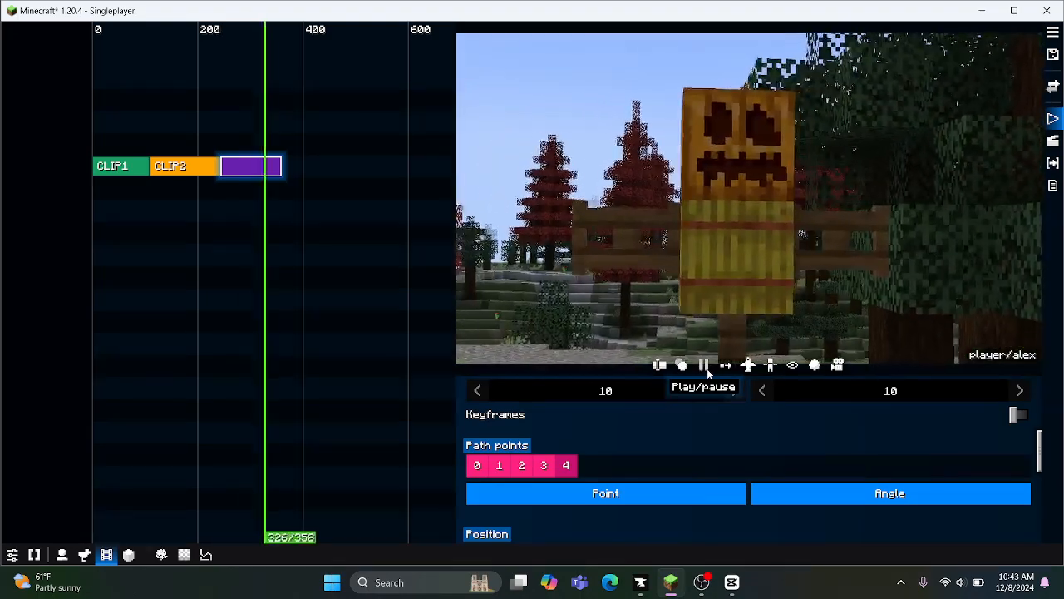
{"action": "left_click", "coordinate": [705, 367]}
{"action": "mouse_move", "coordinate": [272, 241]}
{"action": "left_mouse_down"}
{"action": "mouse_move", "coordinate": [224, 263]}
{"action": "mouse_move", "coordinate": [269, 247]}
{"action": "mouse_move", "coordinate": [251, 246]}
{"action": "left_mouse_up"}
Step: Add a second Path clip on the timeline after the first and place it on layer 15
{"action": "left_click", "coordinate": [292, 230]}
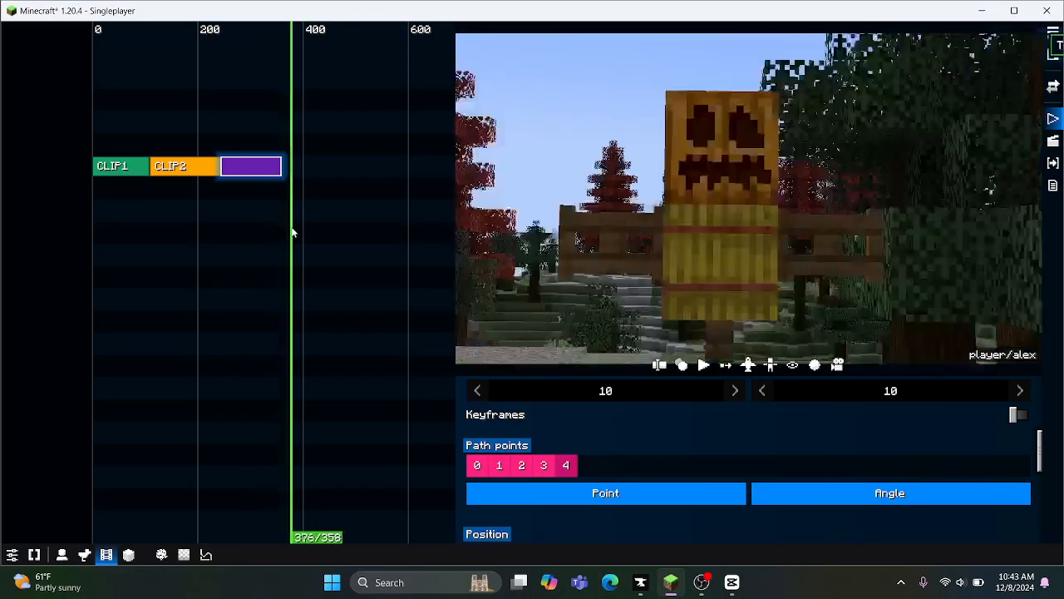
{"action": "right_click", "coordinate": [314, 179]}
{"action": "left_click", "coordinate": [352, 191]}
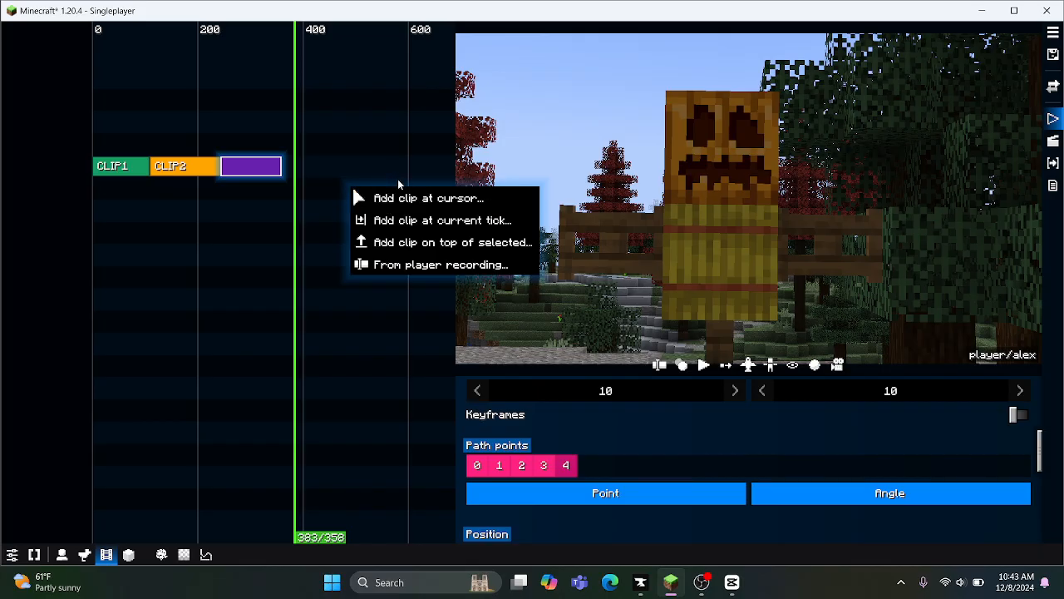
{"action": "left_click", "coordinate": [354, 195]}
{"action": "left_click", "coordinate": [421, 263]}
{"action": "left_click_drag", "start_coordinate": [361, 195], "coordinate": [374, 195]}
{"action": "left_click_drag", "start_coordinate": [310, 190], "coordinate": [259, 208]}
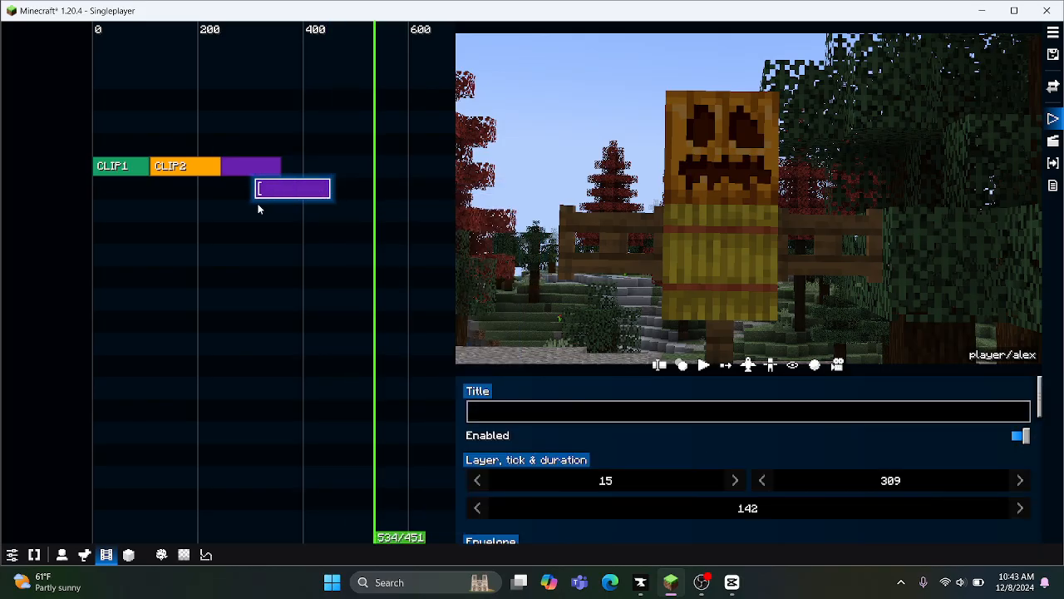
Step: Title the first Path clip, starting at tick 244, CLIP3
{"action": "left_click", "coordinate": [255, 171]}
{"action": "scroll", "coordinate": [508, 399], "scroll_direction": "down", "scroll_amount": 3}
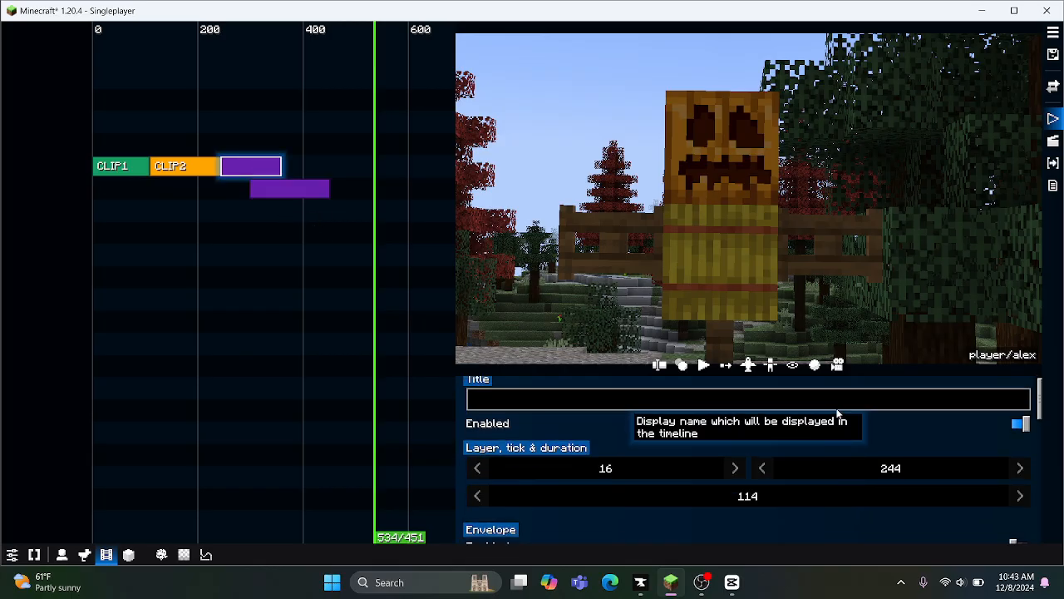
{"action": "scroll", "coordinate": [507, 399], "scroll_direction": "up", "scroll_amount": 3}
{"action": "left_click", "coordinate": [520, 409]}
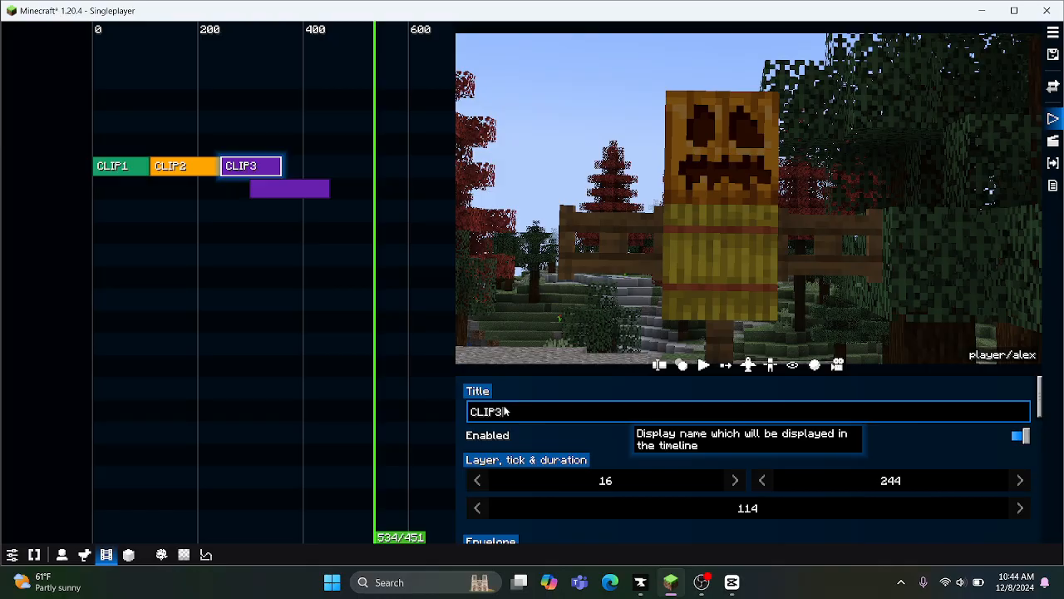
Step: Move the new Path clip directly behind CLIP3 on layer 16 at tick 358, with a duration of 154 ticks
{"action": "left_click", "coordinate": [320, 247]}
{"action": "left_click_drag", "start_coordinate": [278, 192], "coordinate": [326, 128]}
{"action": "left_click_drag", "start_coordinate": [329, 168], "coordinate": [317, 168]}
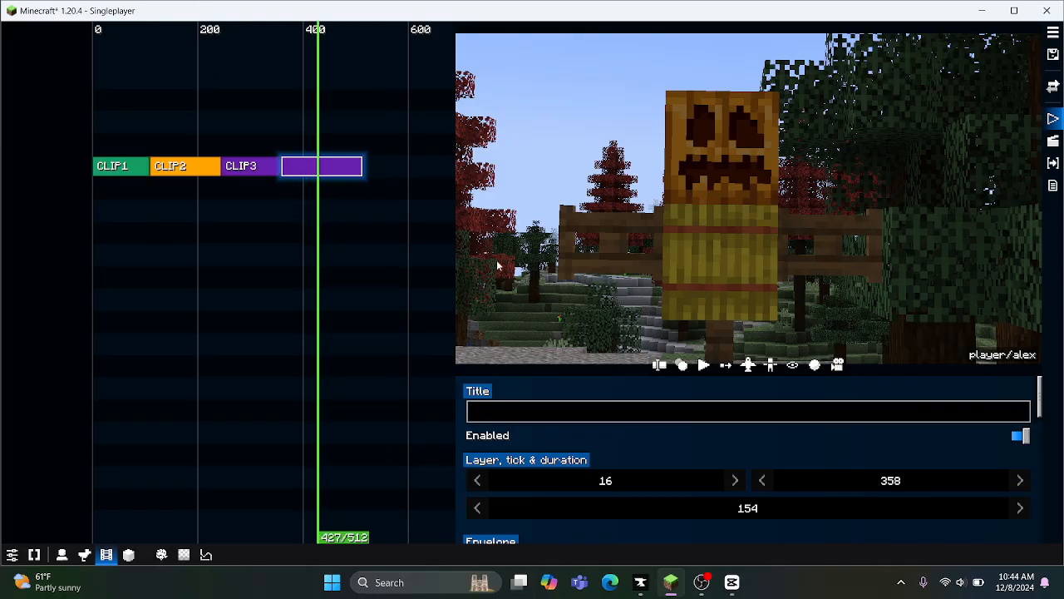
Step: Match the new Path clip's point 0 to CLIP3's closing scarecrow view at tick 353 and bring up its path points
{"action": "left_click_drag", "start_coordinate": [296, 367], "coordinate": [278, 383]}
{"action": "left_click", "coordinate": [747, 366]}
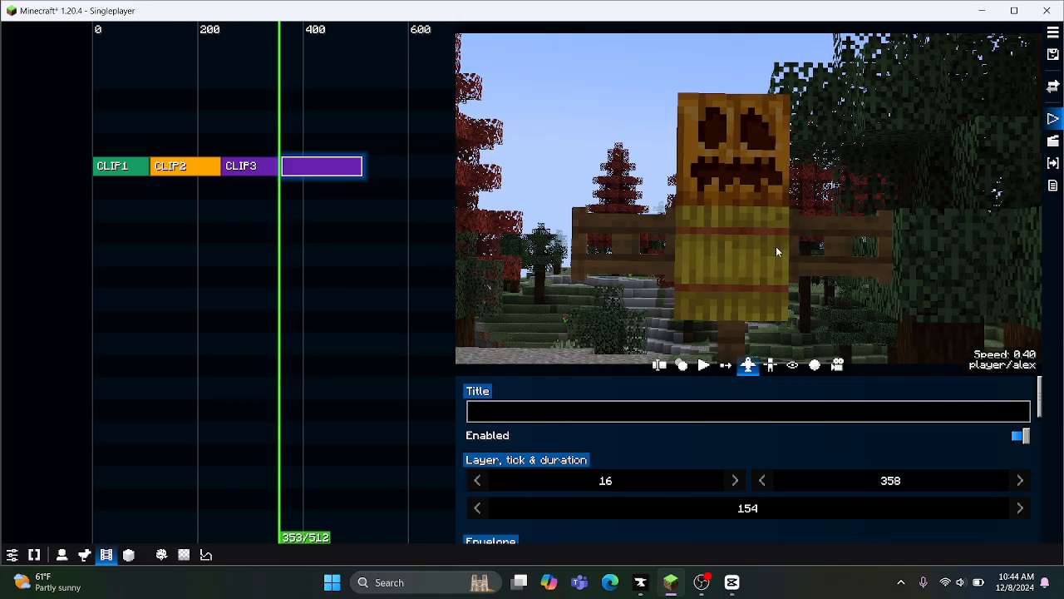
{"action": "left_click", "coordinate": [747, 366]}
{"action": "scroll", "coordinate": [699, 412], "scroll_direction": "down", "scroll_amount": 2}
{"action": "scroll", "coordinate": [699, 416], "scroll_direction": "down", "scroll_amount": 4}
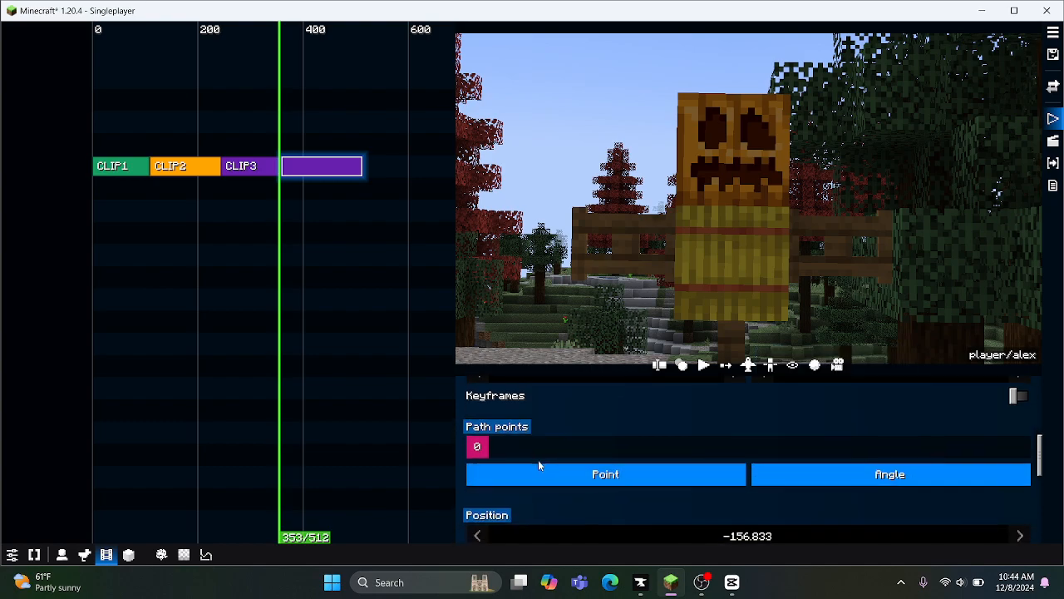
Step: Add path point 1 with the camera rolled into a tilted view of the scarecrow, and play back from tick 315
{"action": "right_click", "coordinate": [502, 446]}
{"action": "left_click", "coordinate": [552, 454]}
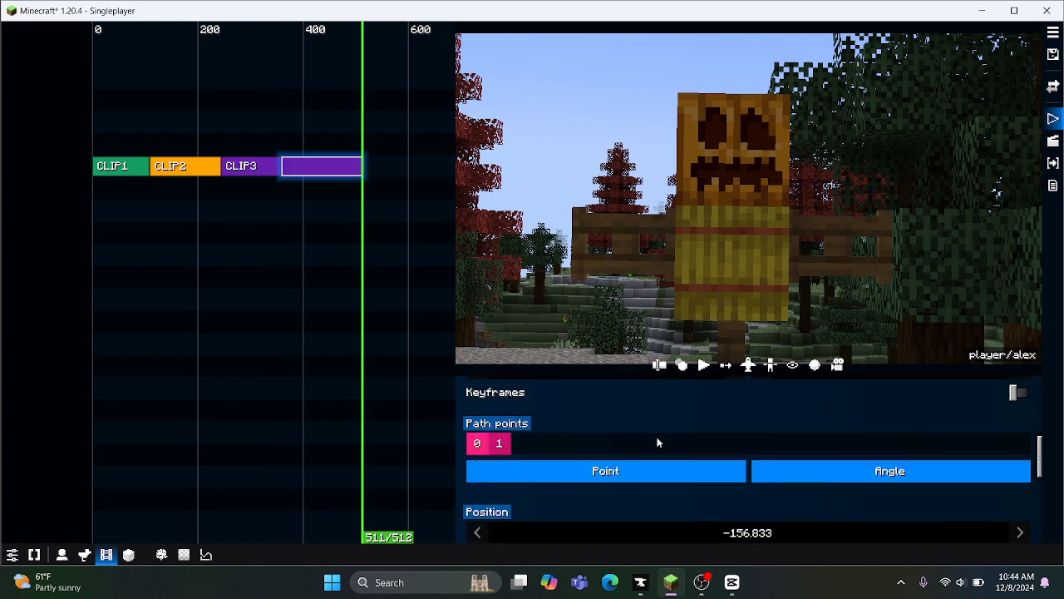
{"action": "left_click", "coordinate": [747, 366]}
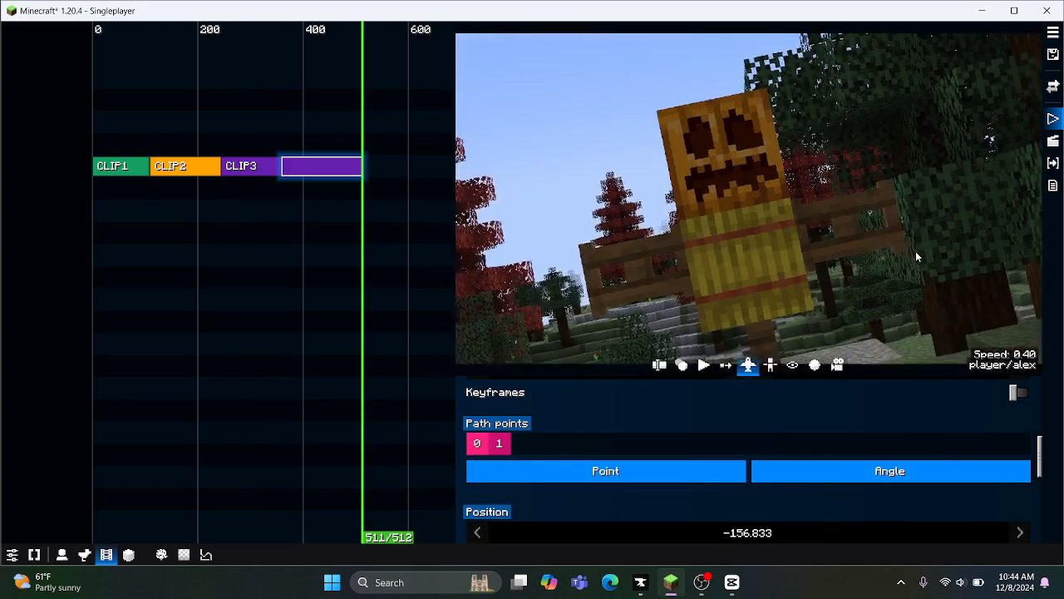
{"action": "left_click", "coordinate": [747, 366]}
{"action": "left_click_drag", "start_coordinate": [366, 222], "coordinate": [262, 249]}
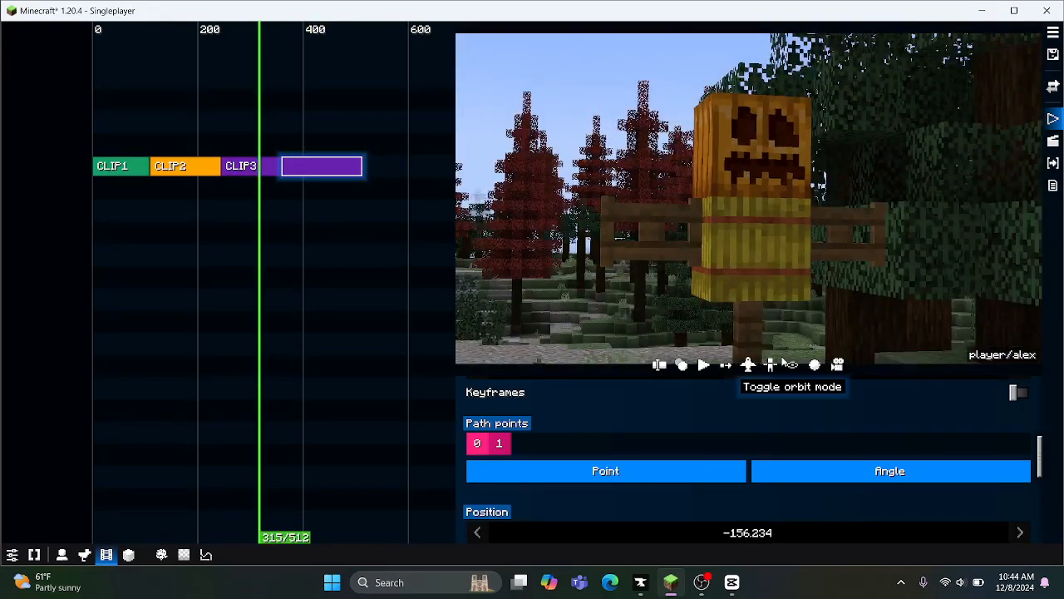
{"action": "left_click", "coordinate": [702, 366]}
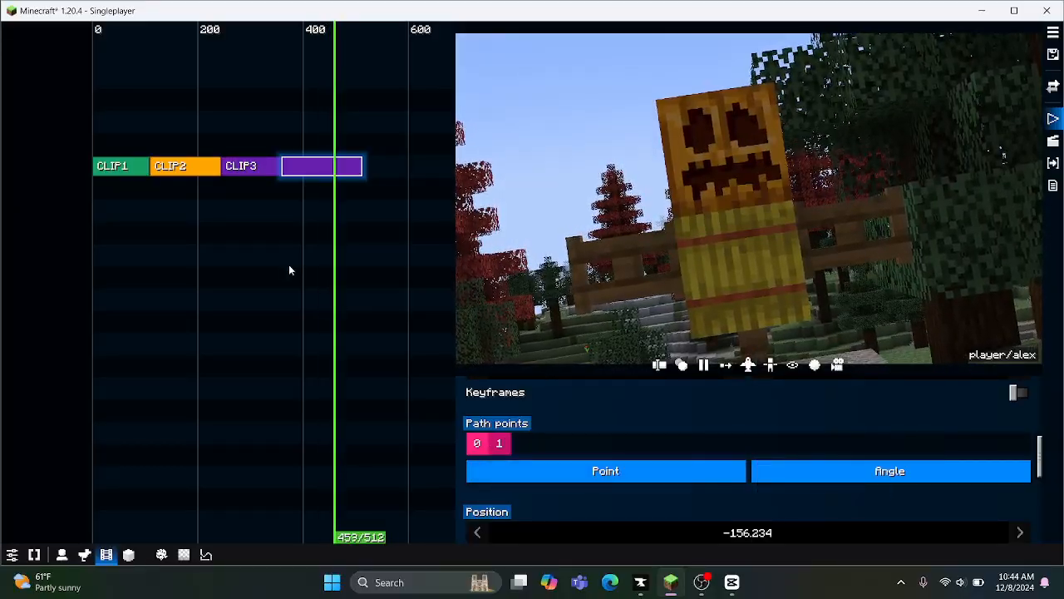
Step: Delete the untitled Path clip behind CLIP3 and move the playhead into CLIP1, at about tick 88
{"action": "right_click", "coordinate": [345, 167]}
{"action": "left_click", "coordinate": [391, 331]}
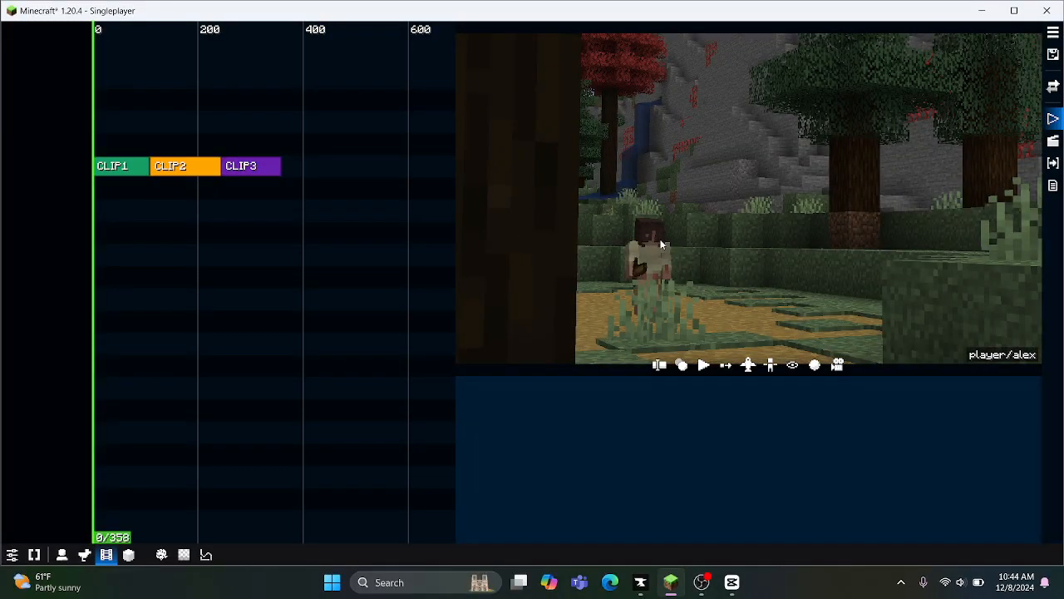
{"action": "left_click_drag", "start_coordinate": [180, 275], "coordinate": [139, 274]}
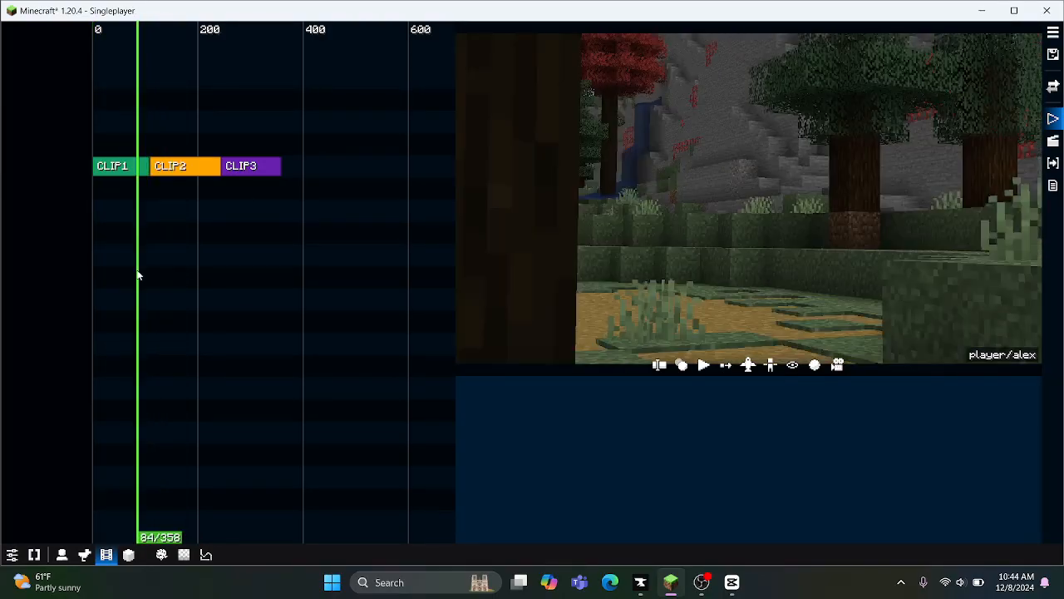
Step: Look over the player/alex replay's settings in the replay list, and bring up the list of model forms
{"action": "left_click", "coordinate": [660, 366]}
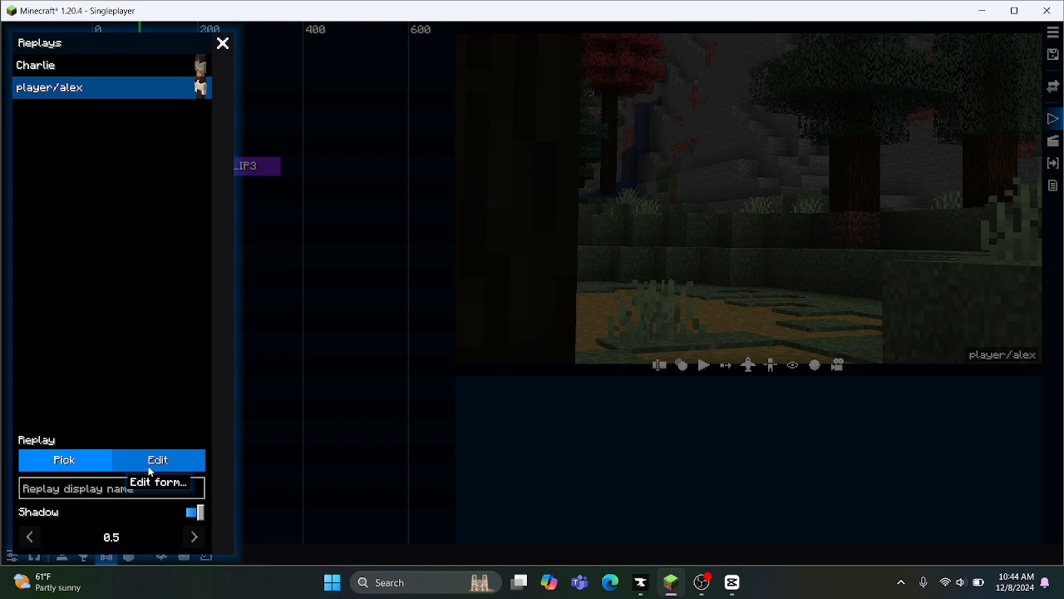
{"action": "key", "text": "ctrl+s"}
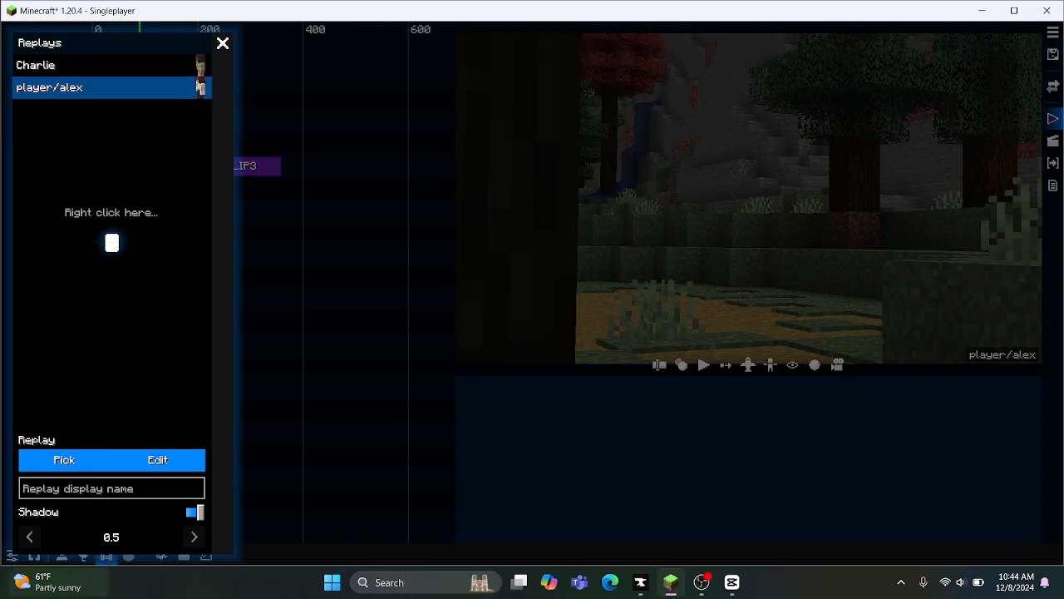
{"action": "left_click", "coordinate": [241, 65]}
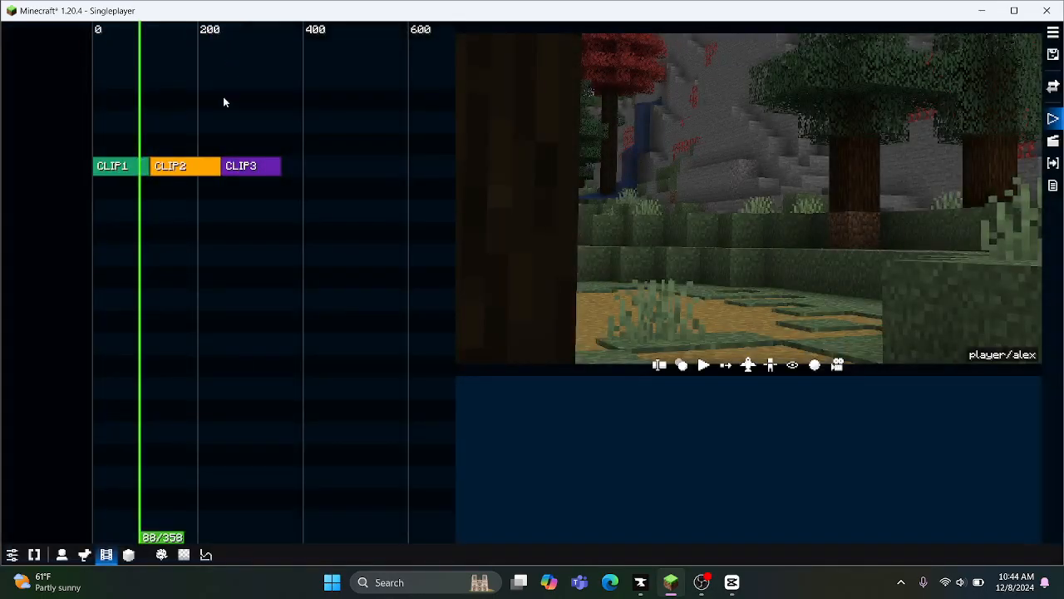
{"action": "left_click", "coordinate": [84, 555]}
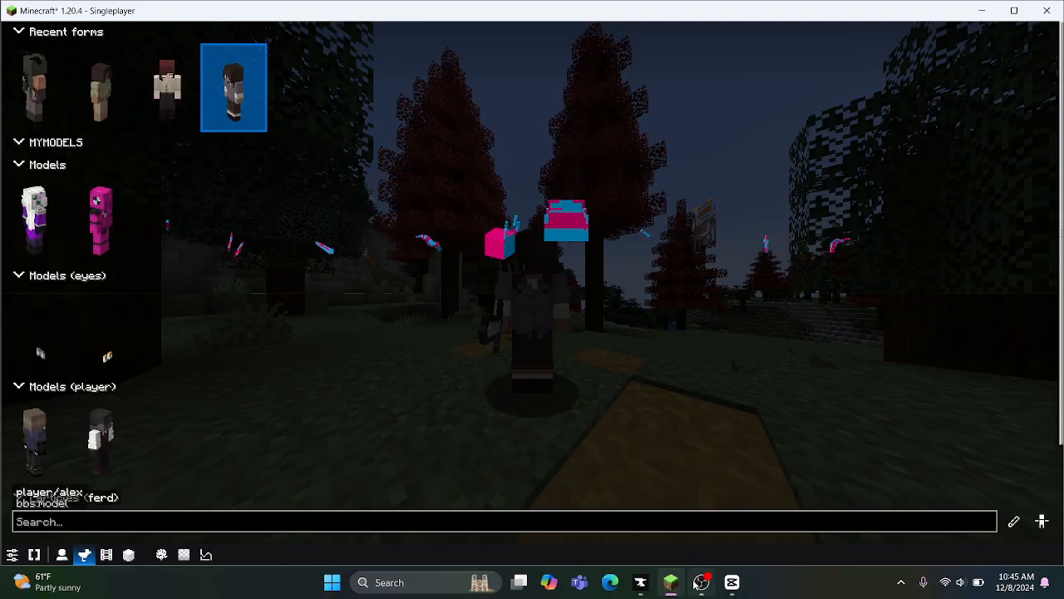
Step: Switch to OBS and choose the Be Right Back scene
{"action": "mouse_move", "coordinate": [697, 587]}
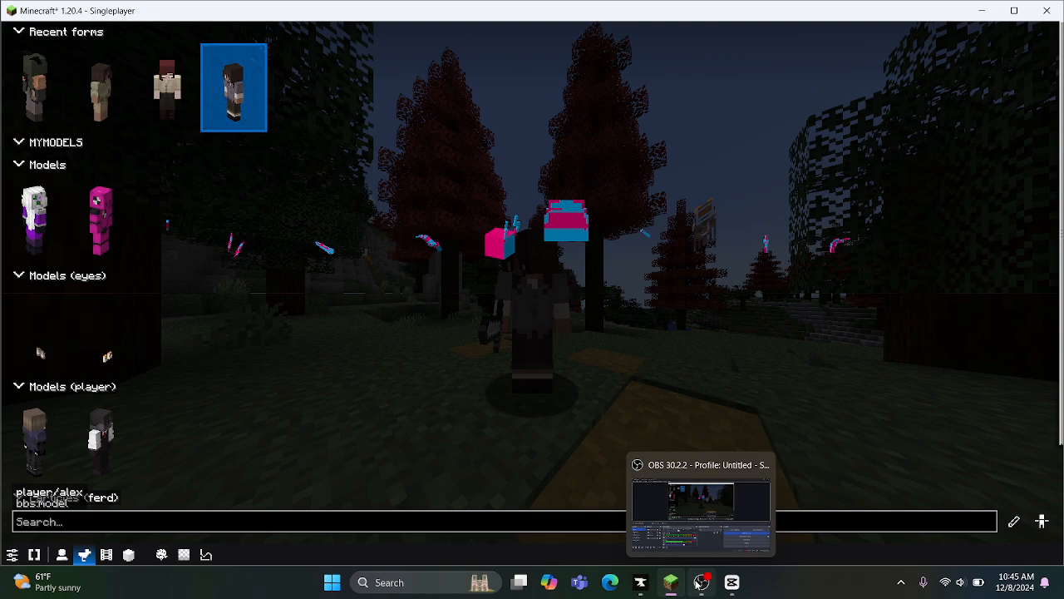
{"action": "key", "text": "Num_Lock"}
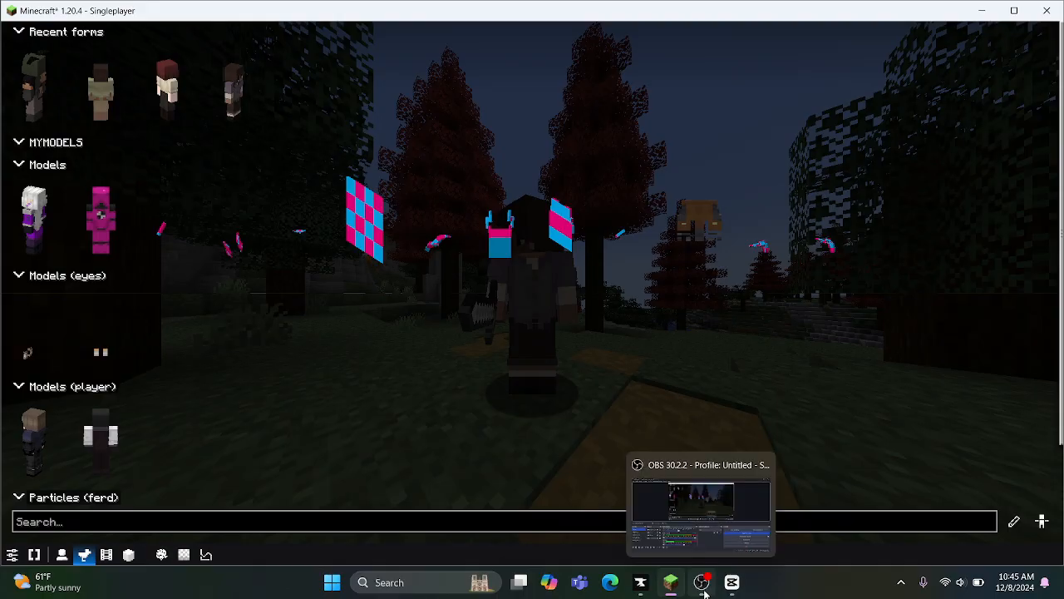
{"action": "left_click", "coordinate": [705, 590]}
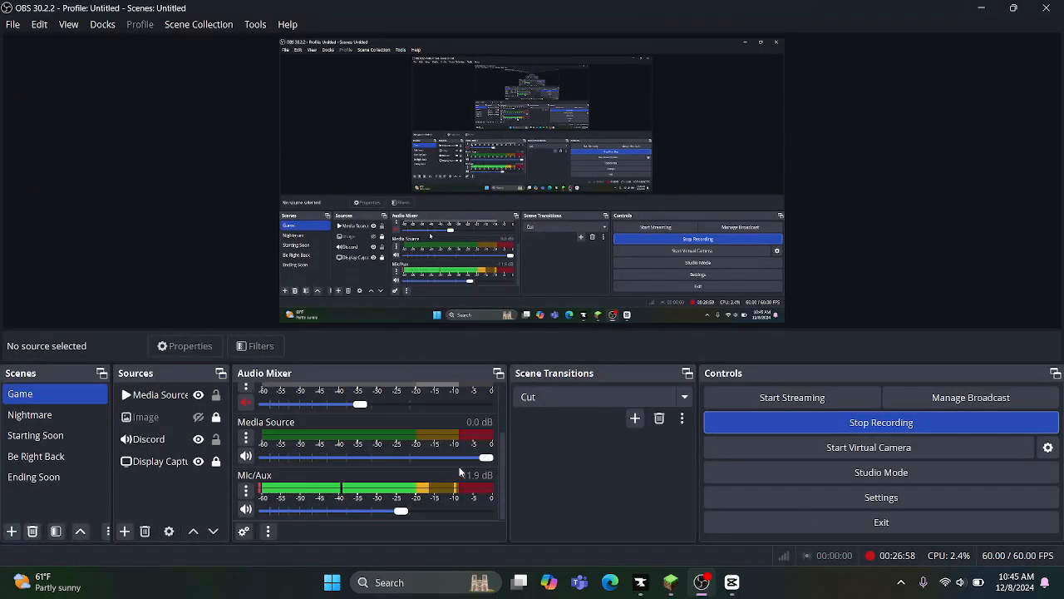
{"action": "left_click", "coordinate": [80, 456]}
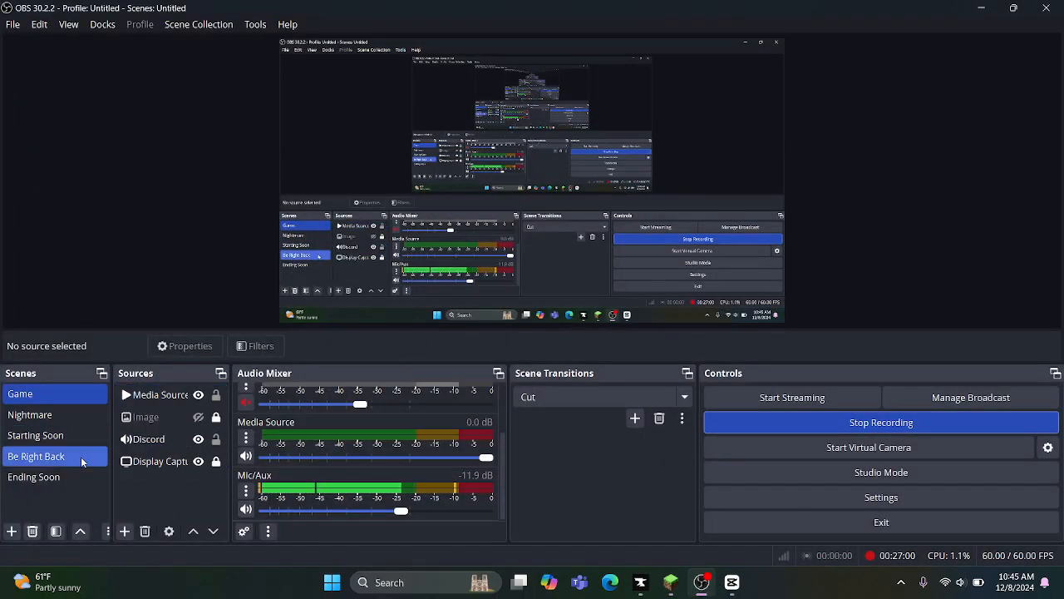
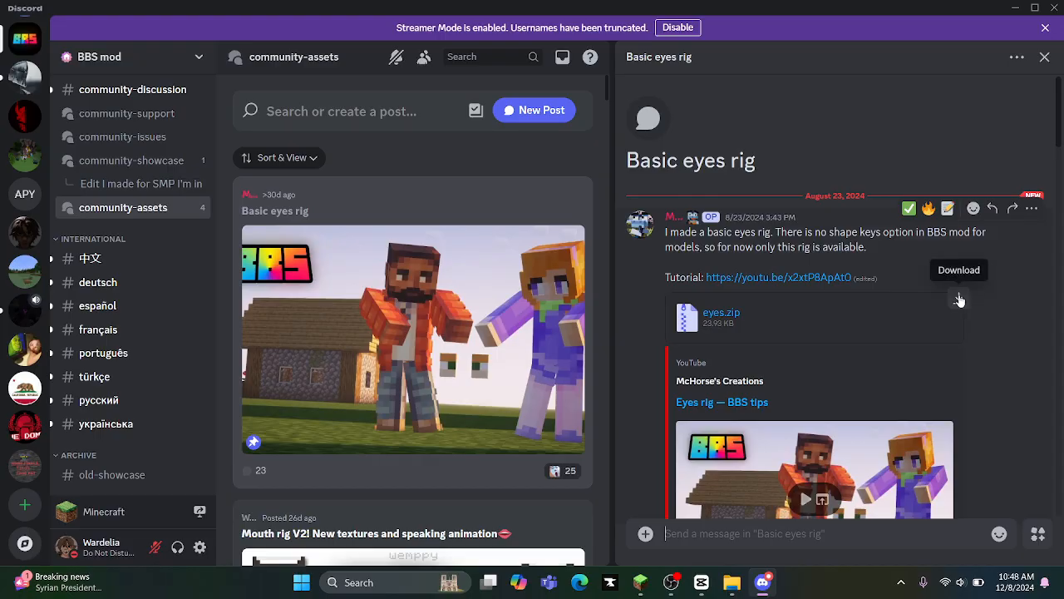
Step: Download eyes.zip from the Basic eyes rig post despite the download warning, and open the downloaded archive
{"action": "left_click", "coordinate": [958, 298]}
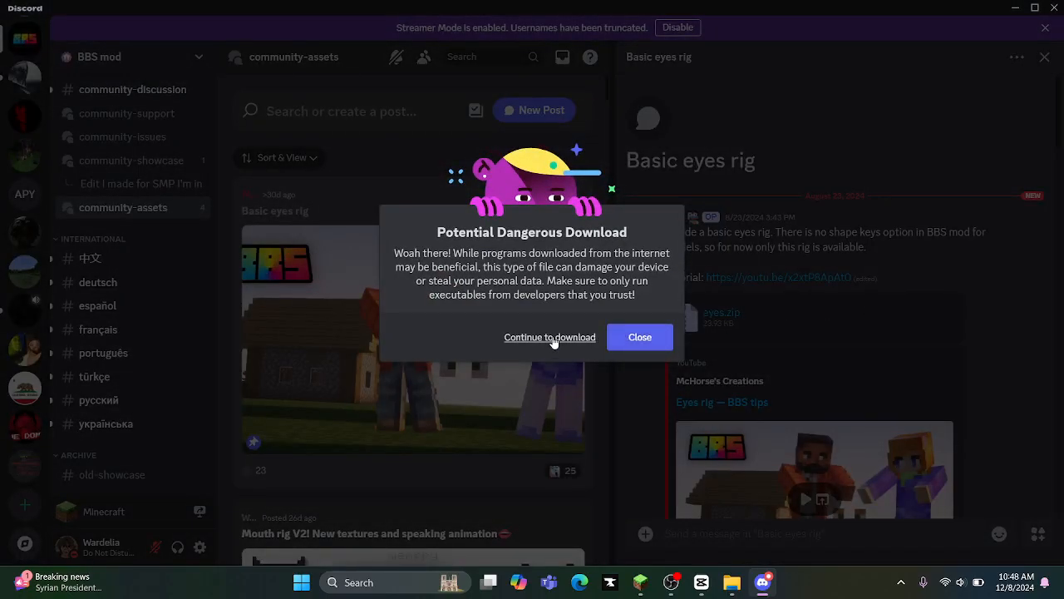
{"action": "left_click", "coordinate": [594, 338]}
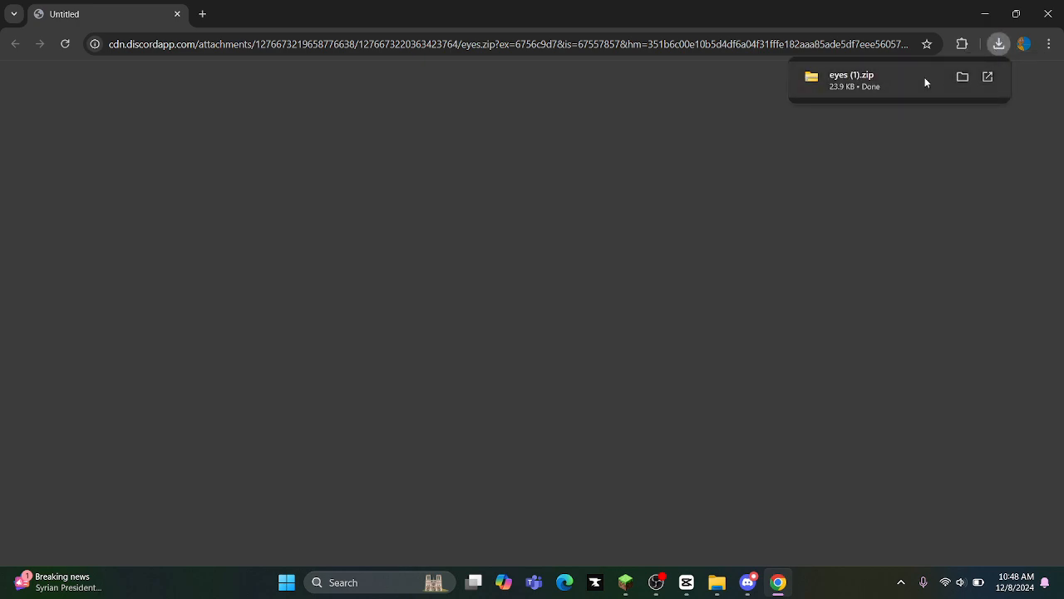
{"action": "left_click", "coordinate": [924, 78]}
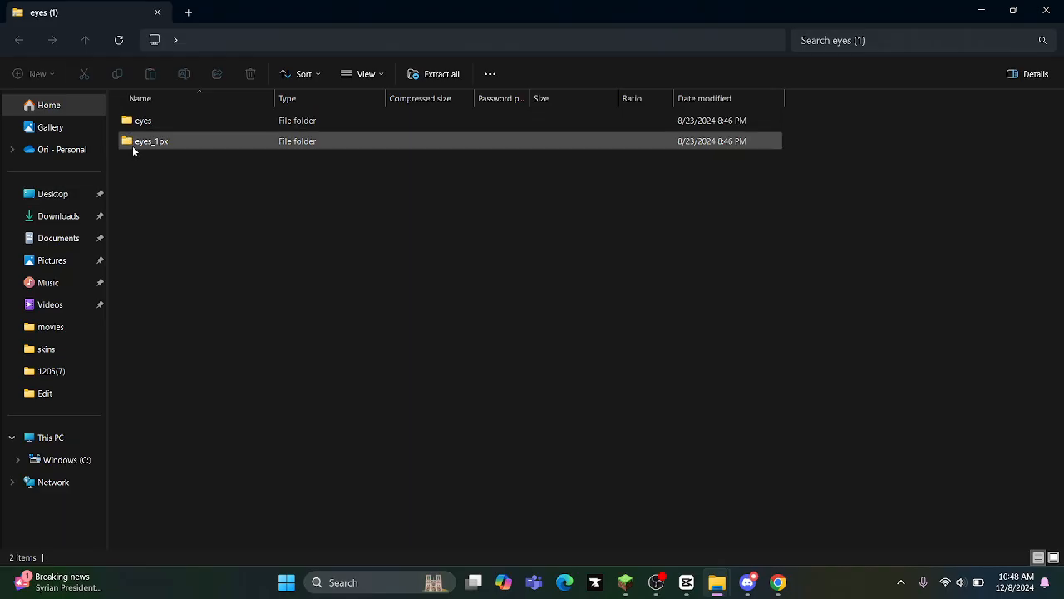
Step: Examine the contents of the eyes_1px and eyes folders in the downloaded archive
{"action": "double_click", "coordinate": [137, 143]}
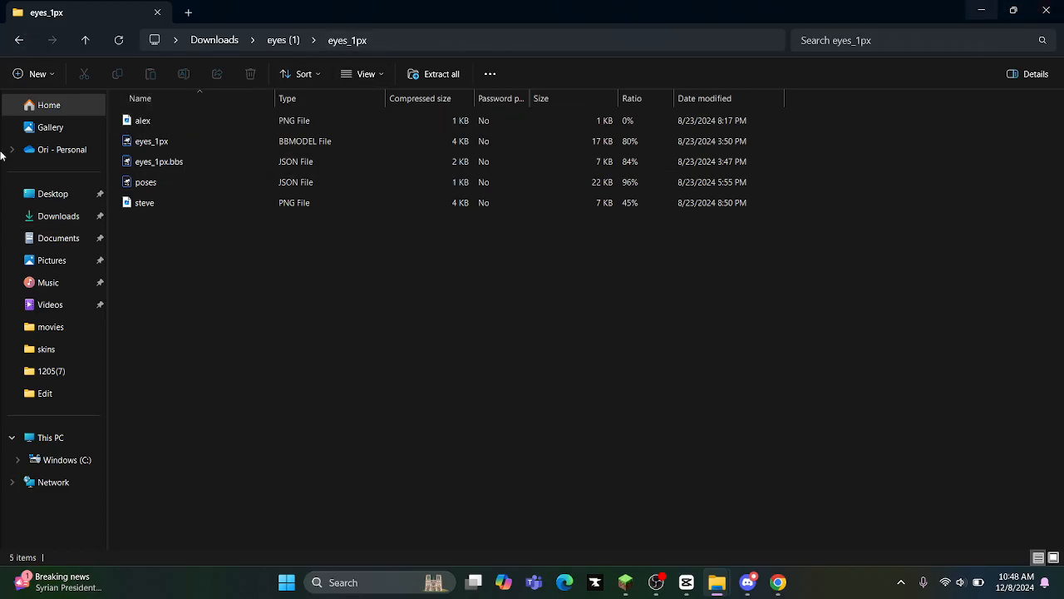
{"action": "left_click", "coordinate": [19, 40]}
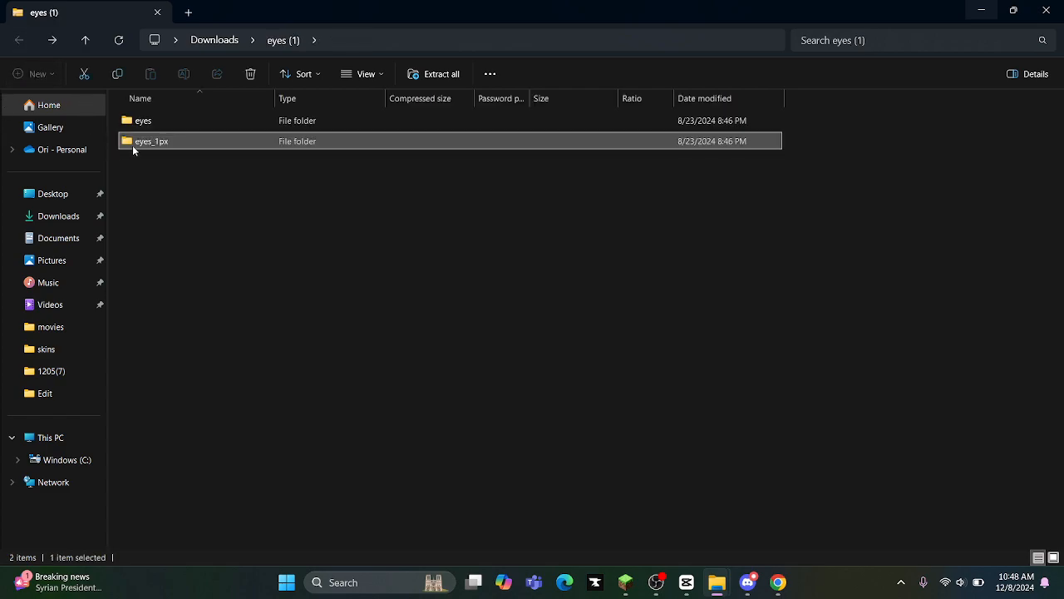
{"action": "double_click", "coordinate": [164, 121]}
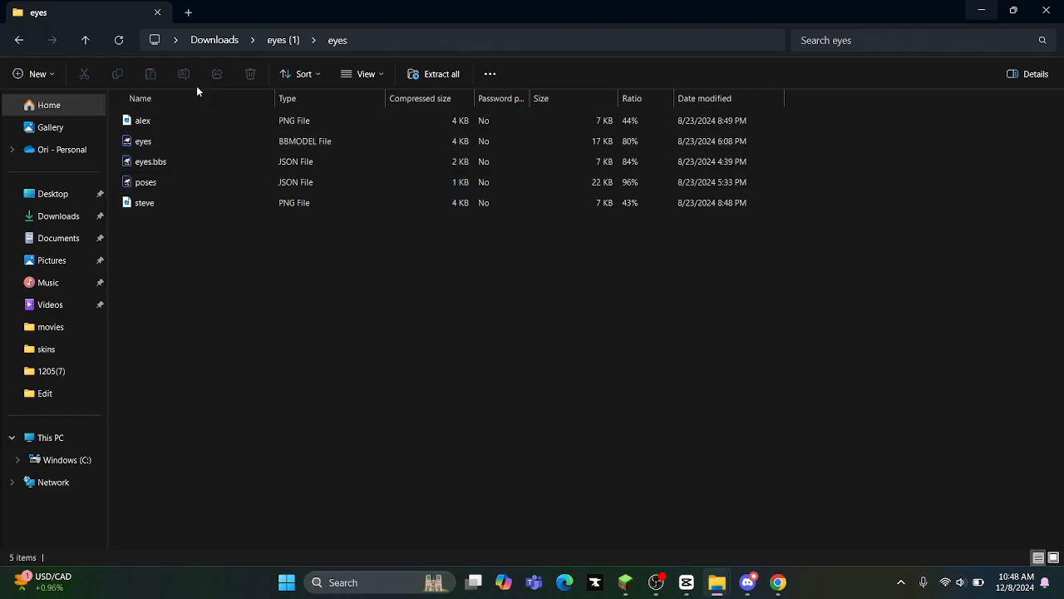
{"action": "left_click", "coordinate": [19, 40]}
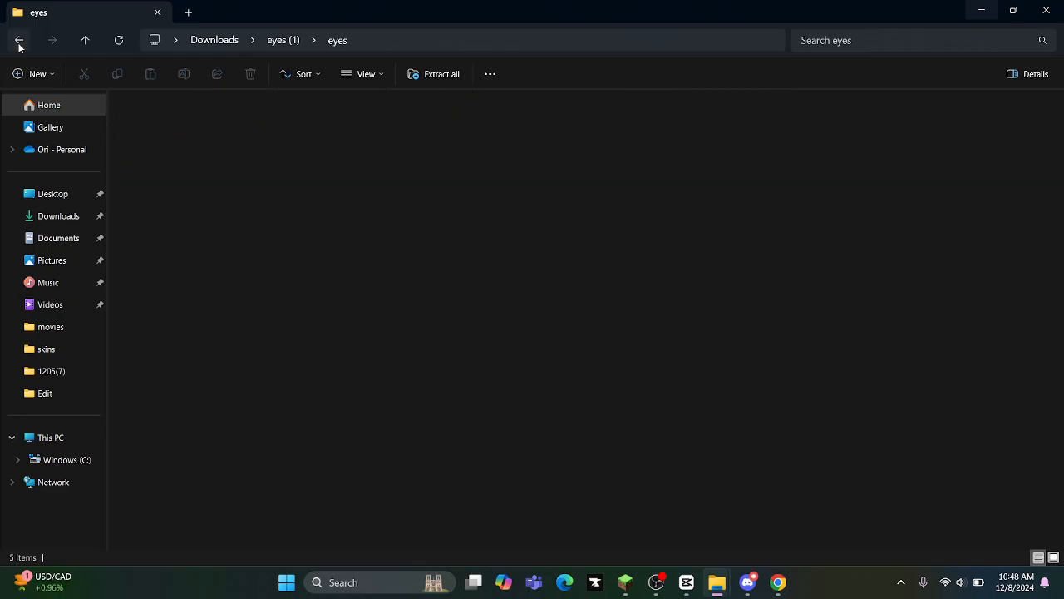
Step: Switch to the File Explorer window showing models, inspect the installed rig in its eyes folder, and return to models
{"action": "left_click", "coordinate": [189, 14]}
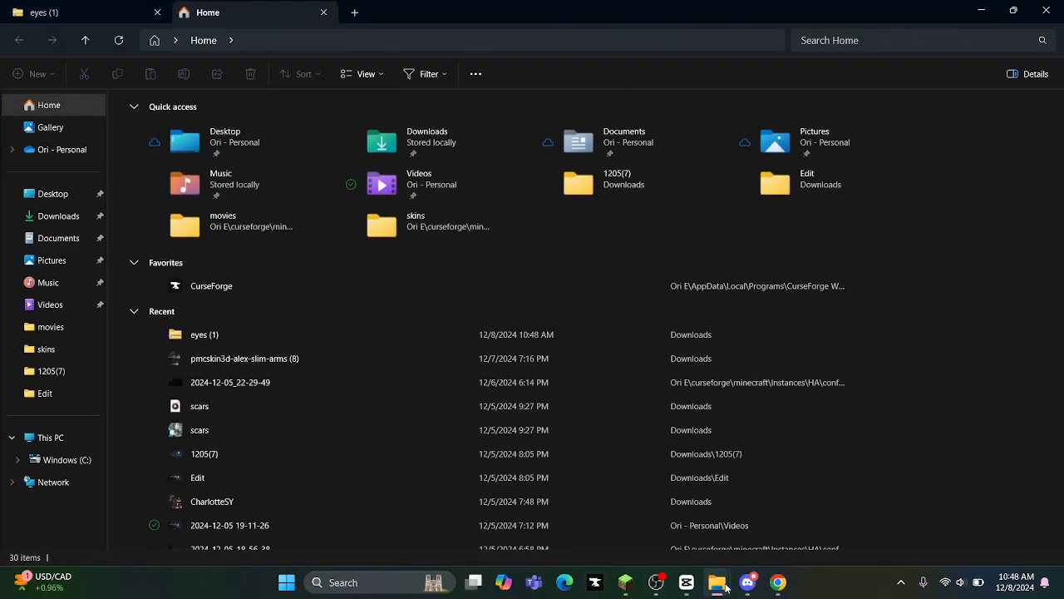
{"action": "mouse_move", "coordinate": [717, 581]}
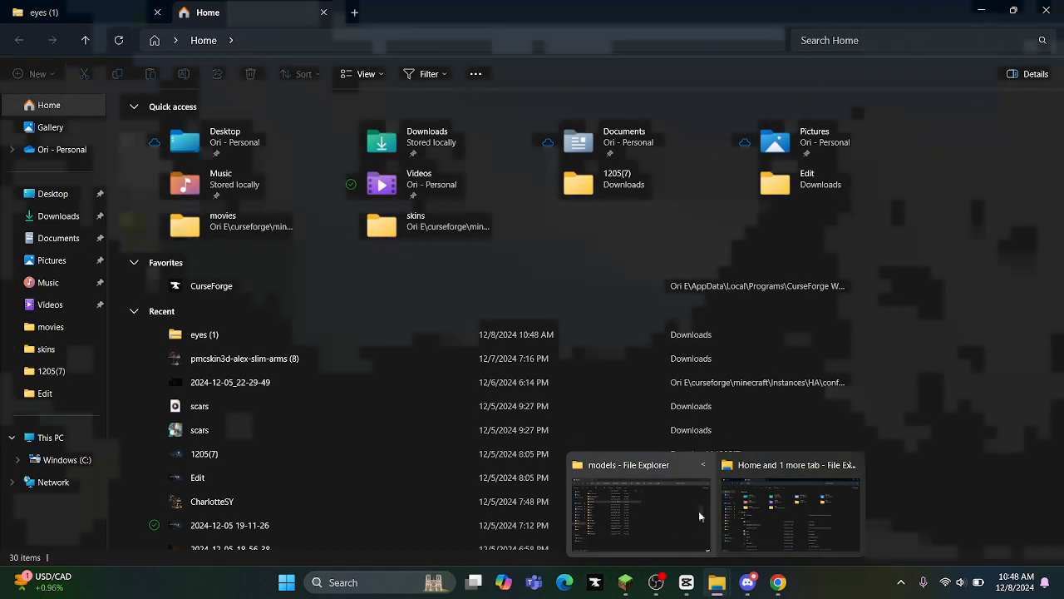
{"action": "left_click", "coordinate": [699, 516]}
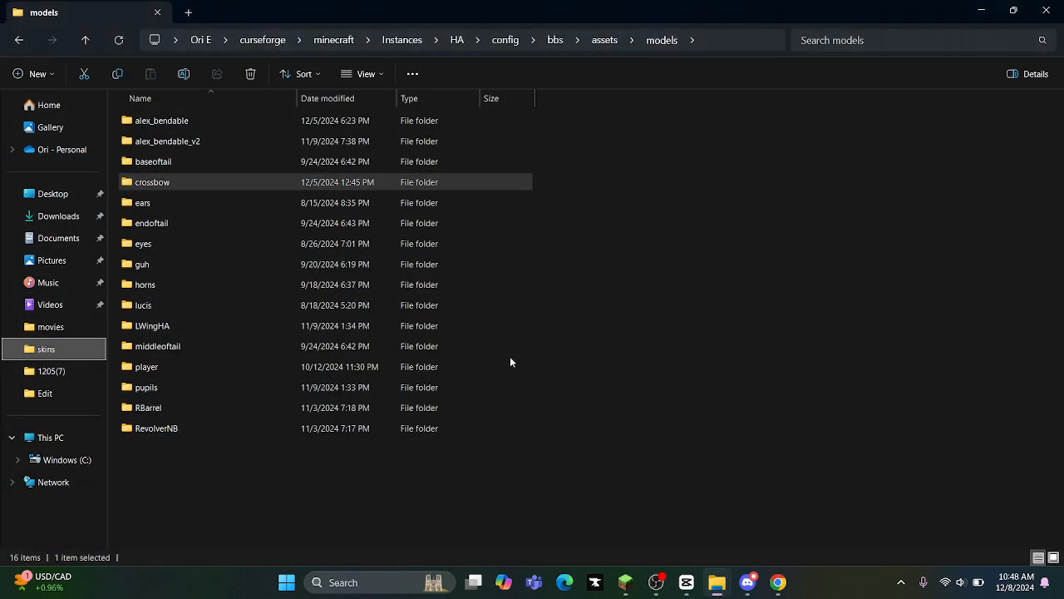
{"action": "double_click", "coordinate": [143, 242]}
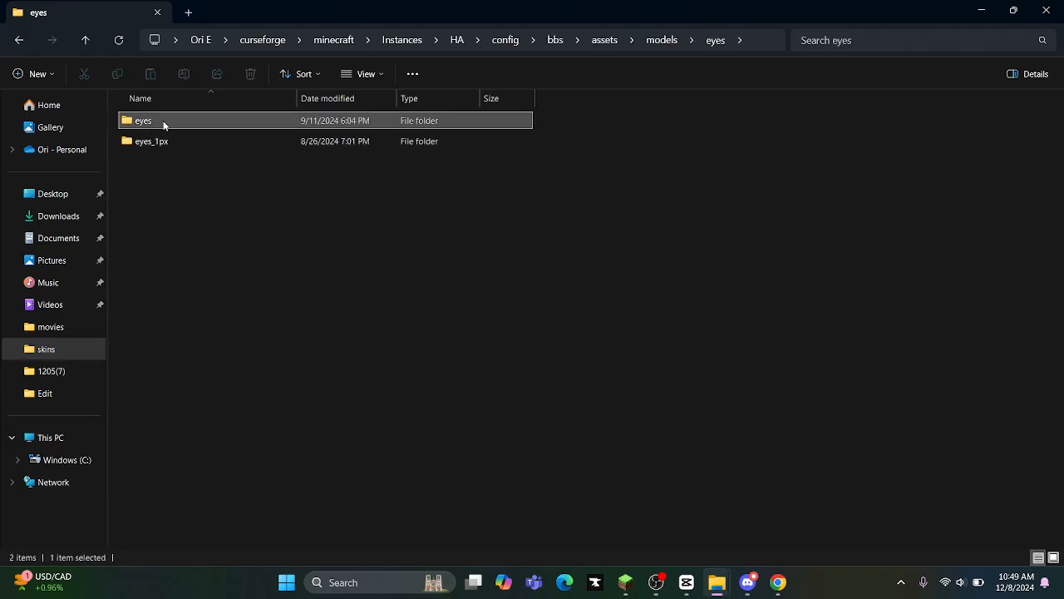
{"action": "double_click", "coordinate": [163, 120]}
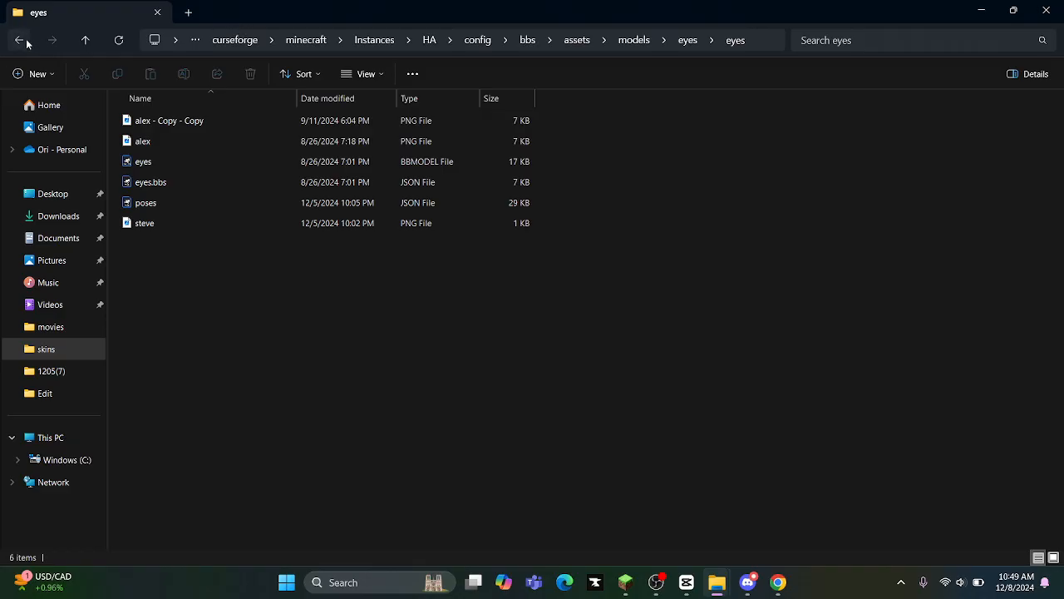
{"action": "left_click", "coordinate": [20, 40]}
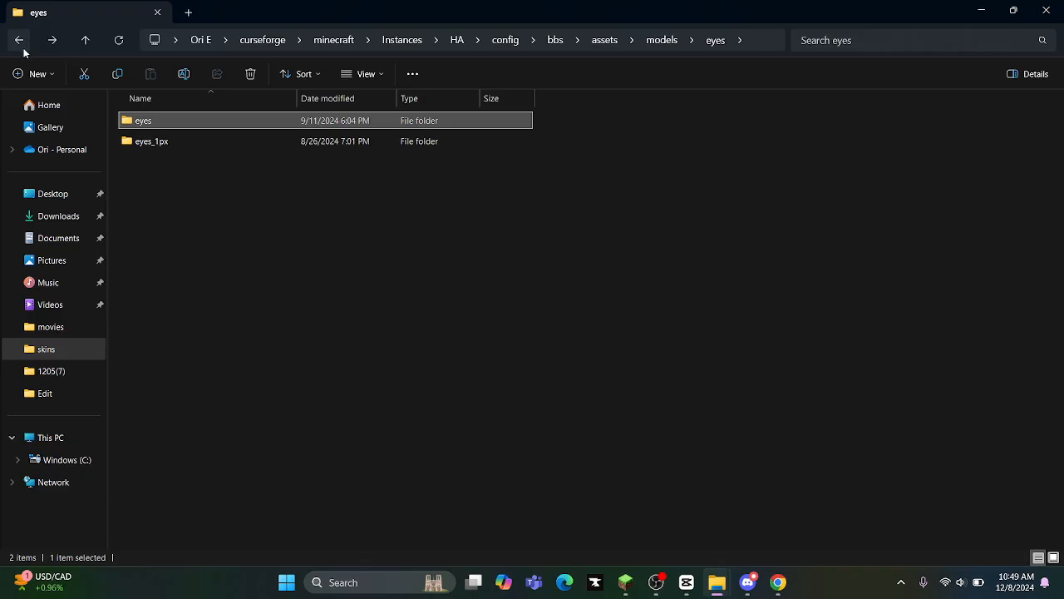
{"action": "left_click", "coordinate": [19, 40]}
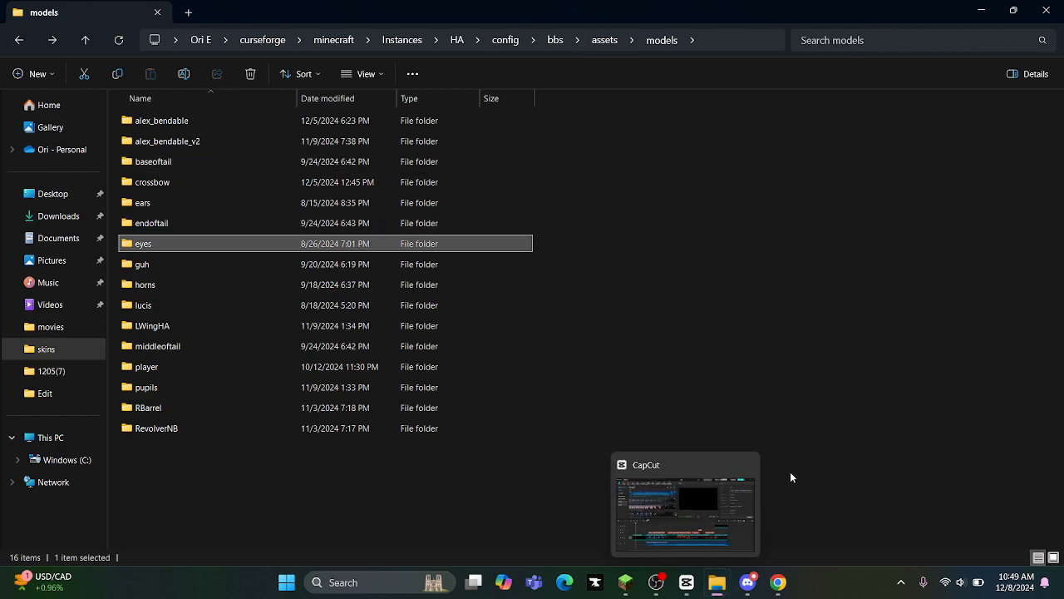
Step: Close the CapCut editing window and the Chrome window
{"action": "left_click", "coordinate": [697, 587]}
{"action": "right_click", "coordinate": [697, 587]}
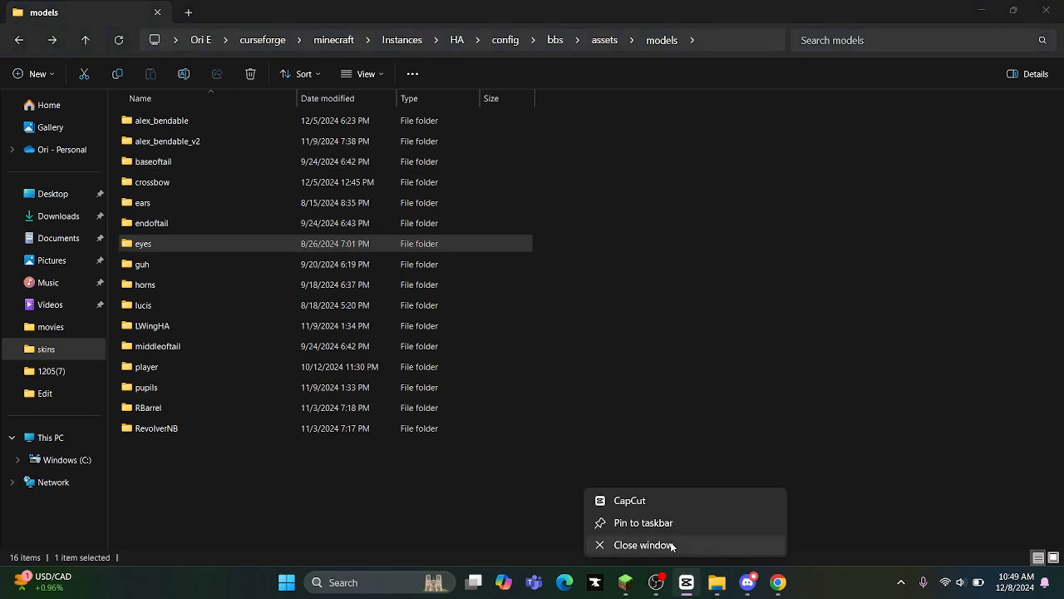
{"action": "left_click", "coordinate": [666, 544]}
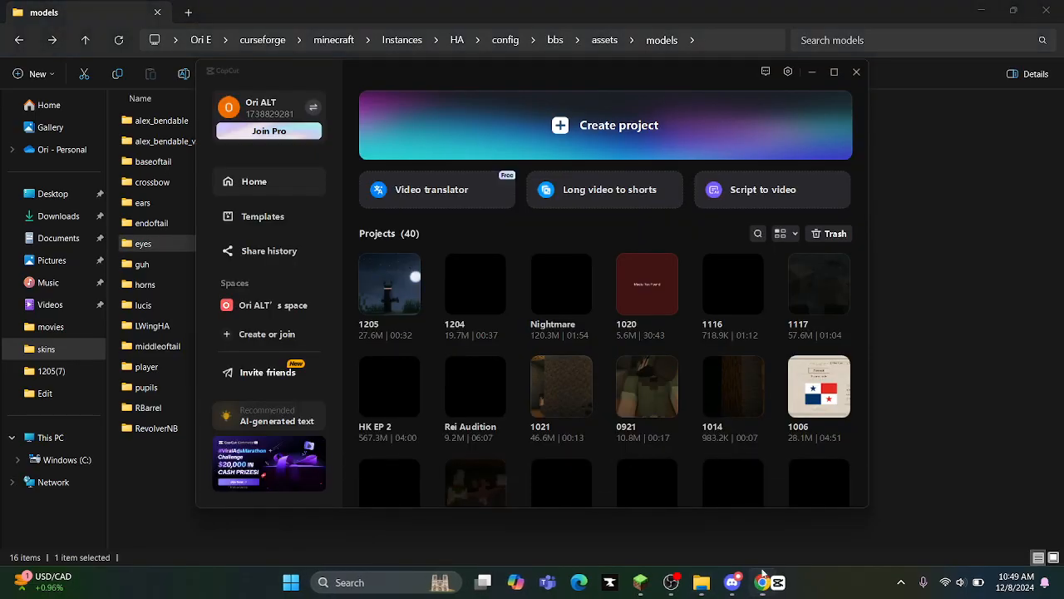
{"action": "right_click", "coordinate": [748, 583]}
{"action": "left_click", "coordinate": [740, 545]}
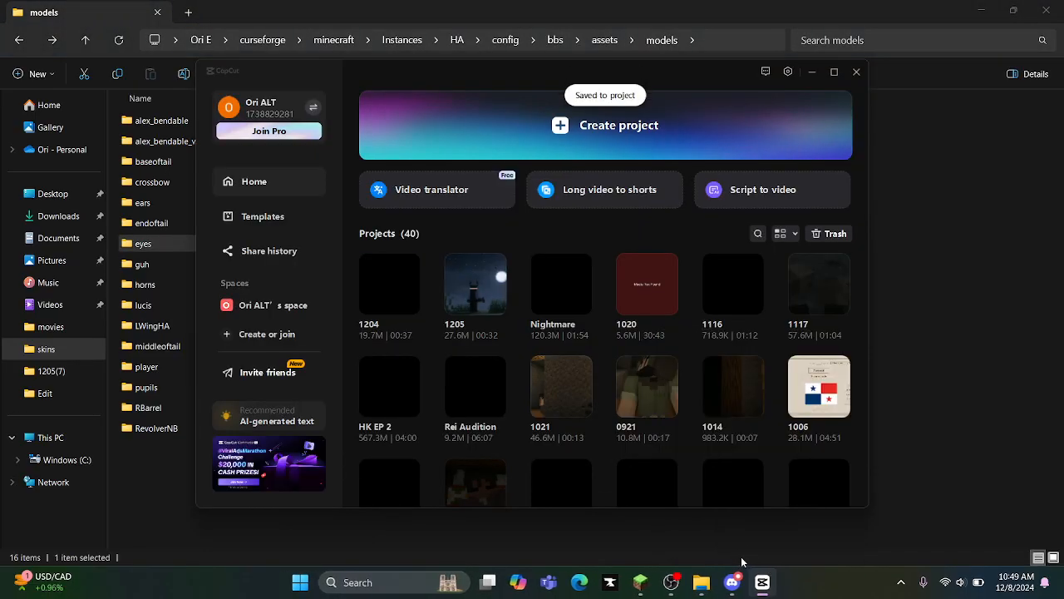
Step: Switch to Minecraft and open the BBS models folder from the utility panel
{"action": "mouse_move", "coordinate": [697, 586]}
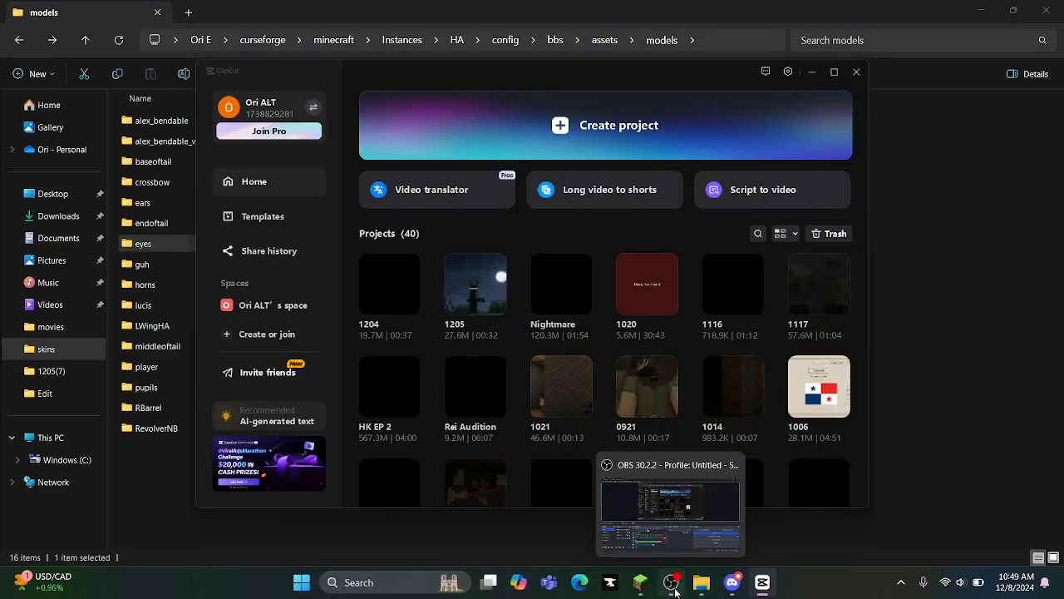
{"action": "left_click", "coordinate": [640, 582]}
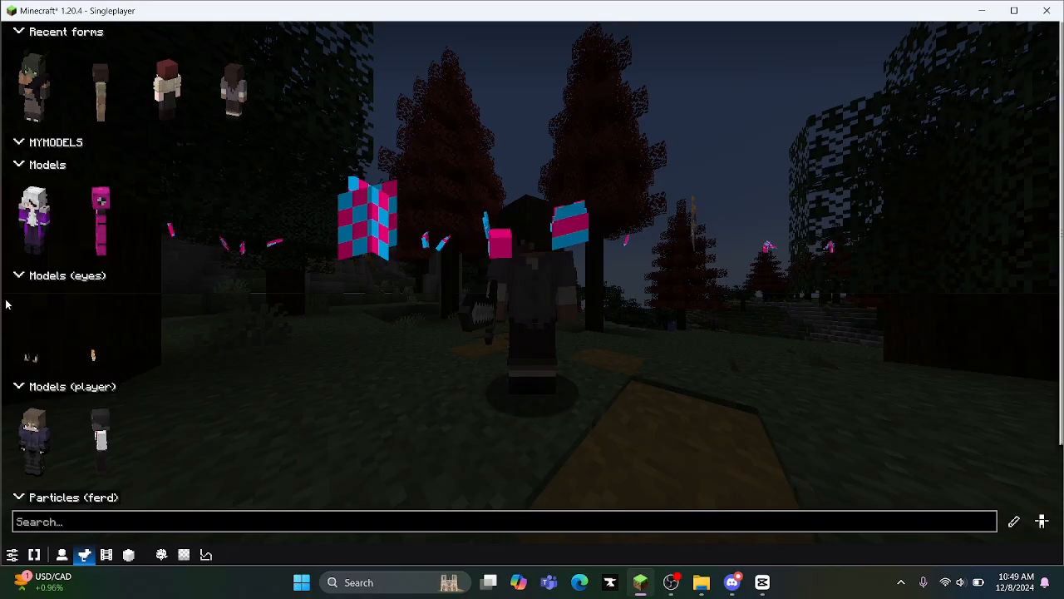
{"action": "key", "text": "F6"}
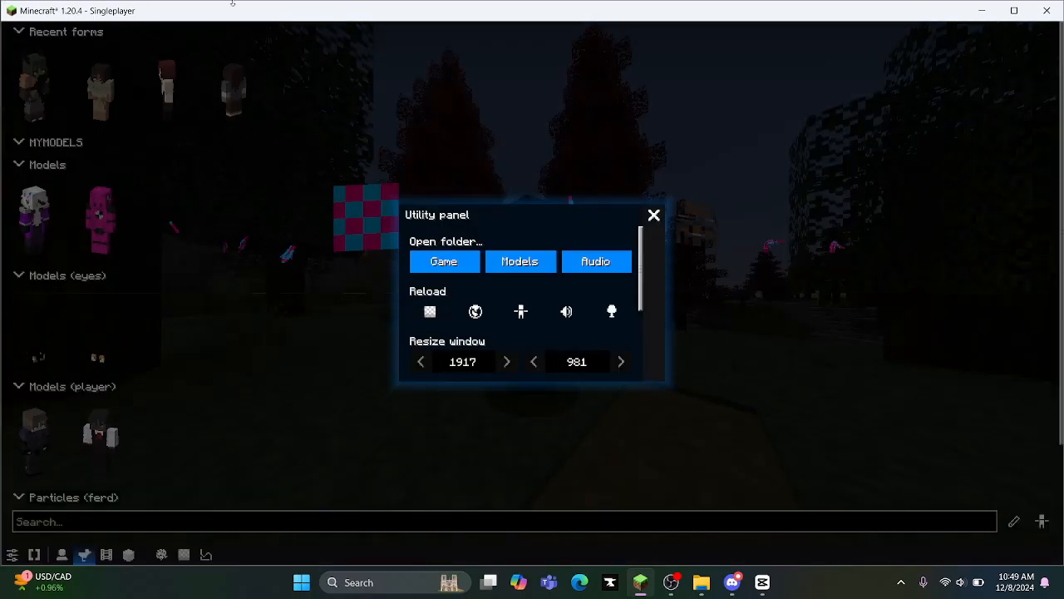
{"action": "left_click", "coordinate": [520, 262]}
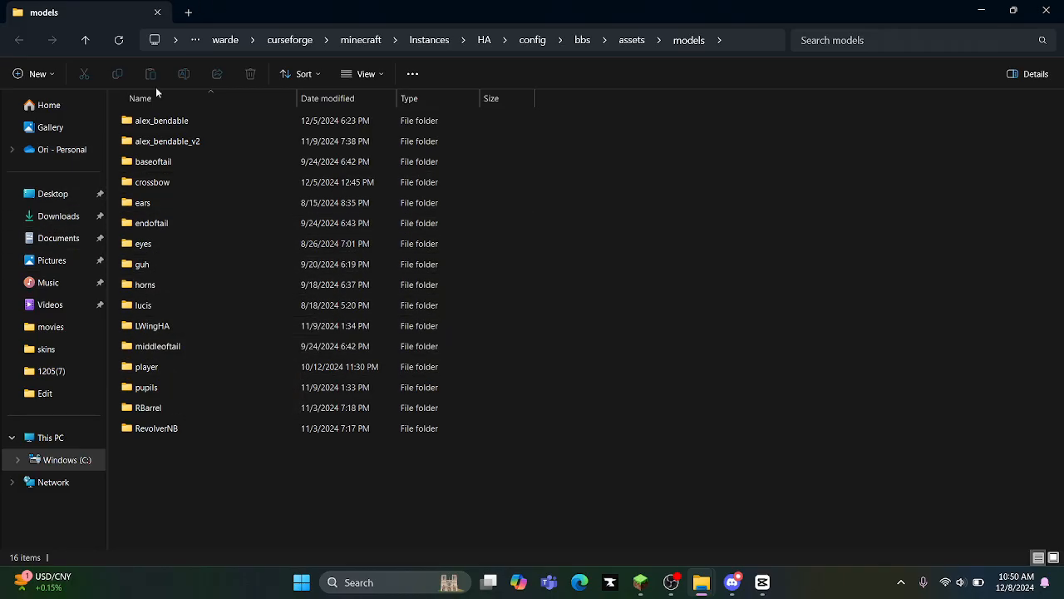
Step: Create a new folder named eyes2 in the BBS models folder
{"action": "right_click", "coordinate": [251, 490]}
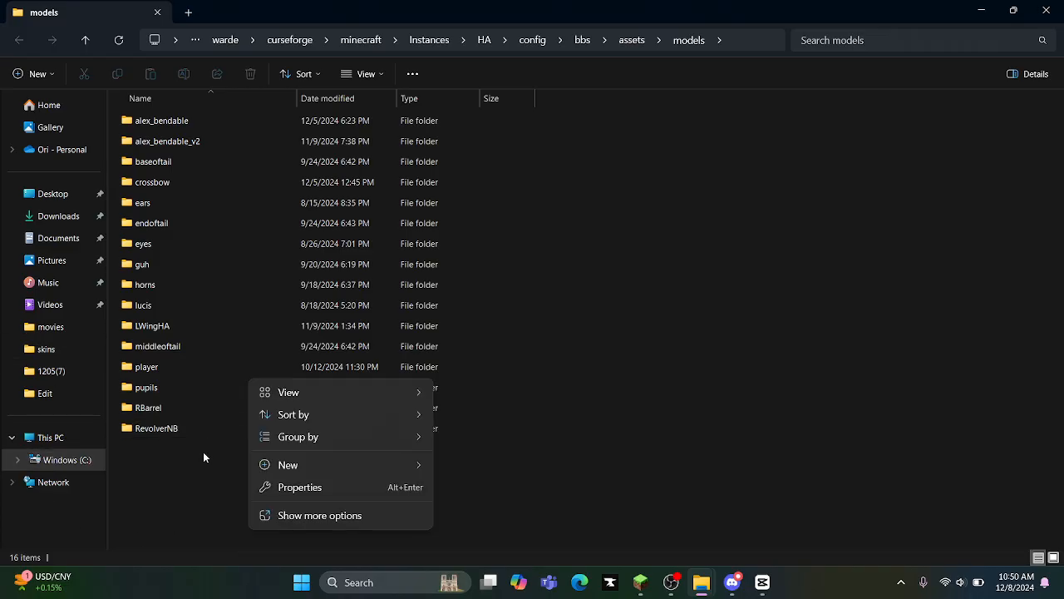
{"action": "mouse_move", "coordinate": [304, 469]}
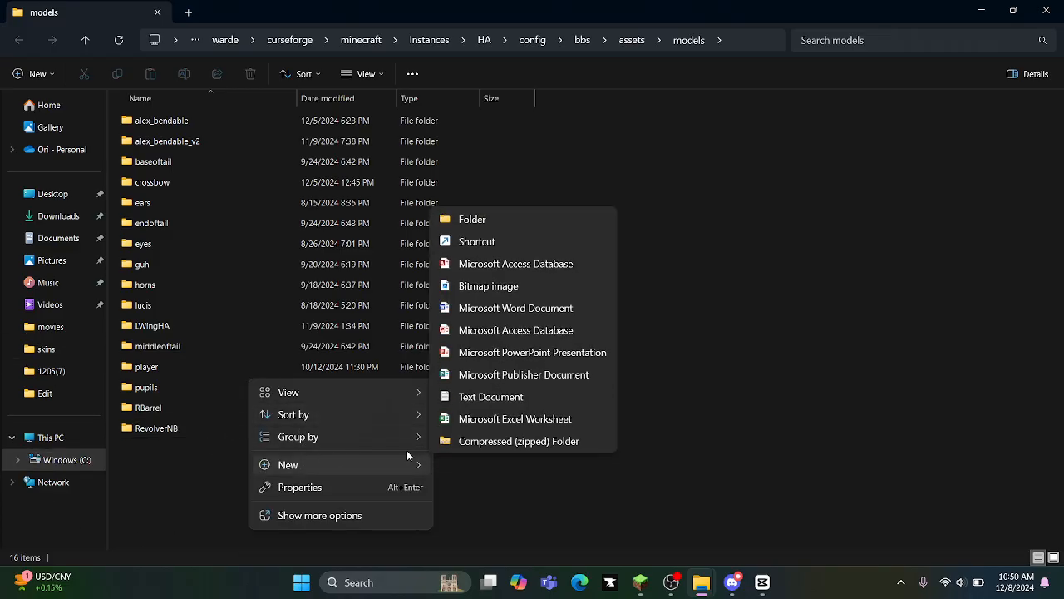
{"action": "left_click", "coordinate": [485, 220]}
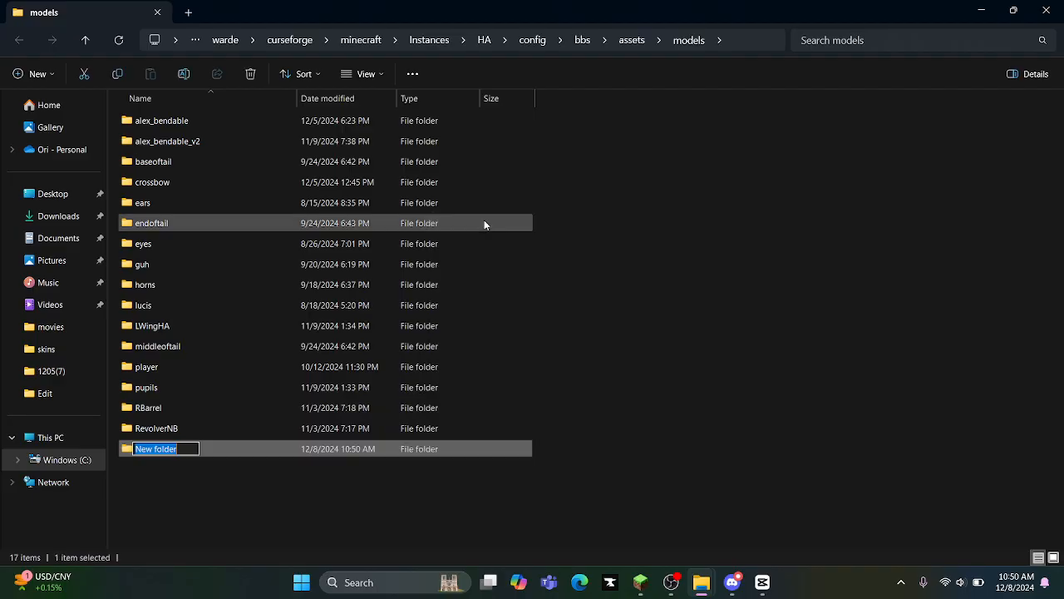
{"action": "type", "text": "eyes"}
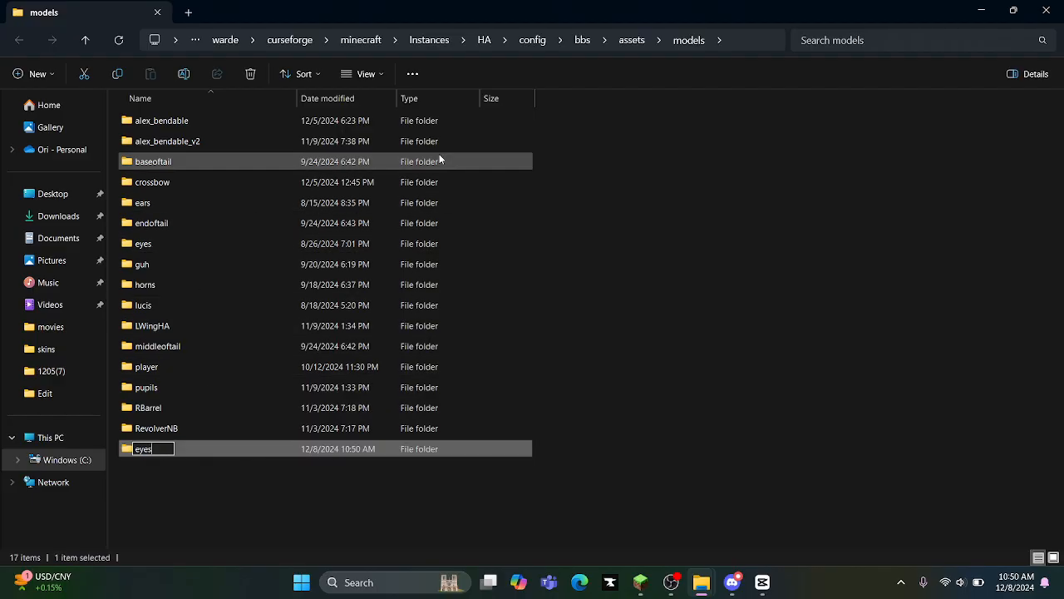
{"action": "type", "text": "2"}
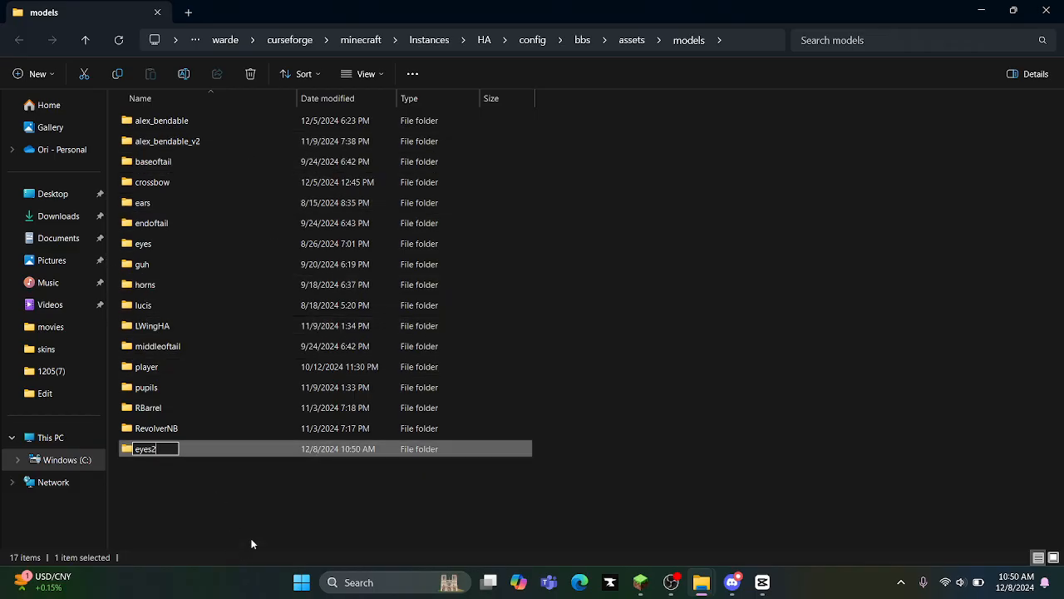
{"action": "left_click", "coordinate": [186, 496]}
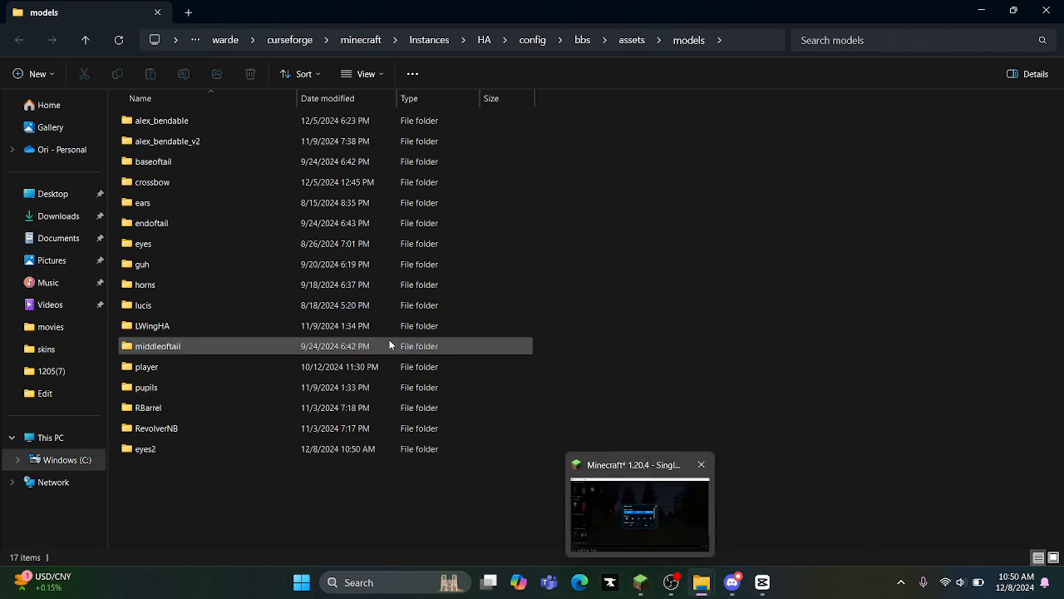
Step: Open the downloaded eyes (1) archive in a second File Explorer tab and copy its eyes and eyes_1px folders into eyes2
{"action": "left_click", "coordinate": [187, 14]}
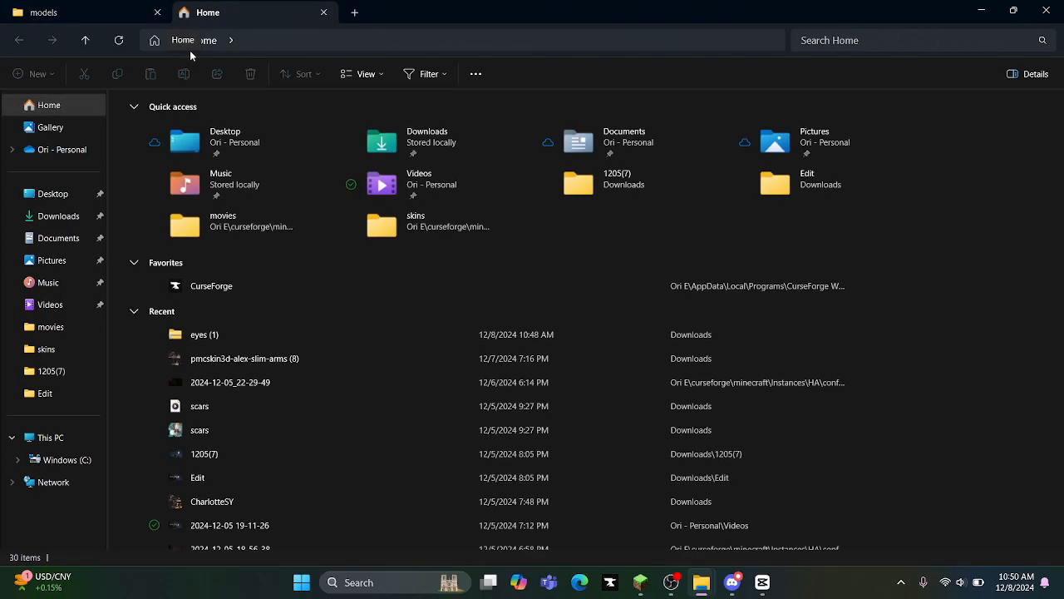
{"action": "left_click", "coordinate": [227, 343]}
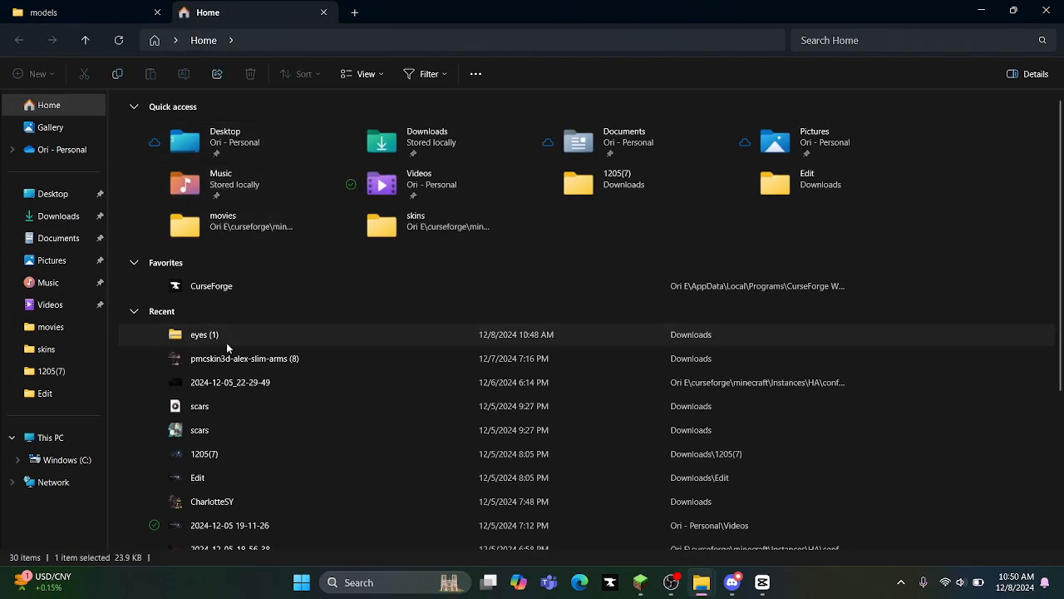
{"action": "double_click", "coordinate": [226, 342]}
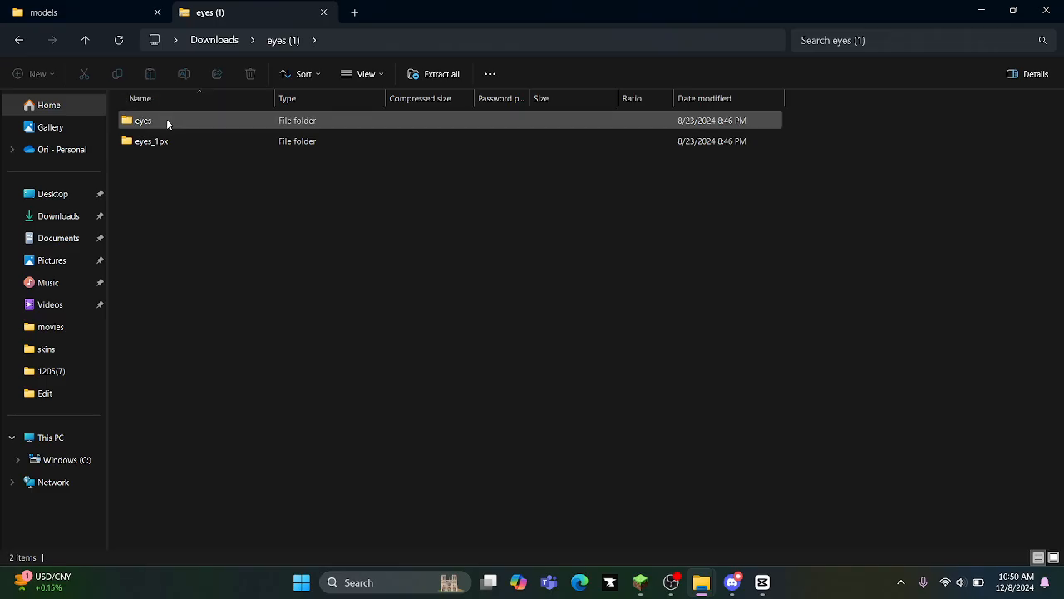
{"action": "left_click", "coordinate": [166, 123]}
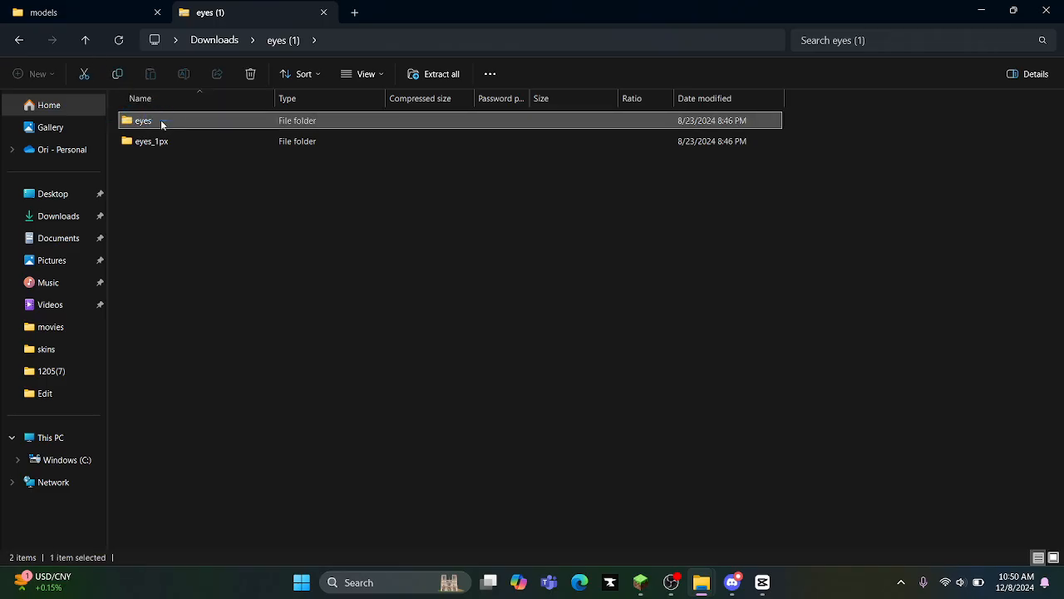
{"action": "left_click_drag", "start_coordinate": [166, 126], "coordinate": [158, 451]}
{"action": "left_click", "coordinate": [260, 12]}
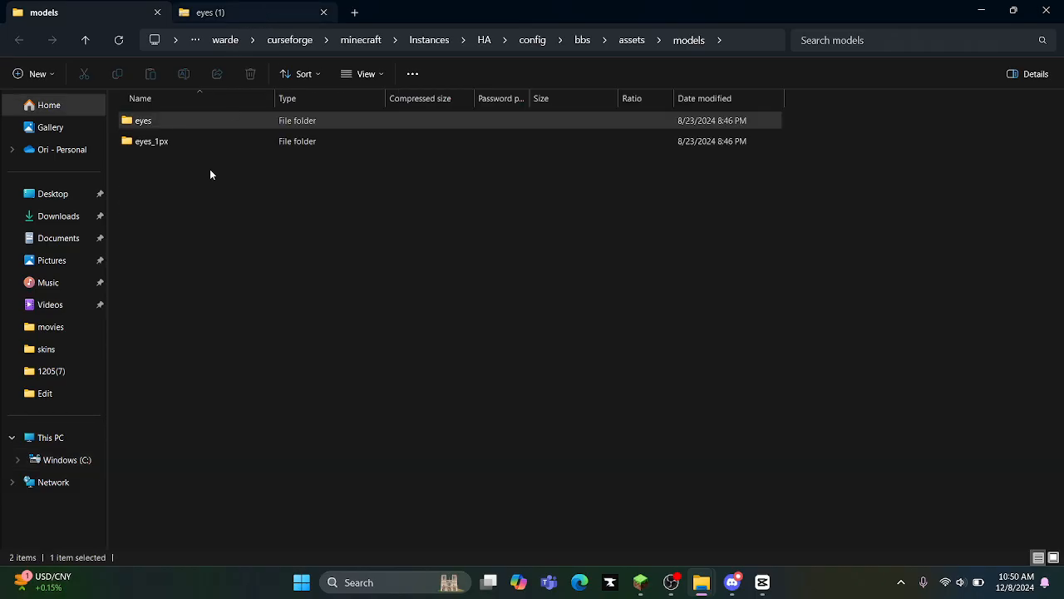
{"action": "left_click", "coordinate": [159, 141]}
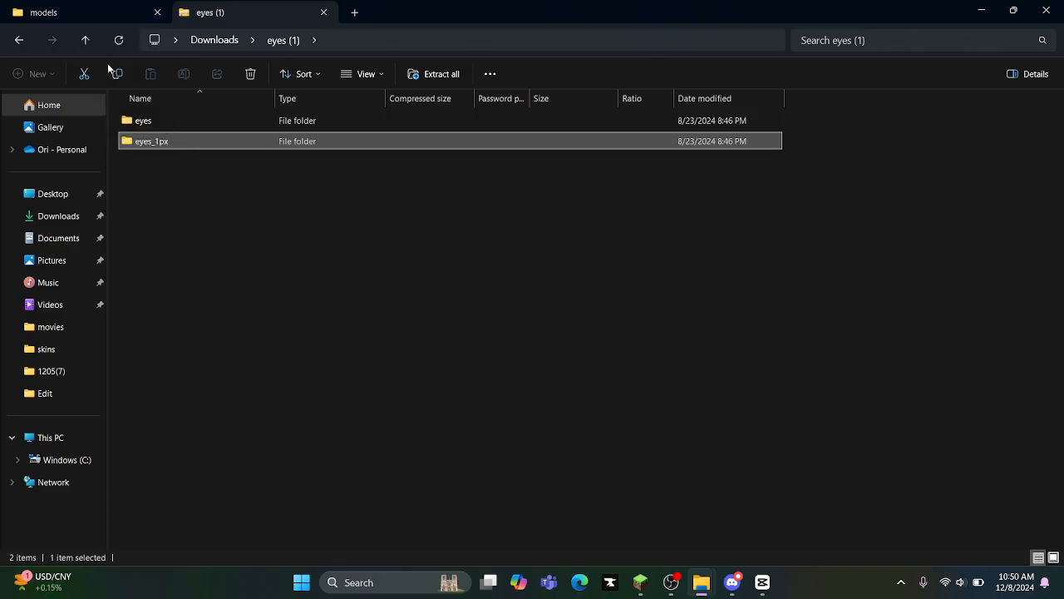
{"action": "left_click_drag", "start_coordinate": [108, 68], "coordinate": [180, 447]}
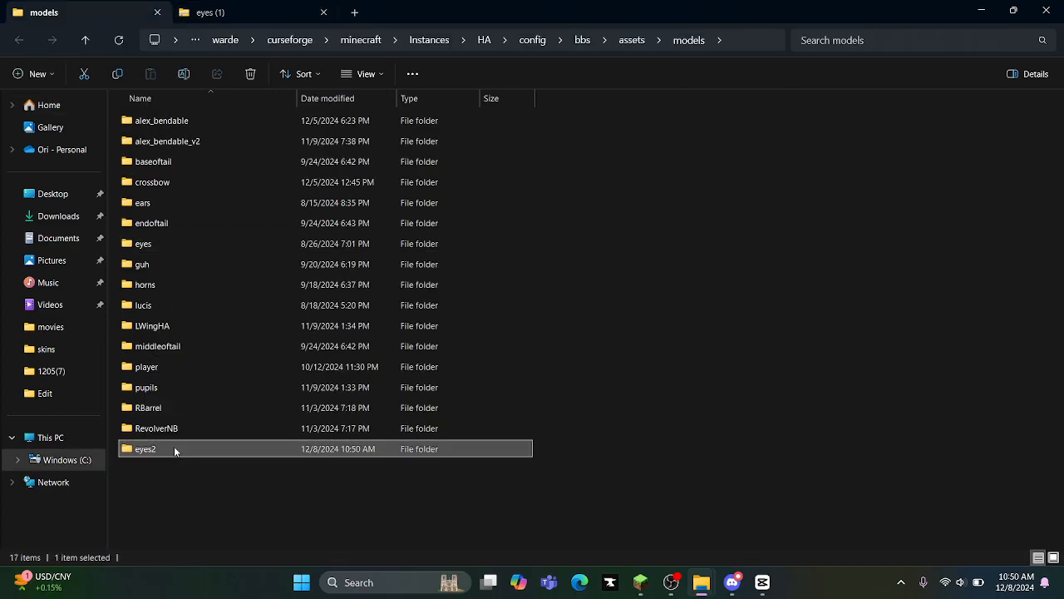
Step: Inspect the copied eyes_1px folder inside eyes2, view the alex texture enlarged, and close the image
{"action": "double_click", "coordinate": [173, 448]}
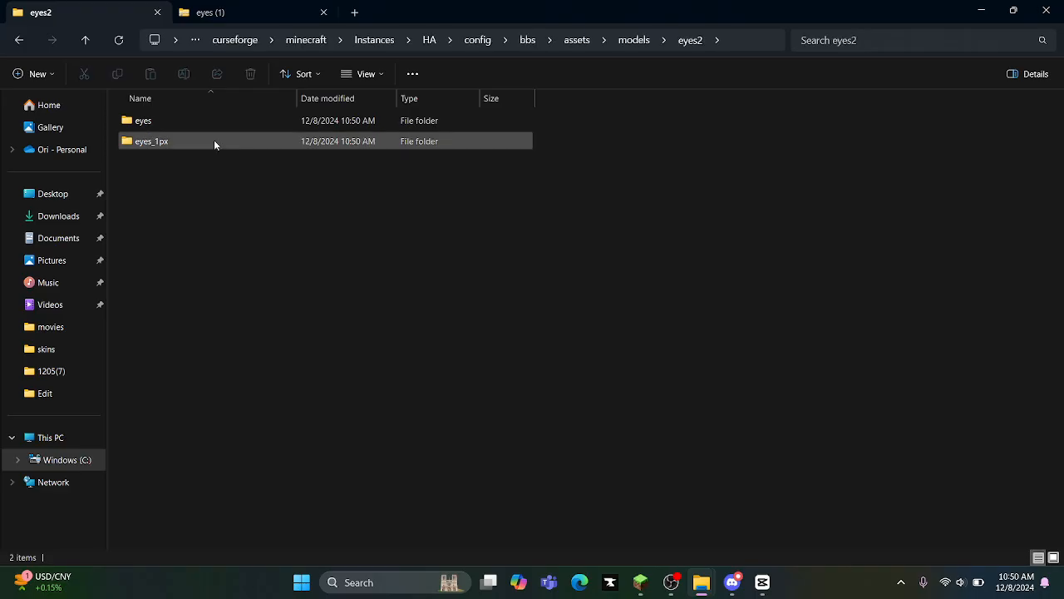
{"action": "double_click", "coordinate": [214, 141]}
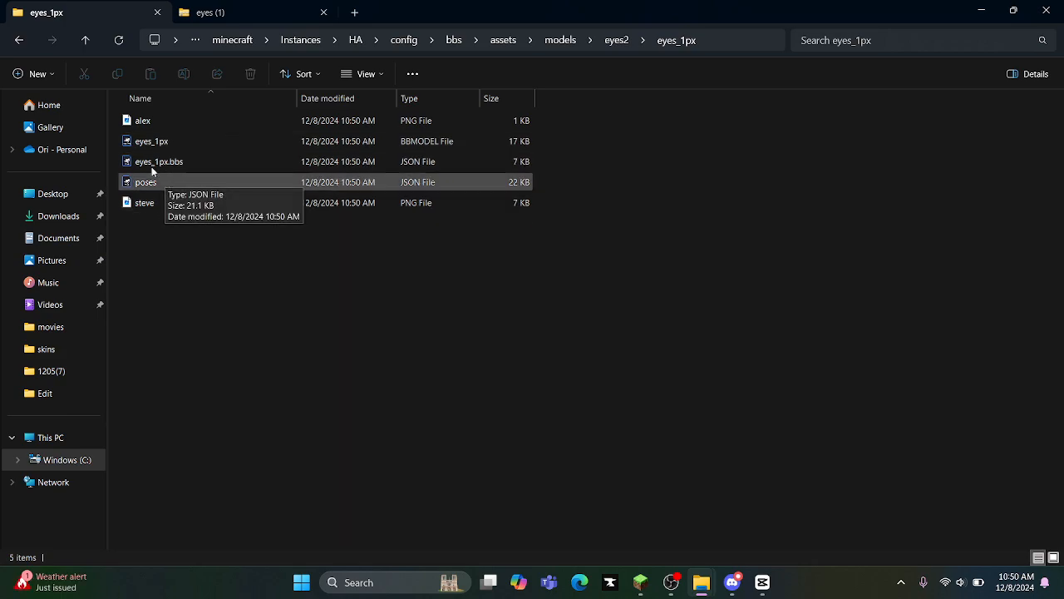
{"action": "mouse_move", "coordinate": [144, 163]}
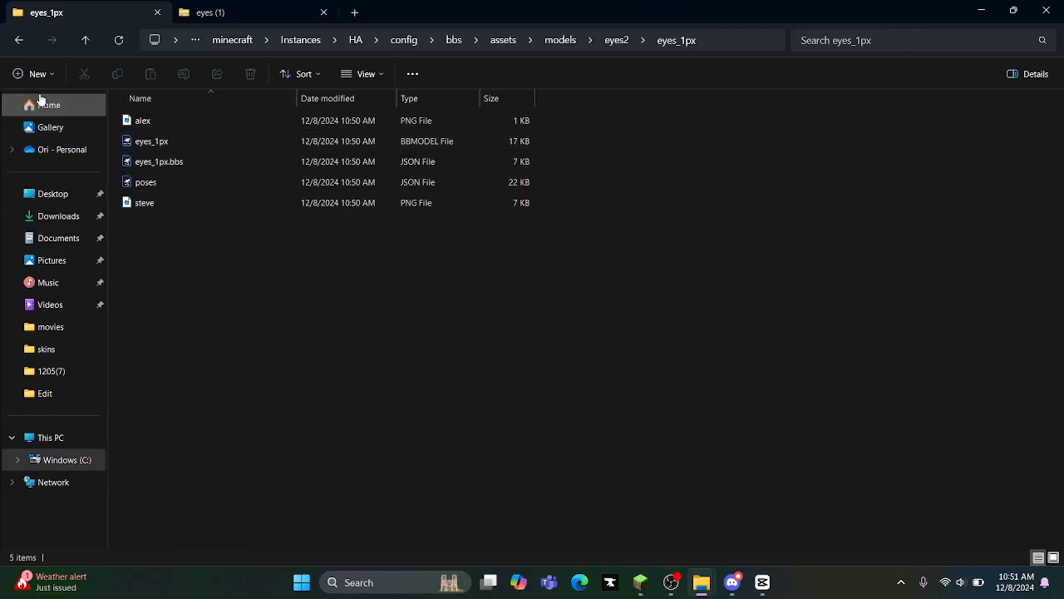
{"action": "left_click", "coordinate": [155, 121]}
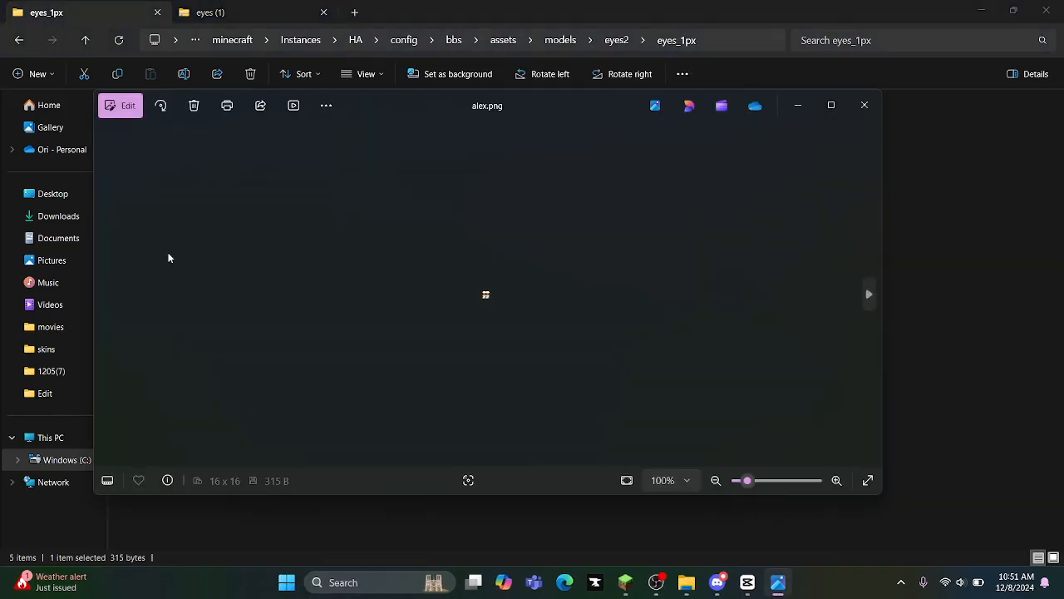
{"action": "scroll", "coordinate": [615, 333], "scroll_direction": "up", "scroll_amount": 5}
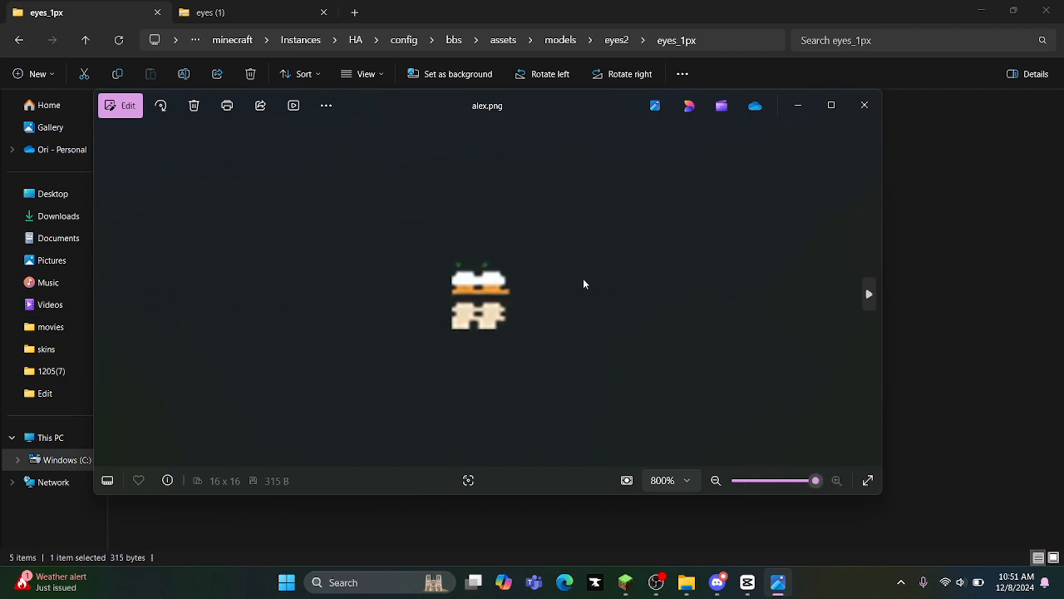
{"action": "left_click", "coordinate": [866, 106]}
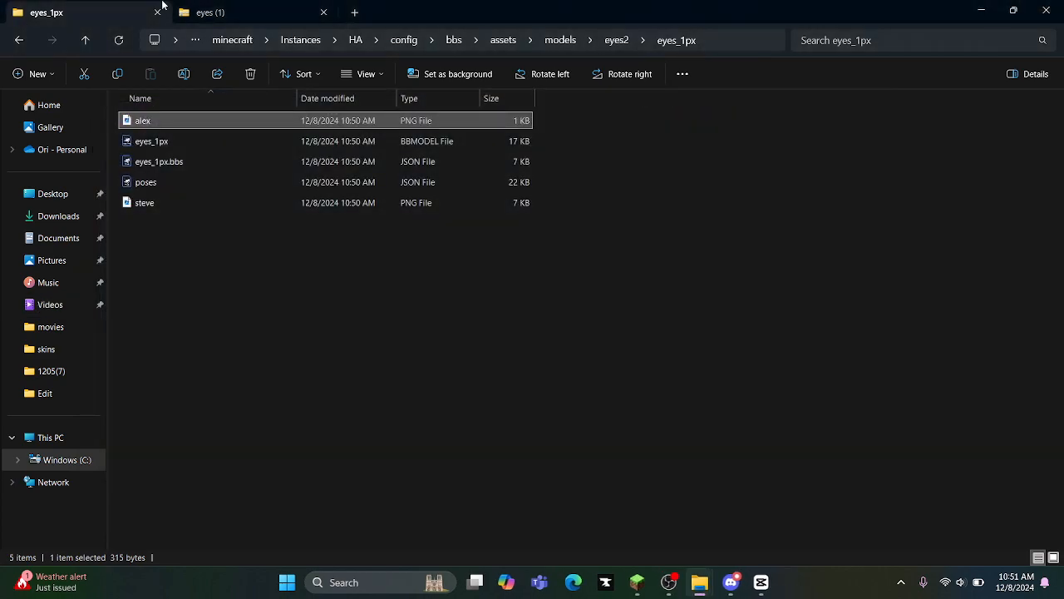
Step: Switch to Minecraft, close the utility panel, and preview the eyes/eyes form from the eyes models
{"action": "left_click", "coordinate": [296, 16]}
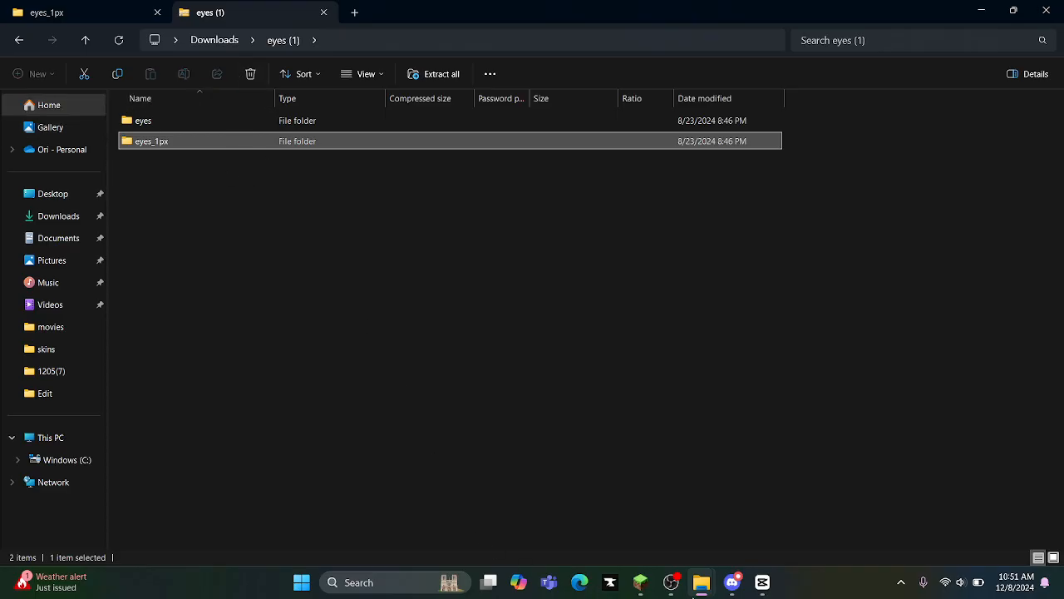
{"action": "left_click", "coordinate": [641, 585]}
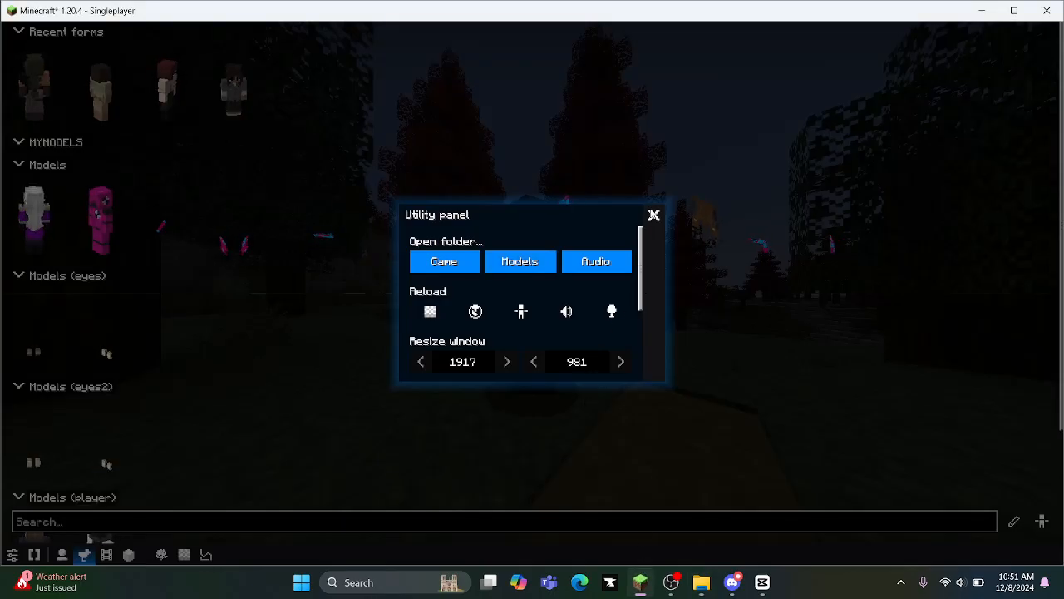
{"action": "left_click", "coordinate": [654, 214]}
{"action": "scroll", "coordinate": [117, 332], "scroll_direction": "down", "scroll_amount": 3}
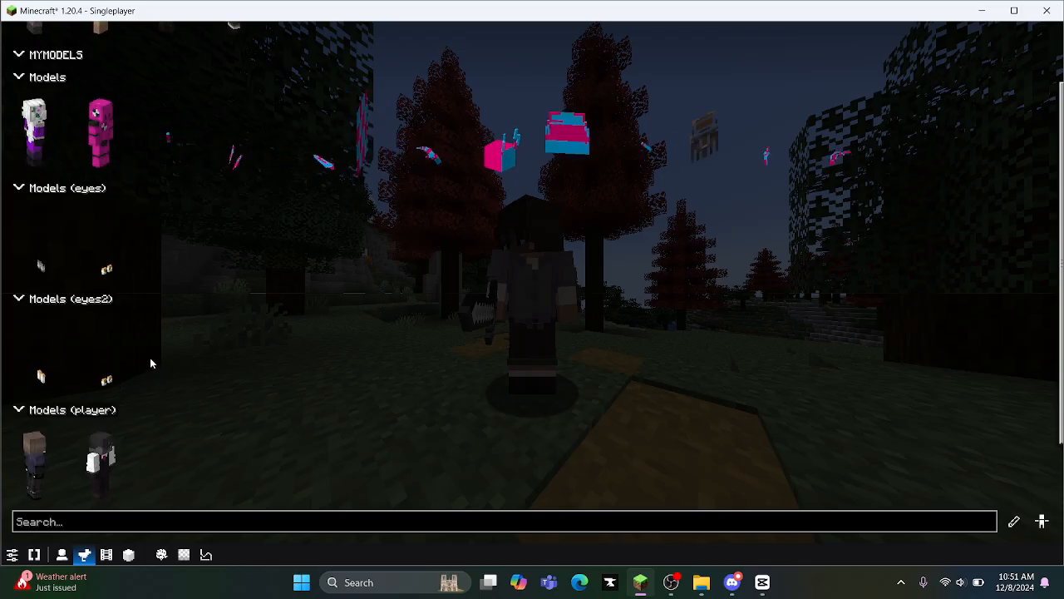
{"action": "left_click", "coordinate": [38, 261]}
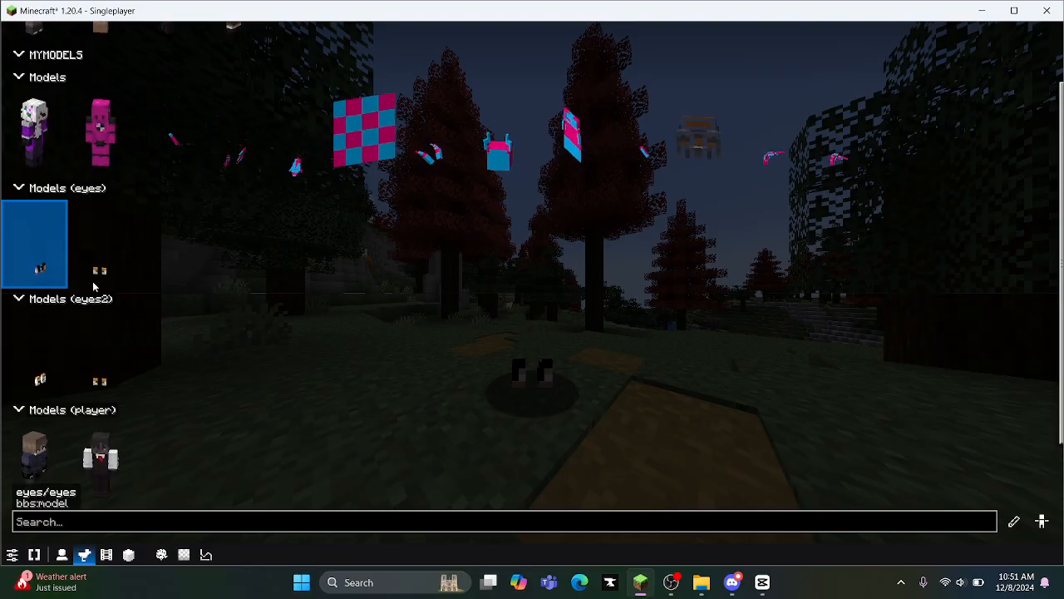
Step: Choose the recent player/alex form, open it for editing, and add a new body part to it
{"action": "scroll", "coordinate": [154, 424], "scroll_direction": "up", "scroll_amount": 3}
{"action": "left_click", "coordinate": [101, 88]}
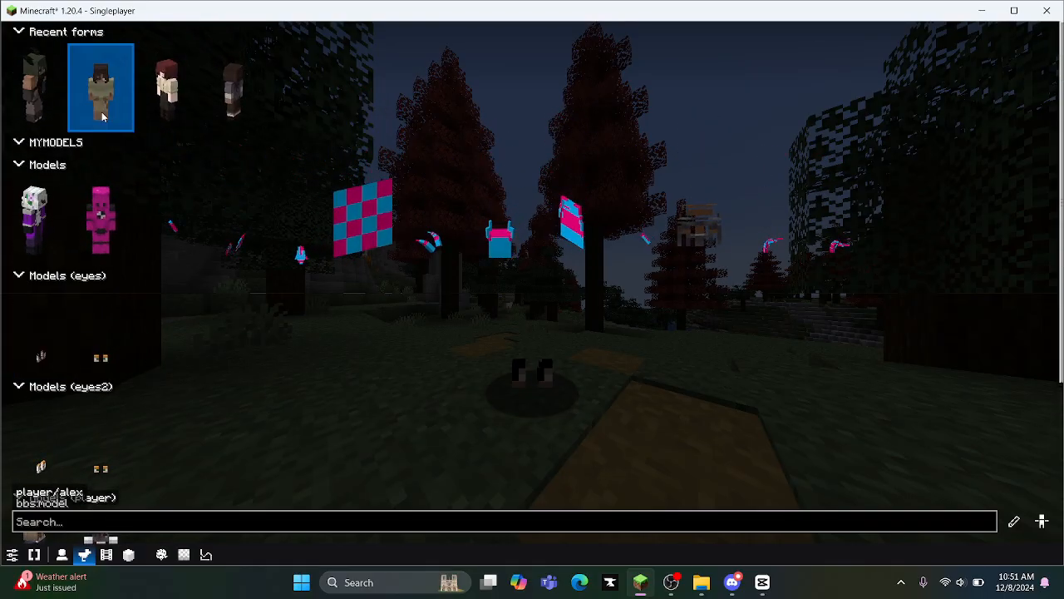
{"action": "left_click", "coordinate": [1014, 522]}
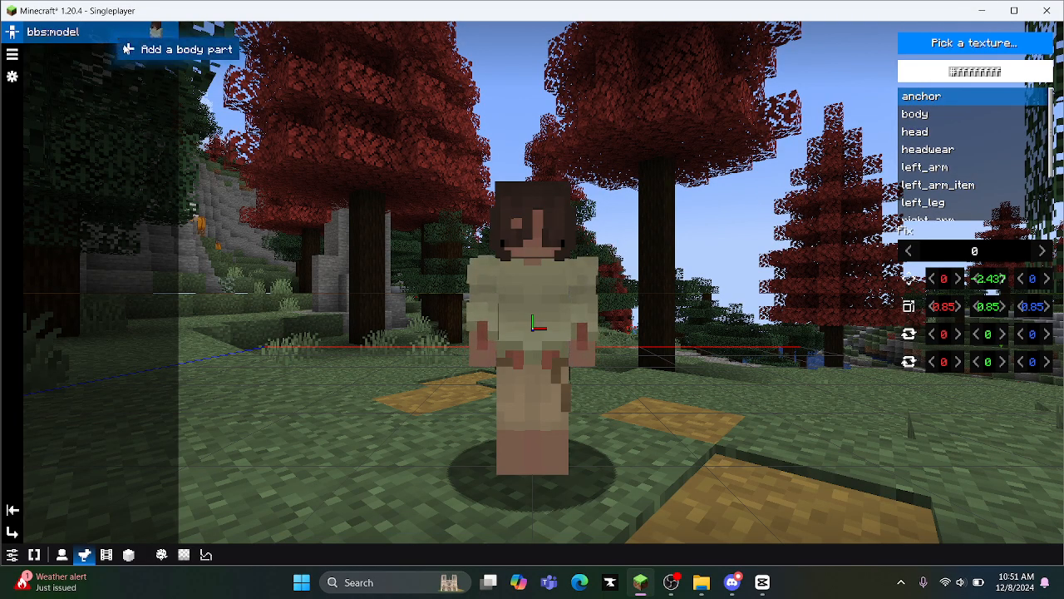
{"action": "left_click", "coordinate": [127, 50]}
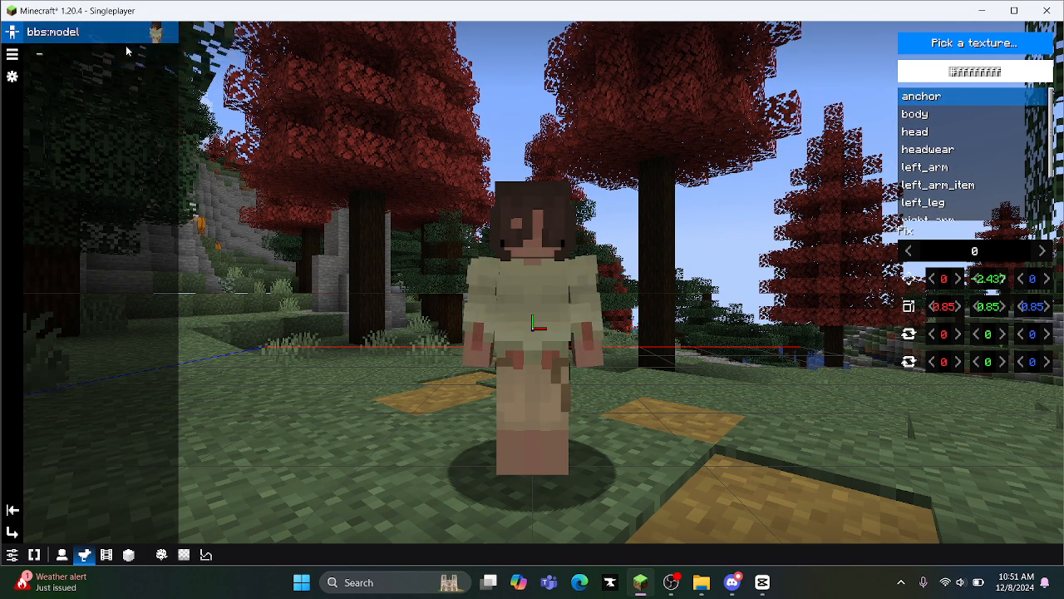
{"action": "left_click", "coordinate": [114, 55]}
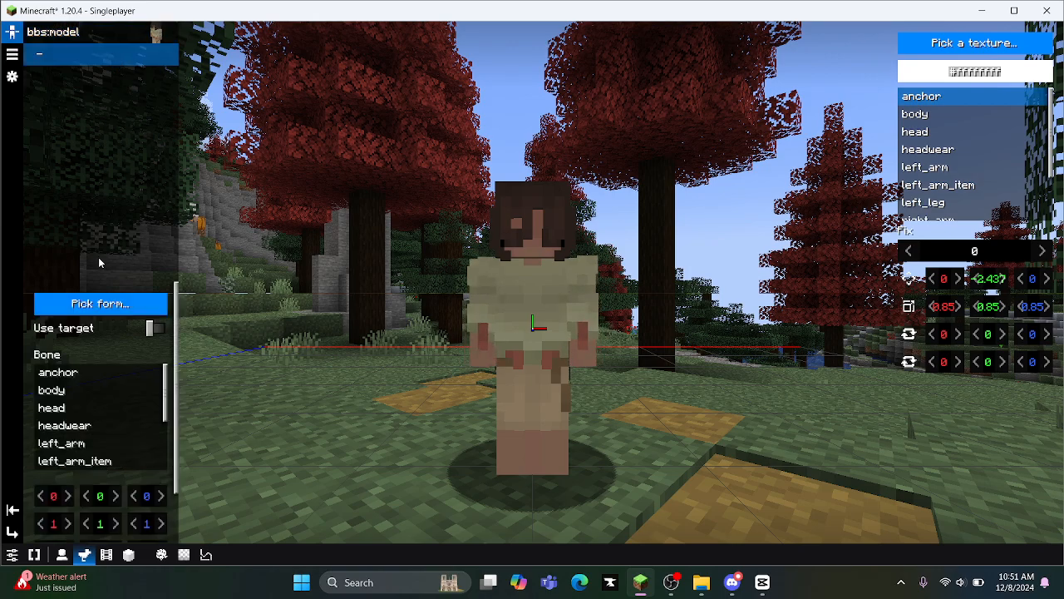
Step: Assign the eyes/eyes form to the new body part and check its placement on the character
{"action": "left_click", "coordinate": [100, 303]}
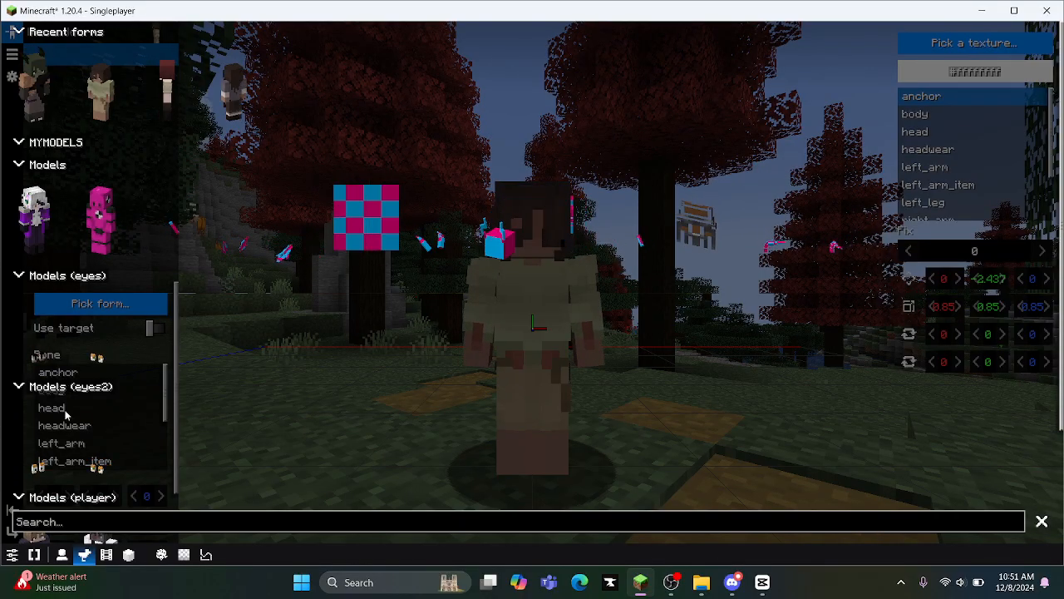
{"action": "left_click", "coordinate": [44, 350]}
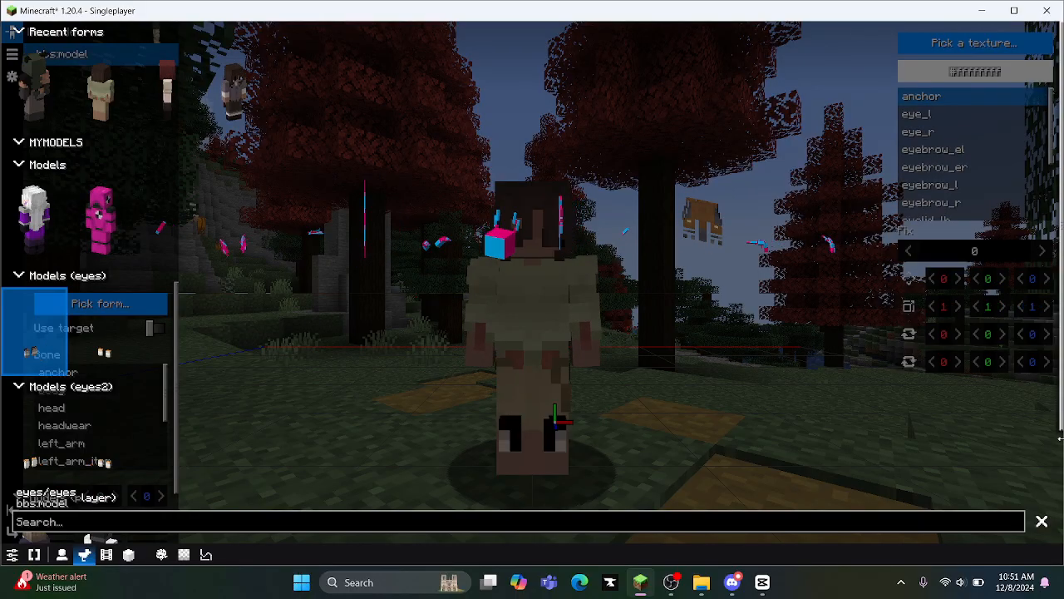
{"action": "left_click", "coordinate": [1042, 521]}
{"action": "left_click_drag", "start_coordinate": [828, 496], "coordinate": [853, 473]}
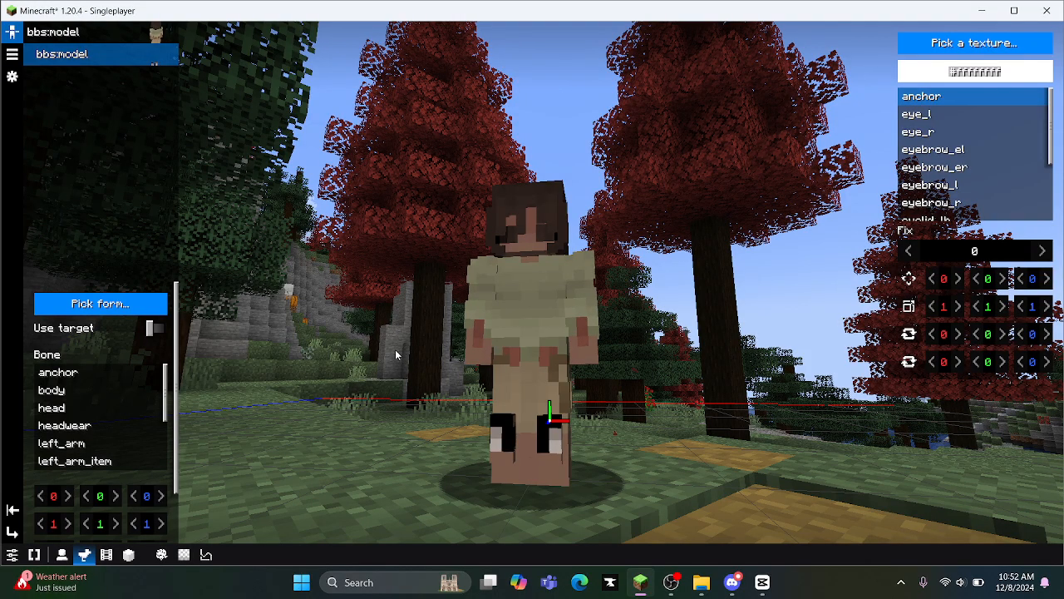
{"action": "left_click_drag", "start_coordinate": [395, 349], "coordinate": [349, 374]}
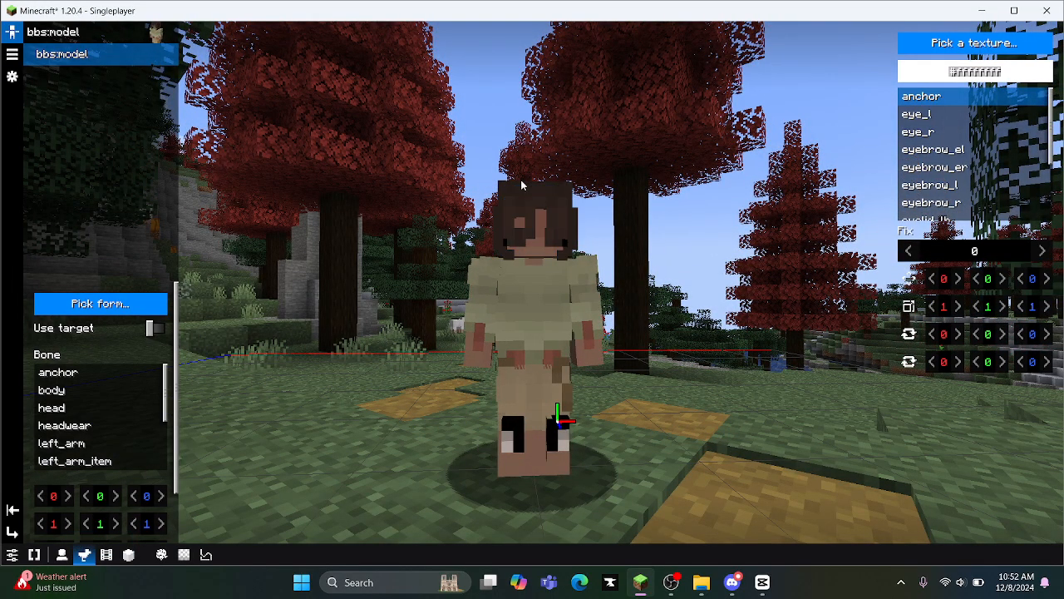
{"action": "mouse_move", "coordinate": [739, 314]}
{"action": "left_mouse_down"}
{"action": "mouse_move", "coordinate": [613, 305]}
{"action": "mouse_move", "coordinate": [743, 304]}
{"action": "left_mouse_up"}
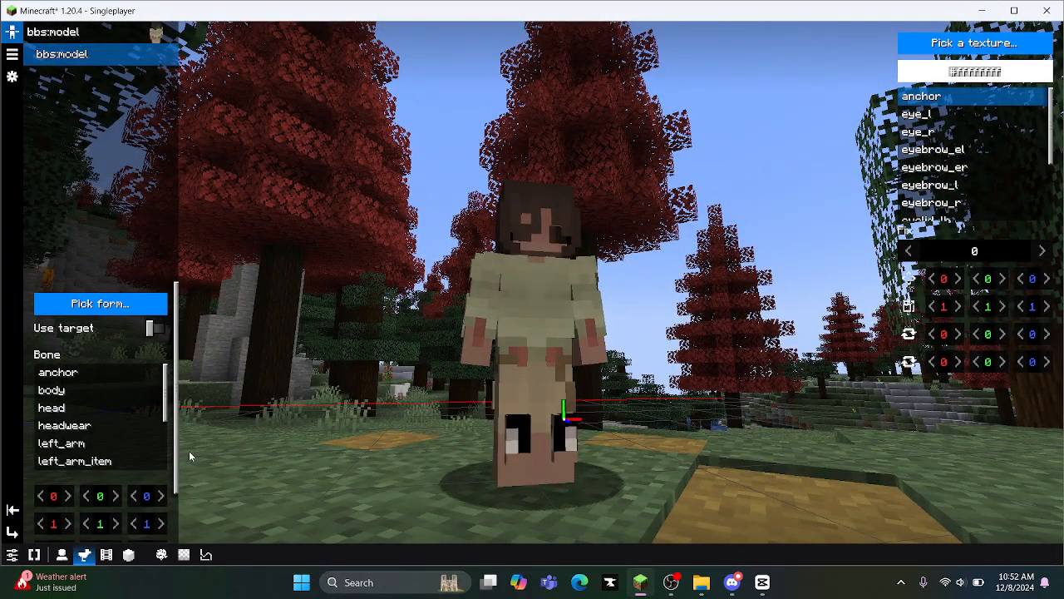
Step: Attach the eyes body part to the head bone and lower it by about 0.125 along Y
{"action": "left_click", "coordinate": [92, 406]}
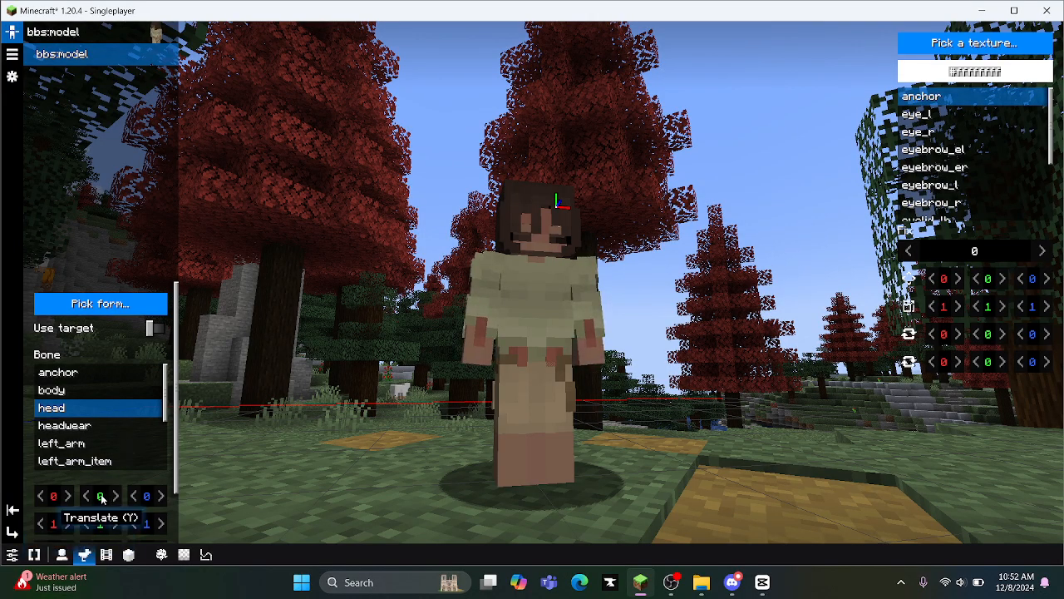
{"action": "left_click_drag", "start_coordinate": [99, 496], "coordinate": [94, 495]}
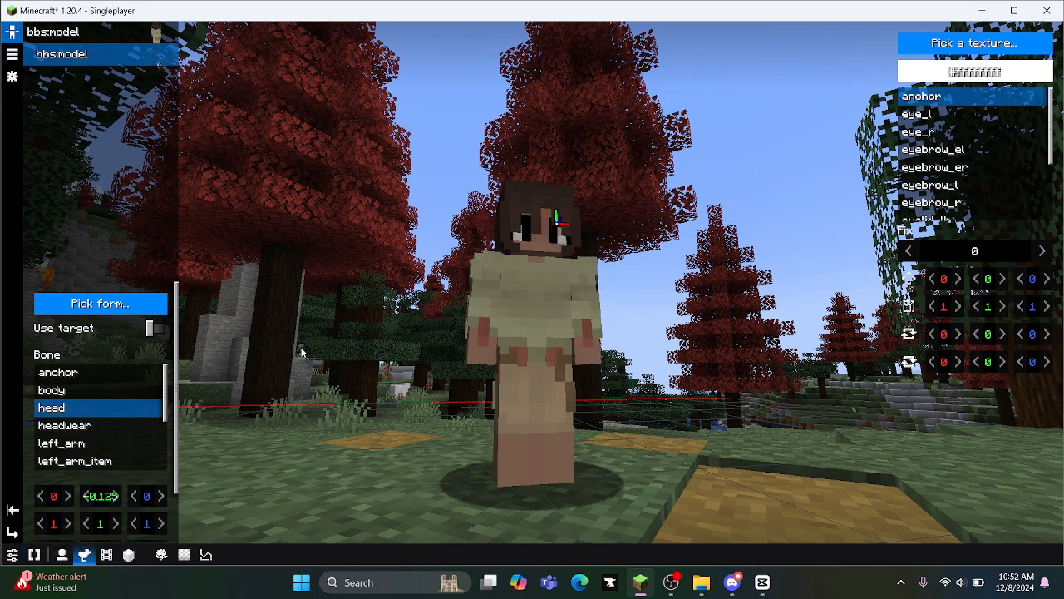
{"action": "left_click_drag", "start_coordinate": [301, 352], "coordinate": [282, 374]}
{"action": "scroll", "coordinate": [335, 354], "scroll_direction": "up", "scroll_amount": 6}
{"action": "left_click_drag", "start_coordinate": [338, 355], "coordinate": [285, 245]}
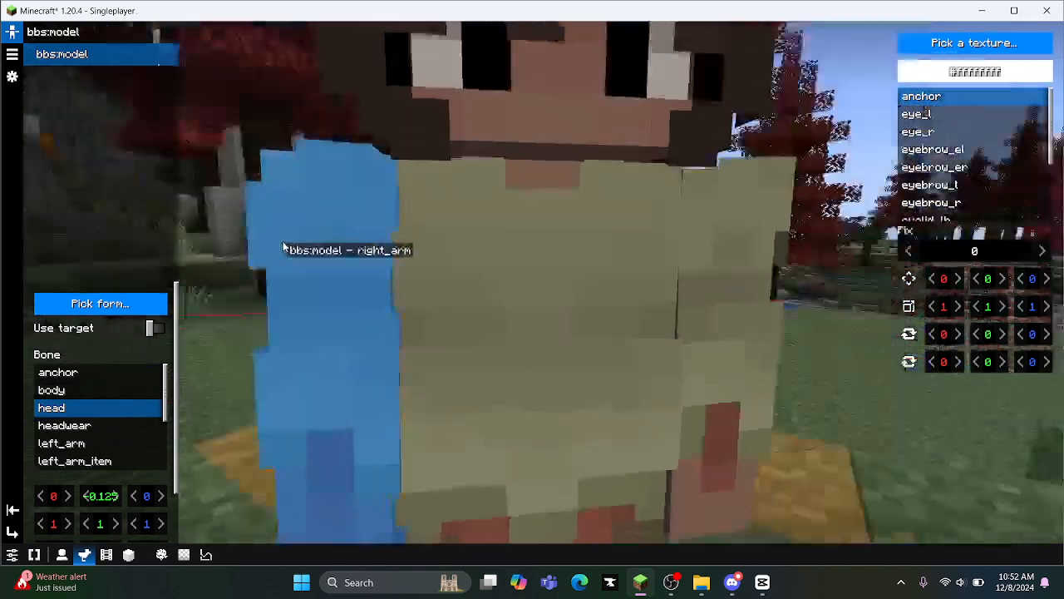
Step: Frame the model's face, open the saved pose presets for the eye bones and apply the annoyed preset
{"action": "scroll", "coordinate": [284, 244], "scroll_direction": "down", "scroll_amount": 8}
{"action": "left_click_drag", "start_coordinate": [819, 333], "coordinate": [367, 434]}
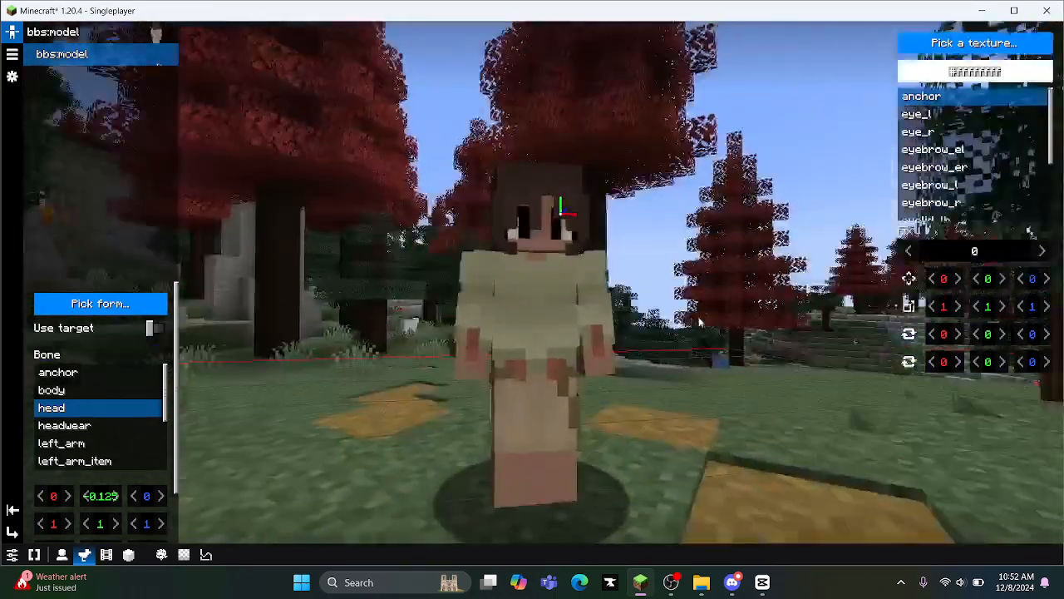
{"action": "scroll", "coordinate": [622, 337], "scroll_direction": "up", "scroll_amount": 6}
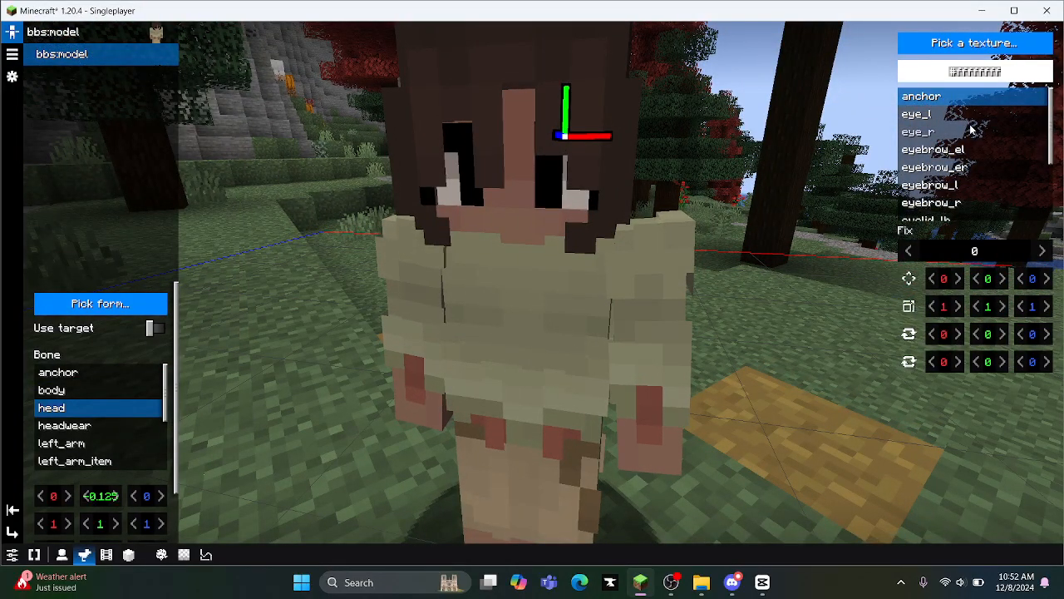
{"action": "scroll", "coordinate": [969, 106], "scroll_direction": "down", "scroll_amount": 3}
{"action": "scroll", "coordinate": [940, 150], "scroll_direction": "up", "scroll_amount": 3}
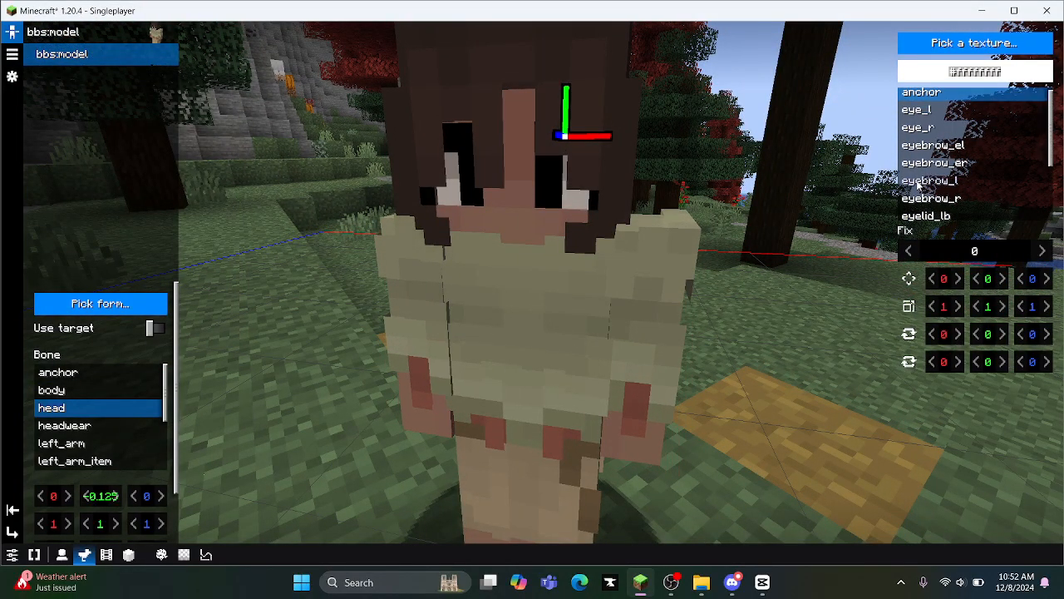
{"action": "right_click", "coordinate": [918, 185]}
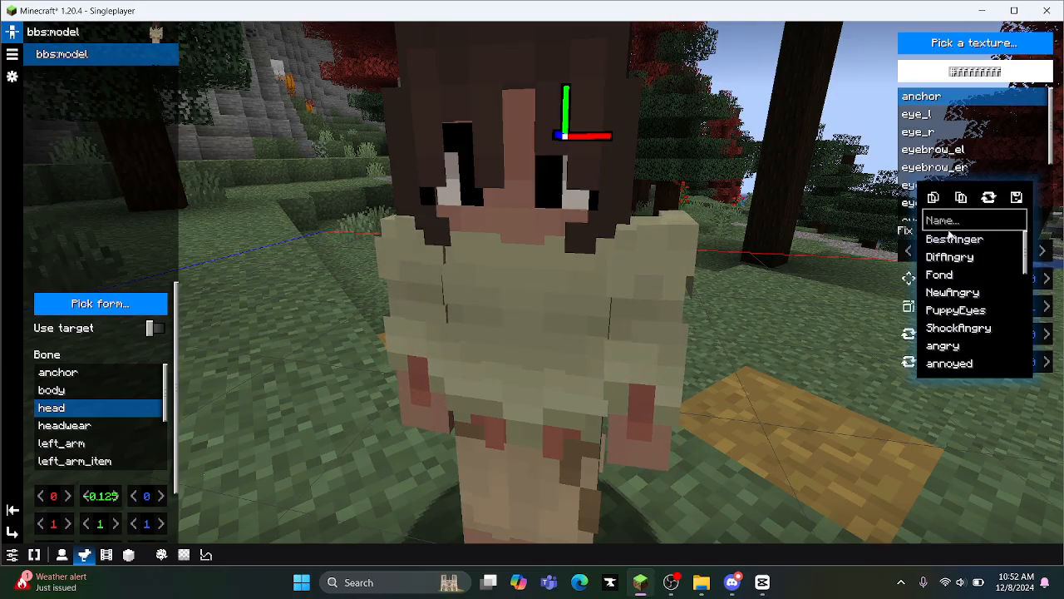
{"action": "scroll", "coordinate": [952, 329], "scroll_direction": "down", "scroll_amount": 3}
{"action": "left_click", "coordinate": [967, 275]}
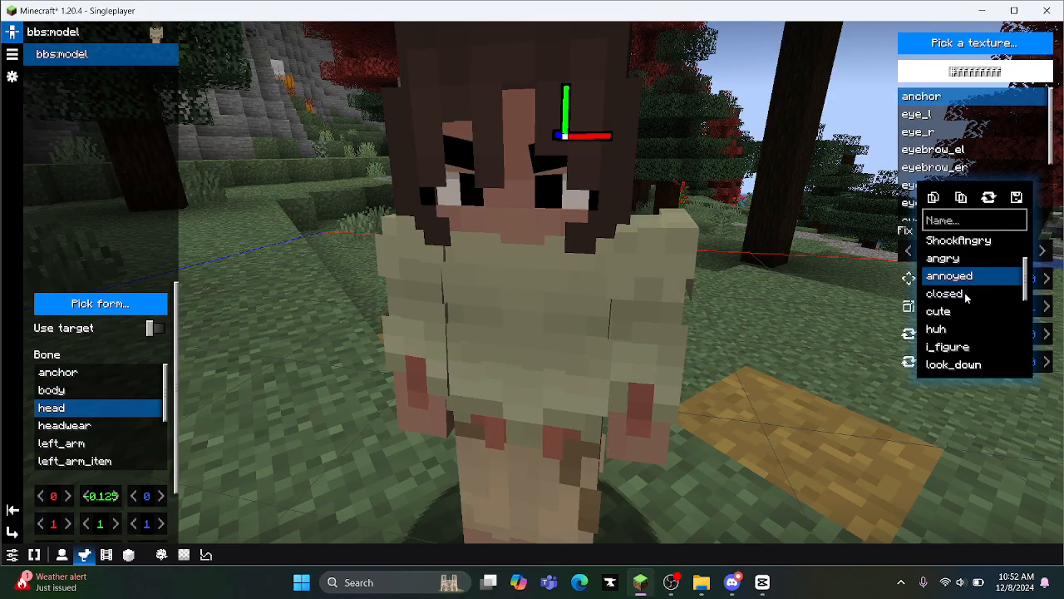
Step: Try the cute, huh and i_figure eye presets on the model's face
{"action": "left_click", "coordinate": [963, 311]}
{"action": "left_click", "coordinate": [964, 329]}
{"action": "left_click", "coordinate": [965, 343]}
{"action": "scroll", "coordinate": [966, 324], "scroll_direction": "down", "scroll_amount": 1}
{"action": "scroll", "coordinate": [966, 324], "scroll_direction": "down", "scroll_amount": 1}
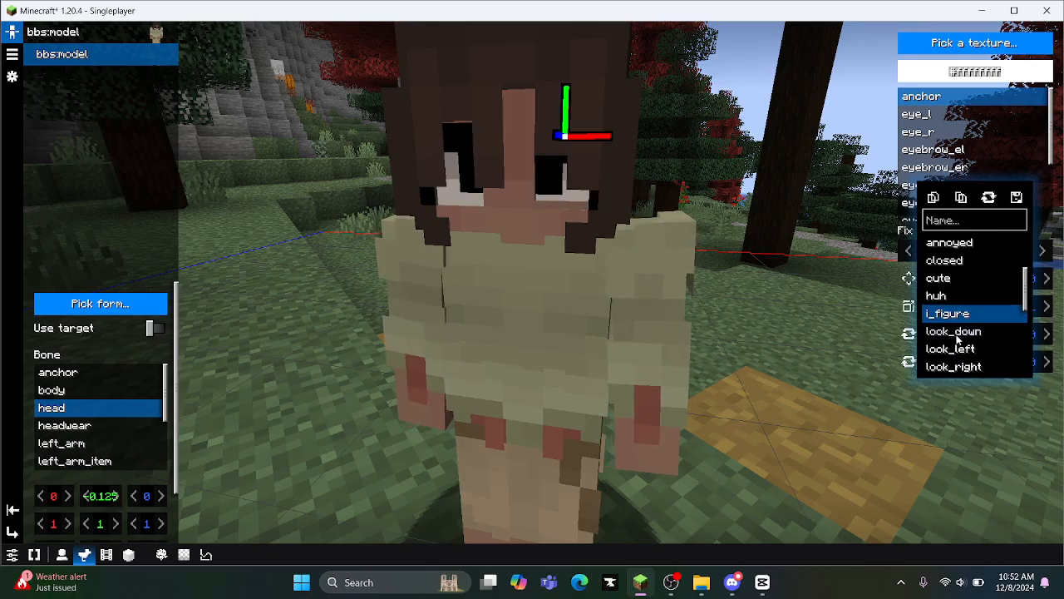
Step: Try the look_down, melancholy, no_eyes, sad and shock eye presets on the face
{"action": "left_click", "coordinate": [963, 330]}
{"action": "scroll", "coordinate": [960, 328], "scroll_direction": "down", "scroll_amount": 4}
{"action": "left_click", "coordinate": [957, 336]}
{"action": "left_click", "coordinate": [956, 353]}
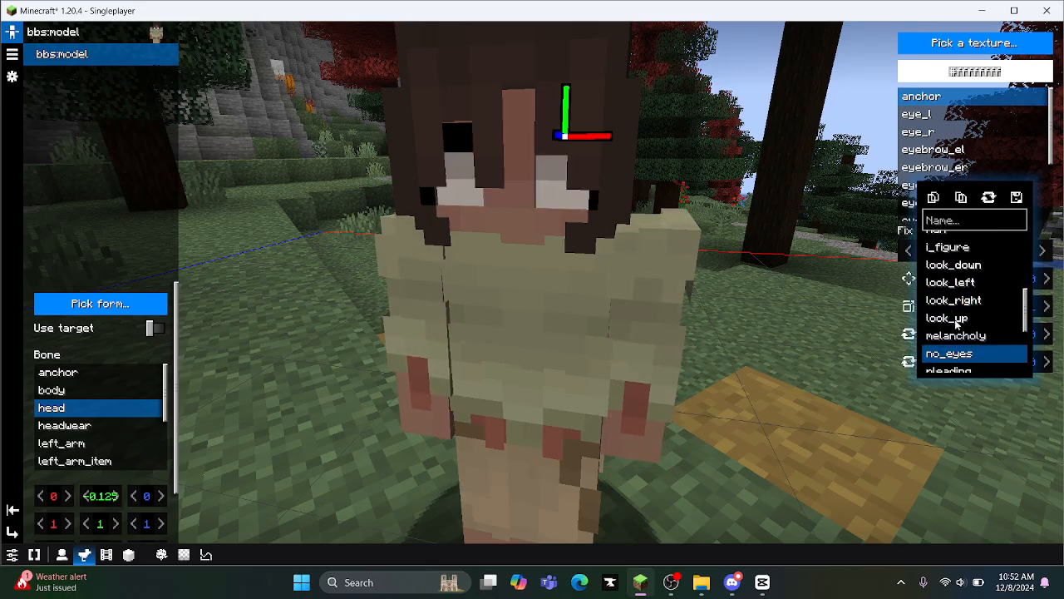
{"action": "scroll", "coordinate": [958, 341], "scroll_direction": "down", "scroll_amount": 6}
{"action": "left_click", "coordinate": [960, 309]}
{"action": "left_click", "coordinate": [965, 331]}
Step: Return to the earlier presets and apply angry, followed by annoyed, to the eyes
{"action": "scroll", "coordinate": [993, 262], "scroll_direction": "up", "scroll_amount": 5}
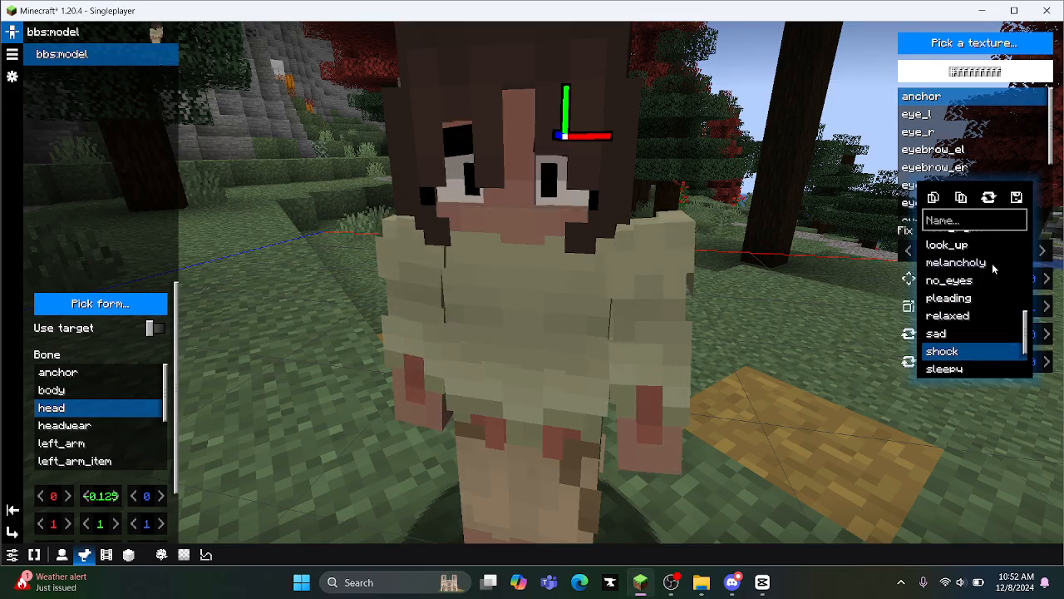
{"action": "scroll", "coordinate": [964, 319], "scroll_direction": "up", "scroll_amount": 2}
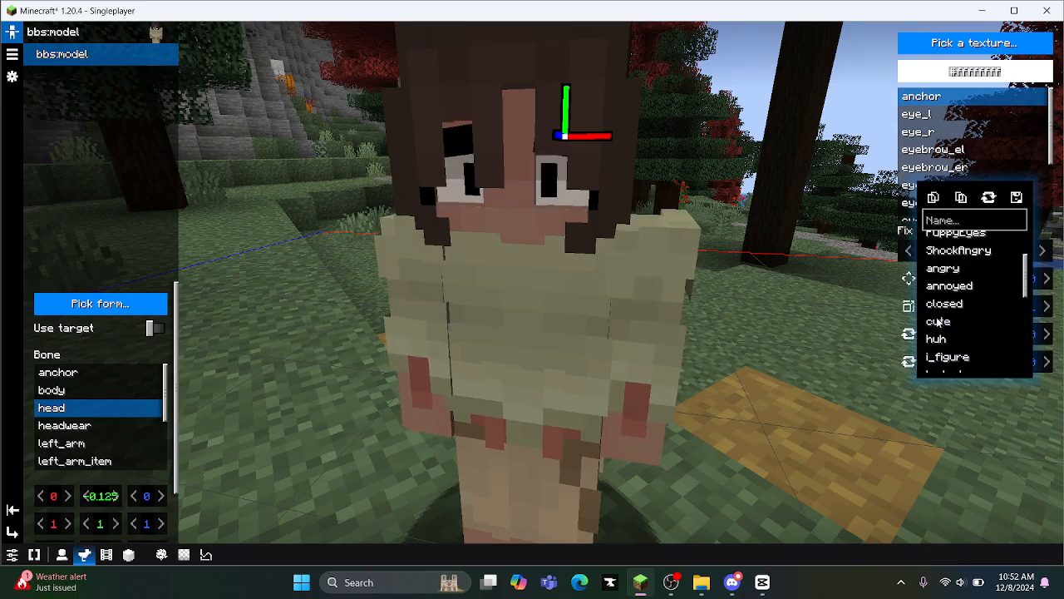
{"action": "scroll", "coordinate": [970, 249], "scroll_direction": "up", "scroll_amount": 4}
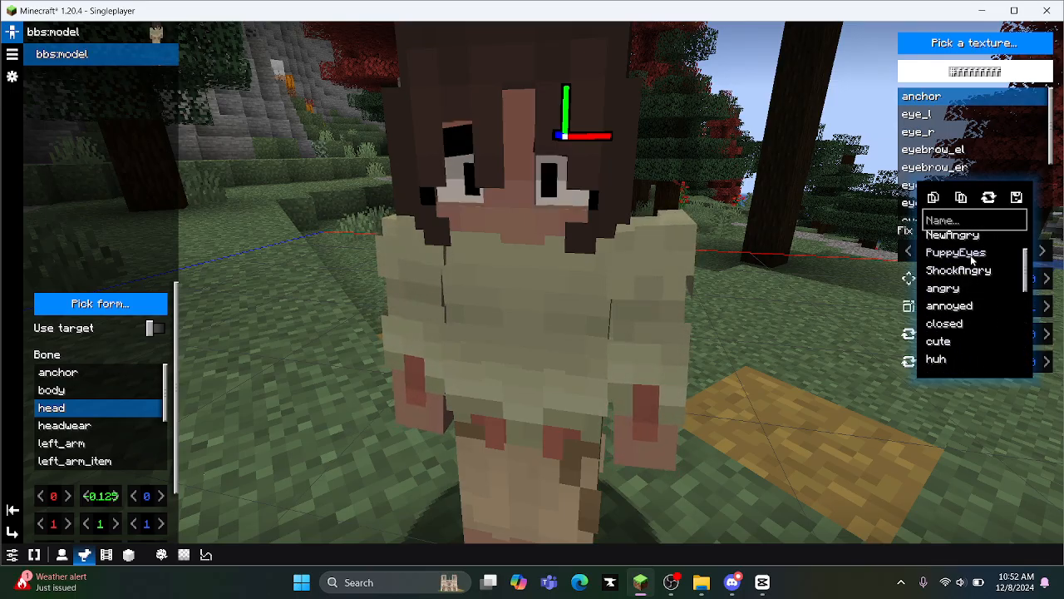
{"action": "scroll", "coordinate": [970, 250], "scroll_direction": "up", "scroll_amount": 1}
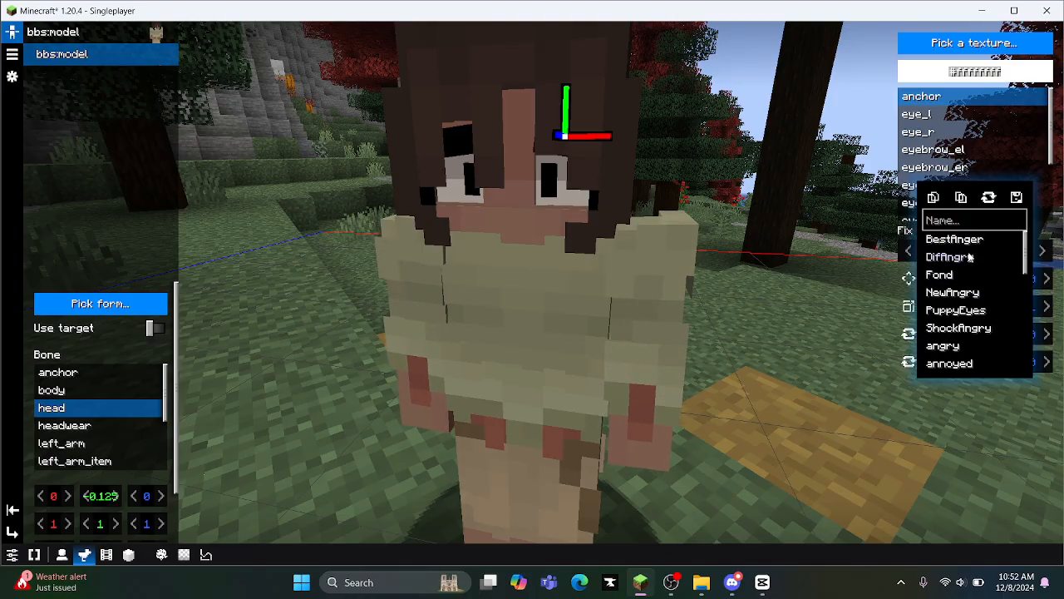
{"action": "scroll", "coordinate": [979, 248], "scroll_direction": "down", "scroll_amount": 5}
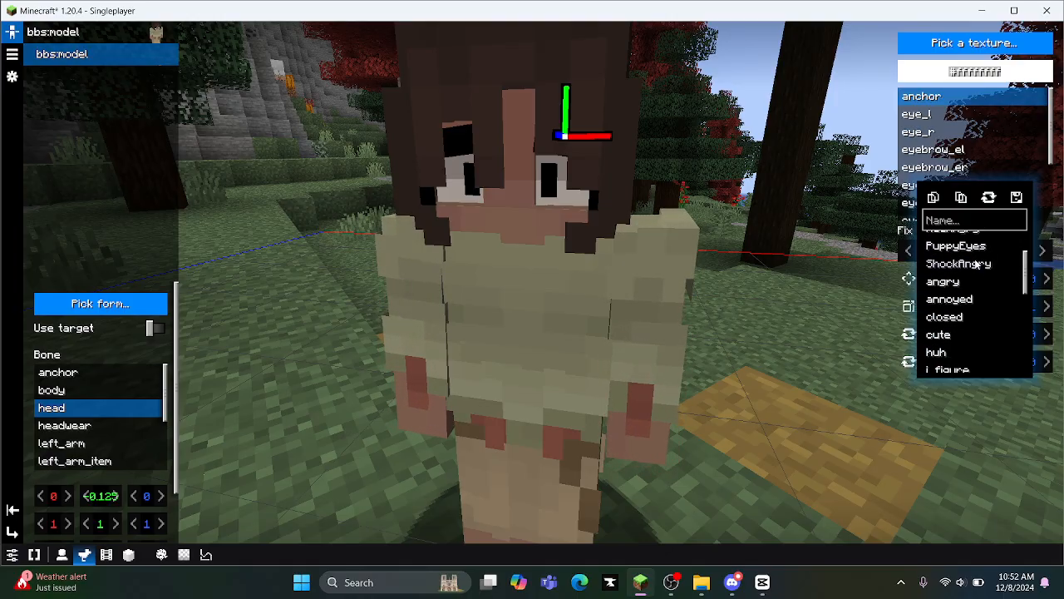
{"action": "left_click", "coordinate": [962, 259]}
{"action": "left_click", "coordinate": [951, 278]}
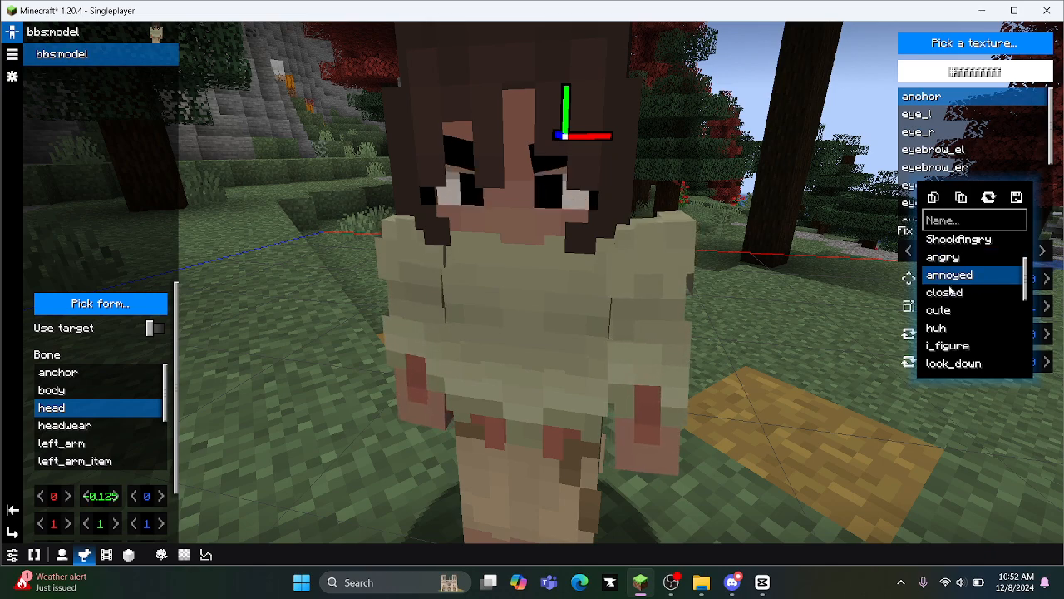
Step: Try the closed, huh, cute and i_figure presets on the eyes
{"action": "left_click", "coordinate": [950, 295]}
{"action": "left_click", "coordinate": [936, 328]}
{"action": "left_click", "coordinate": [939, 309]}
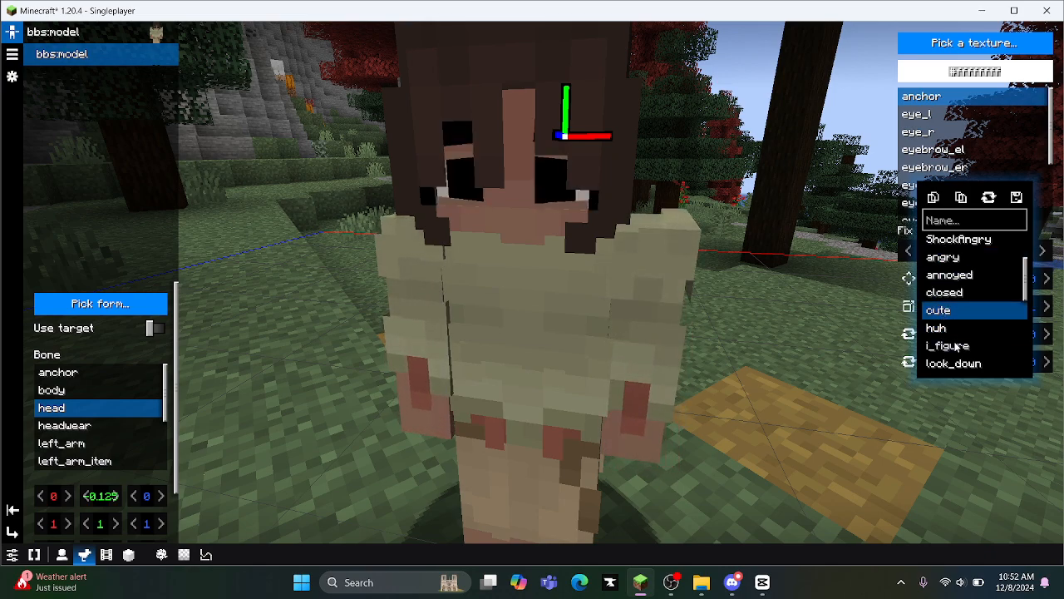
{"action": "left_click", "coordinate": [948, 344]}
{"action": "scroll", "coordinate": [957, 350], "scroll_direction": "down", "scroll_amount": 1}
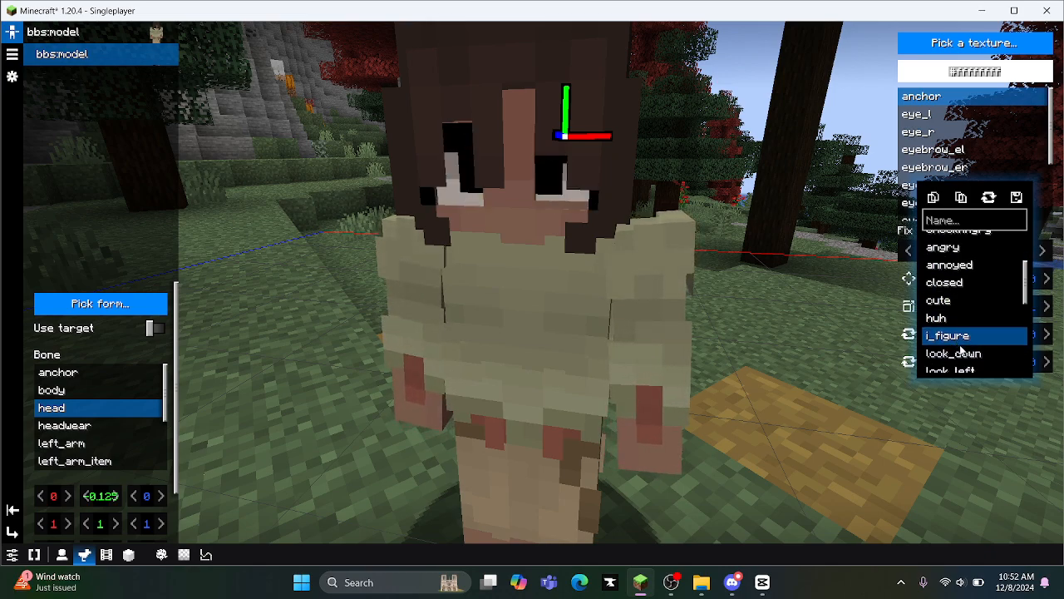
Step: Try the look_down, look_up and look_right eye presets, comparing them with no_eyes
{"action": "left_click", "coordinate": [959, 356]}
{"action": "scroll", "coordinate": [961, 350], "scroll_direction": "down", "scroll_amount": 3}
{"action": "scroll", "coordinate": [957, 324], "scroll_direction": "down", "scroll_amount": 2}
{"action": "left_click", "coordinate": [947, 307]}
{"action": "left_click", "coordinate": [948, 342]}
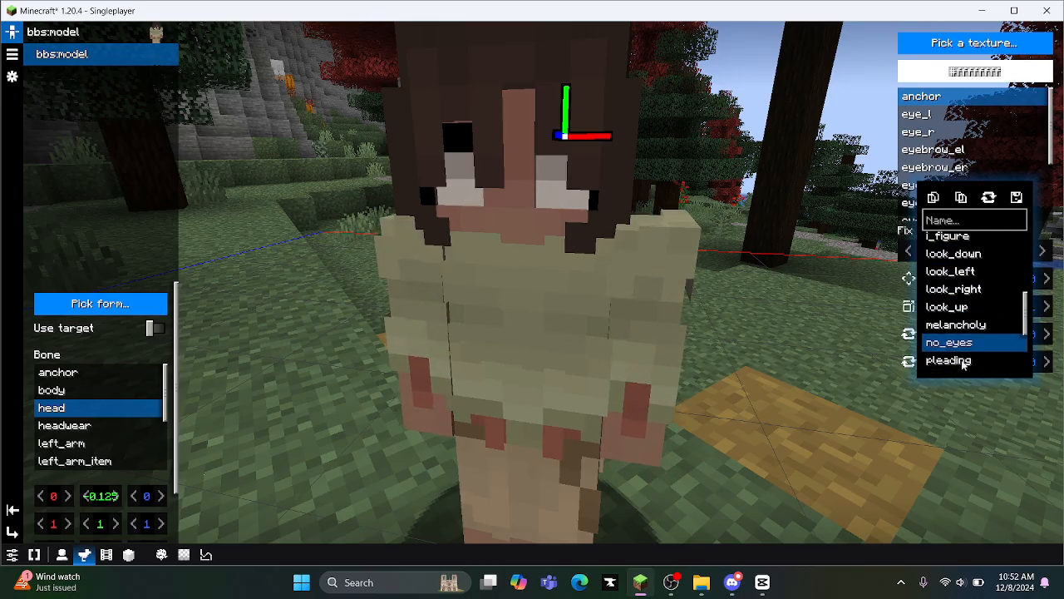
{"action": "left_click", "coordinate": [978, 287]}
{"action": "left_click", "coordinate": [952, 342]}
Step: Try the sad, relaxed, sleepy and thinking_left eye presets on the model
{"action": "scroll", "coordinate": [963, 328], "scroll_direction": "down", "scroll_amount": 5}
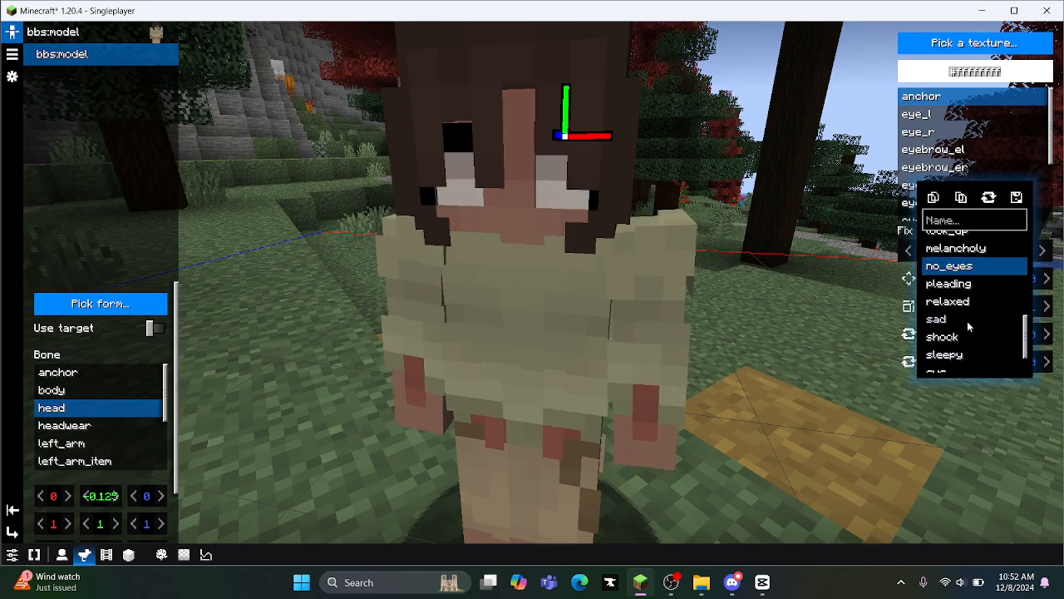
{"action": "left_click", "coordinate": [962, 313]}
{"action": "left_click", "coordinate": [962, 349]}
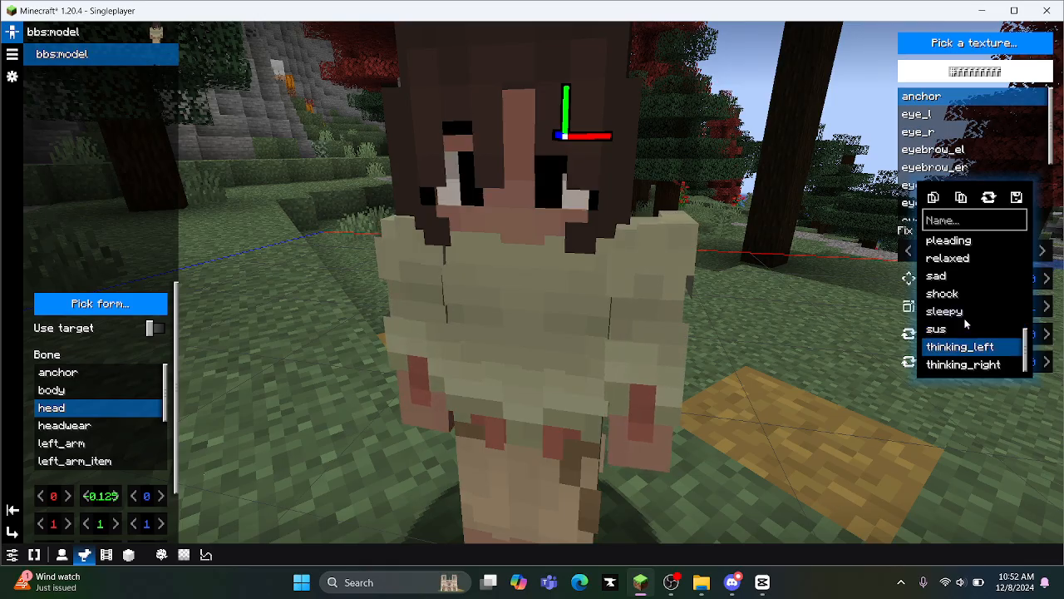
{"action": "left_click", "coordinate": [948, 275]}
{"action": "left_click", "coordinate": [952, 257]}
{"action": "left_click", "coordinate": [952, 311]}
{"action": "left_click", "coordinate": [973, 348]}
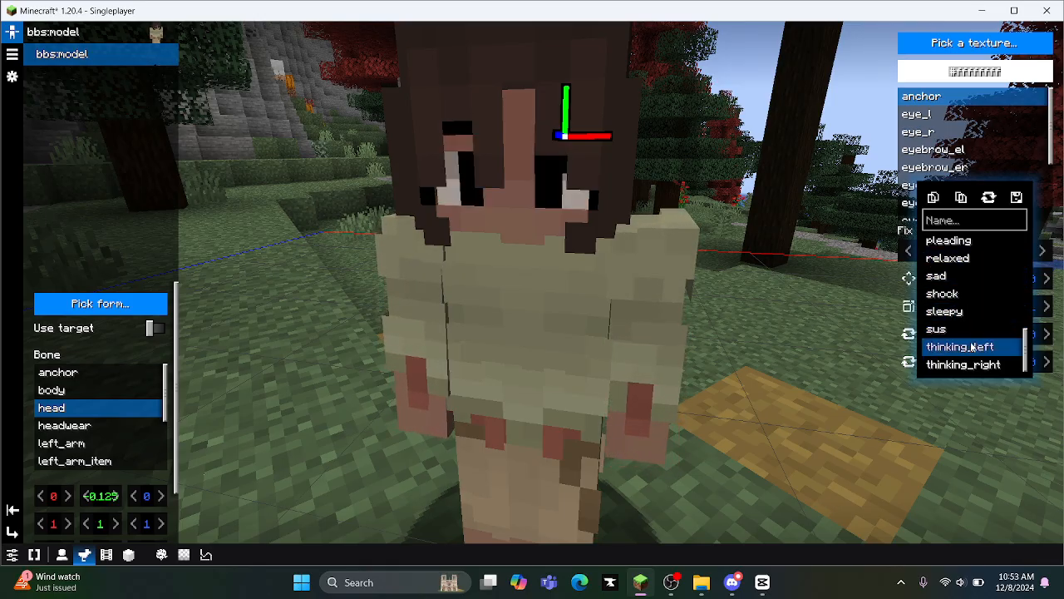
Step: Switch the eyes through the thinking_right, sleepy, sad and relaxed presets
{"action": "left_click", "coordinate": [976, 365]}
{"action": "left_click", "coordinate": [962, 312]}
{"action": "left_click", "coordinate": [961, 276]}
{"action": "left_click", "coordinate": [962, 261]}
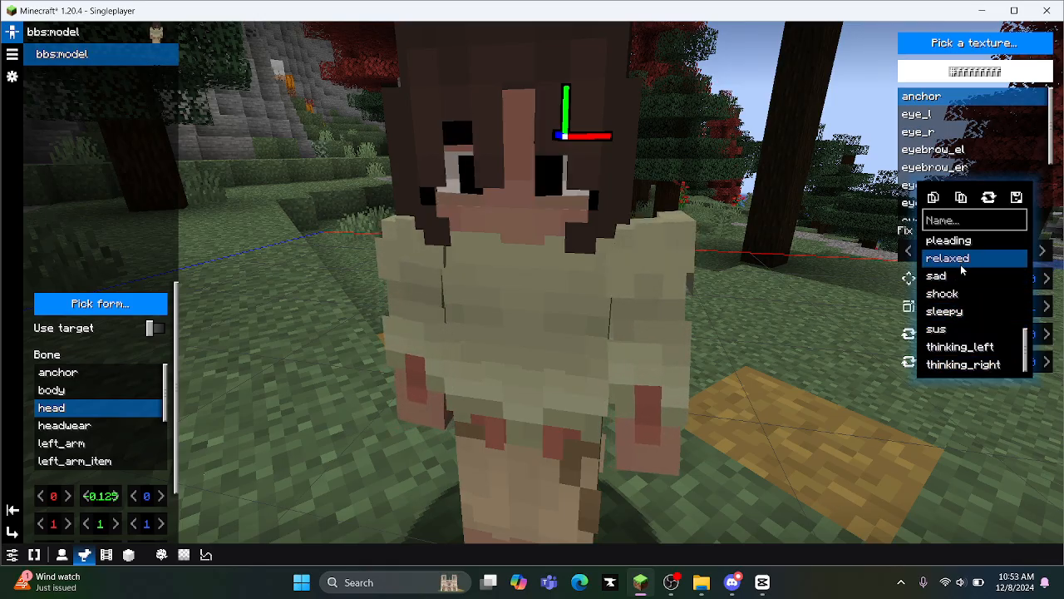
Step: Try the sad, sus, relaxed and sleepy presets and settle on thinking_right for the eyes
{"action": "left_click", "coordinate": [963, 276]}
{"action": "left_click", "coordinate": [968, 329]}
{"action": "left_click", "coordinate": [965, 259]}
{"action": "left_click", "coordinate": [959, 311]}
{"action": "left_click", "coordinate": [963, 364]}
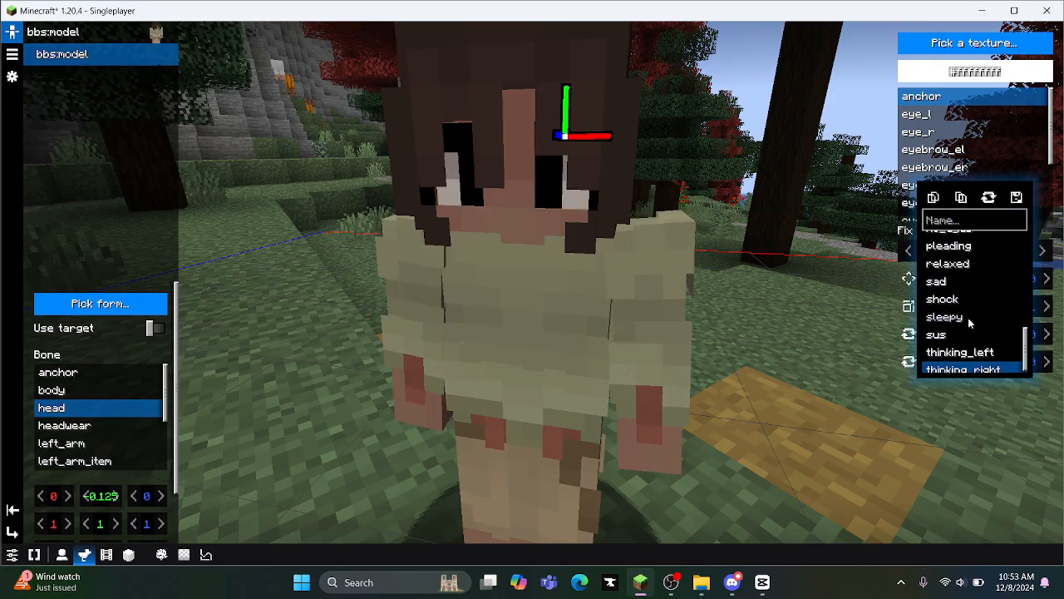
Step: Dismiss the pose presets, leave the model editor and reopen the form selection screen
{"action": "scroll", "coordinate": [973, 300], "scroll_direction": "up", "scroll_amount": 3}
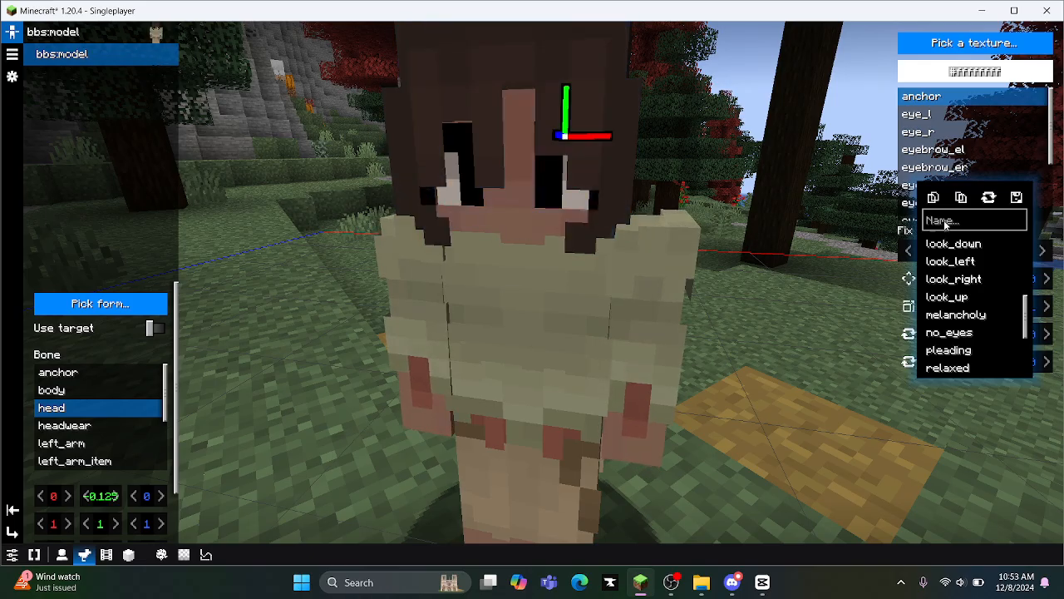
{"action": "scroll", "coordinate": [1014, 268], "scroll_direction": "up", "scroll_amount": 5}
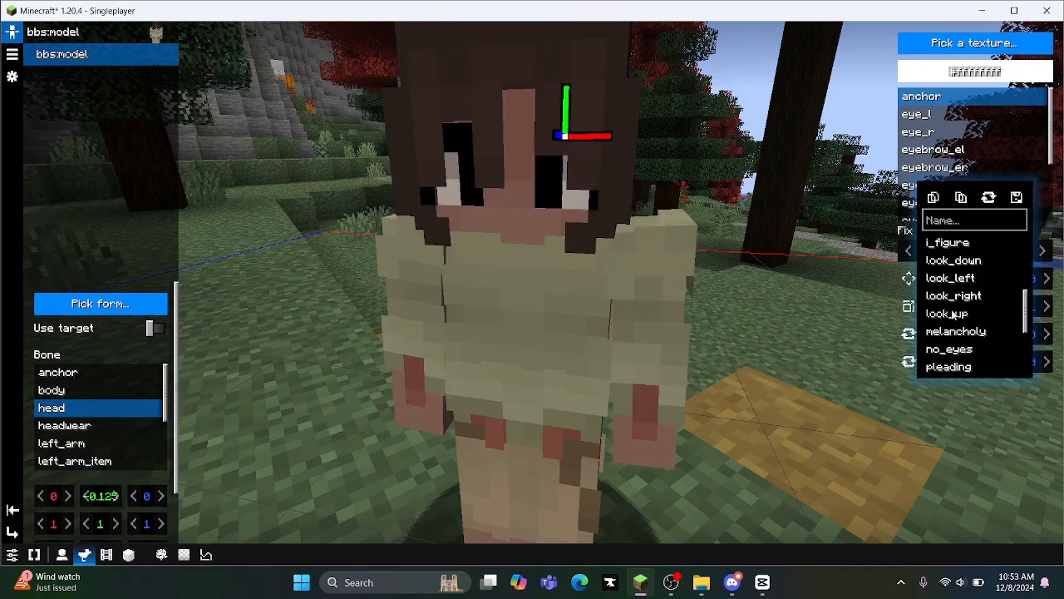
{"action": "scroll", "coordinate": [1014, 268], "scroll_direction": "up", "scroll_amount": 2}
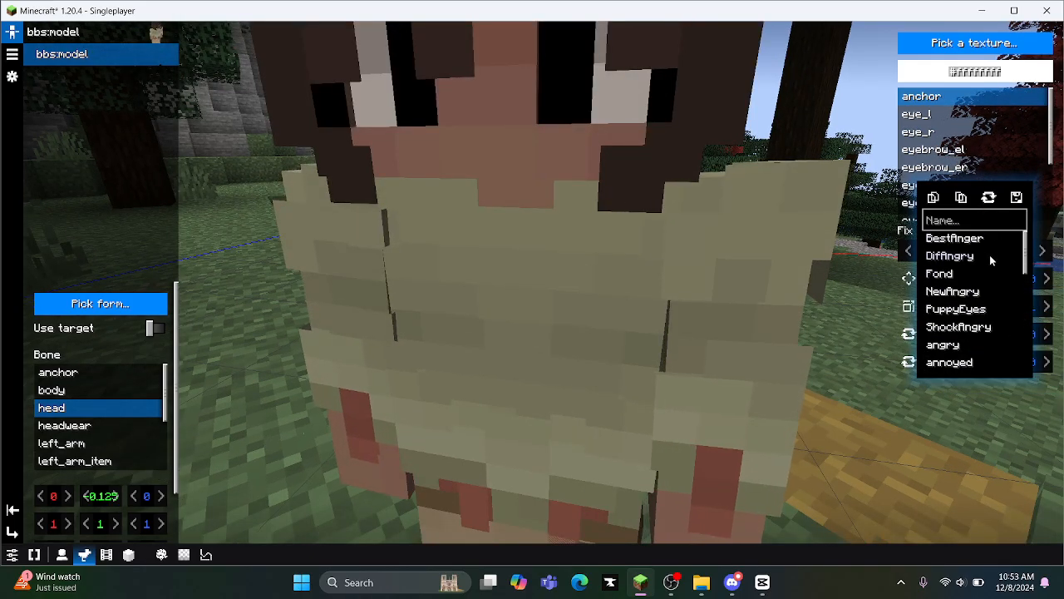
{"action": "scroll", "coordinate": [846, 381], "scroll_direction": "down", "scroll_amount": 5}
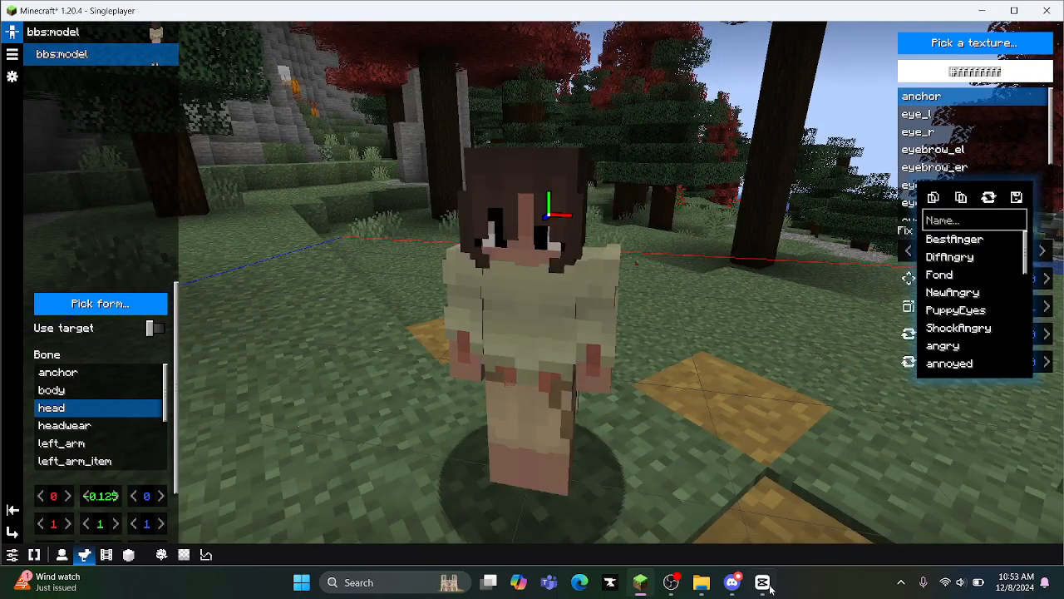
{"action": "mouse_move", "coordinate": [667, 594]}
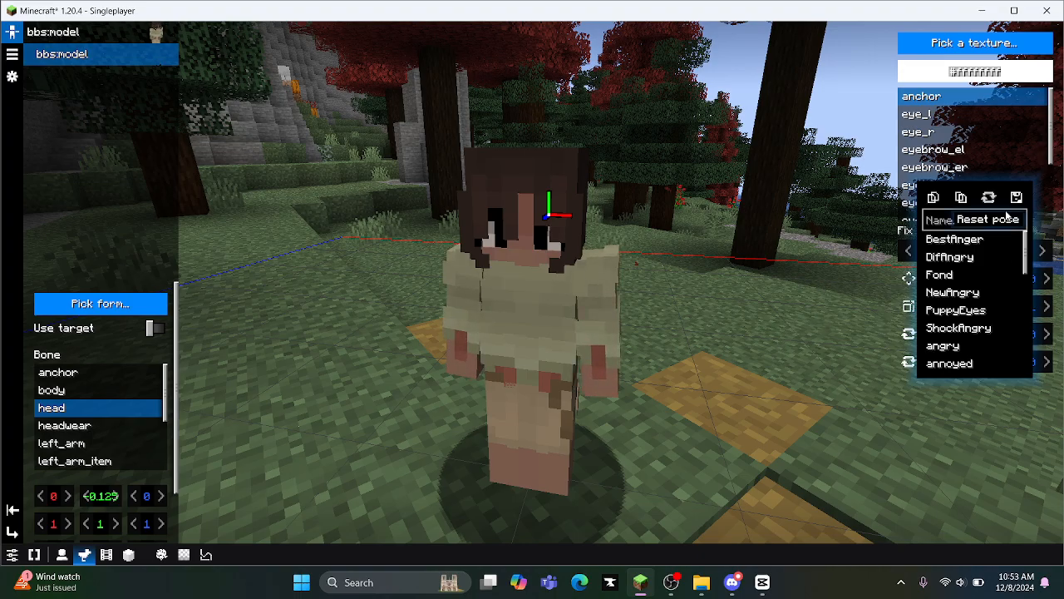
{"action": "left_click", "coordinate": [772, 318]}
{"action": "left_click_drag", "start_coordinate": [773, 320], "coordinate": [341, 394]}
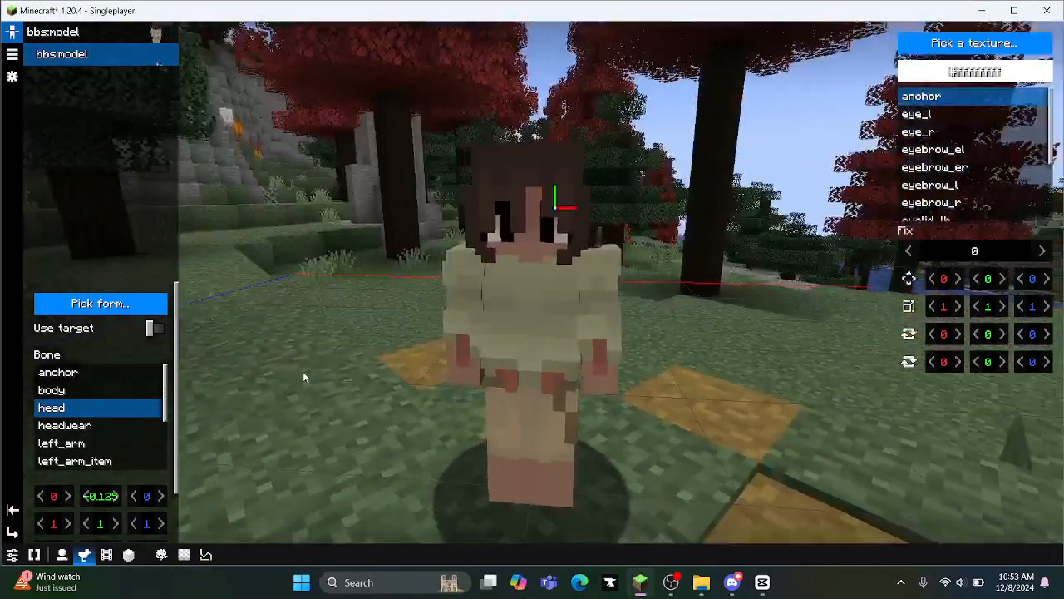
{"action": "key", "text": "Escape"}
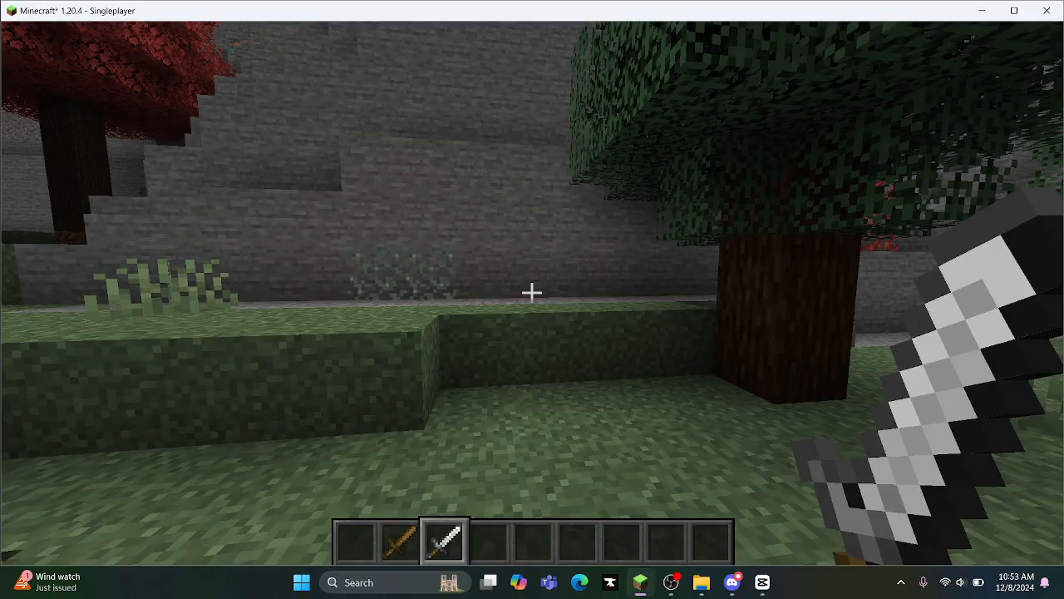
{"action": "key", "text": "b"}
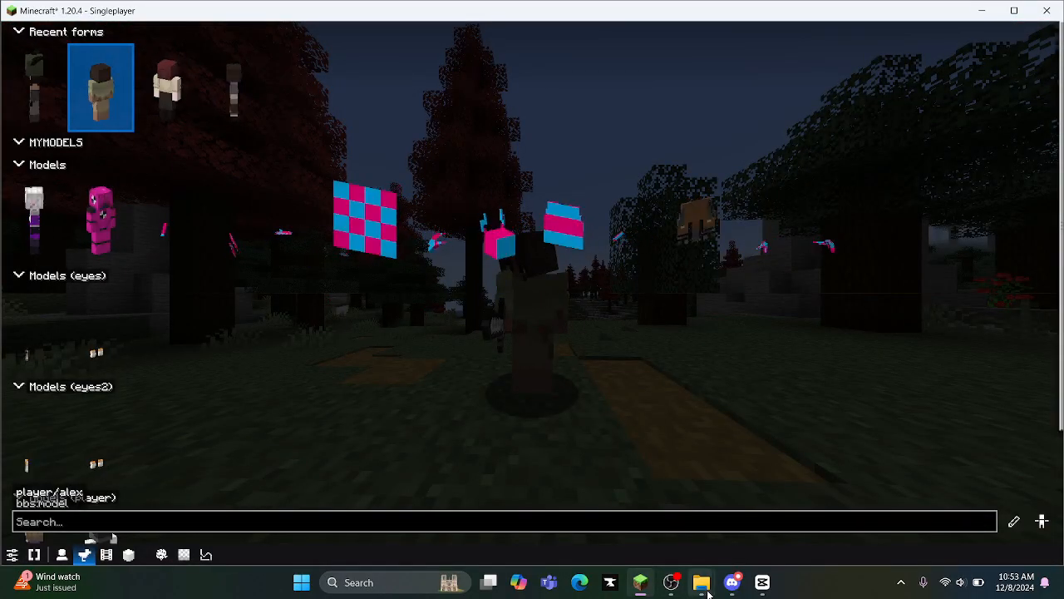
Step: Close the two File Explorer windows that have the downloaded eyes (1) archive open
{"action": "mouse_move", "coordinate": [708, 591]}
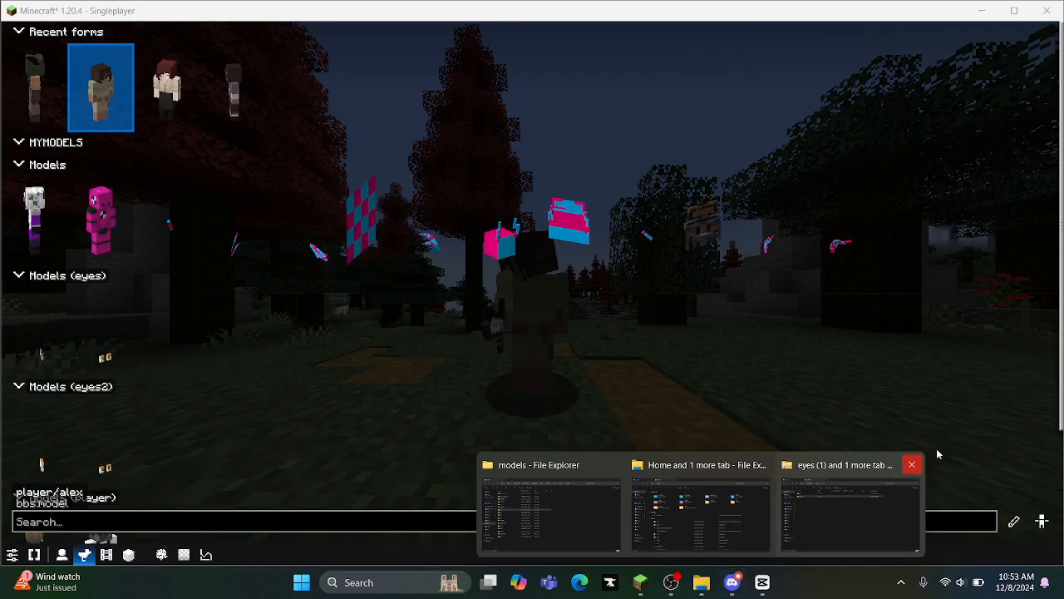
{"action": "mouse_move", "coordinate": [912, 466]}
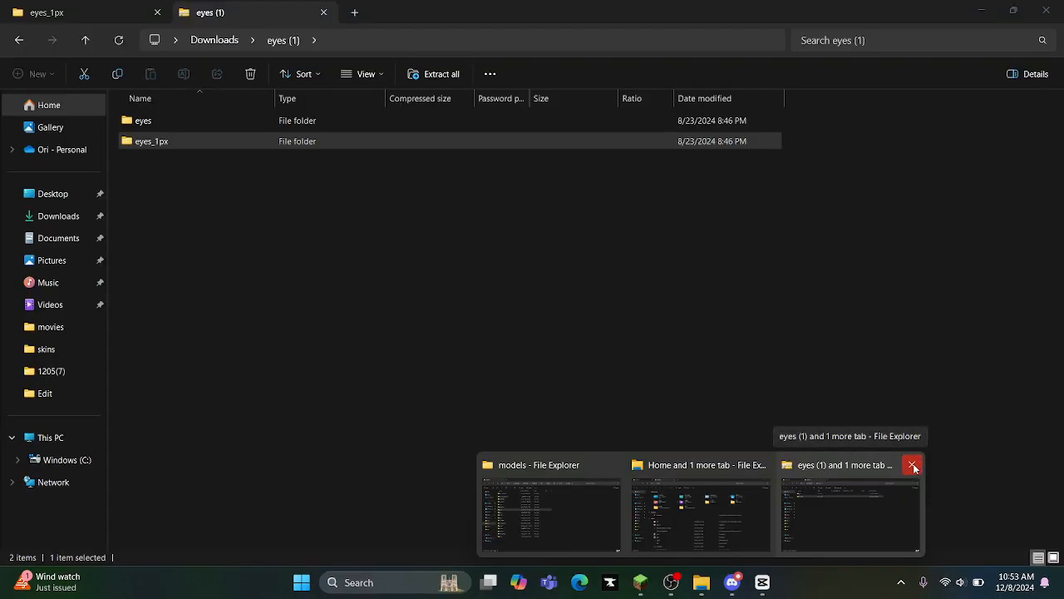
{"action": "left_click", "coordinate": [912, 466]}
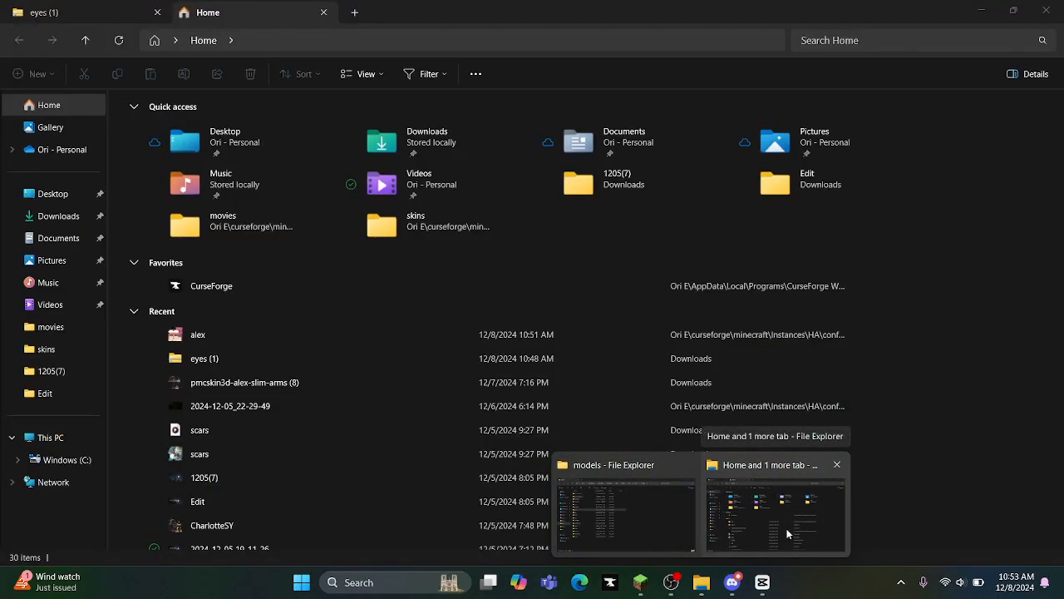
{"action": "left_click", "coordinate": [788, 533]}
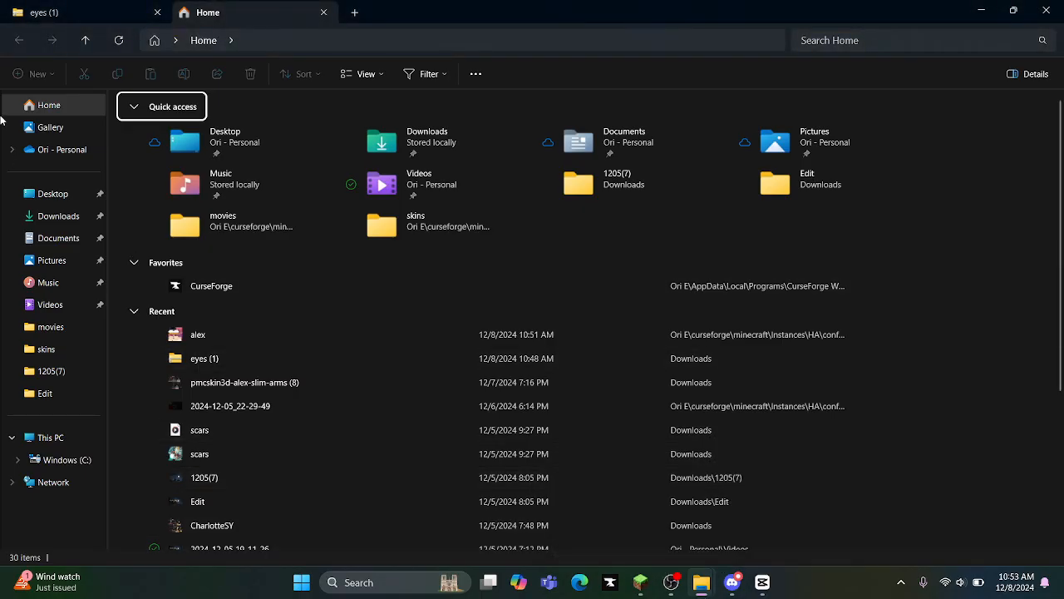
{"action": "left_click", "coordinate": [72, 12]}
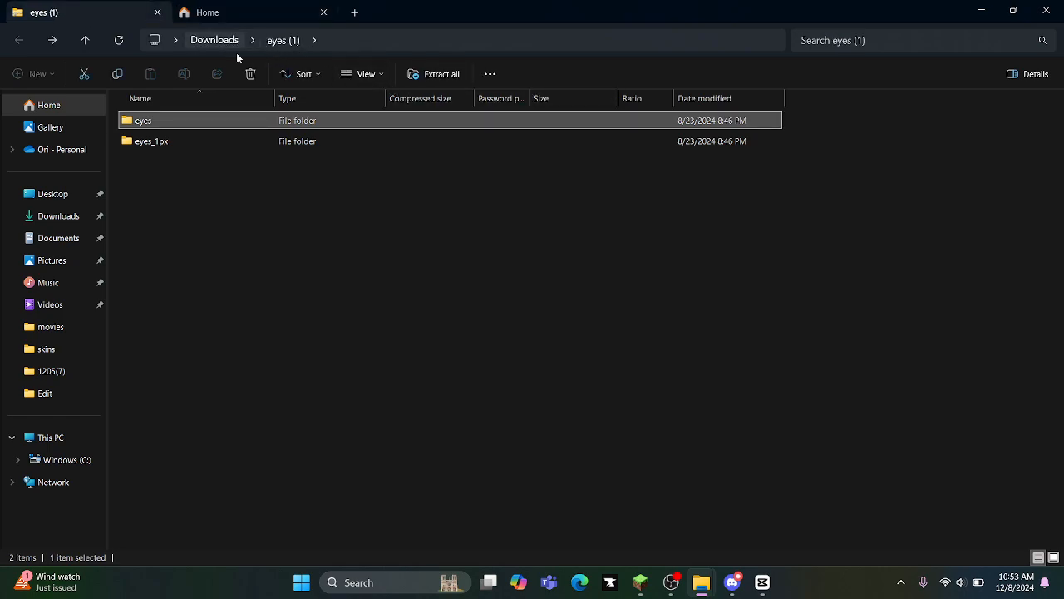
{"action": "left_click", "coordinate": [1035, 11]}
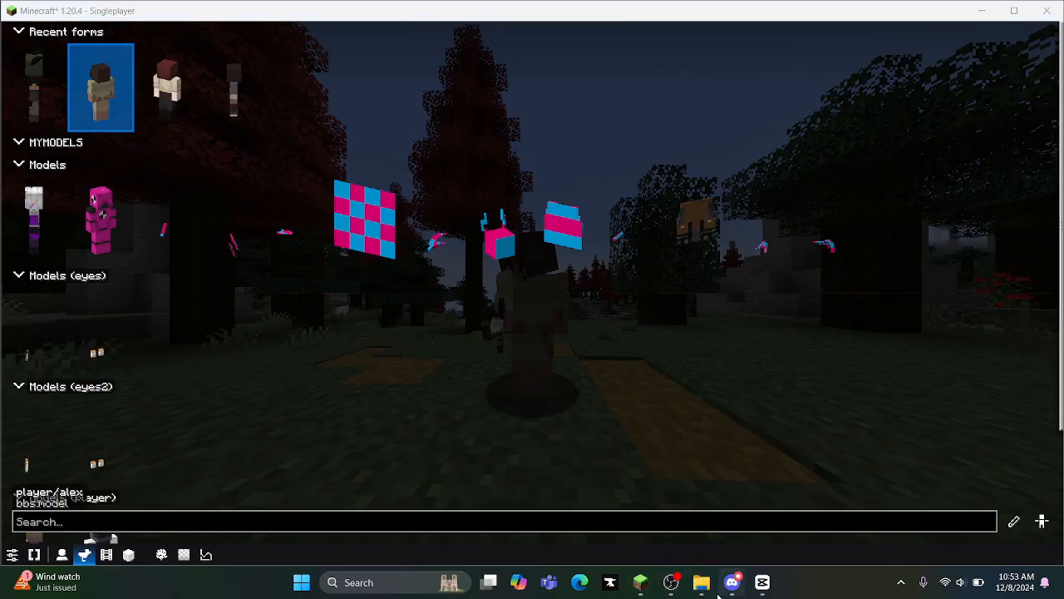
Step: Switch to the BBS models folder in File Explorer and create a new folder there with the default name
{"action": "left_click", "coordinate": [725, 590]}
{"action": "left_click", "coordinate": [702, 585]}
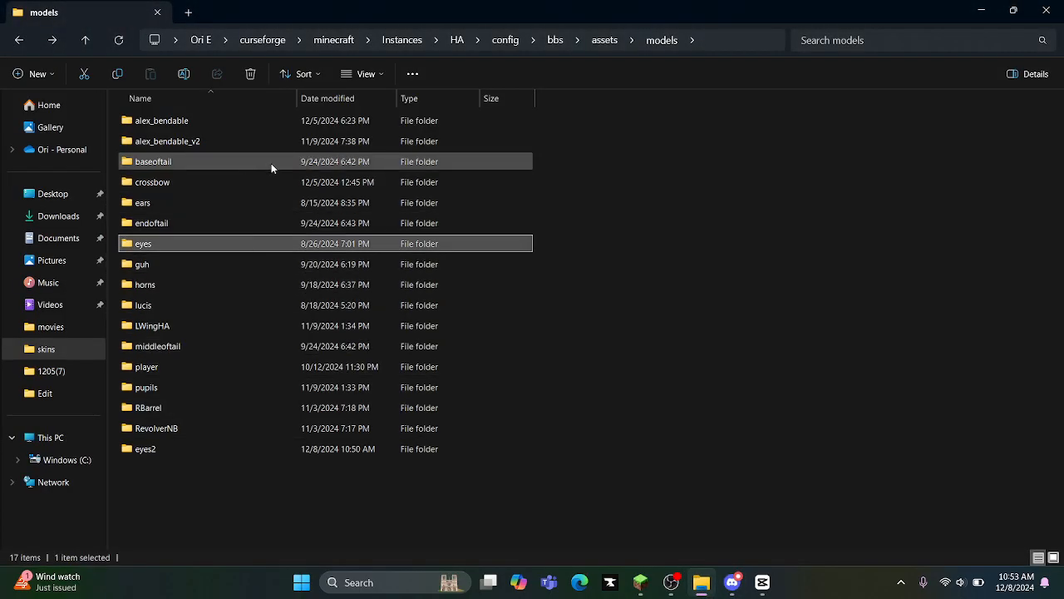
{"action": "left_click", "coordinate": [180, 476]}
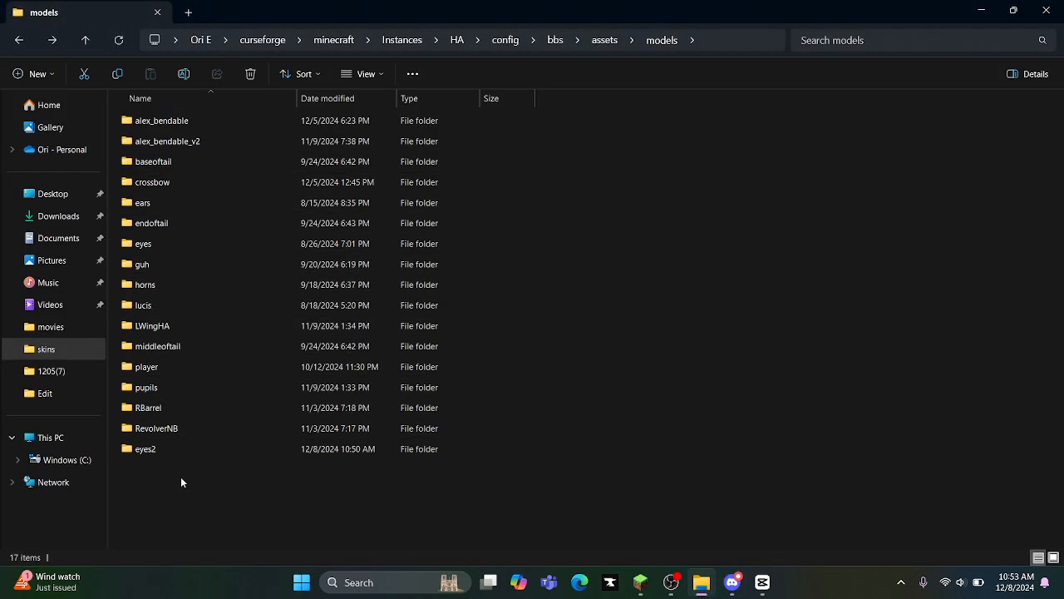
{"action": "right_click", "coordinate": [181, 478]}
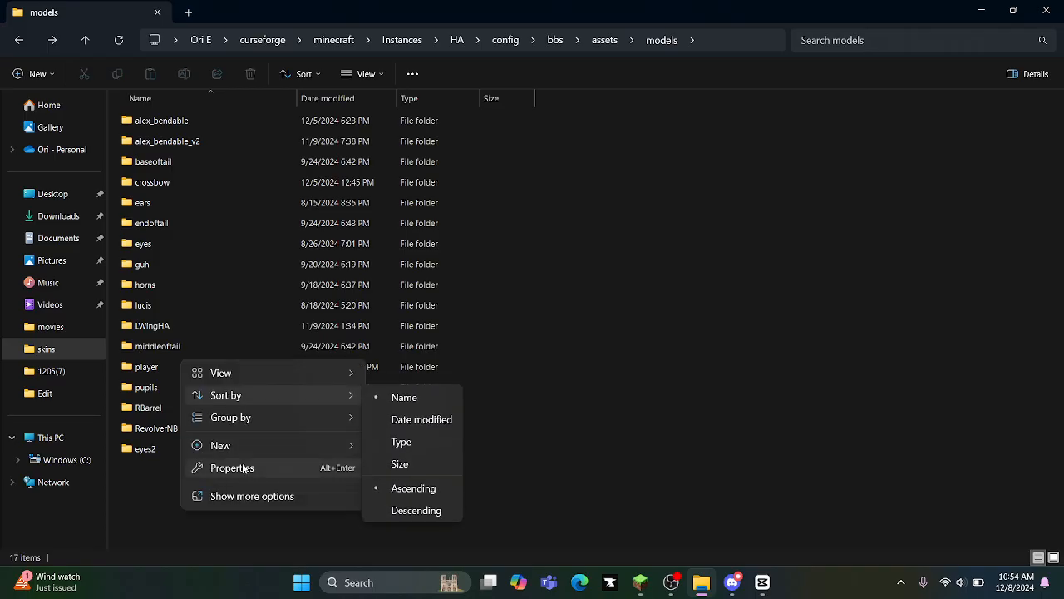
{"action": "mouse_move", "coordinate": [243, 444]}
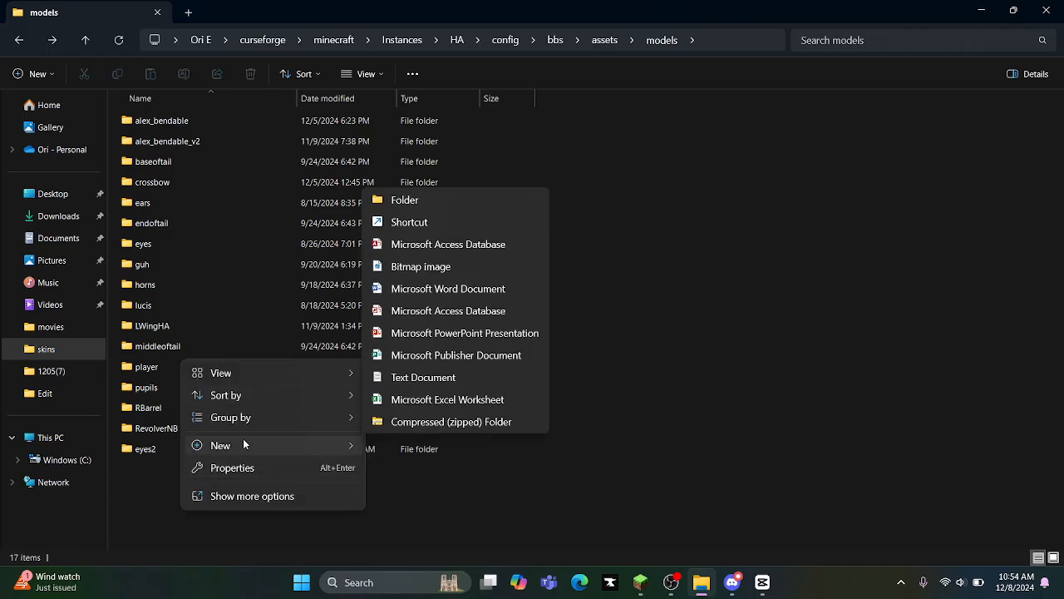
{"action": "left_click", "coordinate": [451, 201]}
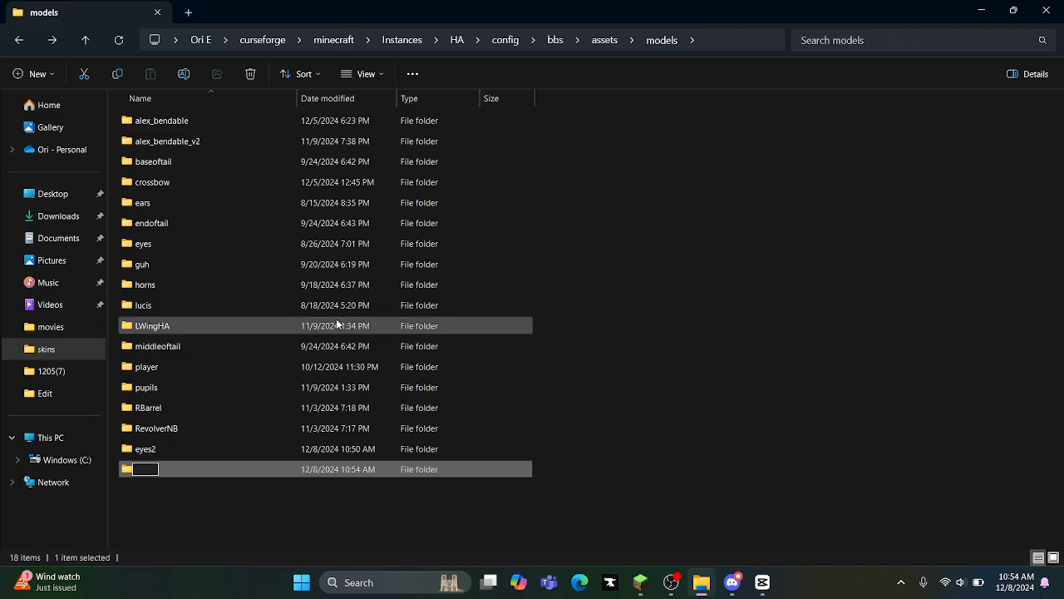
Step: Find Blockbench through the Windows search and launch it
{"action": "left_click", "coordinate": [371, 585]}
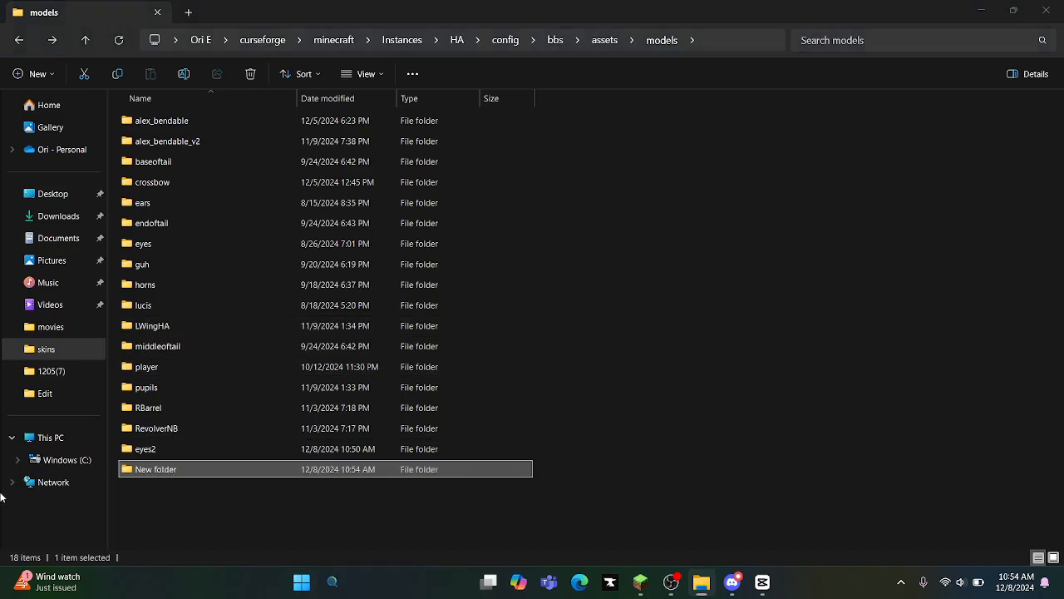
{"action": "type", "text": "blo"}
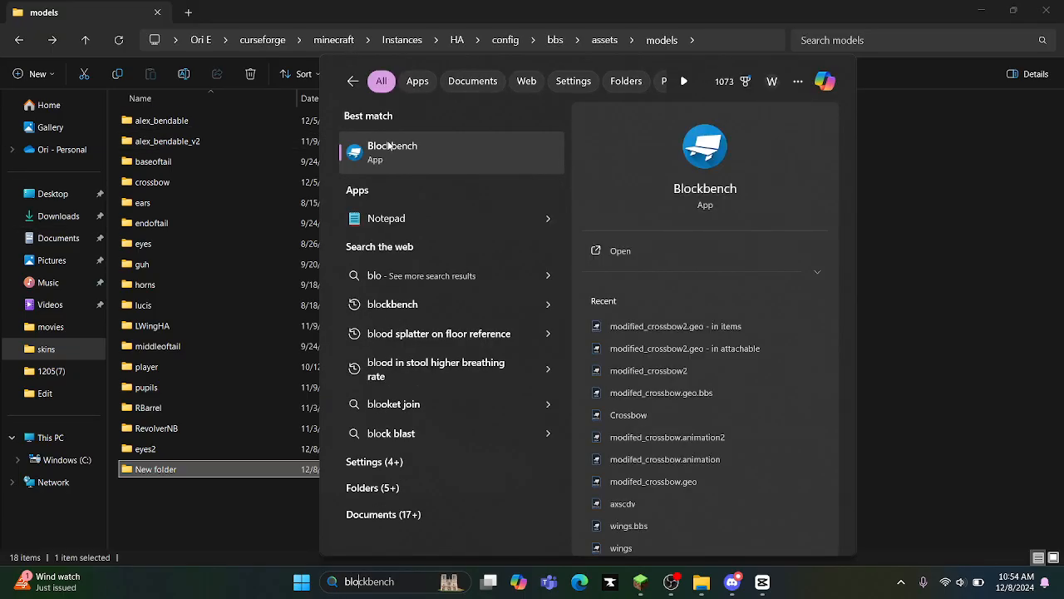
{"action": "left_click", "coordinate": [392, 146]}
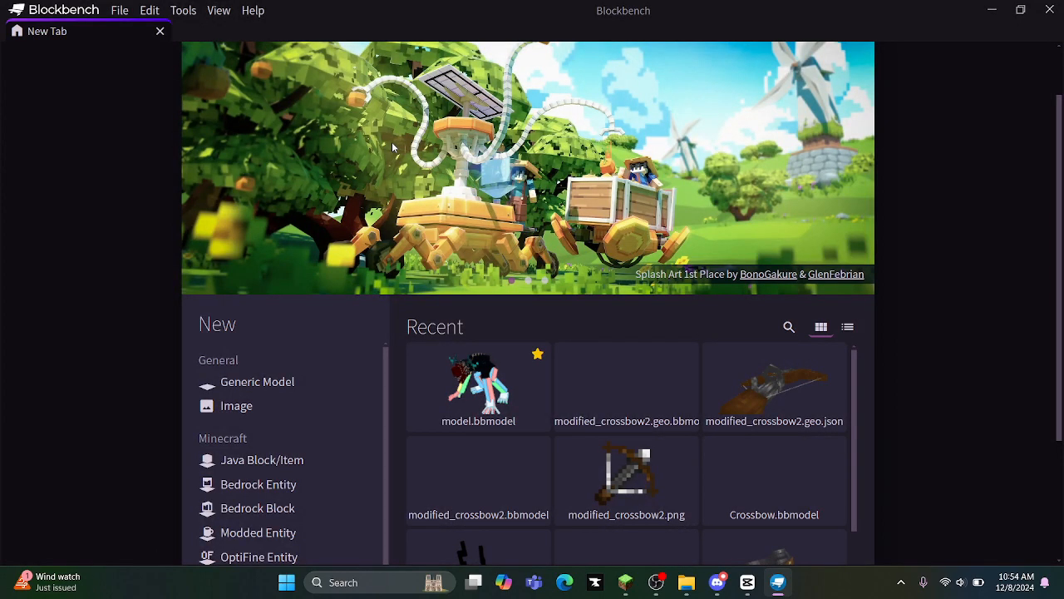
Step: Look through the recent models and open Snork - Converted.bbmodel
{"action": "scroll", "coordinate": [582, 374], "scroll_direction": "down", "scroll_amount": 5}
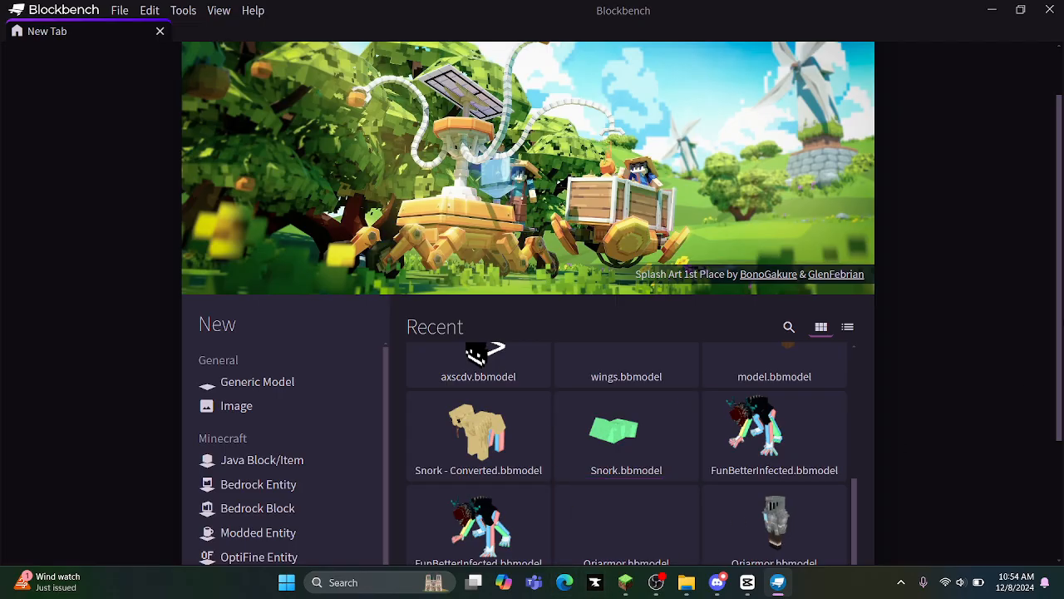
{"action": "scroll", "coordinate": [917, 320], "scroll_direction": "down", "scroll_amount": 3}
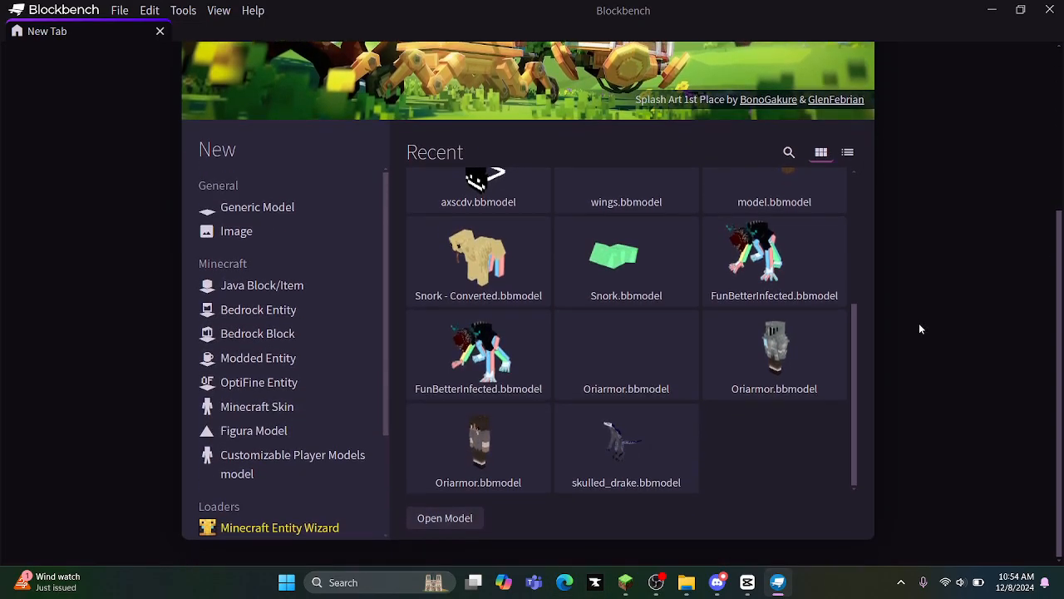
{"action": "scroll", "coordinate": [605, 347], "scroll_direction": "up", "scroll_amount": 8}
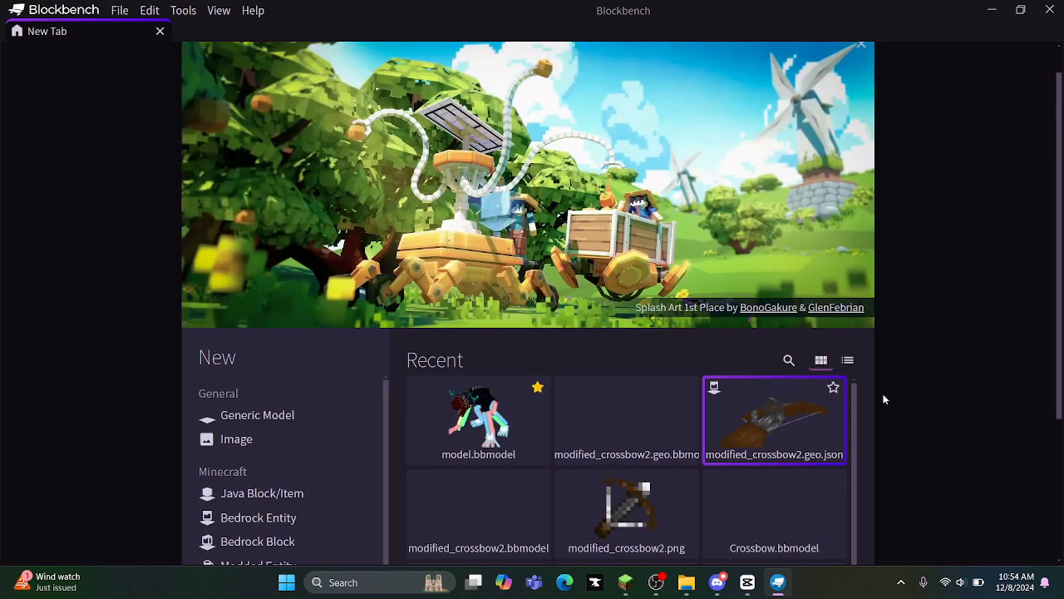
{"action": "scroll", "coordinate": [660, 451], "scroll_direction": "down", "scroll_amount": 5}
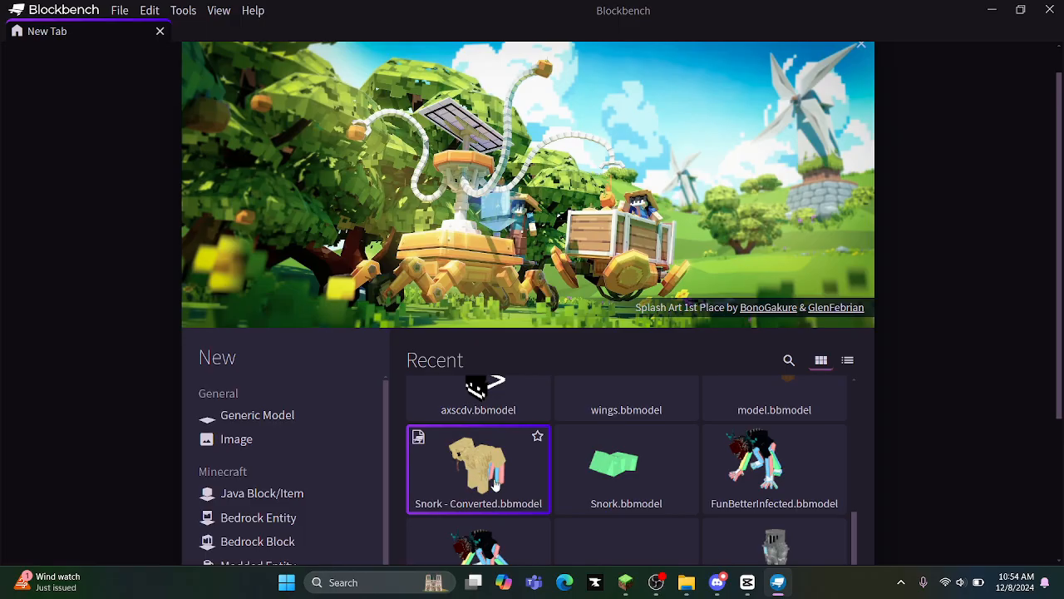
{"action": "left_click", "coordinate": [469, 462]}
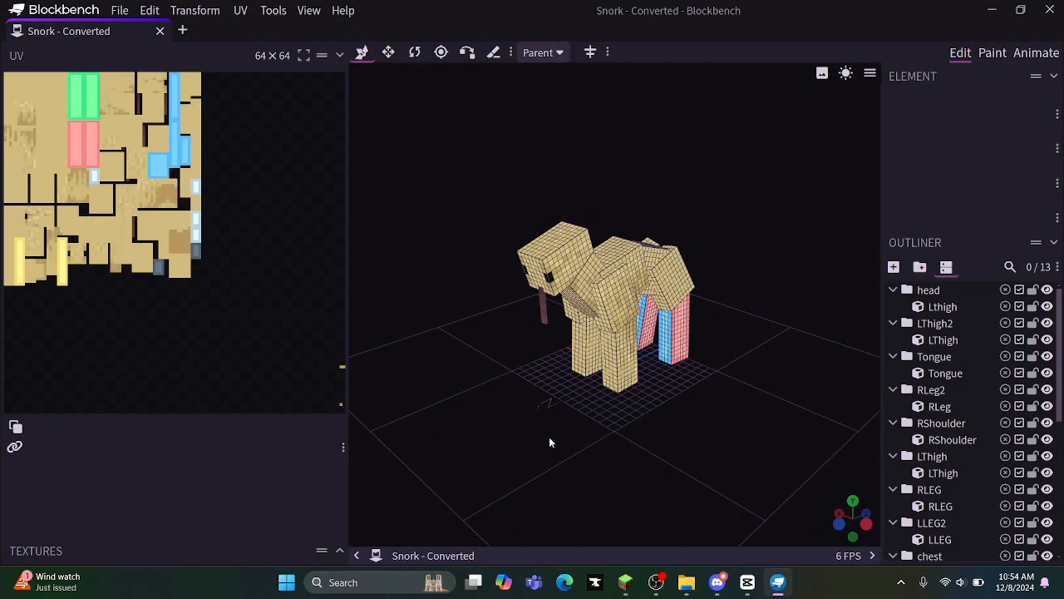
{"action": "left_click_drag", "start_coordinate": [548, 443], "coordinate": [110, 3]}
{"action": "left_click", "coordinate": [120, 10]}
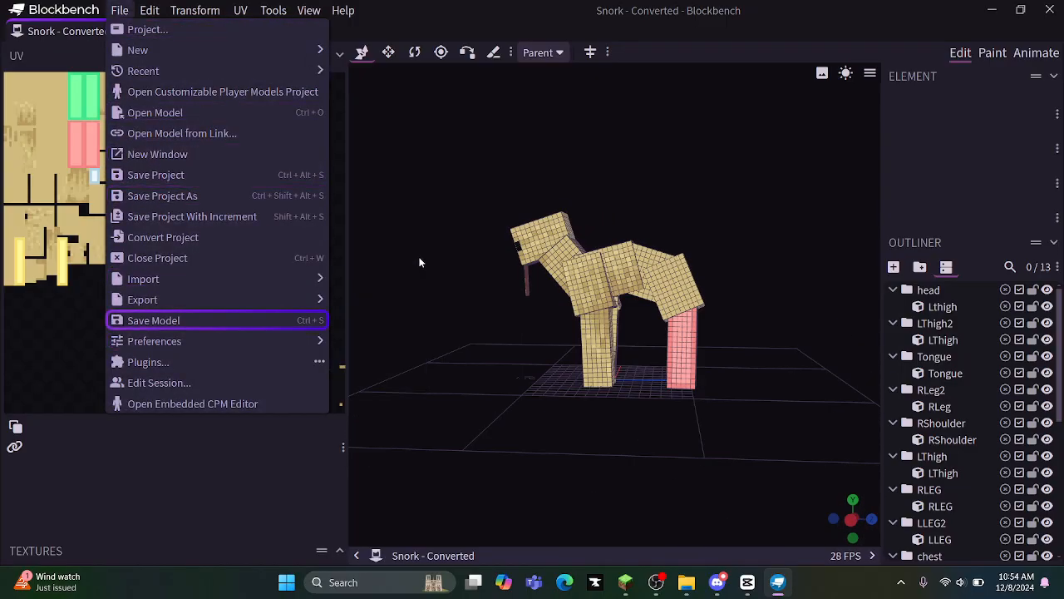
{"action": "mouse_move", "coordinate": [343, 10]}
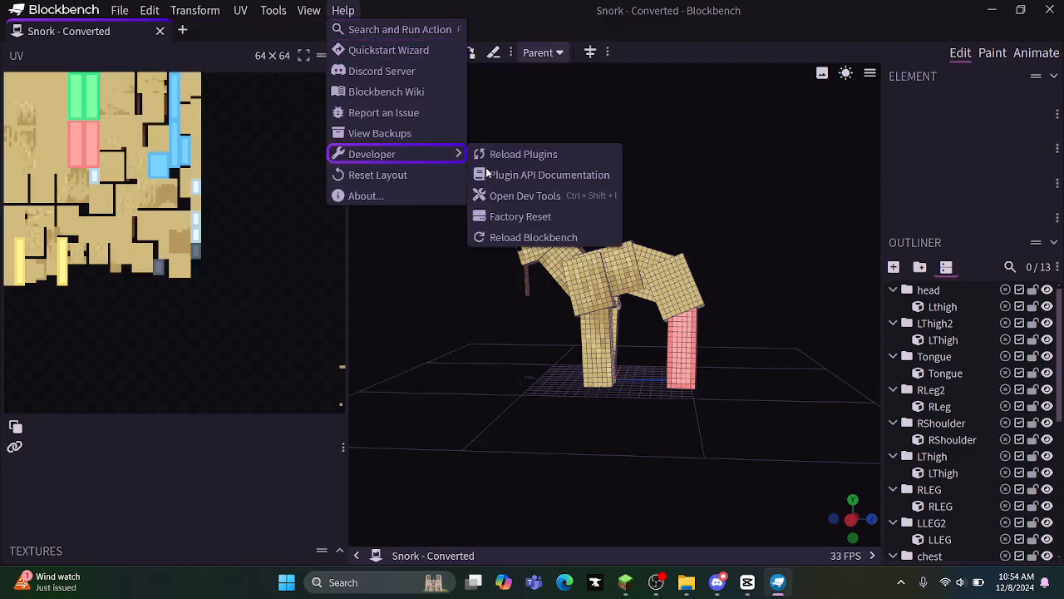
{"action": "left_click", "coordinate": [375, 174]}
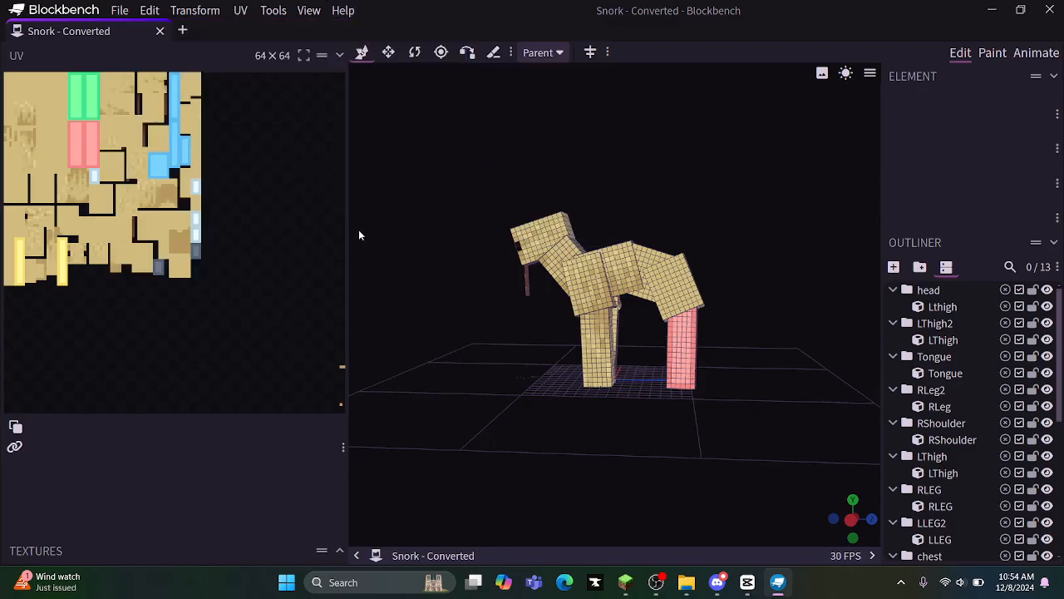
Step: Open a new start tab, search the Blockbench plugins for "bbs" and close the plugin browser
{"action": "left_click", "coordinate": [183, 33]}
{"action": "scroll", "coordinate": [269, 292], "scroll_direction": "down", "scroll_amount": 5}
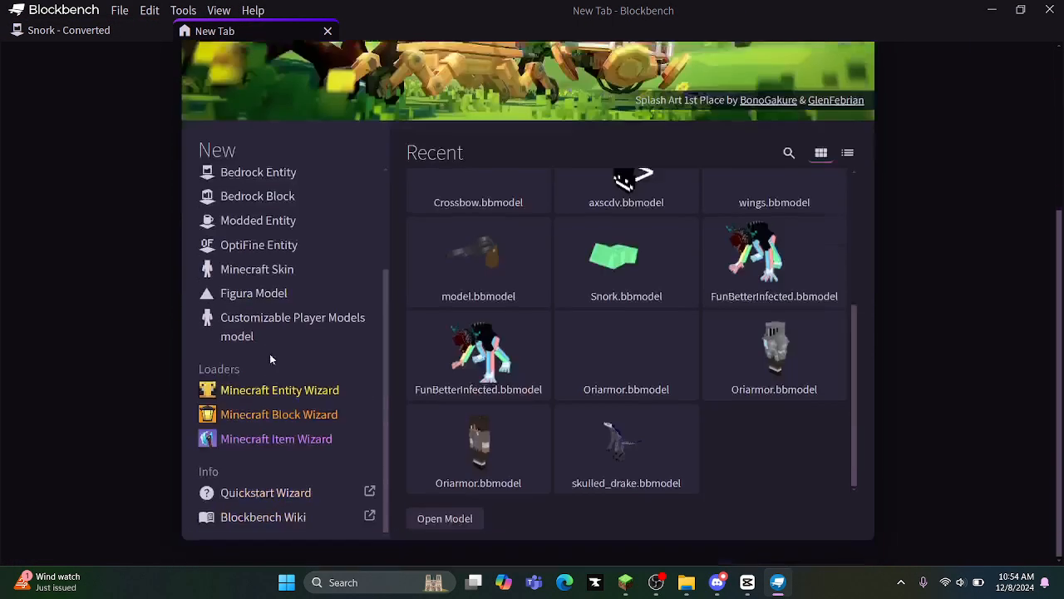
{"action": "scroll", "coordinate": [247, 366], "scroll_direction": "up", "scroll_amount": 3}
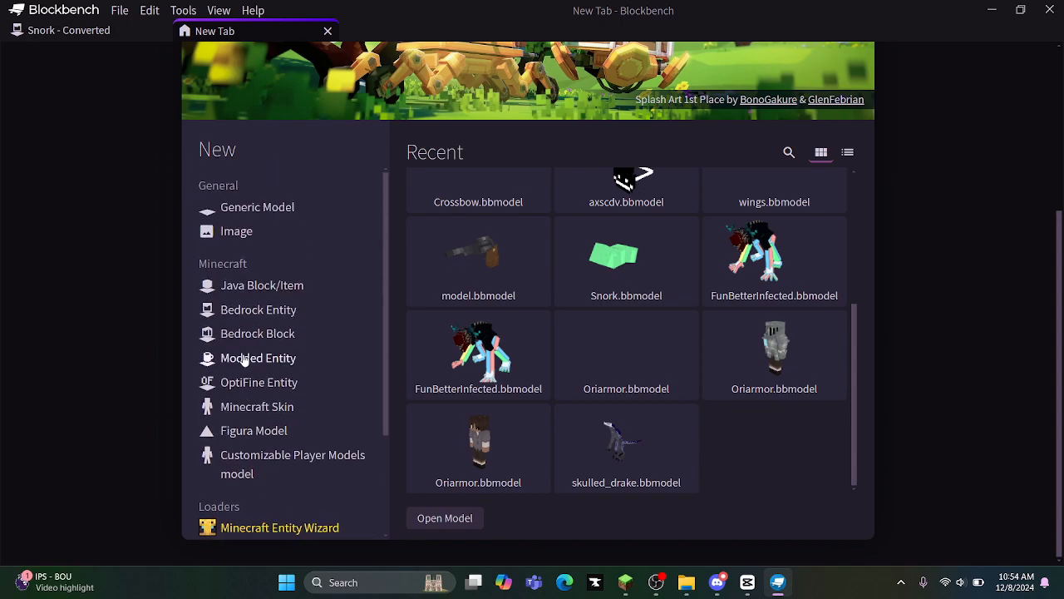
{"action": "scroll", "coordinate": [241, 449], "scroll_direction": "down", "scroll_amount": 3}
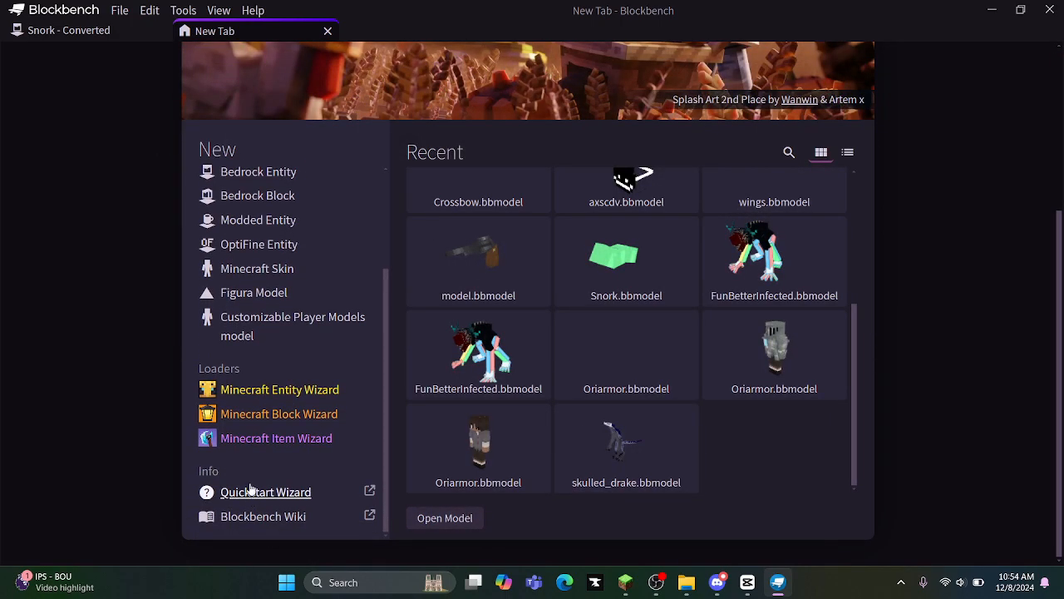
{"action": "scroll", "coordinate": [262, 402], "scroll_direction": "up", "scroll_amount": 2}
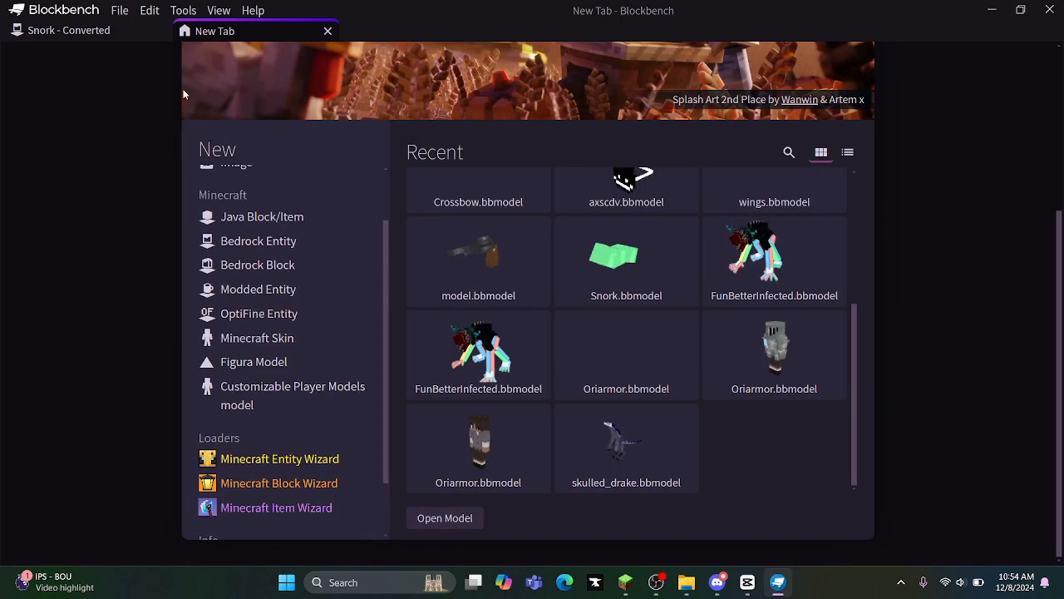
{"action": "left_click", "coordinate": [148, 15]}
{"action": "left_click", "coordinate": [125, 13]}
{"action": "left_click", "coordinate": [121, 11]}
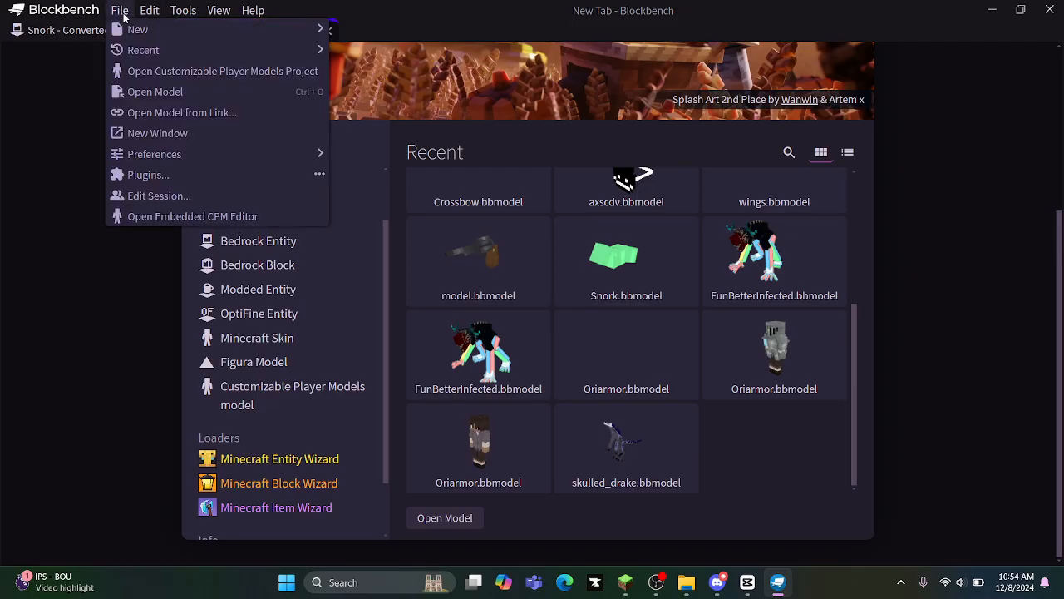
{"action": "left_click", "coordinate": [186, 177]}
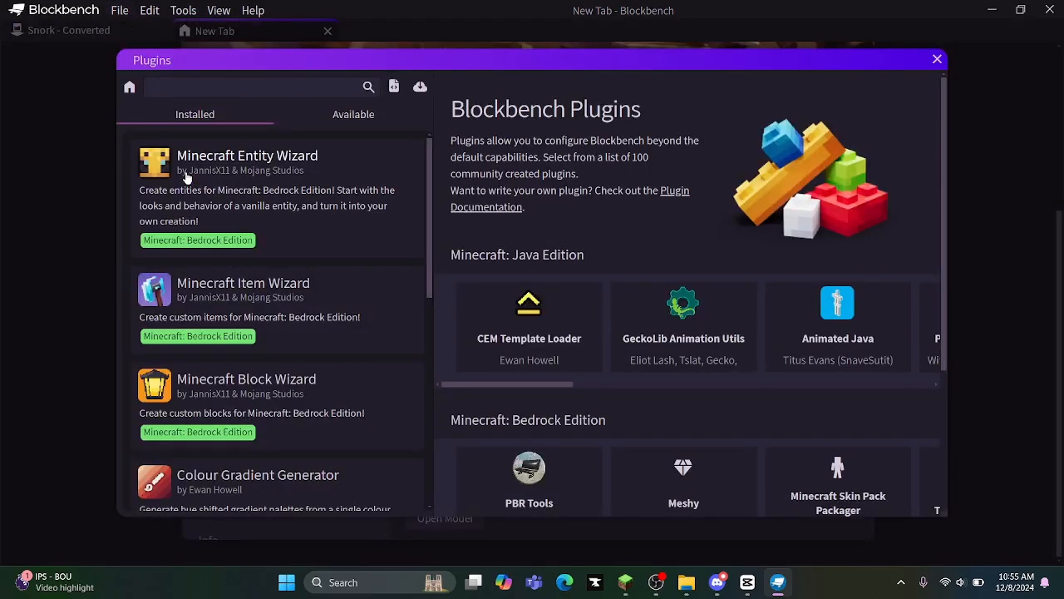
{"action": "type", "text": "bbs"}
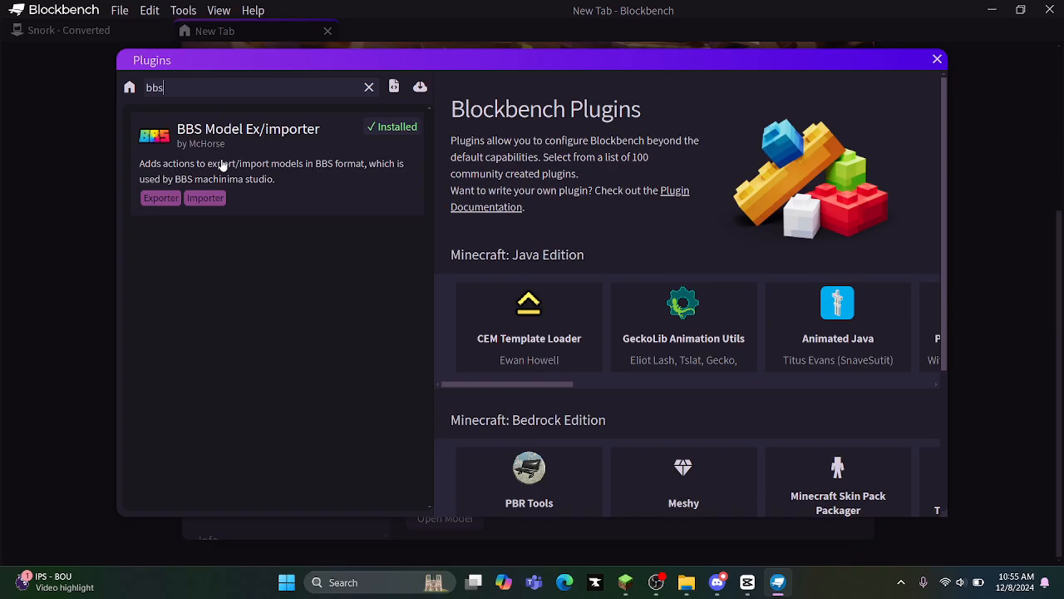
{"action": "left_click", "coordinate": [934, 61]}
Step: Return to the Snork - Converted model and export it as a BBS model with model data and animations into the Downloads folder
{"action": "scroll", "coordinate": [501, 382], "scroll_direction": "up", "scroll_amount": 3}
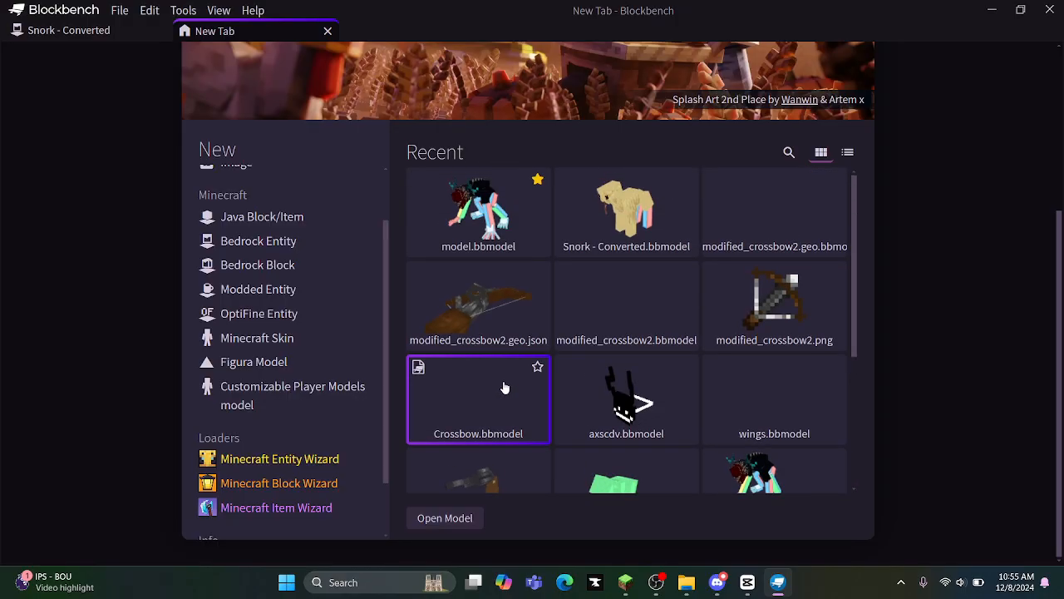
{"action": "left_click", "coordinate": [632, 226]}
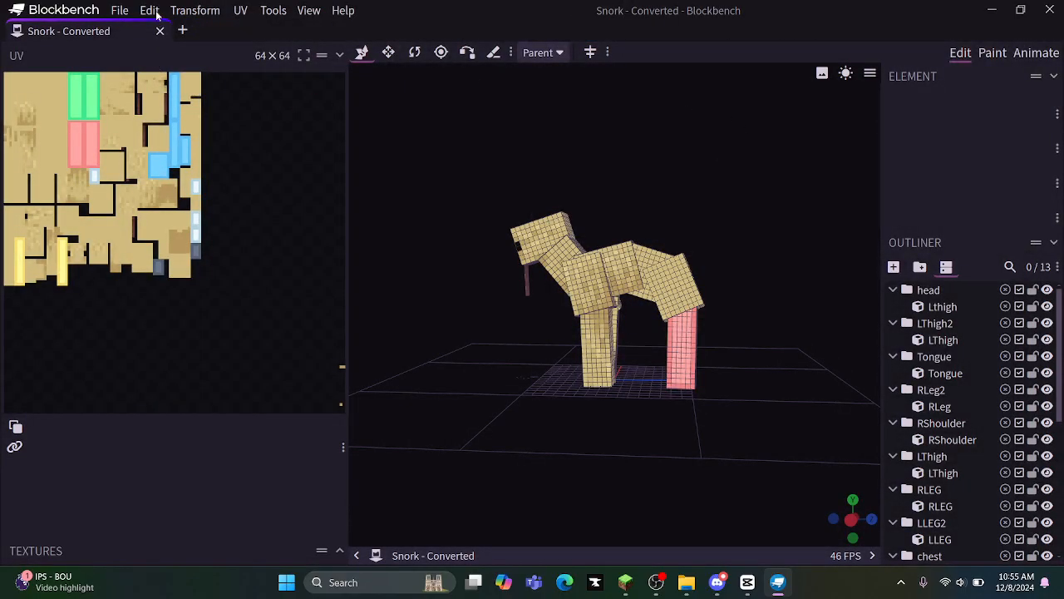
{"action": "left_click", "coordinate": [120, 10]}
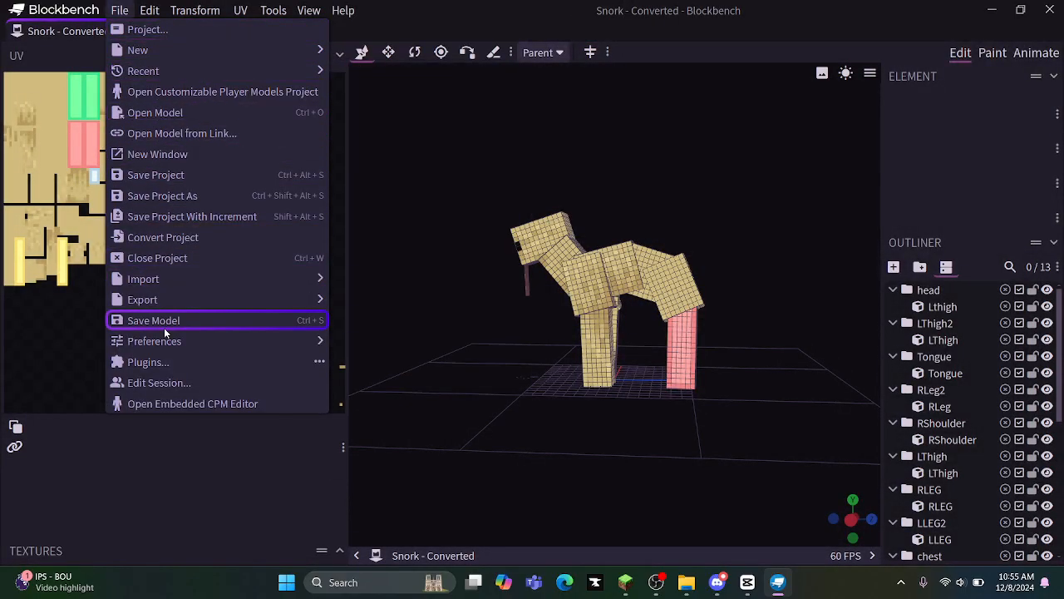
{"action": "mouse_move", "coordinate": [184, 288]}
{"action": "mouse_move", "coordinate": [221, 300]}
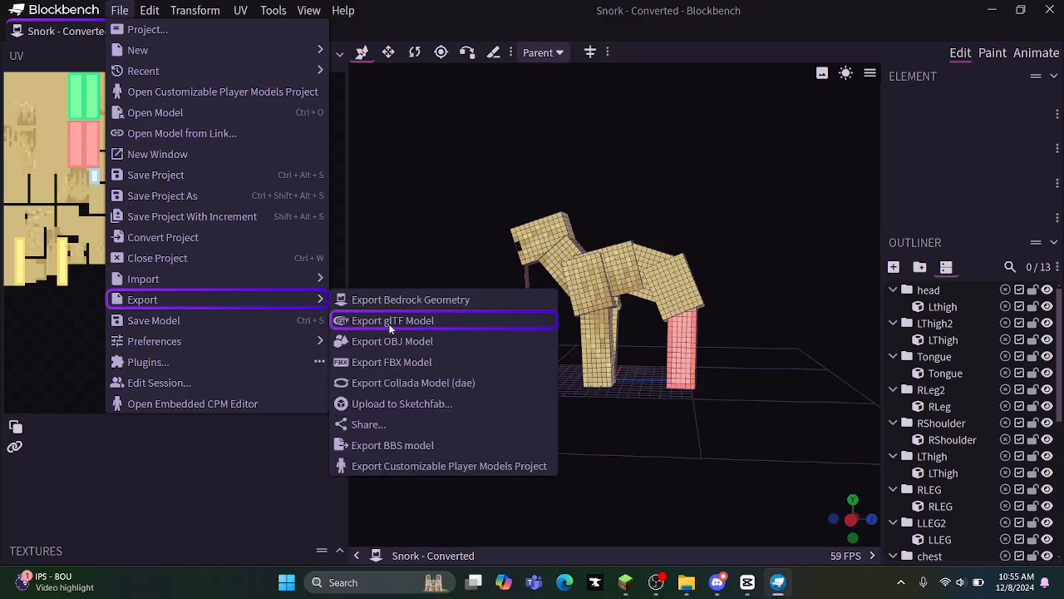
{"action": "left_click", "coordinate": [392, 446]}
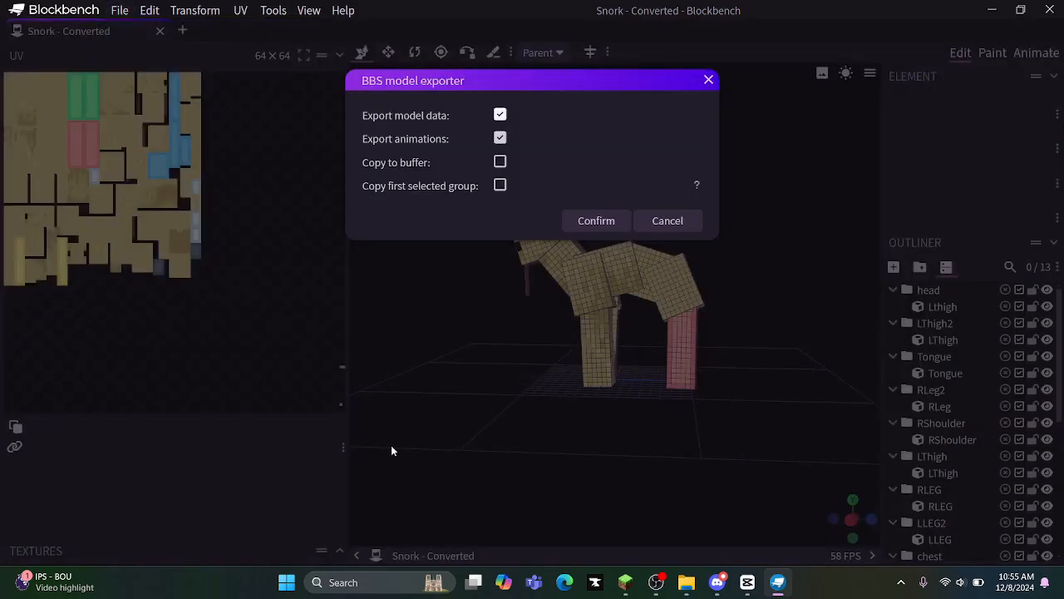
{"action": "left_click", "coordinate": [602, 220]}
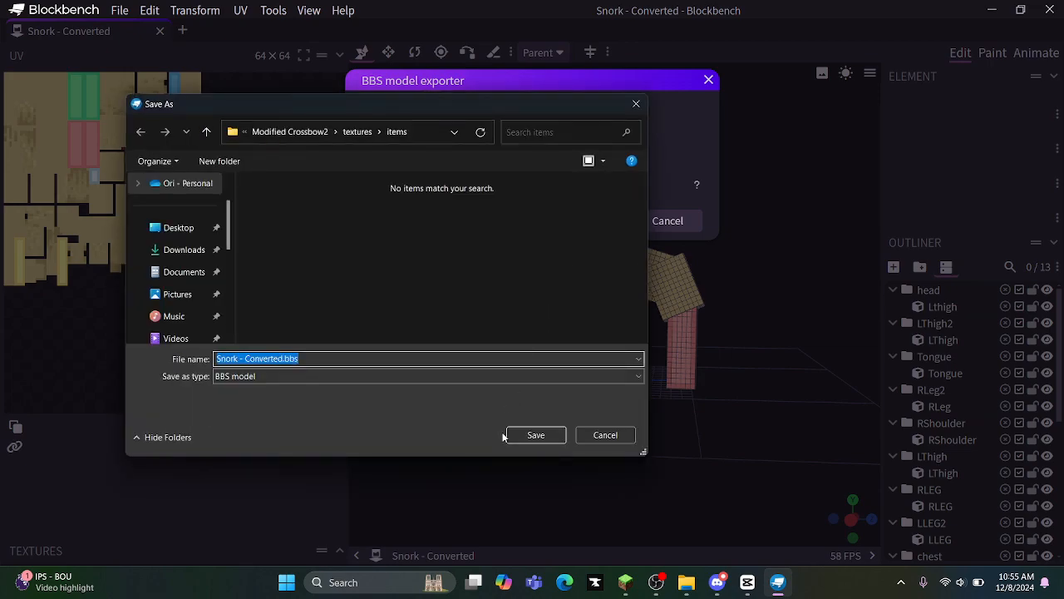
{"action": "left_click", "coordinate": [163, 249]}
{"action": "left_click", "coordinate": [529, 435]}
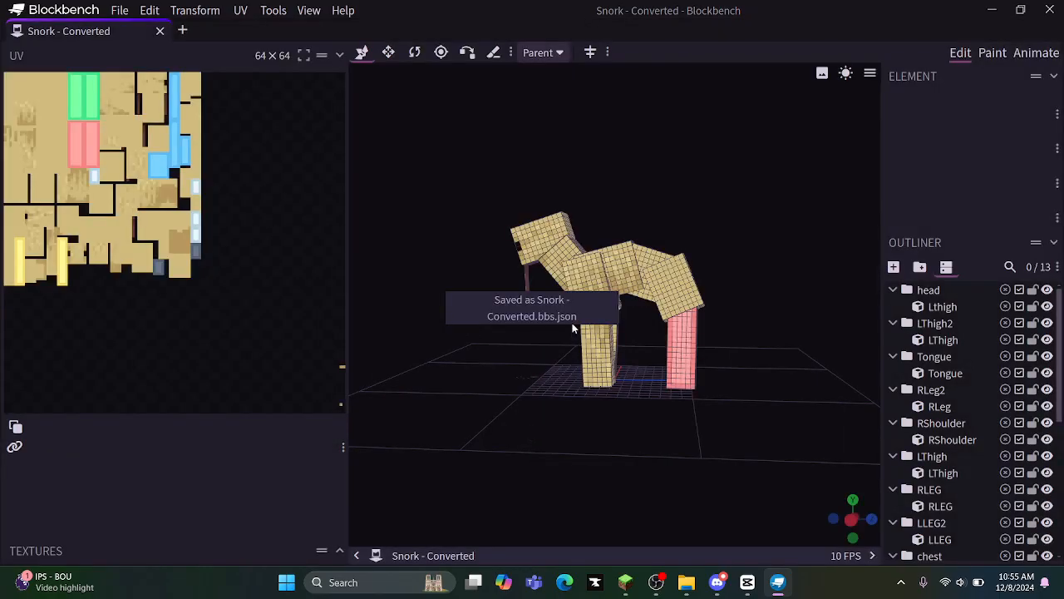
Step: Save the Snork model's texture as a PNG named snork in the Downloads folder and close Blockbench
{"action": "left_click", "coordinate": [992, 53]}
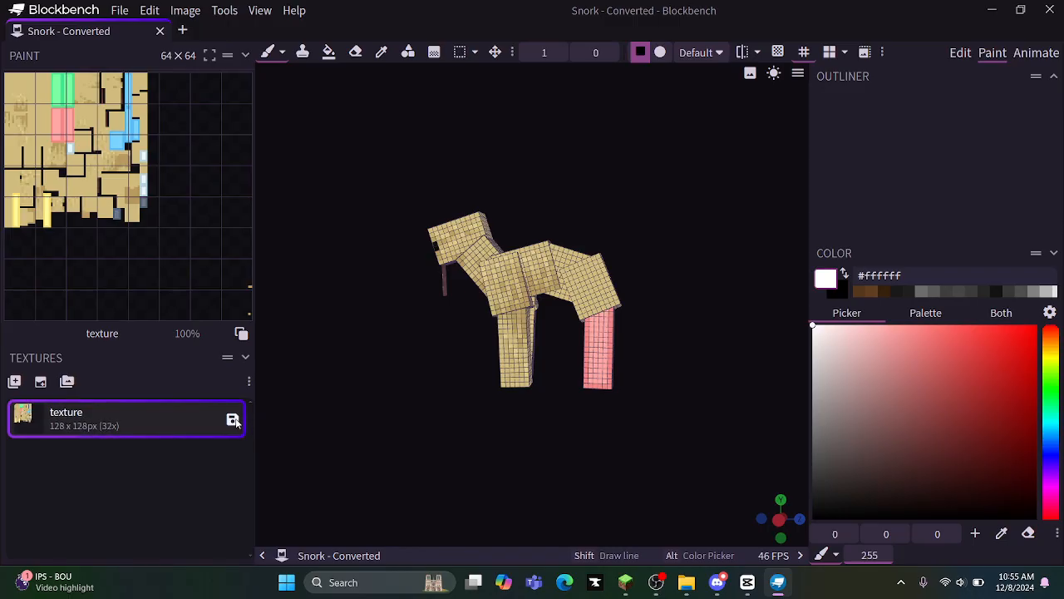
{"action": "left_click", "coordinate": [601, 432]}
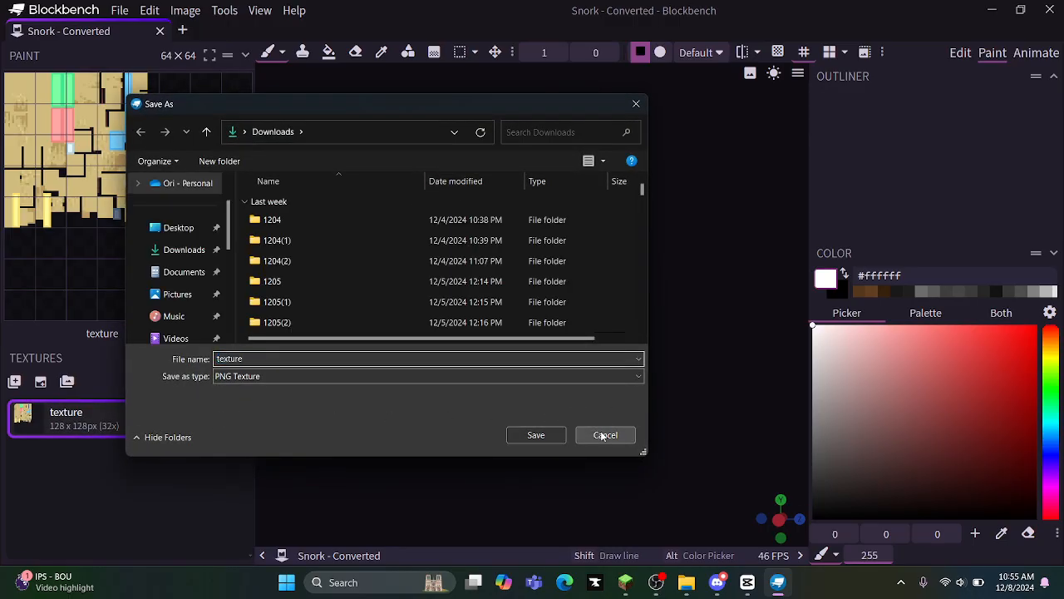
{"action": "right_click", "coordinate": [95, 426]}
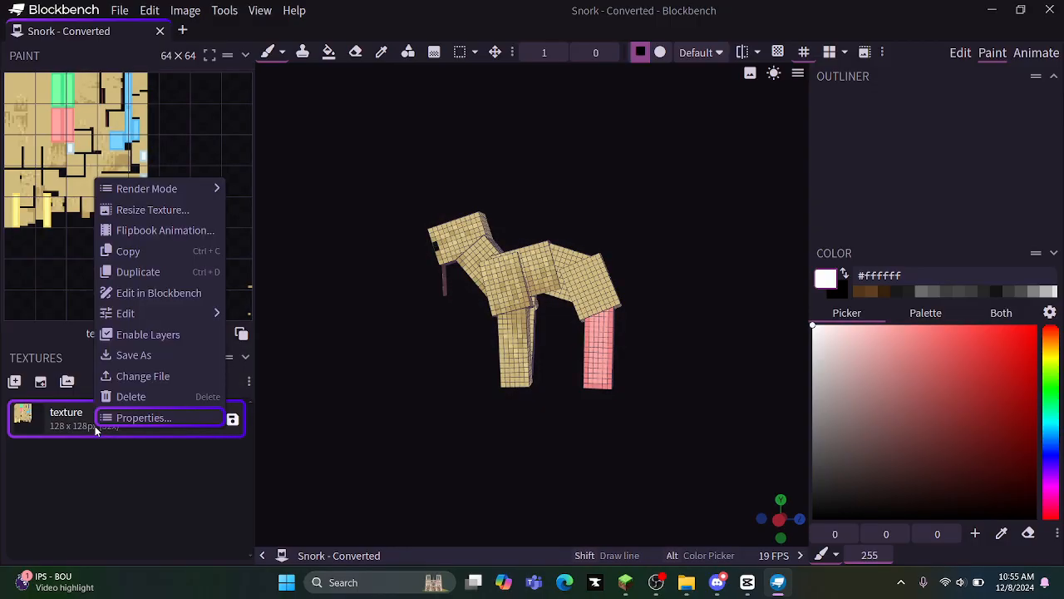
{"action": "left_click", "coordinate": [125, 362]}
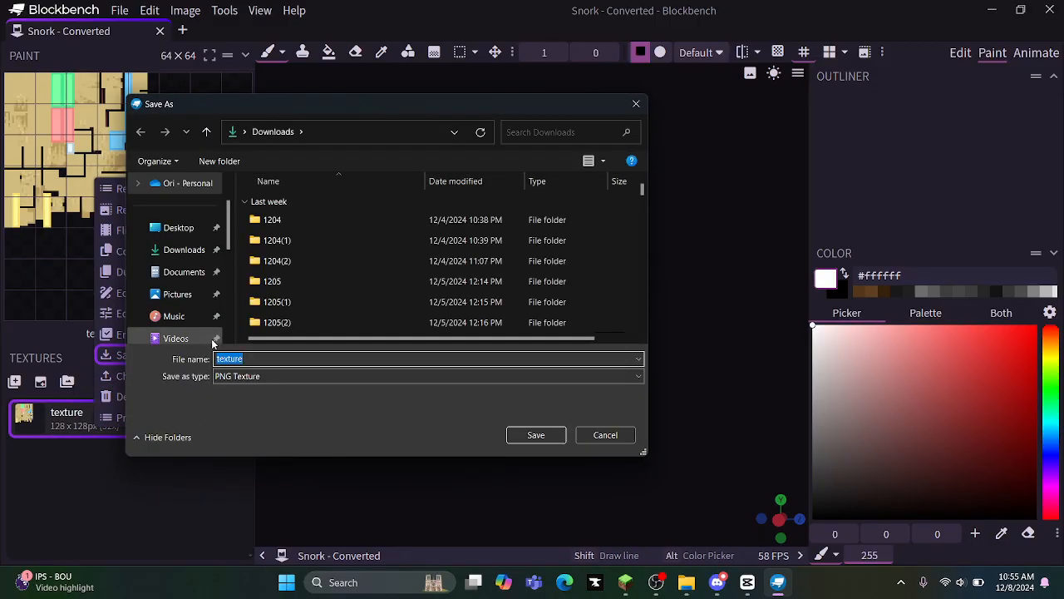
{"action": "type", "text": "snork"}
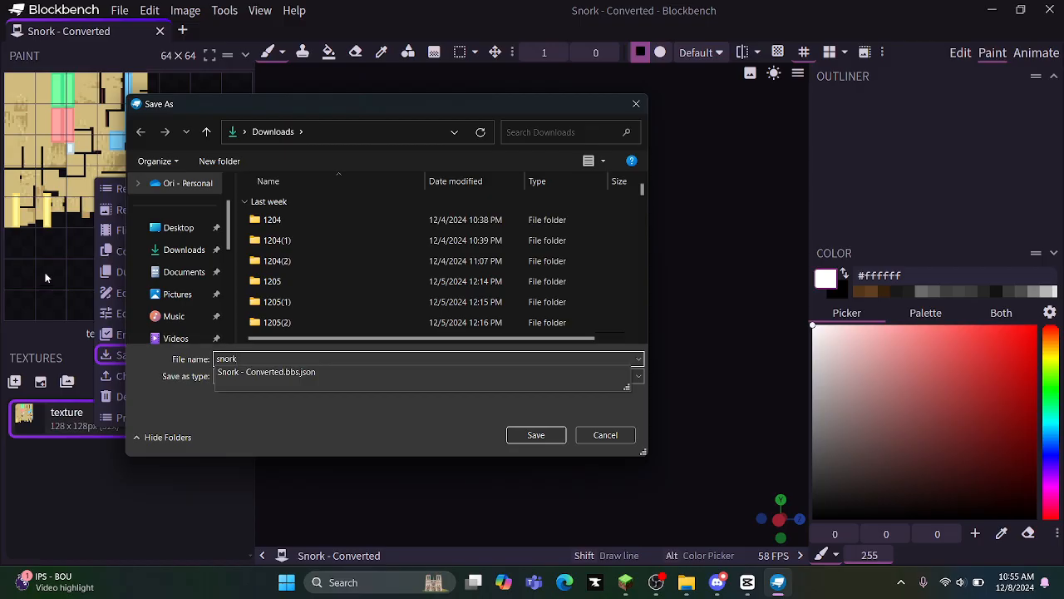
{"action": "left_click", "coordinate": [187, 256]}
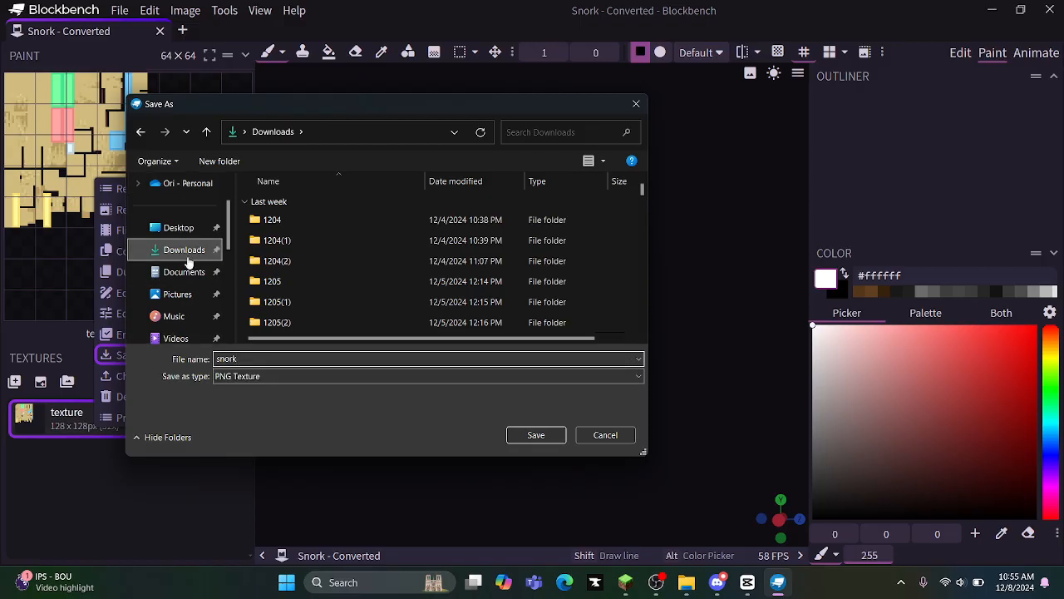
{"action": "left_click", "coordinate": [537, 435]}
{"action": "left_click_drag", "start_coordinate": [407, 375], "coordinate": [454, 390]}
{"action": "scroll", "coordinate": [491, 418], "scroll_direction": "up", "scroll_amount": 3}
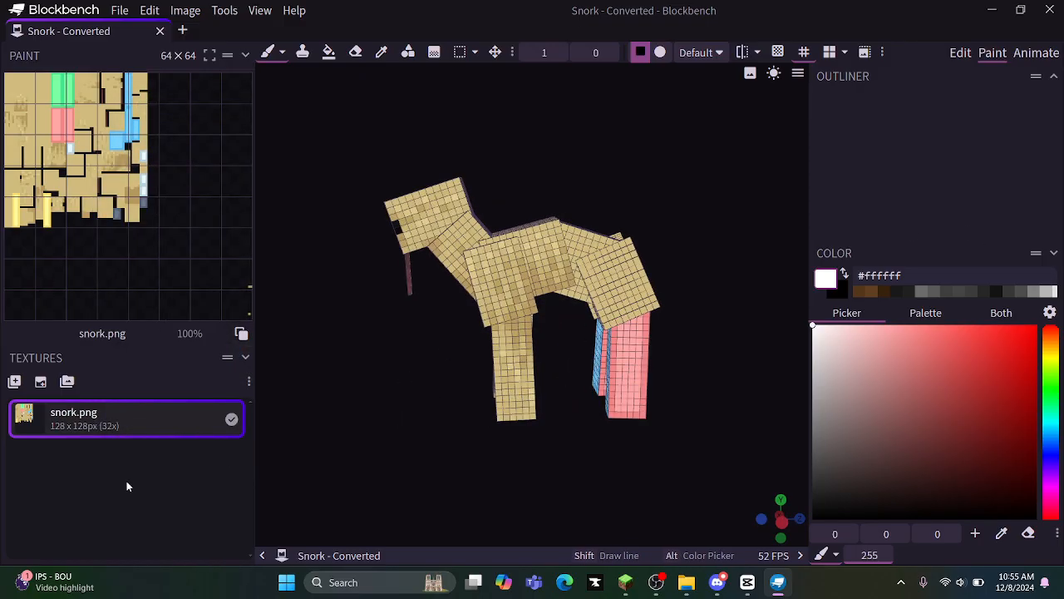
{"action": "left_click", "coordinate": [1046, 10]}
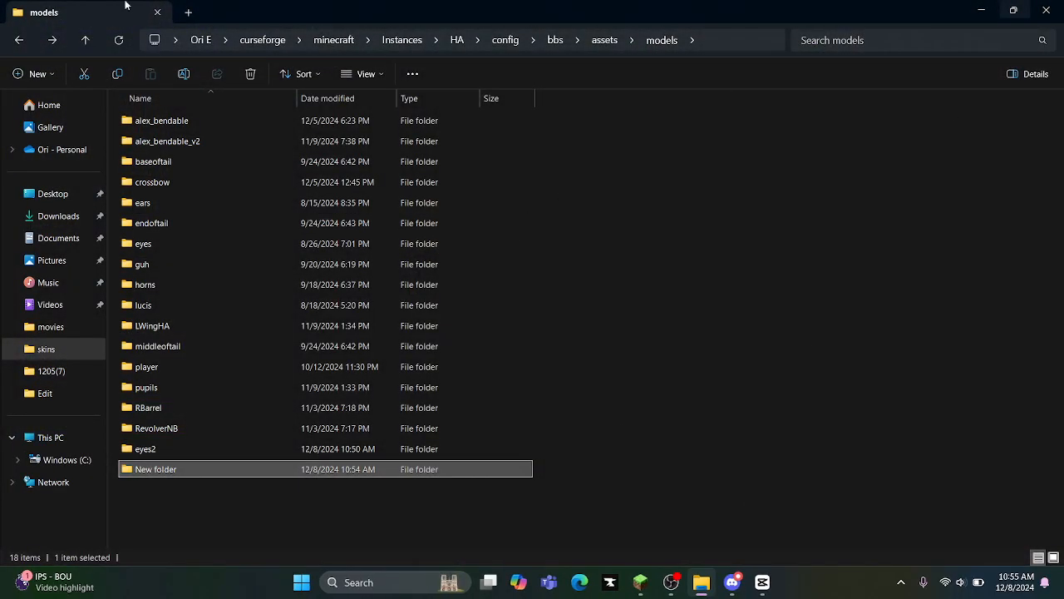
Step: Open an additional File Explorer tab and rename the new folder in the BBS models directory as snork
{"action": "left_click", "coordinate": [190, 12]}
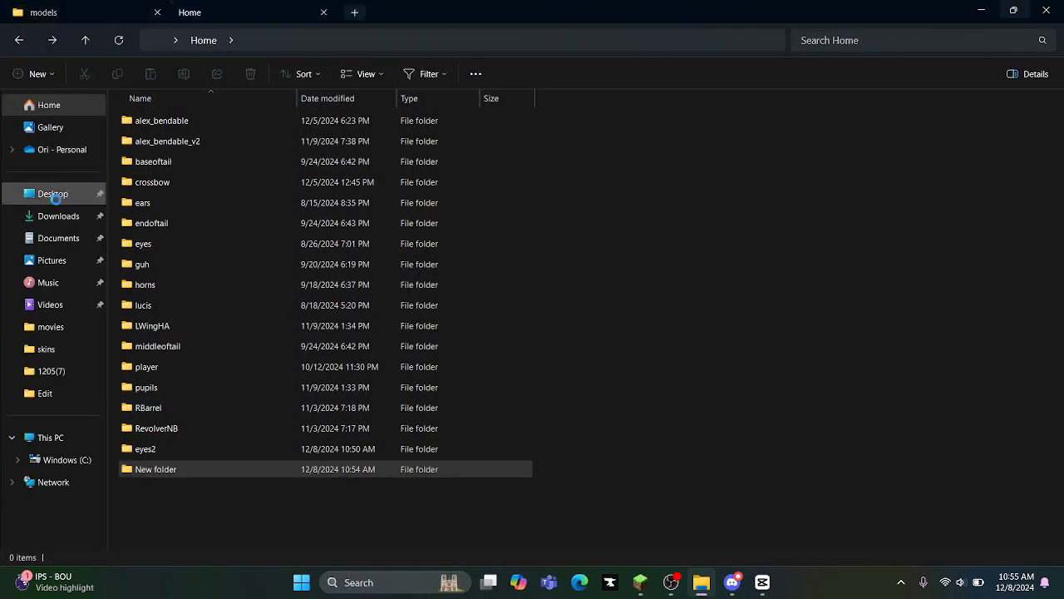
{"action": "left_click", "coordinate": [65, 12]}
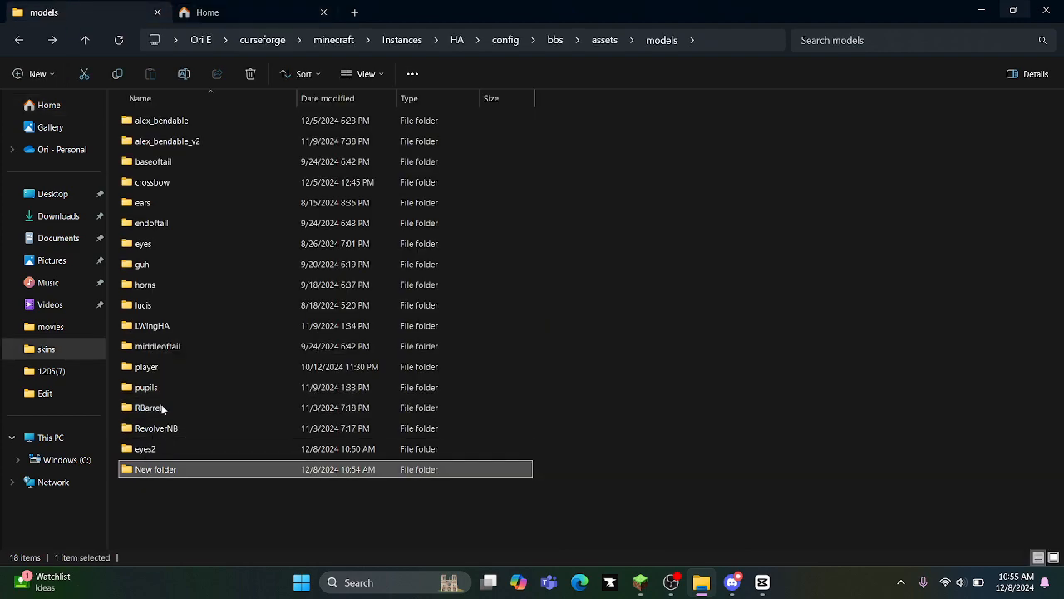
{"action": "right_click", "coordinate": [154, 471]}
{"action": "left_click", "coordinate": [183, 73]}
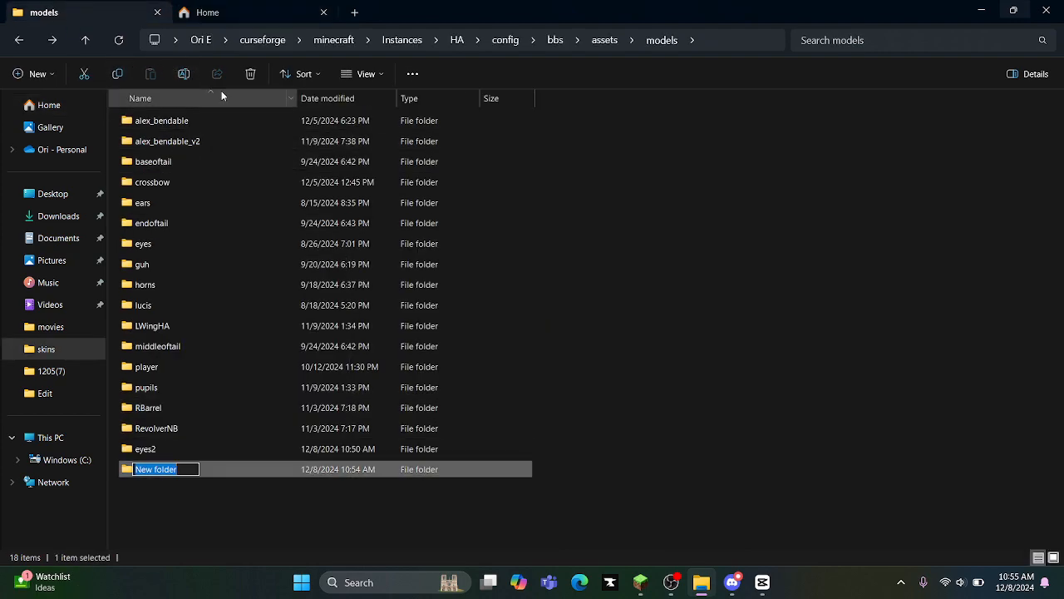
{"action": "type", "text": "snork"}
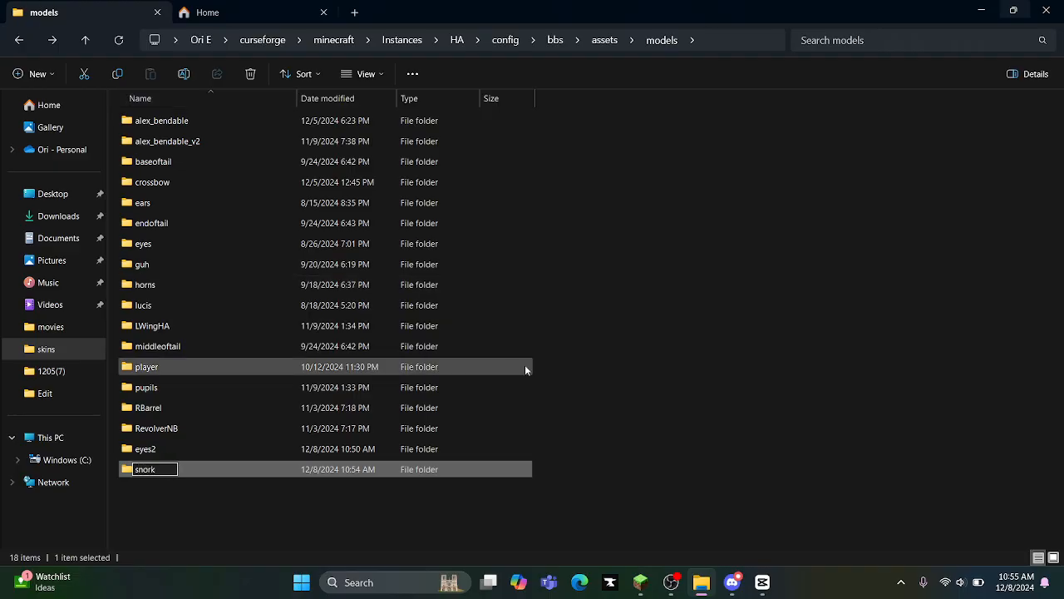
{"action": "key", "text": "Return"}
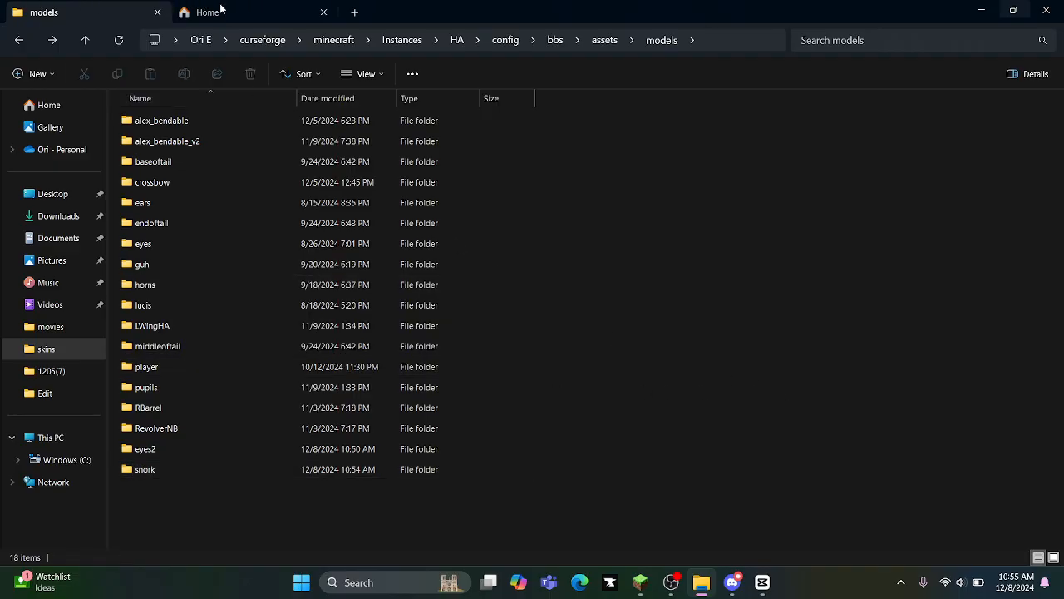
Step: Transfer the recent Snork - Converted.bbs file into the snork models folder and open that folder
{"action": "left_click", "coordinate": [266, 10]}
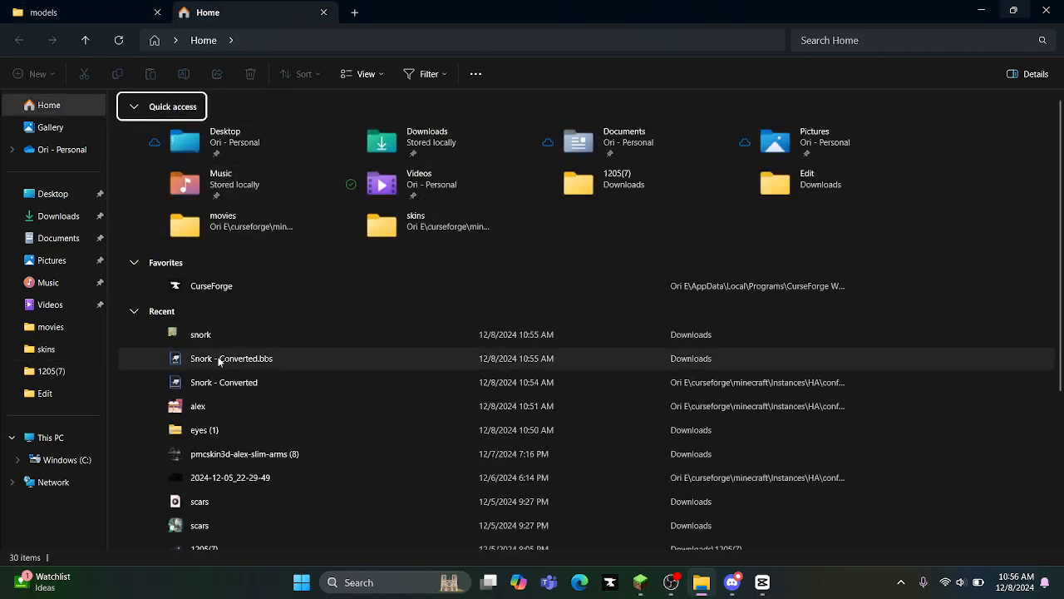
{"action": "left_click_drag", "start_coordinate": [223, 365], "coordinate": [163, 471]}
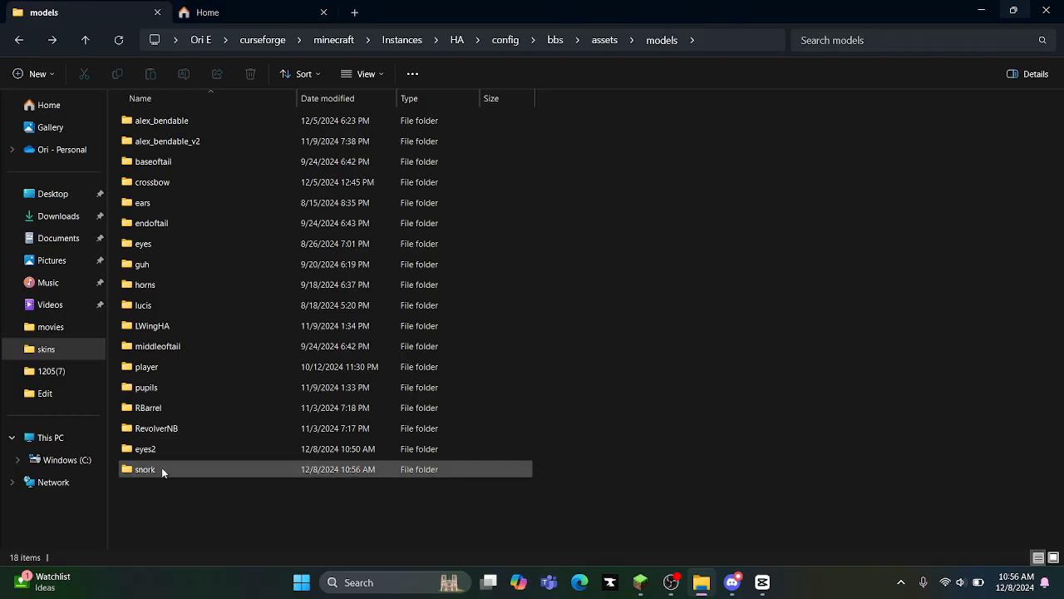
{"action": "double_click", "coordinate": [162, 466]}
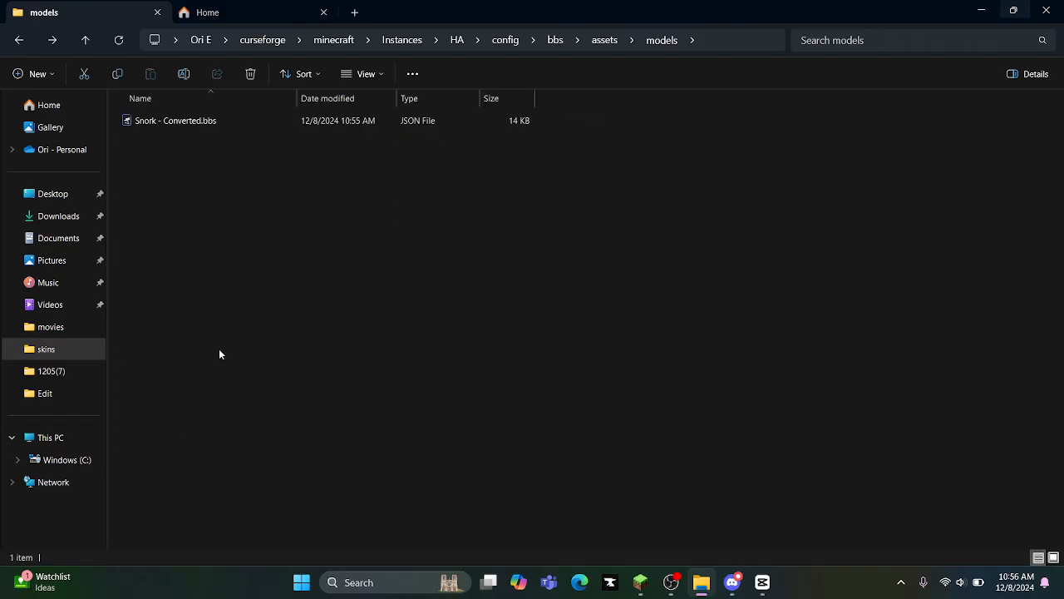
Step: Create a folder named skins inside the snork model folder
{"action": "right_click", "coordinate": [281, 178]}
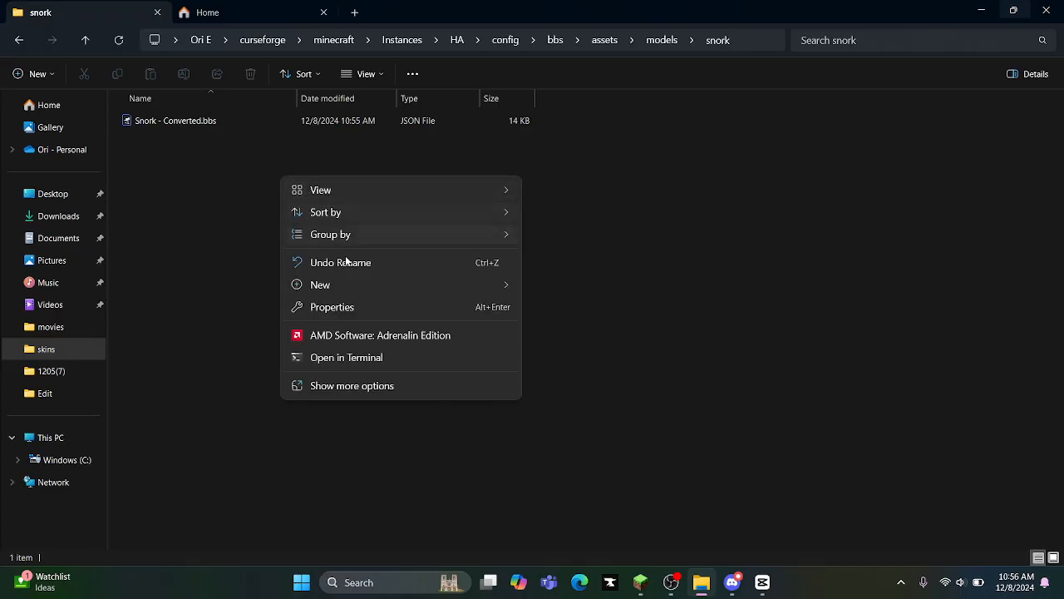
{"action": "mouse_move", "coordinate": [352, 285]}
{"action": "left_click", "coordinate": [556, 284]}
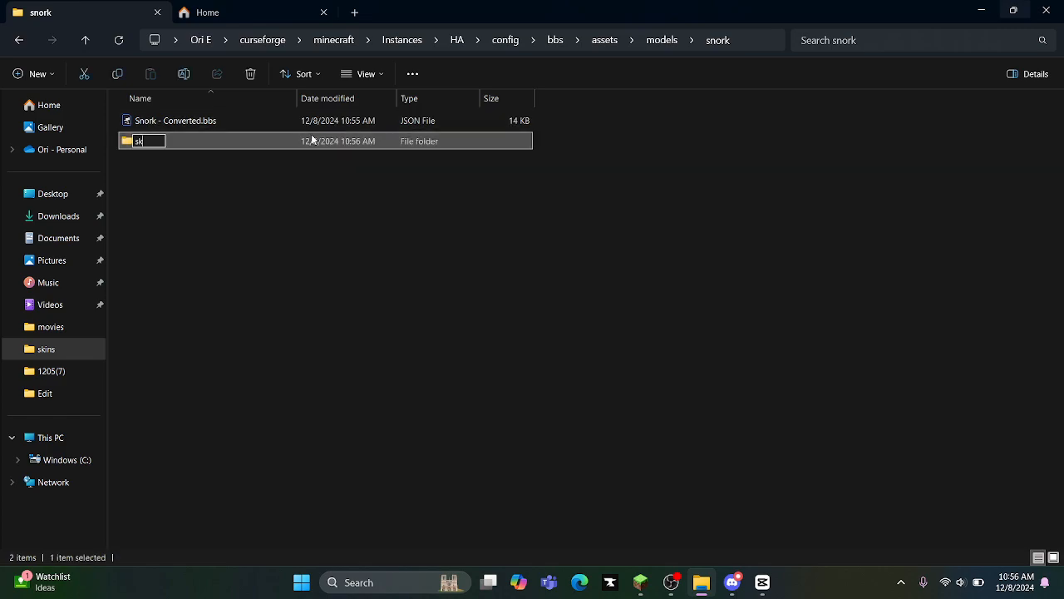
{"action": "left_click", "coordinate": [292, 311]}
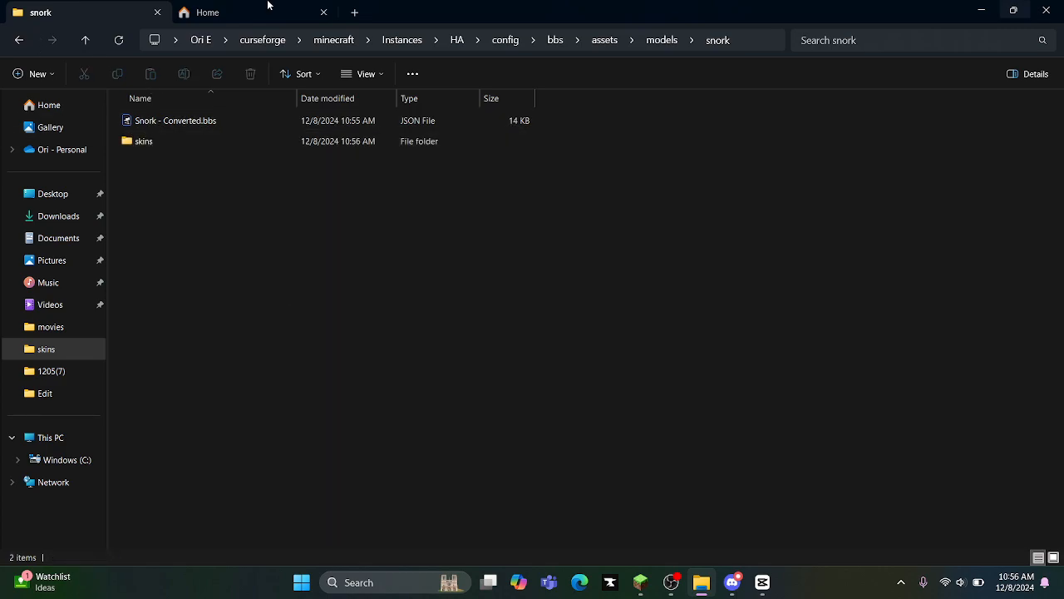
Step: Transfer the recent snork texture image into the skins folder and open that folder
{"action": "left_click", "coordinate": [268, 7]}
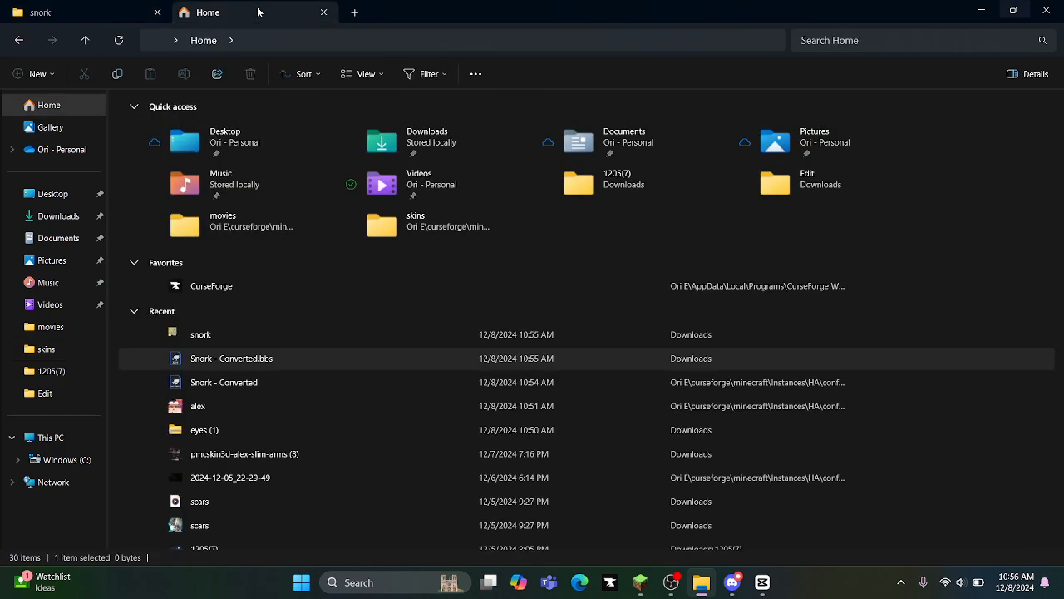
{"action": "left_click", "coordinate": [197, 335]}
{"action": "left_click_drag", "start_coordinate": [194, 336], "coordinate": [130, 146]}
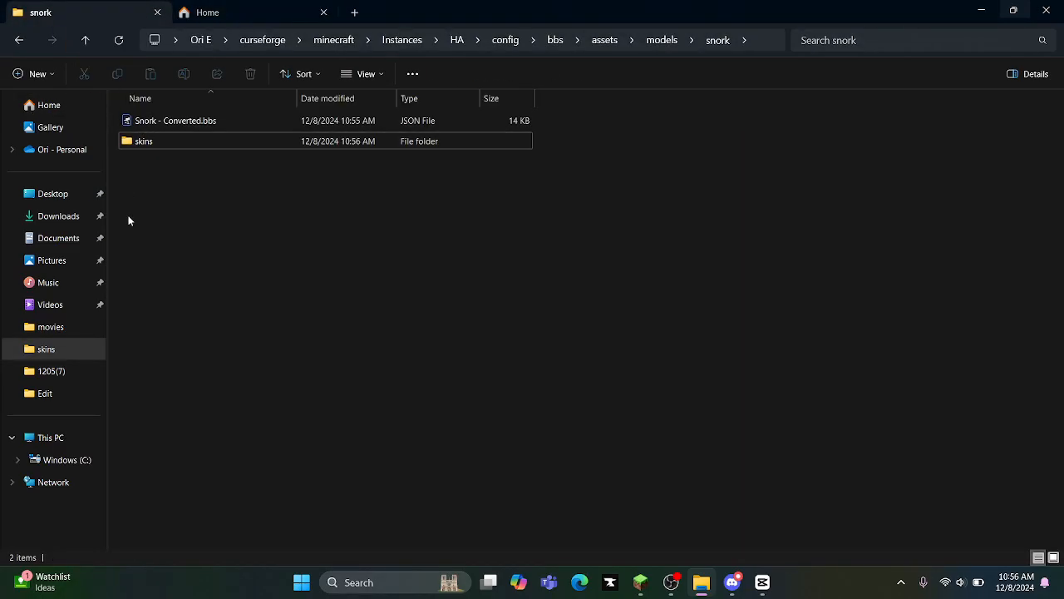
{"action": "double_click", "coordinate": [135, 140]}
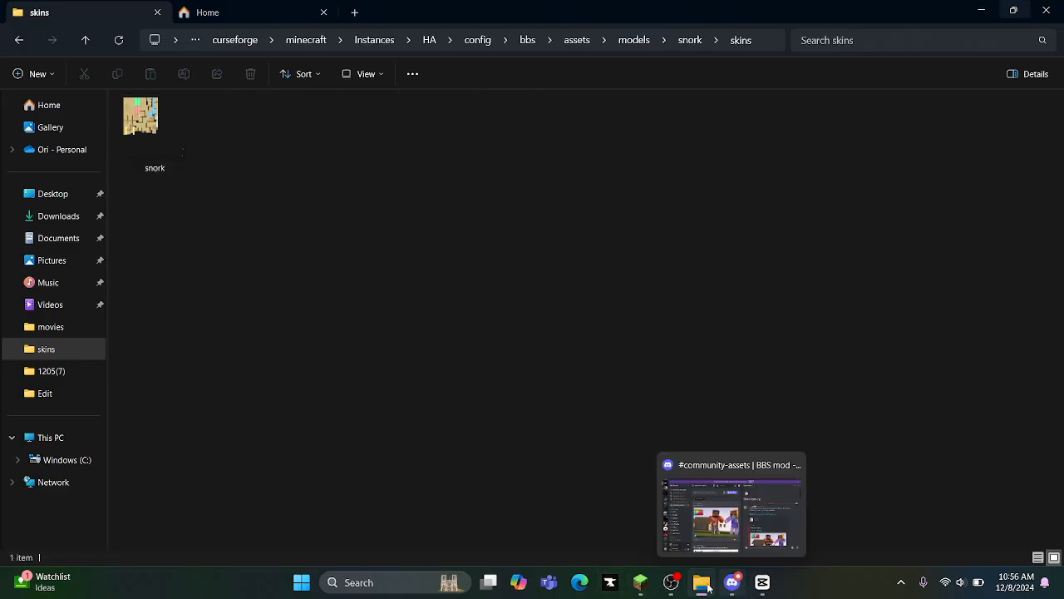
Step: Switch to Minecraft, choose the snork model form and apply the snork texture from its skins folder
{"action": "left_click", "coordinate": [658, 536]}
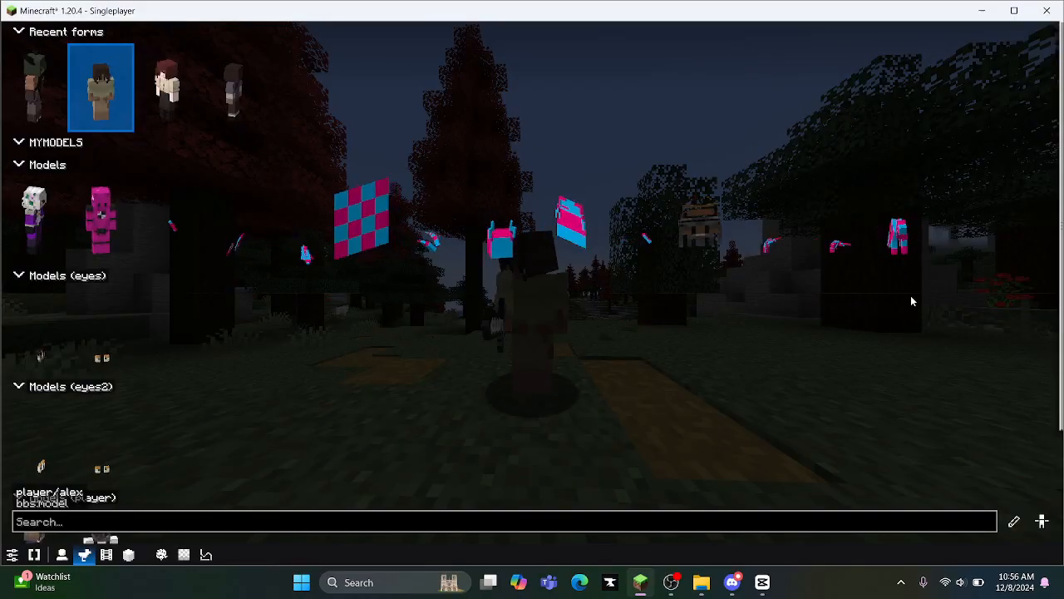
{"action": "left_click", "coordinate": [911, 237]}
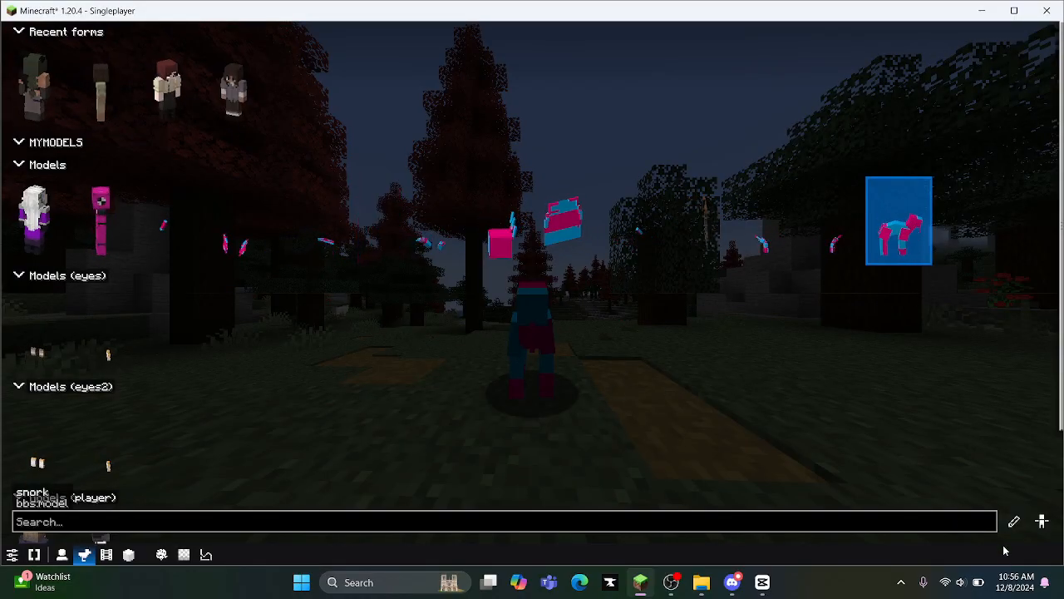
{"action": "left_click", "coordinate": [1014, 522]}
{"action": "left_click", "coordinate": [978, 52]}
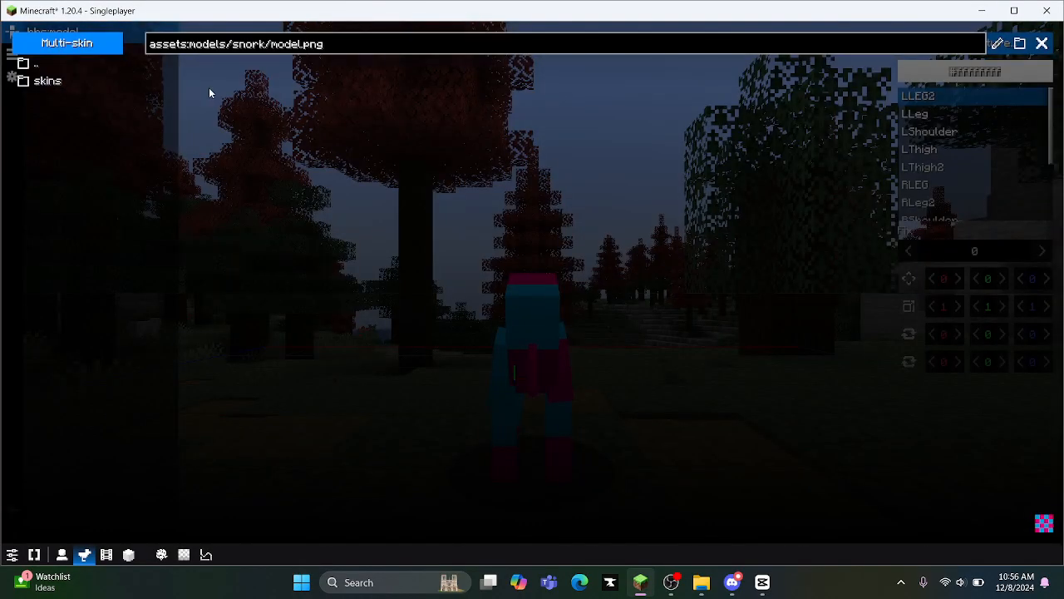
{"action": "double_click", "coordinate": [188, 83]}
{"action": "left_click", "coordinate": [189, 83]}
Step: Inspect the textured snork model from several sides, selecting its LThigh, LShoulder and RLEG bones
{"action": "left_click_drag", "start_coordinate": [855, 193], "coordinate": [571, 411]}
{"action": "left_click", "coordinate": [574, 412]}
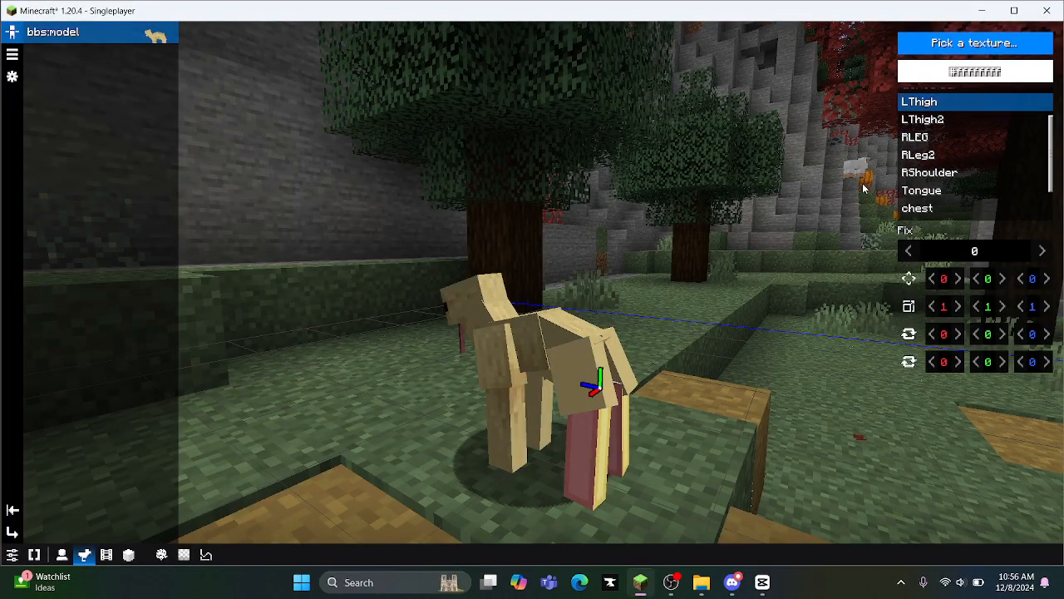
{"action": "scroll", "coordinate": [989, 178], "scroll_direction": "up", "scroll_amount": 3}
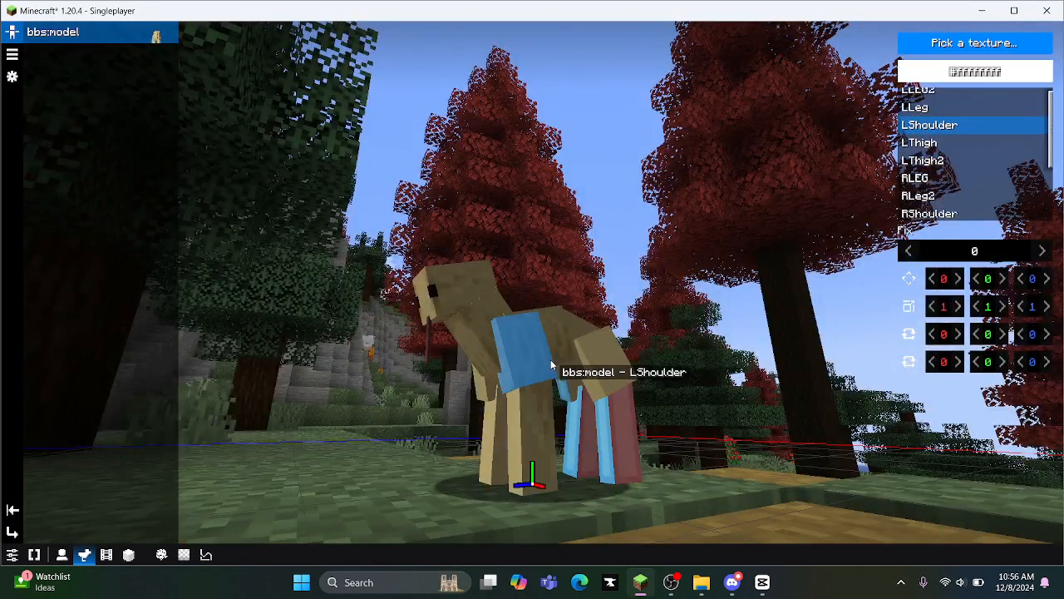
{"action": "left_click", "coordinate": [550, 359]}
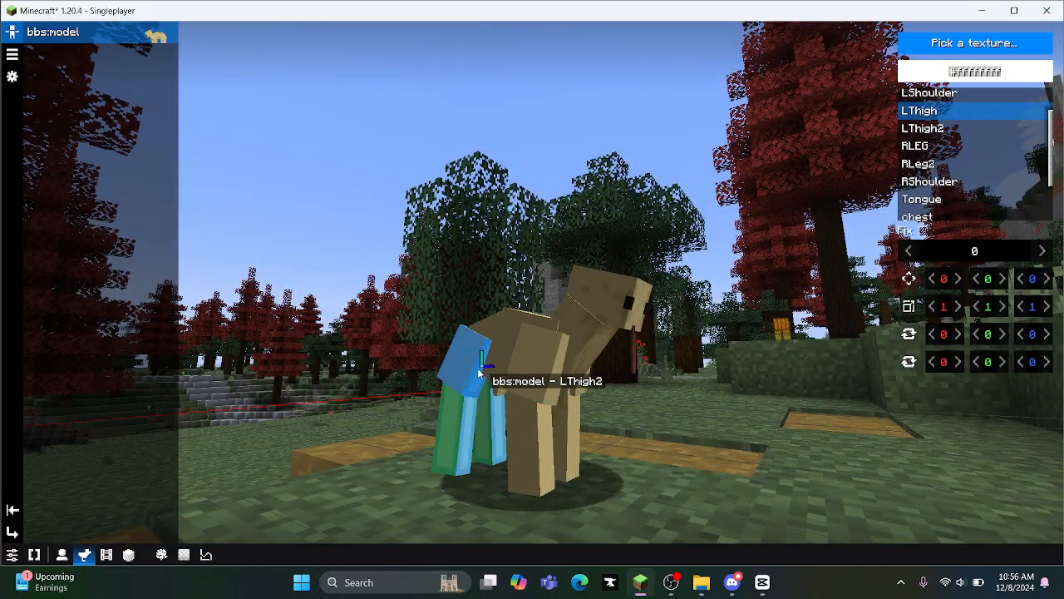
{"action": "left_click", "coordinate": [457, 478]}
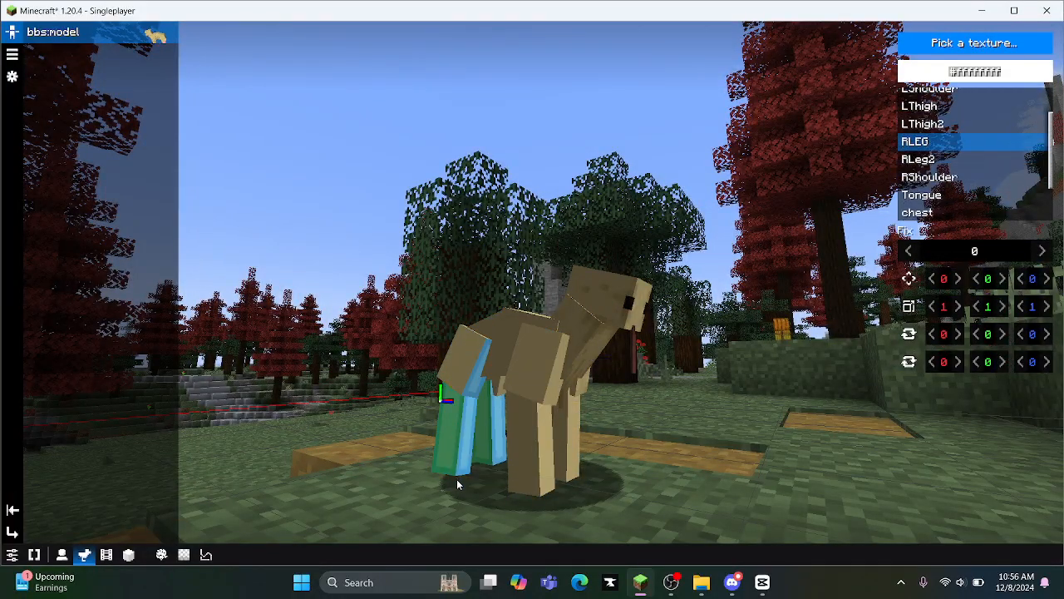
{"action": "left_click_drag", "start_coordinate": [732, 402], "coordinate": [686, 407]}
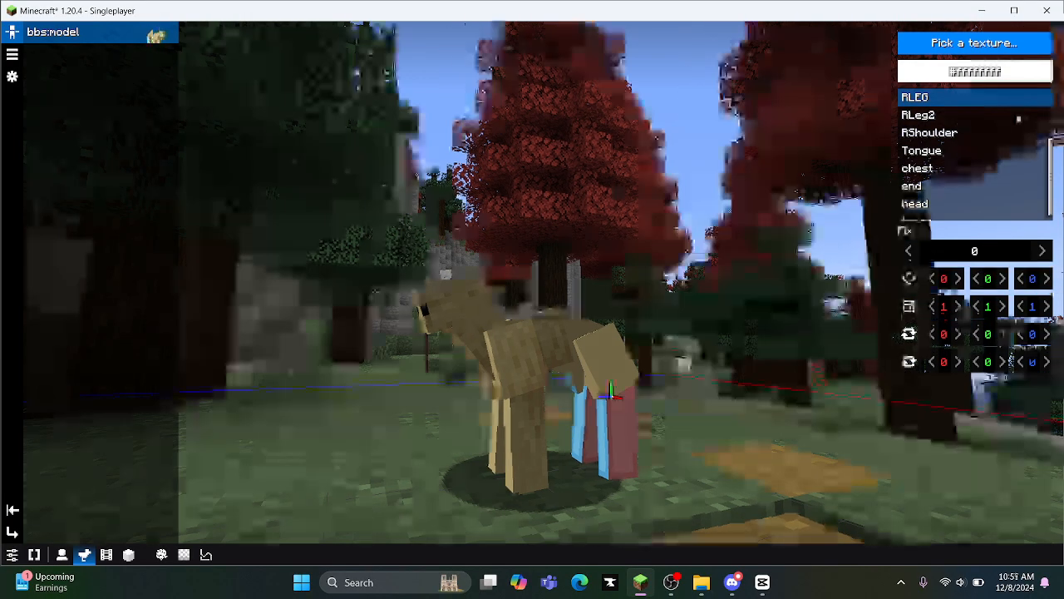
{"action": "scroll", "coordinate": [962, 176], "scroll_direction": "down", "scroll_amount": 1}
{"action": "scroll", "coordinate": [958, 177], "scroll_direction": "up", "scroll_amount": 4}
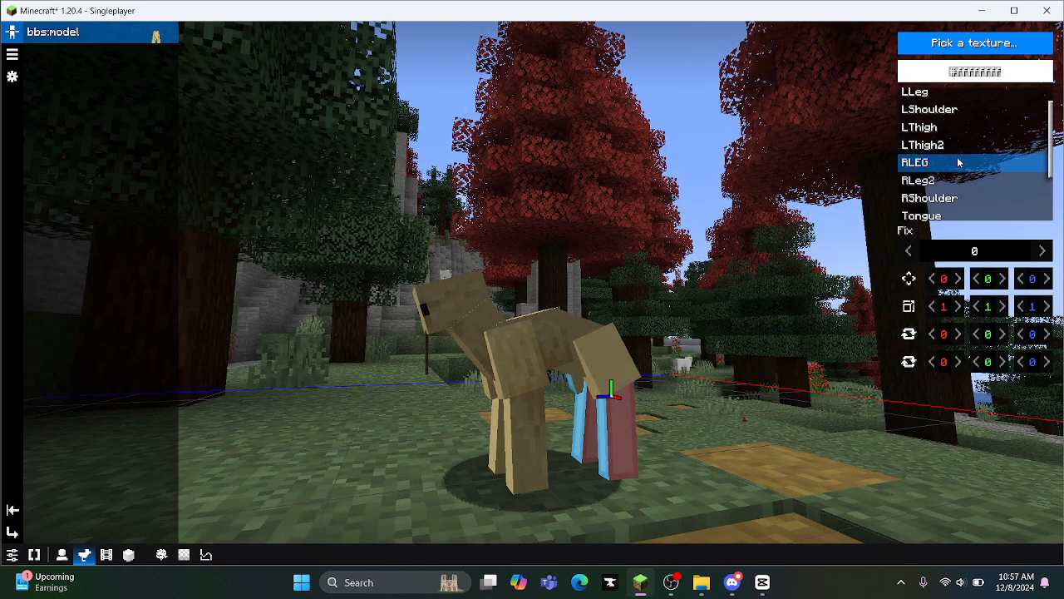
{"action": "left_click", "coordinate": [964, 112]}
{"action": "scroll", "coordinate": [957, 121], "scroll_direction": "up", "scroll_amount": 1}
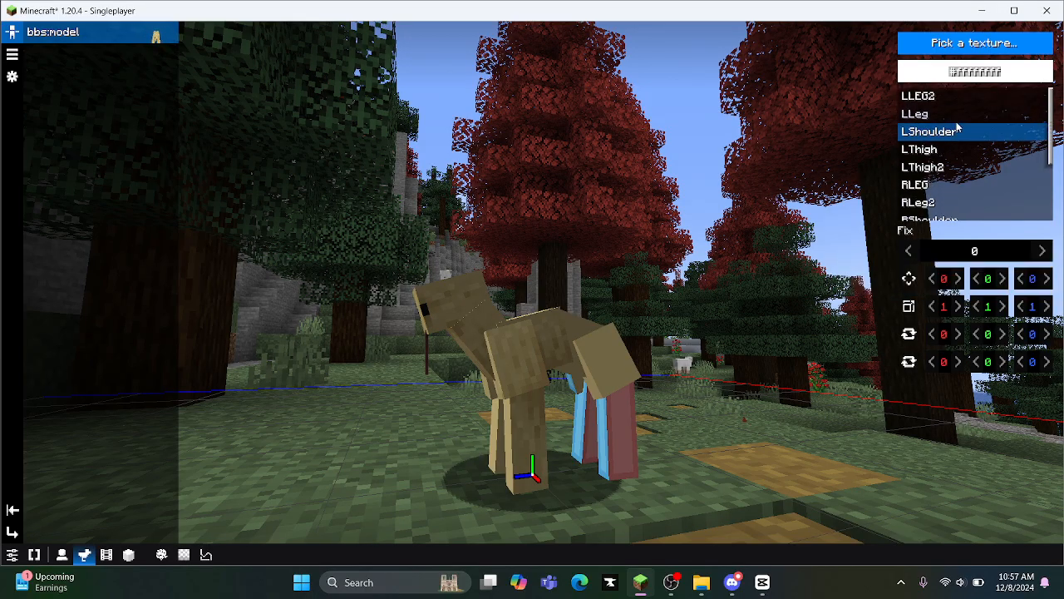
Step: Set the LLEG2 bone's Y rotation to 2 and look through the model's bone list
{"action": "left_click", "coordinate": [965, 97]}
{"action": "left_click", "coordinate": [988, 333]}
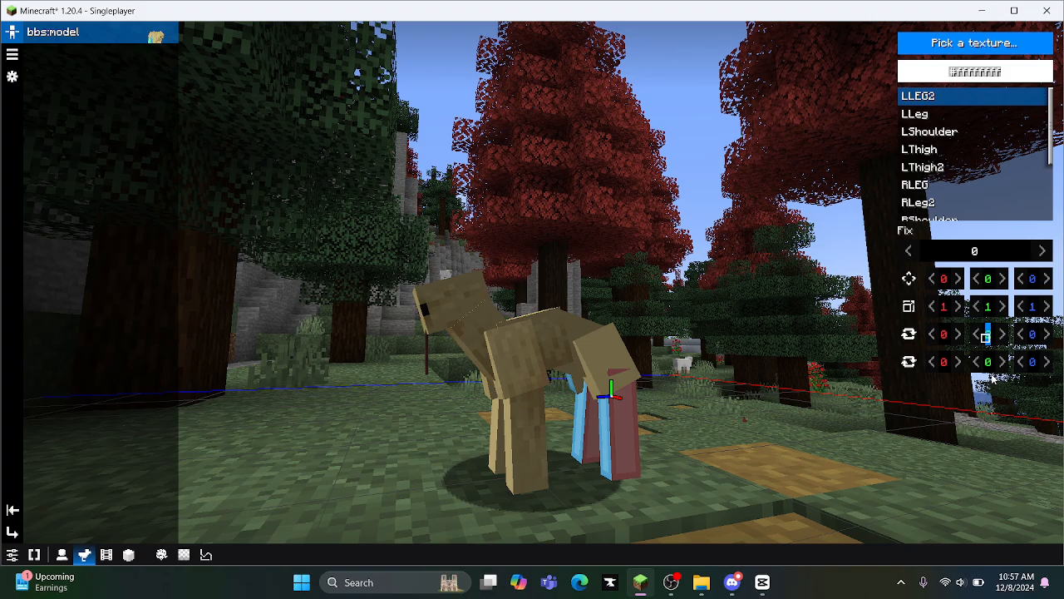
{"action": "type", "text": "2"}
{"action": "scroll", "coordinate": [1043, 158], "scroll_direction": "down", "scroll_amount": 4}
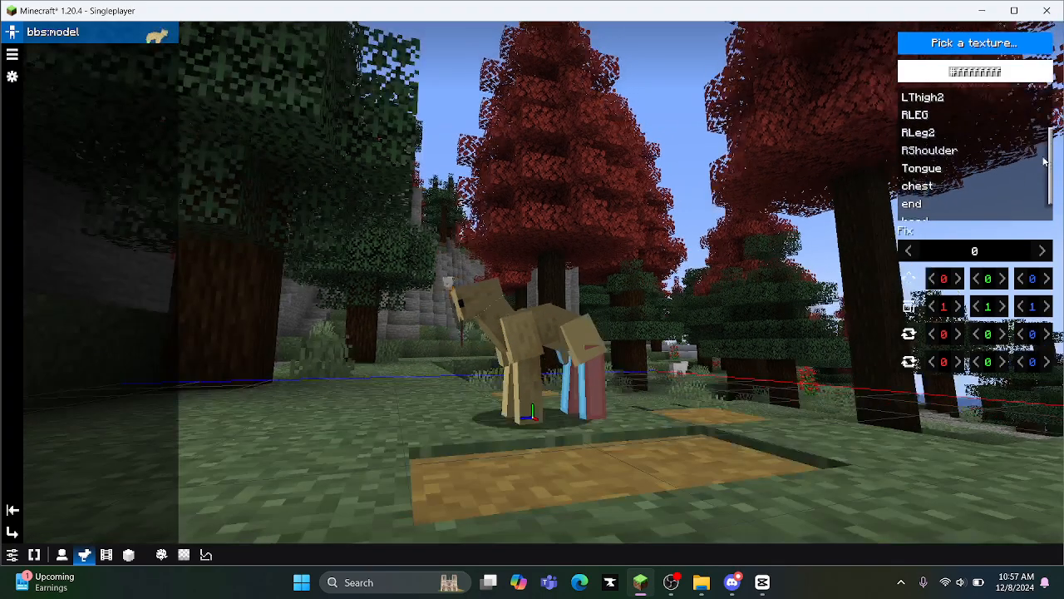
{"action": "scroll", "coordinate": [1043, 159], "scroll_direction": "up", "scroll_amount": 1}
{"action": "scroll", "coordinate": [1043, 160], "scroll_direction": "down", "scroll_amount": 2}
{"action": "scroll", "coordinate": [1031, 163], "scroll_direction": "up", "scroll_amount": 4}
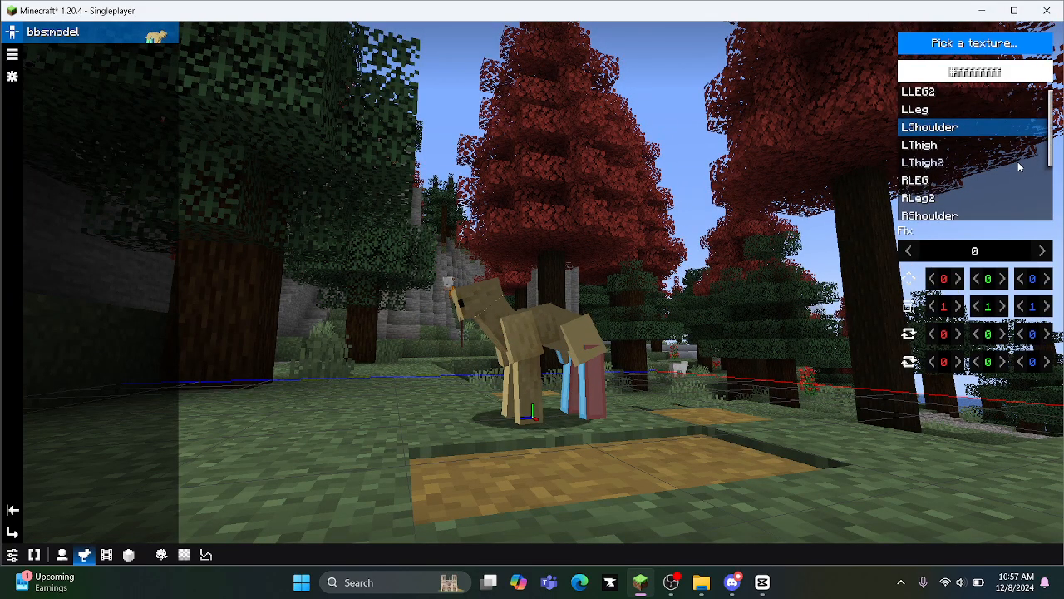
Step: Inspect the textured snork model from several sides and up close, selecting its LThigh2, LThigh and LShoulder bones
{"action": "left_click_drag", "start_coordinate": [832, 349], "coordinate": [153, 161]}
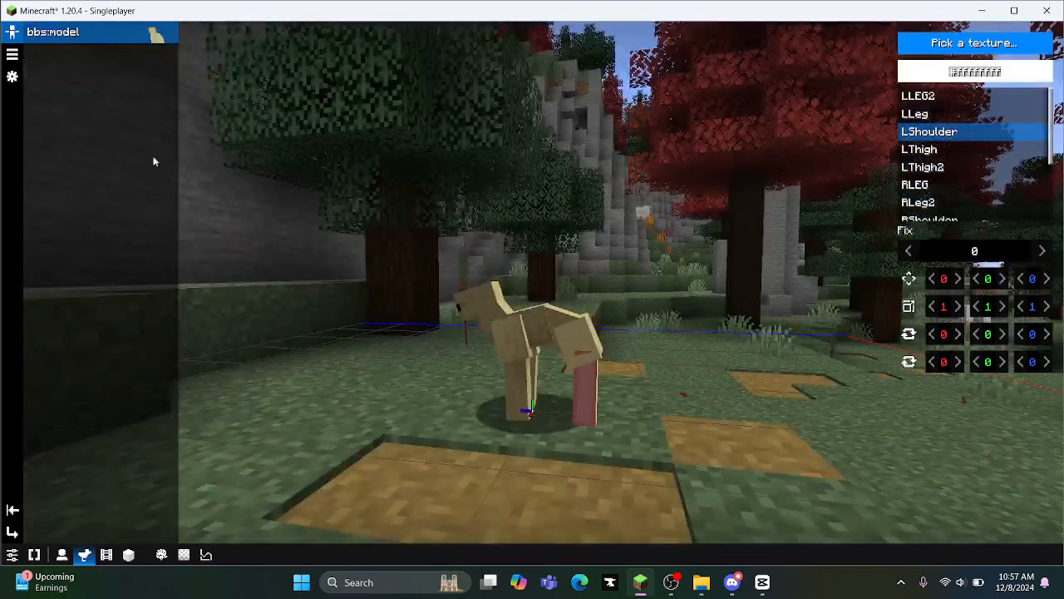
{"action": "left_click_drag", "start_coordinate": [247, 209], "coordinate": [668, 303]}
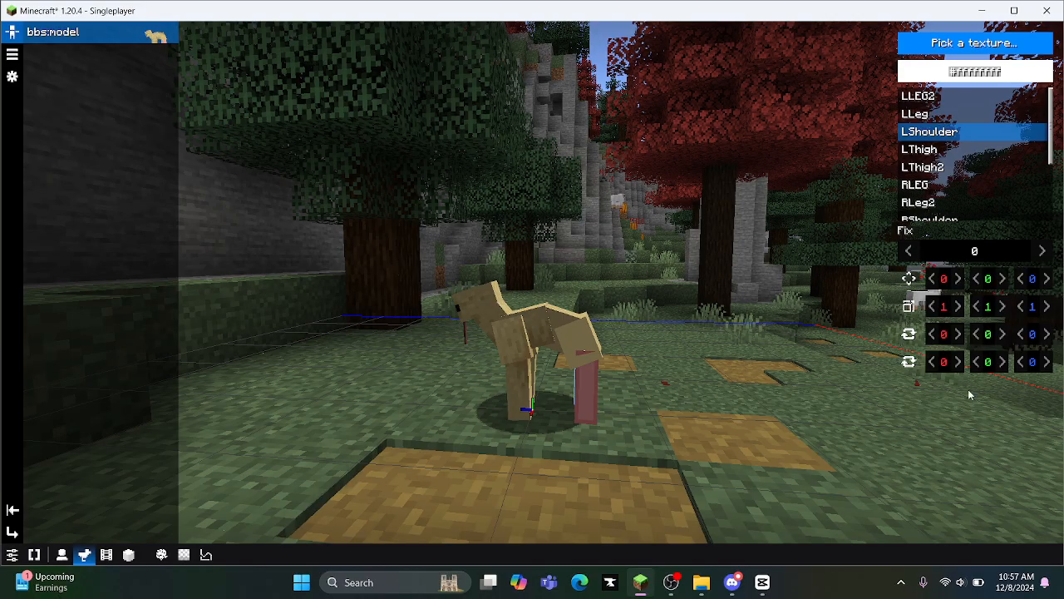
{"action": "left_click_drag", "start_coordinate": [326, 386], "coordinate": [157, 392]}
{"action": "scroll", "coordinate": [435, 407], "scroll_direction": "up", "scroll_amount": 3}
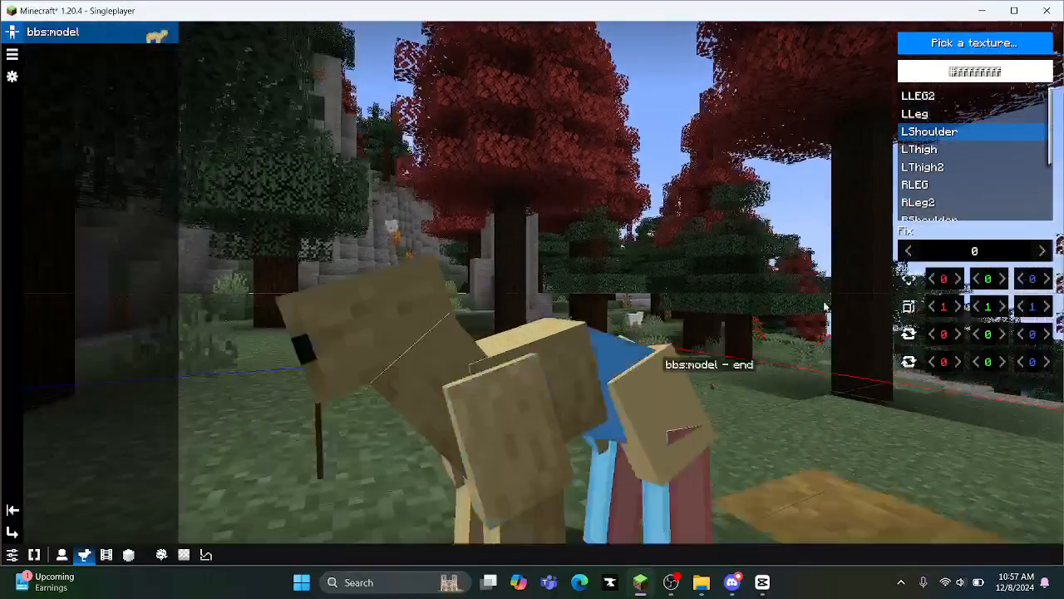
{"action": "left_click", "coordinate": [975, 167]}
{"action": "left_click", "coordinate": [980, 149]}
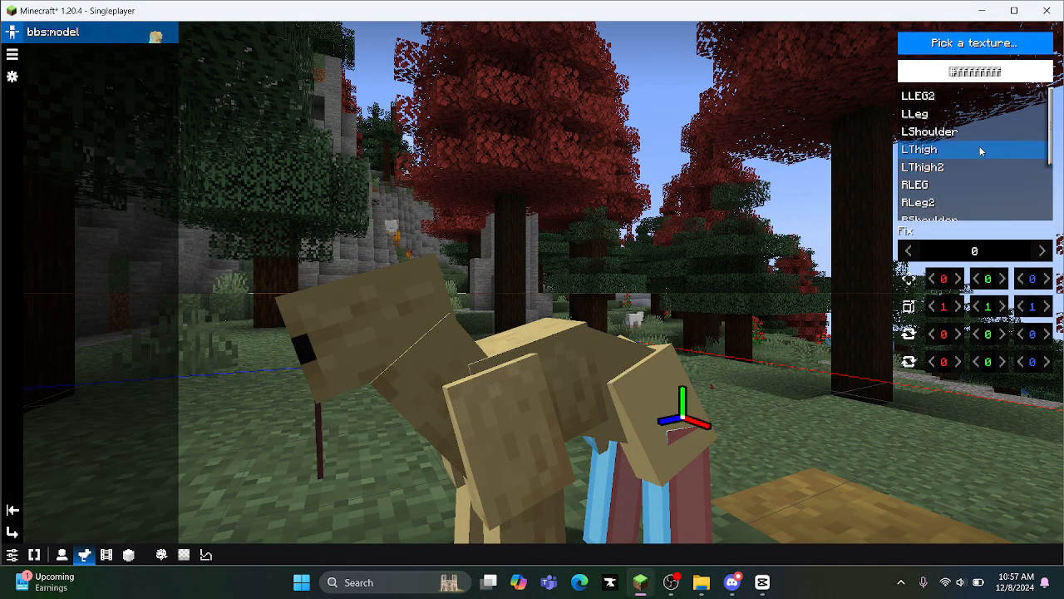
{"action": "left_click", "coordinate": [977, 131]}
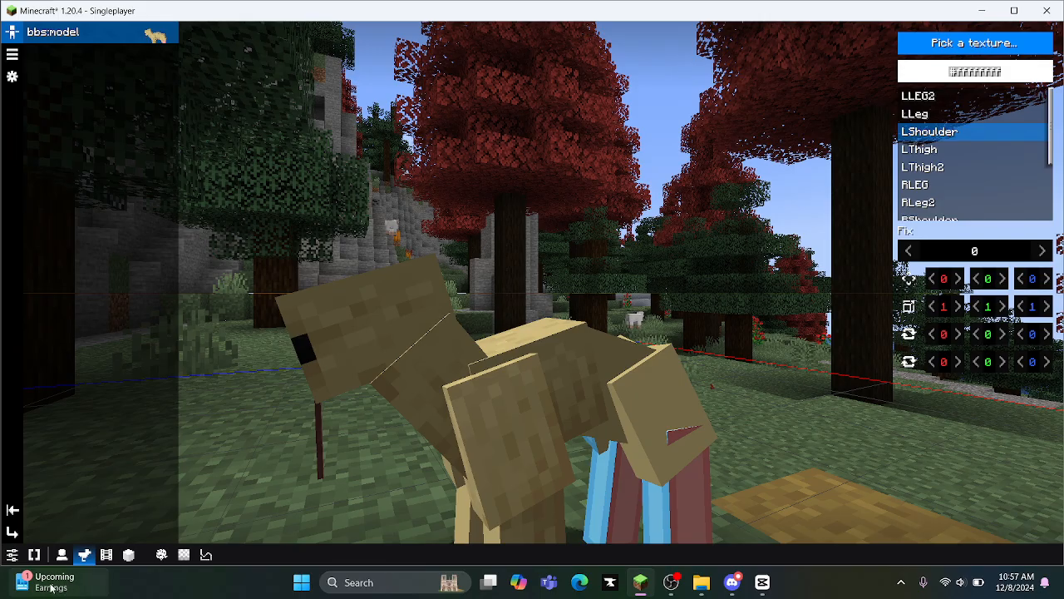
Step: Return to the form list, choose the RBarrel model form and open it for editing
{"action": "left_click", "coordinate": [13, 533]}
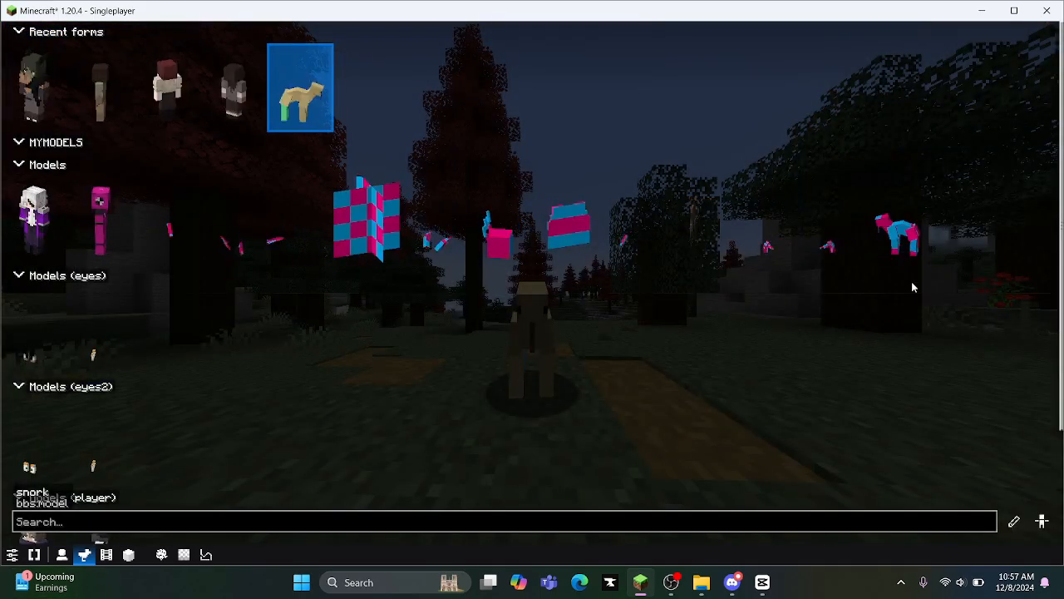
{"action": "left_click", "coordinate": [760, 250]}
{"action": "left_click", "coordinate": [1043, 522]}
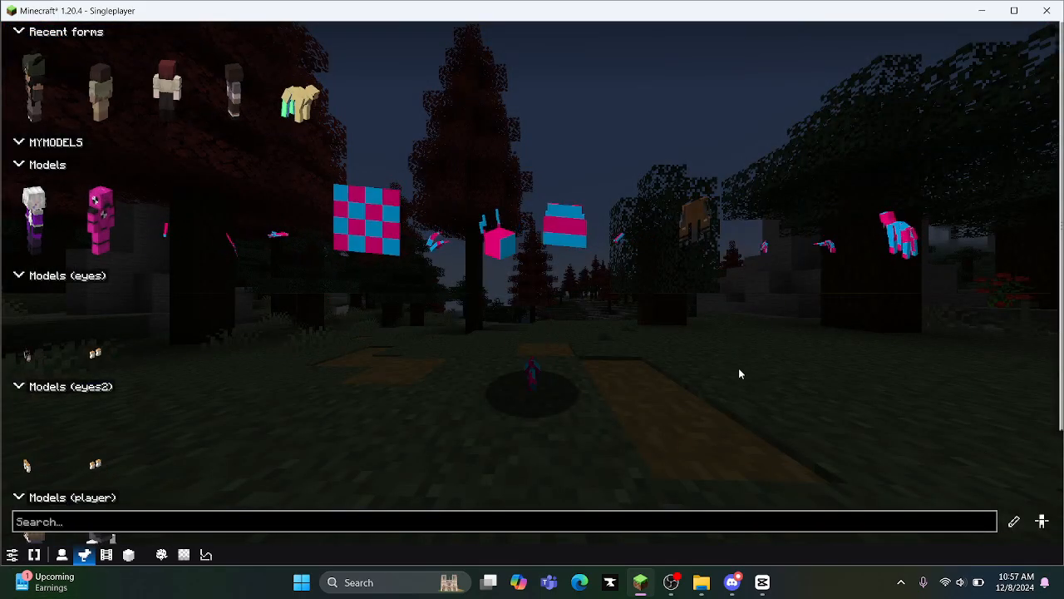
{"action": "left_click", "coordinate": [787, 256]}
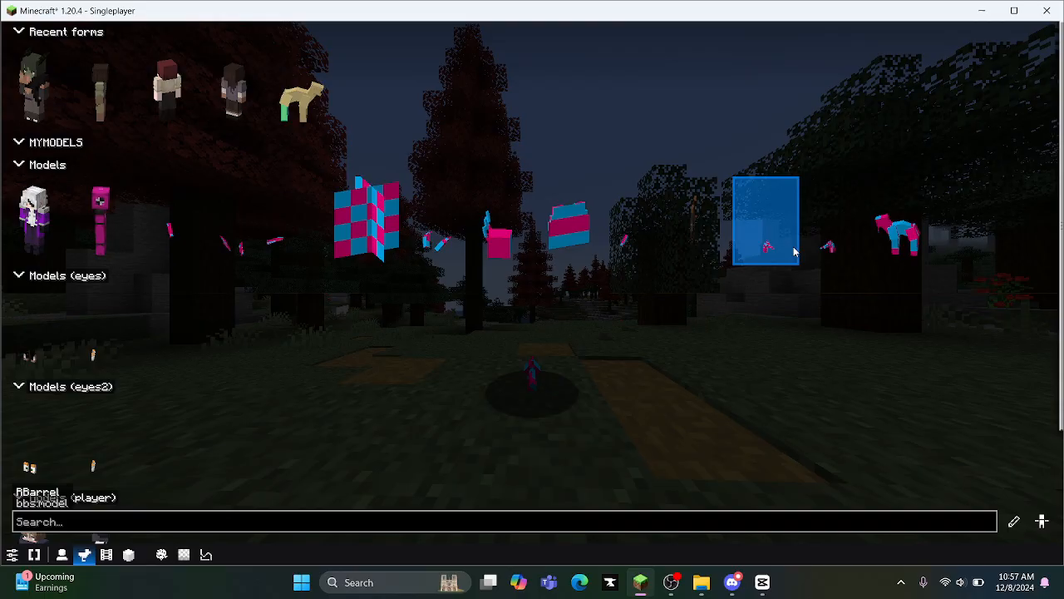
{"action": "left_click", "coordinate": [1013, 521]}
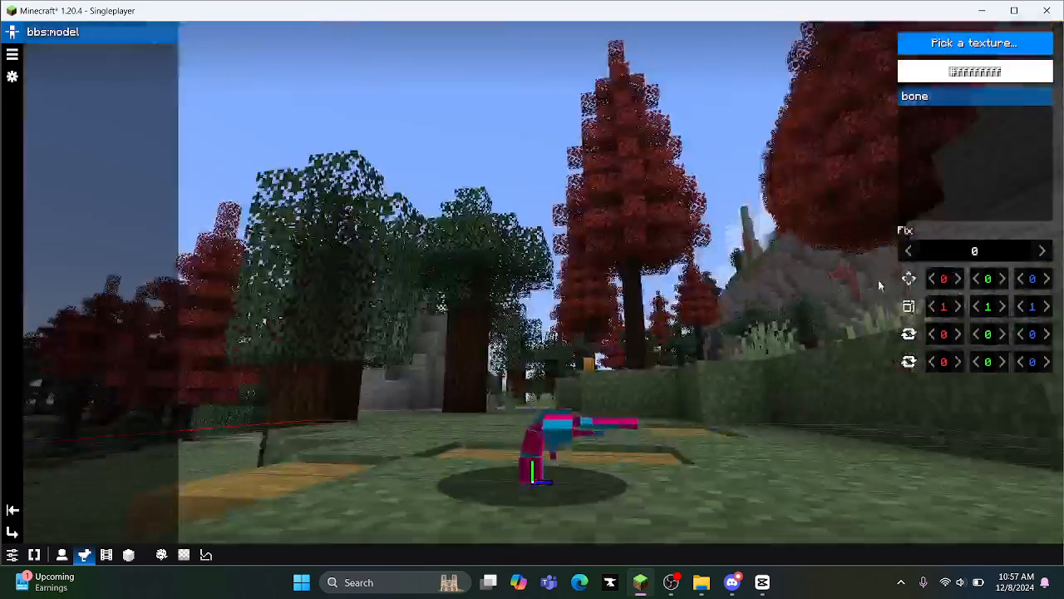
Step: Apply the Revolver.png texture from the RBarrel model's skins folder
{"action": "left_click", "coordinate": [956, 43]}
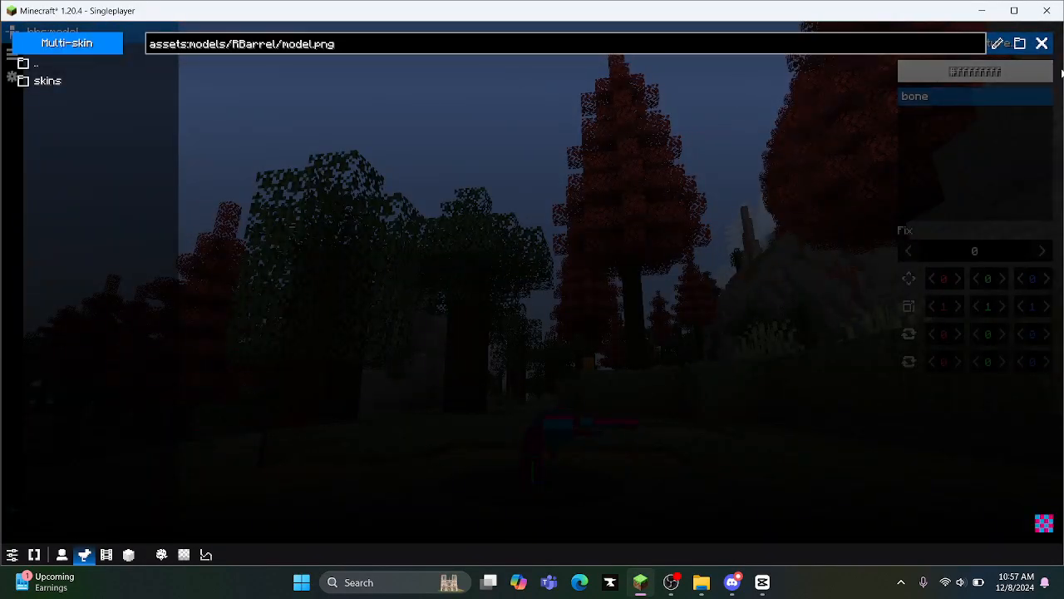
{"action": "double_click", "coordinate": [116, 78]}
{"action": "left_click", "coordinate": [125, 80]}
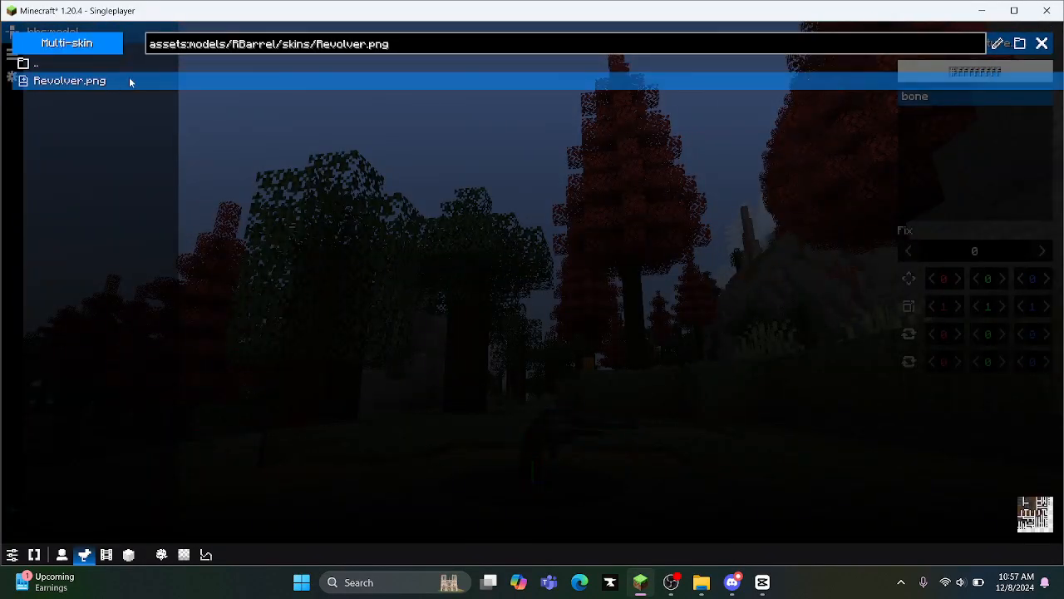
{"action": "left_click", "coordinate": [1043, 44]}
Step: Raise the revolver's bone to a Y translation of 4.906, inspect the model from several angles and leave its editor
{"action": "left_click_drag", "start_coordinate": [657, 270], "coordinate": [968, 172]}
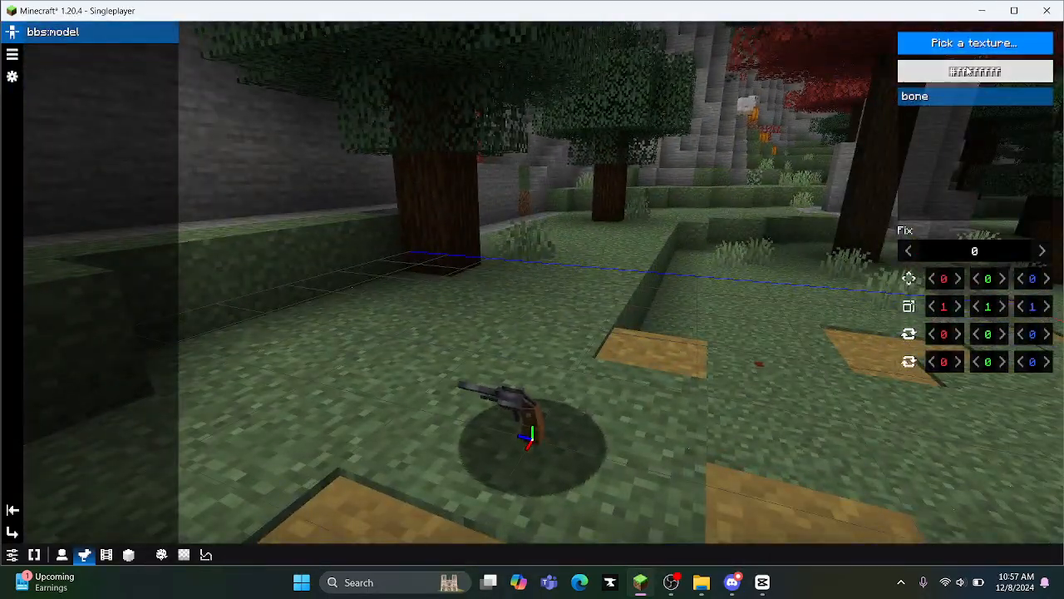
{"action": "left_click_drag", "start_coordinate": [987, 294], "coordinate": [158, 333]}
{"action": "left_click_drag", "start_coordinate": [536, 357], "coordinate": [605, 384]}
{"action": "scroll", "coordinate": [605, 384], "scroll_direction": "up", "scroll_amount": 5}
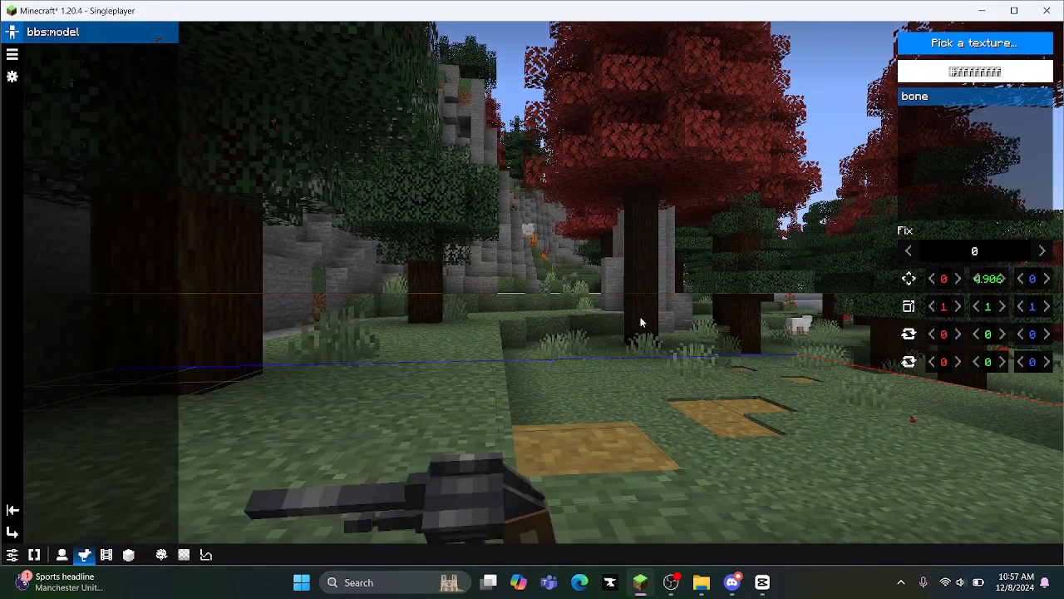
{"action": "left_click_drag", "start_coordinate": [640, 322], "coordinate": [549, 391]}
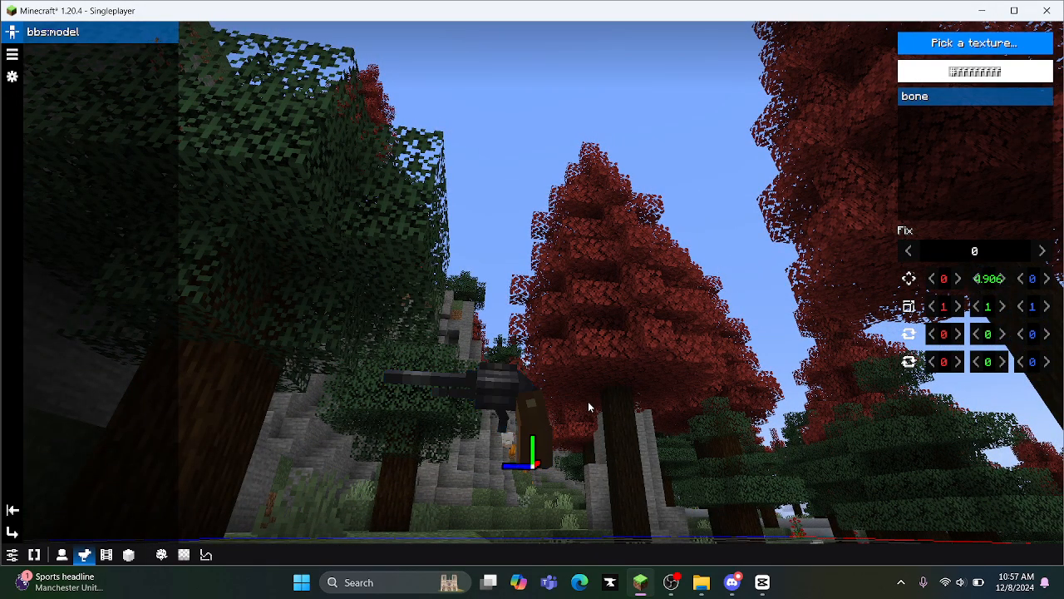
{"action": "left_click_drag", "start_coordinate": [523, 355], "coordinate": [506, 456]}
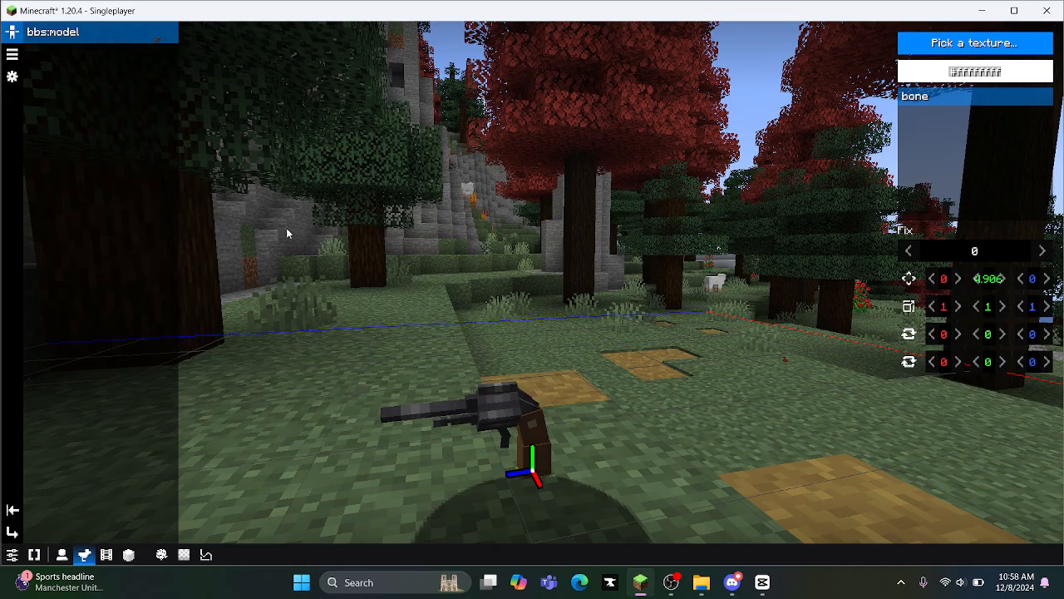
{"action": "left_click", "coordinate": [13, 532]}
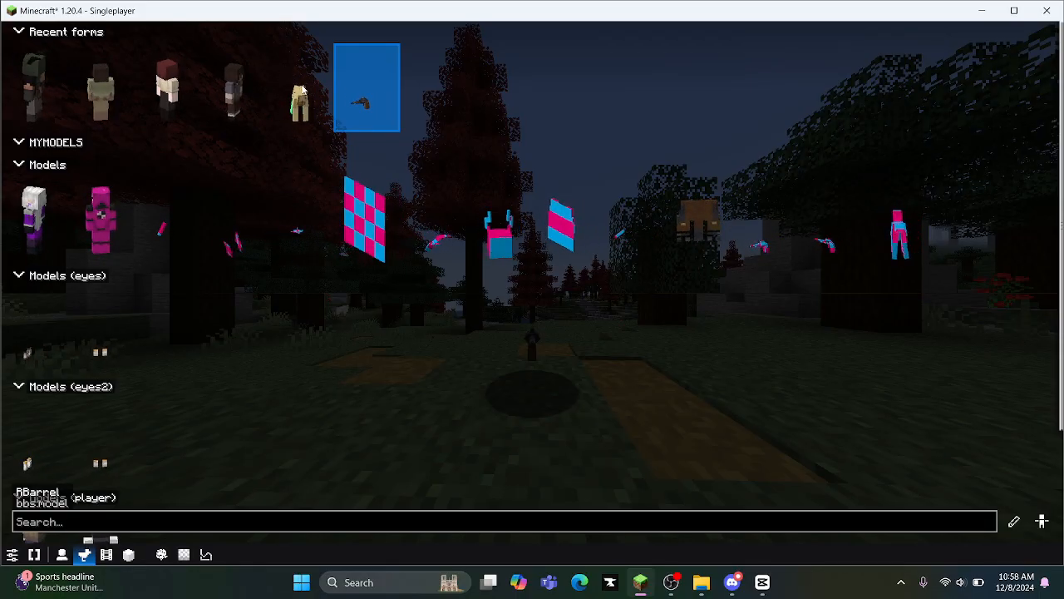
{"action": "scroll", "coordinate": [208, 291], "scroll_direction": "down", "scroll_amount": 4}
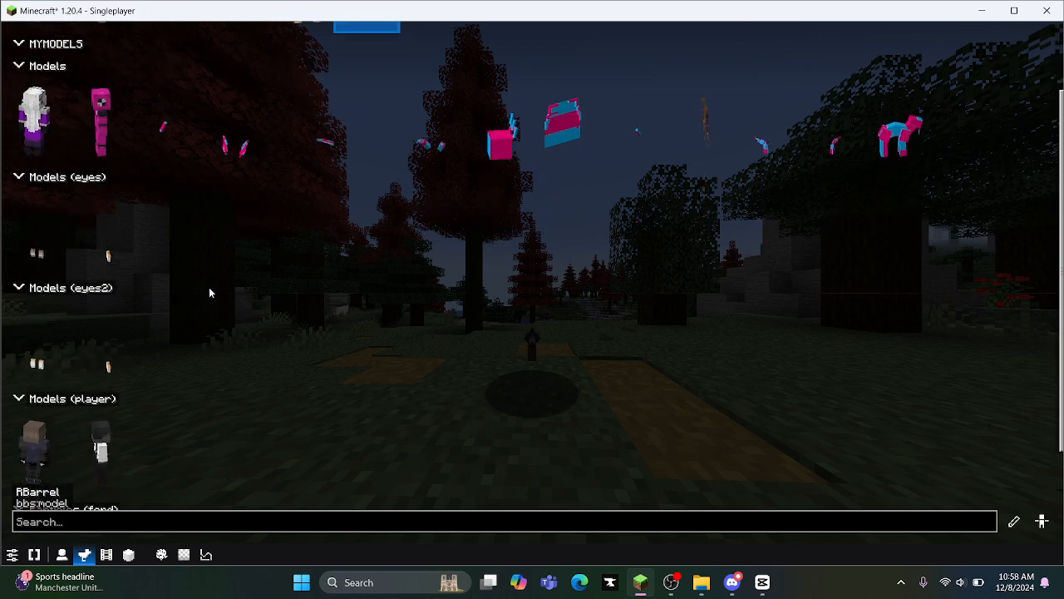
{"action": "scroll", "coordinate": [204, 299], "scroll_direction": "up", "scroll_amount": 4}
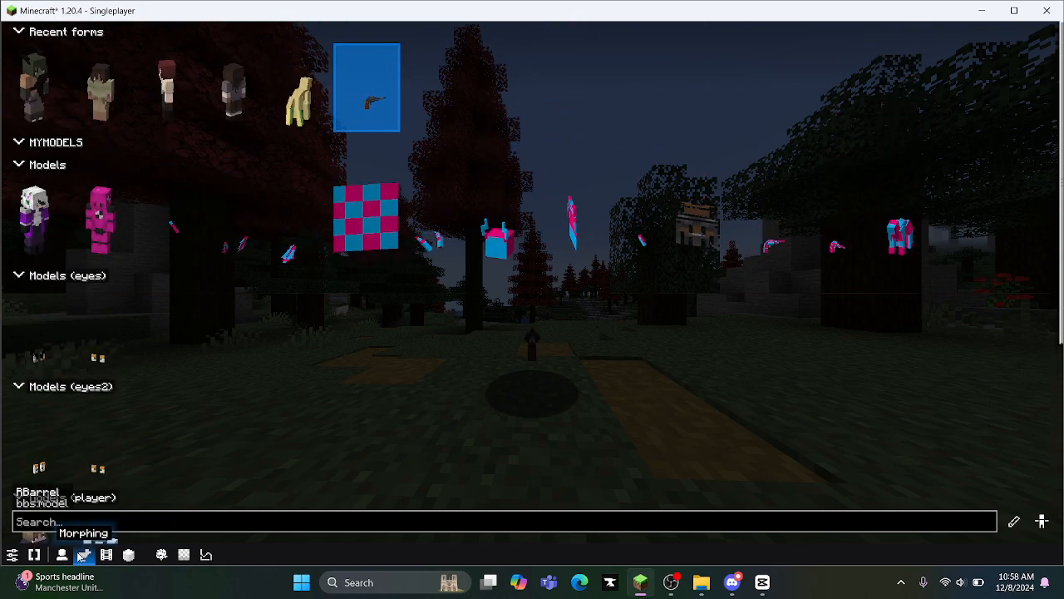
{"action": "key", "text": "Escape"}
{"action": "scroll", "coordinate": [532, 293], "scroll_direction": "down", "scroll_amount": 5}
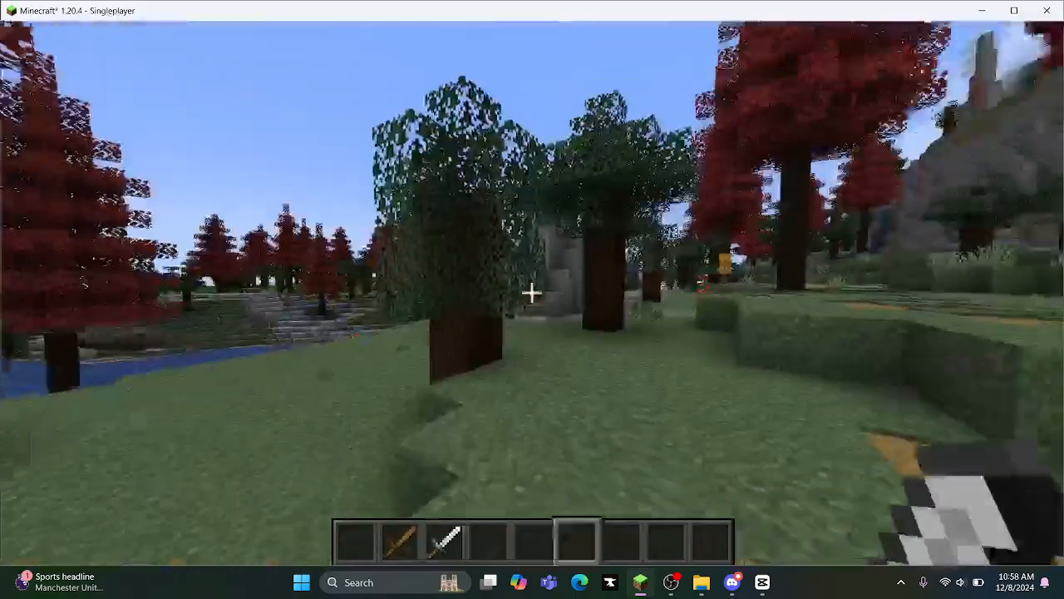
Step: Open the film with the three clips, select the first replay in its replay list and open that replay's form for editing
{"action": "key", "text": "0"}
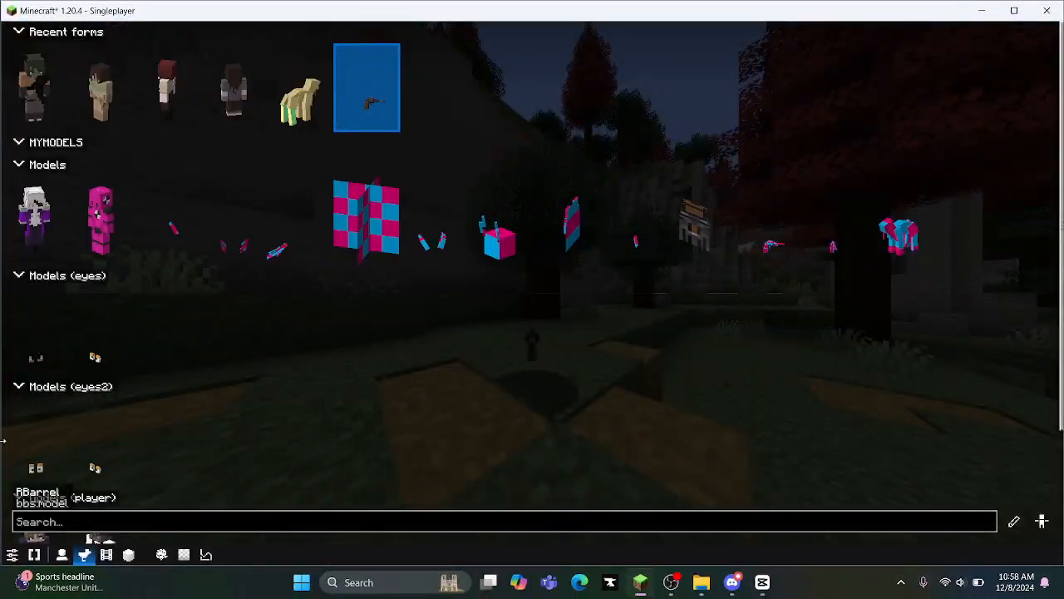
{"action": "left_click", "coordinate": [107, 556]}
{"action": "left_click", "coordinate": [94, 188]}
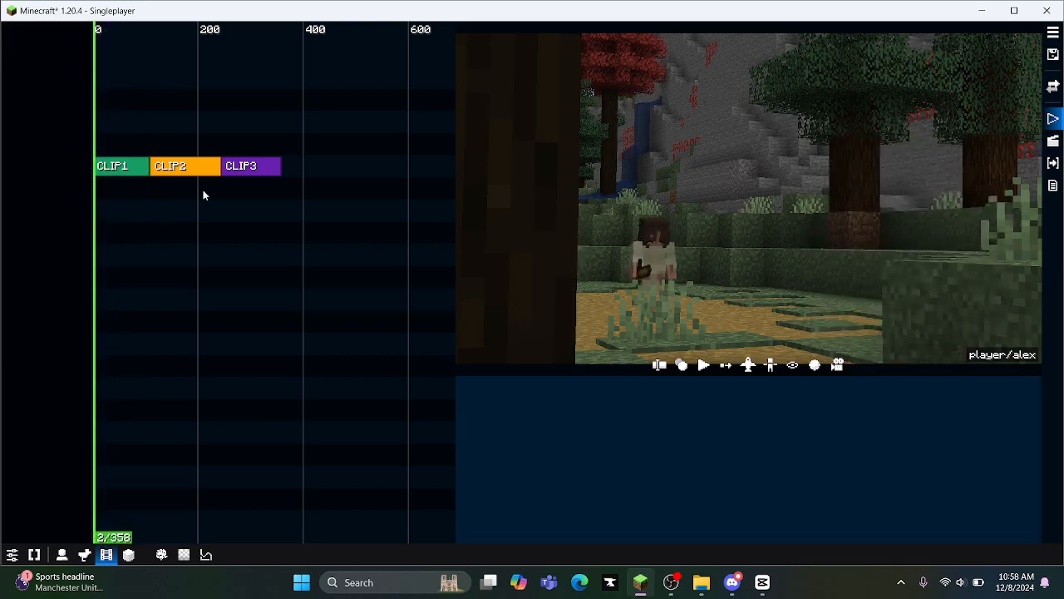
{"action": "left_click", "coordinate": [655, 366]}
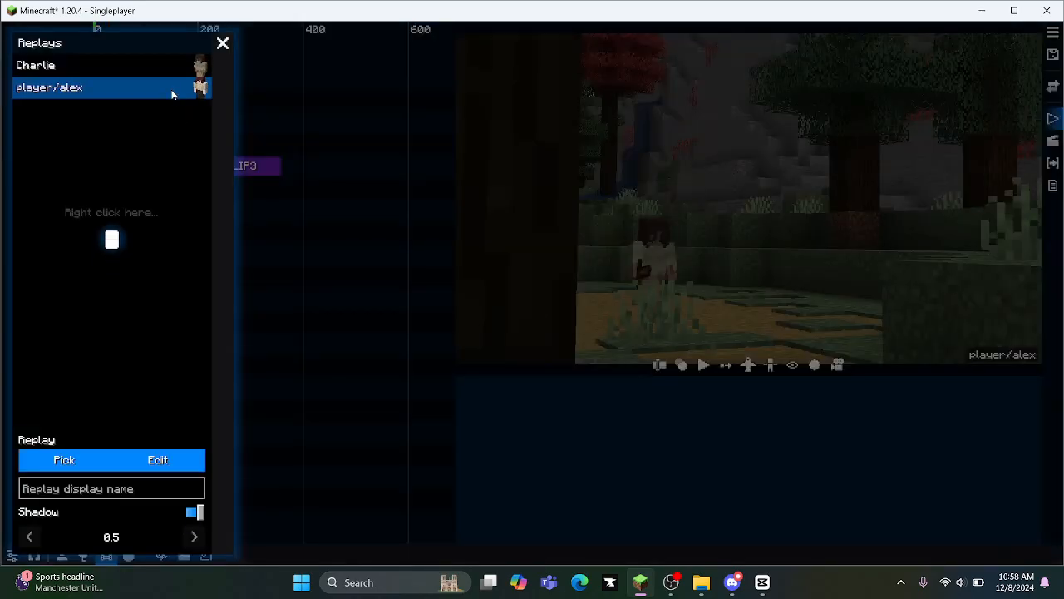
{"action": "left_click", "coordinate": [190, 67]}
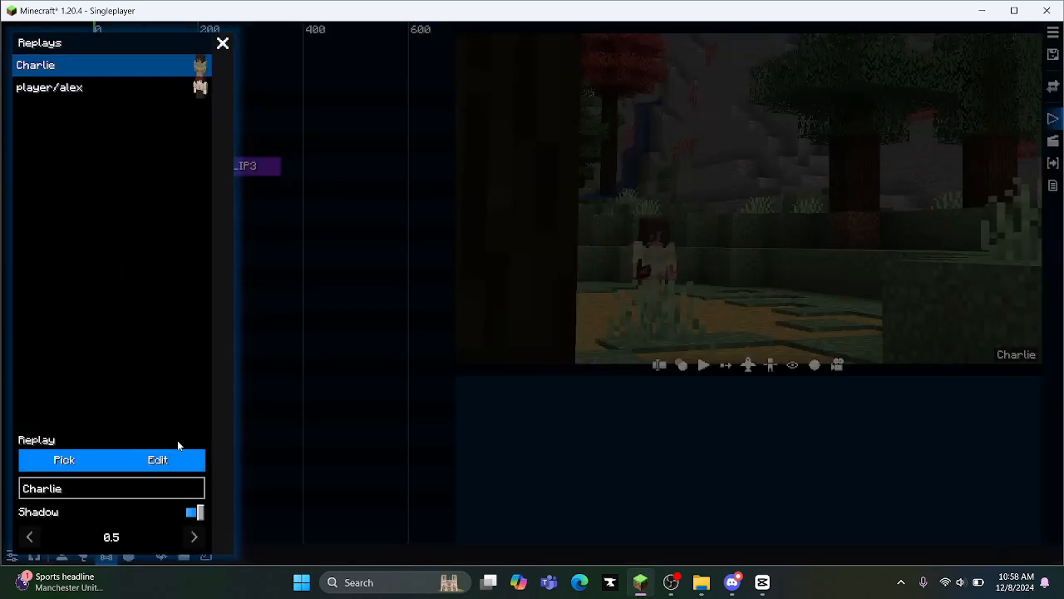
{"action": "left_click", "coordinate": [119, 462]}
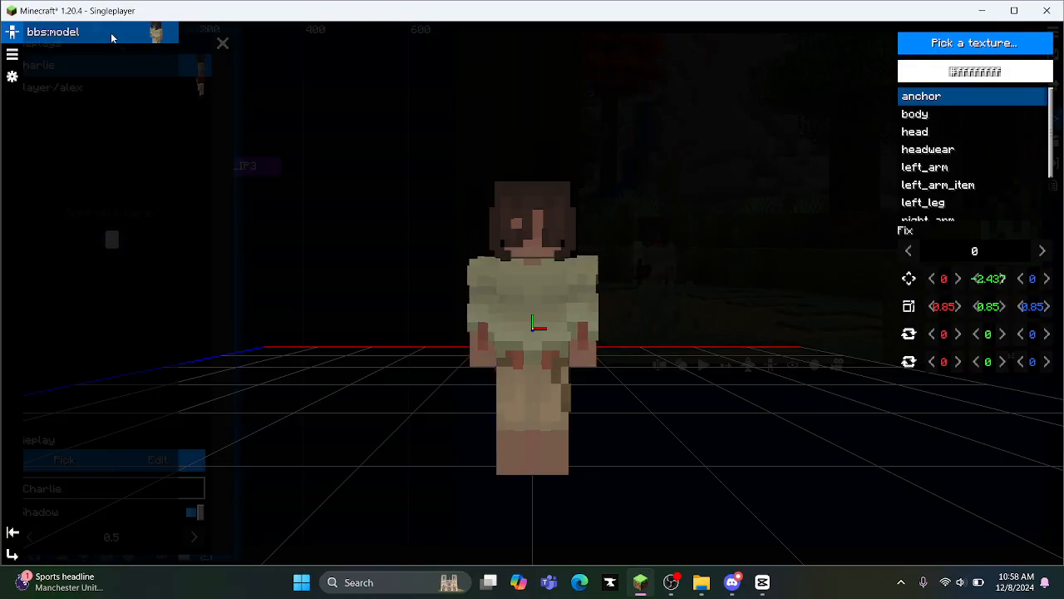
Step: Add the eyes/eyes form as a body part on the head bone, adjust its Y translation and return to the film
{"action": "left_click", "coordinate": [152, 46]}
{"action": "left_click", "coordinate": [103, 316]}
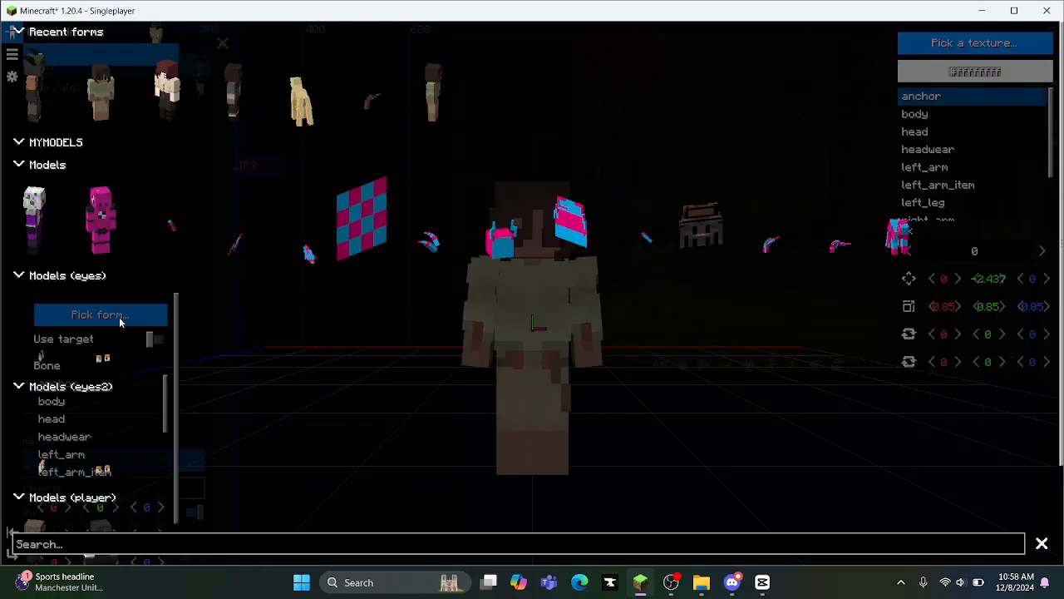
{"action": "left_click", "coordinate": [40, 356]}
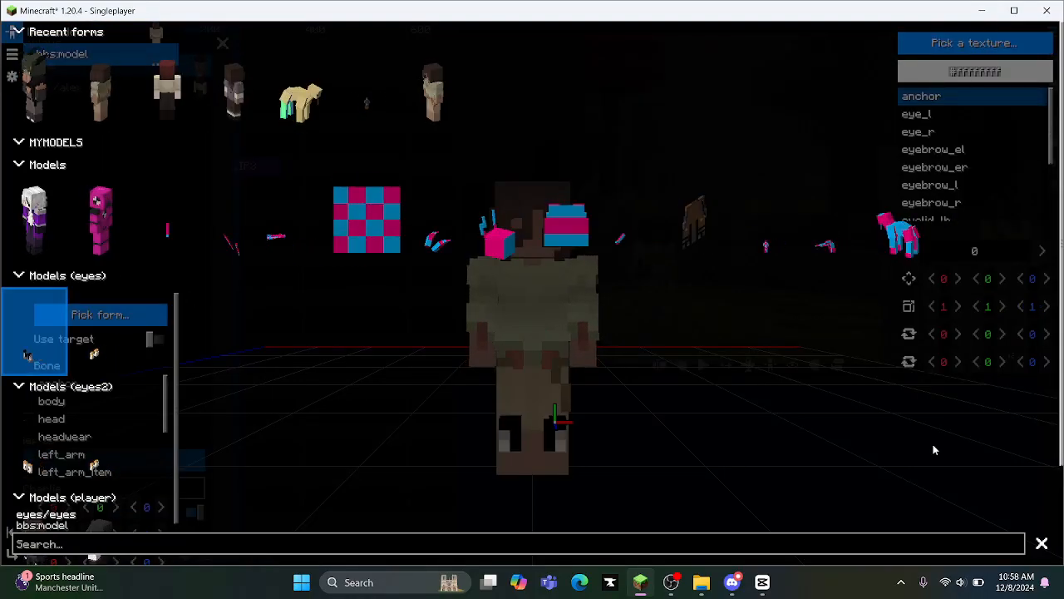
{"action": "left_click", "coordinate": [1039, 545]}
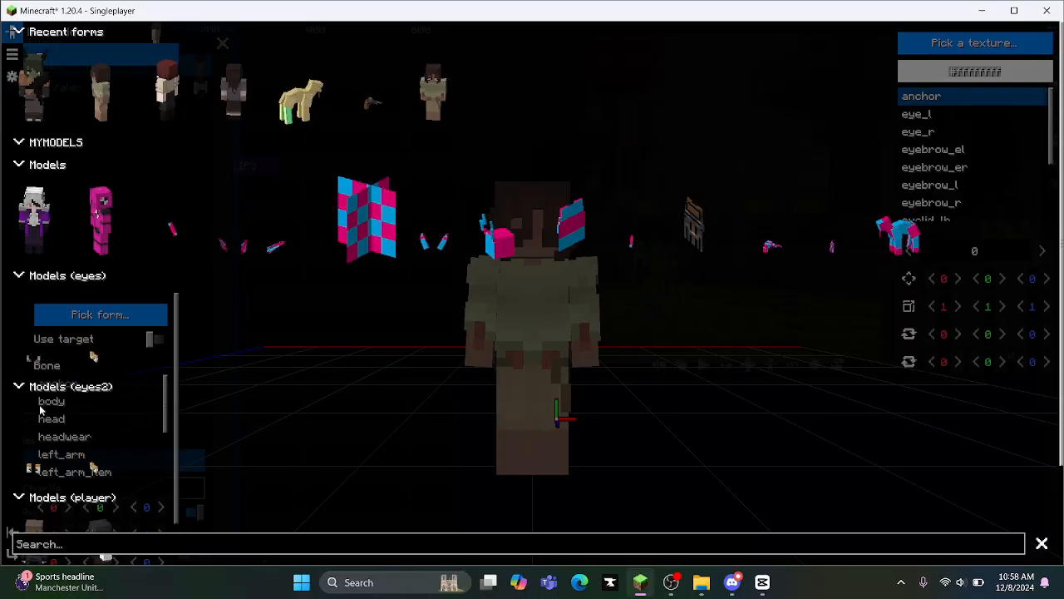
{"action": "left_click", "coordinate": [38, 361]}
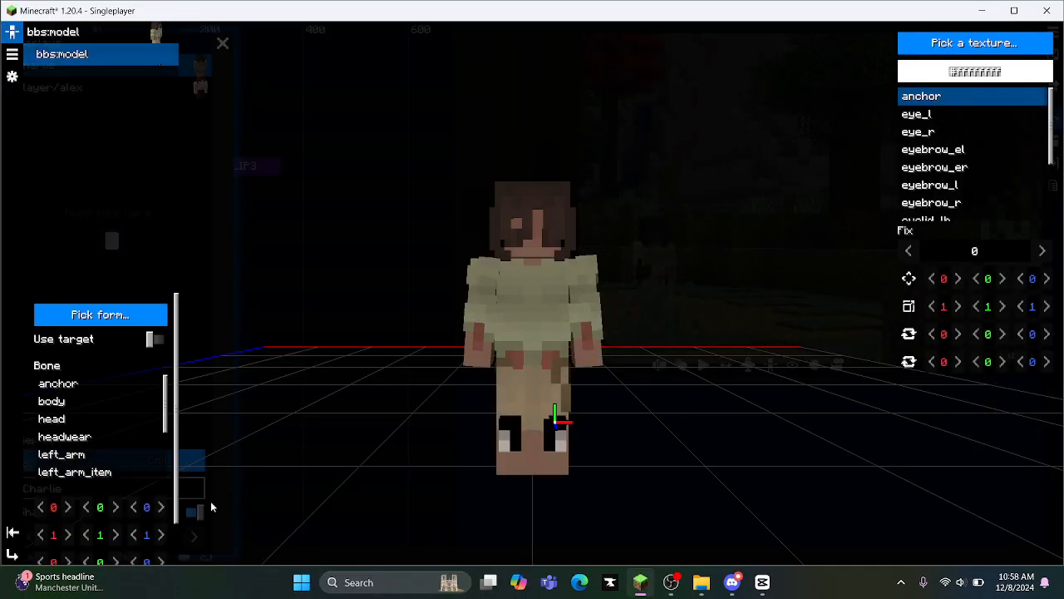
{"action": "left_click", "coordinate": [68, 422]}
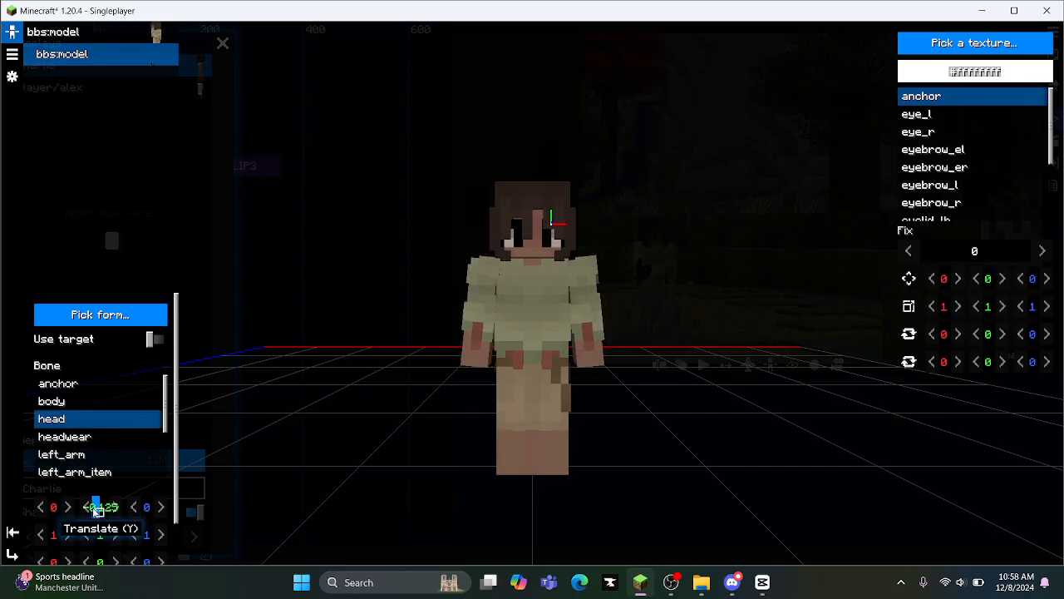
{"action": "key", "text": "Escape"}
{"action": "key", "text": "Escape"}
{"action": "key", "text": "Escape"}
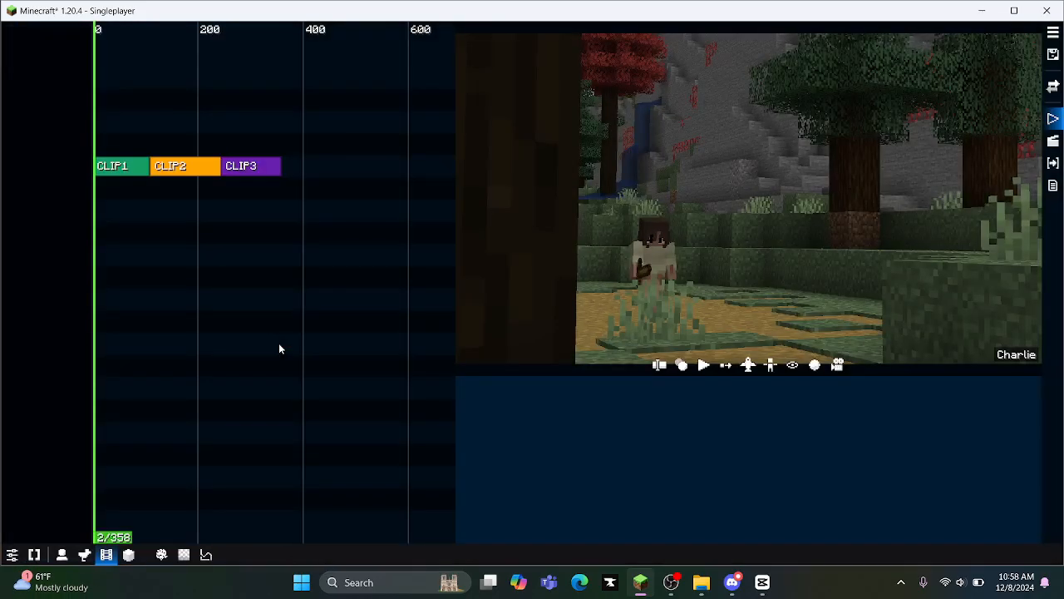
{"action": "key", "text": "w"}
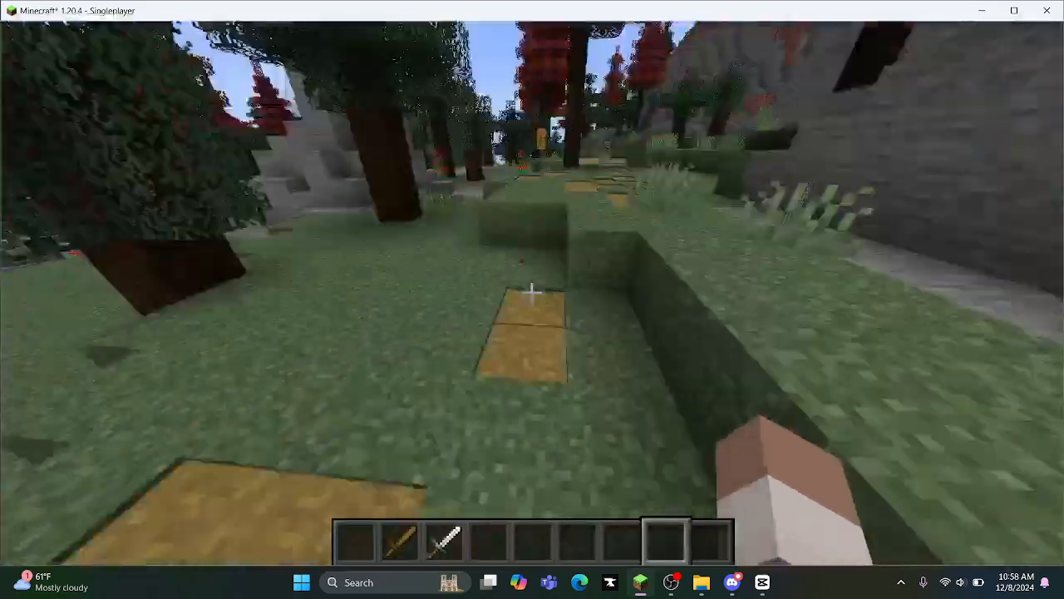
{"action": "key", "text": "w"}
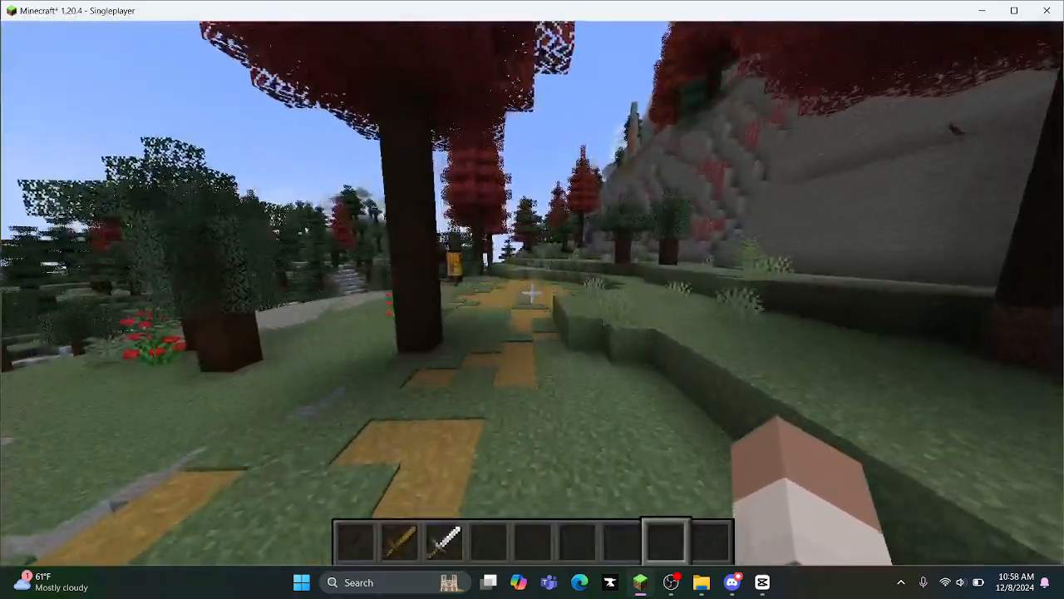
{"action": "key", "text": "w"}
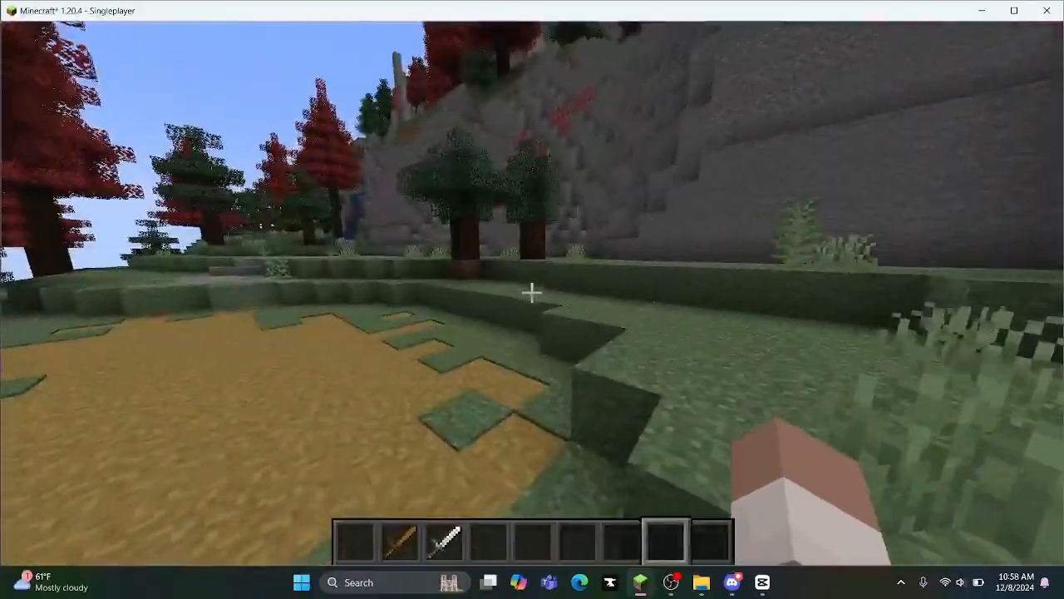
{"action": "key", "text": "w"}
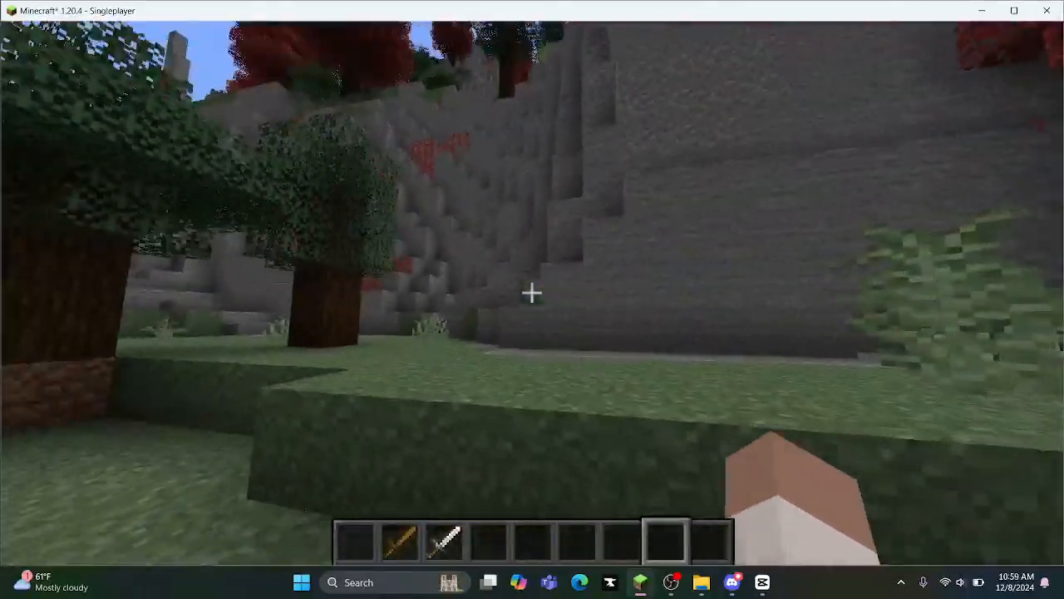
{"action": "key", "text": "w"}
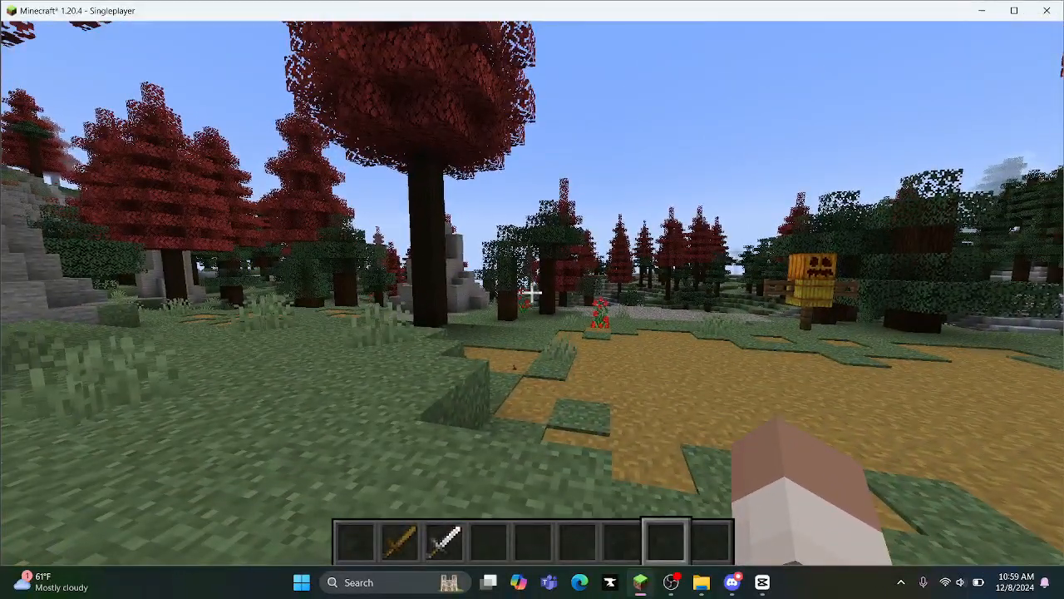
{"action": "key", "text": "w"}
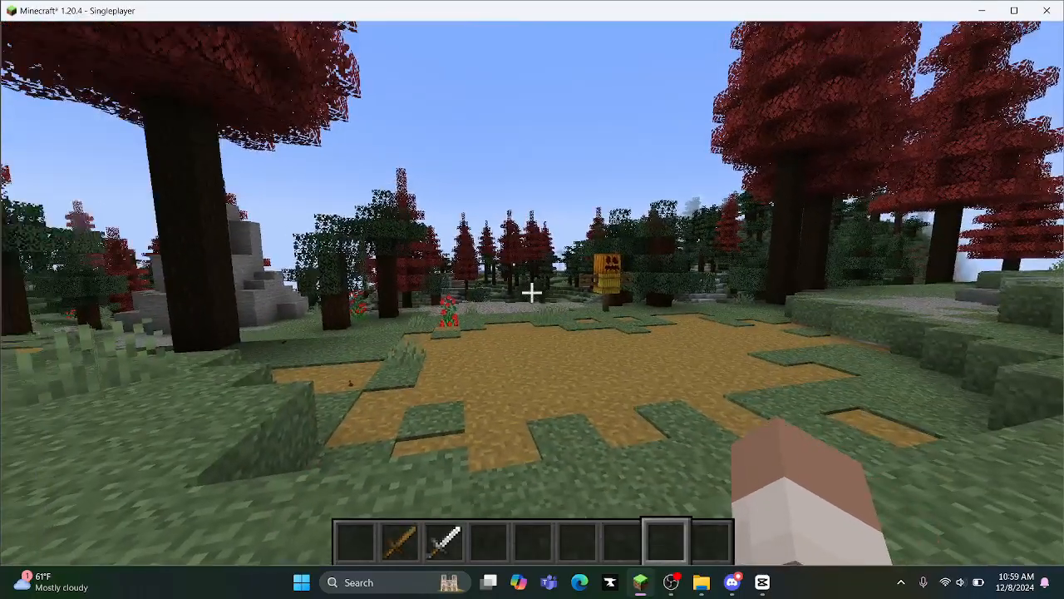
{"action": "key", "text": "w"}
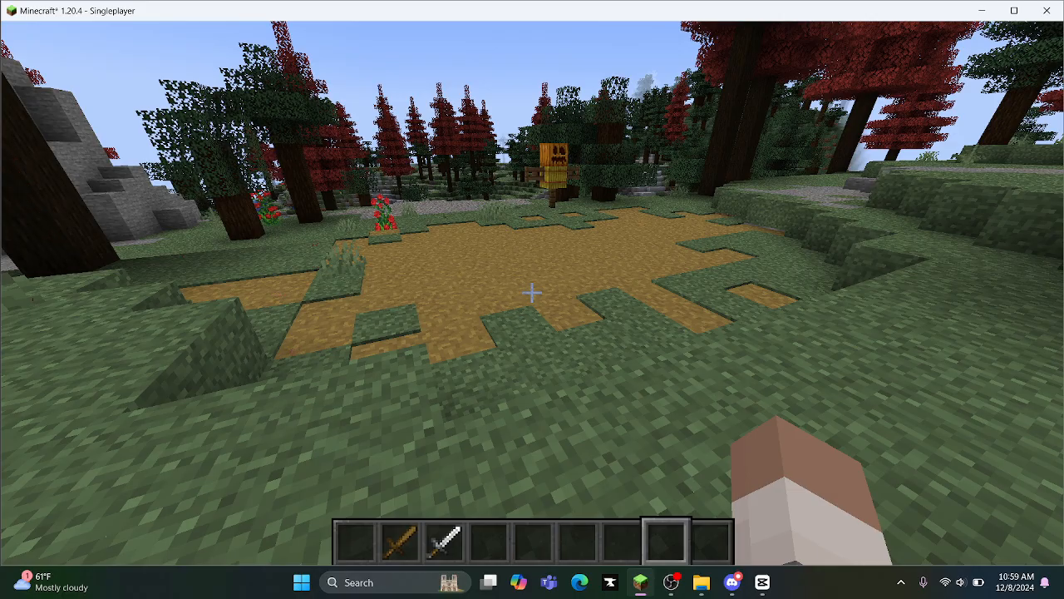
Step: Pause the game, close the CapCut, File Explorer and Discord windows, and return to the world
{"action": "key", "text": "Escape"}
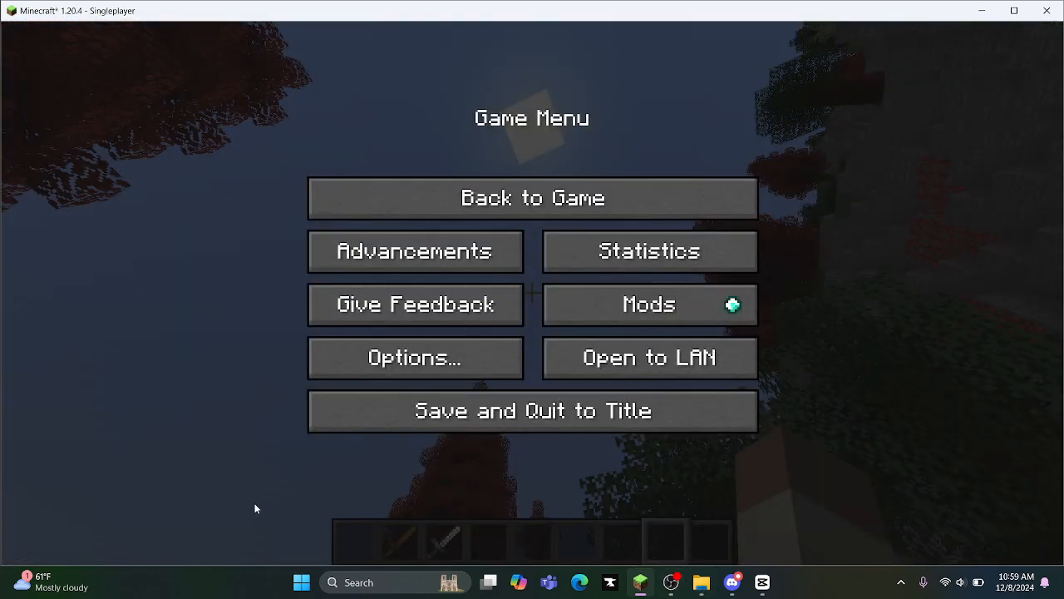
{"action": "right_click", "coordinate": [762, 585]}
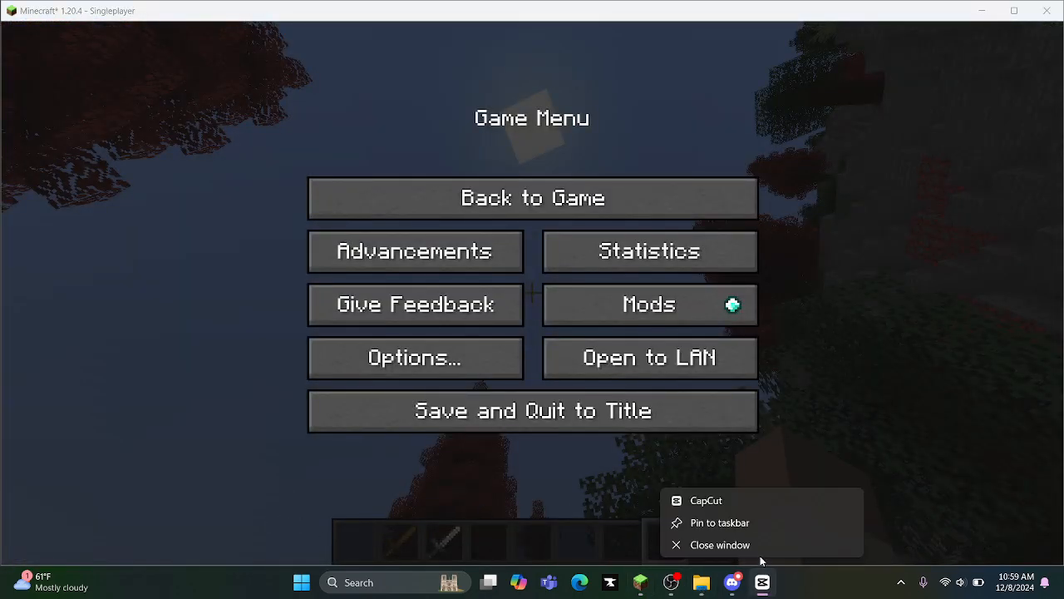
{"action": "left_click", "coordinate": [760, 546]}
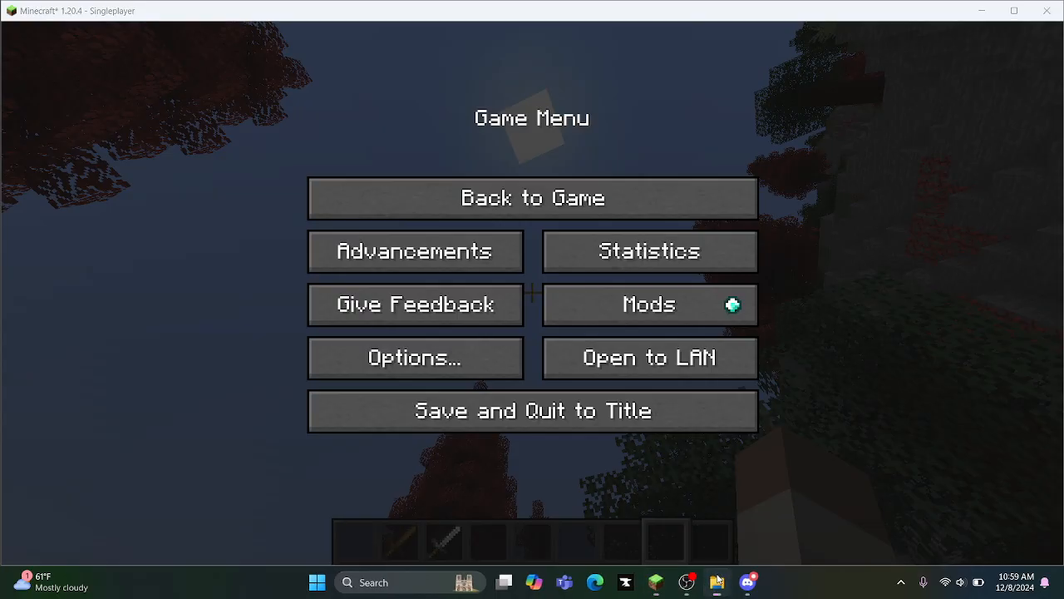
{"action": "right_click", "coordinate": [718, 581]}
{"action": "left_click", "coordinate": [713, 547]}
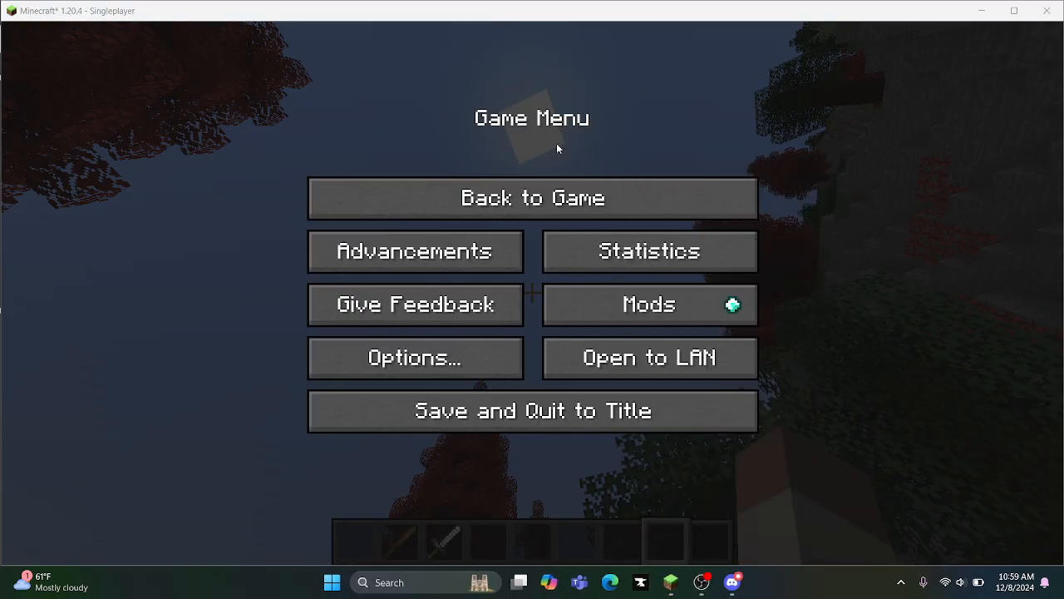
{"action": "left_click", "coordinate": [551, 198]}
{"action": "key", "text": "Escape"}
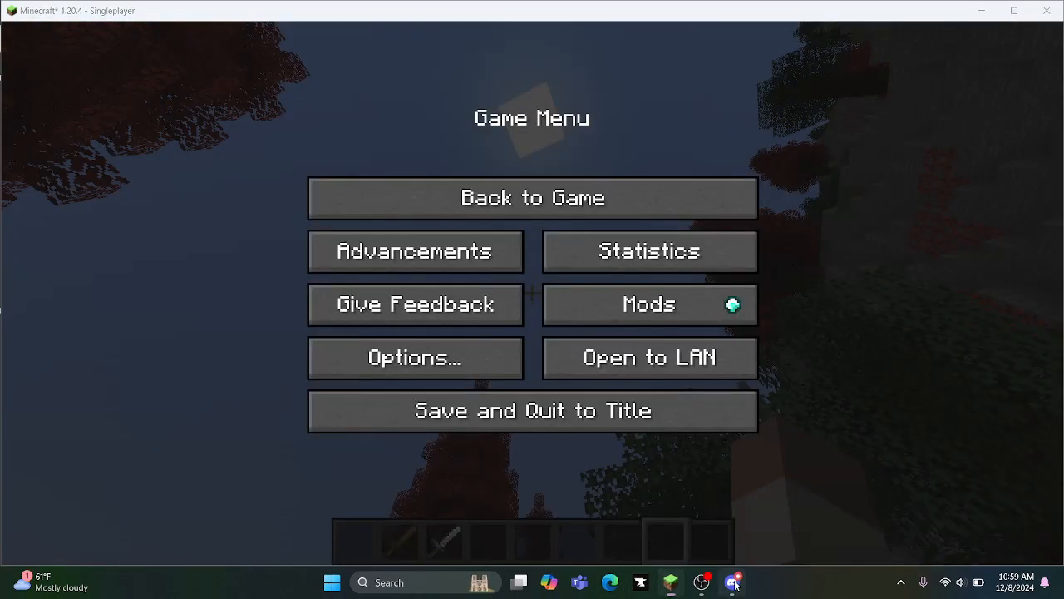
{"action": "right_click", "coordinate": [735, 584]}
{"action": "left_click", "coordinate": [699, 547]}
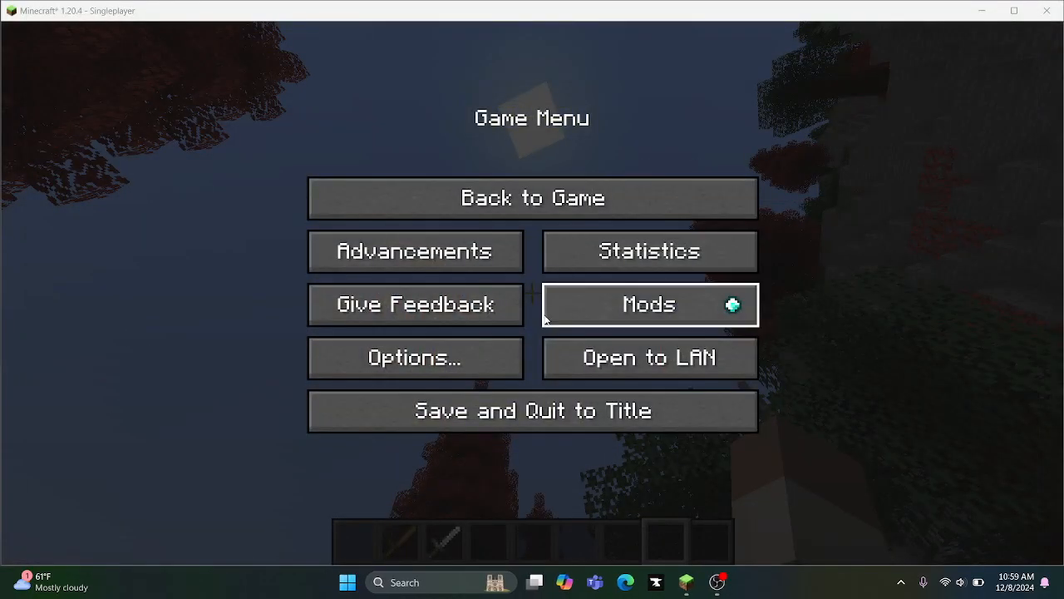
{"action": "left_click", "coordinate": [553, 240]}
{"action": "key", "text": "Escape"}
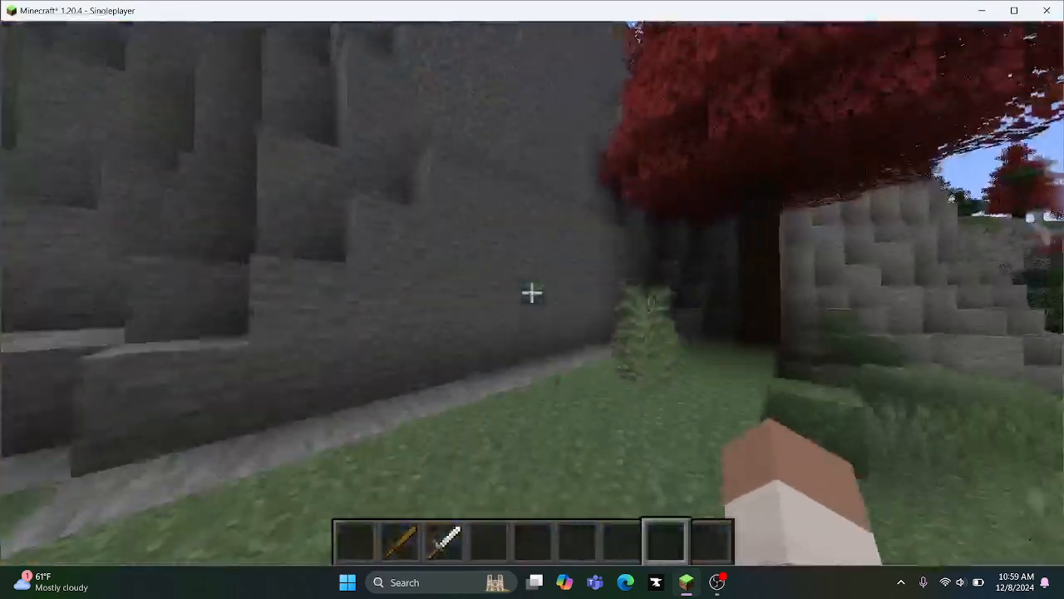
Step: Open the film dashboard from the clearing and load the MagAndChar film in the replay editor
{"action": "key", "text": "w"}
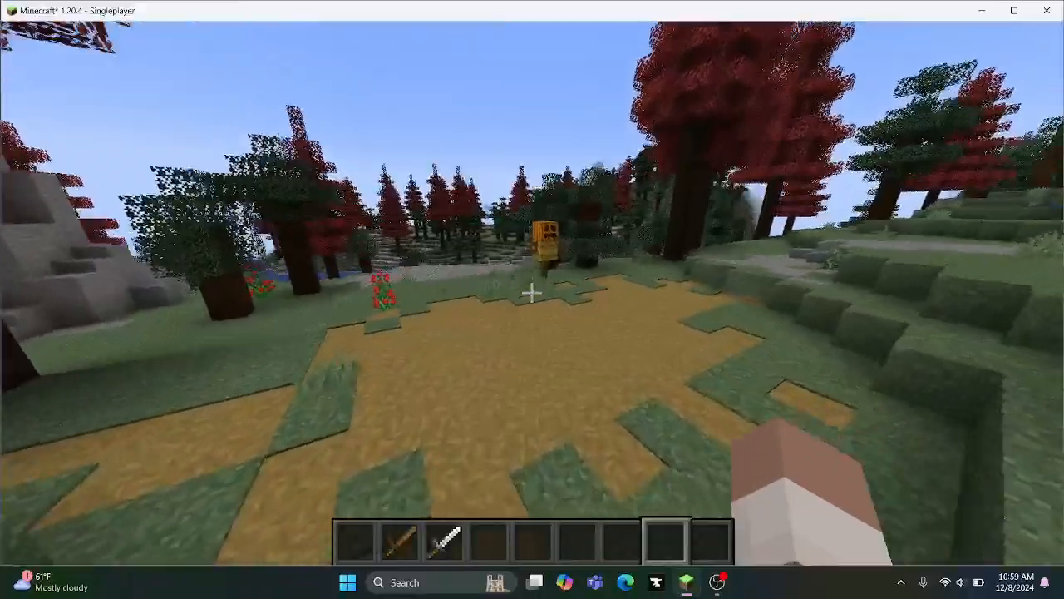
{"action": "key", "text": "w"}
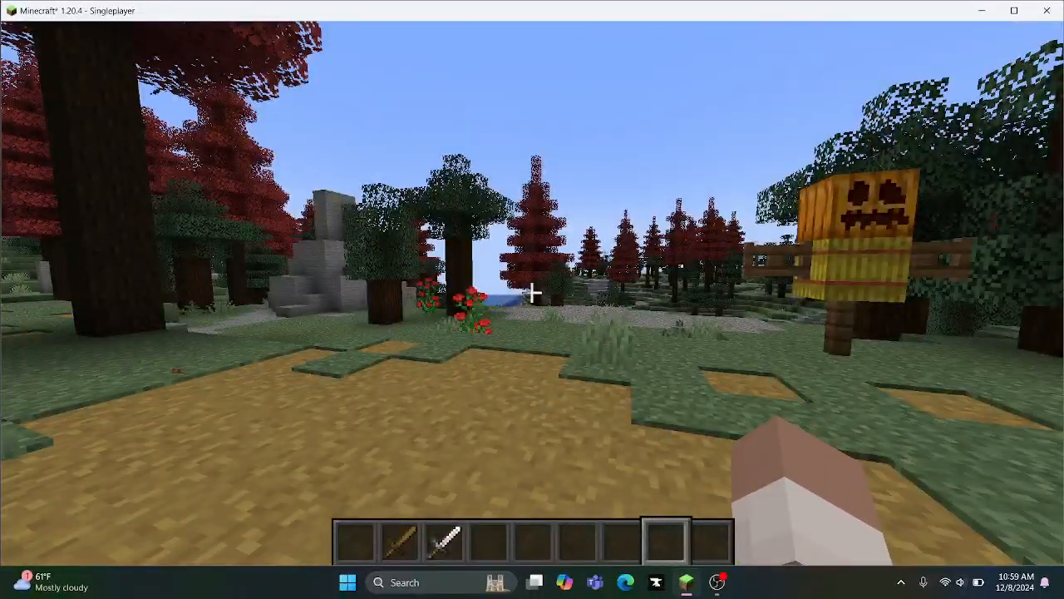
{"action": "key", "text": "0"}
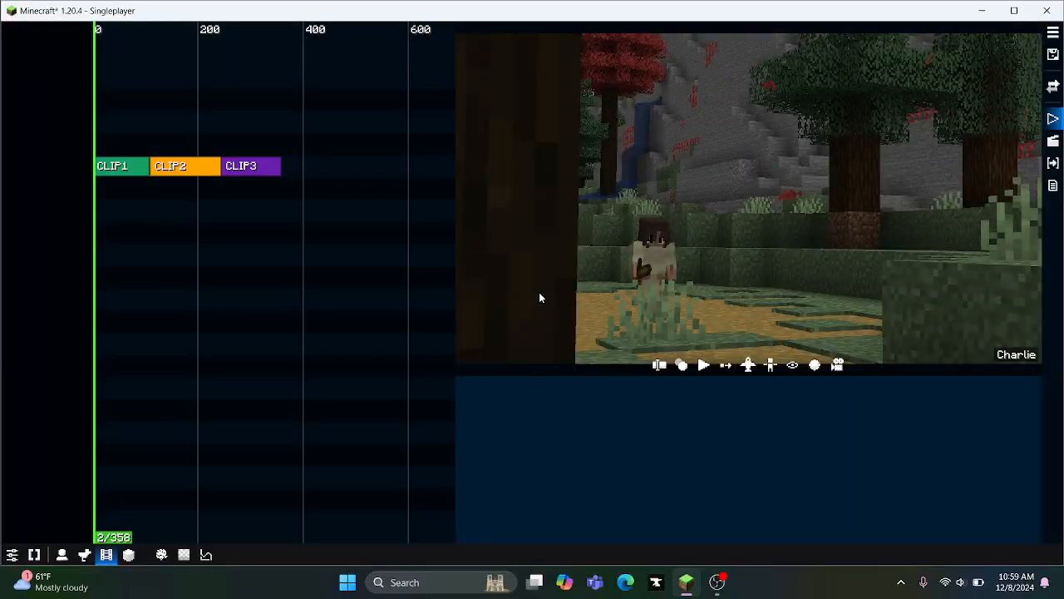
{"action": "left_click", "coordinate": [1056, 143]}
{"action": "left_click", "coordinate": [1054, 35]}
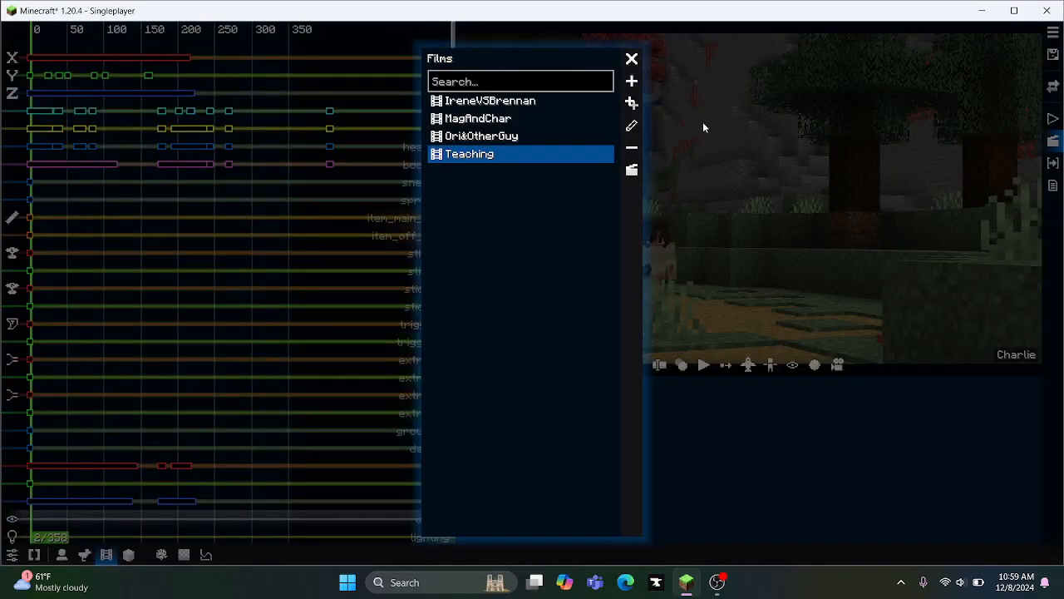
{"action": "left_click", "coordinate": [515, 121]}
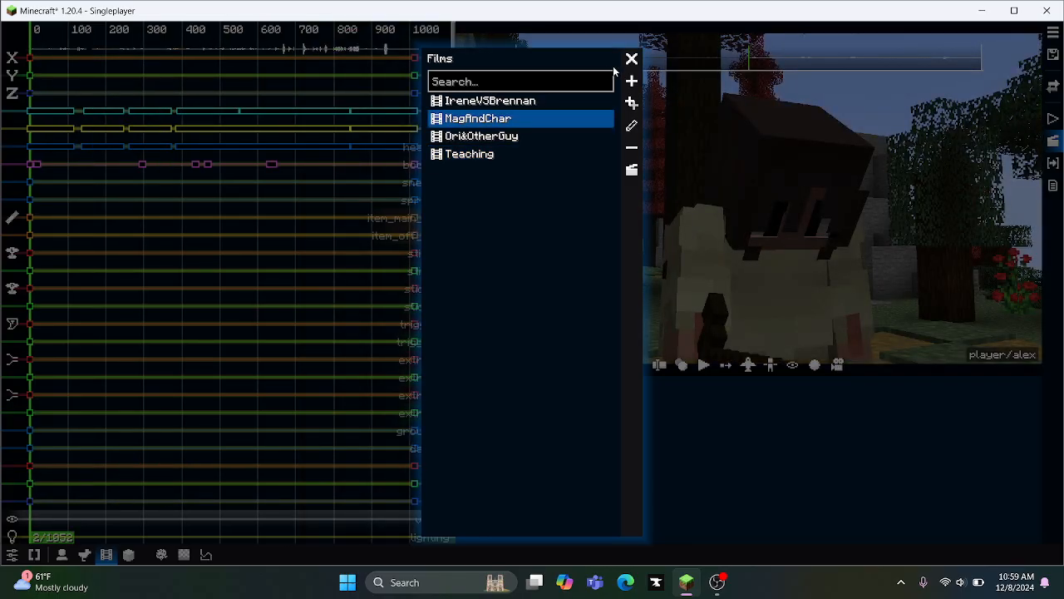
{"action": "left_click", "coordinate": [631, 58]}
Step: Show the film's camera clips and play the sword fight scene from about tick 630, pausing and resuming it several times
{"action": "scroll", "coordinate": [186, 410], "scroll_direction": "down", "scroll_amount": 3}
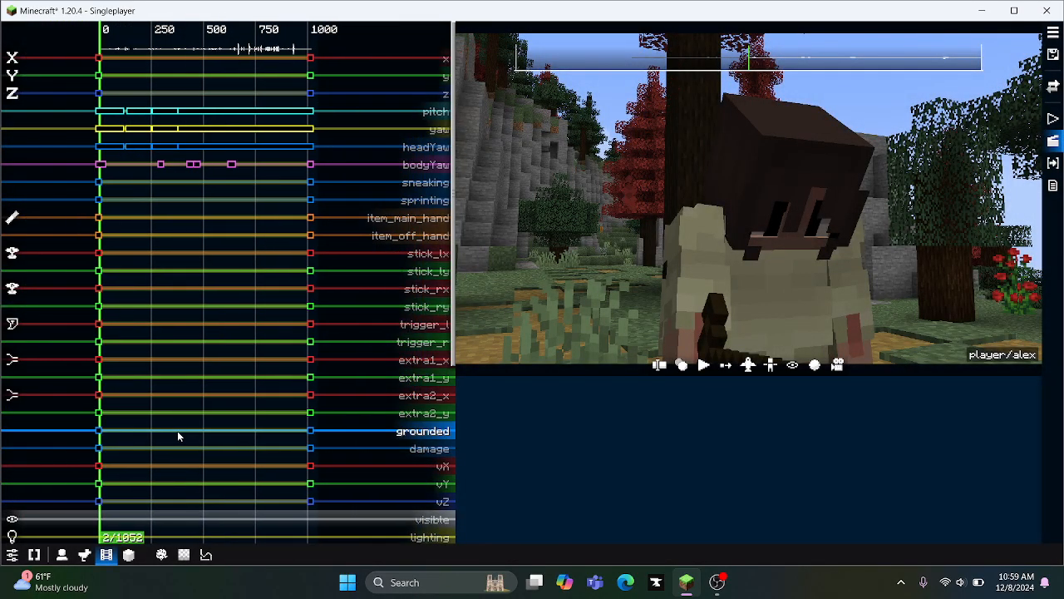
{"action": "left_click", "coordinate": [1054, 119]}
{"action": "scroll", "coordinate": [99, 408], "scroll_direction": "down", "scroll_amount": 4}
{"action": "left_click_drag", "start_coordinate": [78, 414], "coordinate": [230, 397]}
{"action": "left_click", "coordinate": [704, 366]}
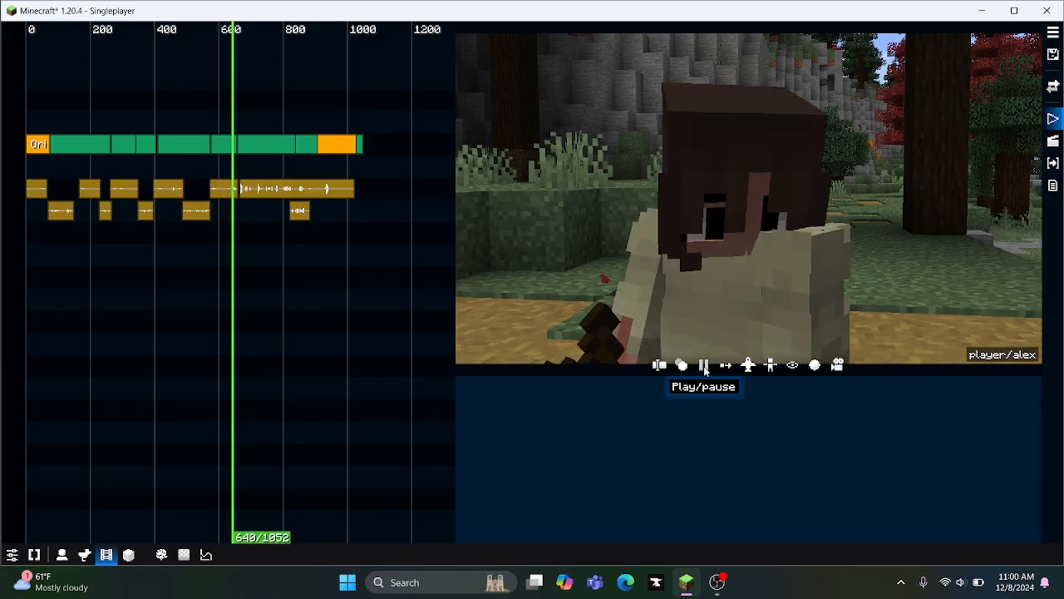
{"action": "left_click", "coordinate": [704, 366]}
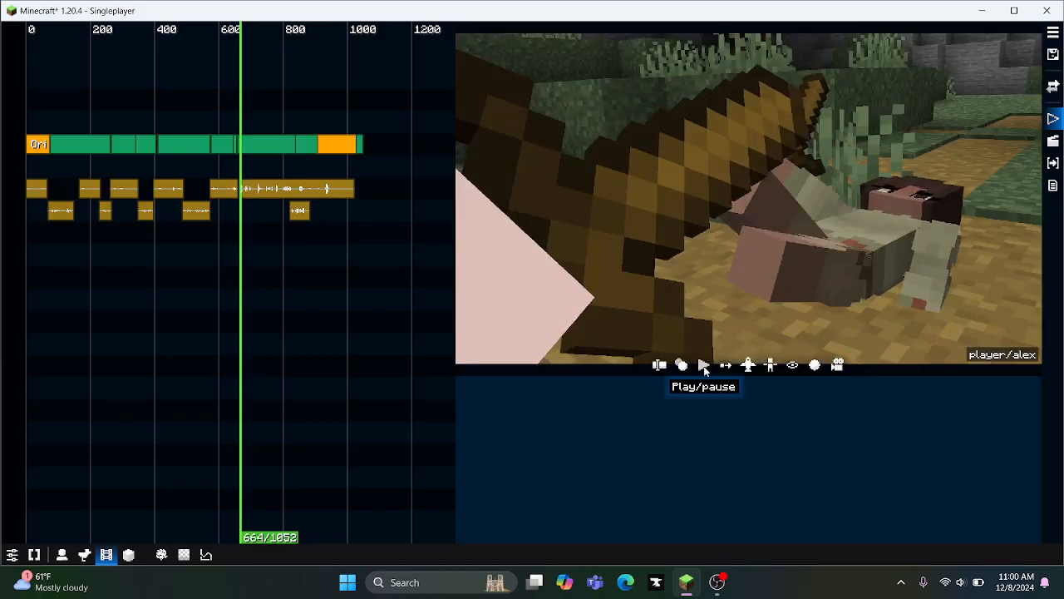
{"action": "left_click", "coordinate": [703, 366]}
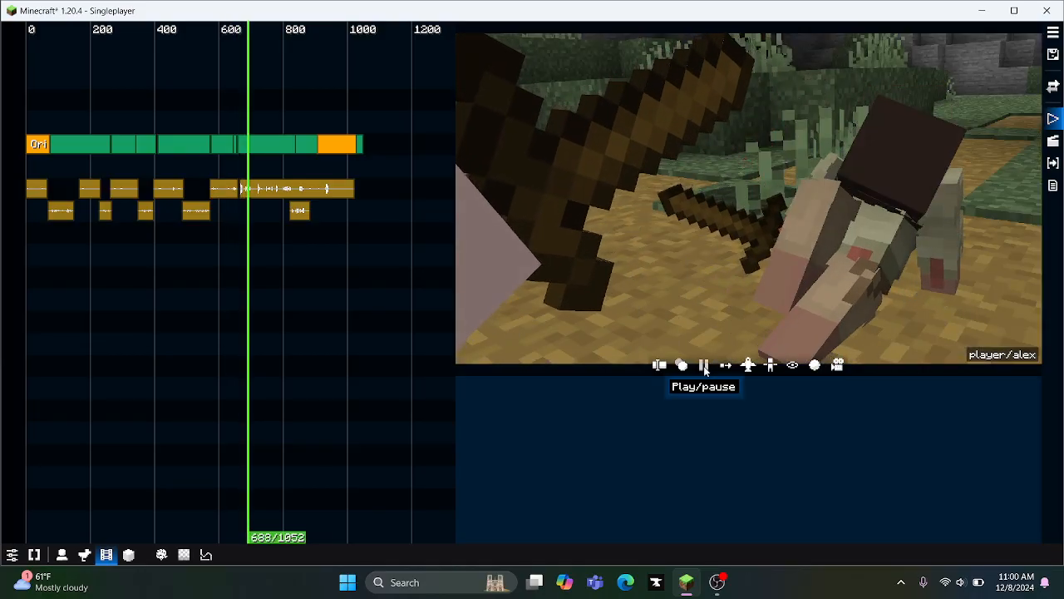
{"action": "left_click", "coordinate": [704, 366]}
{"action": "left_click", "coordinate": [703, 366]}
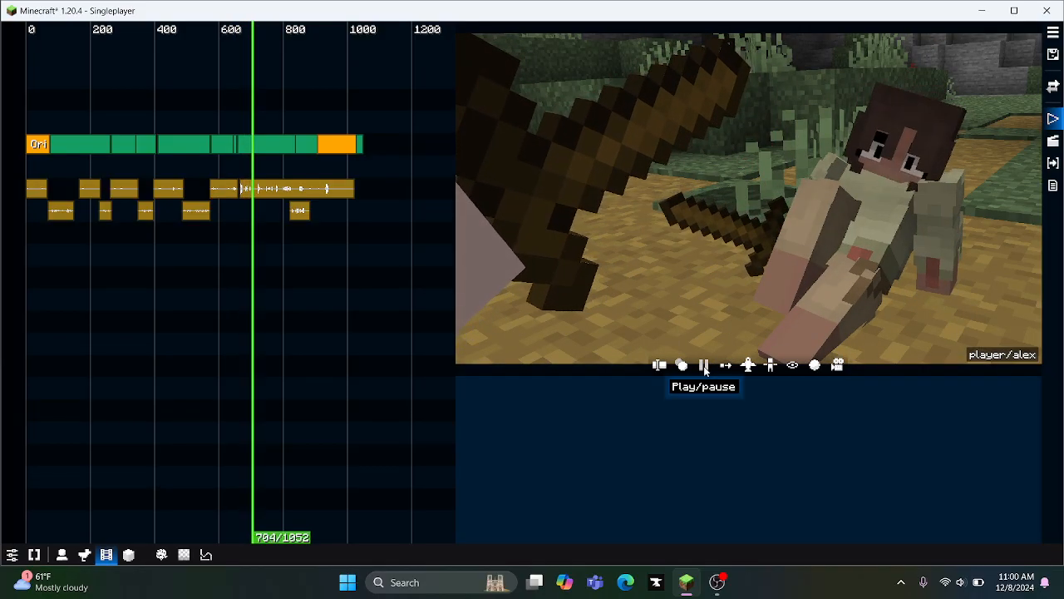
{"action": "left_click", "coordinate": [703, 366]}
Step: Replay the fall from tick 645 and return the playhead to tick 621
{"action": "left_click_drag", "start_coordinate": [184, 287], "coordinate": [234, 308]}
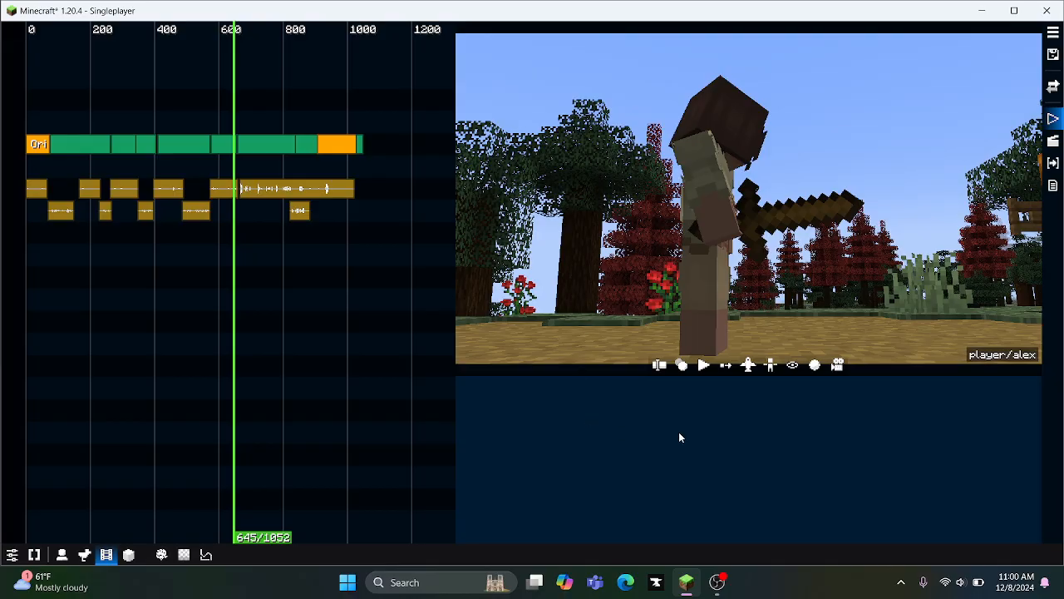
{"action": "left_click", "coordinate": [704, 366]}
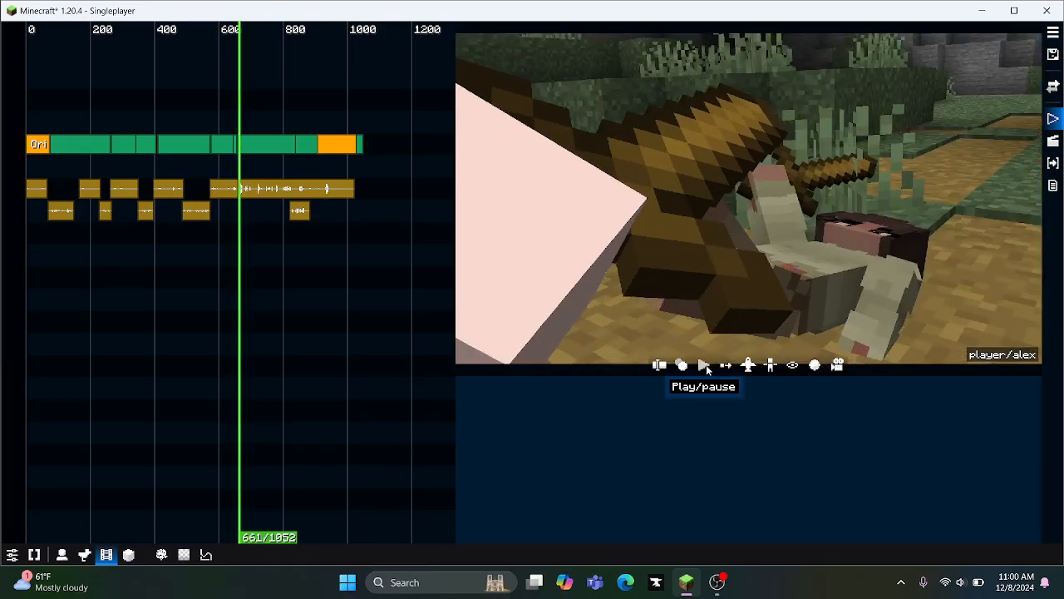
{"action": "left_click_drag", "start_coordinate": [252, 293], "coordinate": [226, 294]}
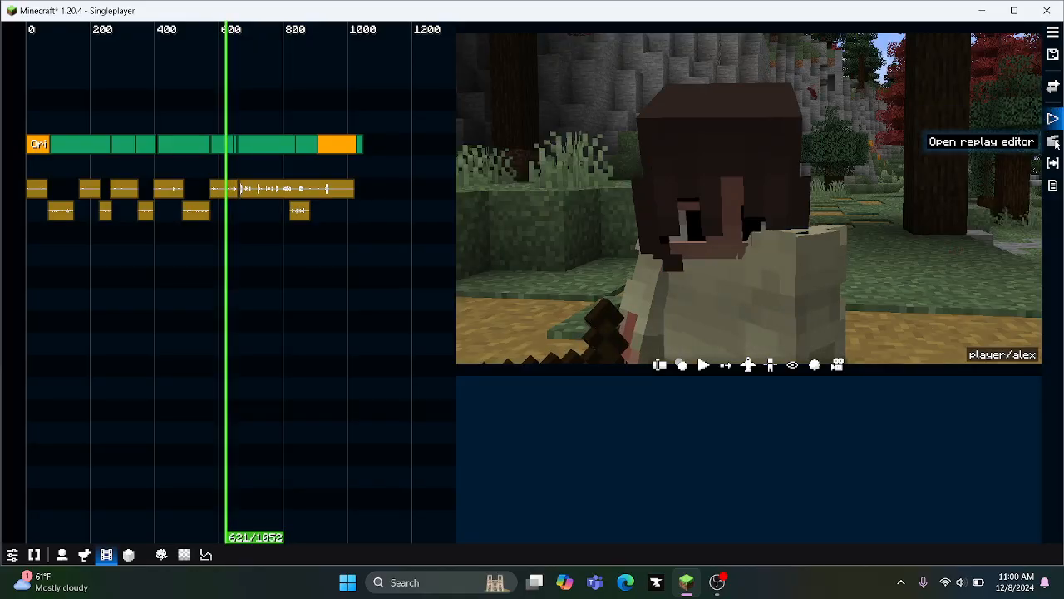
Step: In the replay editor, select the last keyframe on the 0/pose track and list its saved pose presets
{"action": "left_click", "coordinate": [1054, 143]}
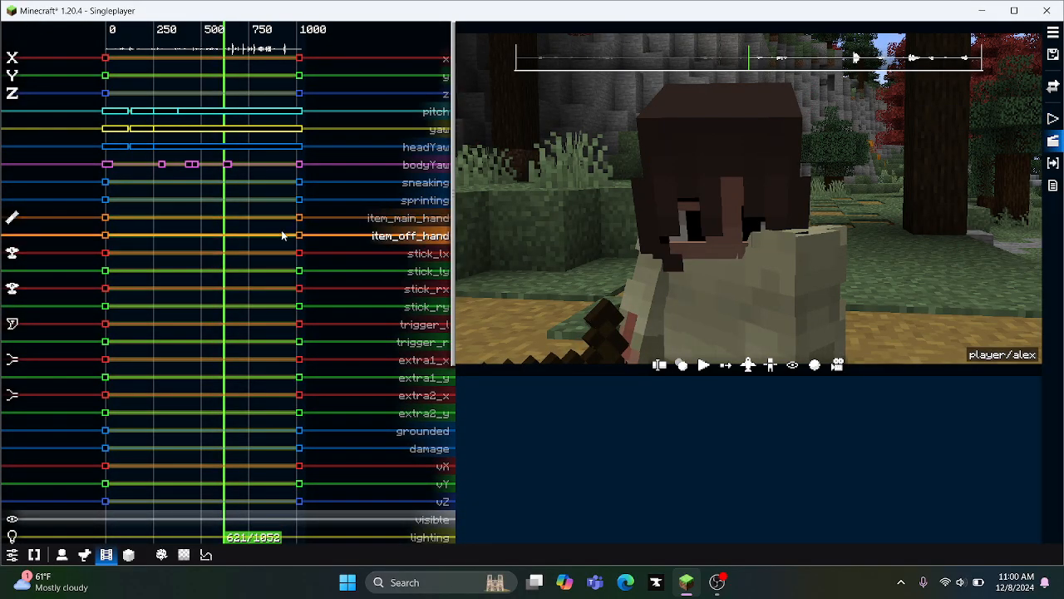
{"action": "key", "text": "ctrl+s"}
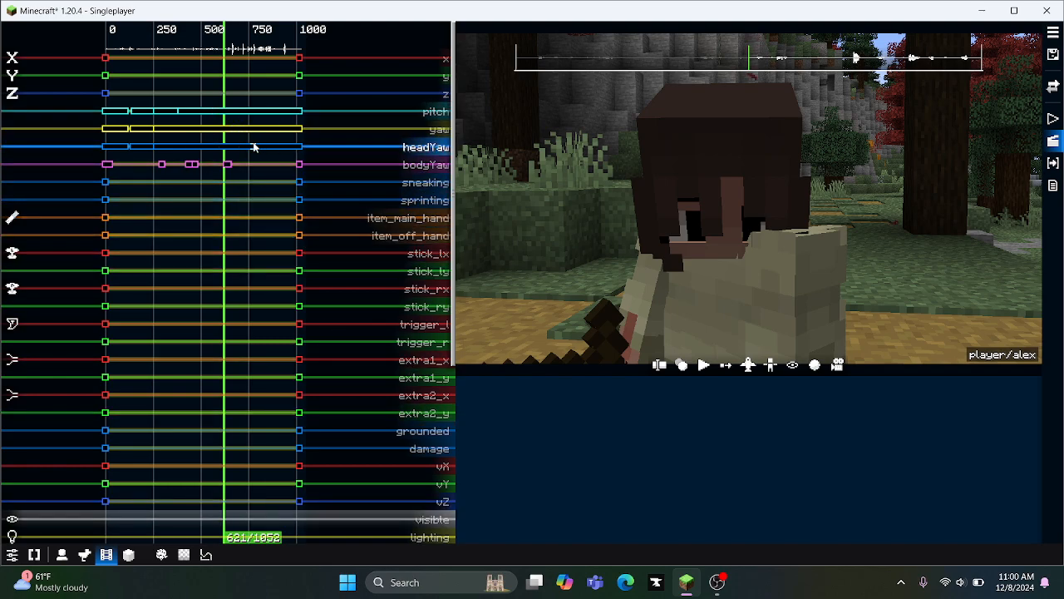
{"action": "scroll", "coordinate": [257, 285], "scroll_direction": "down", "scroll_amount": 1}
{"action": "scroll", "coordinate": [266, 333], "scroll_direction": "down", "scroll_amount": 5}
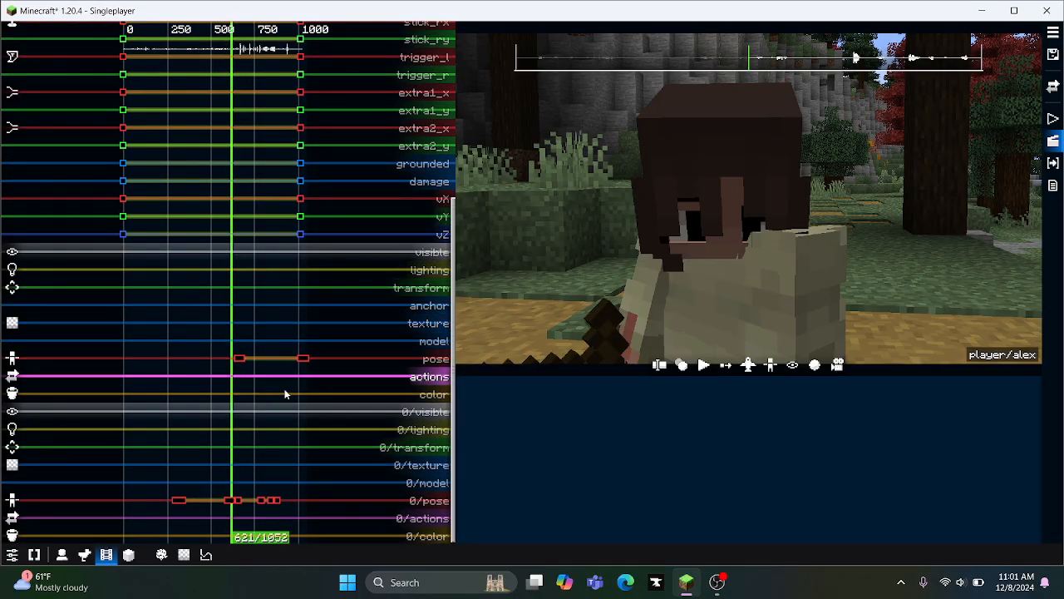
{"action": "scroll", "coordinate": [275, 391], "scroll_direction": "up", "scroll_amount": 4}
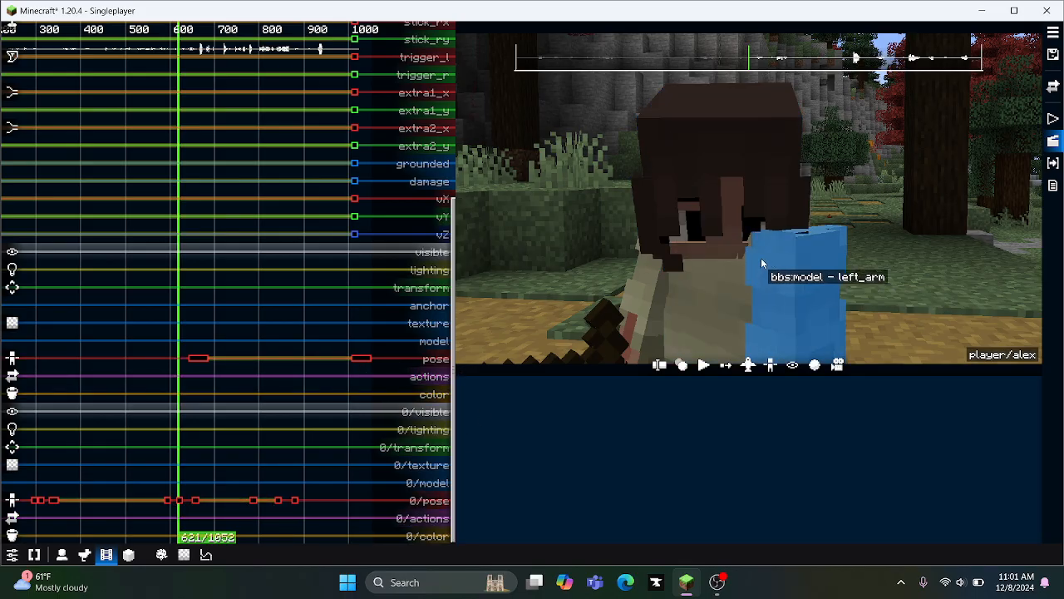
{"action": "left_click", "coordinate": [295, 499]}
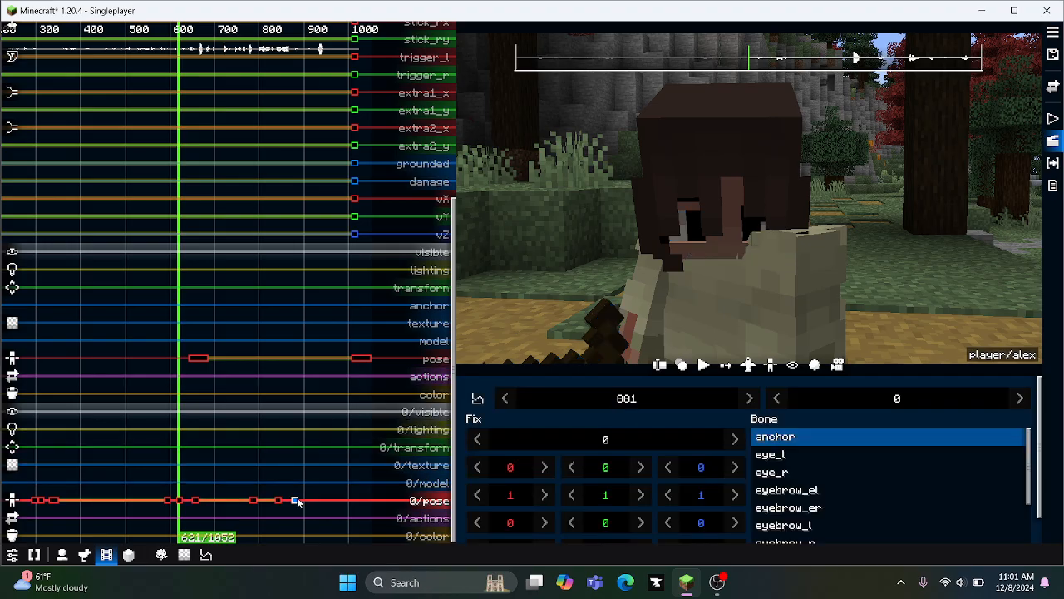
{"action": "right_click", "coordinate": [856, 476]}
{"action": "scroll", "coordinate": [238, 435], "scroll_direction": "down", "scroll_amount": 6}
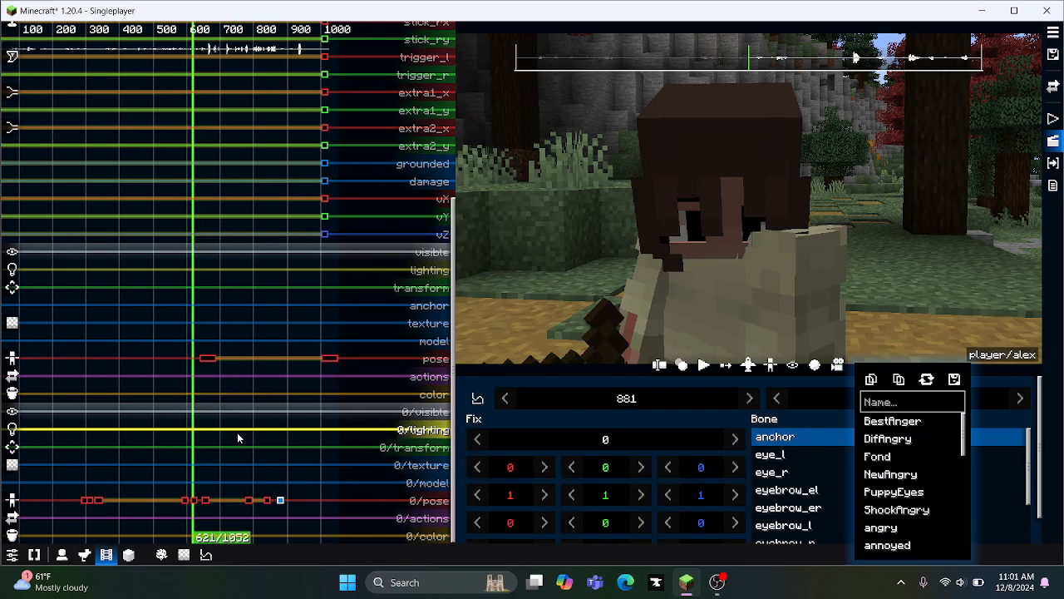
Step: Deselect the keyframe and scrub the replay timeline to tick 651, at the start of the pose keyframes
{"action": "left_click", "coordinate": [233, 435]}
{"action": "left_click", "coordinate": [250, 405]}
{"action": "left_click", "coordinate": [245, 405]}
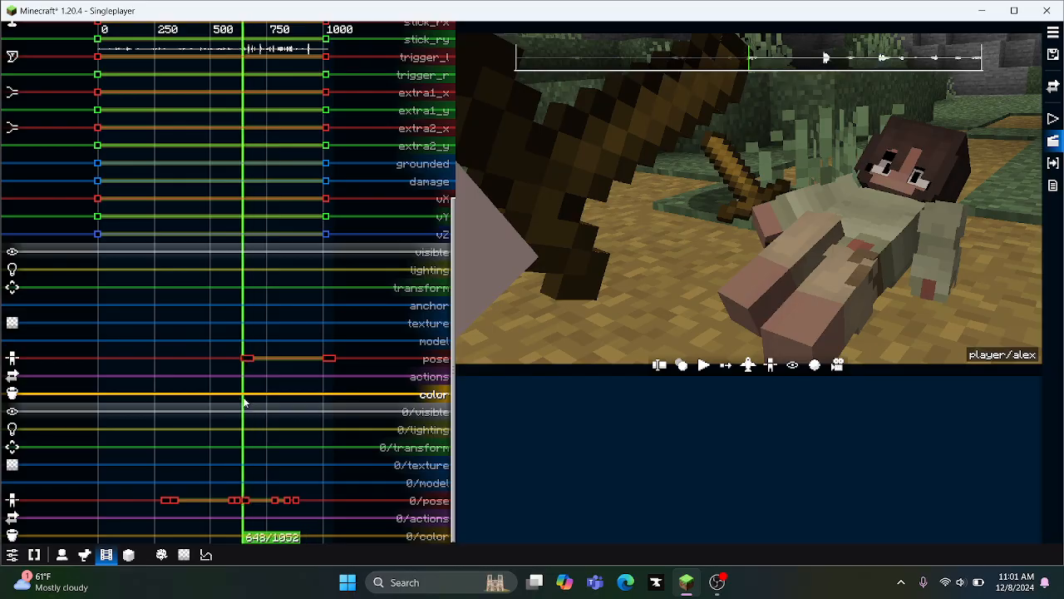
{"action": "scroll", "coordinate": [245, 408], "scroll_direction": "up", "scroll_amount": 5}
{"action": "scroll", "coordinate": [247, 426], "scroll_direction": "up", "scroll_amount": 10}
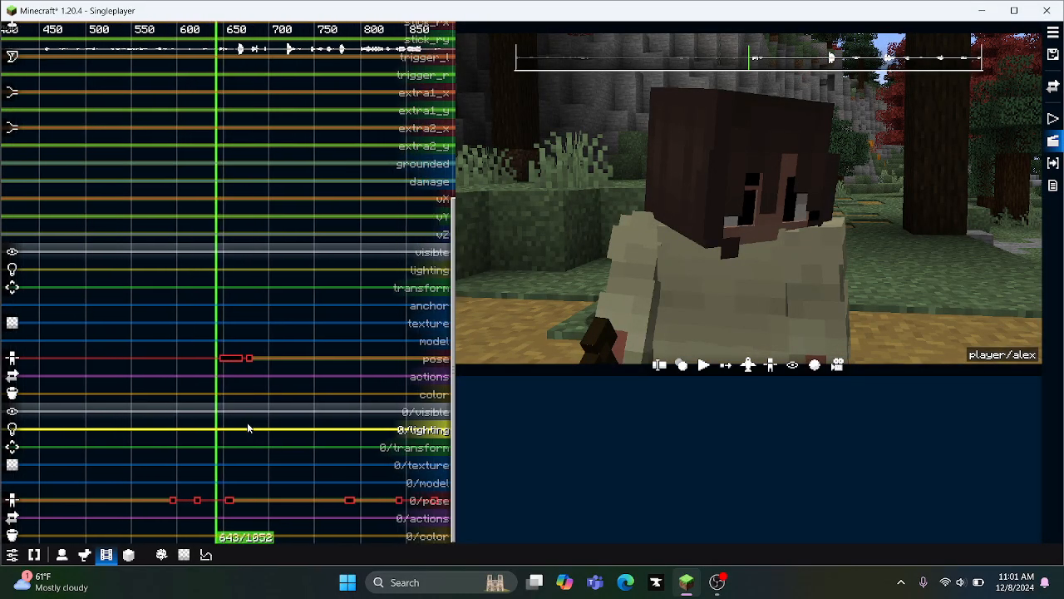
{"action": "scroll", "coordinate": [228, 447], "scroll_direction": "up", "scroll_amount": 2}
{"action": "middle_click_drag", "start_coordinate": [168, 432], "coordinate": [325, 436]}
{"action": "left_click_drag", "start_coordinate": [208, 408], "coordinate": [221, 405]}
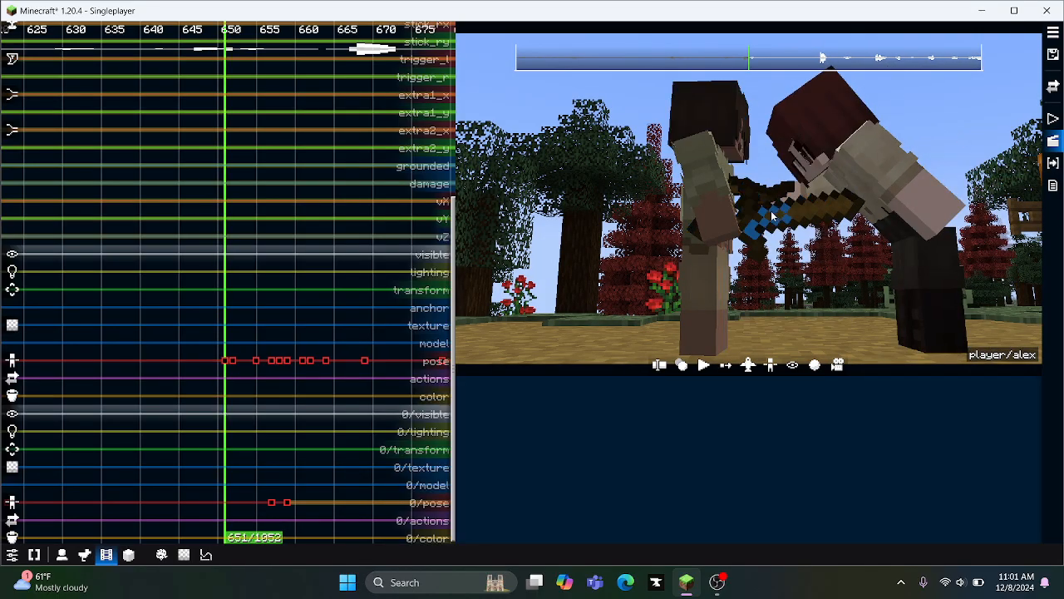
{"action": "mouse_move", "coordinate": [231, 384]}
{"action": "left_mouse_down"}
{"action": "mouse_move", "coordinate": [388, 364]}
{"action": "mouse_move", "coordinate": [228, 372]}
{"action": "left_mouse_up"}
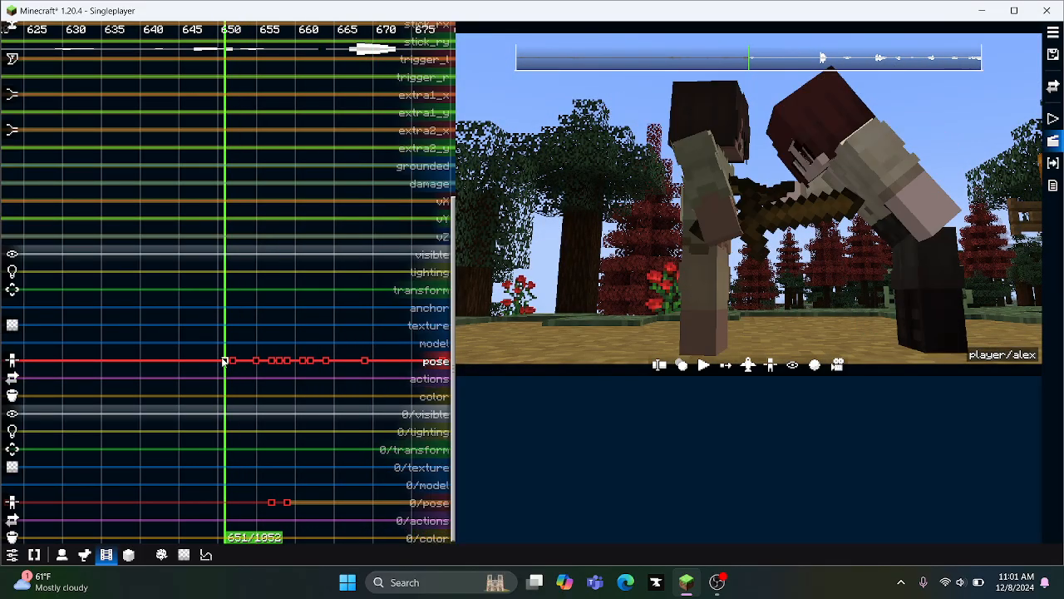
Step: Examine the anchor bone's transformation and its options in the pose keyframe at tick 651, and clear the keyframe selection
{"action": "left_click", "coordinate": [224, 361]}
{"action": "scroll", "coordinate": [622, 462], "scroll_direction": "down", "scroll_amount": 1}
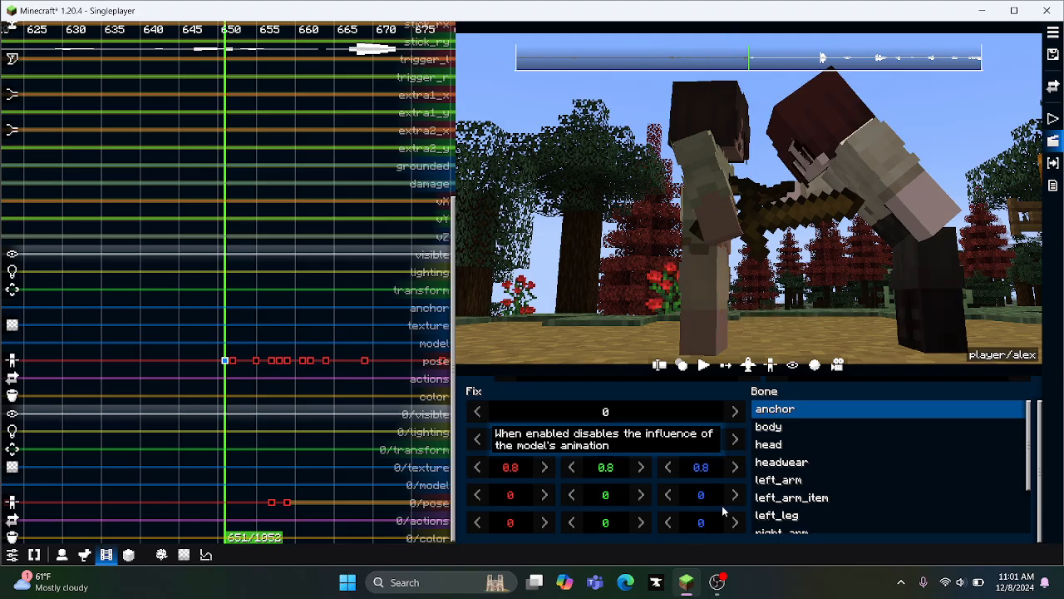
{"action": "right_click", "coordinate": [630, 475]}
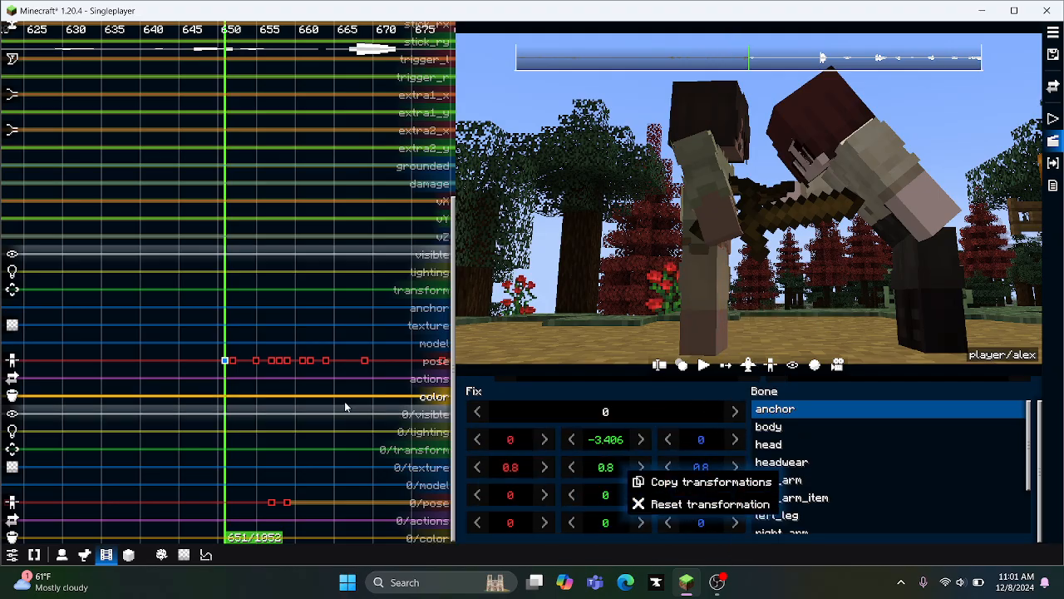
{"action": "left_click", "coordinate": [237, 358]}
{"action": "left_click", "coordinate": [232, 359]}
{"action": "left_click", "coordinate": [227, 394]}
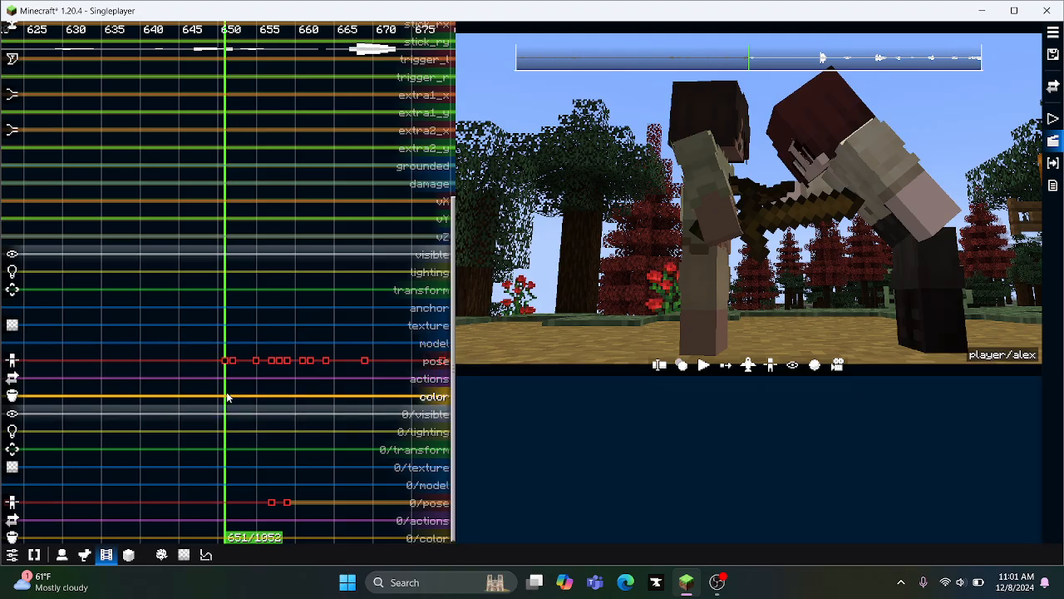
Step: Select the pose keyframe at tick 652 in the current film, and open the Teaching film
{"action": "left_click_drag", "start_coordinate": [227, 397], "coordinate": [234, 396]}
{"action": "left_click", "coordinate": [232, 360]}
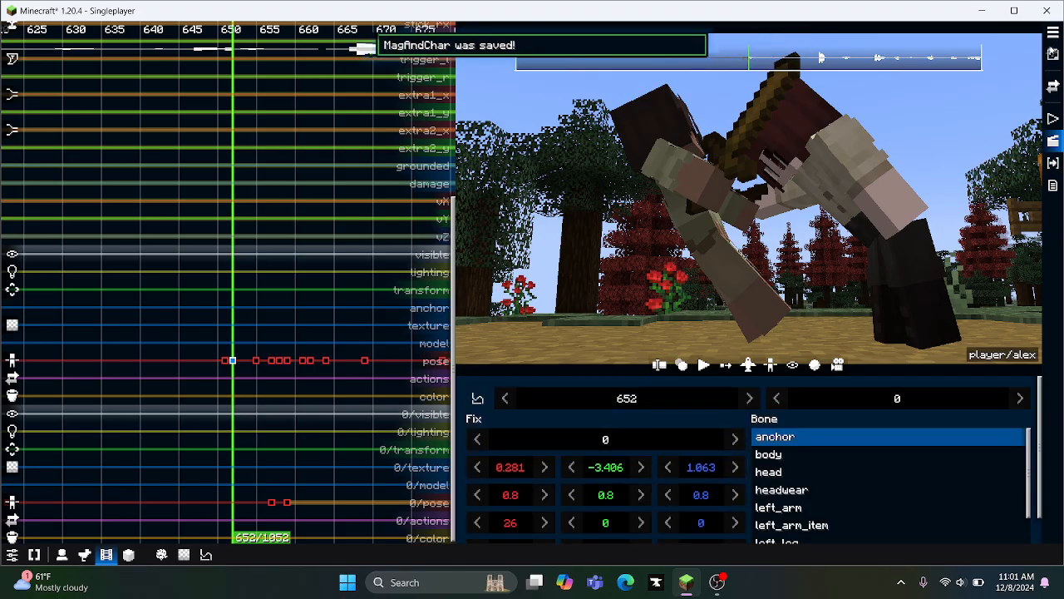
{"action": "left_click", "coordinate": [1053, 141]}
{"action": "left_click", "coordinate": [517, 158]}
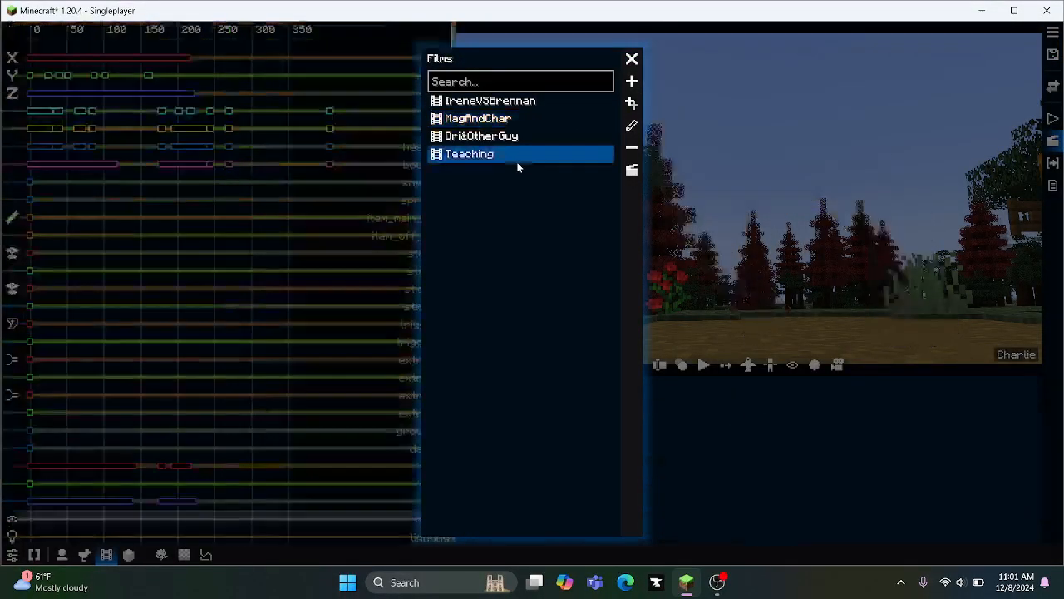
Step: Leave the film editor and record a new take of the replay in the world, about 150 ticks long
{"action": "key", "text": "Escape"}
{"action": "key", "text": "Escape"}
{"action": "key", "text": "w"}
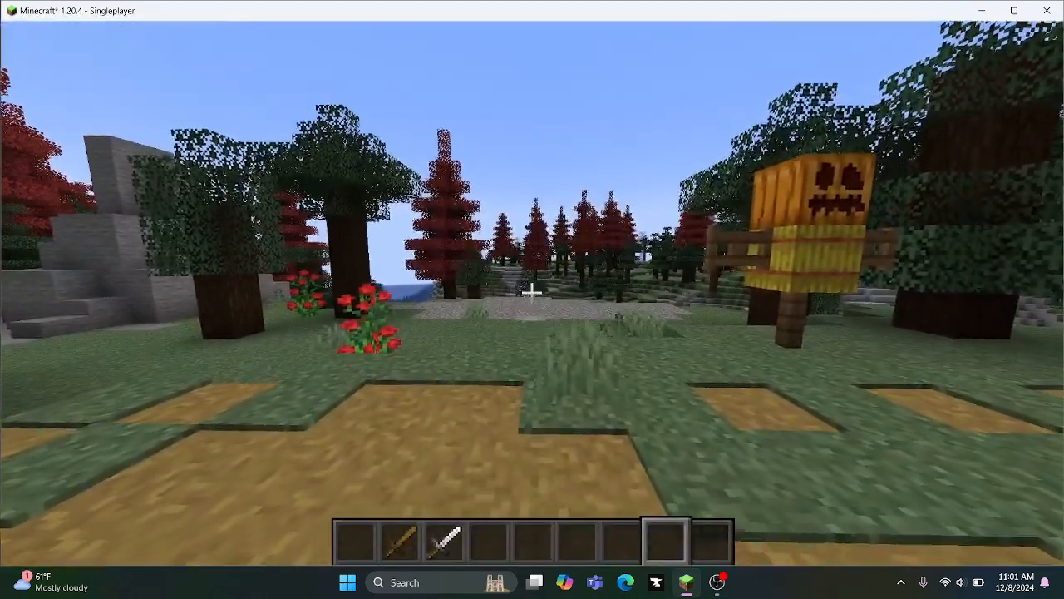
{"action": "key", "text": "alt"}
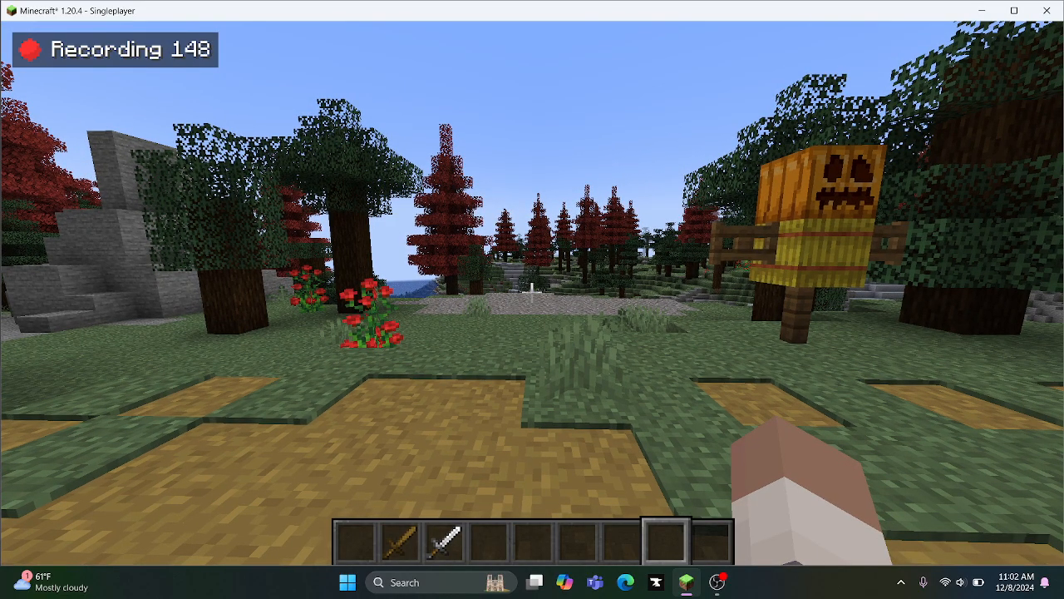
{"action": "key", "text": "Escape"}
Step: Remove CLIP2 and CLIP3 from the Teaching film's camera timeline
{"action": "left_click", "coordinate": [1053, 119]}
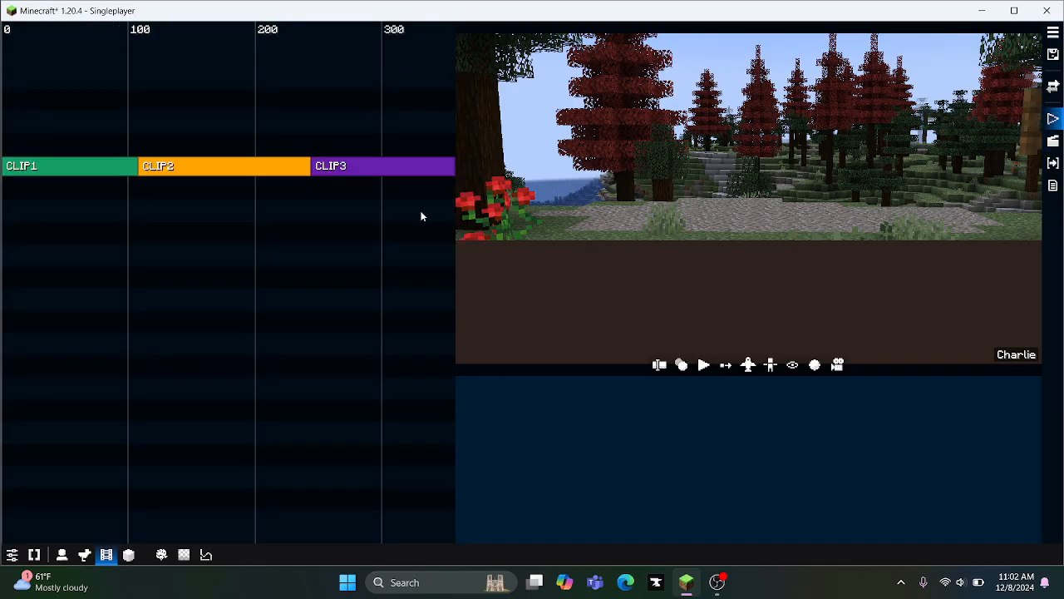
{"action": "right_click", "coordinate": [279, 180]}
{"action": "left_click", "coordinate": [291, 334]}
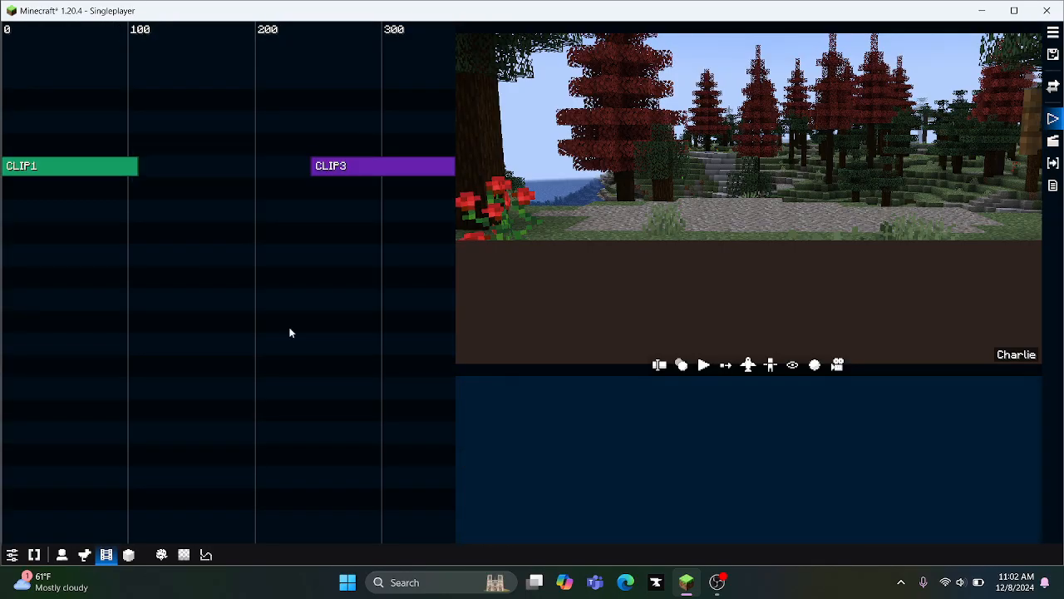
{"action": "right_click", "coordinate": [370, 165]}
{"action": "left_click", "coordinate": [332, 165]}
{"action": "right_click", "coordinate": [333, 166]}
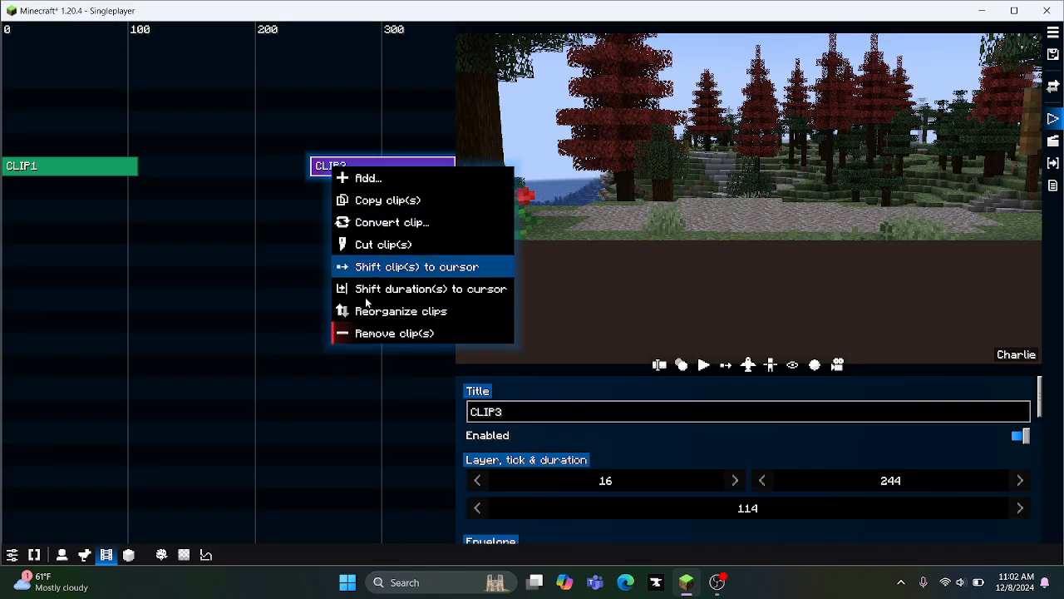
{"action": "left_click", "coordinate": [366, 333]}
{"action": "scroll", "coordinate": [287, 329], "scroll_direction": "down", "scroll_amount": 2}
Step: Reposition CLIP1's camera in flight mode so it frames the character's upper body from the front
{"action": "left_click", "coordinate": [152, 166]}
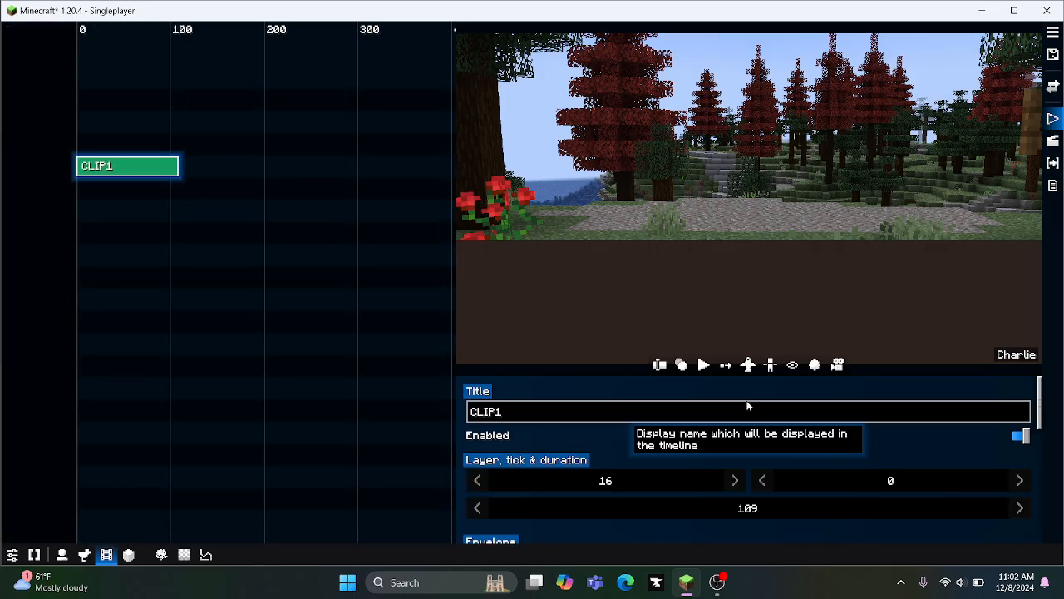
{"action": "left_click", "coordinate": [748, 365]}
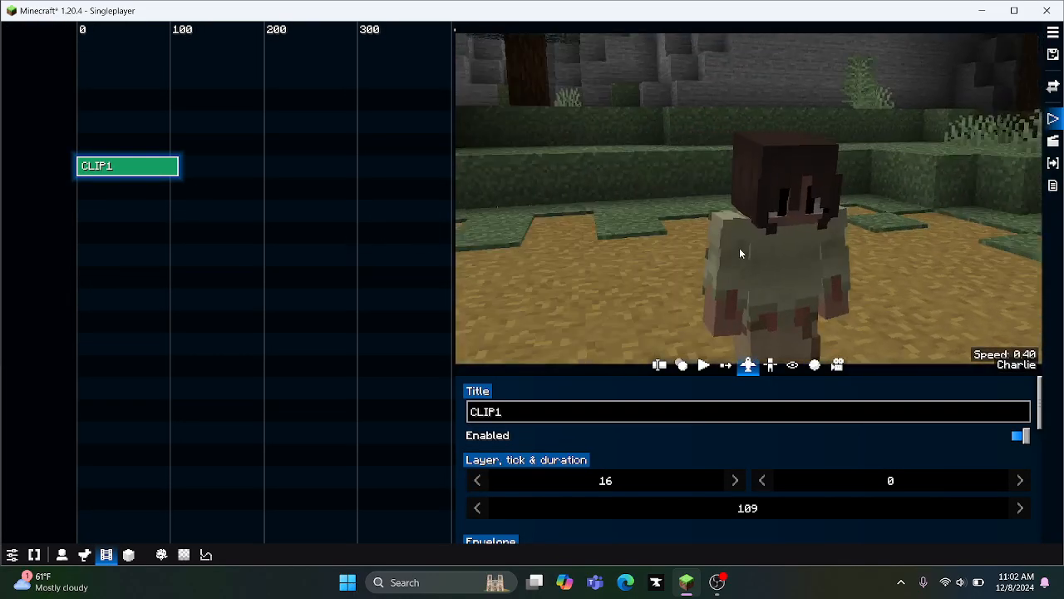
{"action": "key", "text": "d"}
{"action": "left_click_drag", "start_coordinate": [637, 232], "coordinate": [896, 183]}
{"action": "key", "text": "space"}
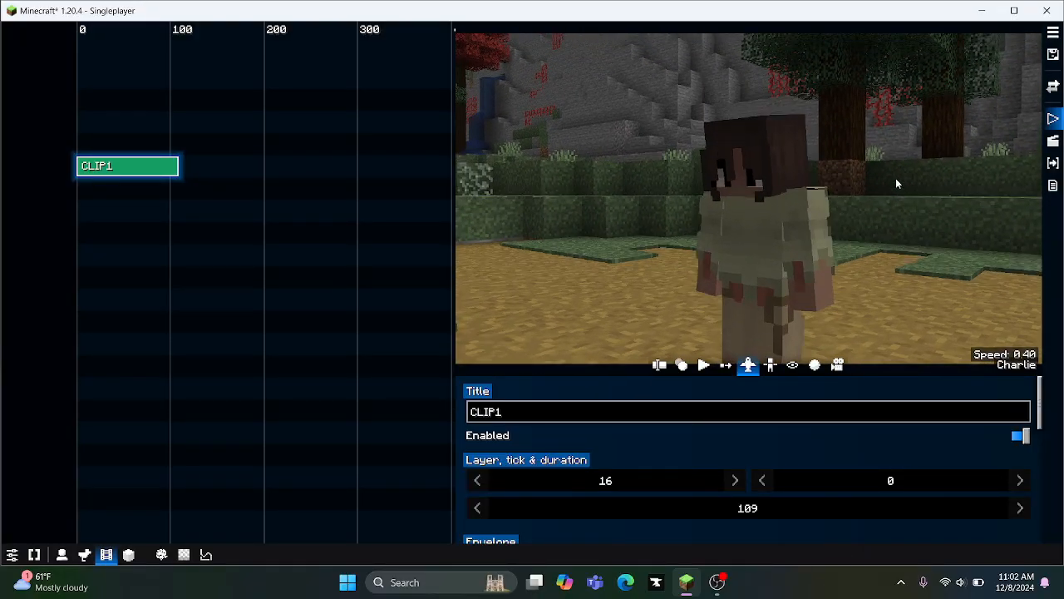
{"action": "left_click", "coordinate": [749, 370]}
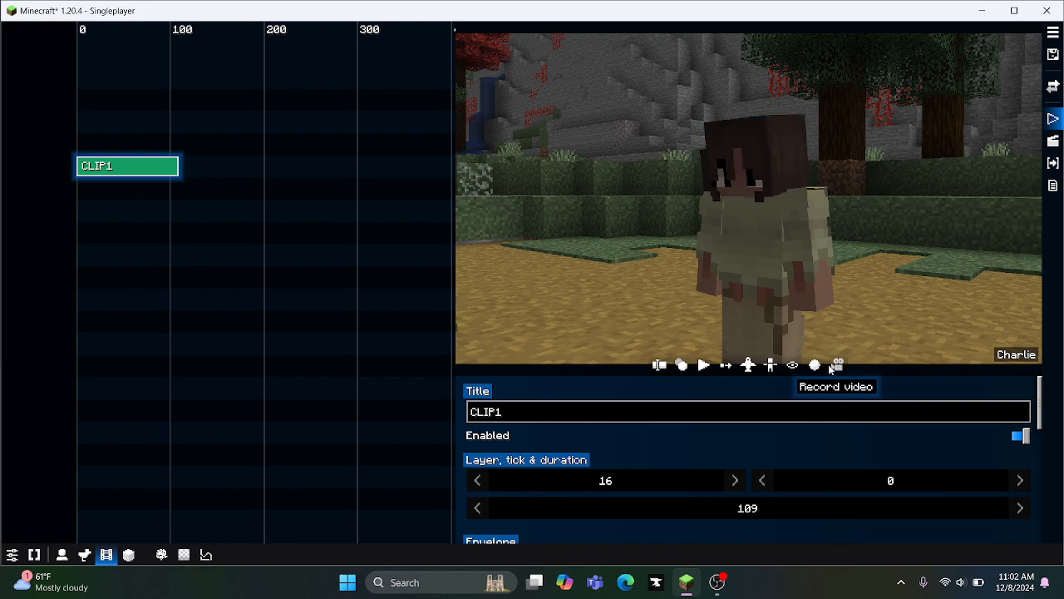
Step: In the replay editor, add a keyframe at tick 0 on the pose track
{"action": "left_click", "coordinate": [1052, 141]}
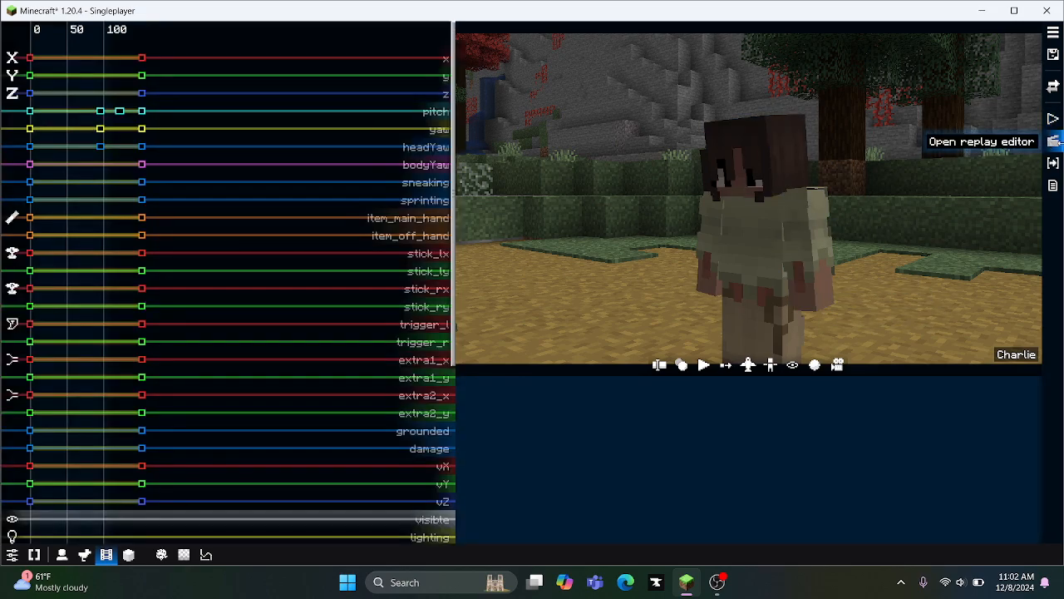
{"action": "scroll", "coordinate": [213, 268], "scroll_direction": "down", "scroll_amount": 5}
{"action": "scroll", "coordinate": [250, 208], "scroll_direction": "down", "scroll_amount": 3, "text": "shift"}
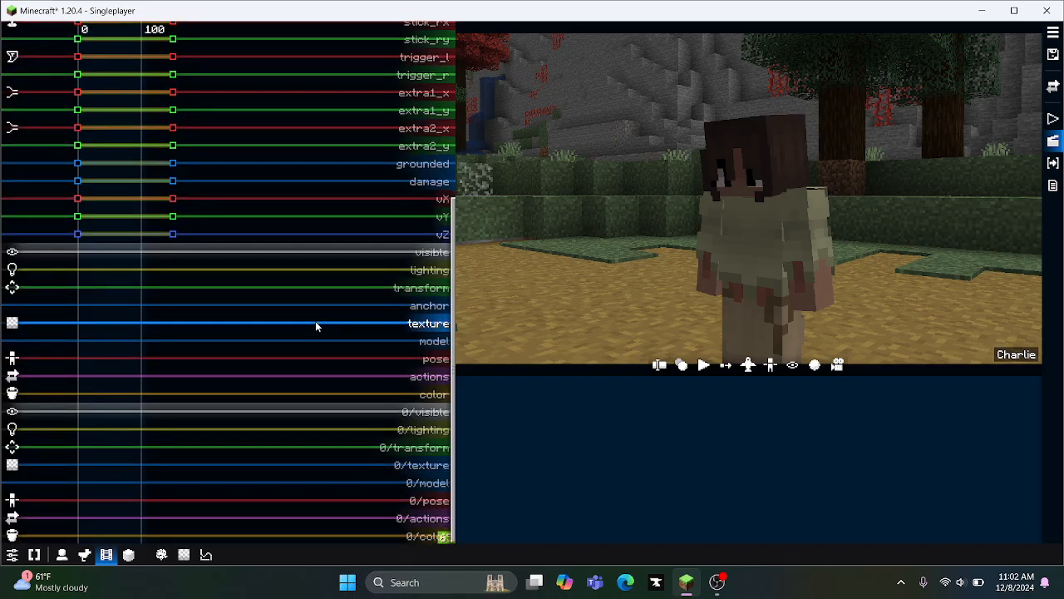
{"action": "scroll", "coordinate": [190, 370], "scroll_direction": "up", "scroll_amount": 3}
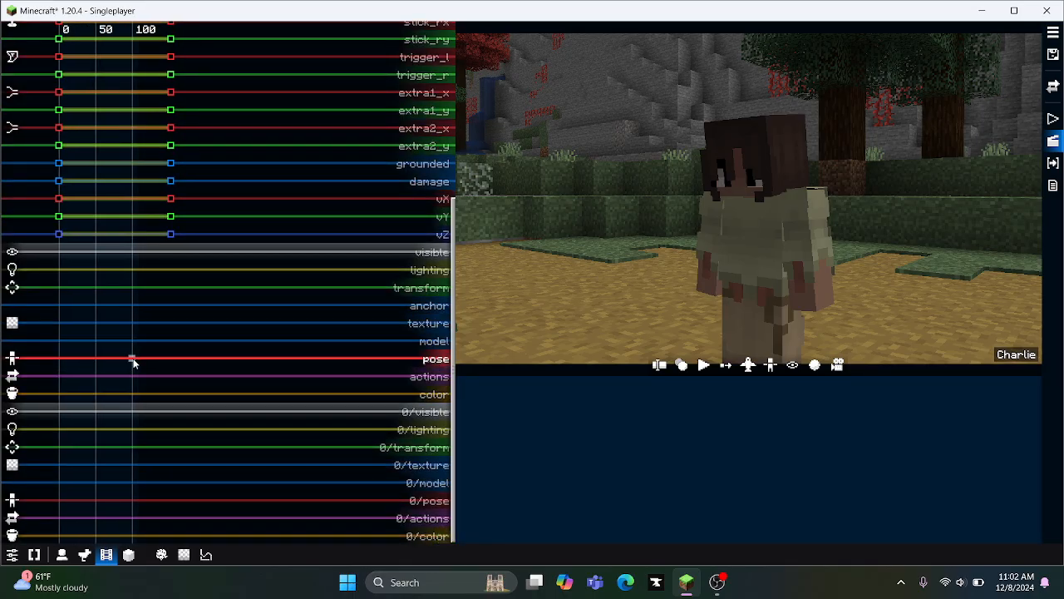
{"action": "left_click_drag", "start_coordinate": [133, 362], "coordinate": [39, 372]}
{"action": "left_click", "coordinate": [59, 359]}
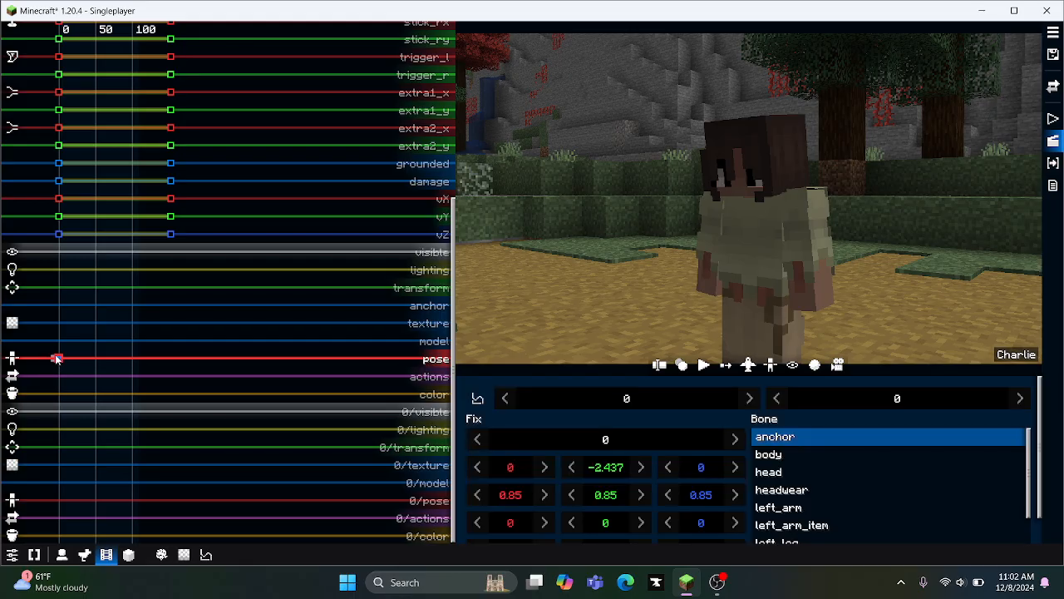
{"action": "scroll", "coordinate": [86, 290], "scroll_direction": "up", "scroll_amount": 1}
{"action": "scroll", "coordinate": [200, 363], "scroll_direction": "up", "scroll_amount": 3}
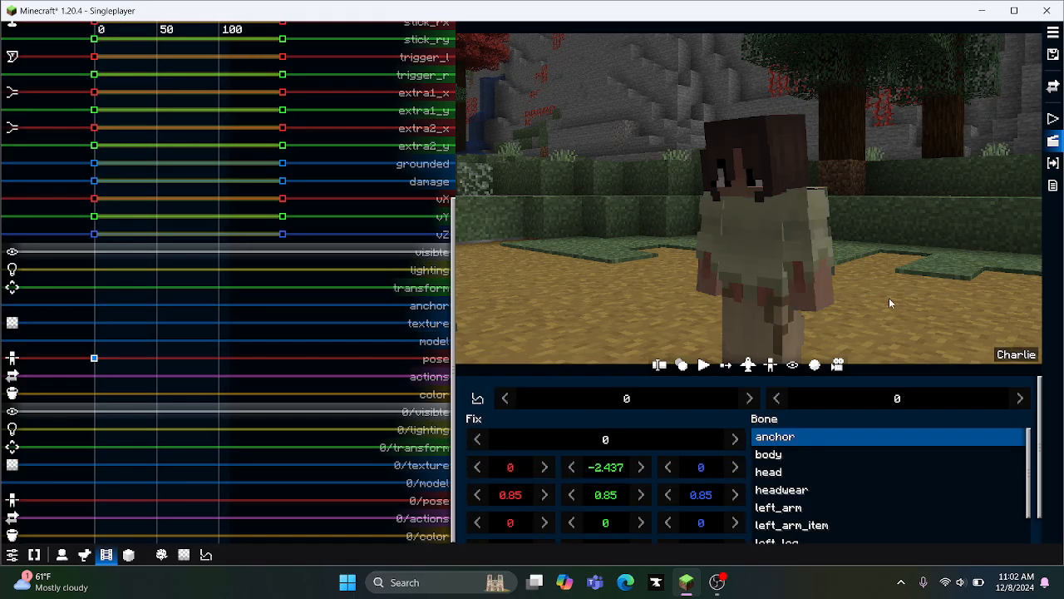
Step: Add a second pose keyframe at tick 50 and clear the keyframe selection
{"action": "left_click", "coordinate": [158, 359]}
{"action": "scroll", "coordinate": [223, 397], "scroll_direction": "up", "scroll_amount": 3}
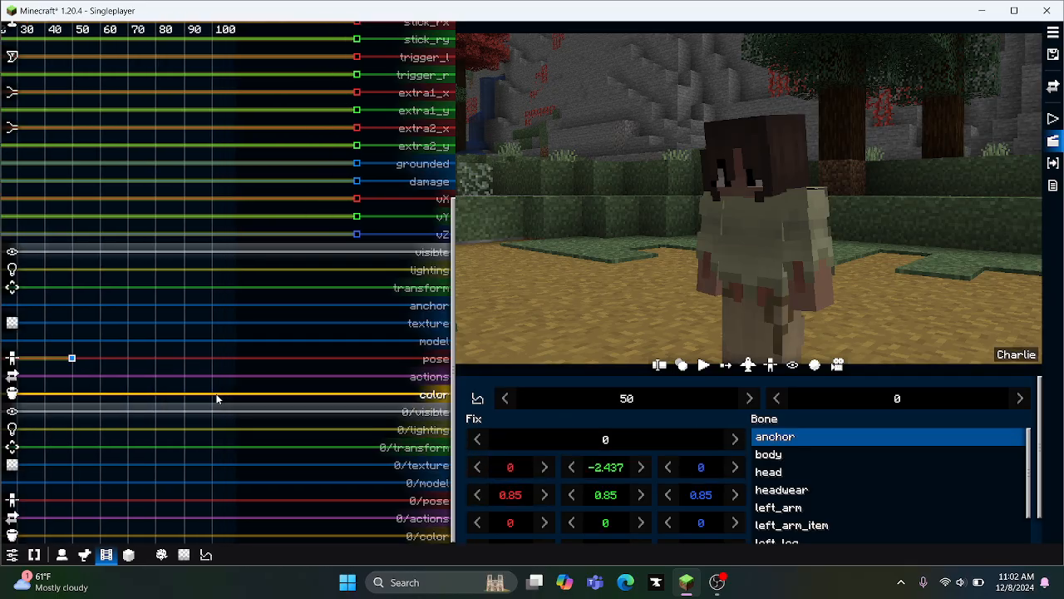
{"action": "scroll", "coordinate": [241, 389], "scroll_direction": "down", "scroll_amount": 2}
{"action": "left_click", "coordinate": [212, 380]}
{"action": "scroll", "coordinate": [213, 379], "scroll_direction": "down", "scroll_amount": 3}
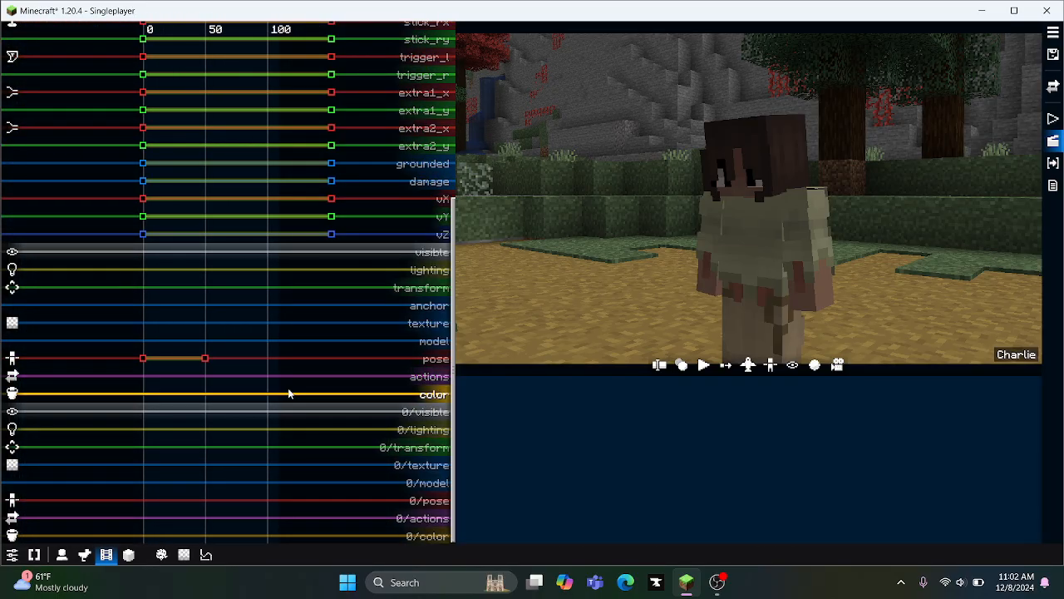
Step: Preview the start of the replay from tick 0 and pause it at tick 12
{"action": "left_click", "coordinate": [136, 399]}
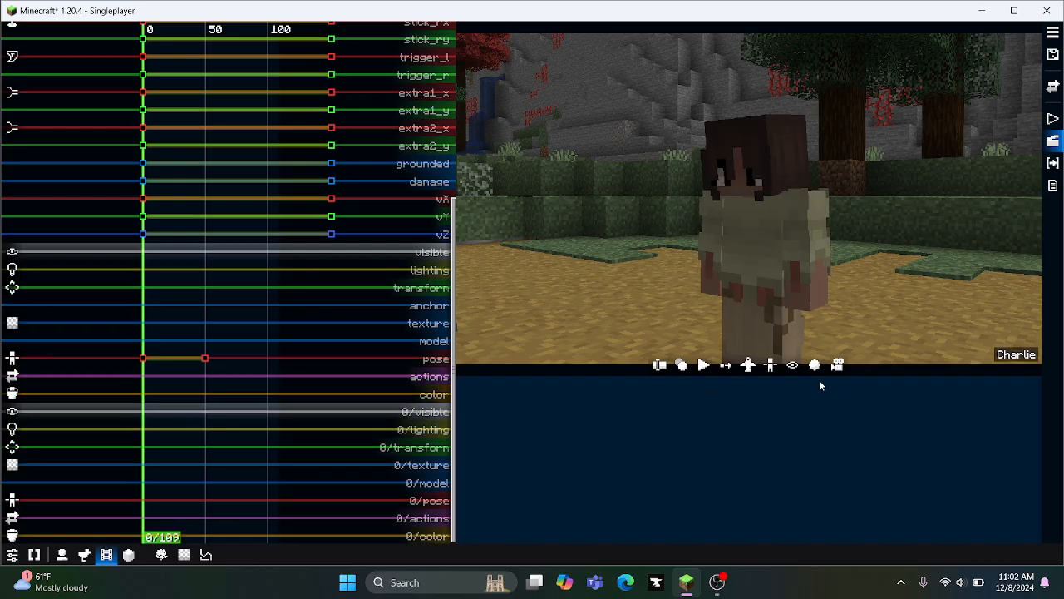
{"action": "left_click", "coordinate": [704, 373]}
{"action": "left_click", "coordinate": [704, 372]}
{"action": "scroll", "coordinate": [274, 386], "scroll_direction": "up", "scroll_amount": 2}
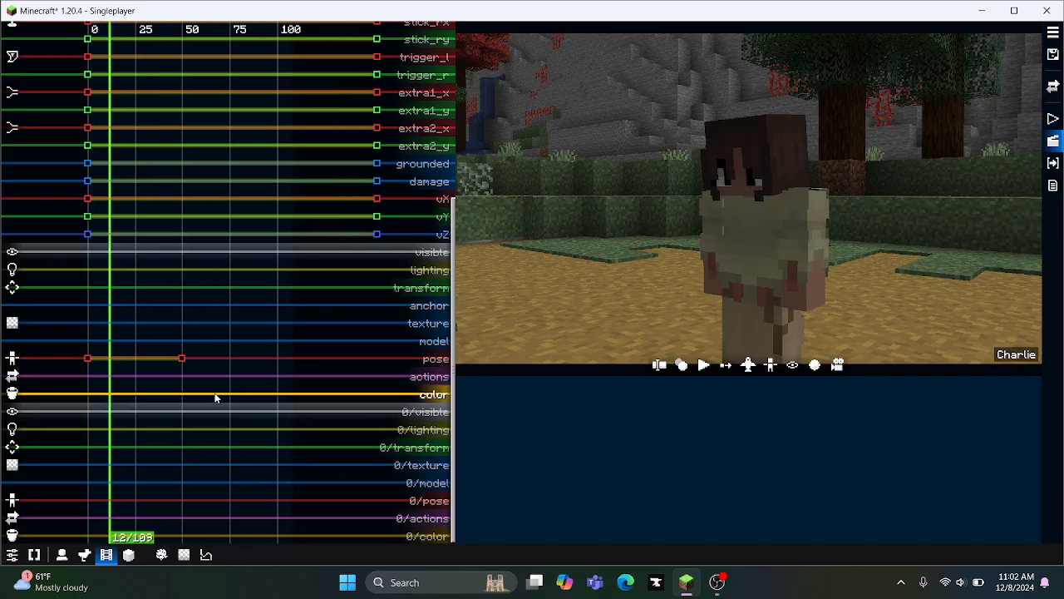
Step: Move the second pose keyframe to tick 6 and preview the replay from tick 0
{"action": "scroll", "coordinate": [264, 391], "scroll_direction": "up", "scroll_amount": 2}
{"action": "left_click_drag", "start_coordinate": [257, 364], "coordinate": [118, 395]}
{"action": "scroll", "coordinate": [199, 398], "scroll_direction": "up", "scroll_amount": 3}
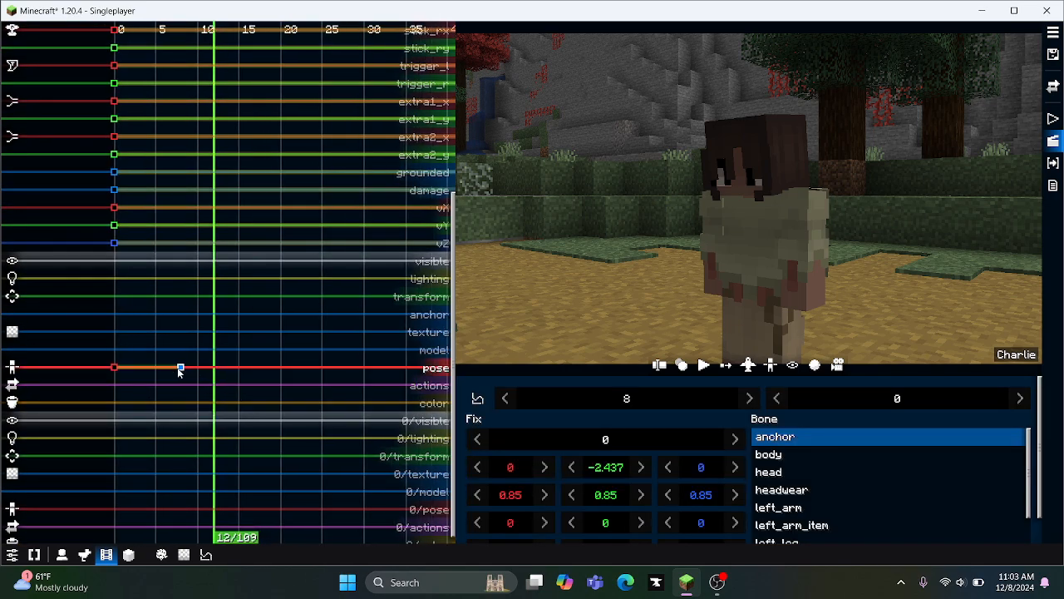
{"action": "left_click_drag", "start_coordinate": [178, 368], "coordinate": [163, 373]}
{"action": "left_click", "coordinate": [103, 410]}
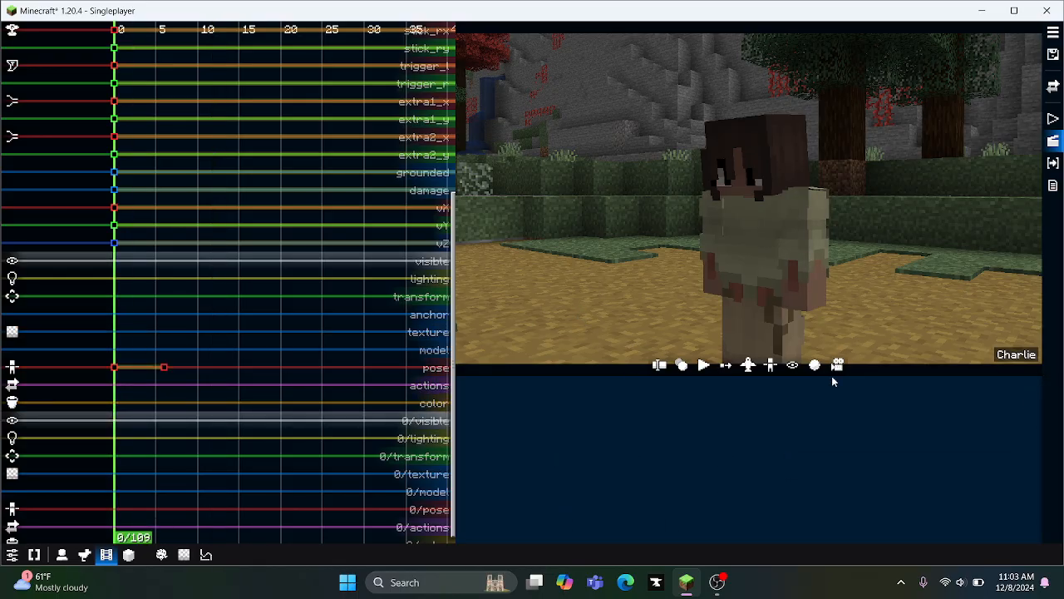
{"action": "left_click", "coordinate": [704, 365]}
{"action": "left_click", "coordinate": [704, 365]}
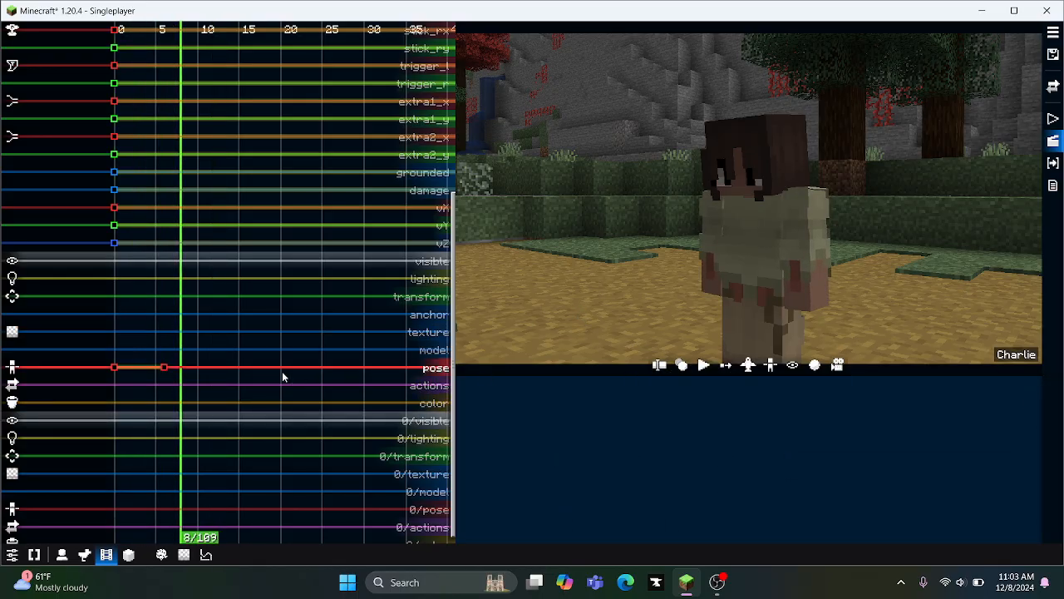
Step: Move the second pose keyframe to tick 2 and preview the shorter transition from tick 0
{"action": "left_click_drag", "start_coordinate": [164, 369], "coordinate": [130, 369]}
{"action": "left_click", "coordinate": [105, 387]}
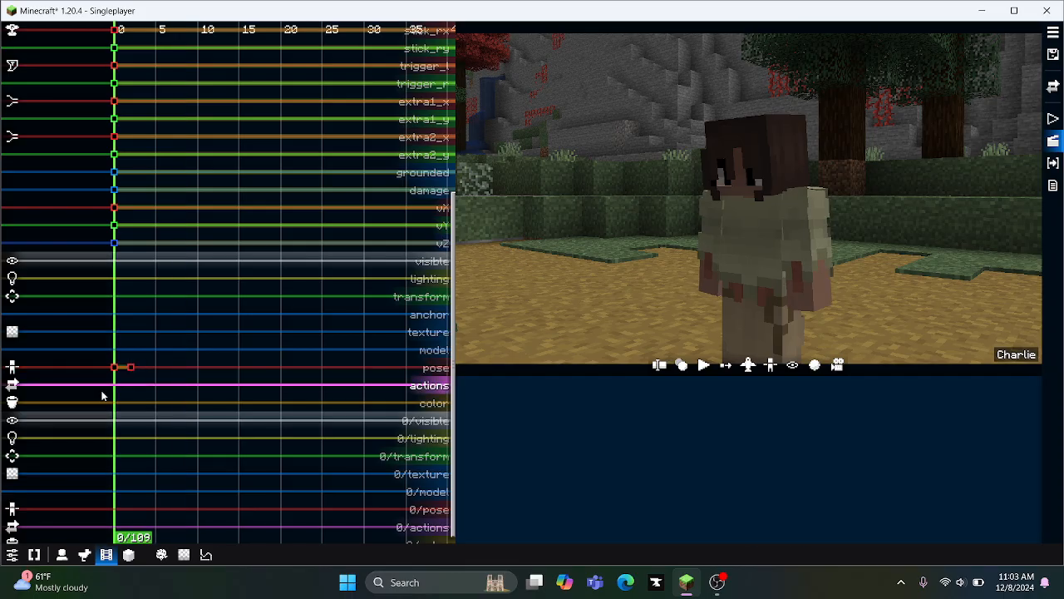
{"action": "left_click", "coordinate": [701, 365]}
{"action": "left_click", "coordinate": [701, 365]}
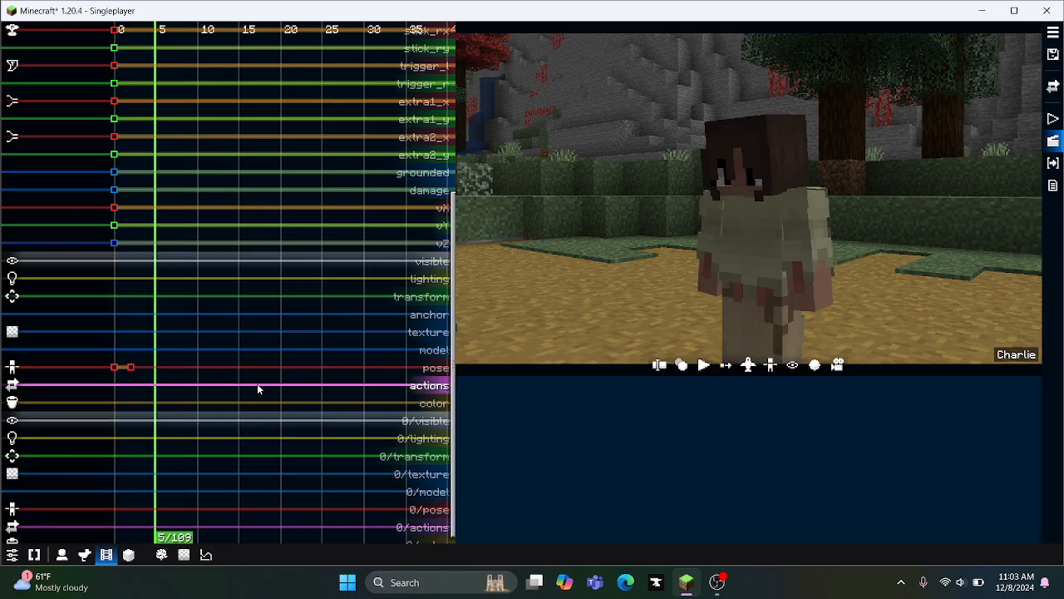
Step: Place the playhead at tick 2 and select the pose keyframe there
{"action": "middle_click_drag", "start_coordinate": [204, 373], "coordinate": [294, 369]}
{"action": "scroll", "coordinate": [287, 371], "scroll_direction": "up", "scroll_amount": 5}
{"action": "scroll", "coordinate": [284, 370], "scroll_direction": "up", "scroll_amount": 1}
{"action": "left_click_drag", "start_coordinate": [170, 433], "coordinate": [148, 398]}
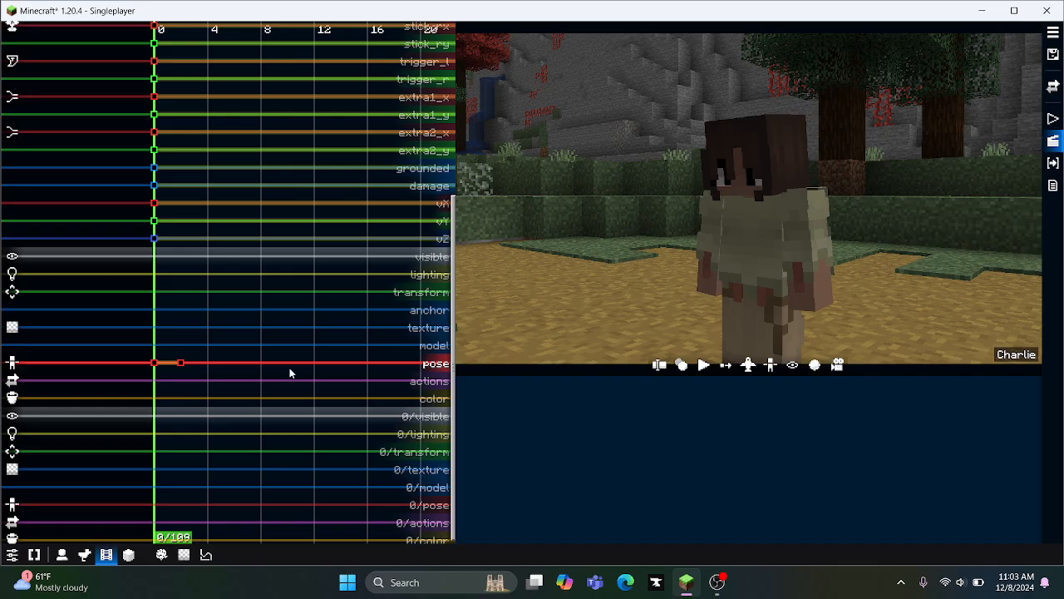
{"action": "left_click_drag", "start_coordinate": [165, 391], "coordinate": [183, 363]}
{"action": "left_click", "coordinate": [181, 363]}
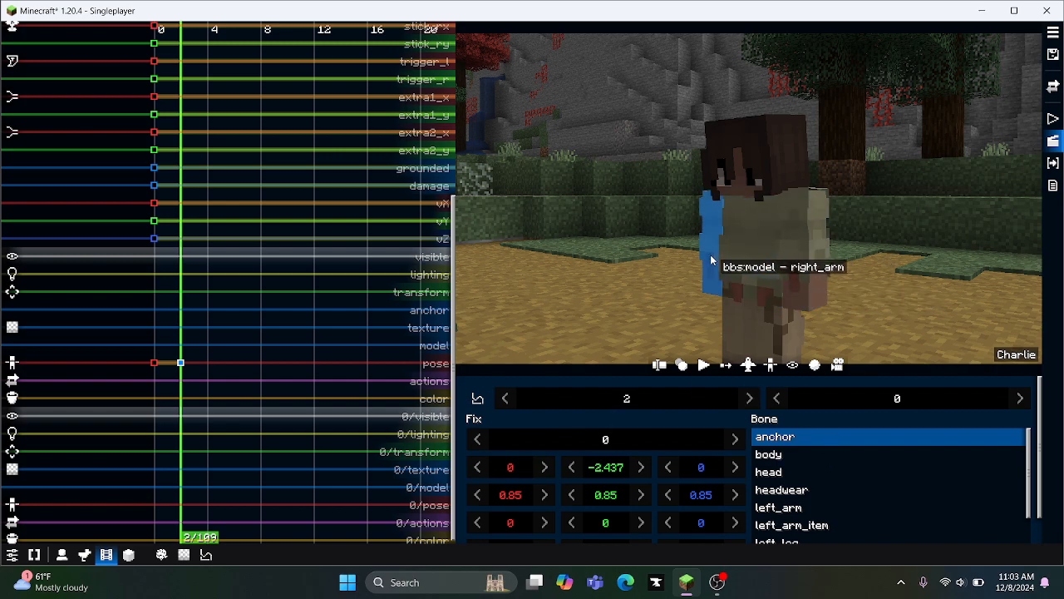
Step: Examine how the model's bones are chosen for posing, trying the arms, arm items, headwear and left leg from the model and the bone list
{"action": "left_click", "coordinate": [720, 304]}
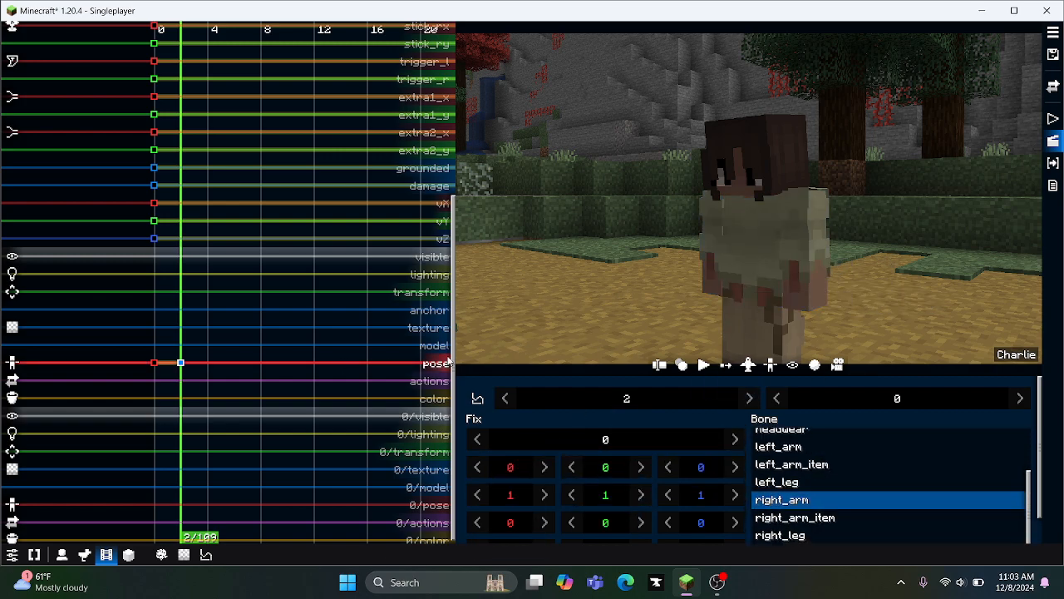
{"action": "scroll", "coordinate": [824, 483], "scroll_direction": "up", "scroll_amount": 3}
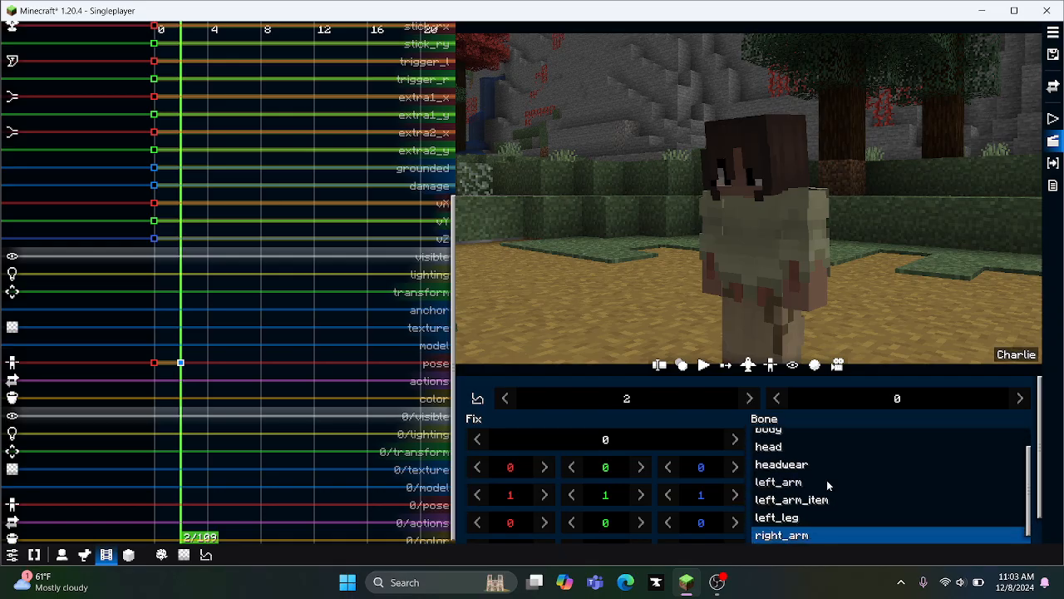
{"action": "scroll", "coordinate": [827, 480], "scroll_direction": "up", "scroll_amount": 2}
{"action": "left_click", "coordinate": [780, 490]}
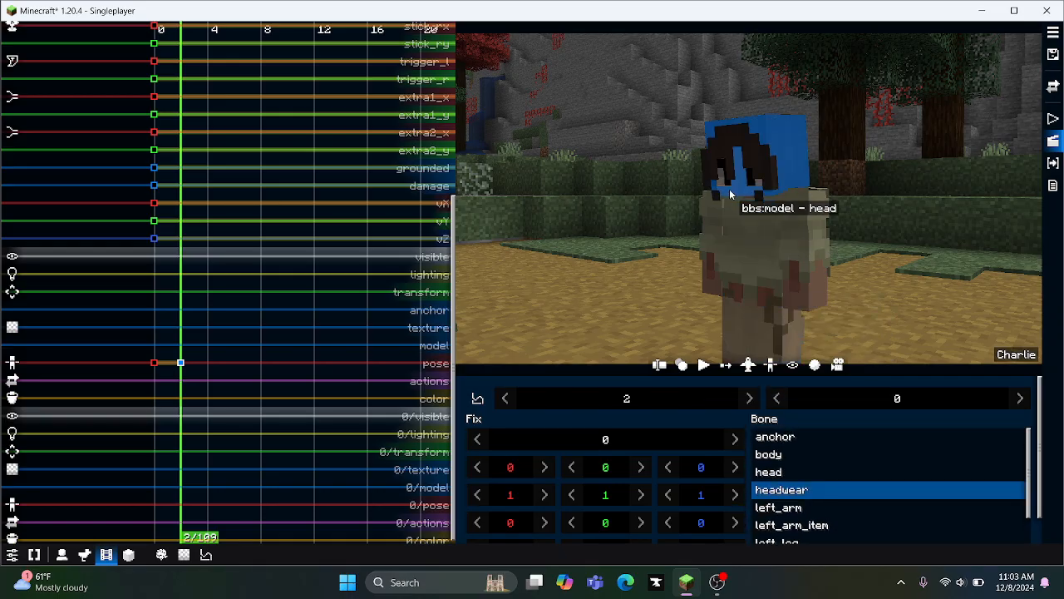
{"action": "left_click", "coordinate": [800, 240]}
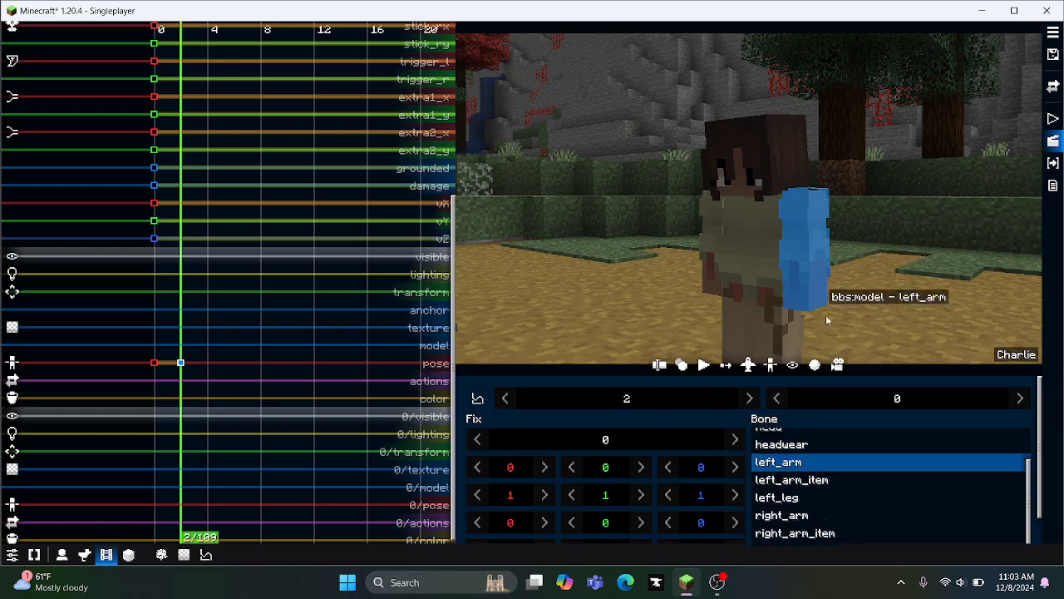
{"action": "scroll", "coordinate": [831, 469], "scroll_direction": "down", "scroll_amount": 1}
{"action": "left_click", "coordinate": [822, 466]}
{"action": "left_click", "coordinate": [814, 484]}
{"action": "left_click", "coordinate": [801, 501]}
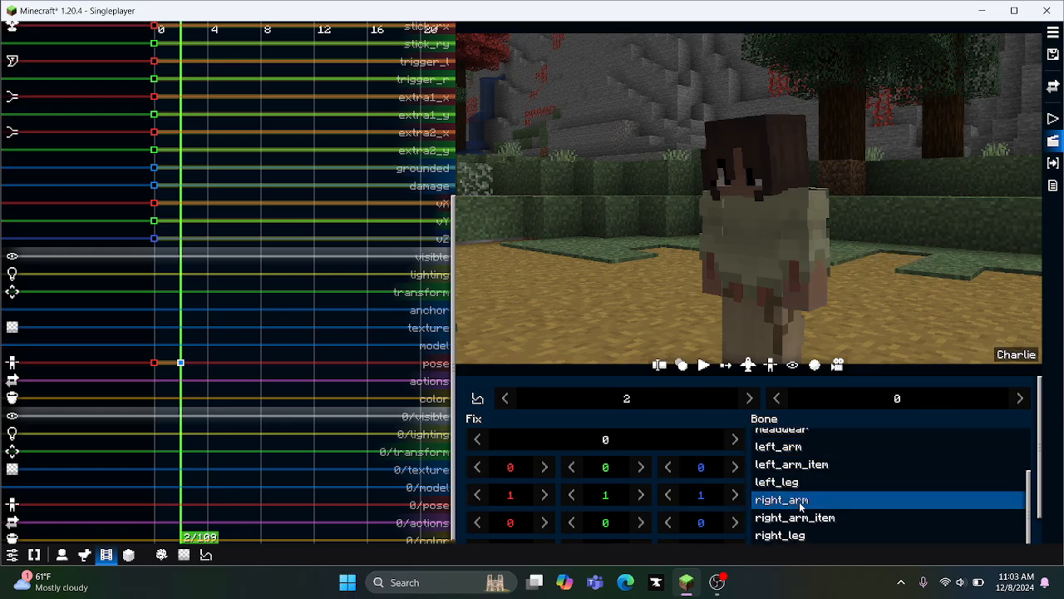
{"action": "left_click", "coordinate": [807, 517]}
{"action": "left_click", "coordinate": [803, 501]}
{"action": "left_click", "coordinate": [786, 484]}
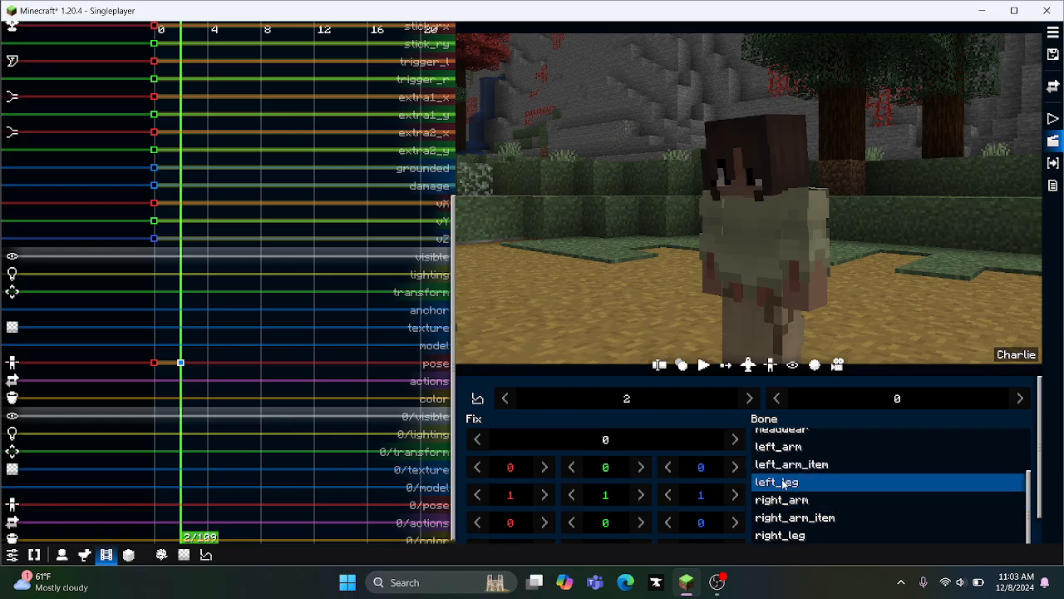
{"action": "left_click", "coordinate": [780, 448]}
Step: Select the anchor bone in the pose keyframe at tick 2
{"action": "scroll", "coordinate": [838, 487], "scroll_direction": "up", "scroll_amount": 3}
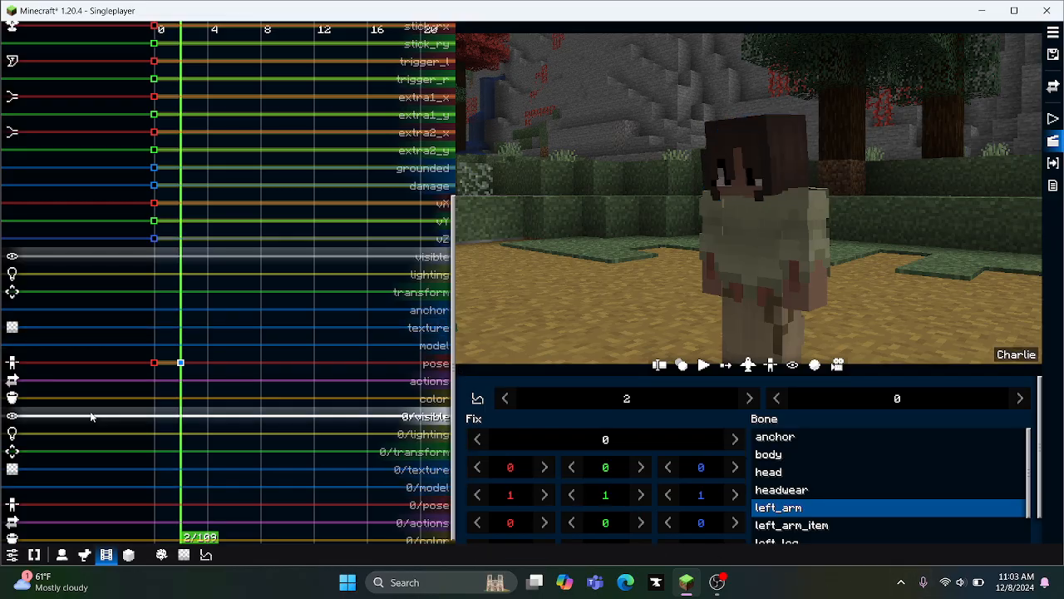
{"action": "scroll", "coordinate": [207, 445], "scroll_direction": "up", "scroll_amount": 4}
{"action": "scroll", "coordinate": [222, 463], "scroll_direction": "up", "scroll_amount": 1}
{"action": "middle_click_drag", "start_coordinate": [247, 486], "coordinate": [291, 512]}
{"action": "left_click", "coordinate": [790, 441]}
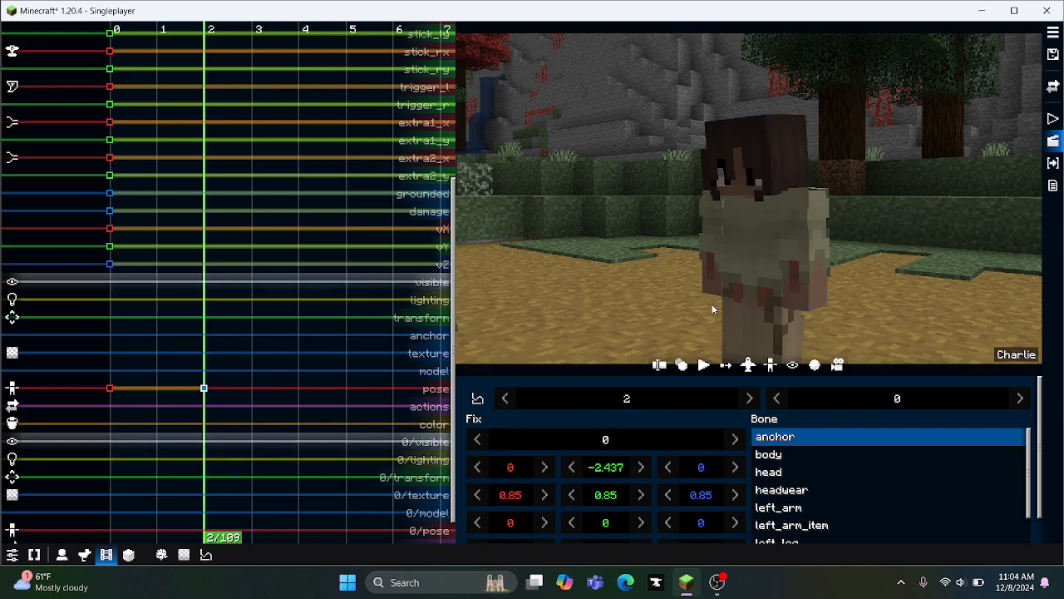
Step: Set the anchor bone's X rotation to 11 and Z translation to 0.313 in the tick 2 pose keyframe, and preview from tick 0
{"action": "scroll", "coordinate": [541, 480], "scroll_direction": "down", "scroll_amount": 1}
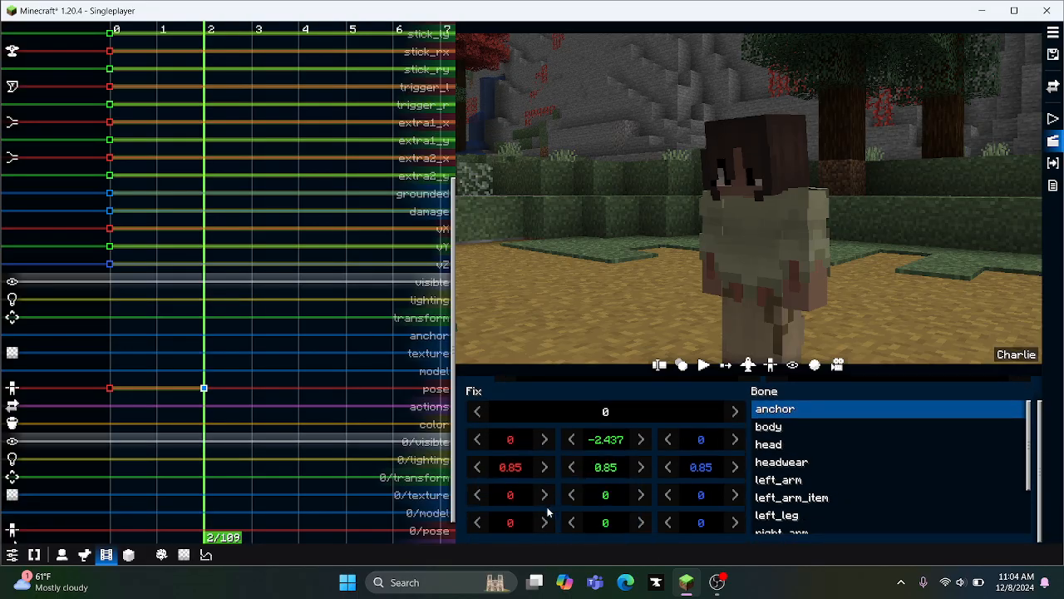
{"action": "left_click_drag", "start_coordinate": [506, 495], "coordinate": [514, 497]}
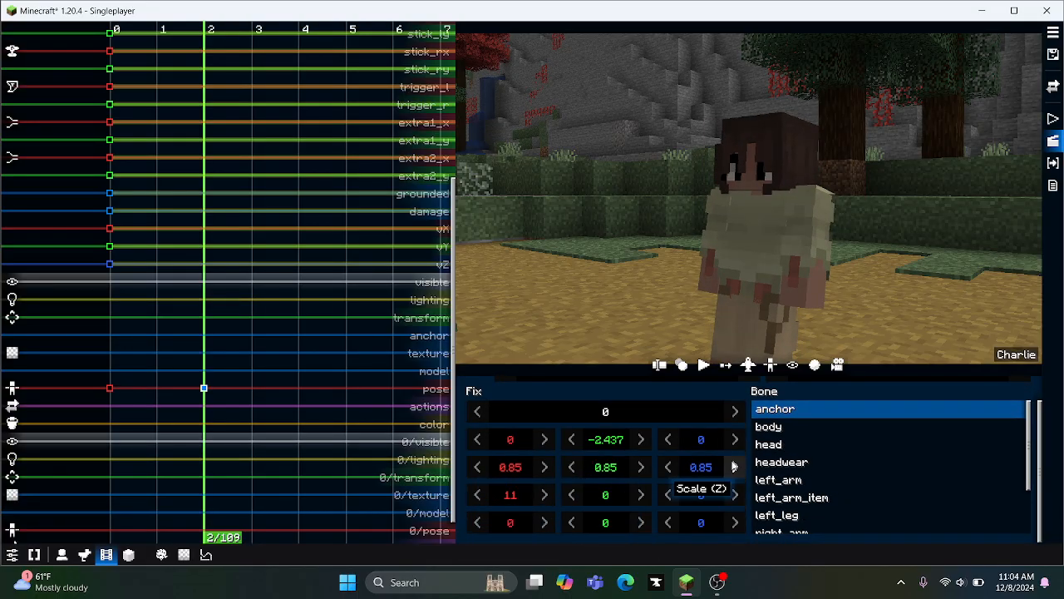
{"action": "left_click_drag", "start_coordinate": [699, 439], "coordinate": [711, 440]}
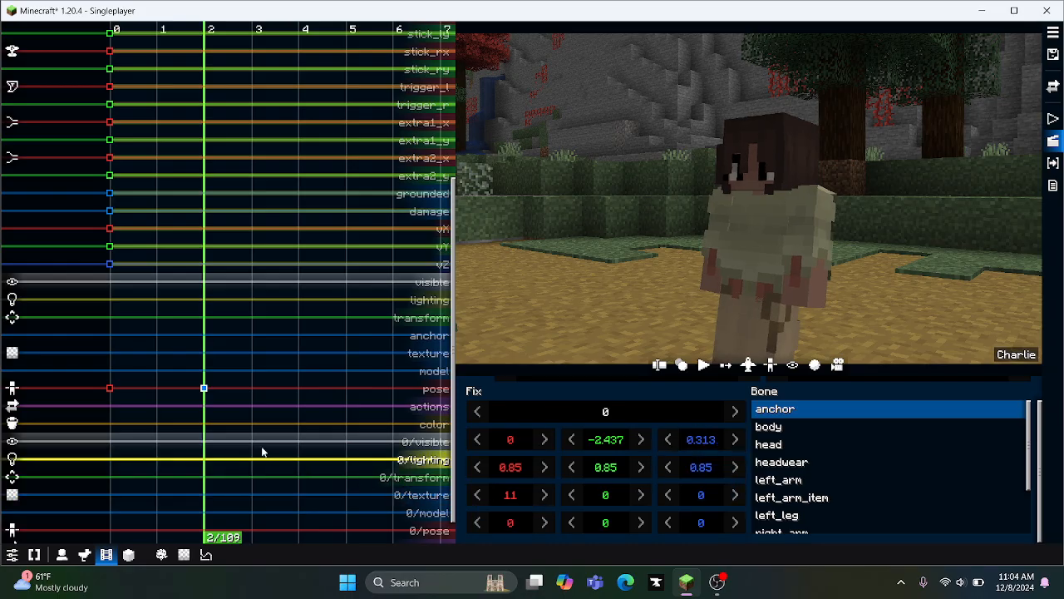
{"action": "left_click", "coordinate": [114, 476]}
{"action": "left_click", "coordinate": [704, 365]}
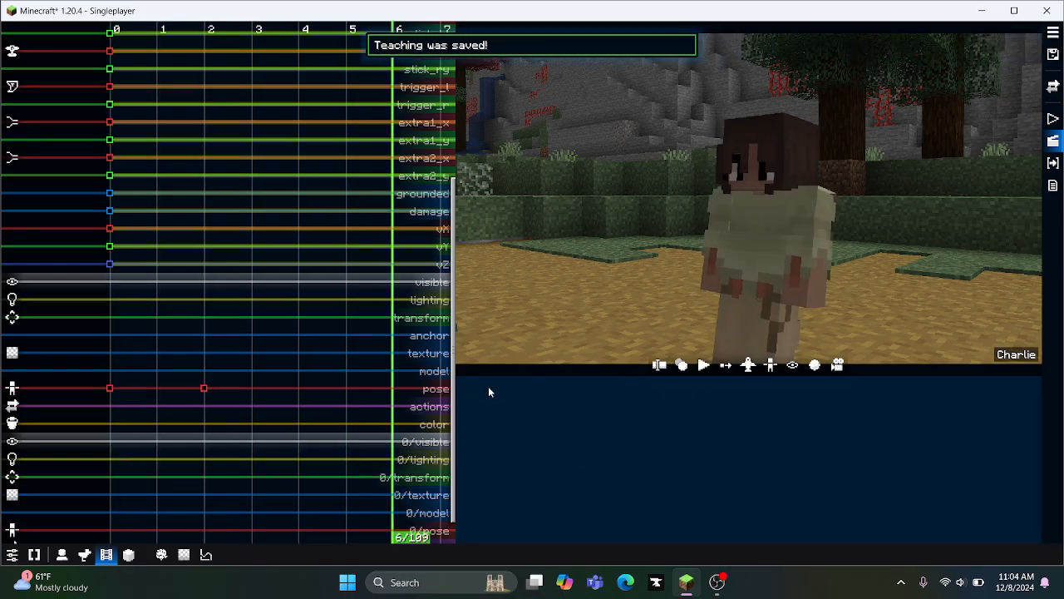
Step: Add a pose keyframe at tick 3 and preview the animation from tick 0
{"action": "left_click", "coordinate": [201, 390]}
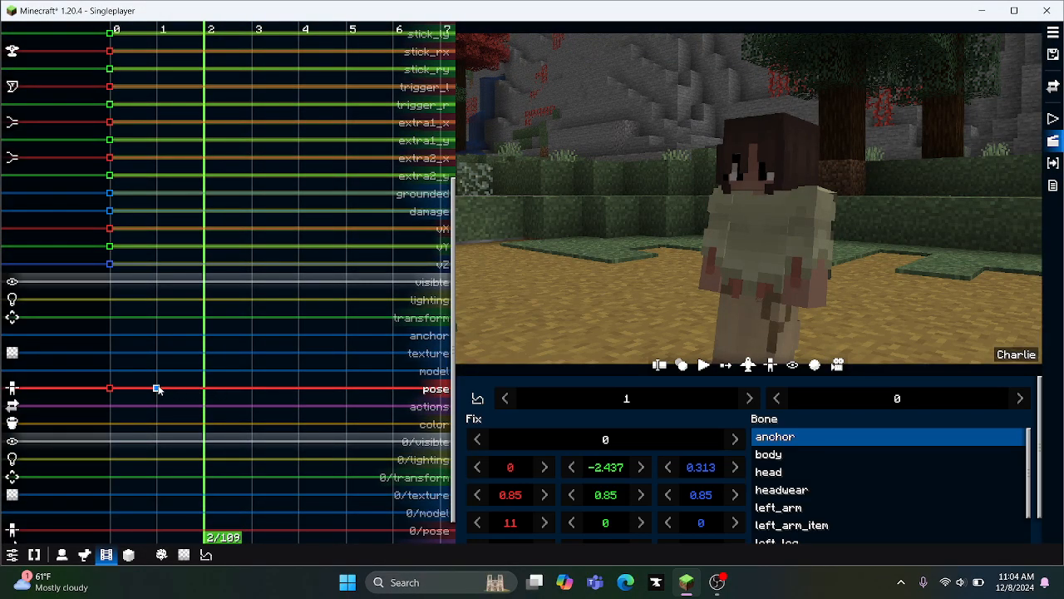
{"action": "left_click", "coordinate": [240, 420]}
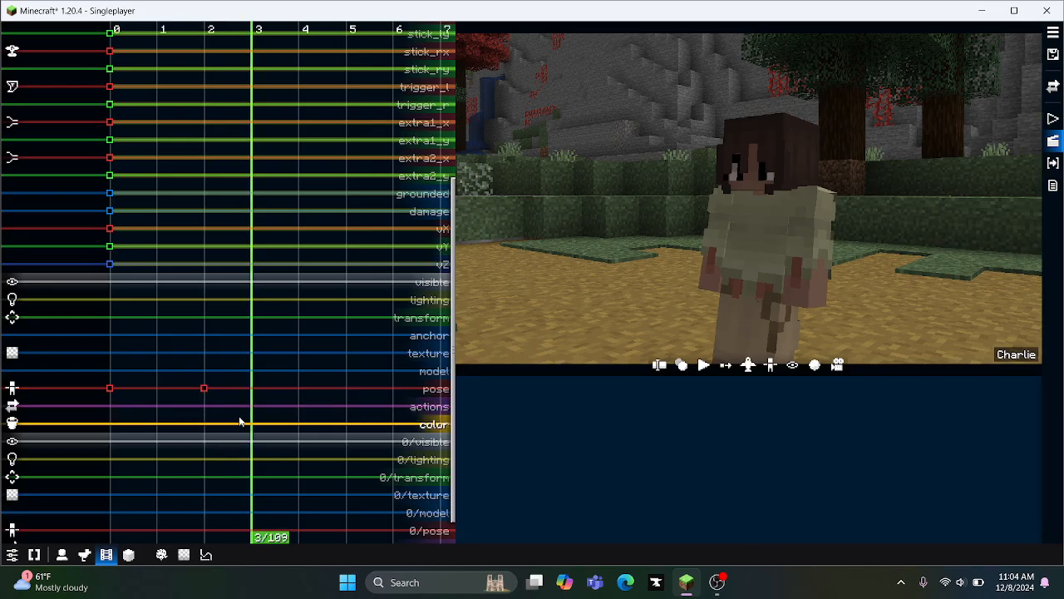
{"action": "double_click", "coordinate": [254, 390]}
{"action": "scroll", "coordinate": [253, 396], "scroll_direction": "down", "scroll_amount": 3}
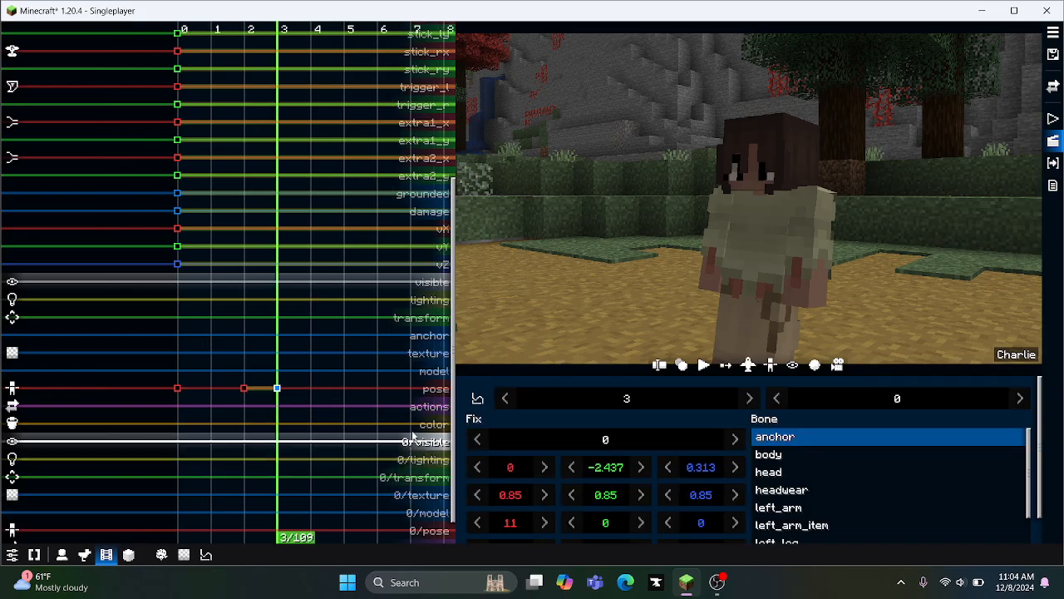
{"action": "left_click", "coordinate": [171, 407]}
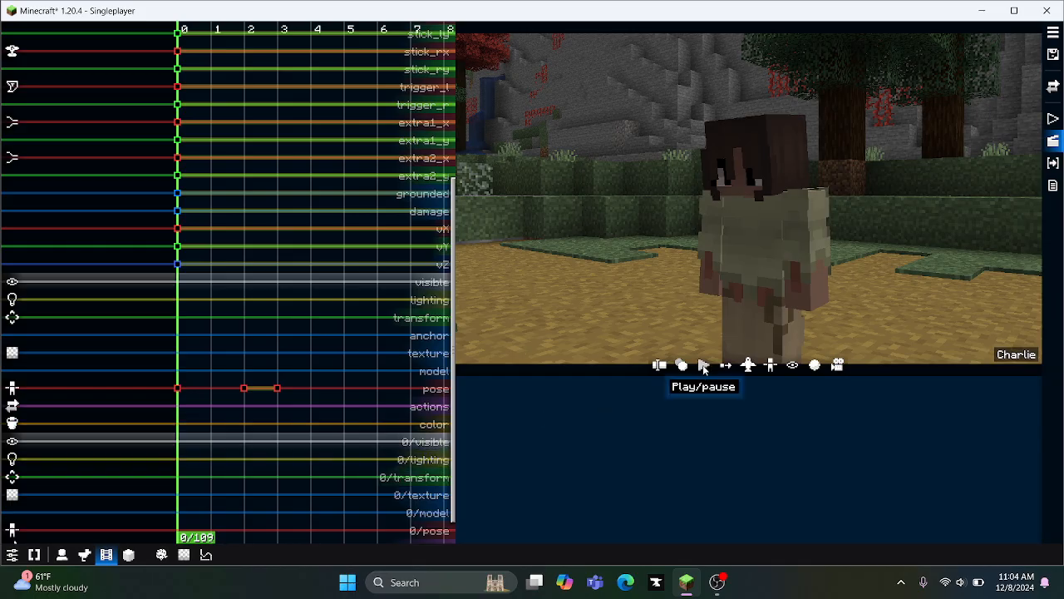
{"action": "left_click", "coordinate": [703, 369]}
{"action": "left_click", "coordinate": [270, 441]}
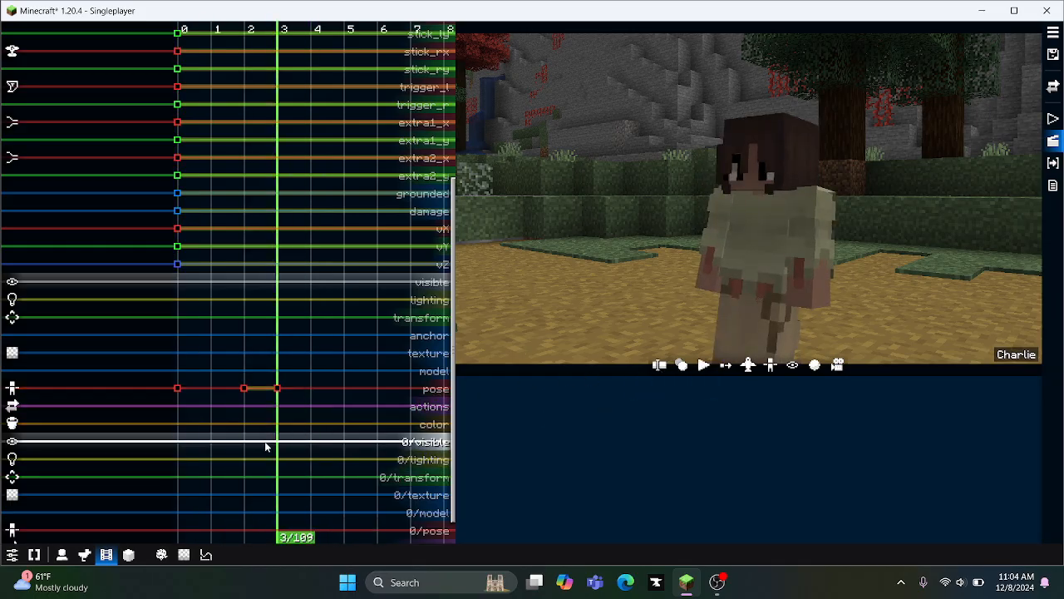
Step: Set the anchor bone's Z translation to 1.375 in the pose keyframe at tick 3
{"action": "left_click", "coordinate": [278, 388]}
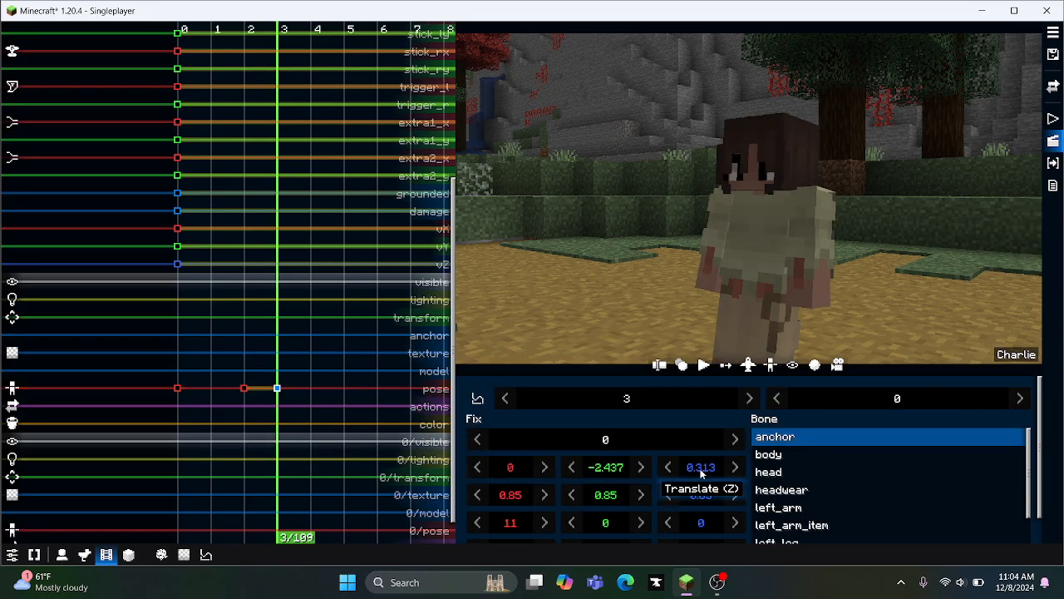
{"action": "left_click_drag", "start_coordinate": [701, 471], "coordinate": [743, 464]}
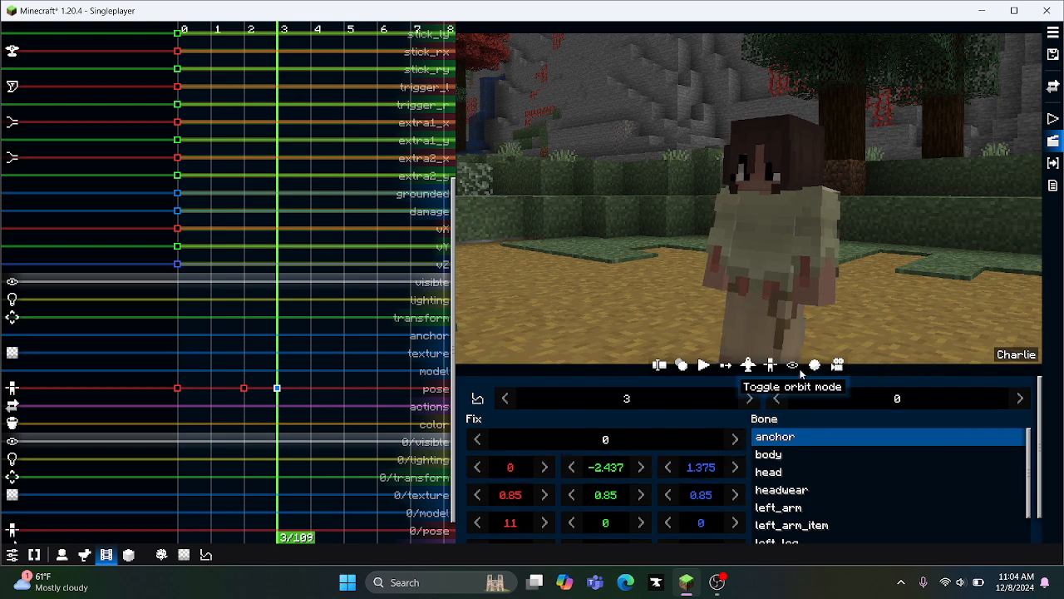
Step: Compare the third-person front, third-person back, first-person and orbit preview modes, and orbit around the character
{"action": "left_click", "coordinate": [1054, 119]}
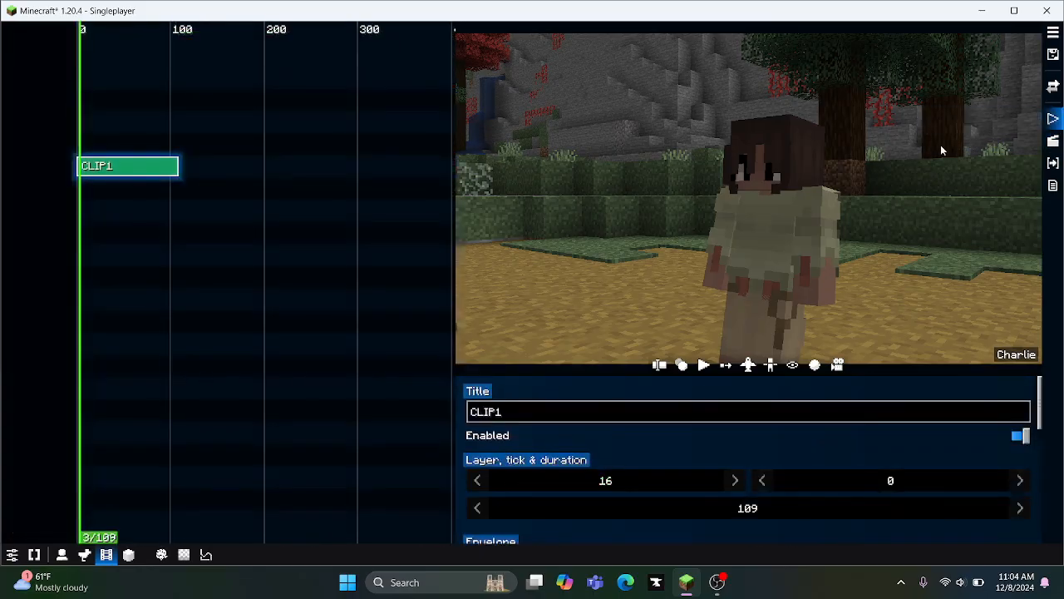
{"action": "left_click", "coordinate": [1053, 140]}
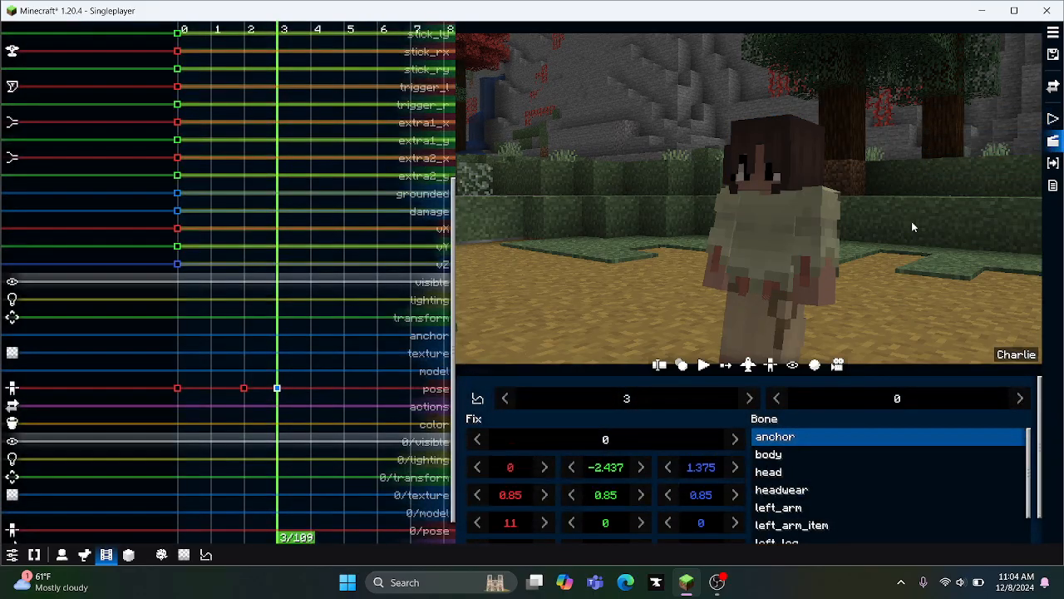
{"action": "right_click", "coordinate": [792, 366]}
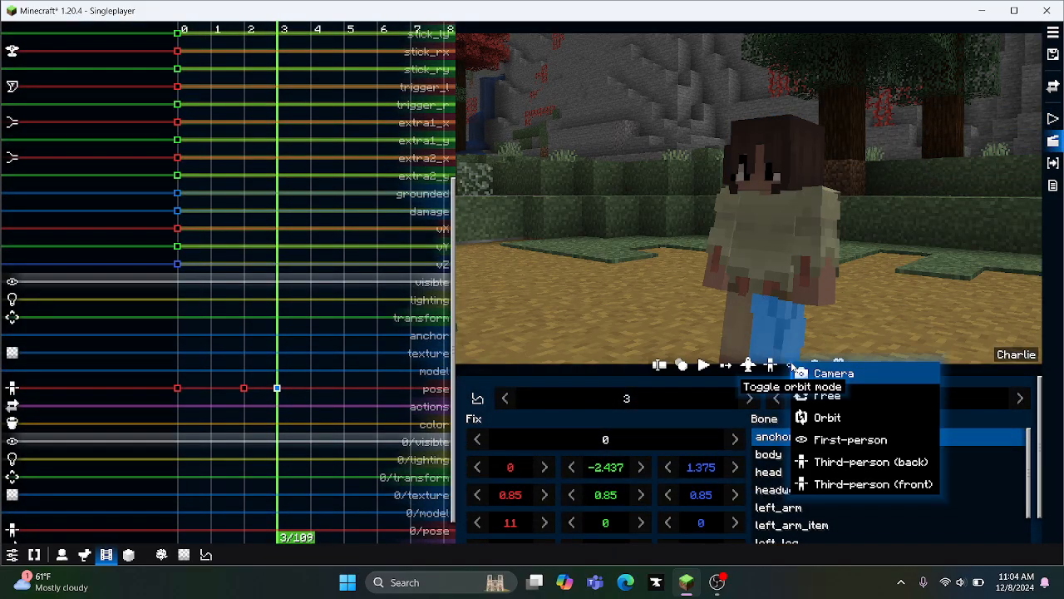
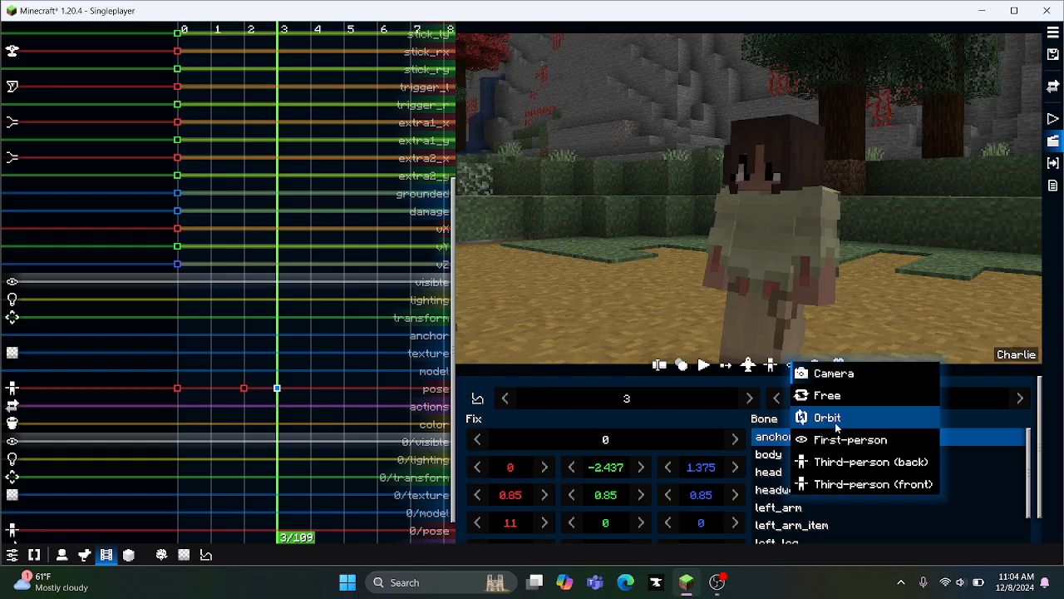
{"action": "left_click", "coordinate": [844, 483]}
{"action": "left_click", "coordinate": [748, 287]}
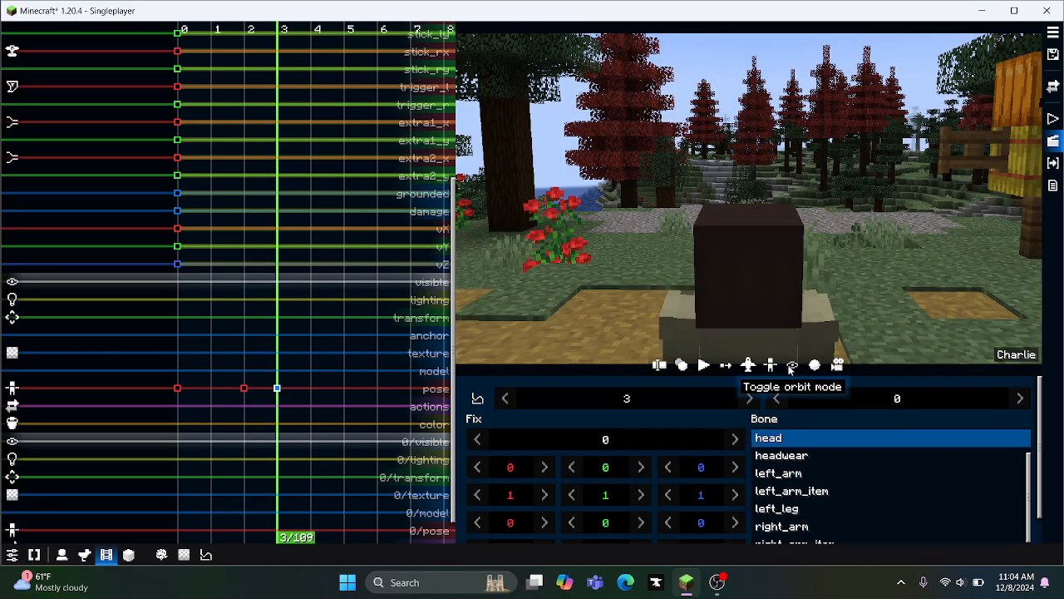
{"action": "right_click", "coordinate": [790, 370]}
{"action": "left_click", "coordinate": [858, 462]}
{"action": "right_click", "coordinate": [792, 367]}
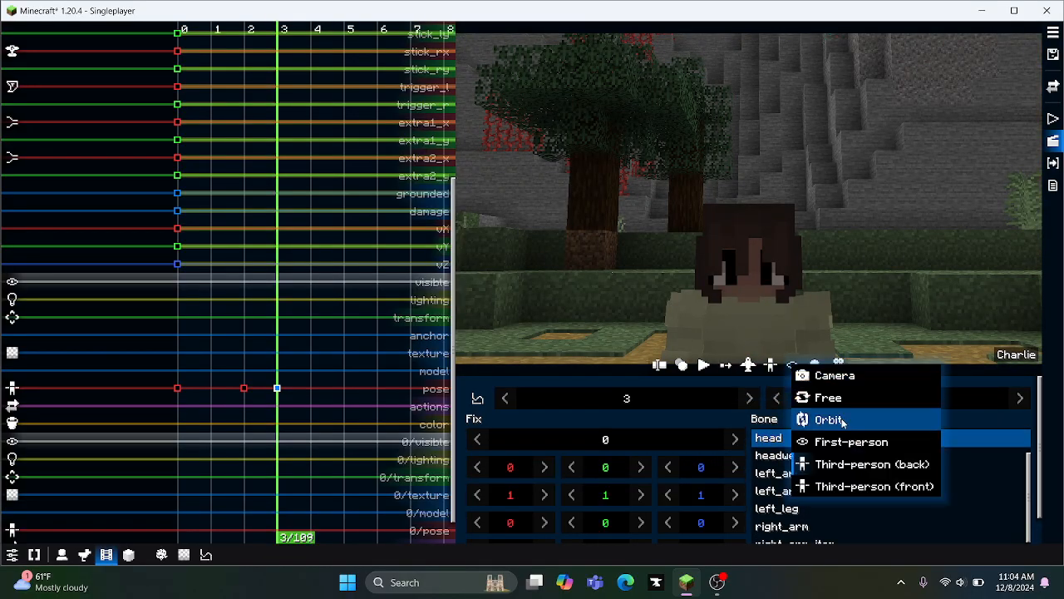
{"action": "left_click", "coordinate": [840, 440]}
{"action": "right_click", "coordinate": [790, 370]}
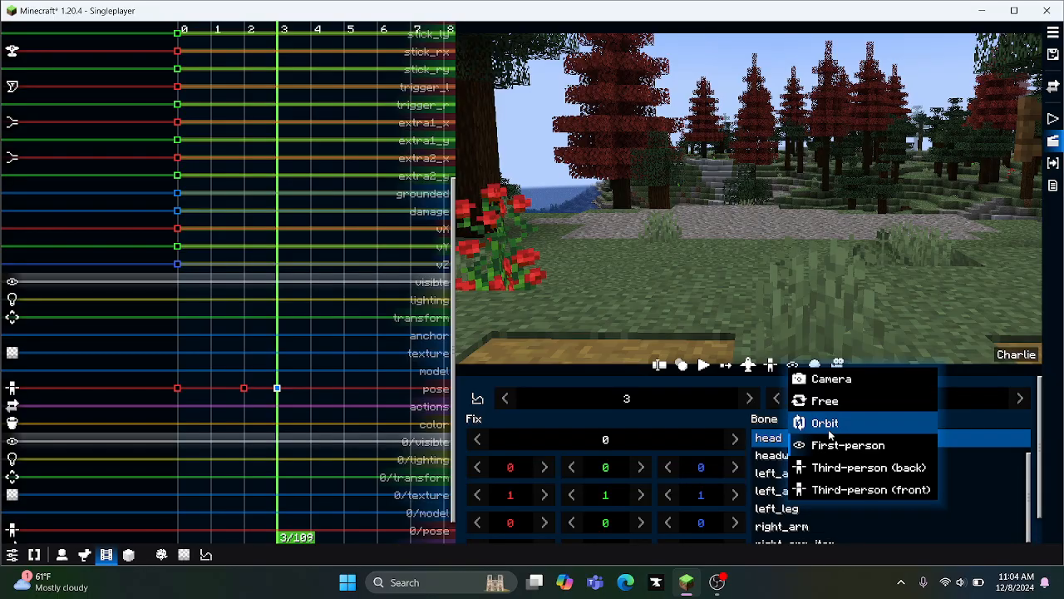
{"action": "left_click", "coordinate": [840, 419]}
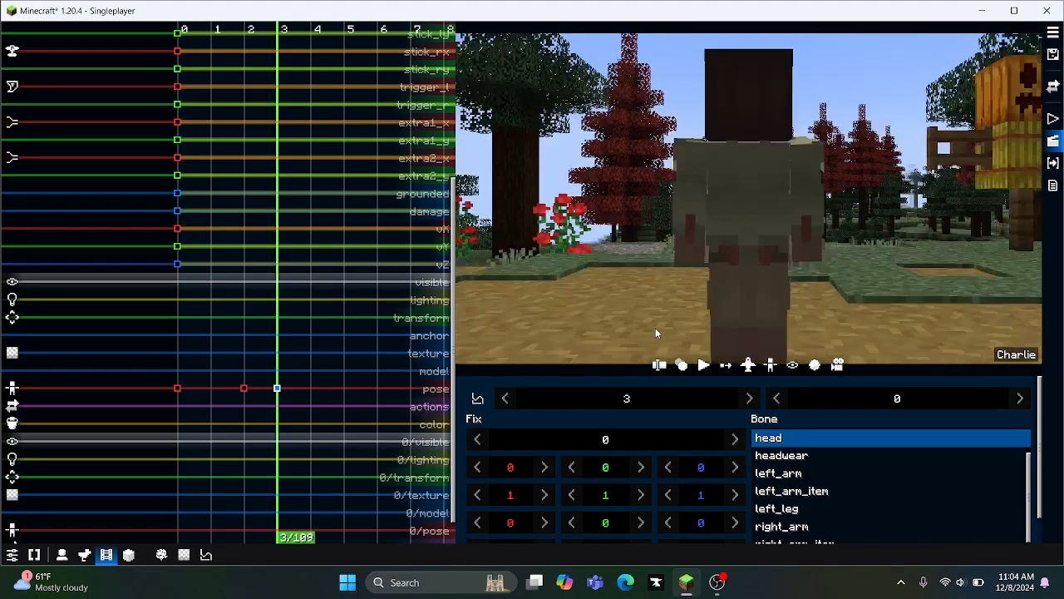
{"action": "left_click_drag", "start_coordinate": [806, 304], "coordinate": [647, 285]}
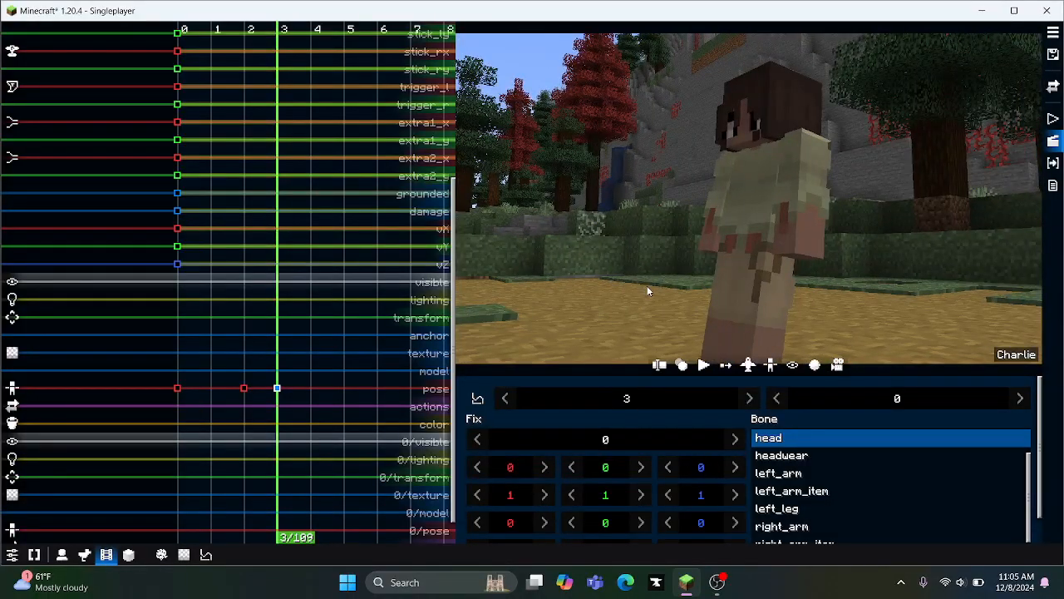
Step: Save the film and switch the preview to Free camera mode
{"action": "right_click", "coordinate": [794, 368]}
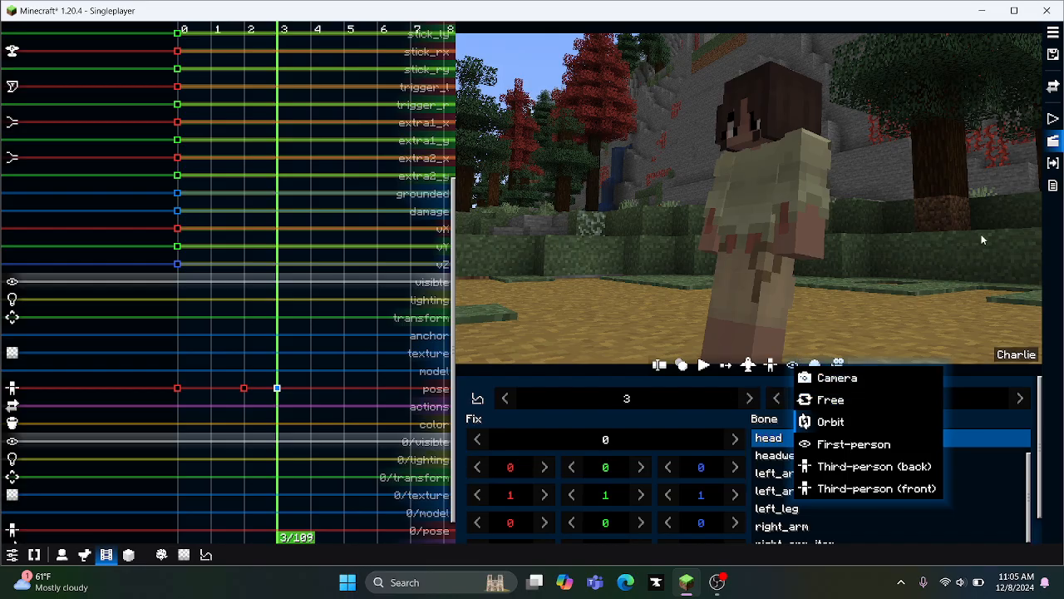
{"action": "key", "text": "ctrl+s"}
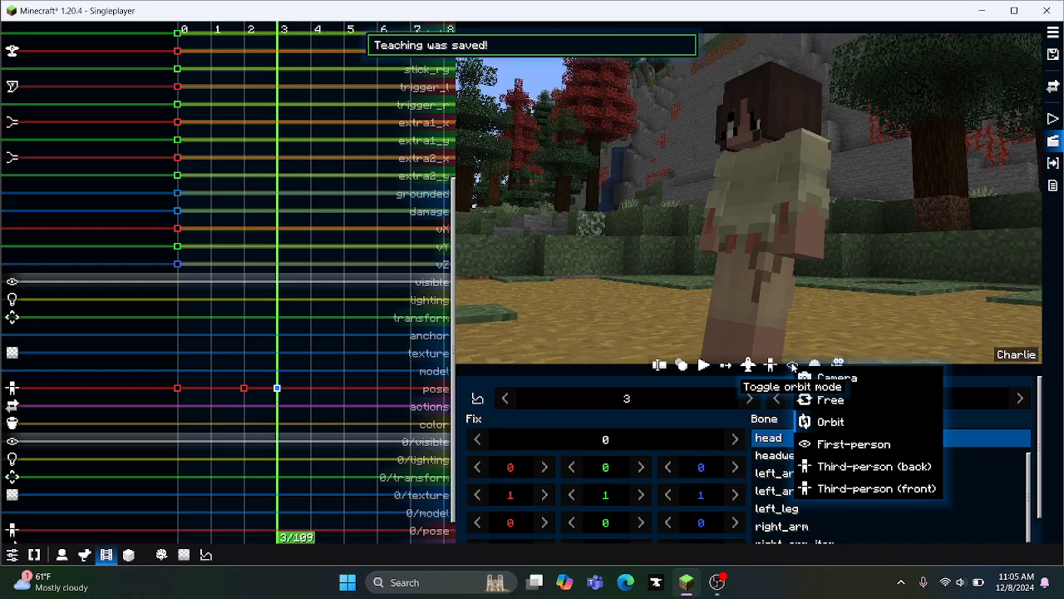
{"action": "left_click", "coordinate": [850, 394]}
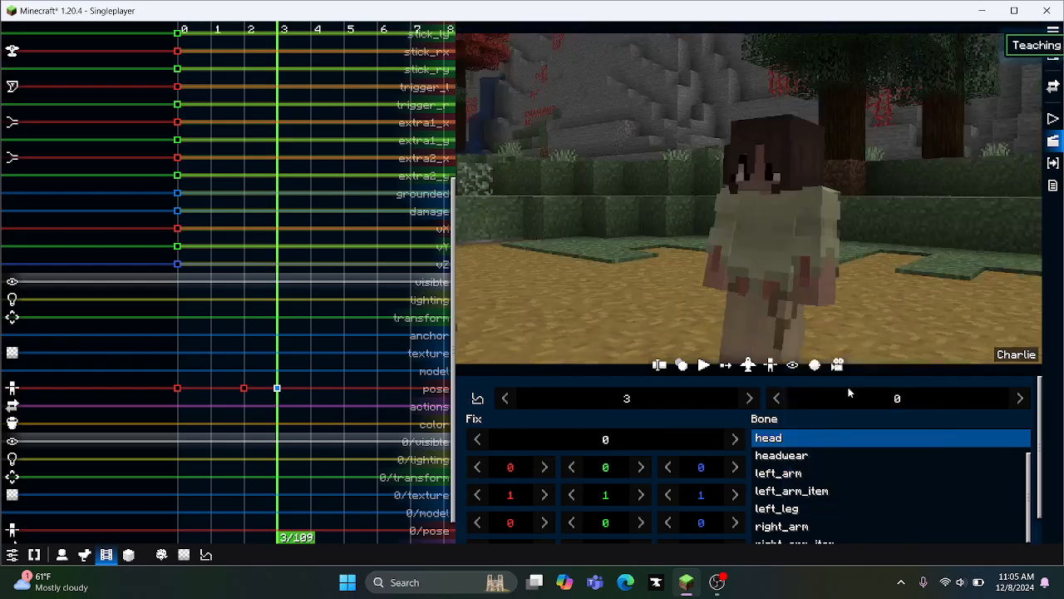
{"action": "right_click", "coordinate": [791, 371]}
{"action": "left_click", "coordinate": [832, 404]}
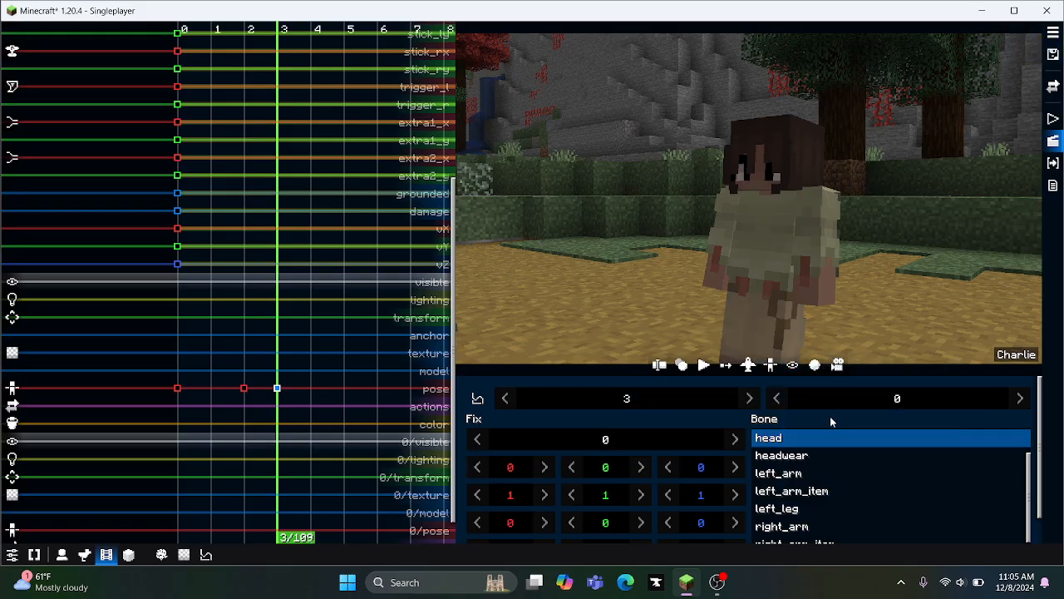
Step: Return the preview to Orbit mode and turn it until the character is seen from the side
{"action": "right_click", "coordinate": [791, 366]}
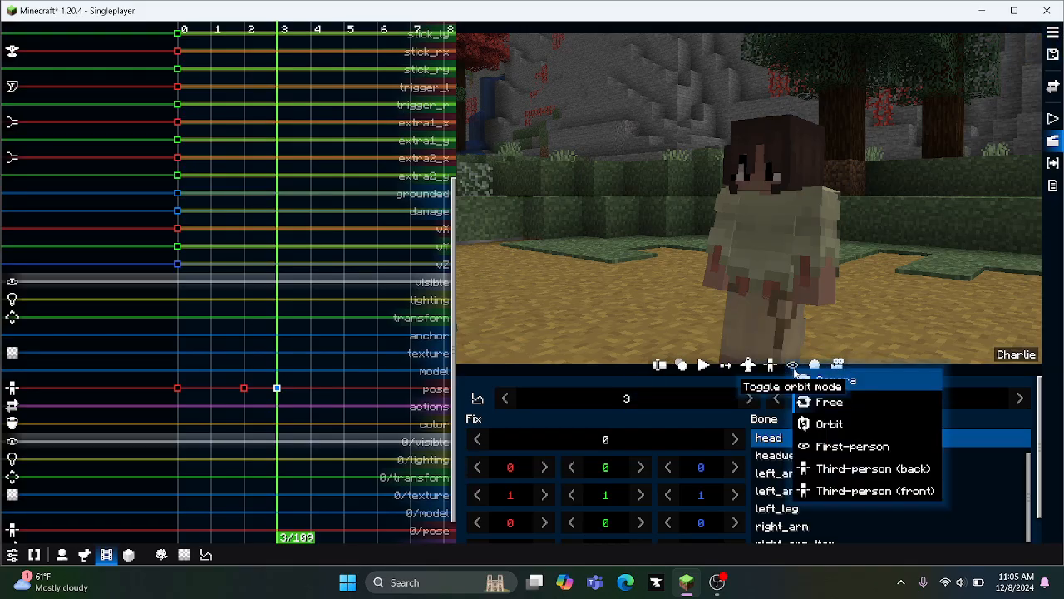
{"action": "left_click", "coordinate": [829, 424]}
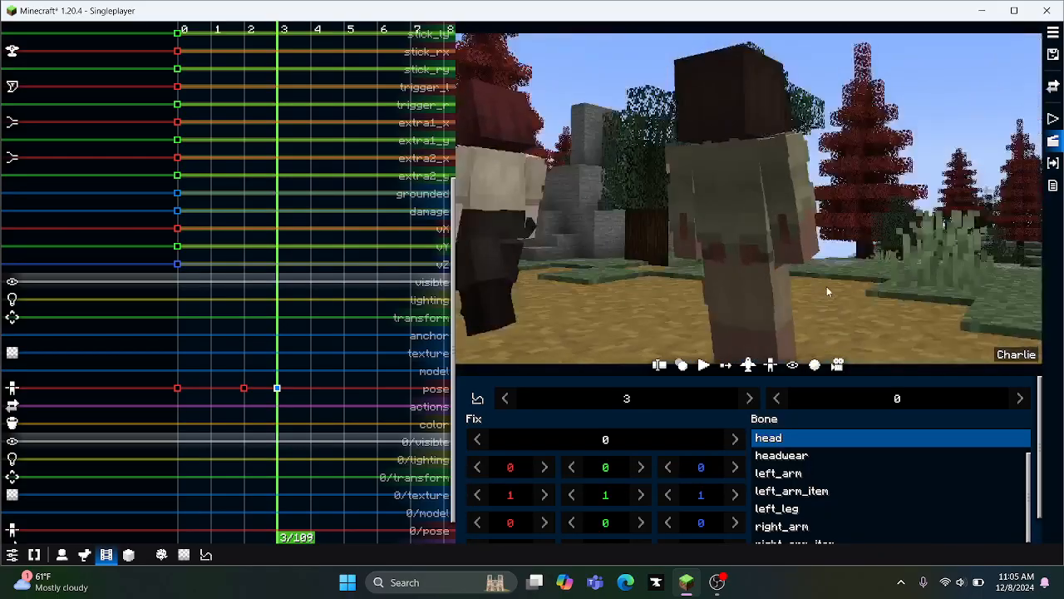
{"action": "left_click_drag", "start_coordinate": [827, 288], "coordinate": [807, 251]}
{"action": "right_click", "coordinate": [809, 224]}
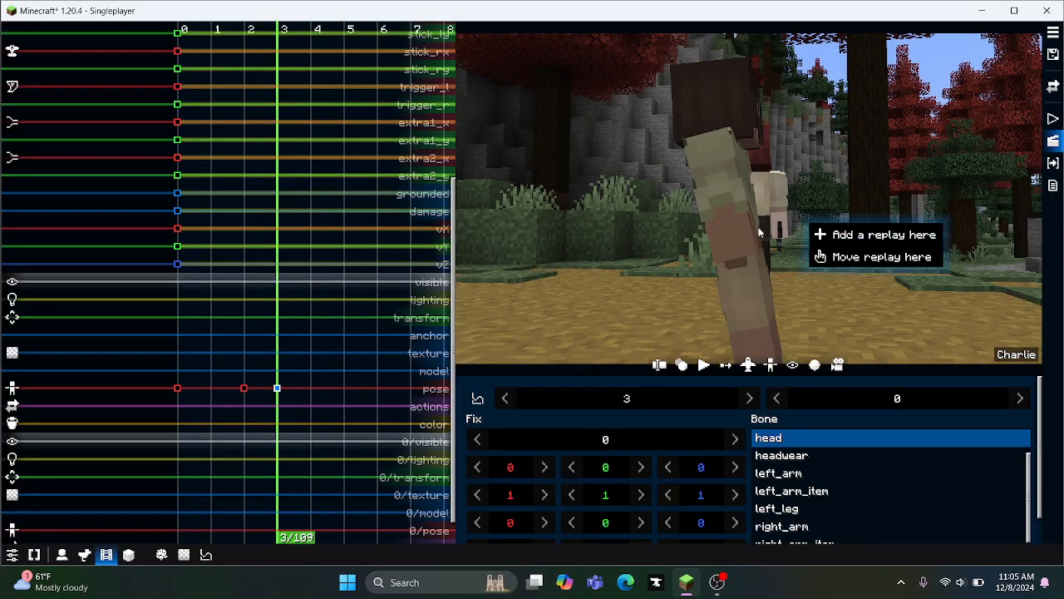
{"action": "left_click_drag", "start_coordinate": [640, 257], "coordinate": [713, 268]}
{"action": "left_click", "coordinate": [785, 264]}
{"action": "left_click_drag", "start_coordinate": [973, 267], "coordinate": [754, 261]}
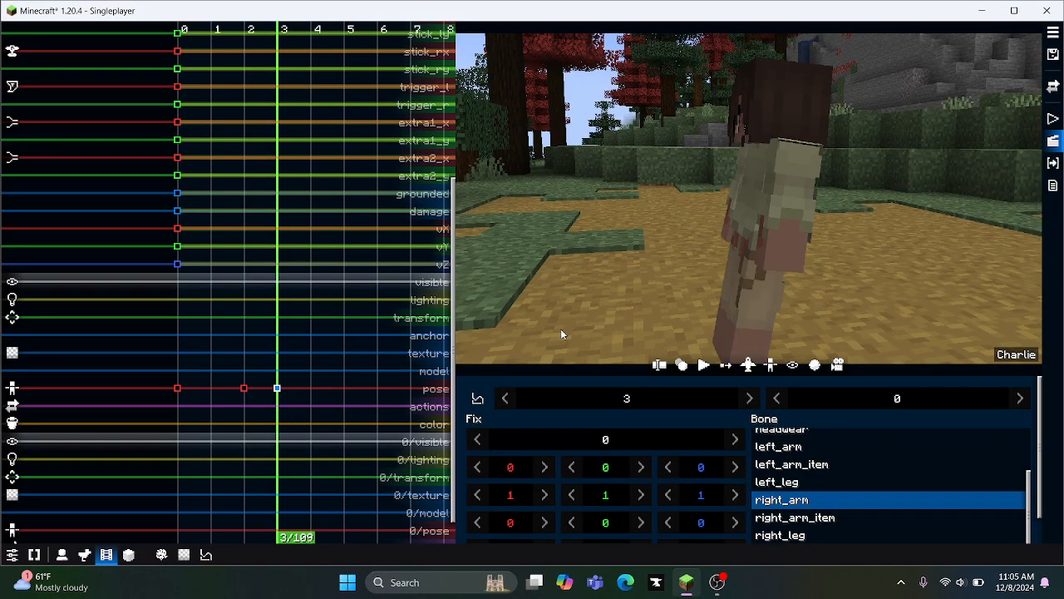
Step: Set the anchor bone's X rotation to 26 in the pose keyframe at tick 3
{"action": "scroll", "coordinate": [331, 463], "scroll_direction": "down", "scroll_amount": 1}
{"action": "scroll", "coordinate": [845, 449], "scroll_direction": "up", "scroll_amount": 3}
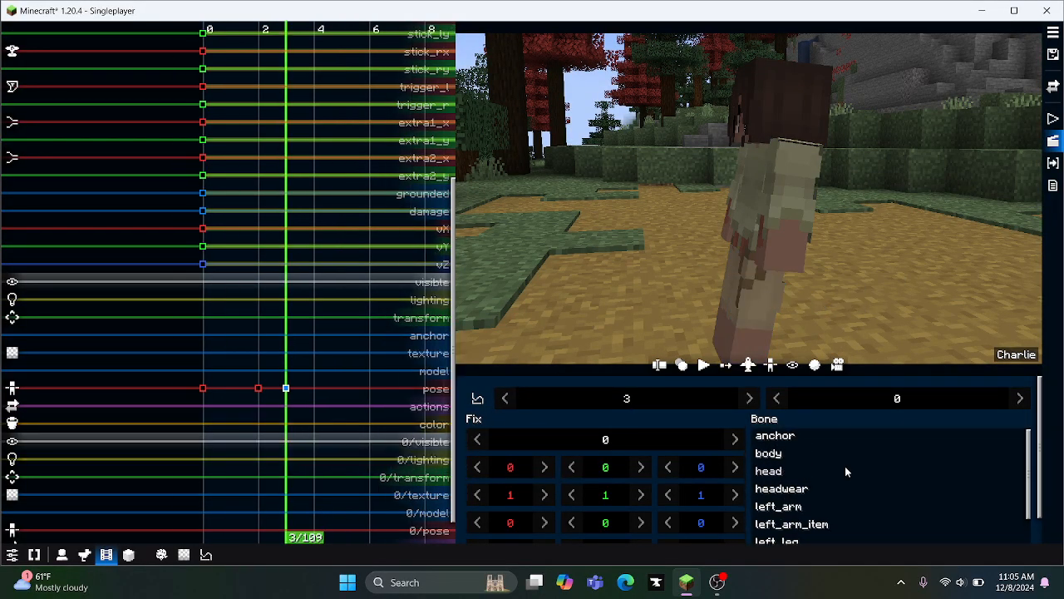
{"action": "left_click", "coordinate": [798, 437]}
{"action": "left_click", "coordinate": [256, 422]}
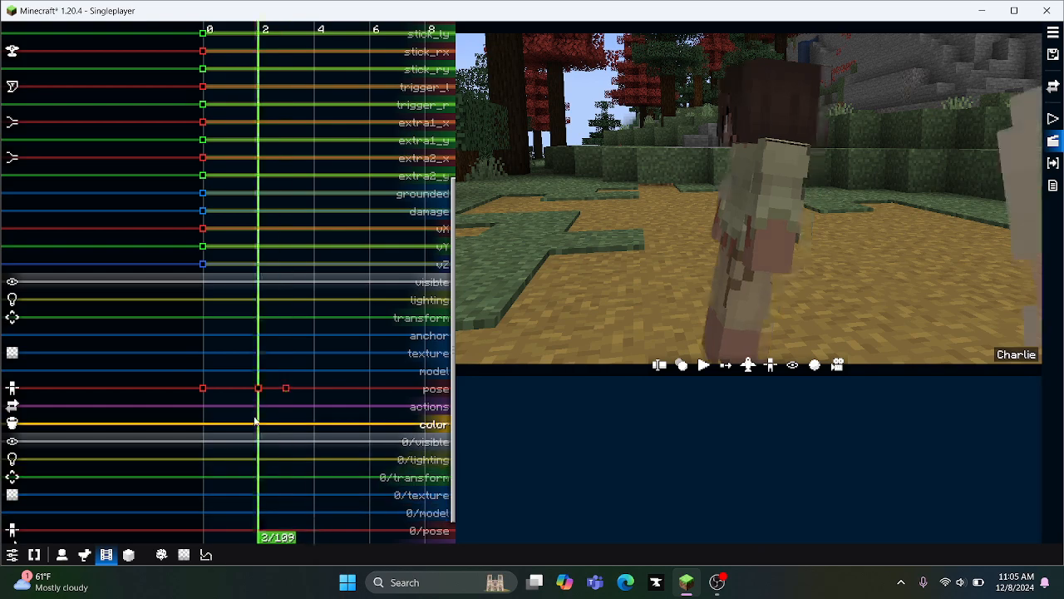
{"action": "left_click", "coordinate": [285, 423]}
{"action": "left_click", "coordinate": [286, 389]}
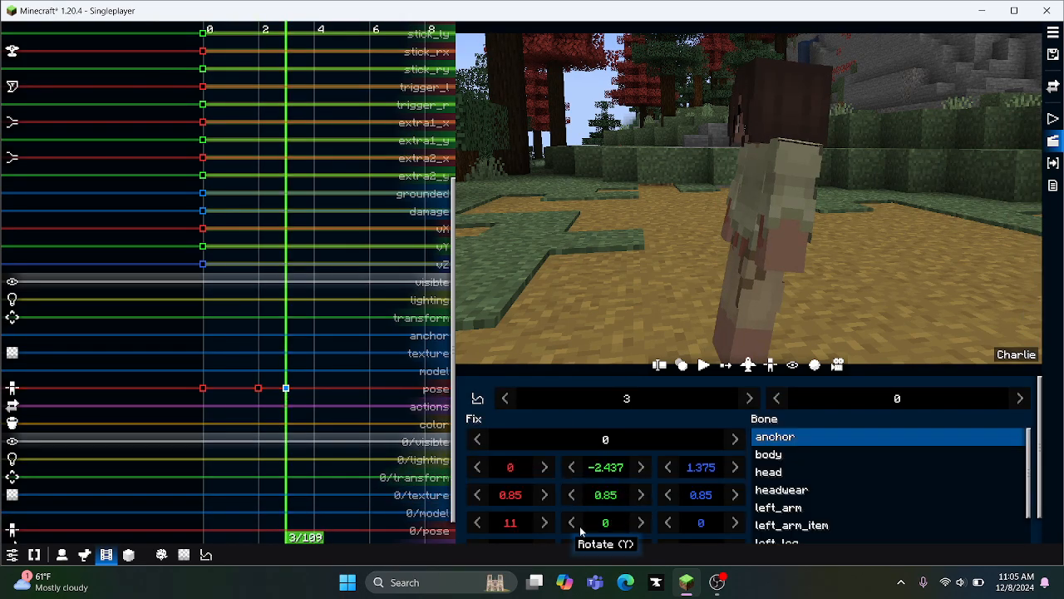
{"action": "left_click_drag", "start_coordinate": [510, 522], "coordinate": [539, 538]}
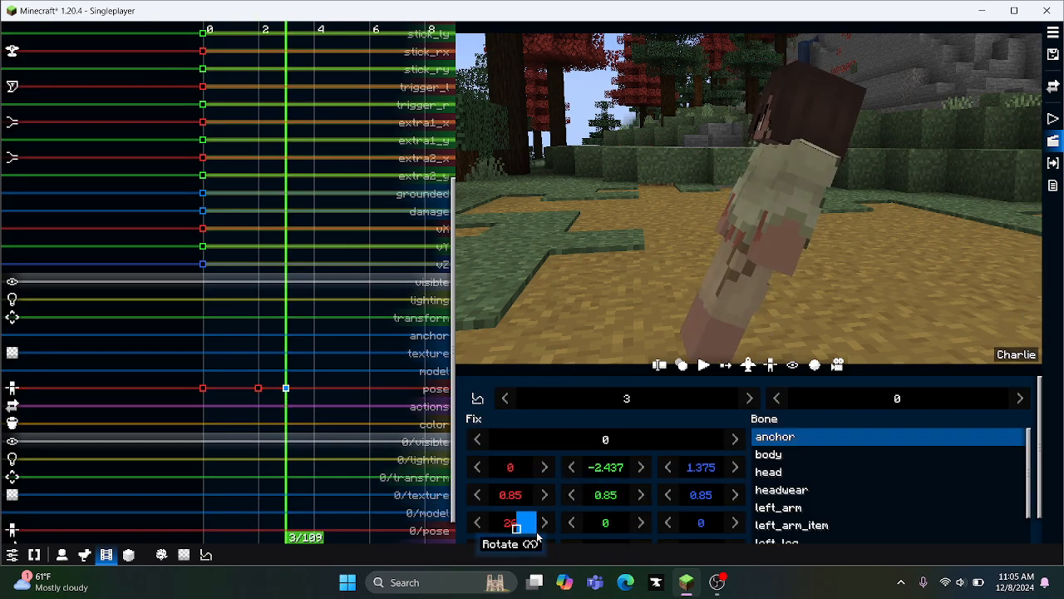
Step: Move the tick 3 pose keyframe to tick 4 and add another pose keyframe at tick 5
{"action": "left_click", "coordinate": [282, 415]}
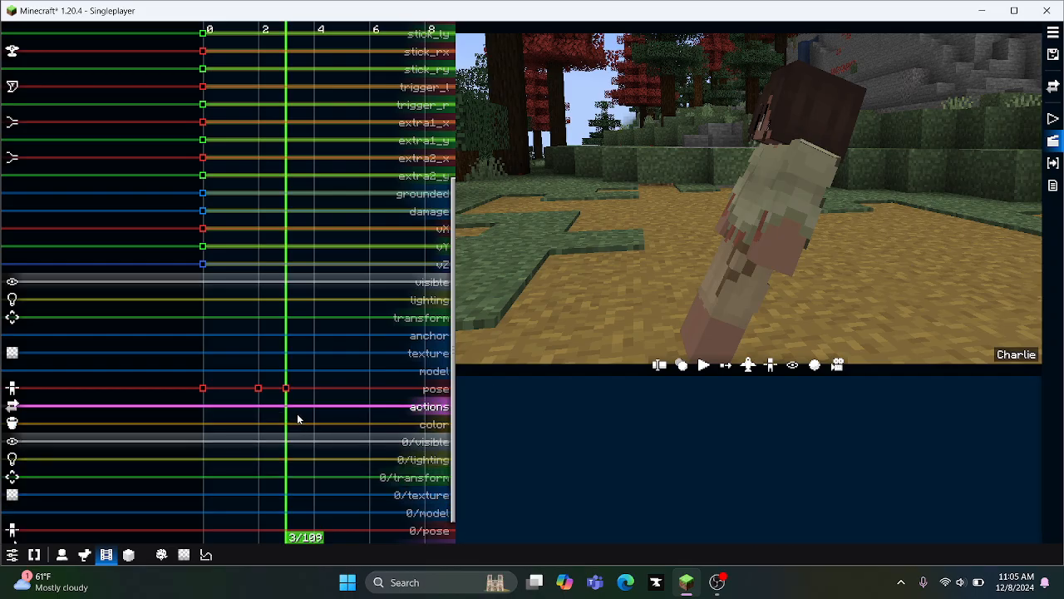
{"action": "left_click_drag", "start_coordinate": [286, 389], "coordinate": [312, 389]}
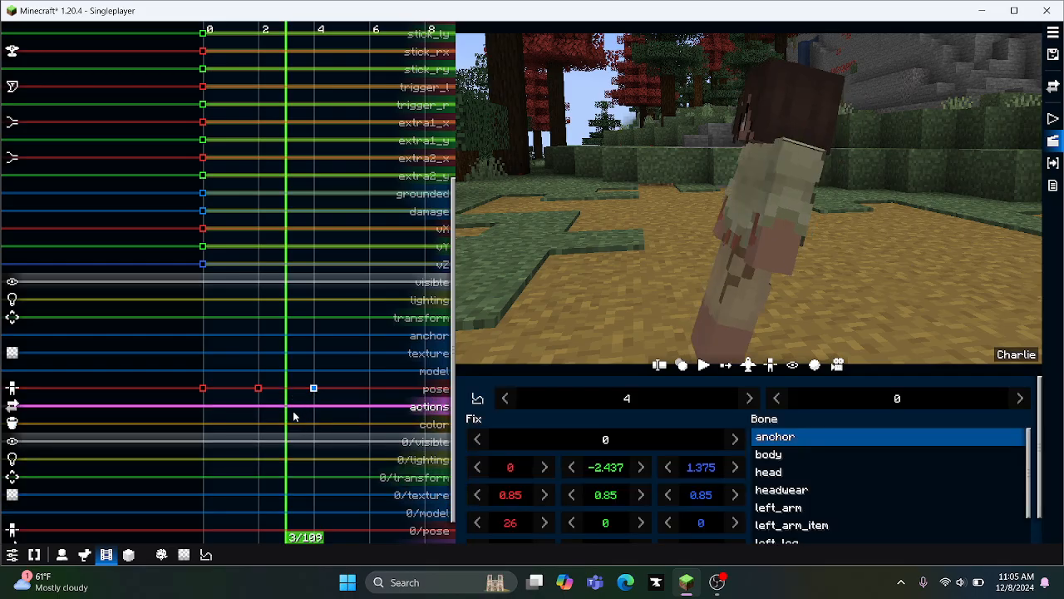
{"action": "left_click", "coordinate": [330, 418]}
{"action": "double_click", "coordinate": [341, 388]}
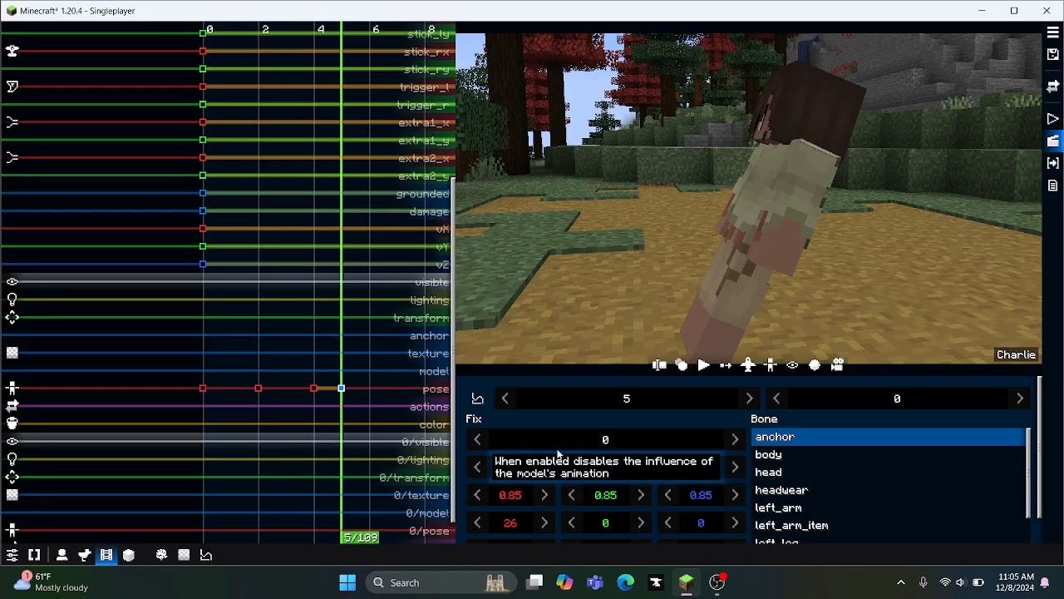
Step: Try moving the anchor bone to Z translation 4.531 with more X rotation in the tick 5 pose keyframe, and play it back
{"action": "scroll", "coordinate": [696, 397], "scroll_direction": "down", "scroll_amount": 1}
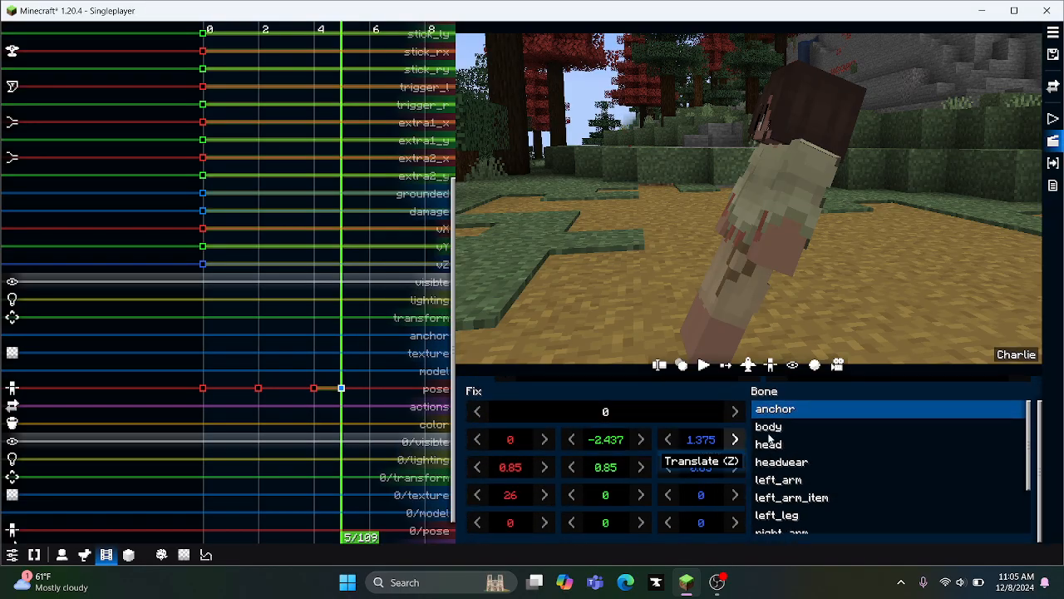
{"action": "left_click_drag", "start_coordinate": [771, 438], "coordinate": [813, 429]}
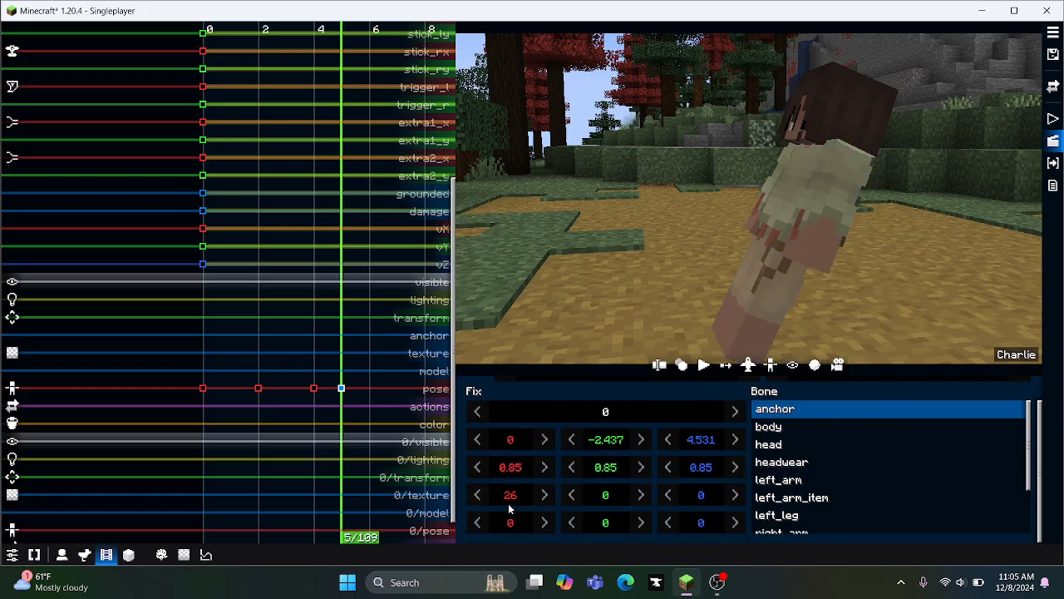
{"action": "mouse_move", "coordinate": [508, 496]}
{"action": "left_mouse_down"}
{"action": "mouse_move", "coordinate": [536, 493]}
{"action": "mouse_move", "coordinate": [527, 491]}
{"action": "left_mouse_up"}
{"action": "left_click", "coordinate": [817, 247]}
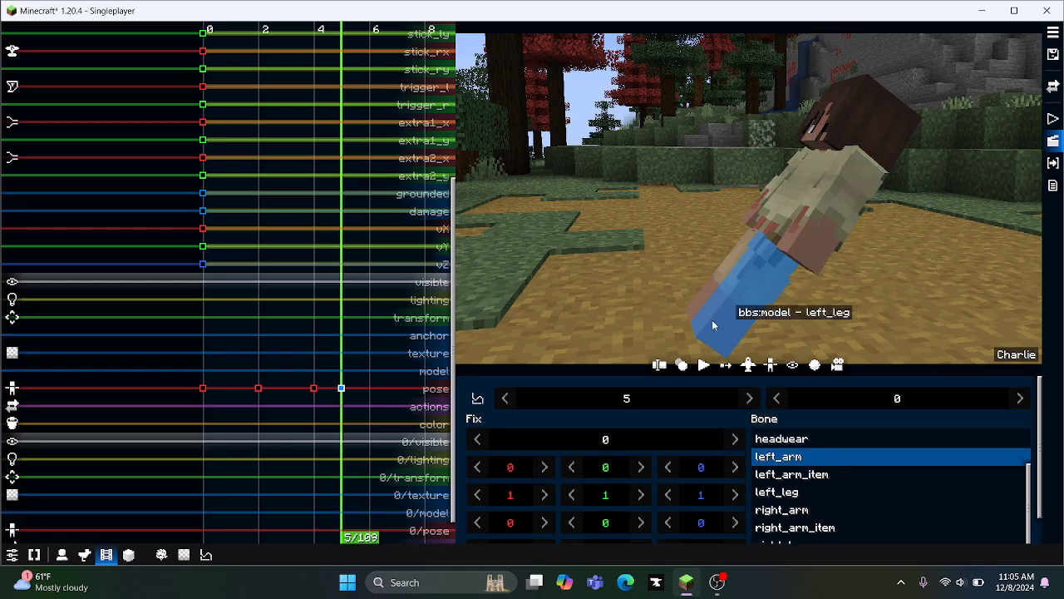
{"action": "left_click_drag", "start_coordinate": [339, 446], "coordinate": [200, 441]}
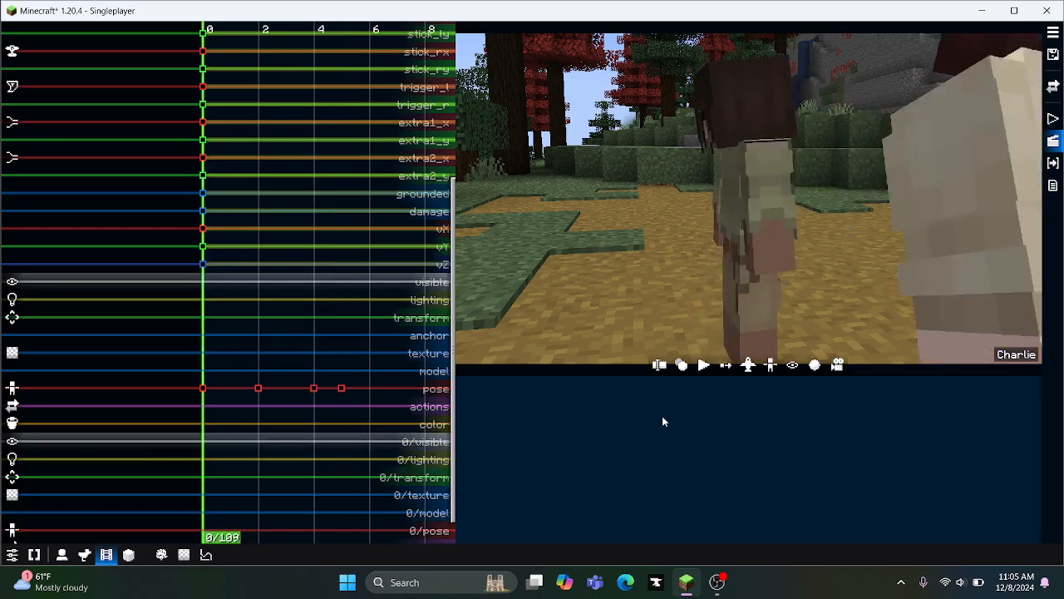
{"action": "left_click", "coordinate": [704, 366]}
{"action": "left_click", "coordinate": [346, 406]}
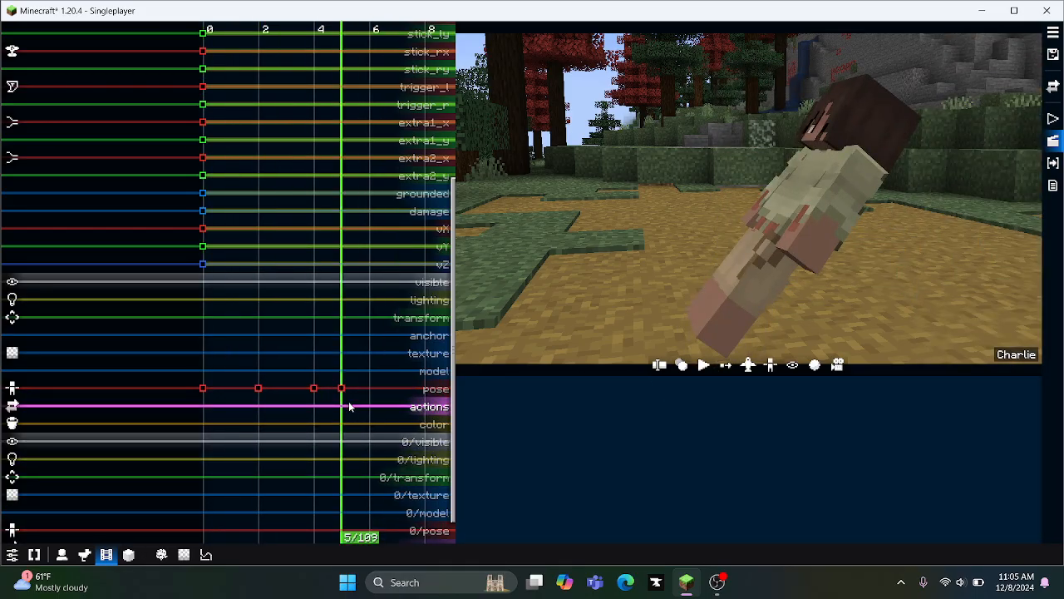
Step: Delete the pose keyframes at ticks 5 and 4, and select the pose keyframe at tick 2
{"action": "left_click", "coordinate": [342, 390], "text": "ctrl"}
{"action": "left_click_drag", "start_coordinate": [343, 403], "coordinate": [254, 424]}
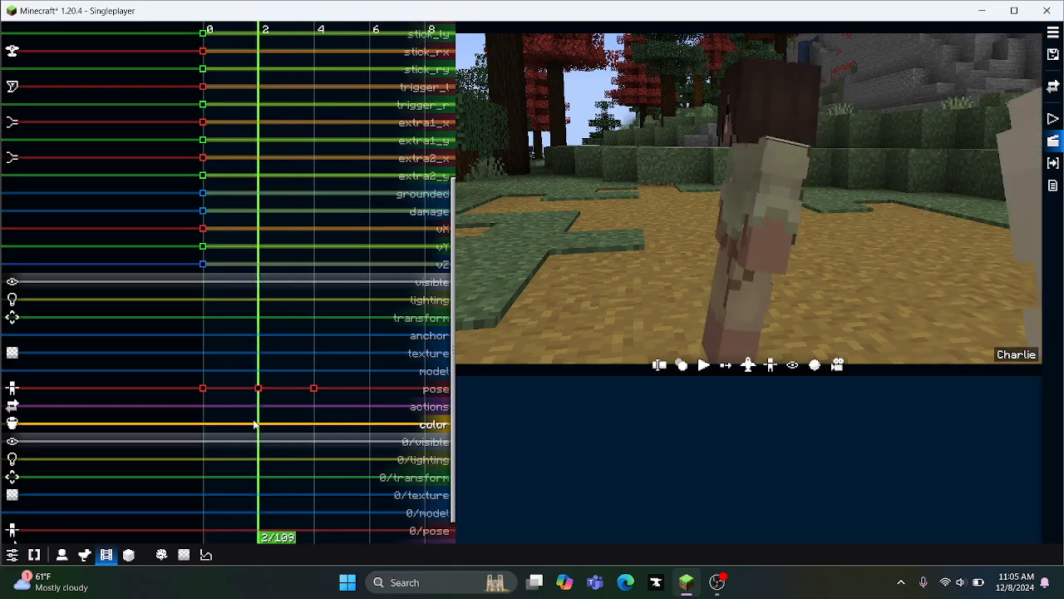
{"action": "left_click_drag", "start_coordinate": [312, 389], "coordinate": [257, 389]}
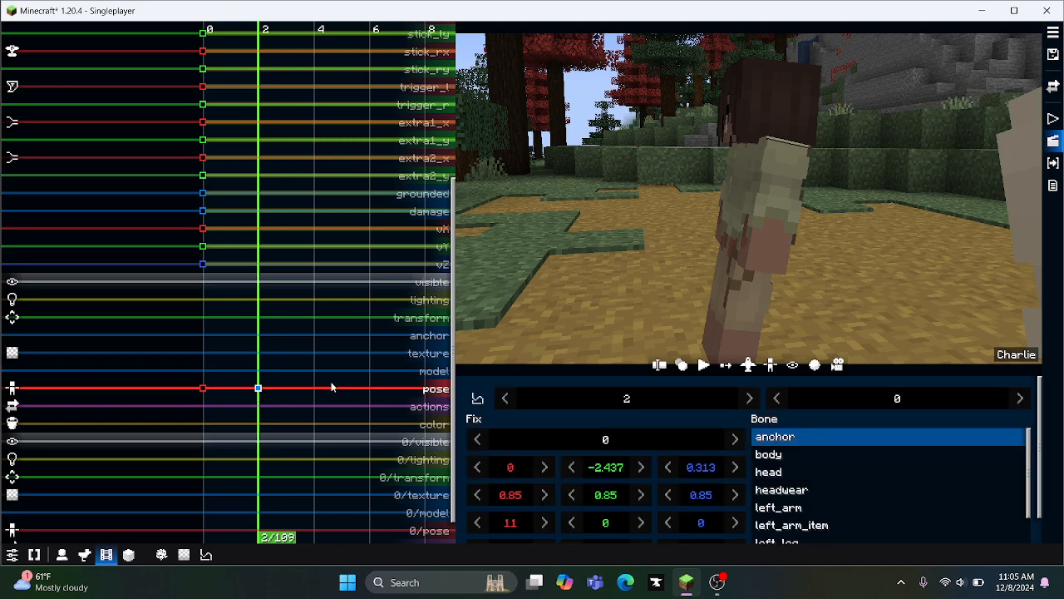
Step: Set the X rotation of the left arm to 11 and of the right arm to 9 in the tick 2 pose keyframe
{"action": "left_click", "coordinate": [754, 241]}
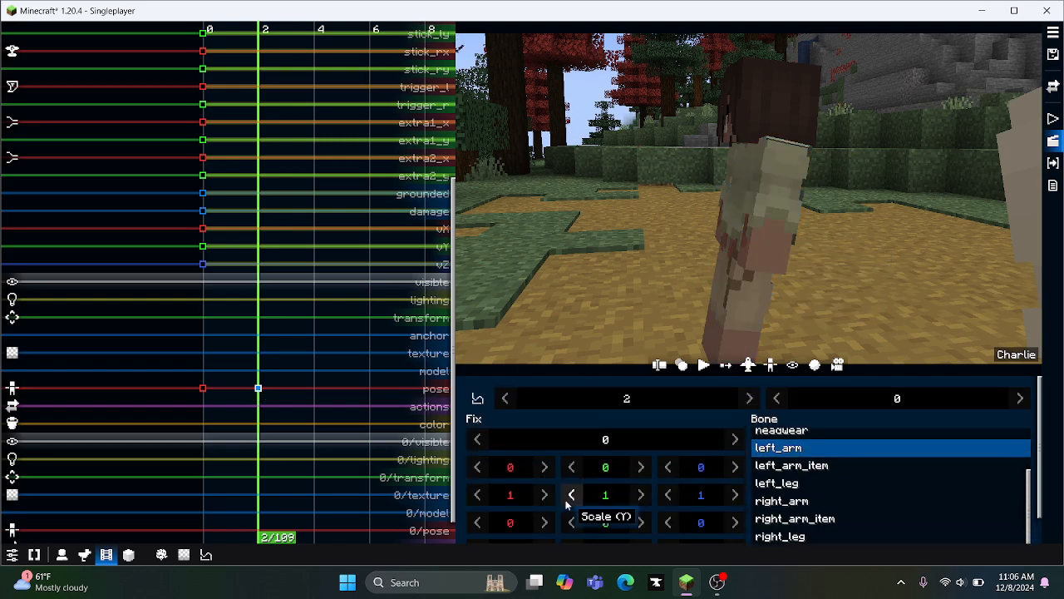
{"action": "left_click", "coordinate": [509, 524]}
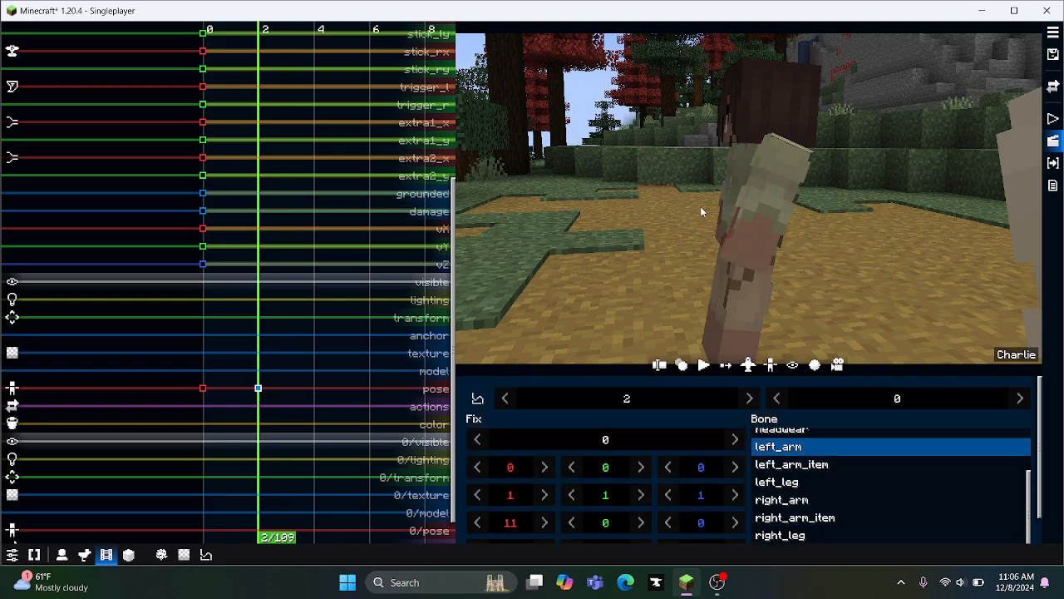
{"action": "left_click_drag", "start_coordinate": [700, 212], "coordinate": [810, 249]}
{"action": "left_click", "coordinate": [701, 231]}
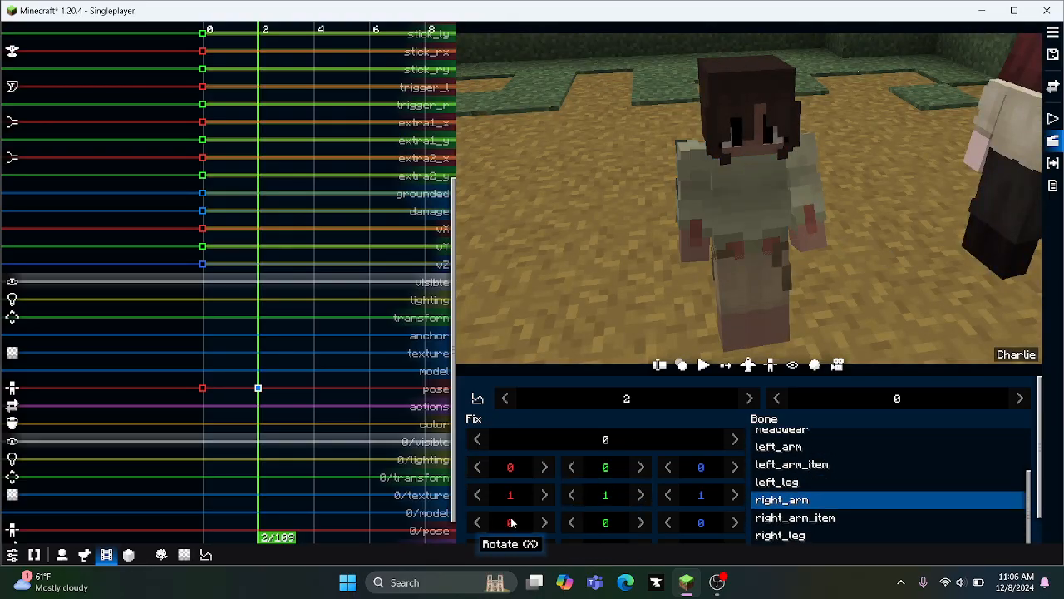
{"action": "type", "text": "9"}
Step: Set the left leg's X rotation to 9 in the tick 2 pose keyframe
{"action": "left_click_drag", "start_coordinate": [568, 308], "coordinate": [748, 307]}
{"action": "scroll", "coordinate": [710, 302], "scroll_direction": "up", "scroll_amount": 3}
{"action": "scroll", "coordinate": [701, 309], "scroll_direction": "down", "scroll_amount": 5}
{"action": "left_click", "coordinate": [748, 307]}
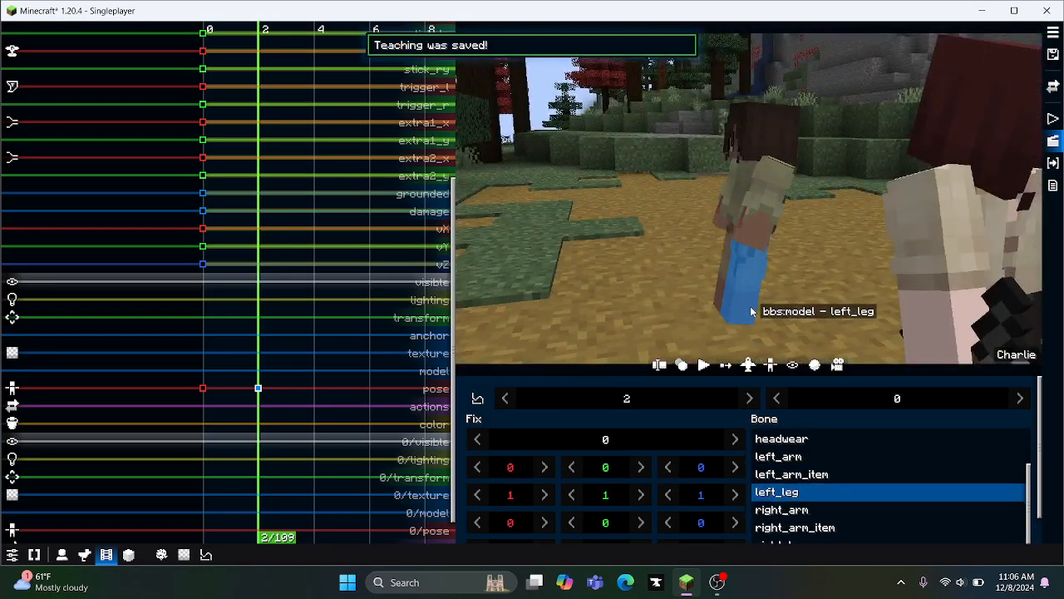
{"action": "left_click", "coordinate": [510, 522]}
{"action": "type", "text": "9"}
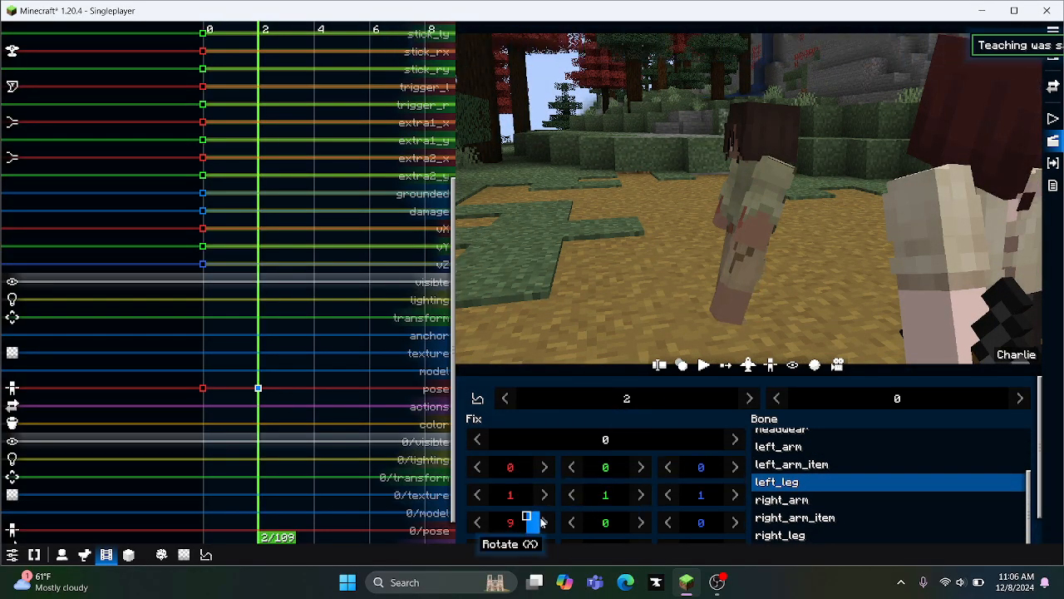
Step: Add a pose keyframe at tick 4 with the anchor bone's Z translation at 2 and X rotation at 23
{"action": "left_click_drag", "start_coordinate": [257, 471], "coordinate": [304, 464]}
{"action": "left_click", "coordinate": [314, 389], "text": "ctrl"}
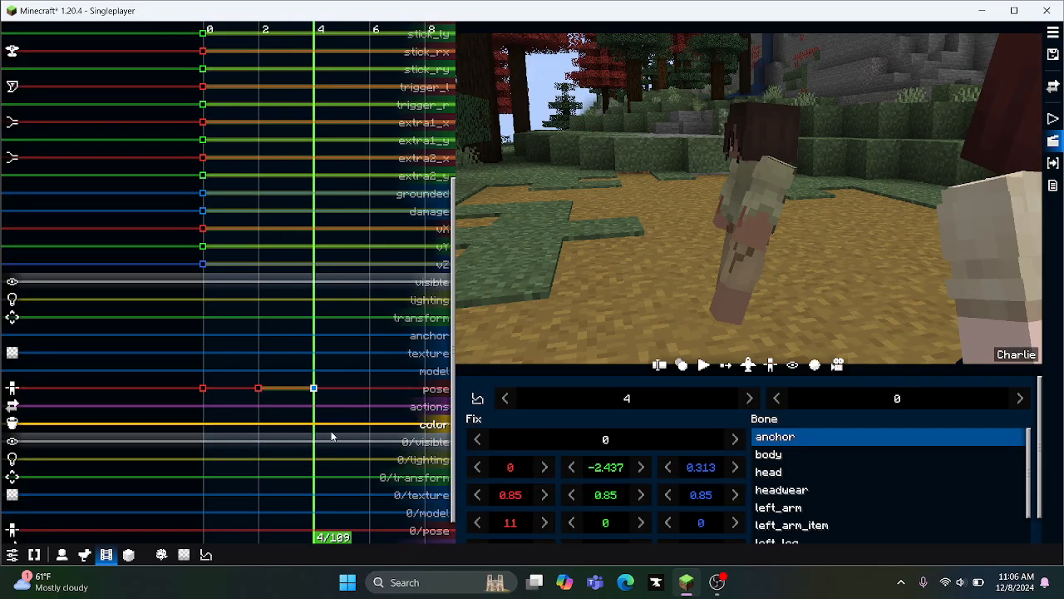
{"action": "left_click", "coordinate": [703, 468]}
{"action": "type", "text": "1"}
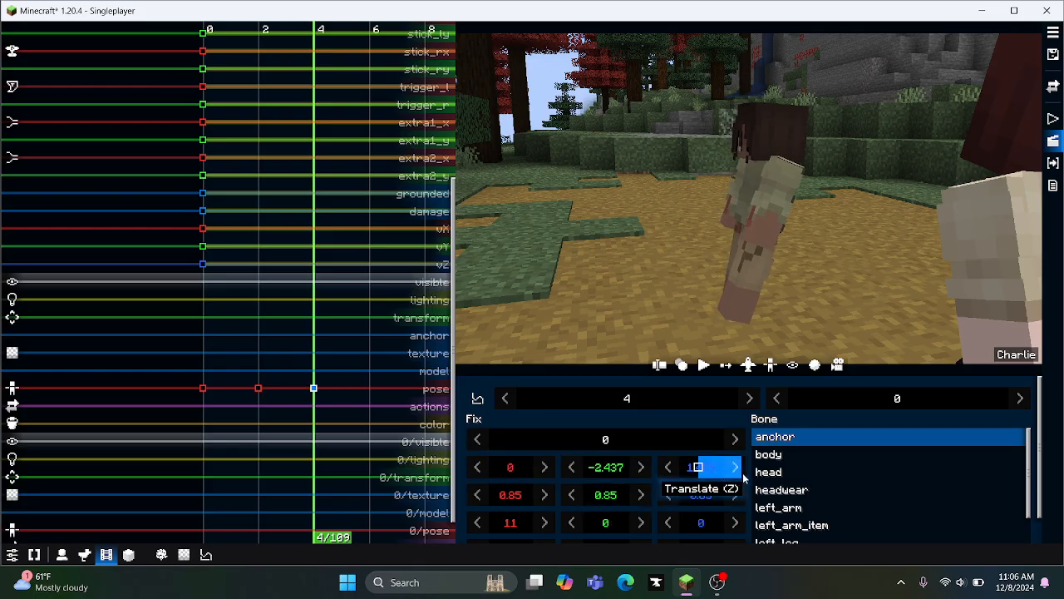
{"action": "left_click_drag", "start_coordinate": [507, 527], "coordinate": [523, 527]}
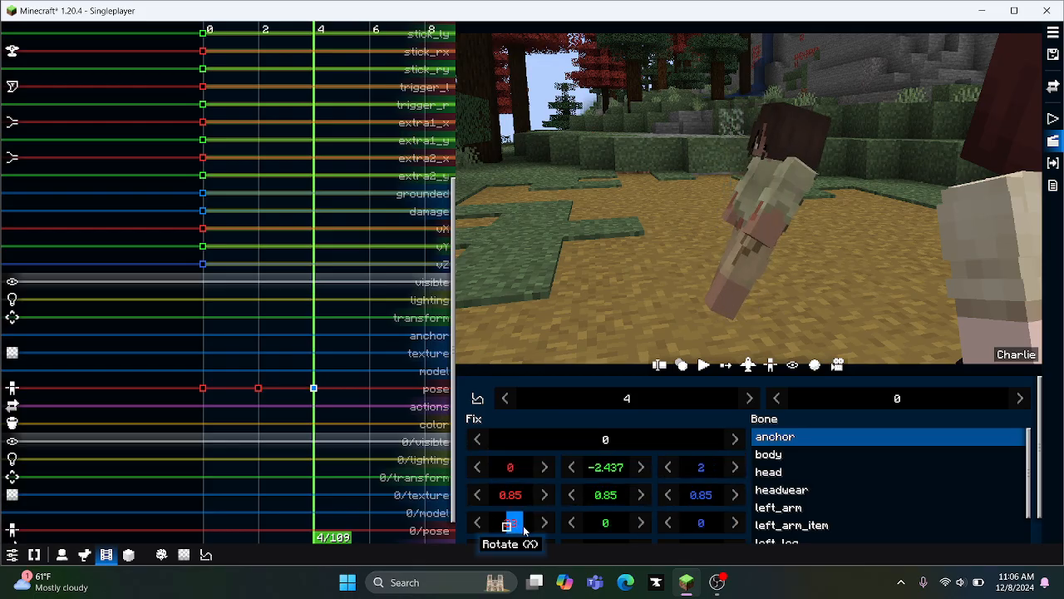
Step: Set the left leg's X rotation to 35 and Y rotation to 14 in the tick 4 pose keyframe
{"action": "left_click_drag", "start_coordinate": [624, 252], "coordinate": [653, 255]}
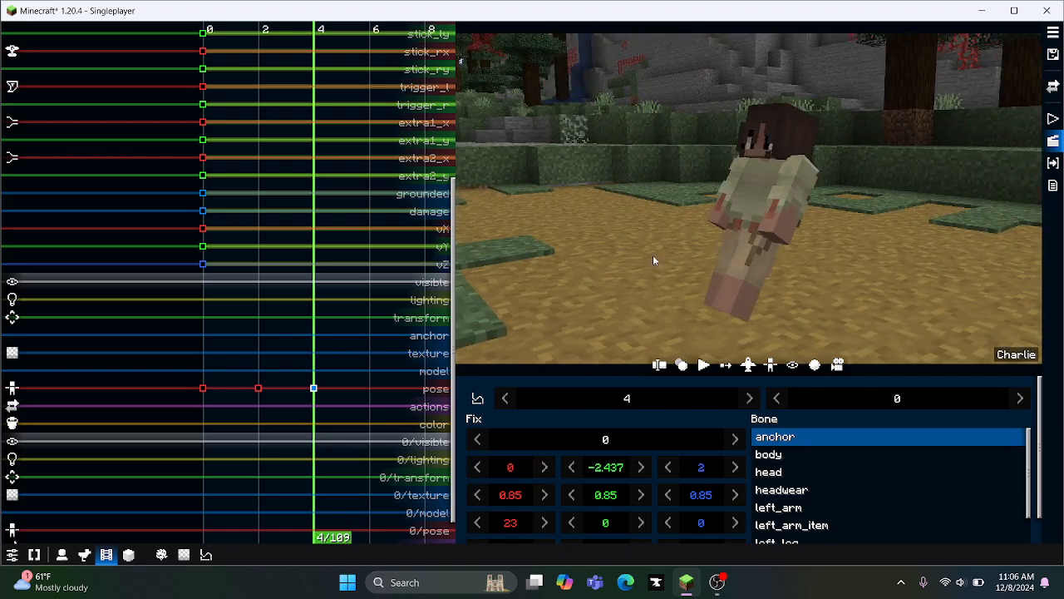
{"action": "left_click", "coordinate": [743, 264]}
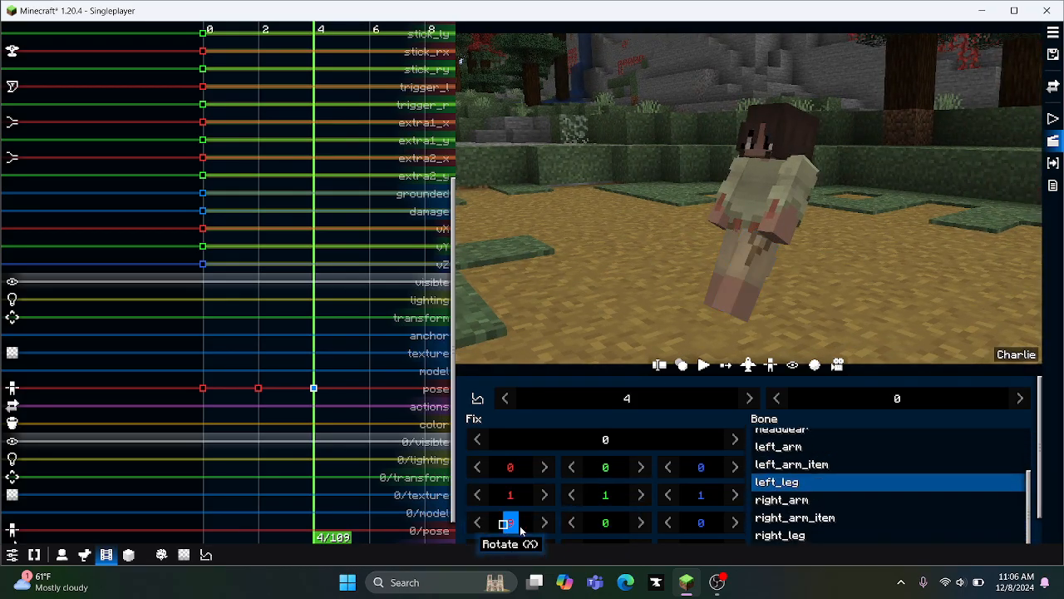
{"action": "left_click_drag", "start_coordinate": [535, 530], "coordinate": [538, 530]}
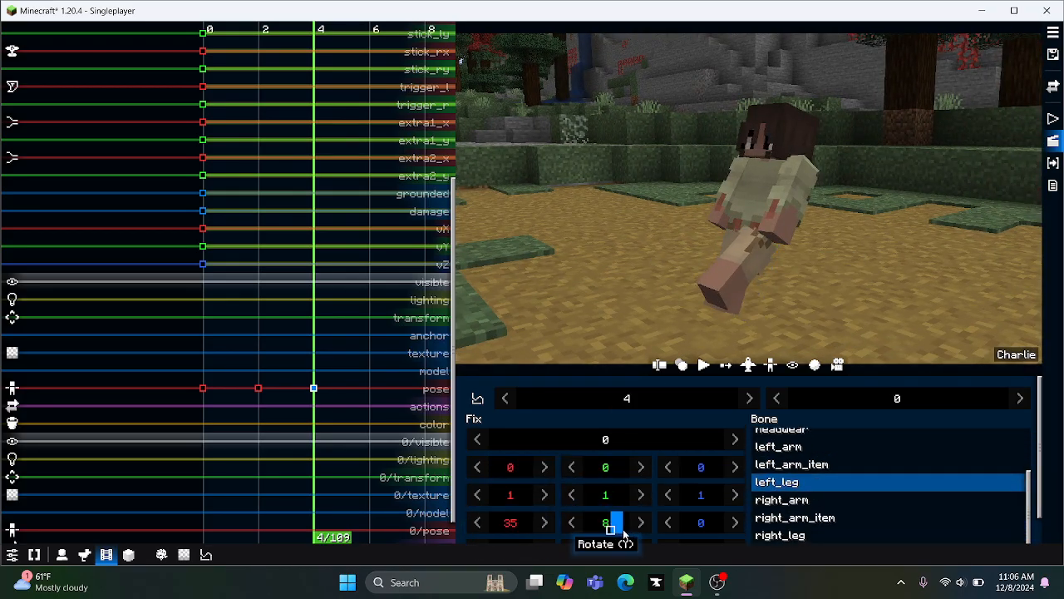
{"action": "left_click_drag", "start_coordinate": [627, 528], "coordinate": [677, 516]}
Step: Swing the right leg forward about X and turn the left leg inward with a negative Z rotation in the tick 4 pose
{"action": "left_click_drag", "start_coordinate": [717, 315], "coordinate": [735, 285]}
{"action": "left_click", "coordinate": [735, 286]}
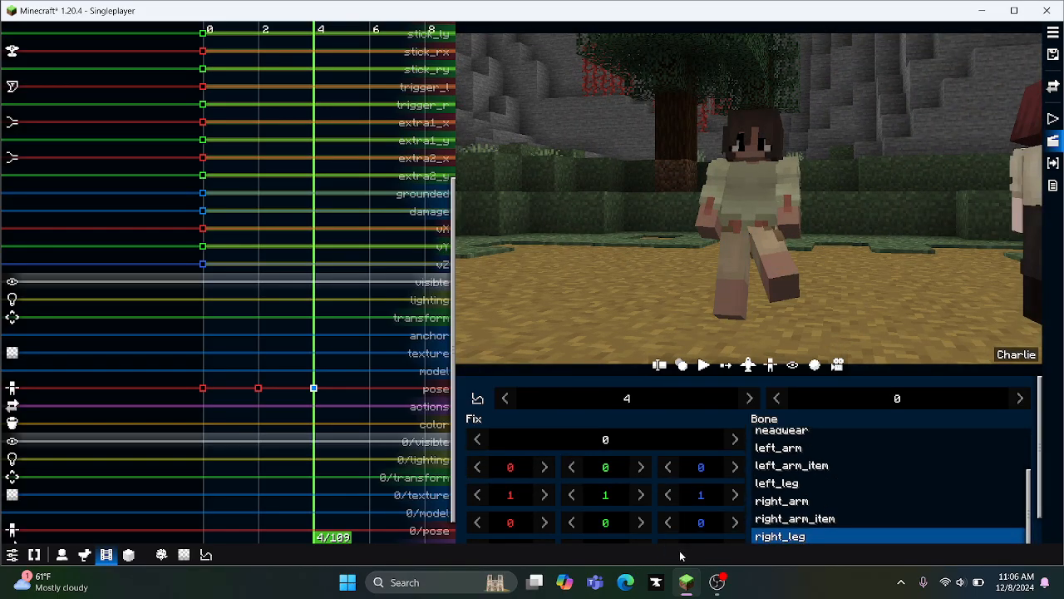
{"action": "left_click_drag", "start_coordinate": [499, 530], "coordinate": [539, 539]}
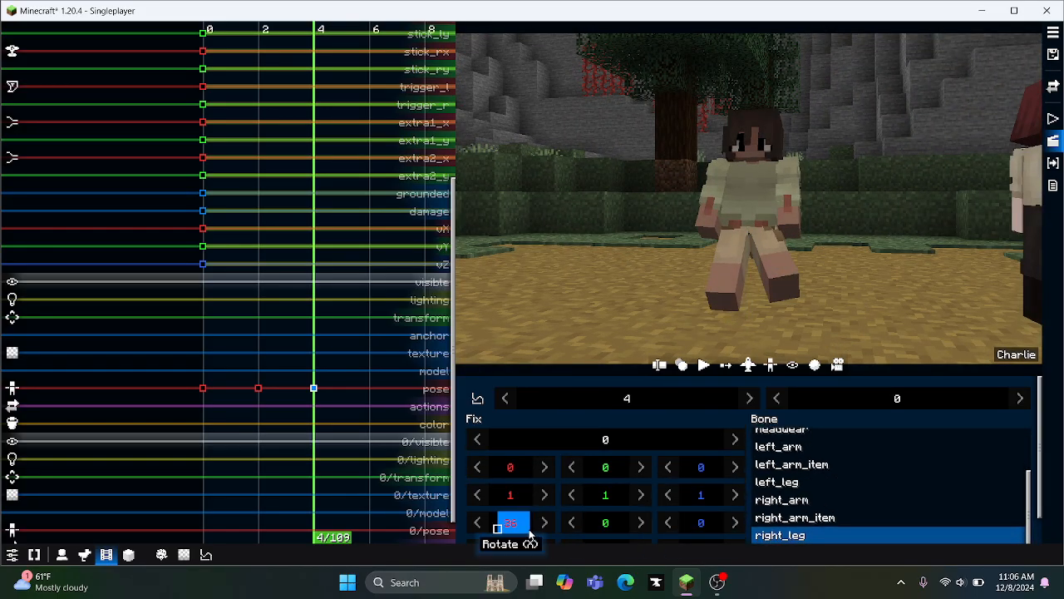
{"action": "left_click", "coordinate": [775, 305]}
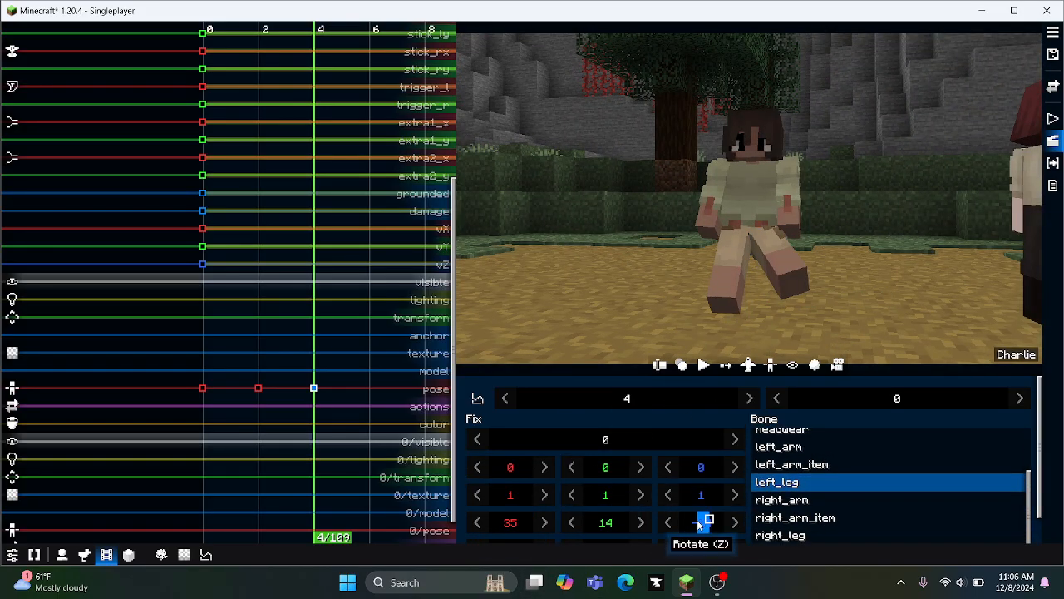
{"action": "left_click_drag", "start_coordinate": [699, 523], "coordinate": [712, 519]}
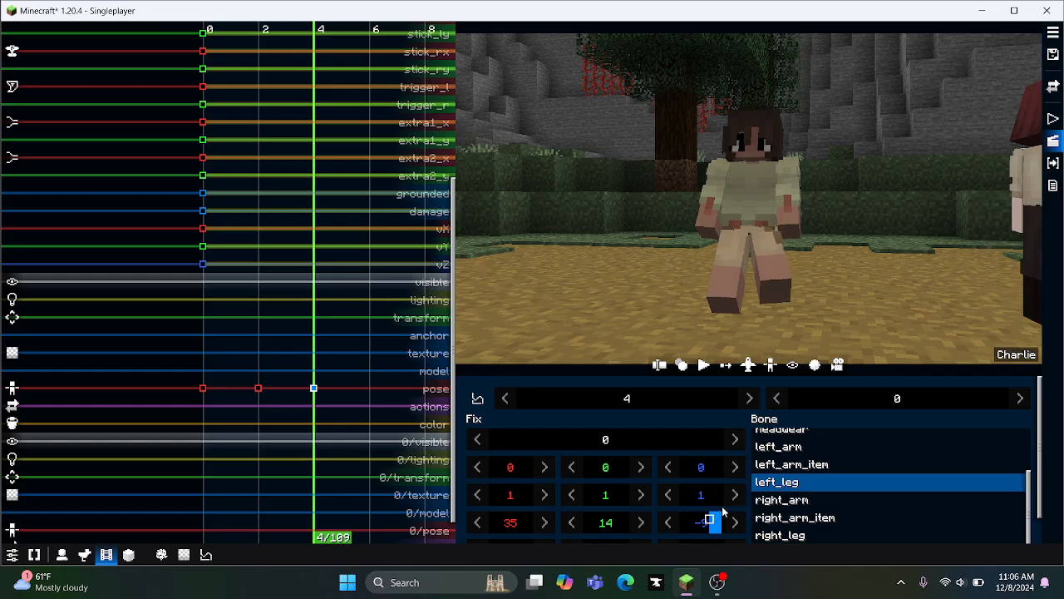
Step: Set the left arm's rotation to X 39, Y -5 and Z -10 in the tick 4 pose keyframe
{"action": "middle_click_drag", "start_coordinate": [874, 221], "coordinate": [793, 219]}
{"action": "left_click", "coordinate": [791, 219]}
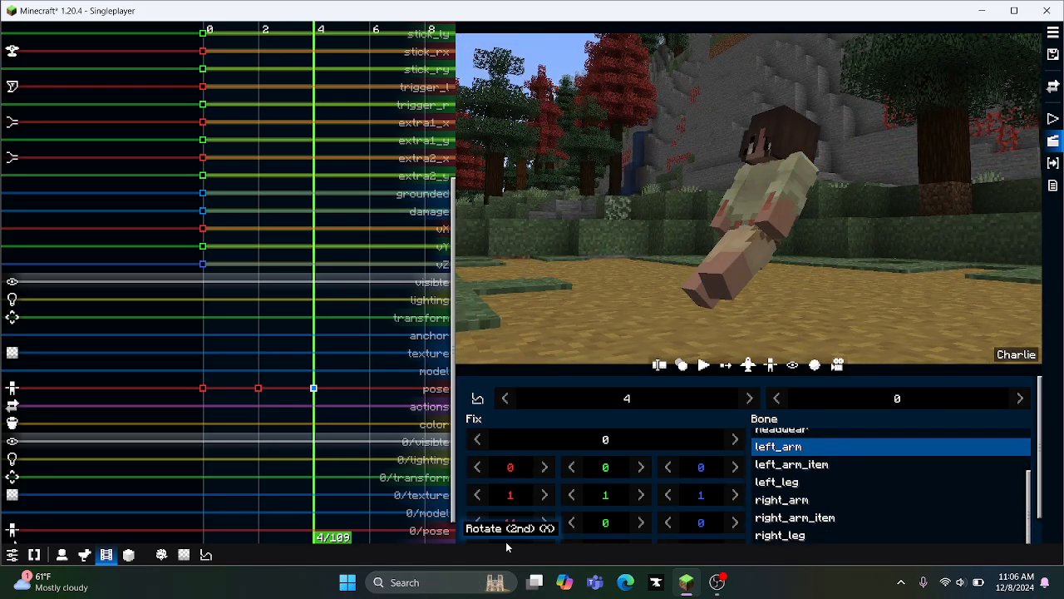
{"action": "left_click_drag", "start_coordinate": [546, 519], "coordinate": [627, 522]}
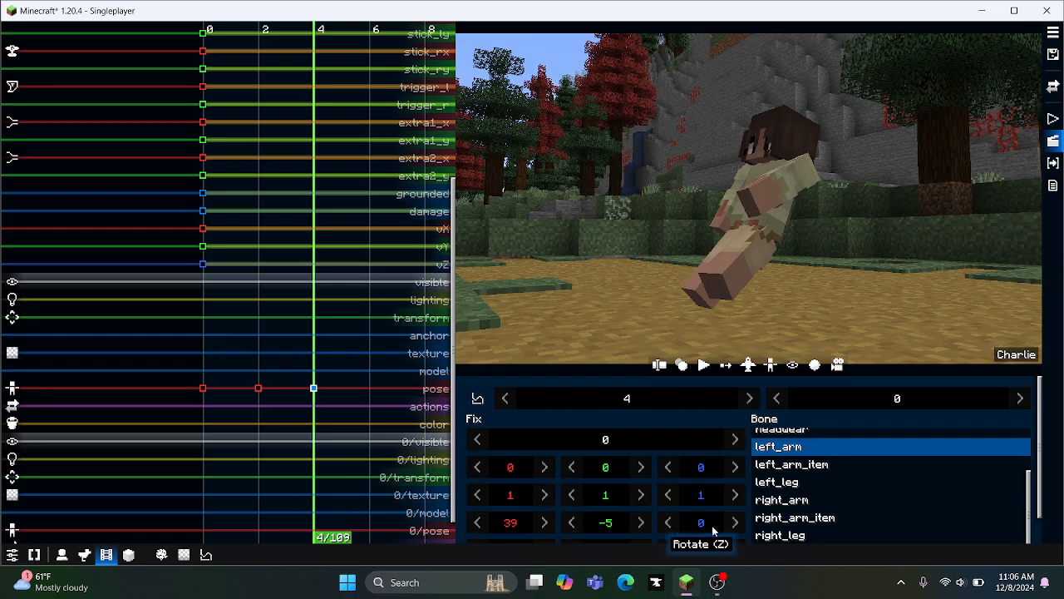
{"action": "left_click_drag", "start_coordinate": [734, 527], "coordinate": [699, 524]}
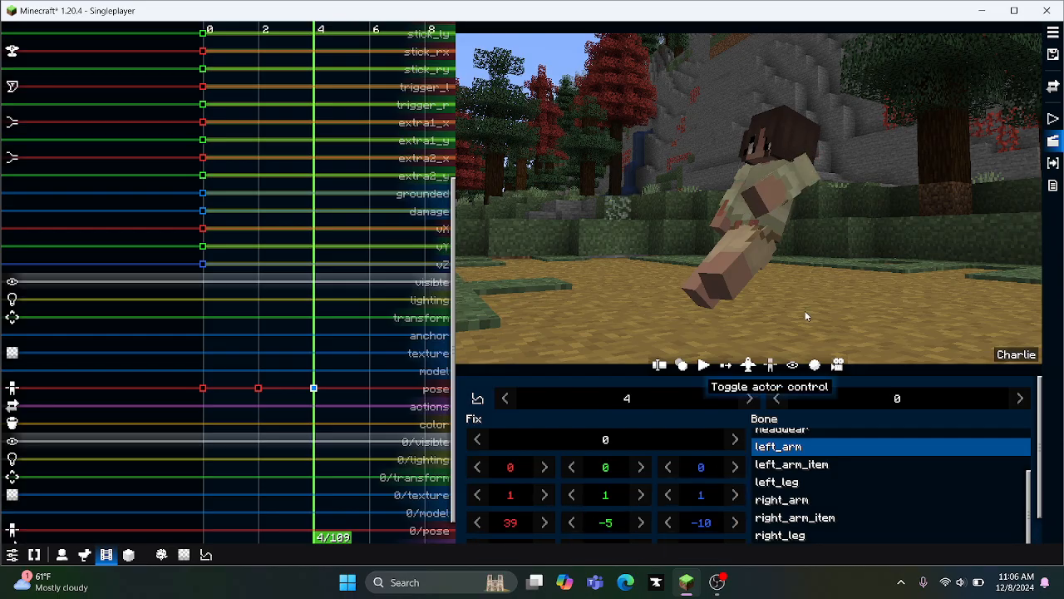
Step: Set the right arm's X rotation to 26 in the tick 4 pose keyframe
{"action": "middle_click_drag", "start_coordinate": [806, 314], "coordinate": [458, 173]}
{"action": "left_click", "coordinate": [750, 229]}
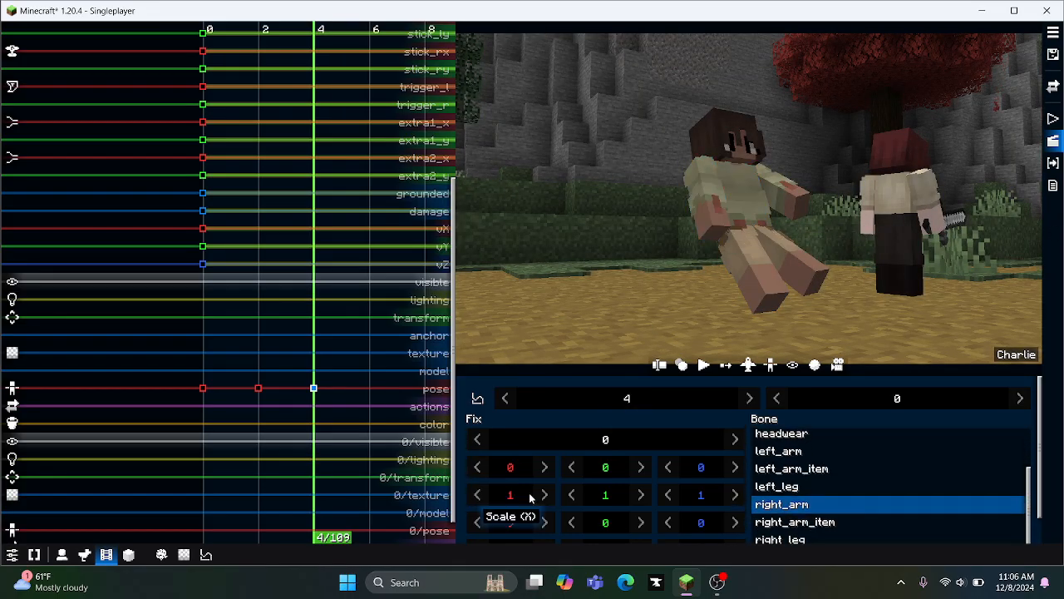
{"action": "left_click_drag", "start_coordinate": [534, 527], "coordinate": [535, 527]}
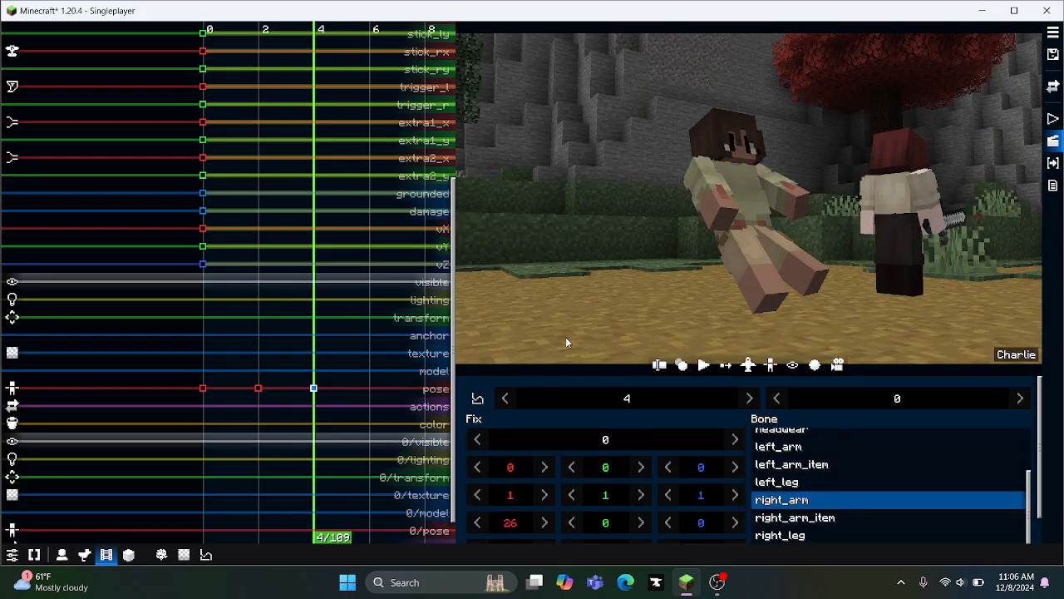
Step: Play the animation from tick 0 to check the poses, and return the playhead to tick 4
{"action": "middle_click_drag", "start_coordinate": [567, 338], "coordinate": [463, 343]}
{"action": "left_click_drag", "start_coordinate": [316, 404], "coordinate": [198, 414]}
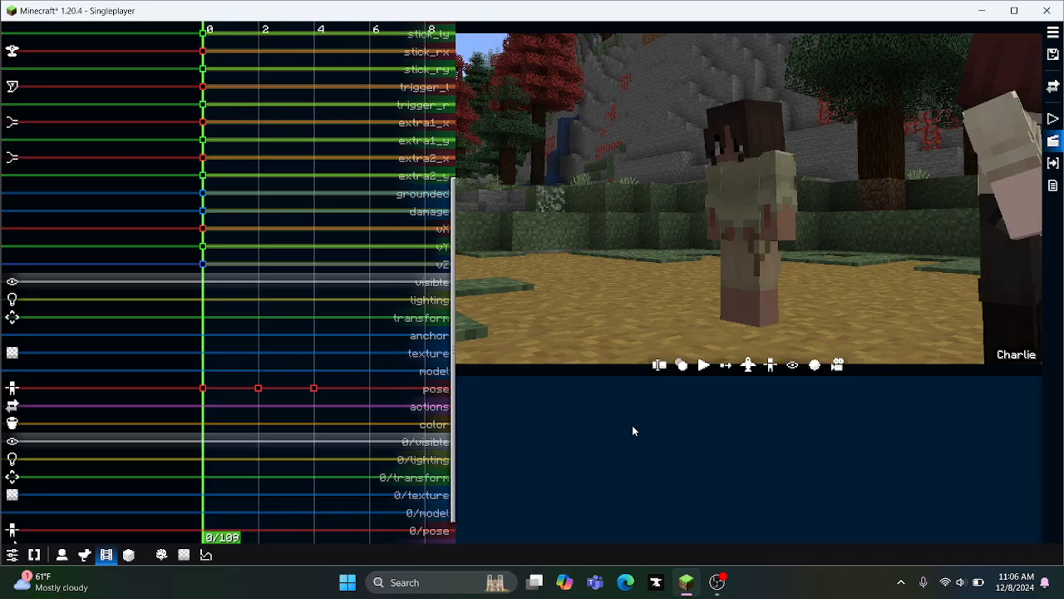
{"action": "left_click", "coordinate": [707, 370]}
{"action": "left_click_drag", "start_coordinate": [291, 459], "coordinate": [314, 458]}
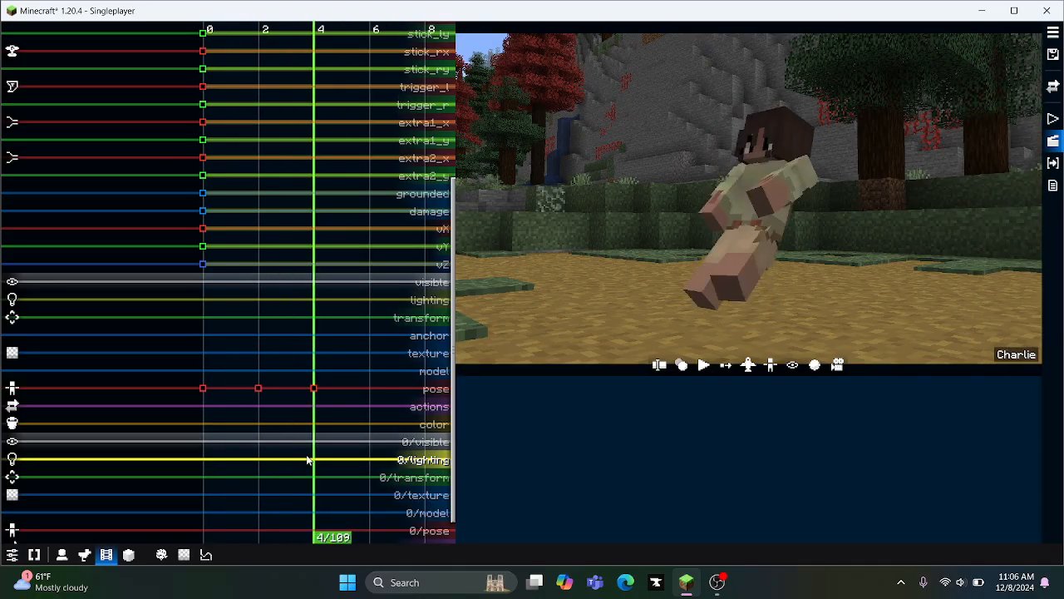
Step: Increase the anchor bone's Z translation in the tick 4 pose keyframe and play the animation from the start
{"action": "left_click", "coordinate": [313, 388]}
{"action": "left_click_drag", "start_coordinate": [701, 466], "coordinate": [796, 474]}
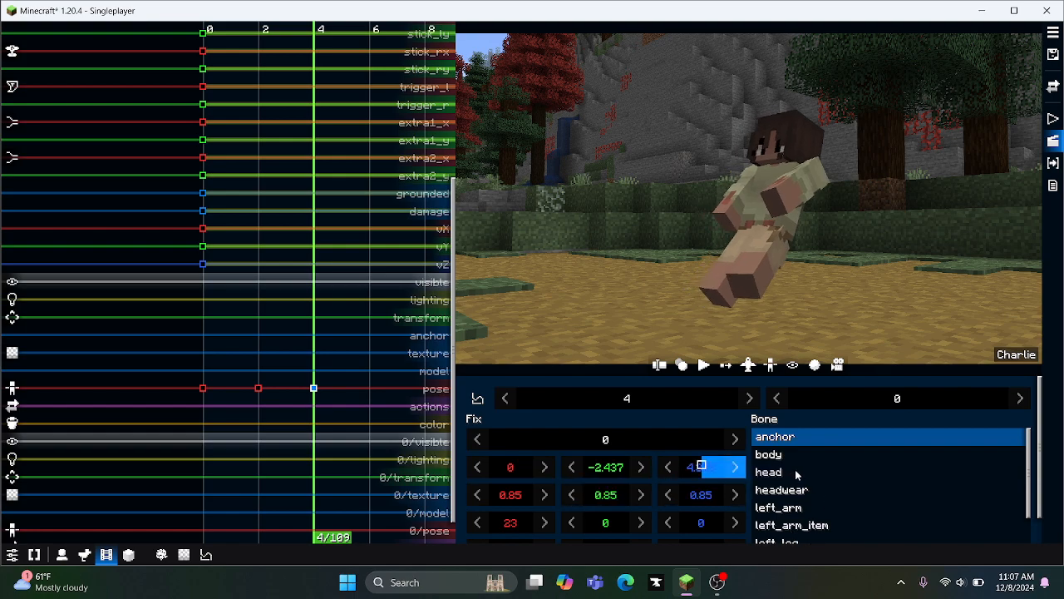
{"action": "left_click", "coordinate": [206, 505]}
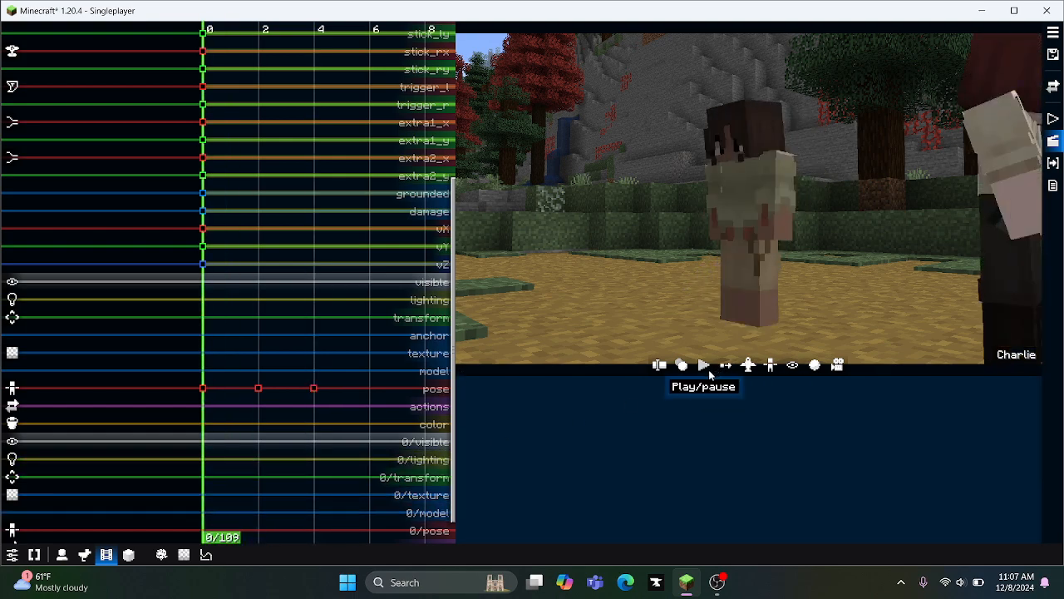
{"action": "left_click", "coordinate": [704, 365]}
{"action": "left_click", "coordinate": [703, 365]}
Step: Add a pose keyframe at tick 7 with the anchor's X rotation at 40, Z translation at 7.001 and a lowered Y translation
{"action": "left_click", "coordinate": [357, 443]}
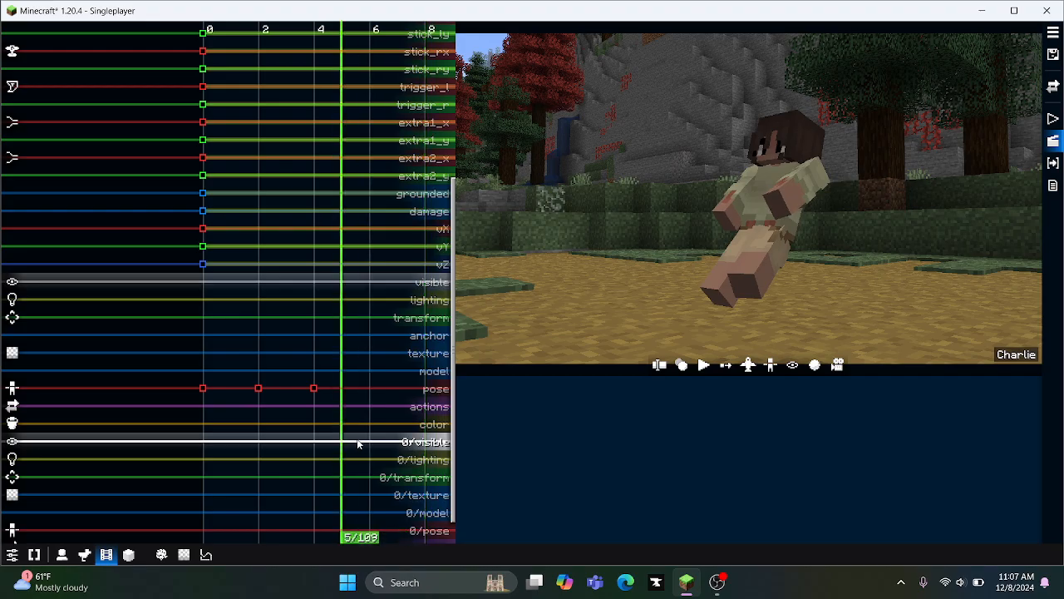
{"action": "left_click_drag", "start_coordinate": [357, 443], "coordinate": [387, 444]}
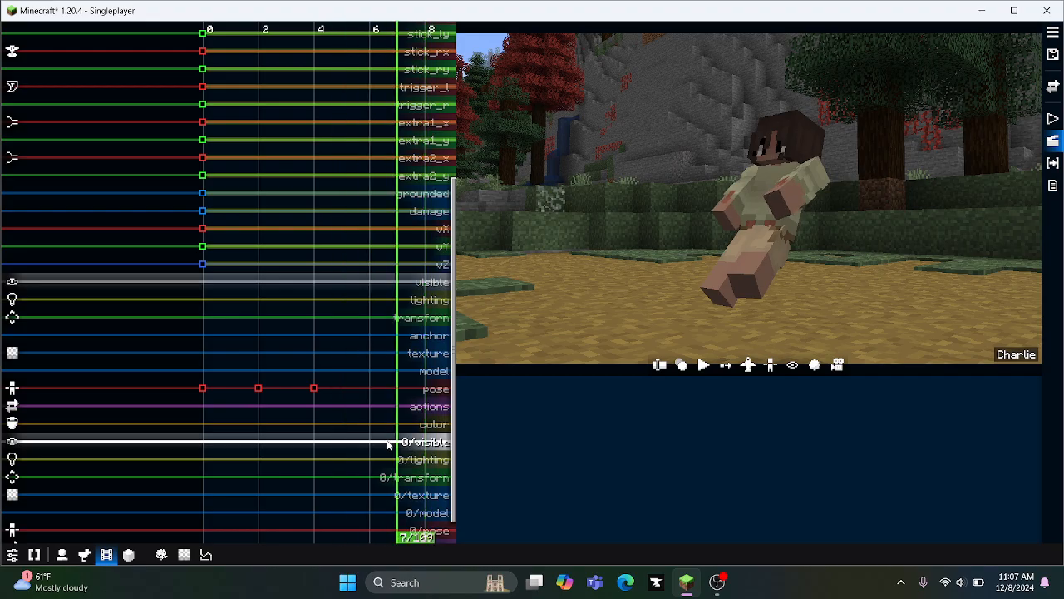
{"action": "left_click", "coordinate": [398, 390]}
{"action": "left_click_drag", "start_coordinate": [512, 522], "coordinate": [543, 522]}
{"action": "left_click_drag", "start_coordinate": [701, 467], "coordinate": [781, 470]}
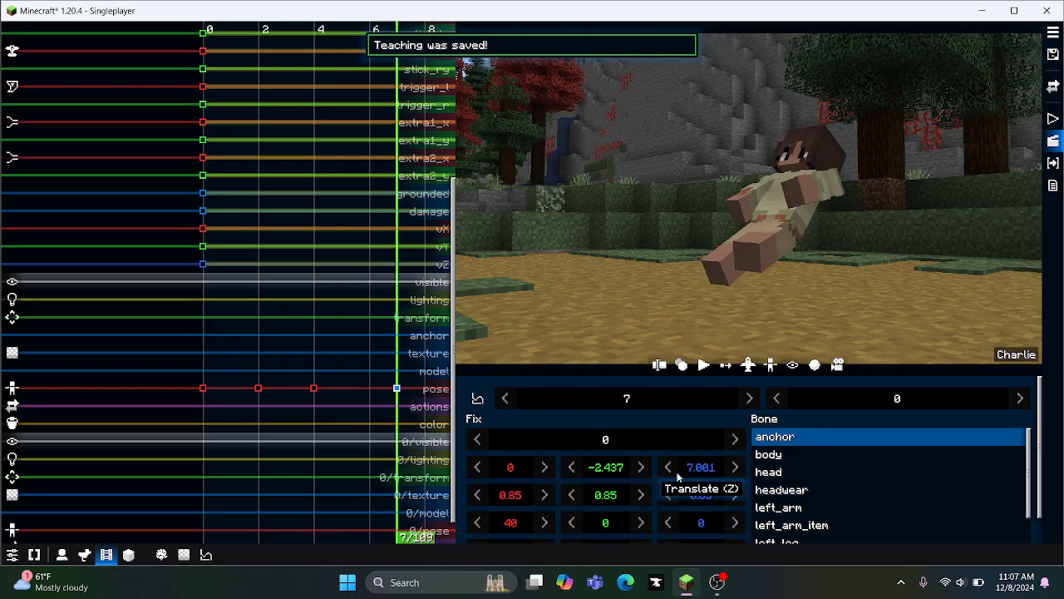
{"action": "left_click_drag", "start_coordinate": [611, 473], "coordinate": [551, 468]}
{"action": "left_click", "coordinate": [79, 511]}
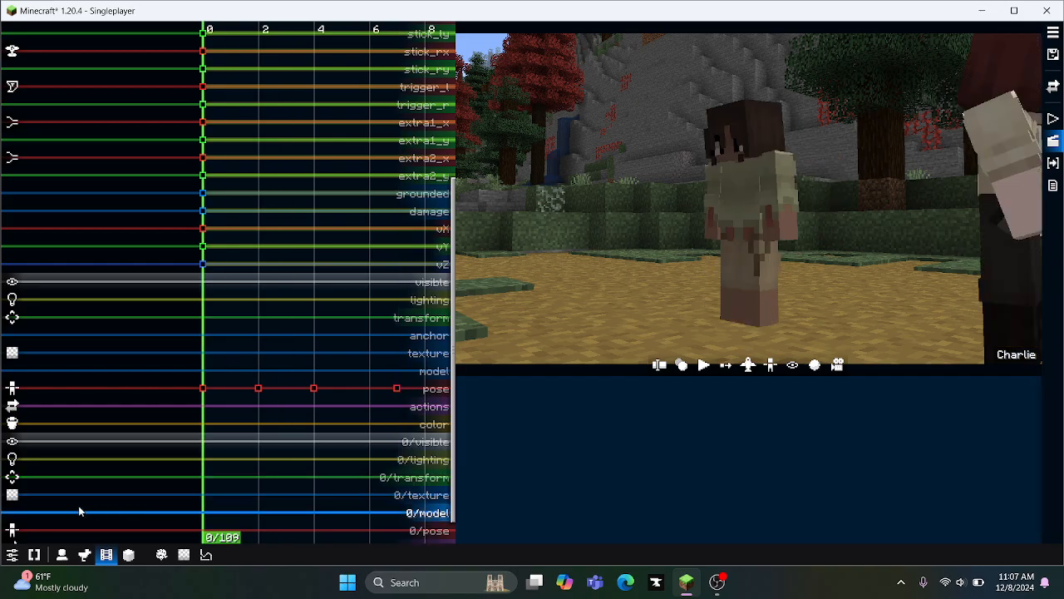
Step: Move the tick 7 pose keyframe to tick 6 and play the animation from the start
{"action": "left_click", "coordinate": [703, 366]}
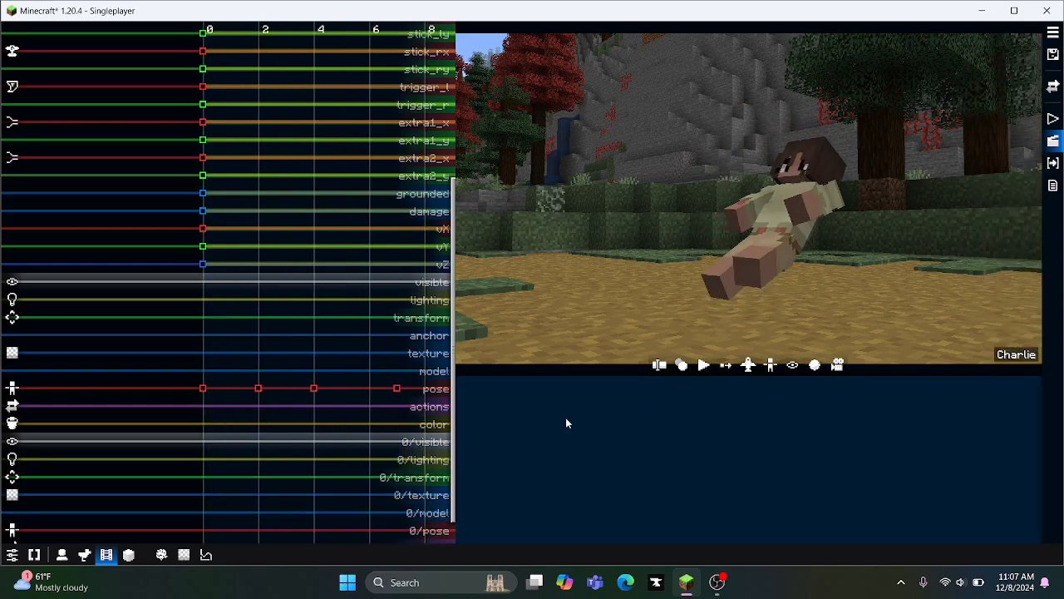
{"action": "scroll", "coordinate": [373, 435], "scroll_direction": "down", "scroll_amount": 5}
{"action": "left_click", "coordinate": [253, 378]}
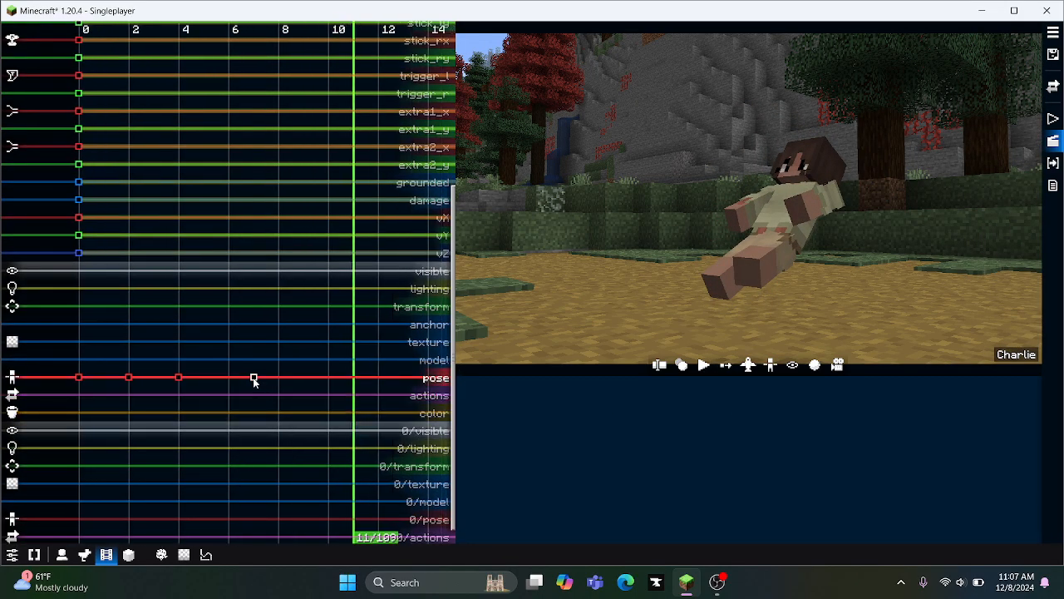
{"action": "left_click_drag", "start_coordinate": [254, 379], "coordinate": [238, 381]}
{"action": "left_click", "coordinate": [4, 483]}
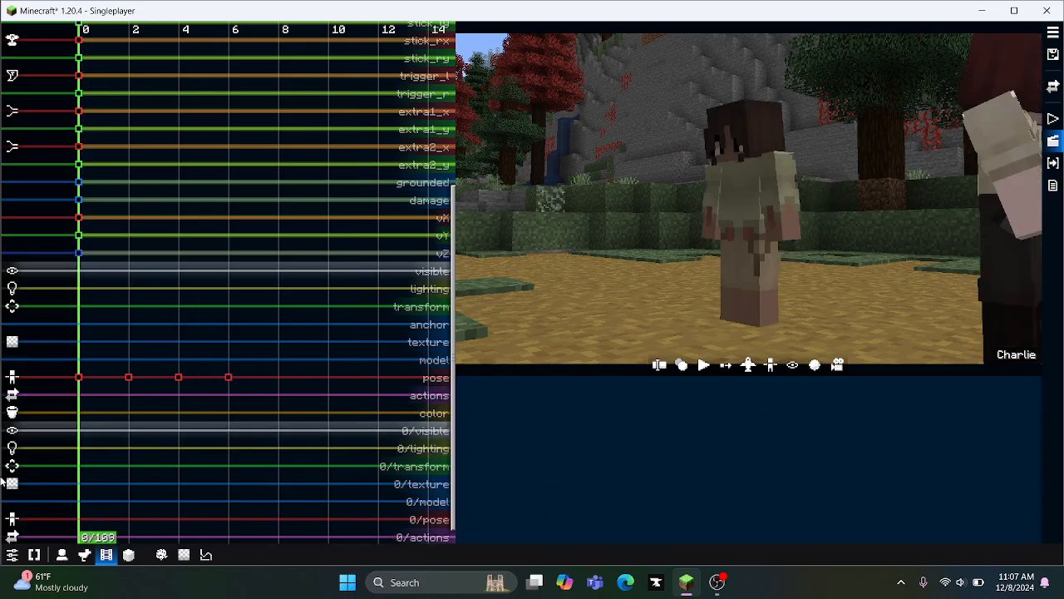
{"action": "left_click", "coordinate": [708, 368]}
{"action": "left_click", "coordinate": [708, 369]}
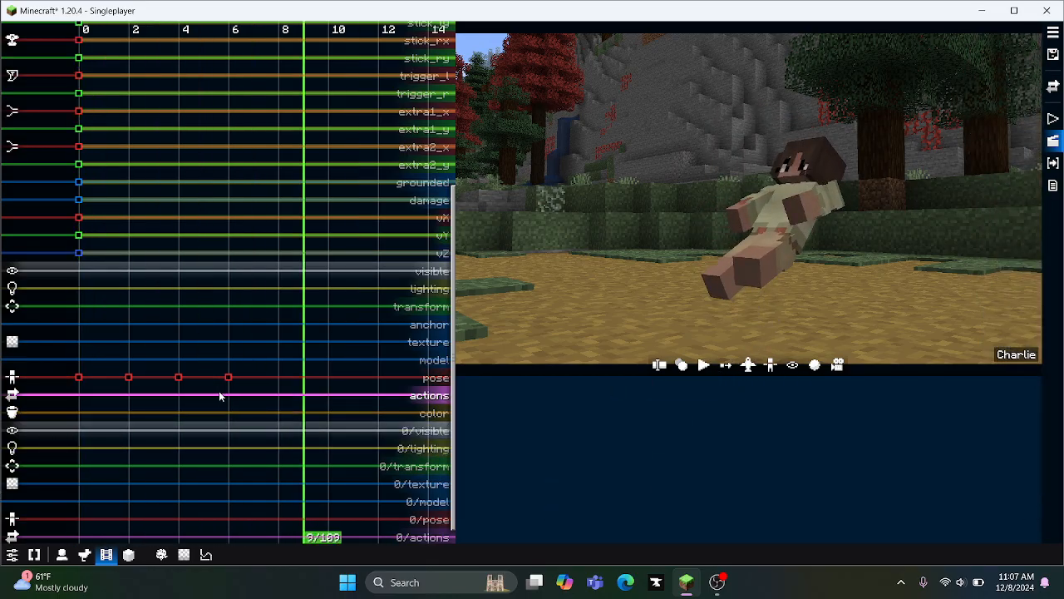
Step: Move the last pose keyframe to tick 5 and replay the animation from tick 0
{"action": "left_click", "coordinate": [228, 378]}
{"action": "left_click_drag", "start_coordinate": [187, 383], "coordinate": [201, 385]}
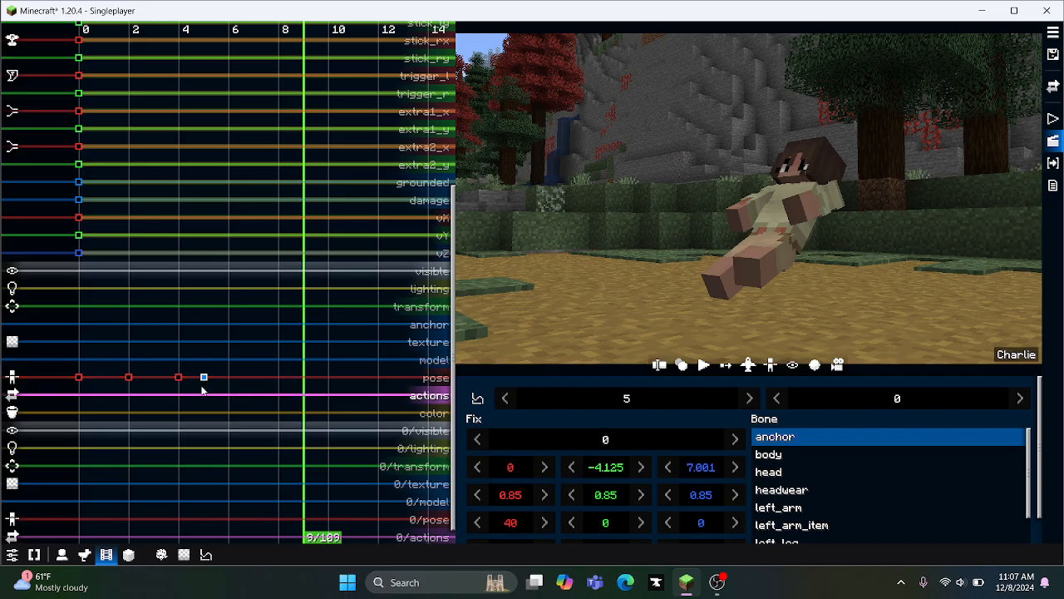
{"action": "left_click", "coordinate": [79, 400]}
{"action": "left_click", "coordinate": [703, 366]}
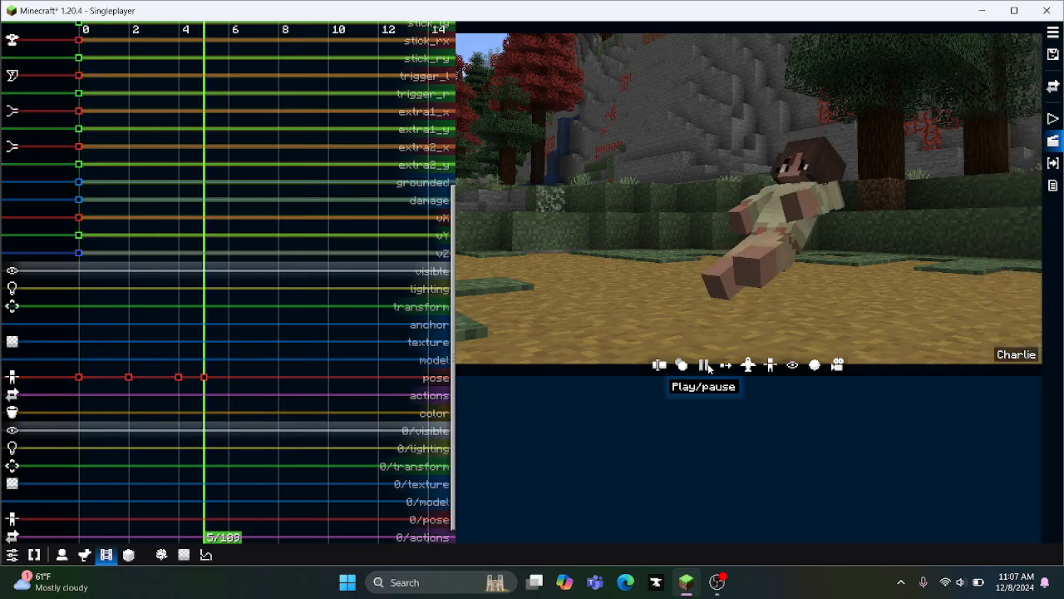
Step: Try the last two pose keyframes at ticks 3 and 4, return them to ticks 4 and 5, and play the animation from tick 0
{"action": "left_click_drag", "start_coordinate": [181, 378], "coordinate": [160, 381]}
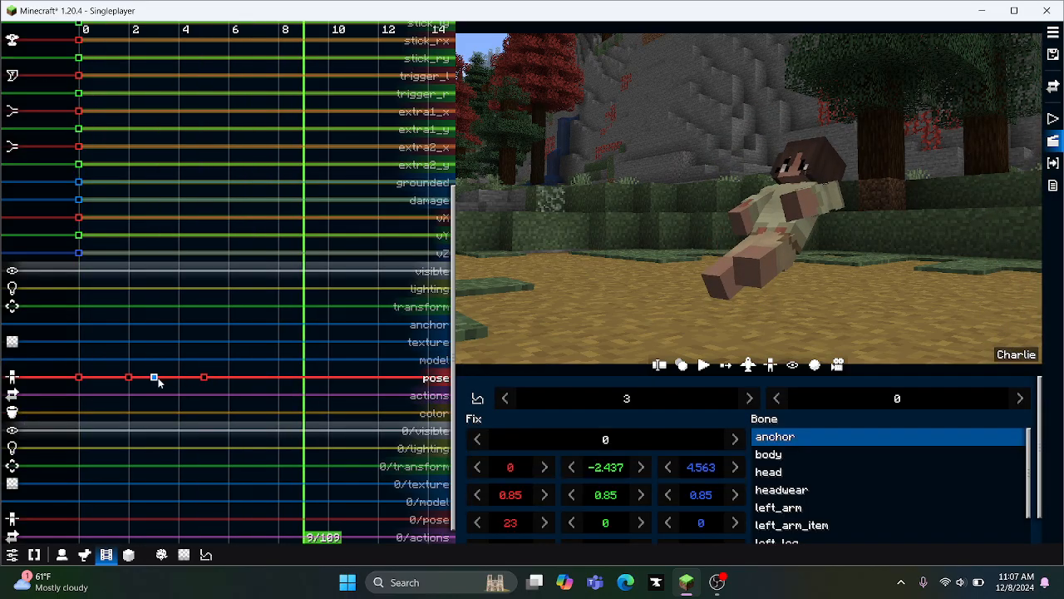
{"action": "left_click", "coordinate": [36, 457]}
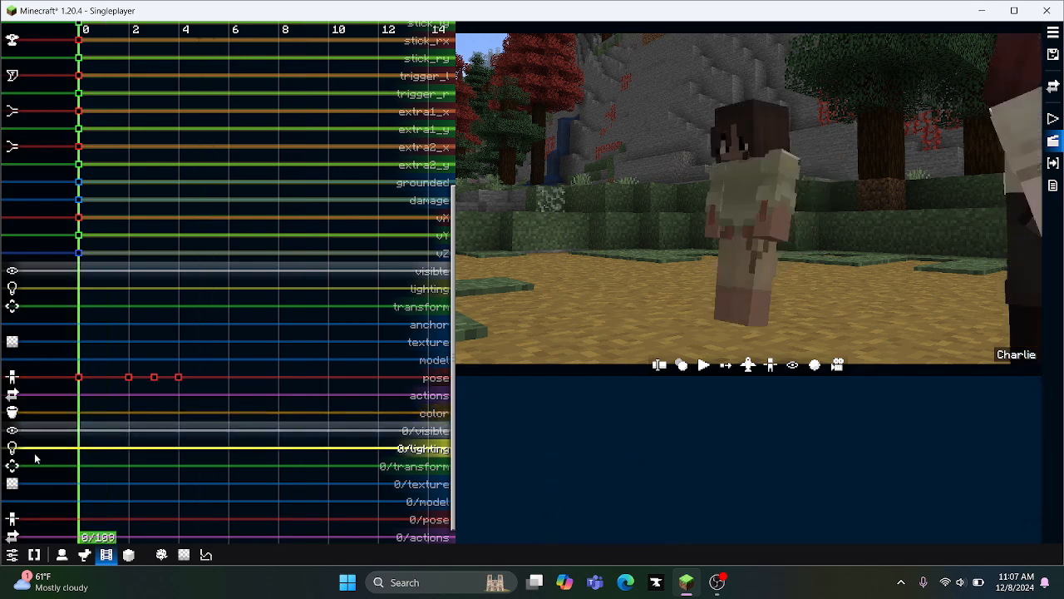
{"action": "left_click", "coordinate": [703, 366]}
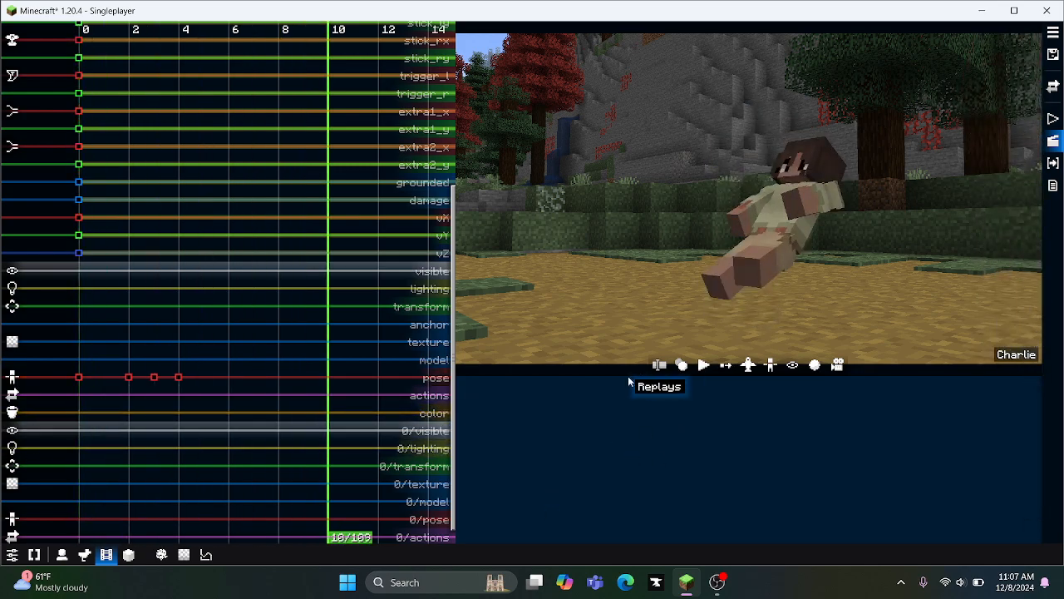
{"action": "left_click_drag", "start_coordinate": [180, 379], "coordinate": [200, 380]}
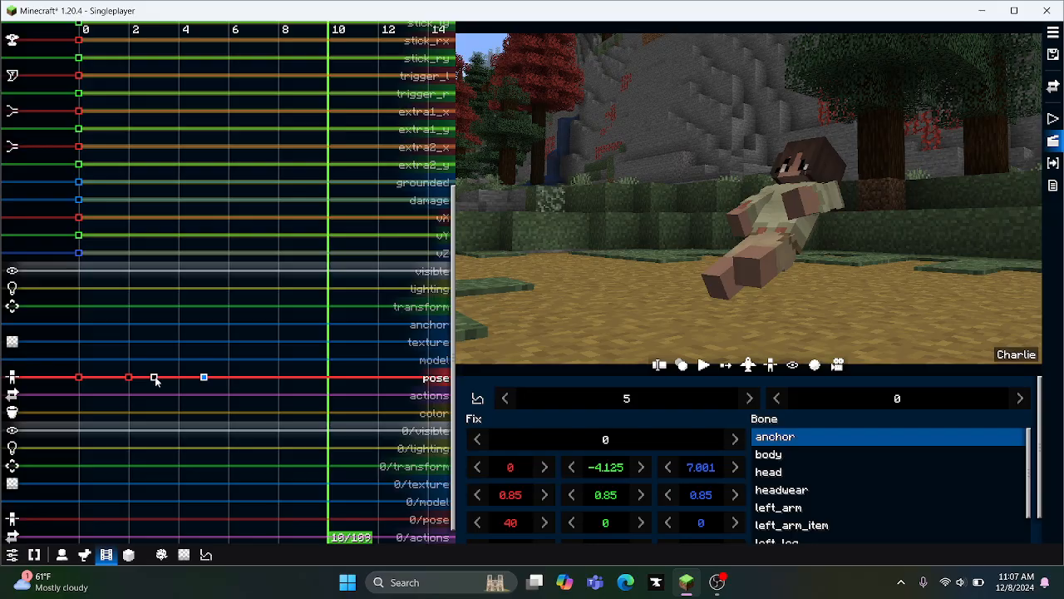
{"action": "left_click_drag", "start_coordinate": [252, 430], "coordinate": [50, 449]}
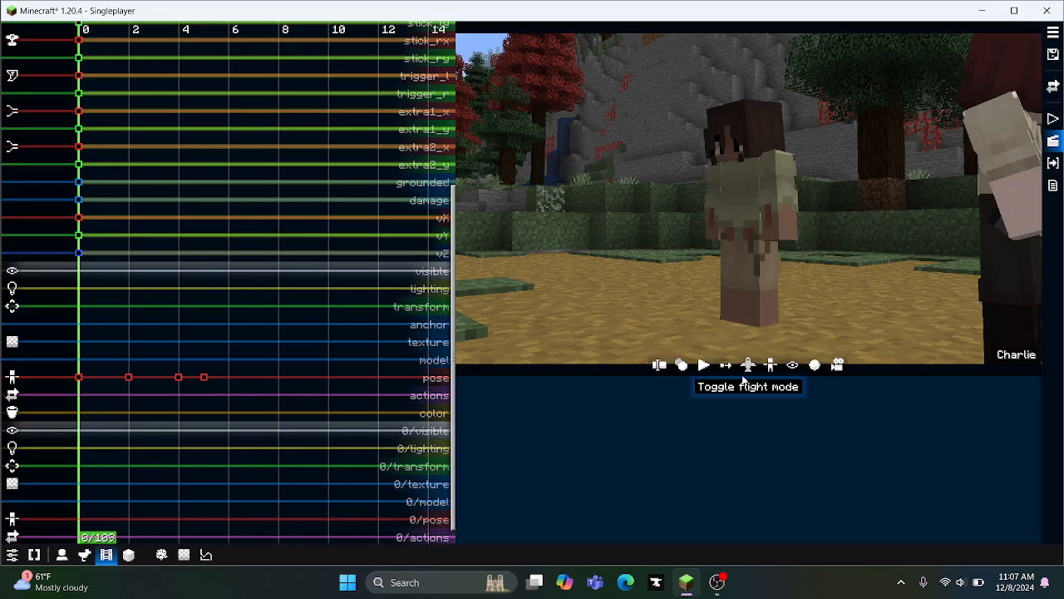
{"action": "left_click", "coordinate": [703, 365]}
Step: Add a pose keyframe at tick 6 with the anchor's X rotation 62, Y translation -7.156 and Z translation 11.345, and save the film
{"action": "left_click_drag", "start_coordinate": [364, 397], "coordinate": [235, 408]}
{"action": "double_click", "coordinate": [228, 378]}
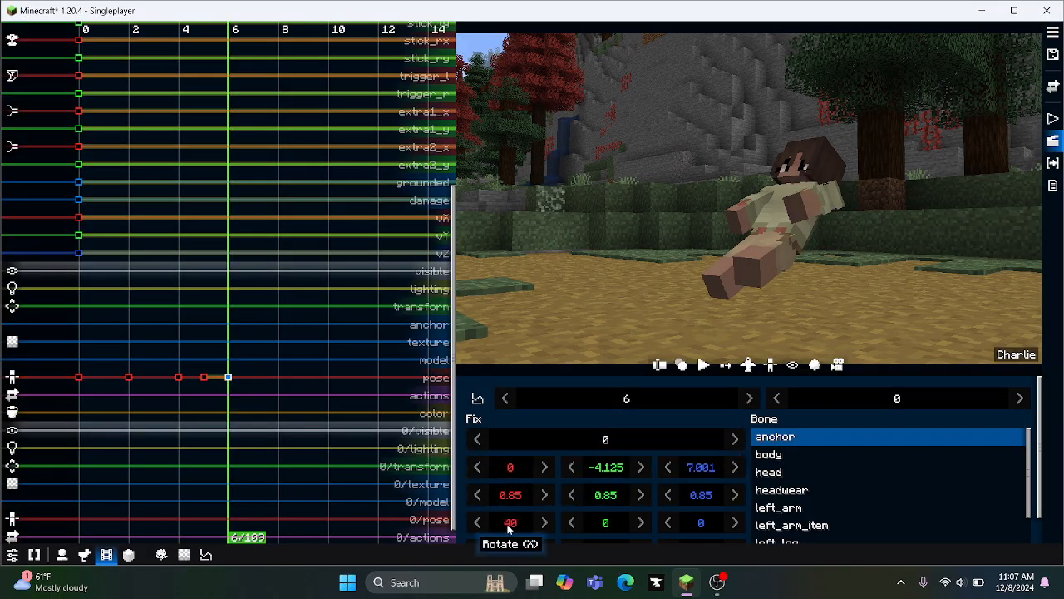
{"action": "left_click_drag", "start_coordinate": [510, 528], "coordinate": [542, 519]}
{"action": "left_click_drag", "start_coordinate": [607, 468], "coordinate": [844, 465]}
{"action": "left_click", "coordinate": [792, 364]}
{"action": "left_click_drag", "start_coordinate": [782, 284], "coordinate": [853, 308]}
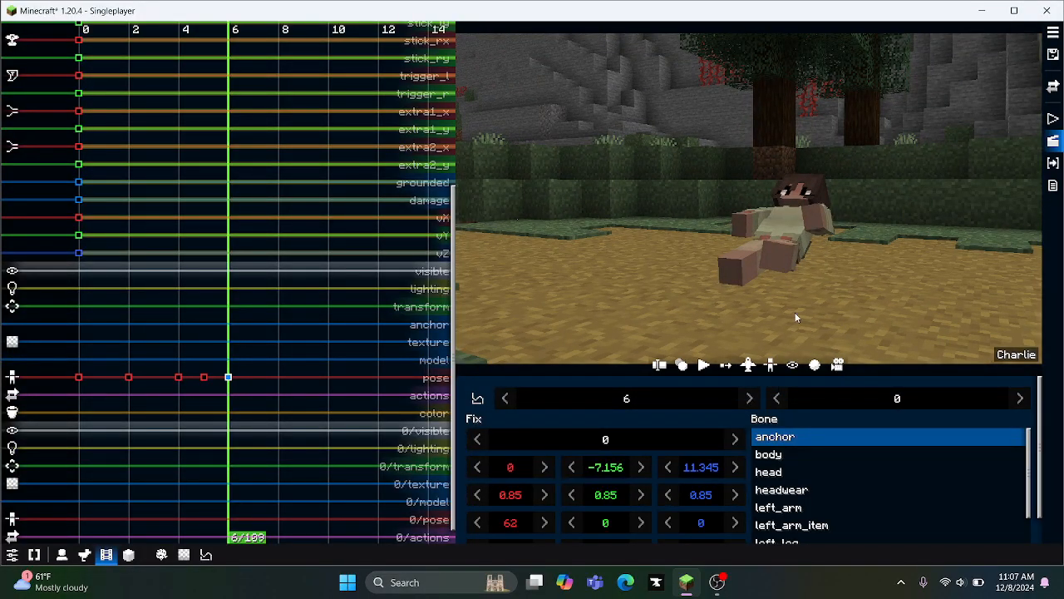
{"action": "left_click_drag", "start_coordinate": [730, 298], "coordinate": [853, 299]}
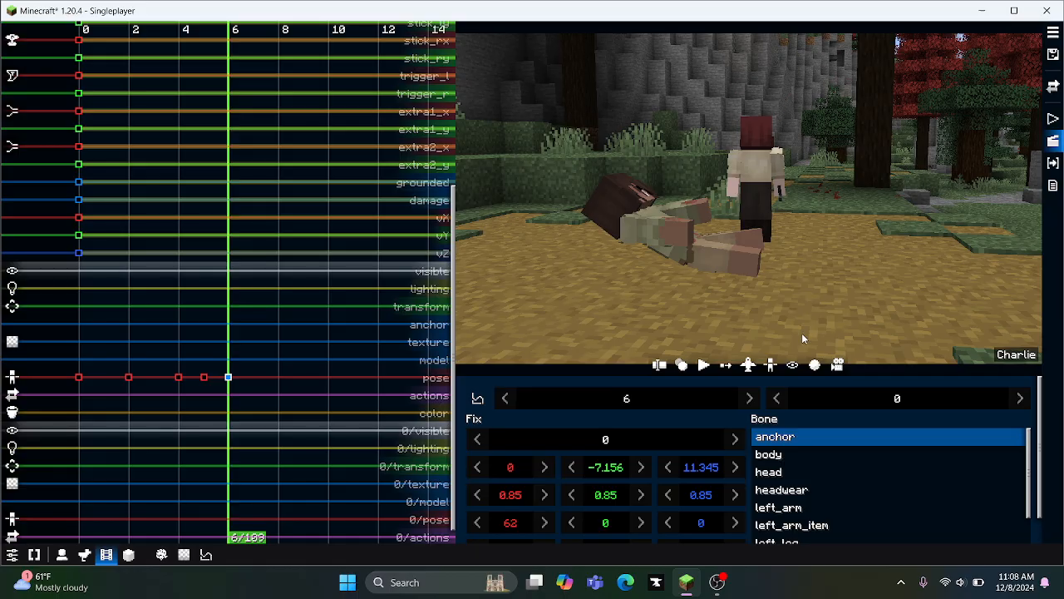
{"action": "key", "text": "ctrl+s"}
Step: Examine the fallen character's tick 6 pose from several angles and distances
{"action": "left_click_drag", "start_coordinate": [743, 279], "coordinate": [375, 279]}
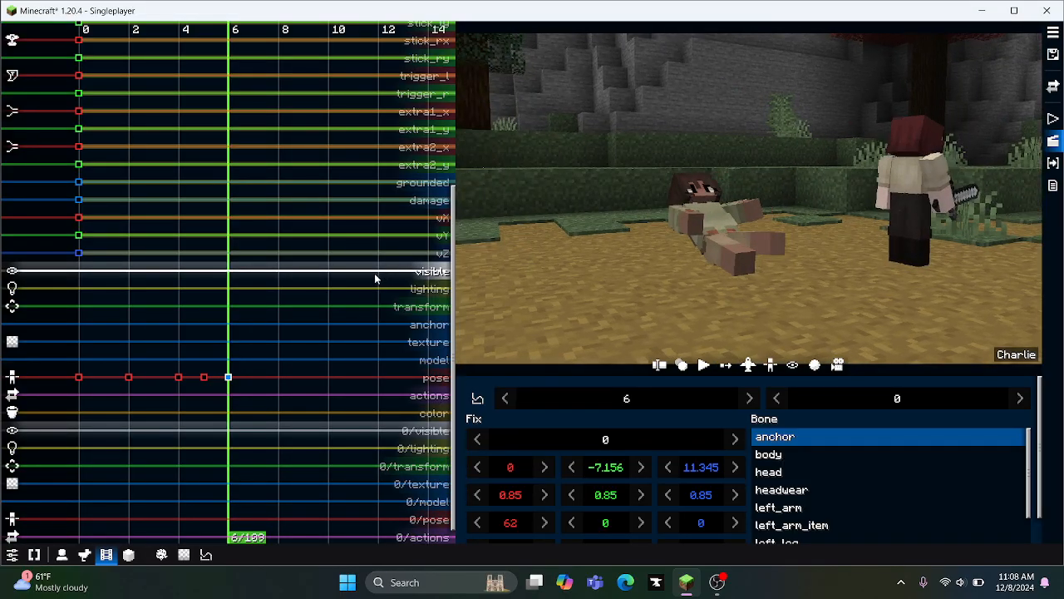
{"action": "left_click_drag", "start_coordinate": [637, 276], "coordinate": [637, 367]}
{"action": "scroll", "coordinate": [634, 350], "scroll_direction": "up", "scroll_amount": 5}
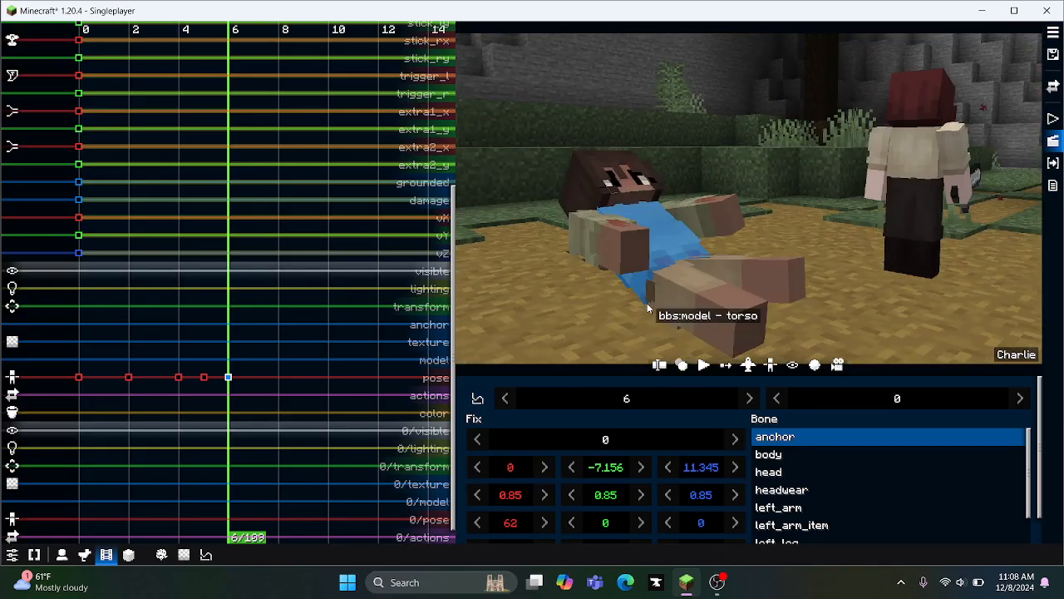
{"action": "scroll", "coordinate": [730, 308], "scroll_direction": "up", "scroll_amount": 3}
{"action": "left_click_drag", "start_coordinate": [648, 307], "coordinate": [758, 298]}
{"action": "scroll", "coordinate": [758, 305], "scroll_direction": "down", "scroll_amount": 3}
{"action": "scroll", "coordinate": [907, 279], "scroll_direction": "up", "scroll_amount": 2}
{"action": "scroll", "coordinate": [843, 306], "scroll_direction": "down", "scroll_amount": 3}
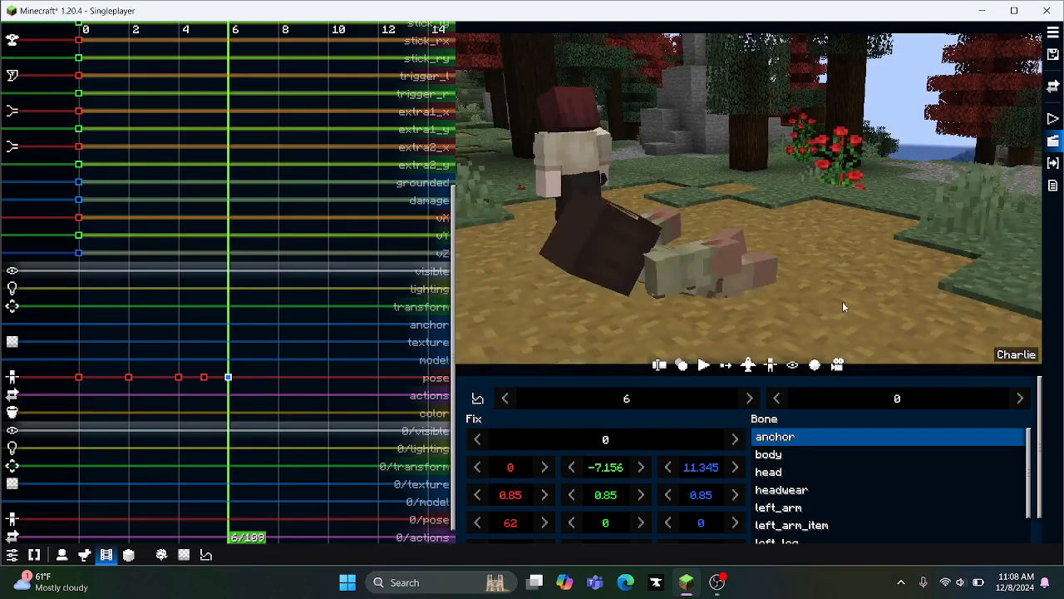
{"action": "scroll", "coordinate": [843, 306], "scroll_direction": "down", "scroll_amount": 3}
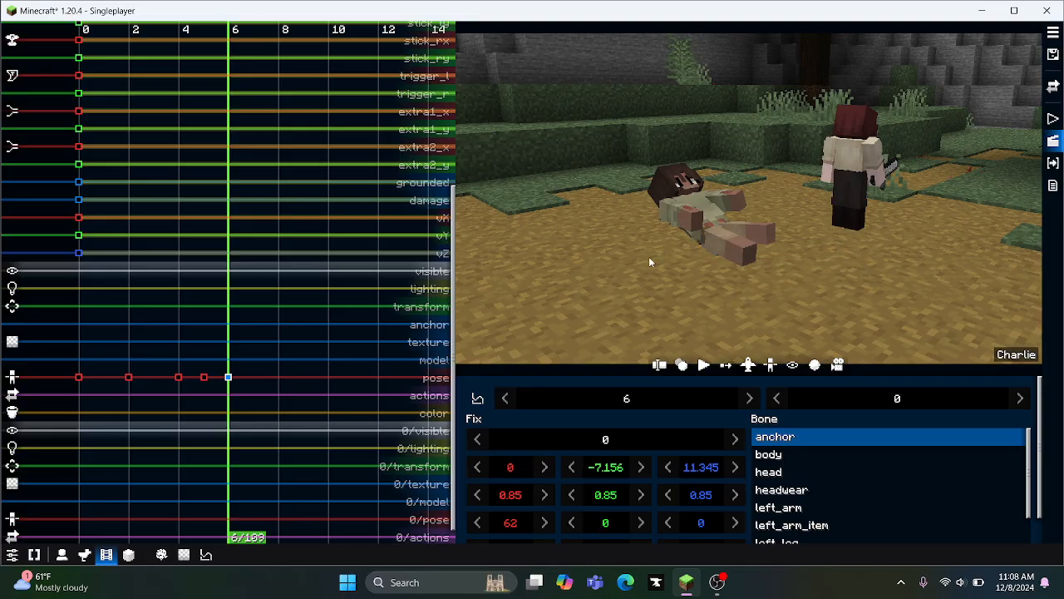
{"action": "left_click_drag", "start_coordinate": [576, 283], "coordinate": [967, 277]}
{"action": "scroll", "coordinate": [441, 289], "scroll_direction": "up", "scroll_amount": 1}
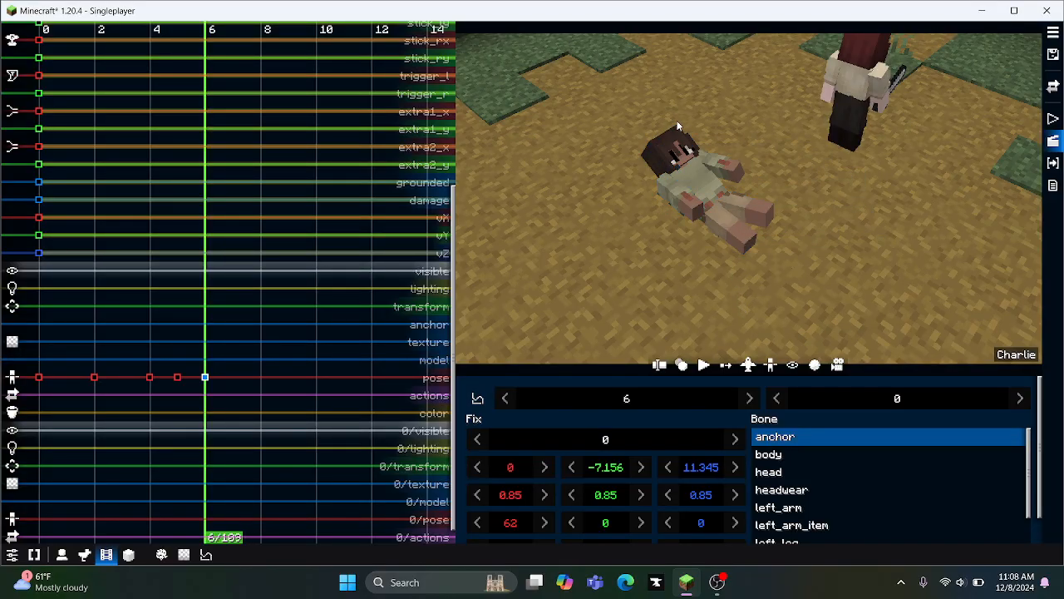
{"action": "left_click_drag", "start_coordinate": [666, 281], "coordinate": [684, 298]}
{"action": "scroll", "coordinate": [685, 298], "scroll_direction": "down", "scroll_amount": 4}
{"action": "scroll", "coordinate": [685, 298], "scroll_direction": "up", "scroll_amount": 6}
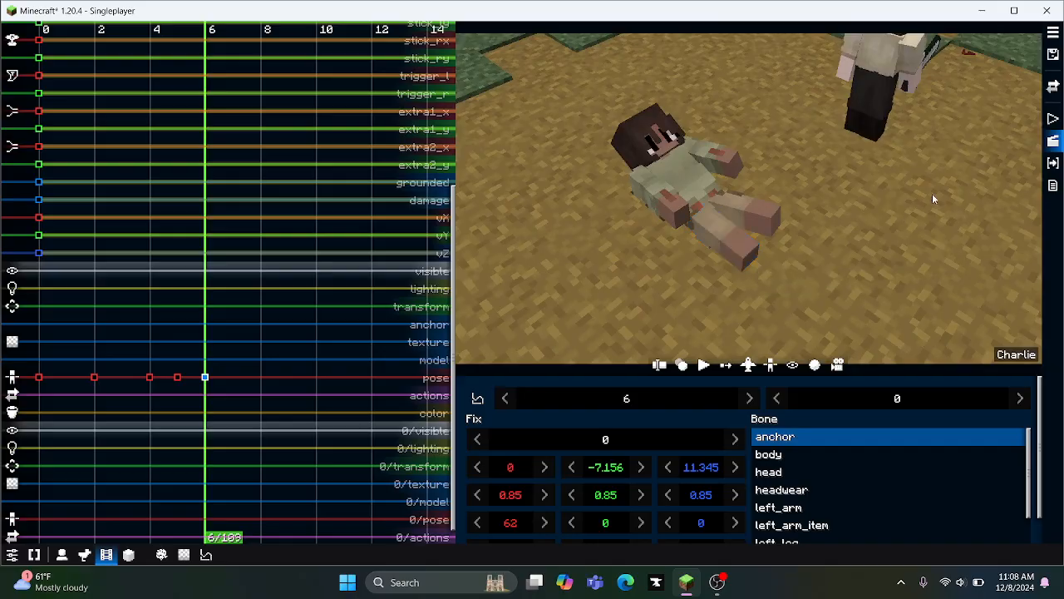
{"action": "left_click_drag", "start_coordinate": [932, 193], "coordinate": [805, 169]}
{"action": "left_click_drag", "start_coordinate": [891, 231], "coordinate": [589, 226]}
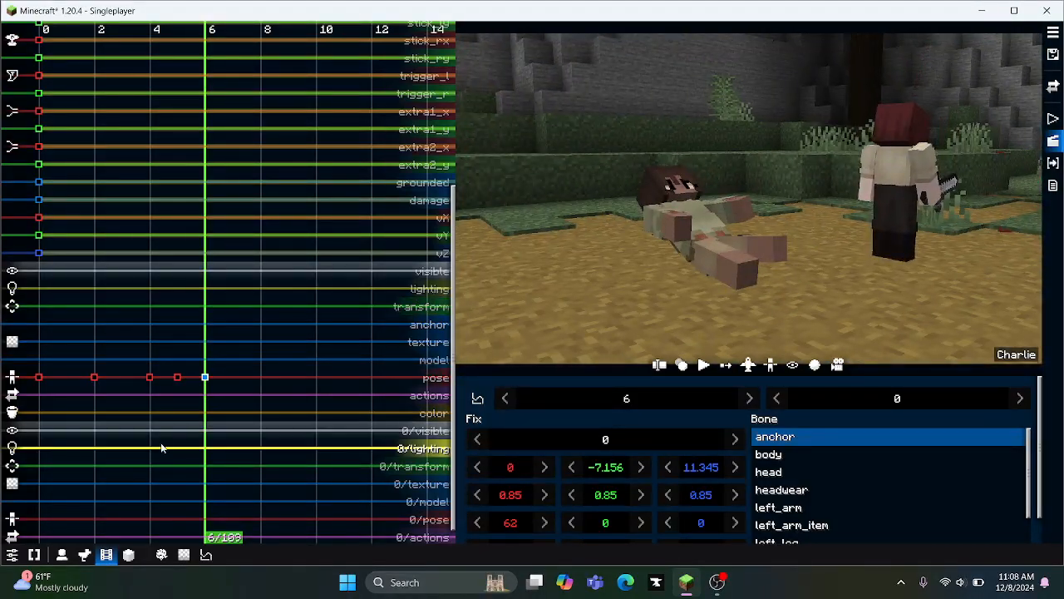
Step: Try a pose keyframe at tick 7 with the anchor's Z translation set to 11.783
{"action": "left_click", "coordinate": [212, 435]}
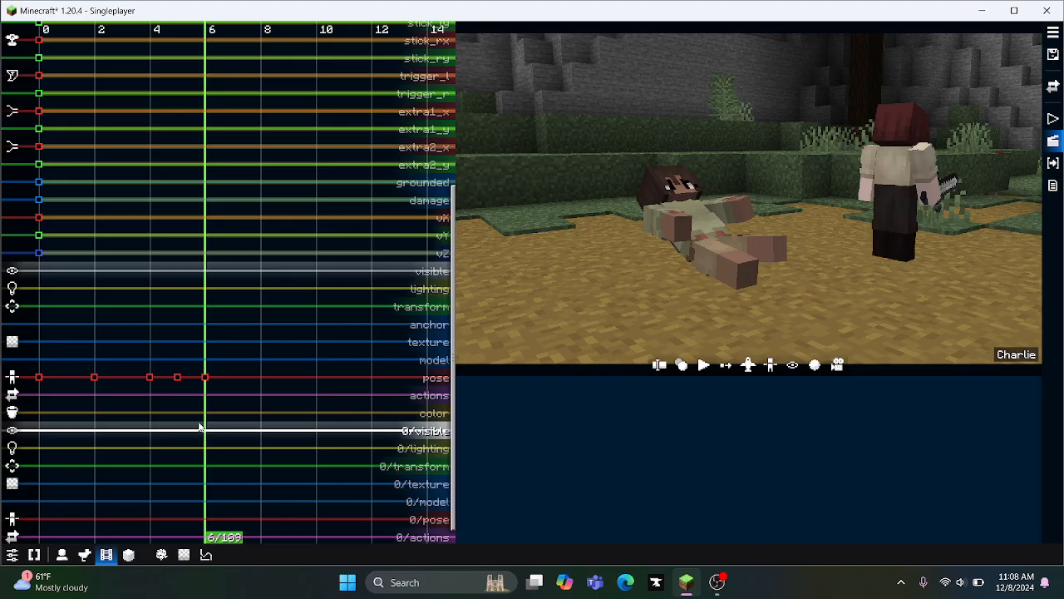
{"action": "left_click", "coordinate": [227, 417]}
{"action": "left_click", "coordinate": [208, 417]}
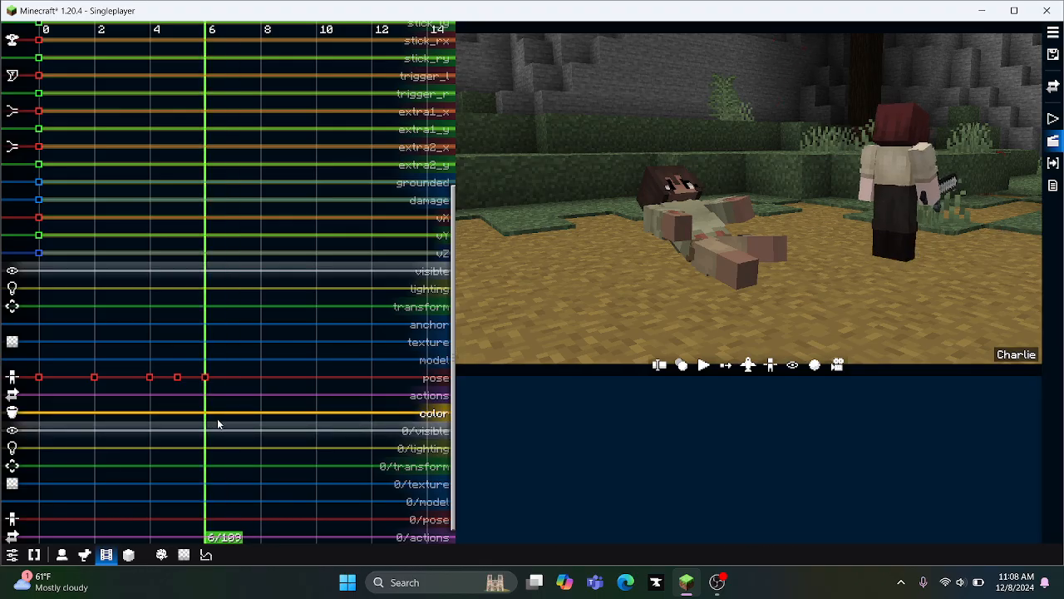
{"action": "left_click", "coordinate": [221, 423]}
{"action": "left_click", "coordinate": [232, 377], "text": "ctrl"}
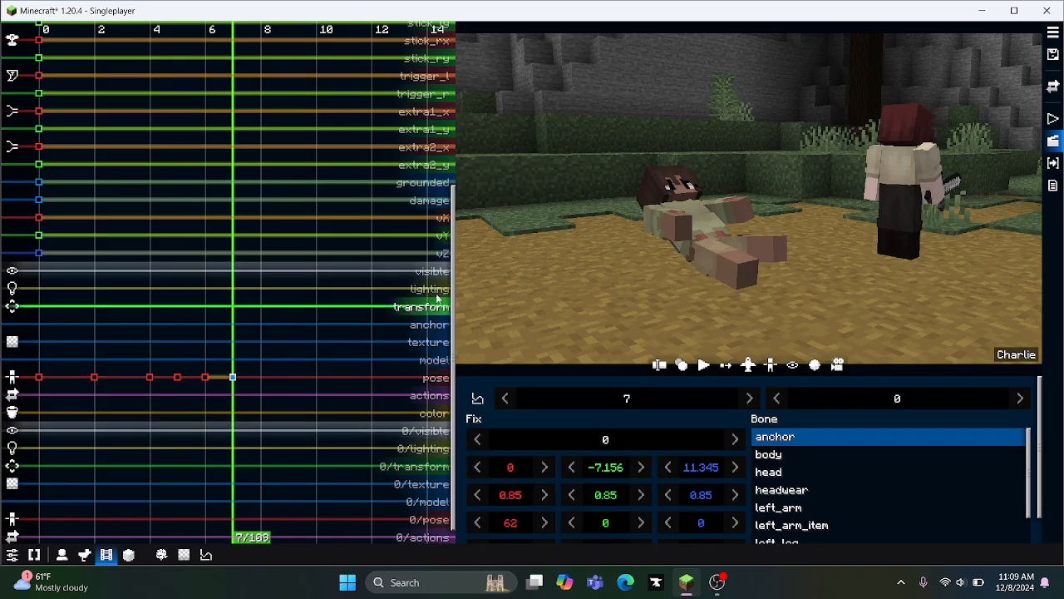
{"action": "left_click_drag", "start_coordinate": [495, 284], "coordinate": [589, 266]}
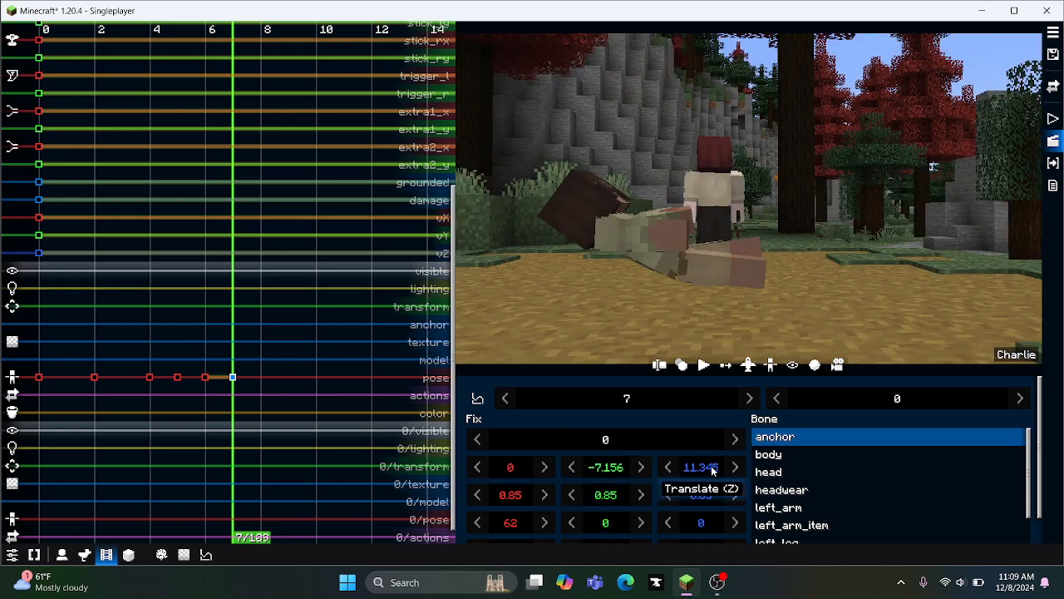
{"action": "left_click_drag", "start_coordinate": [711, 470], "coordinate": [714, 468]}
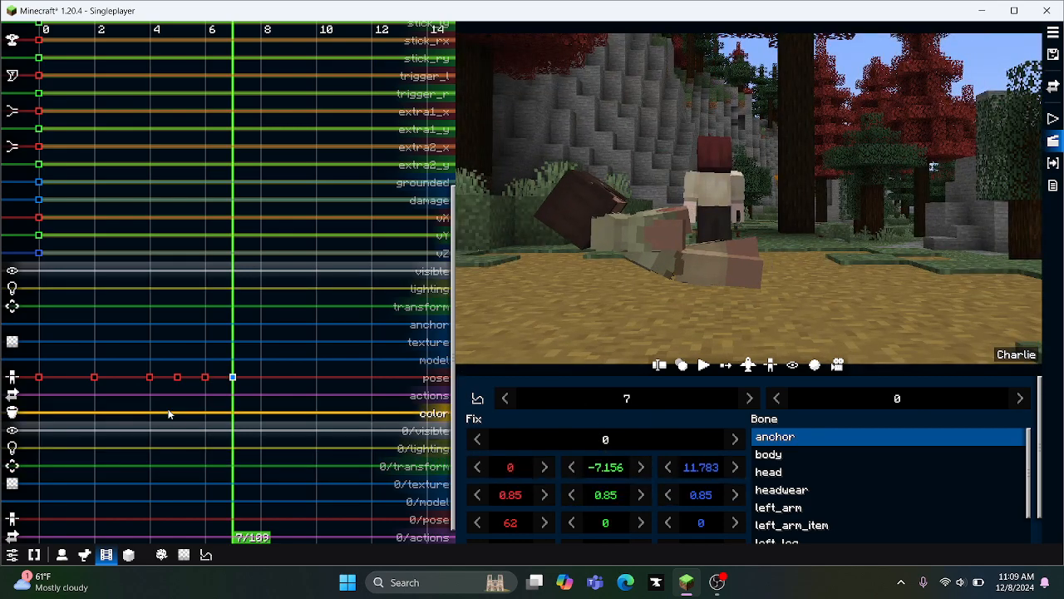
Step: Raise the right and left arms in the tick 6 pose keyframe by increasing their X rotations
{"action": "left_click_drag", "start_coordinate": [229, 411], "coordinate": [202, 420]}
{"action": "left_click", "coordinate": [204, 377]}
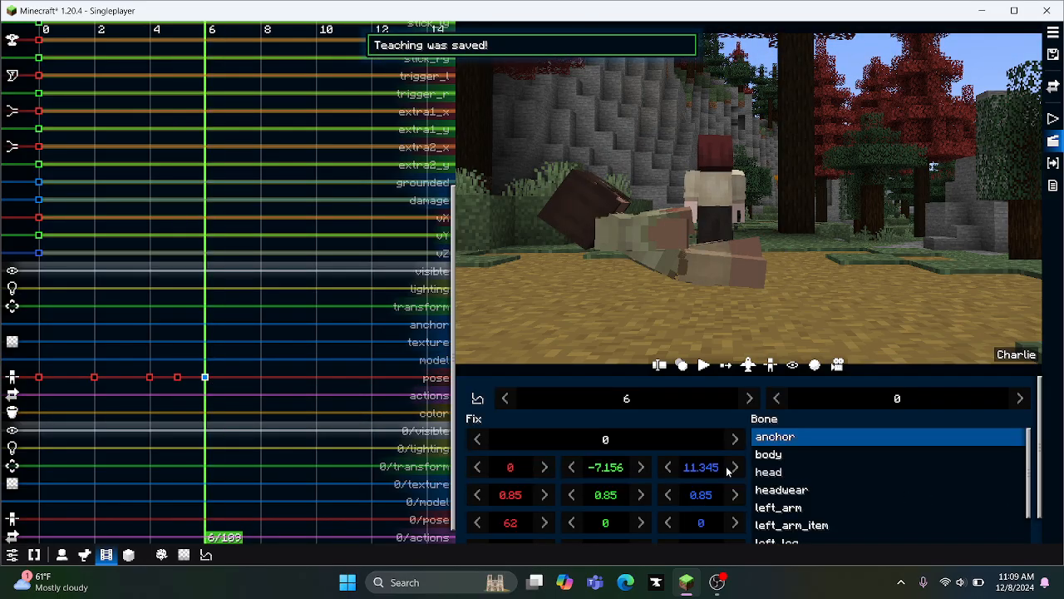
{"action": "left_click", "coordinate": [625, 232]}
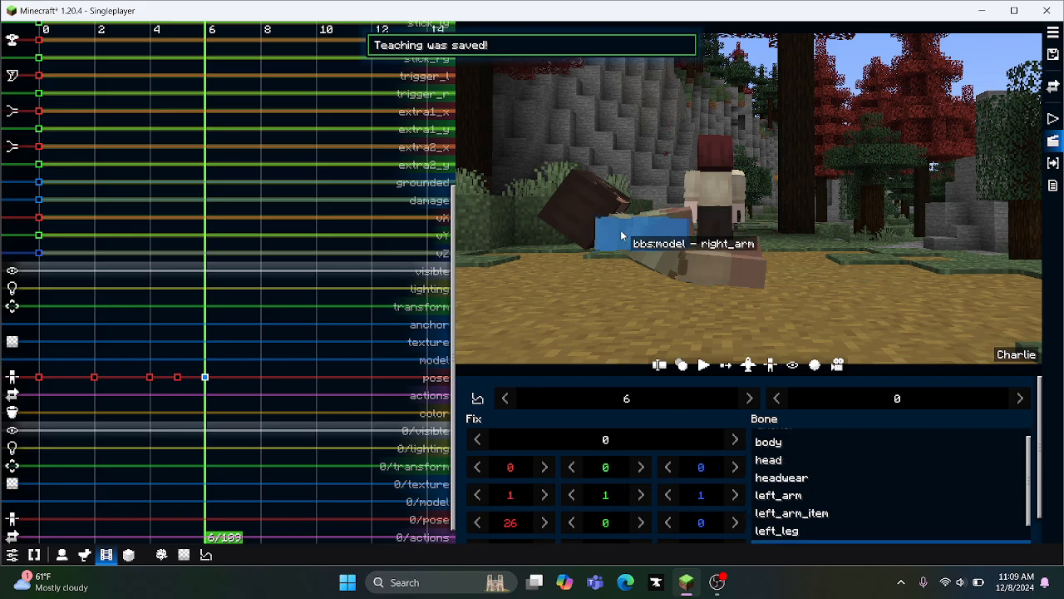
{"action": "left_click", "coordinate": [524, 524]}
{"action": "left_click_drag", "start_coordinate": [530, 528], "coordinate": [566, 521]}
{"action": "left_click", "coordinate": [665, 223]}
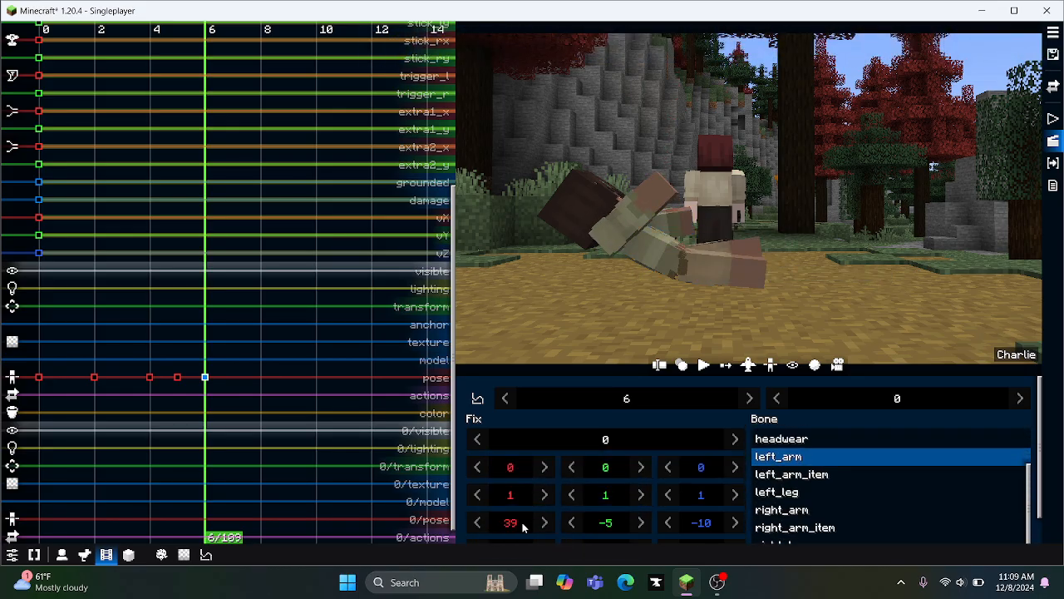
{"action": "left_click", "coordinate": [508, 522]}
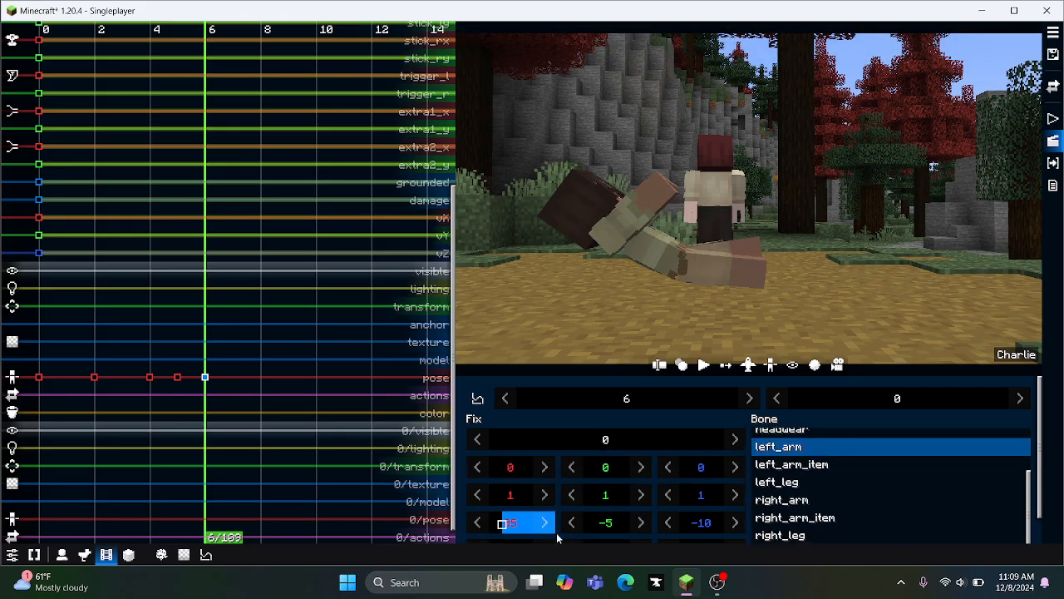
Step: Raise the legs in the tick 6 pose keyframe, setting X rotation to 45 for the right leg and 53 for the left leg
{"action": "left_click", "coordinate": [695, 323]}
{"action": "left_click", "coordinate": [510, 523]}
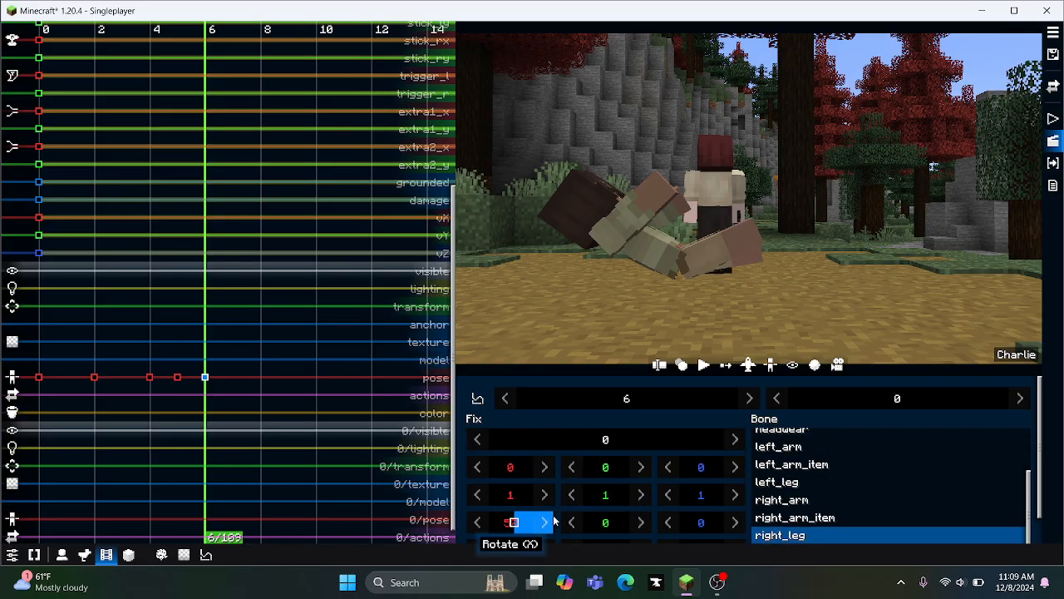
{"action": "left_click_drag", "start_coordinate": [544, 517], "coordinate": [547, 516]}
{"action": "left_click_drag", "start_coordinate": [836, 292], "coordinate": [755, 287]}
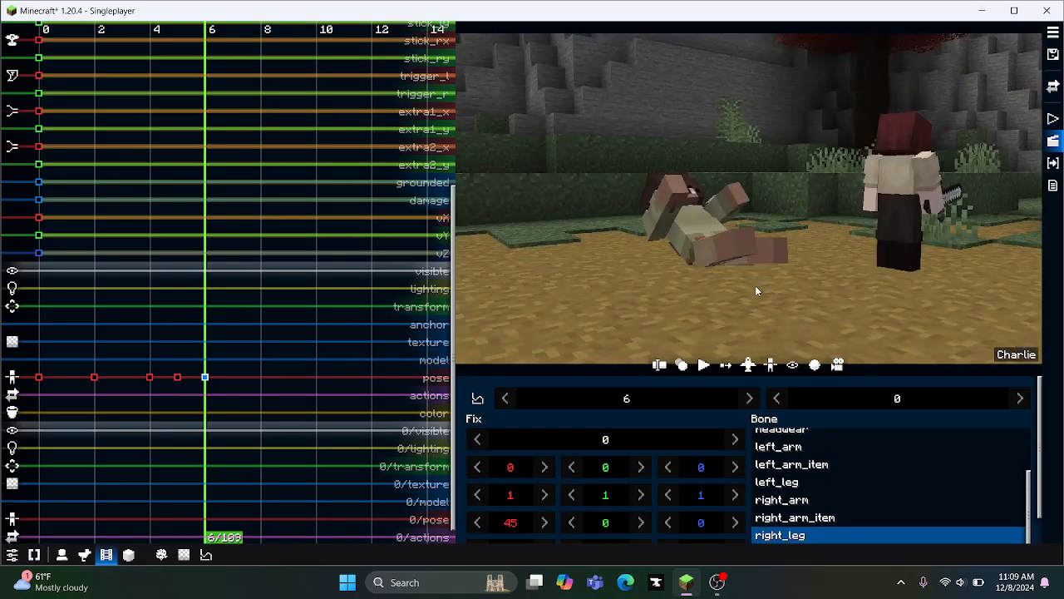
{"action": "left_click", "coordinate": [760, 271]}
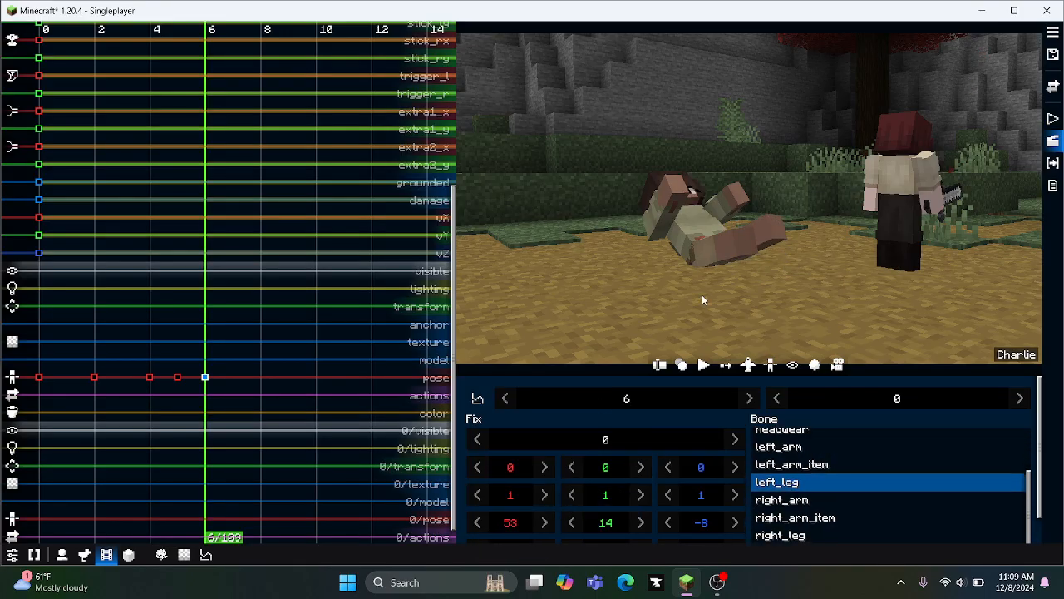
Step: Examine the fallen character's tick 6 pose from another angle and rewind the film to tick 0
{"action": "left_click_drag", "start_coordinate": [705, 287], "coordinate": [677, 277]}
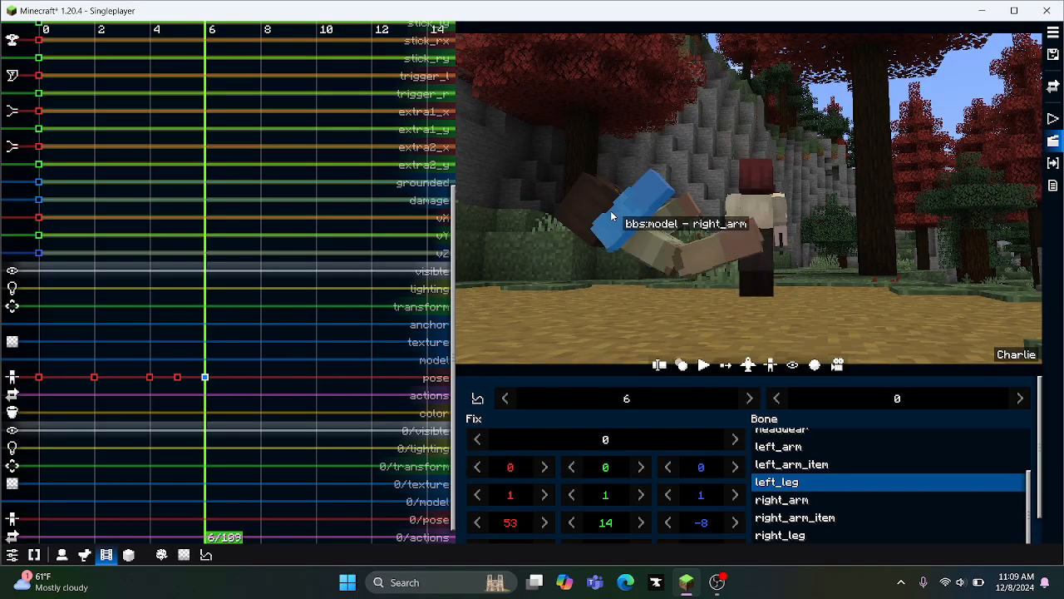
{"action": "left_click", "coordinate": [612, 218]}
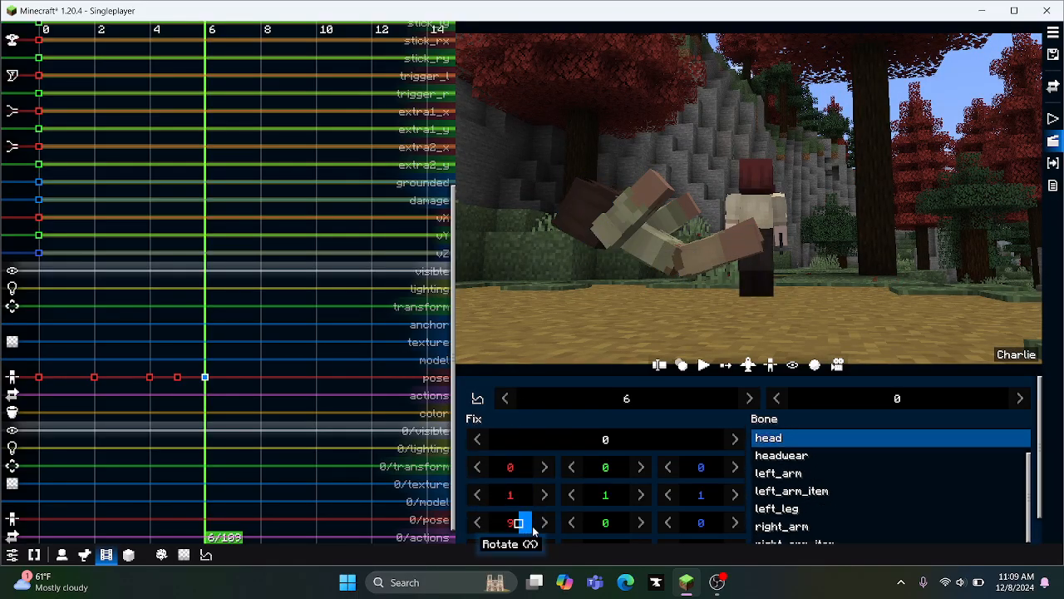
{"action": "left_click_drag", "start_coordinate": [178, 468], "coordinate": [26, 468]}
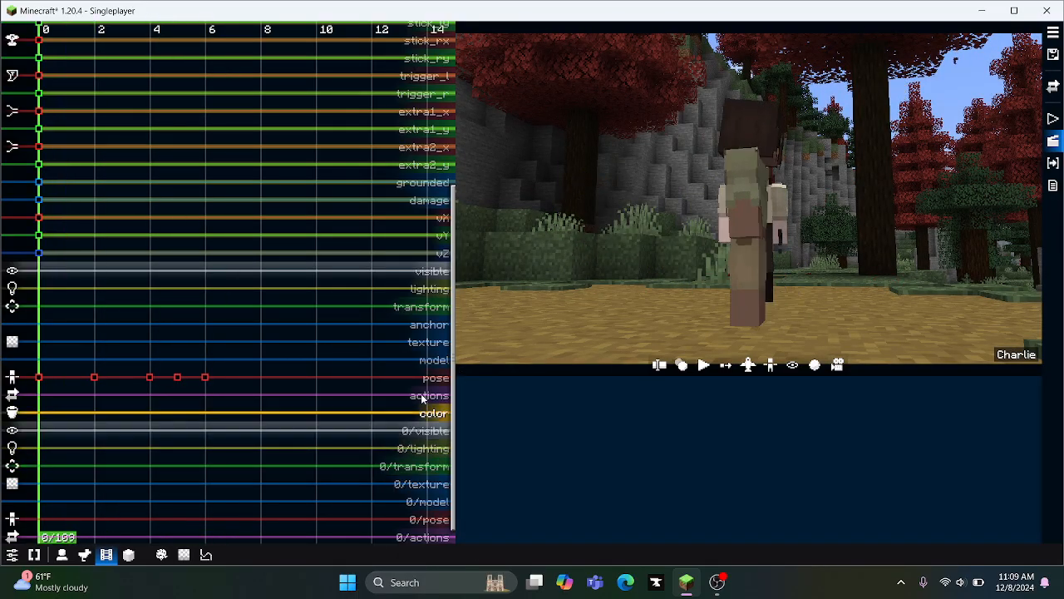
Step: Remove both replays, Charlie and player/alex, from the film
{"action": "left_click", "coordinate": [659, 366]}
{"action": "right_click", "coordinate": [78, 88]}
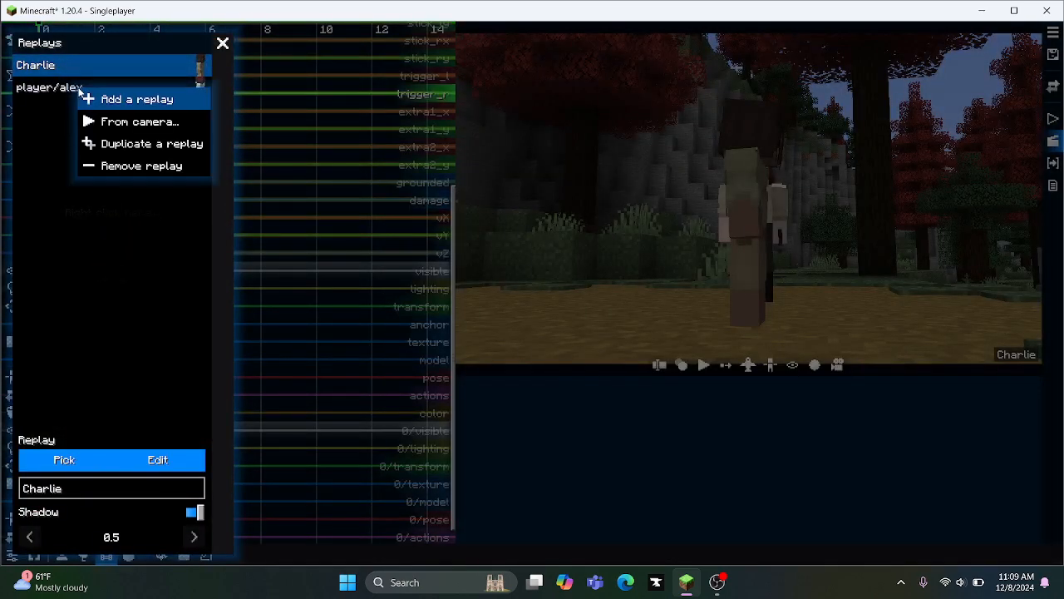
{"action": "left_click", "coordinate": [101, 164]}
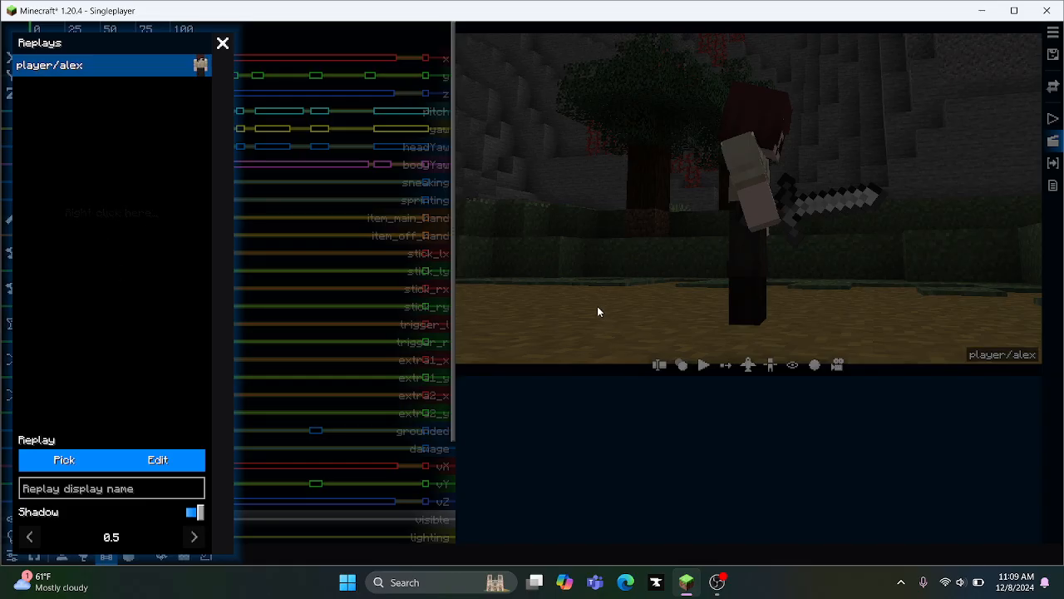
{"action": "left_click", "coordinate": [222, 43]}
{"action": "scroll", "coordinate": [423, 302], "scroll_direction": "down", "scroll_amount": 4}
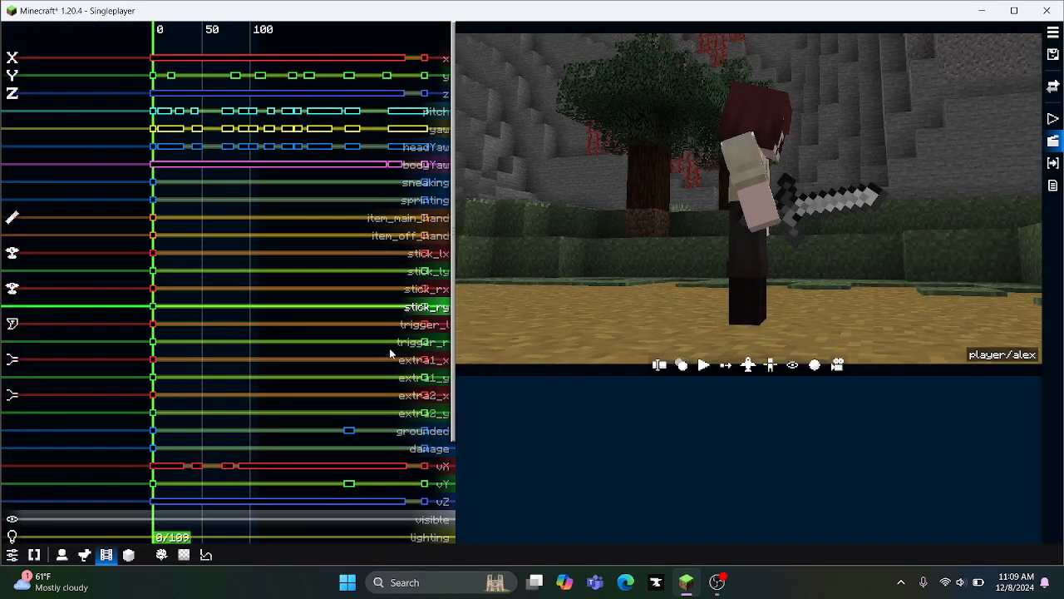
{"action": "middle_click_drag", "start_coordinate": [378, 374], "coordinate": [362, 98]}
{"action": "left_click", "coordinate": [660, 366]}
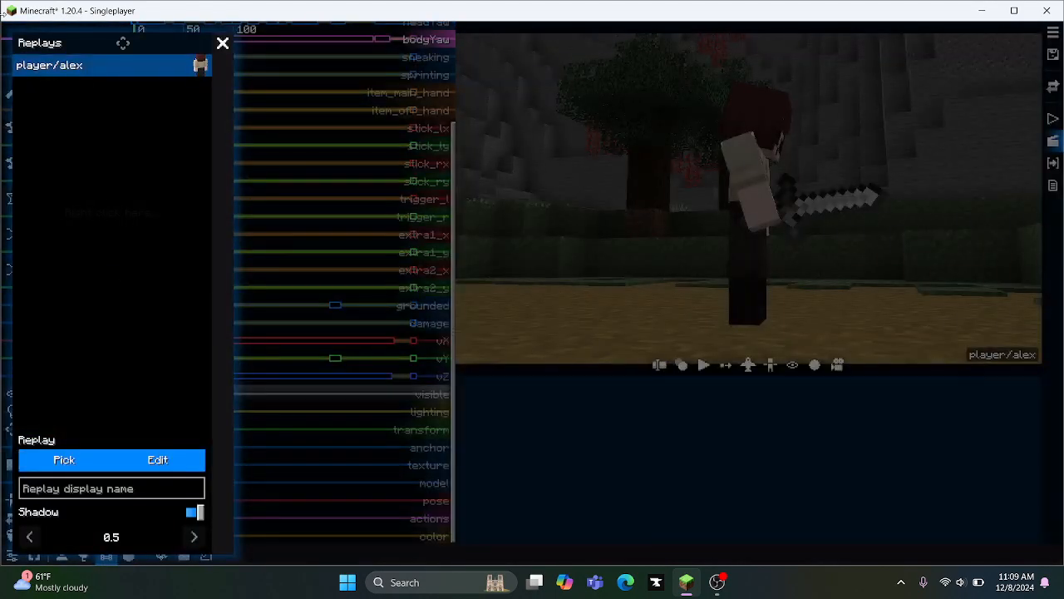
{"action": "right_click", "coordinate": [110, 62]}
{"action": "left_click", "coordinate": [143, 137]}
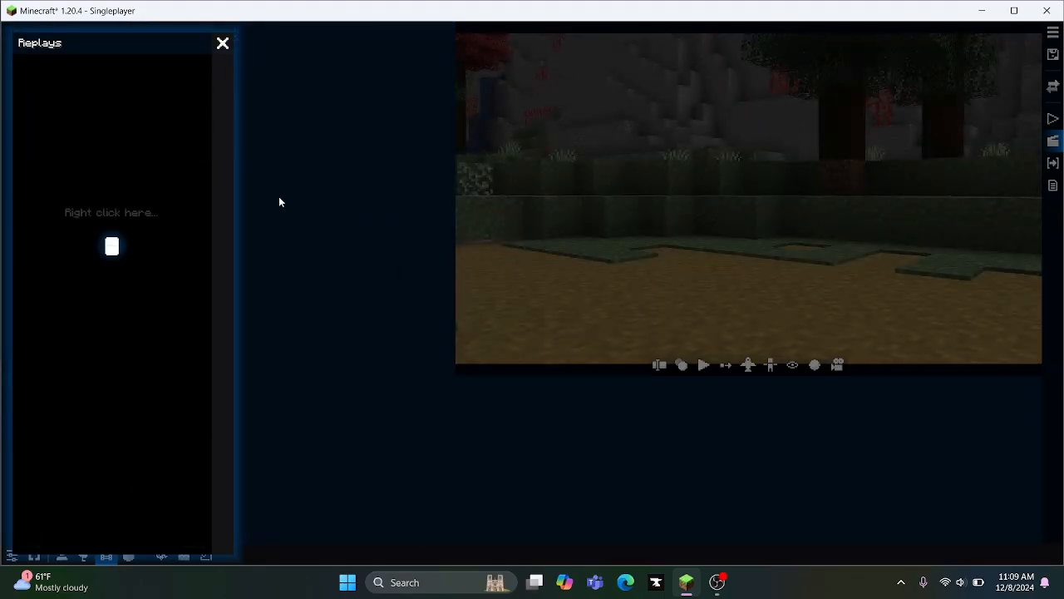
{"action": "left_click", "coordinate": [218, 44]}
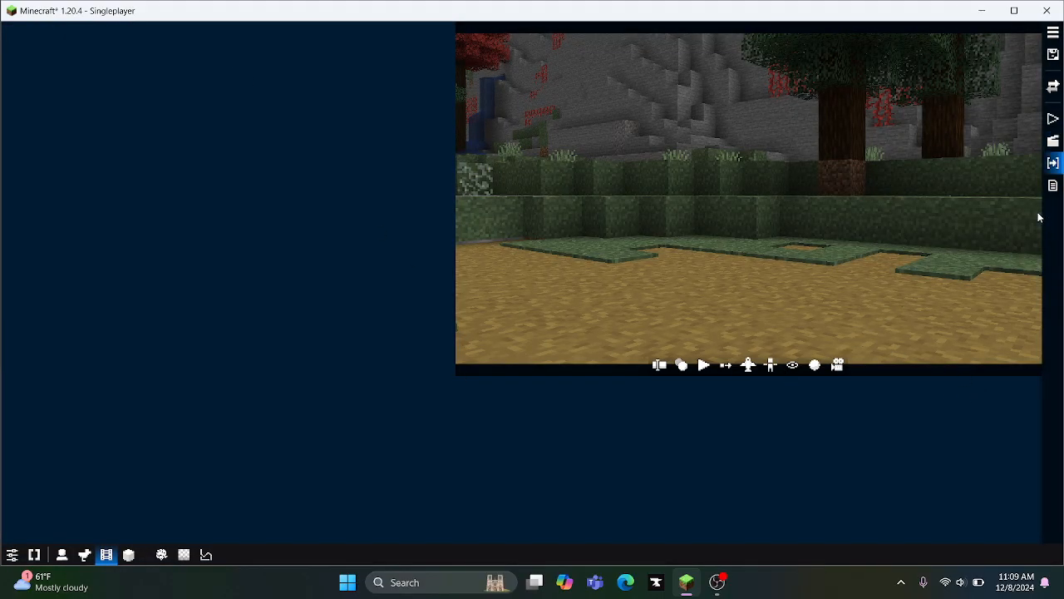
Step: Look at the Particles section and its ferd folder
{"action": "key", "text": "Escape"}
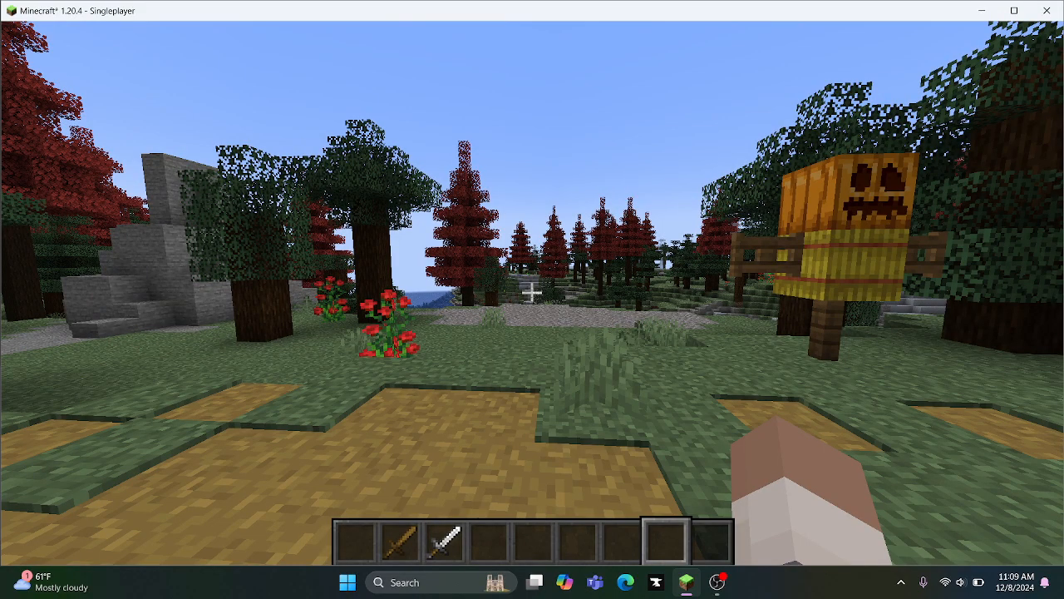
{"action": "key", "text": "0"}
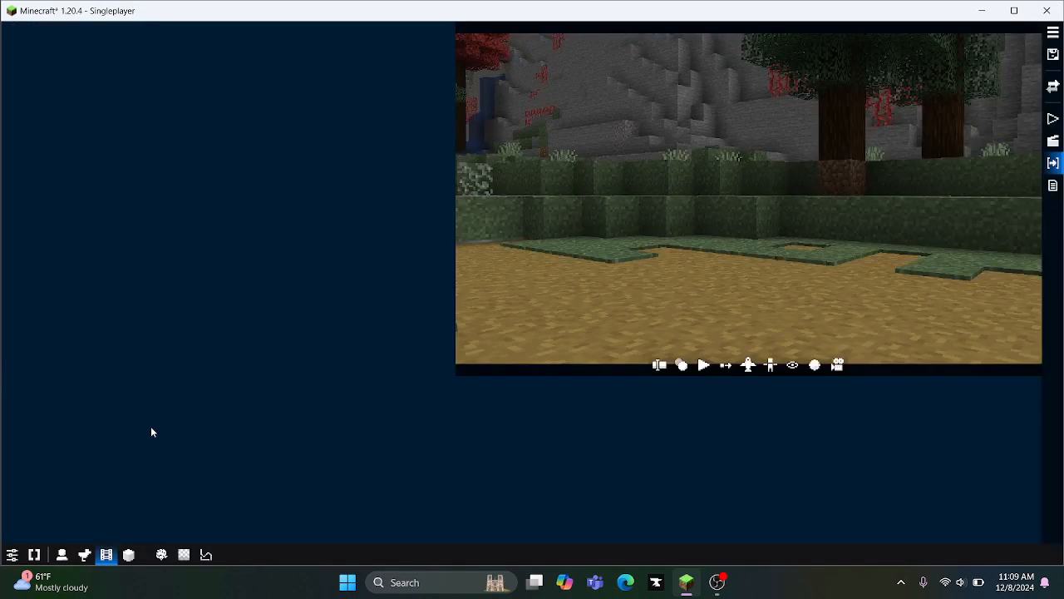
{"action": "left_click", "coordinate": [162, 558]}
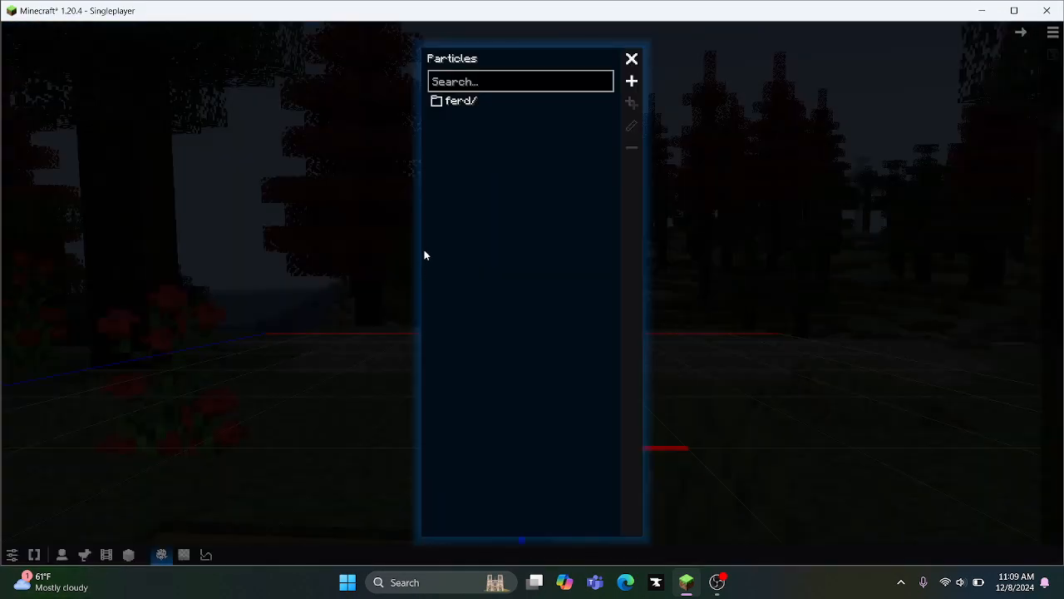
{"action": "left_click", "coordinate": [454, 100]}
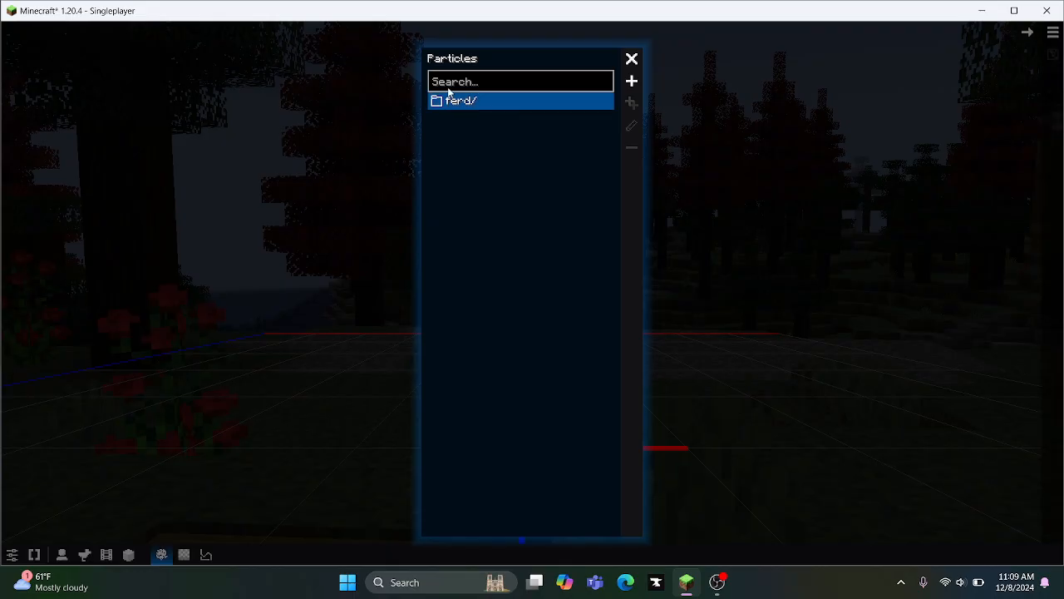
{"action": "left_click", "coordinate": [626, 60]}
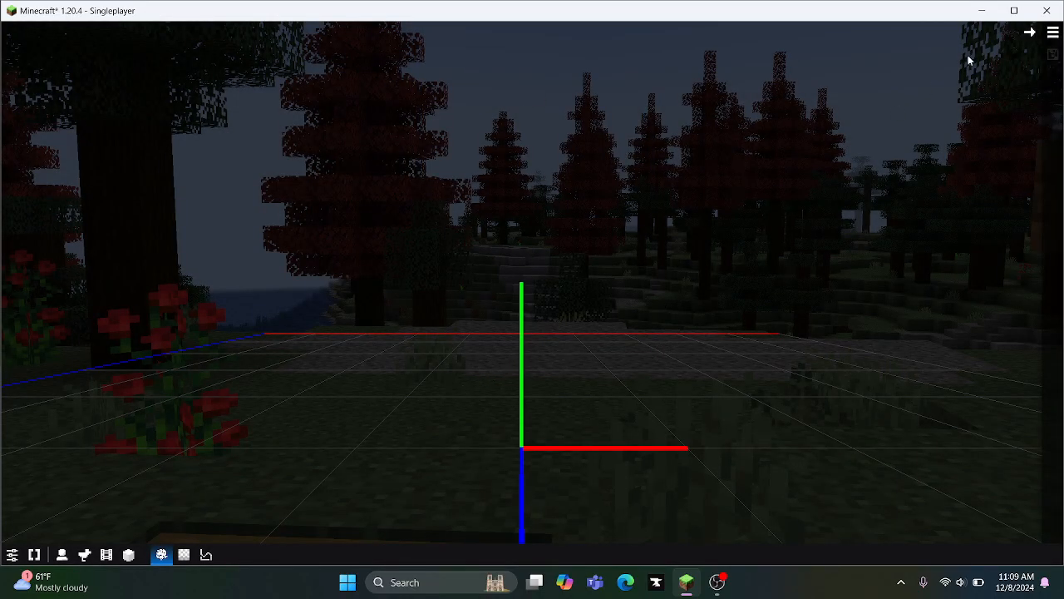
{"action": "left_click", "coordinate": [1053, 33]}
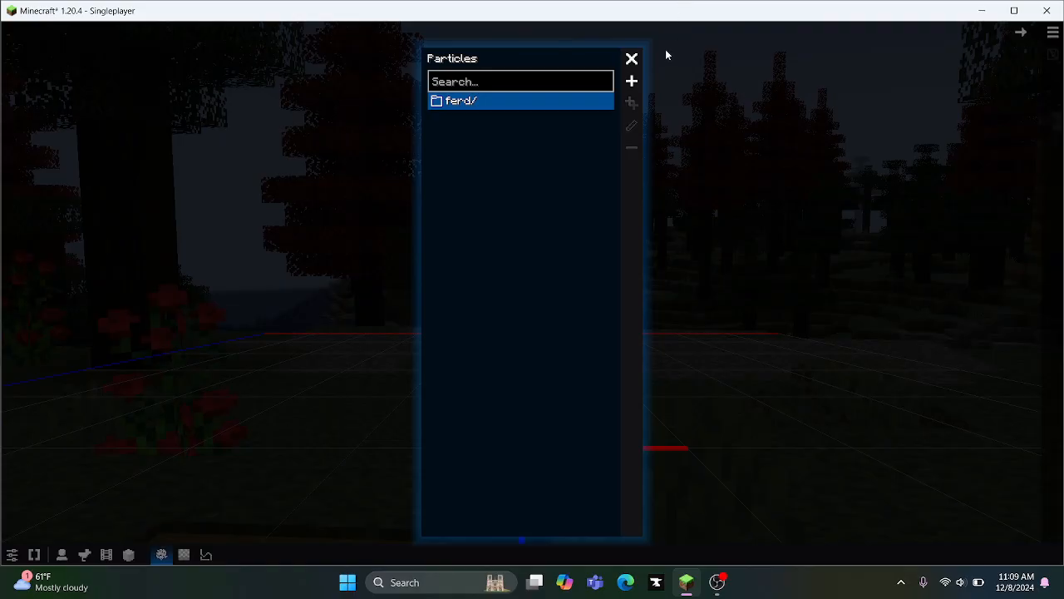
{"action": "left_click", "coordinate": [632, 60]}
Step: Look through the texture manager and its neighbouring sections, finishing in the Films section
{"action": "left_click", "coordinate": [182, 557]}
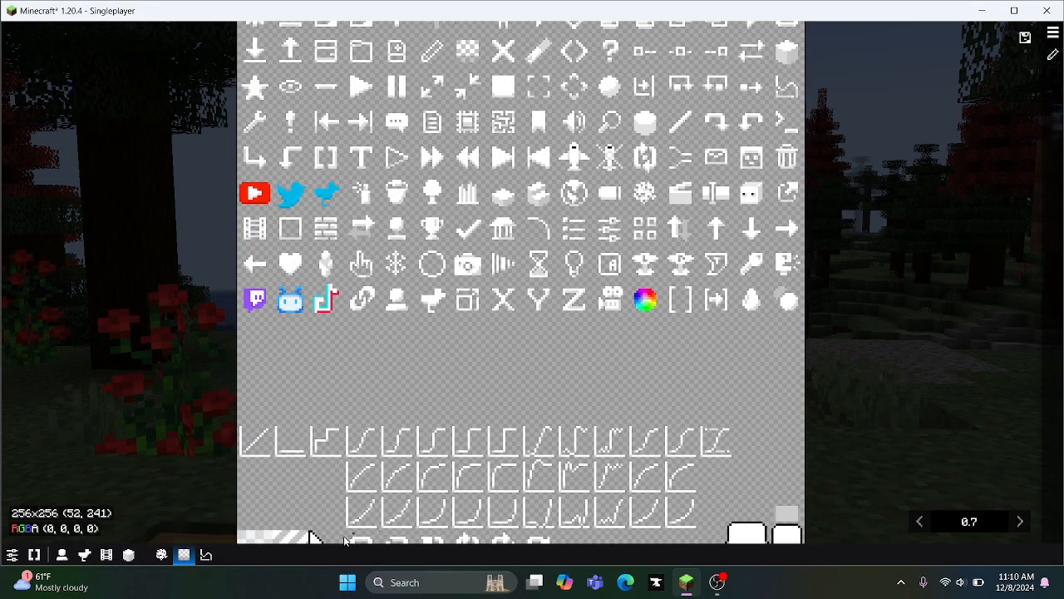
{"action": "left_click", "coordinate": [206, 555]}
{"action": "left_click", "coordinate": [184, 555]}
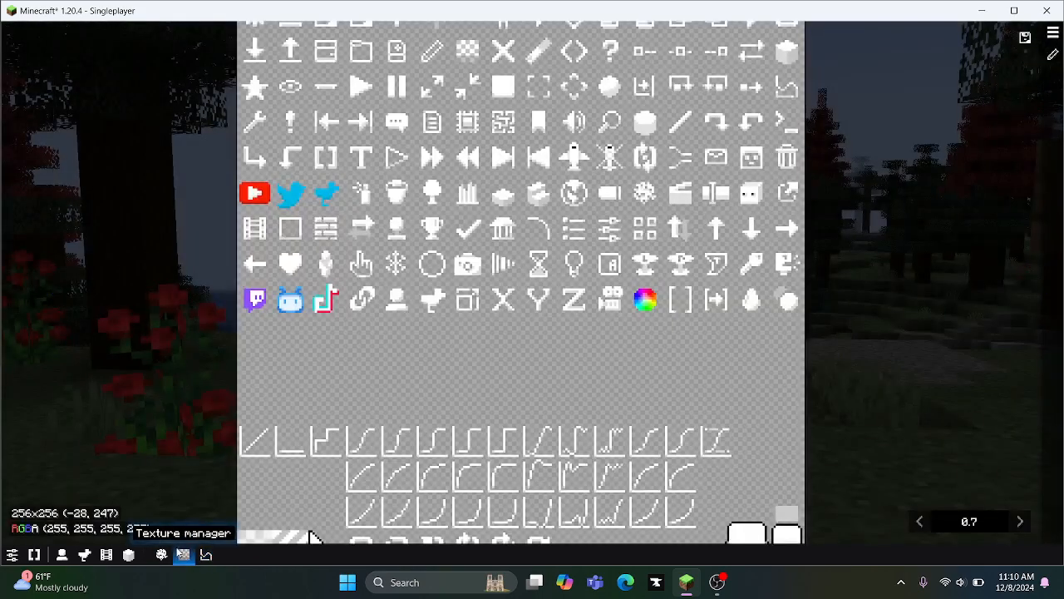
{"action": "left_click", "coordinate": [128, 555]}
{"action": "left_click", "coordinate": [105, 554]}
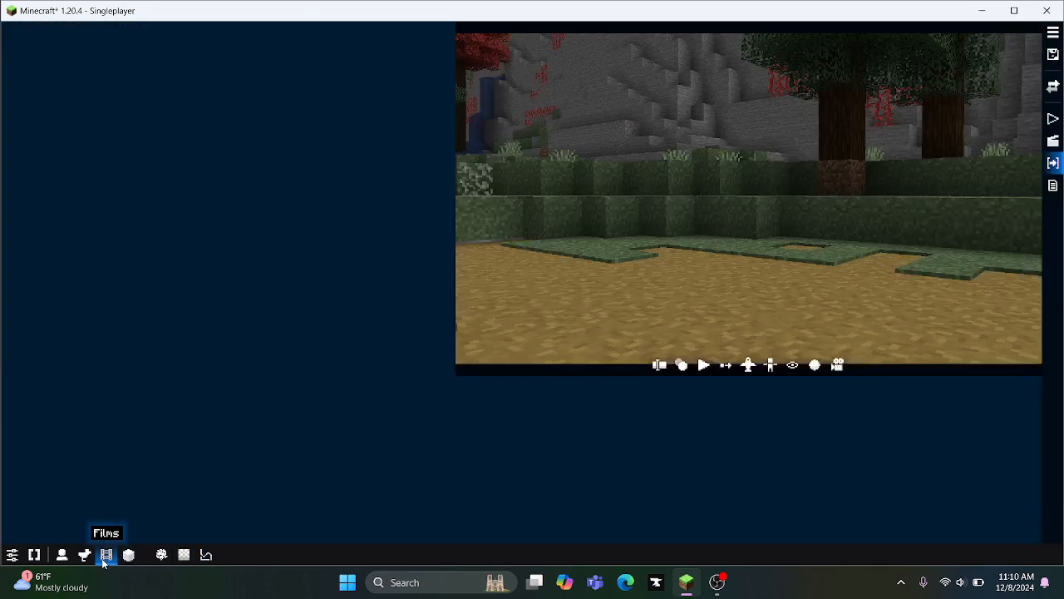
Step: View the BBS supporters page, the entity selectors and the settings
{"action": "left_click", "coordinate": [84, 556]}
{"action": "left_click", "coordinate": [63, 555]}
{"action": "left_click", "coordinate": [34, 555]}
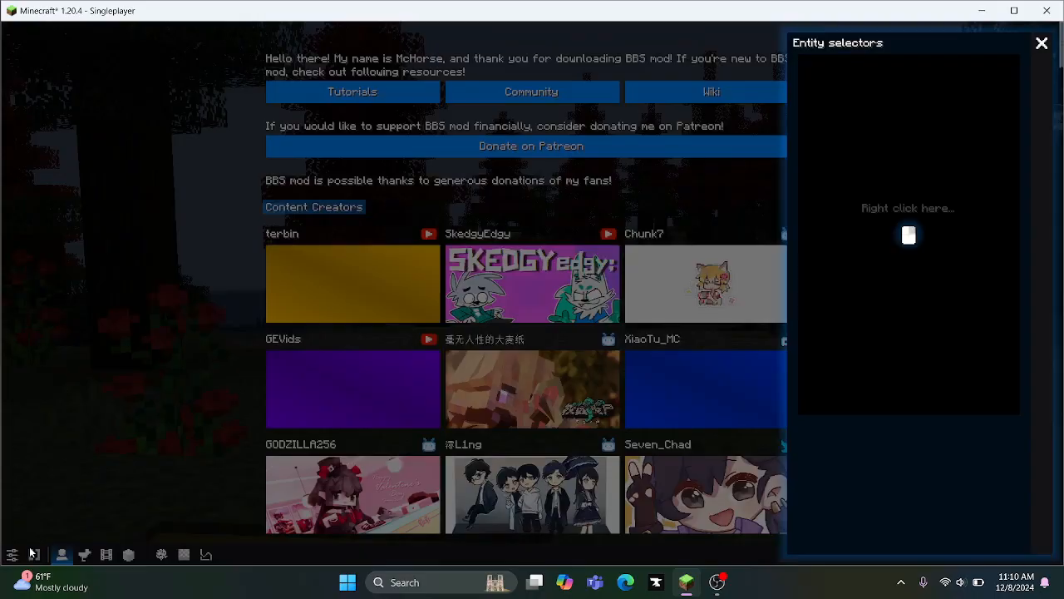
{"action": "left_click", "coordinate": [24, 550]}
{"action": "left_click", "coordinate": [11, 554]}
{"action": "left_click", "coordinate": [11, 554]}
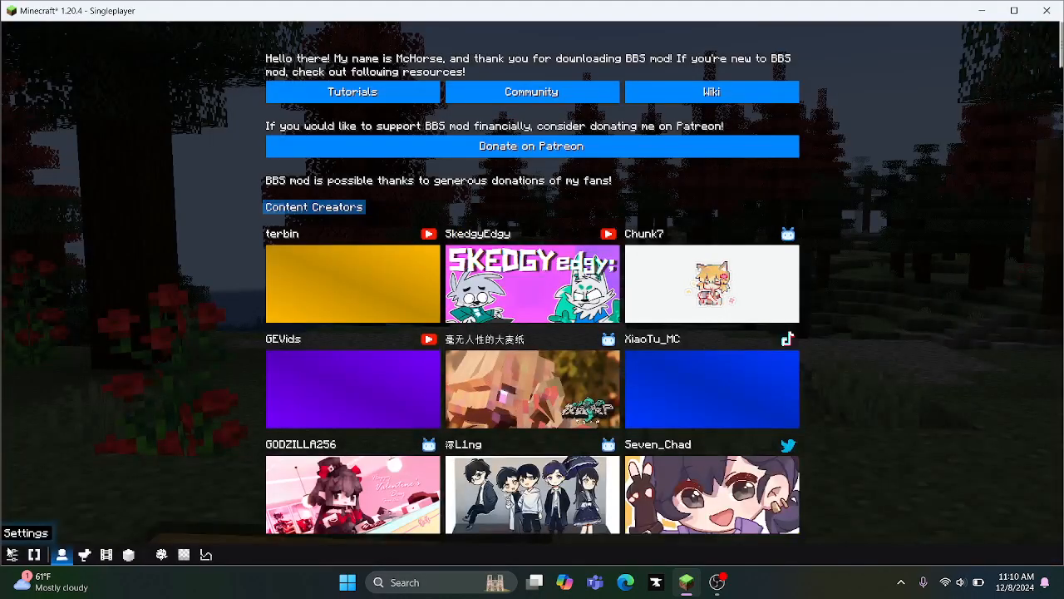
Step: Select the recent player/alex form with brown hair and pale outfit as the player's morph
{"action": "left_click", "coordinate": [84, 555]}
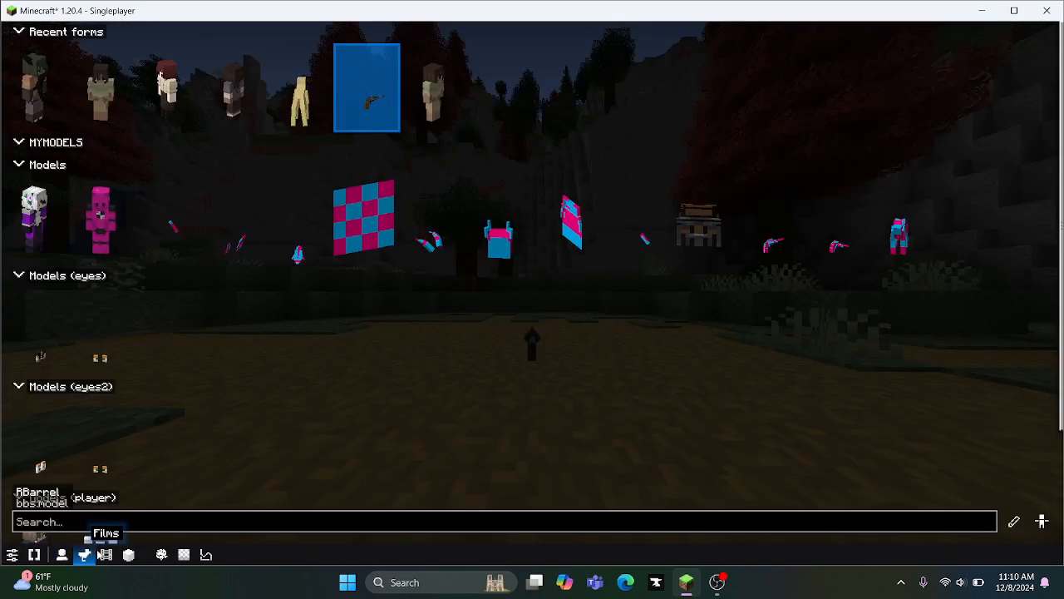
{"action": "left_click", "coordinate": [114, 116]}
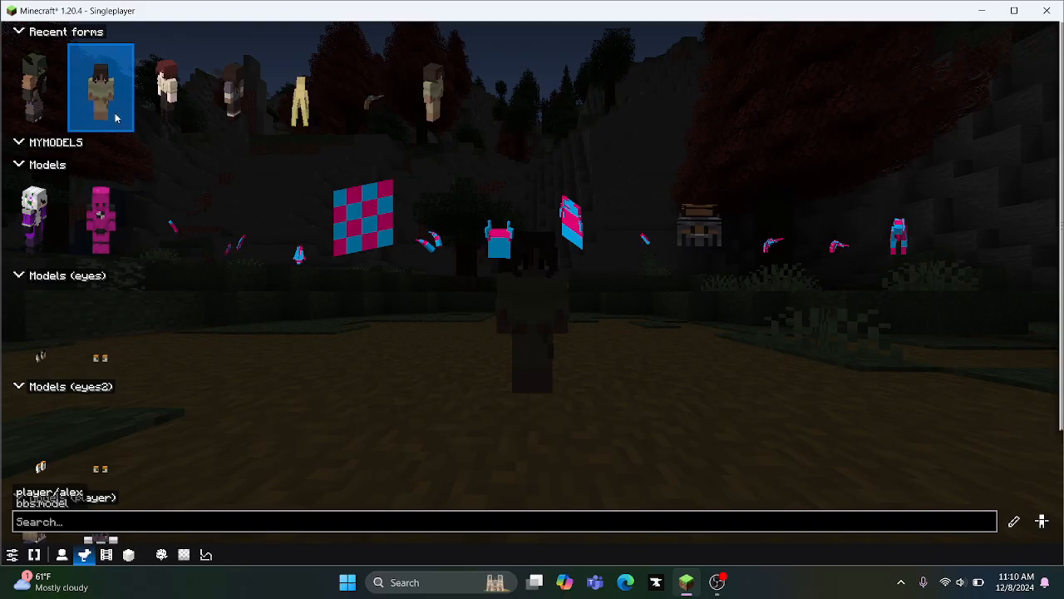
{"action": "left_click", "coordinate": [1014, 523]}
{"action": "key", "text": "Escape"}
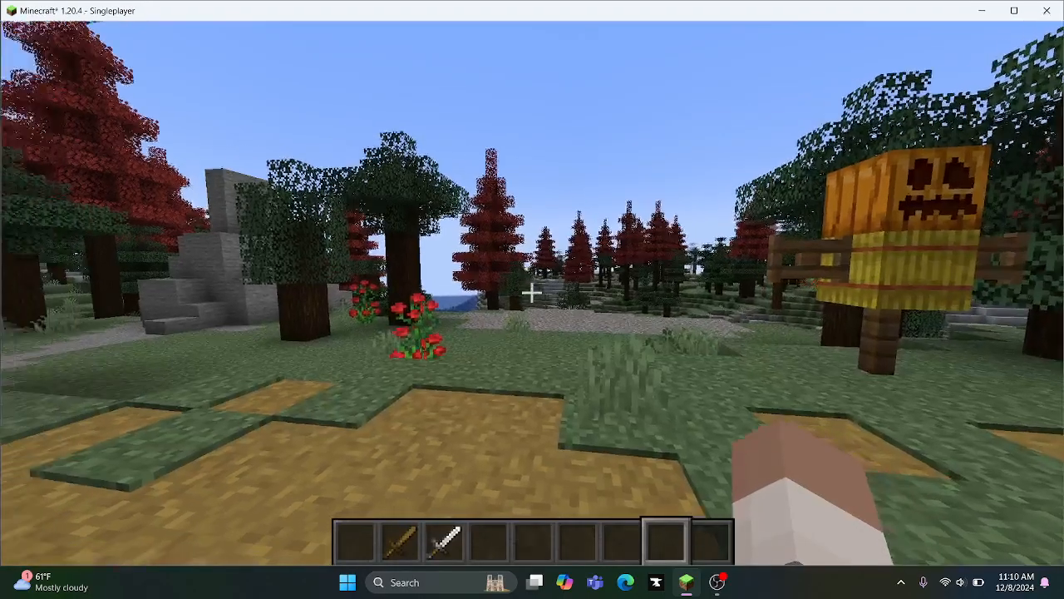
{"action": "key", "text": "0"}
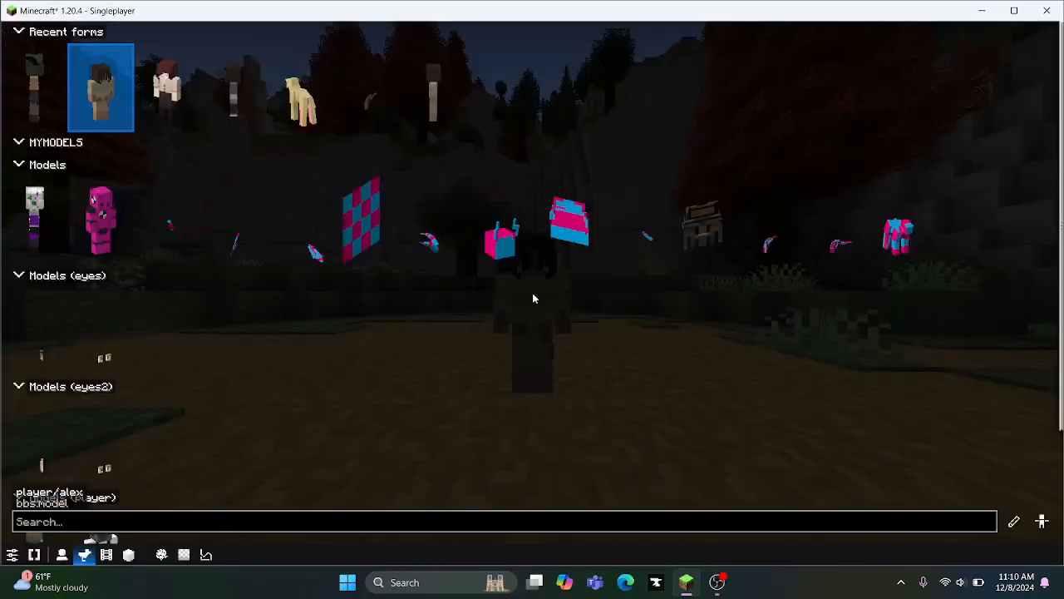
Step: Add a replay to the empty film, assign it the recent player/alex form, and return to the world
{"action": "left_click", "coordinate": [106, 555]}
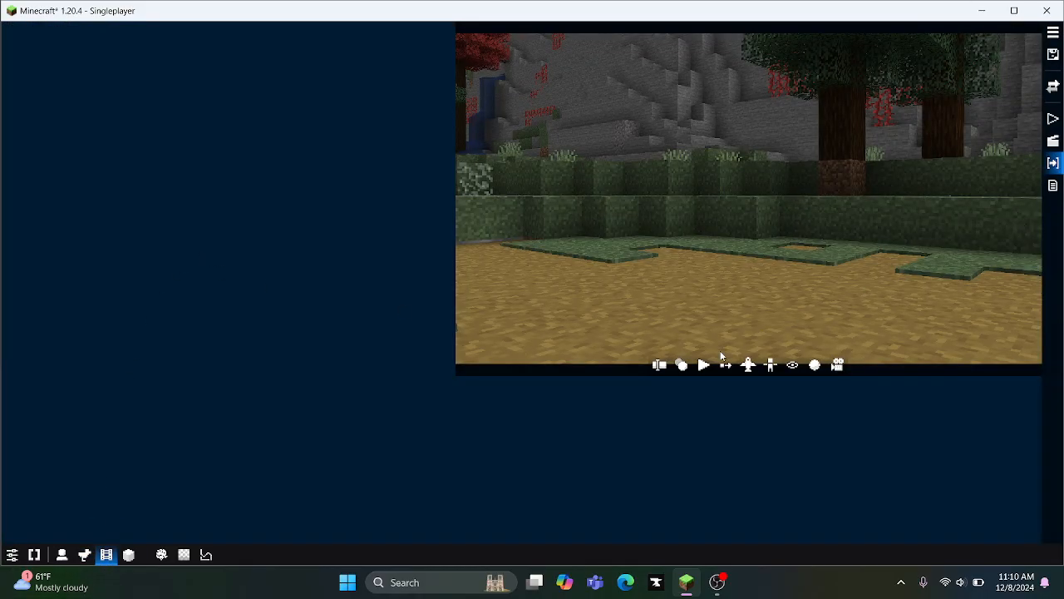
{"action": "left_click", "coordinate": [658, 366]}
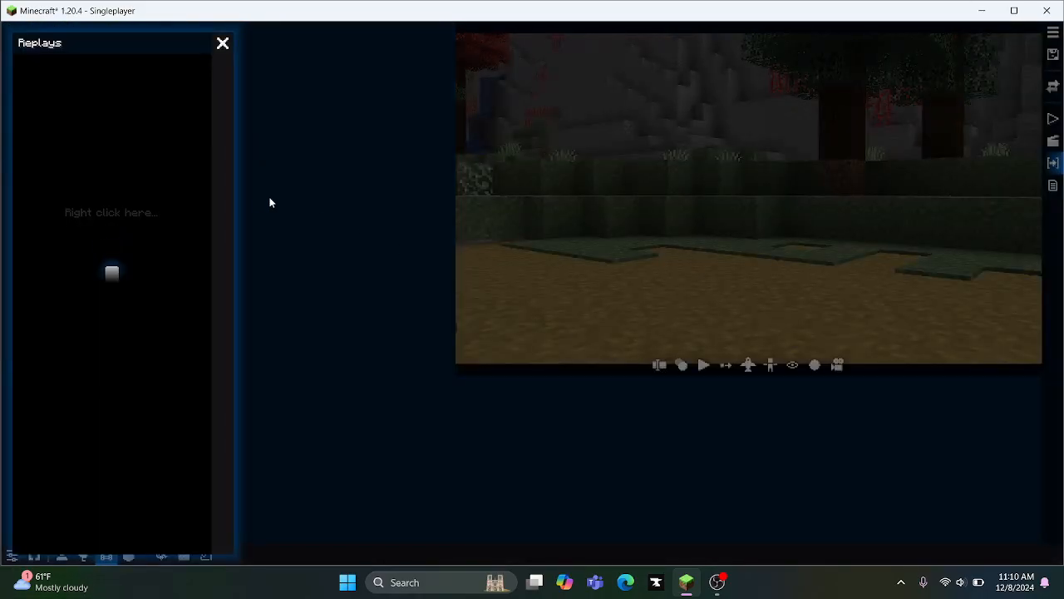
{"action": "right_click", "coordinate": [156, 217]}
{"action": "left_click", "coordinate": [179, 226]}
{"action": "left_click", "coordinate": [100, 101]}
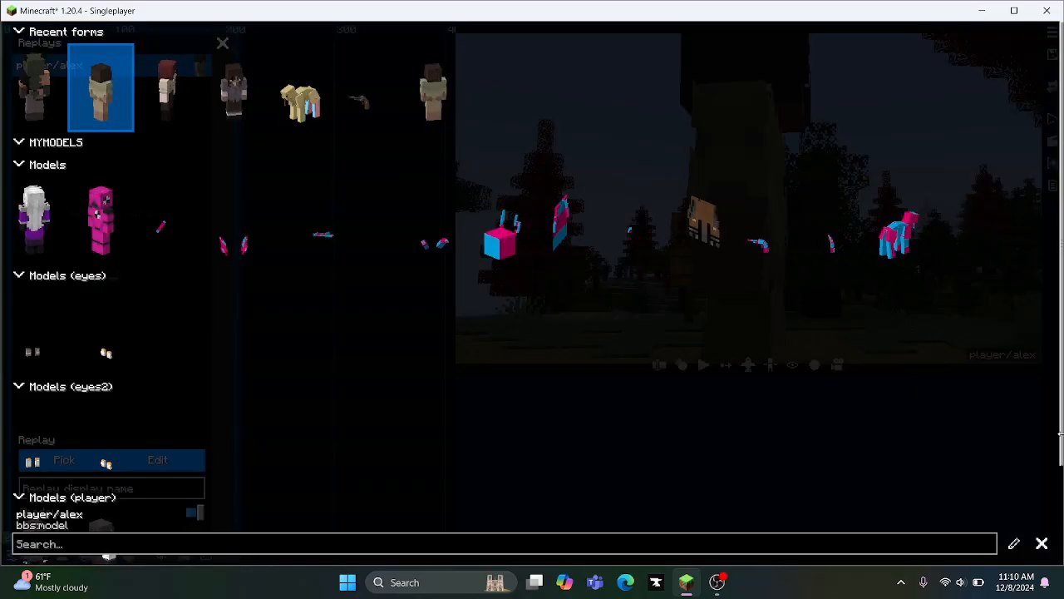
{"action": "key", "text": "Escape"}
{"action": "key", "text": "Escape"}
{"action": "key", "text": "Escape"}
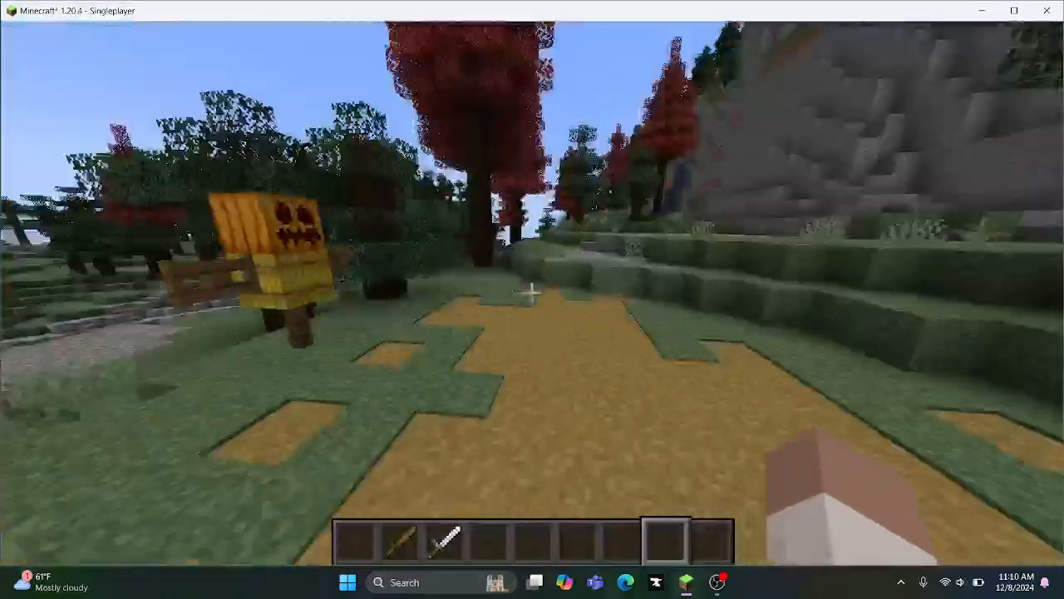
Step: Copy a grass block from the ground and place several grass blocks on the terrain near the large tree
{"action": "left_click", "coordinate": [533, 293]}
{"action": "left_click", "coordinate": [532, 293]}
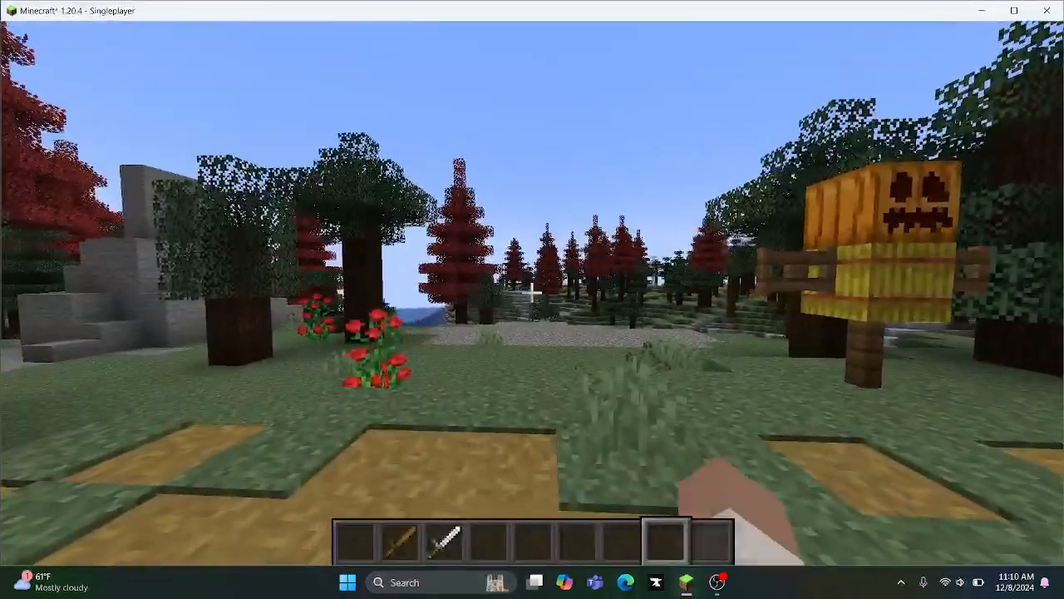
{"action": "key", "text": "a"}
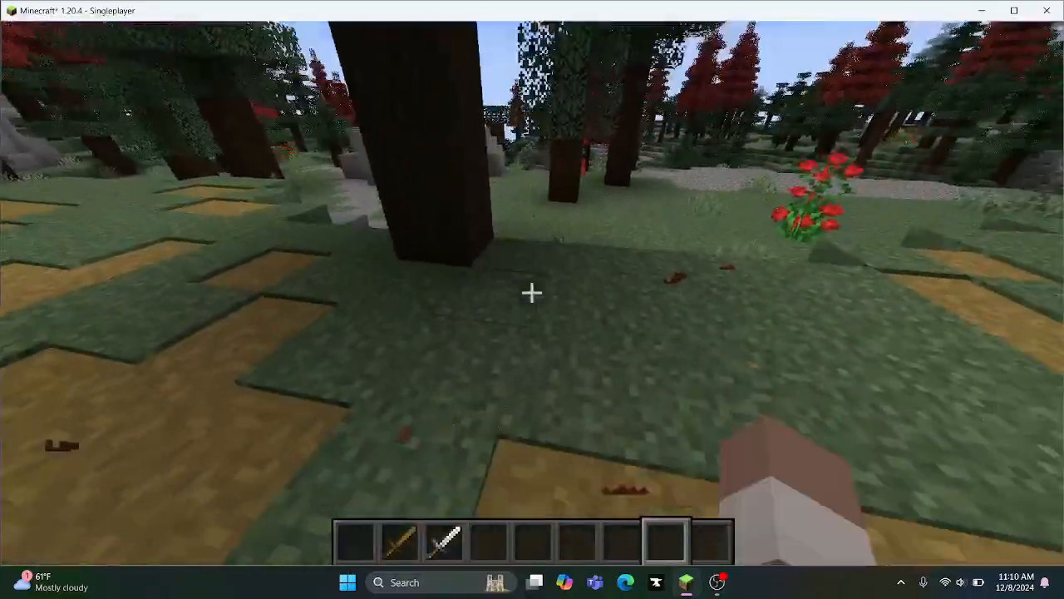
{"action": "middle_click", "coordinate": [532, 293]}
{"action": "right_click", "coordinate": [532, 292]}
{"action": "right_click", "coordinate": [533, 293]}
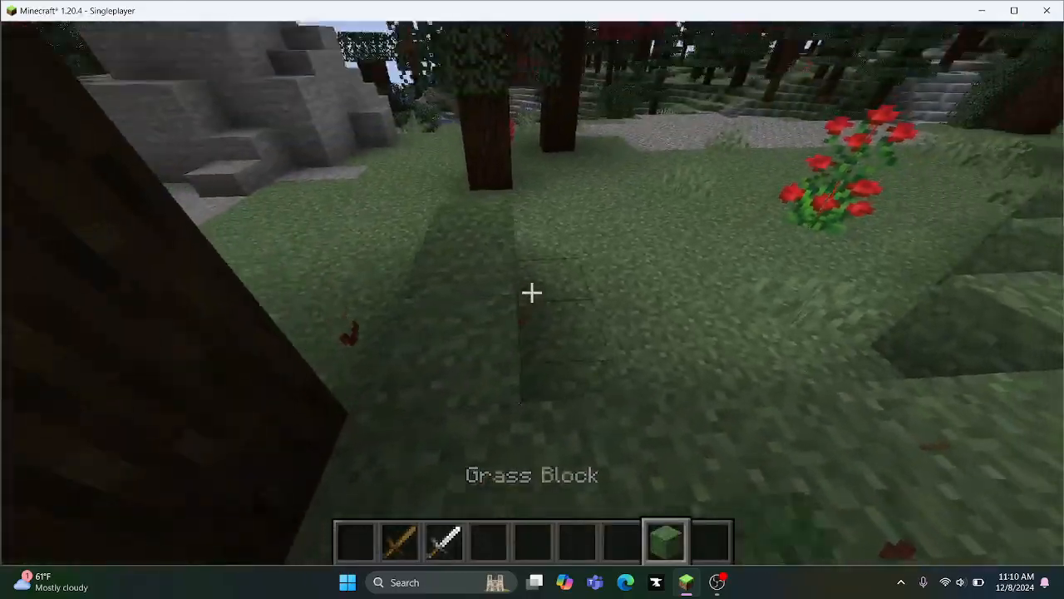
{"action": "right_click", "coordinate": [532, 293]}
{"action": "right_click", "coordinate": [532, 293]}
{"action": "right_click", "coordinate": [532, 292]}
{"action": "right_click", "coordinate": [532, 292]}
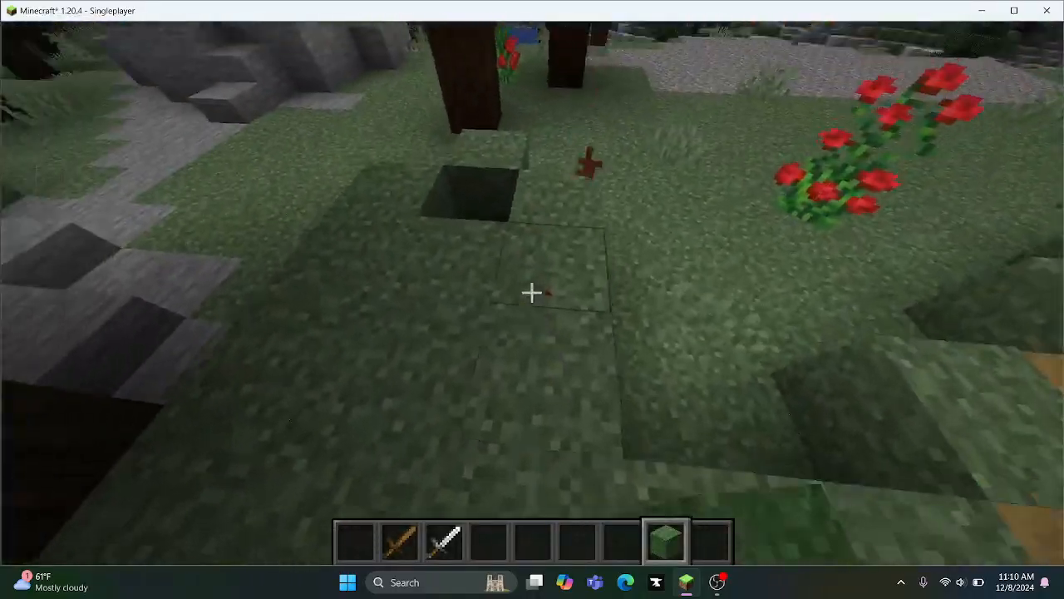
{"action": "key", "text": "w"}
{"action": "right_click", "coordinate": [532, 293]}
{"action": "right_click", "coordinate": [532, 293]}
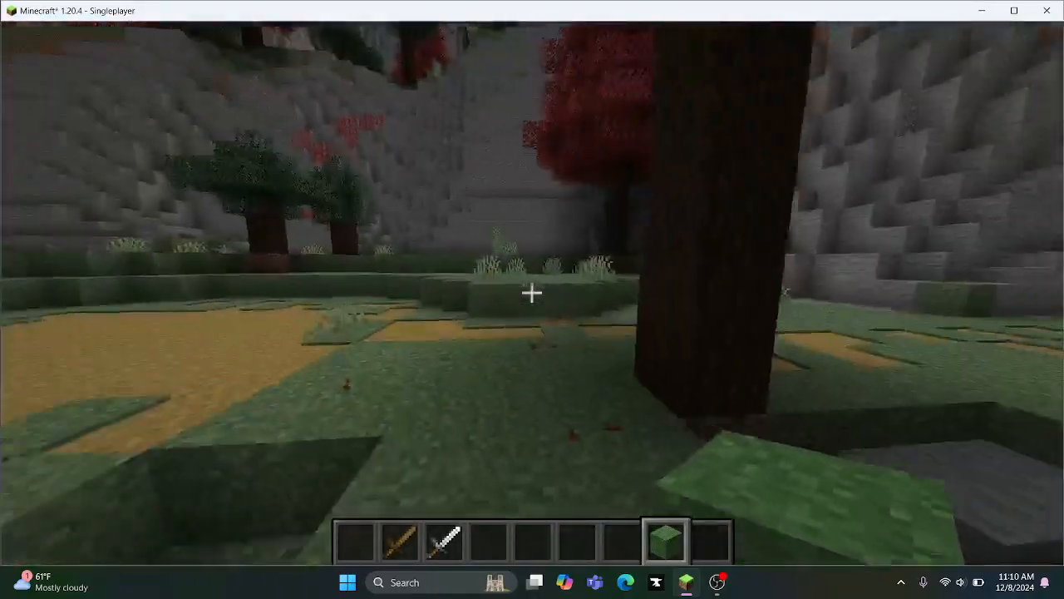
{"action": "key", "text": "w"}
{"action": "scroll", "coordinate": [532, 293], "scroll_direction": "up", "scroll_amount": 2}
Step: Reopen the film and bring up the list of action clips that can be added to the player/alex replay
{"action": "key", "text": "0"}
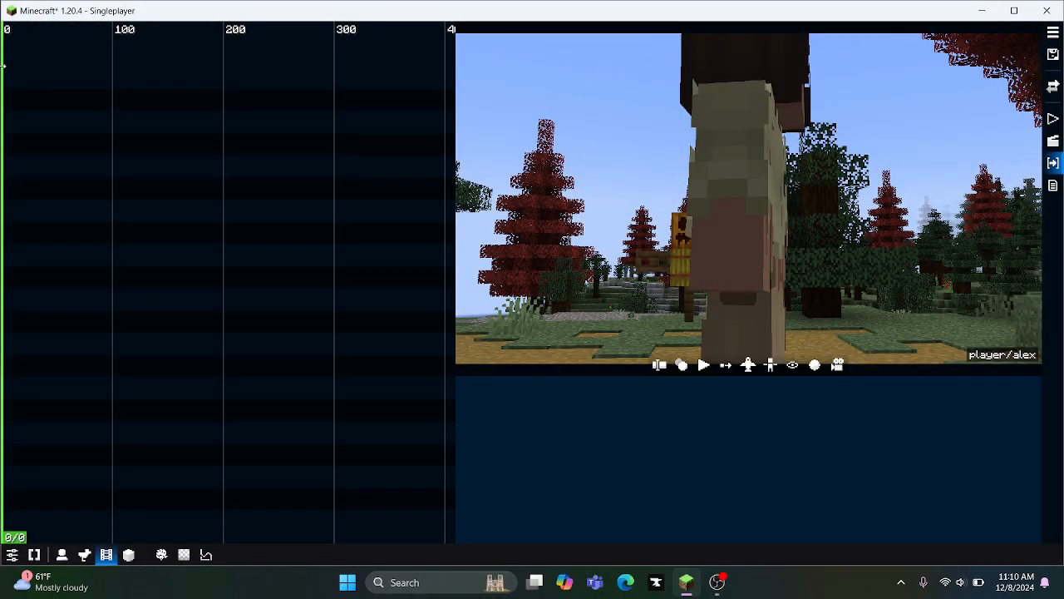
{"action": "right_click", "coordinate": [20, 99]}
{"action": "left_click", "coordinate": [58, 108]}
{"action": "left_click", "coordinate": [67, 116]}
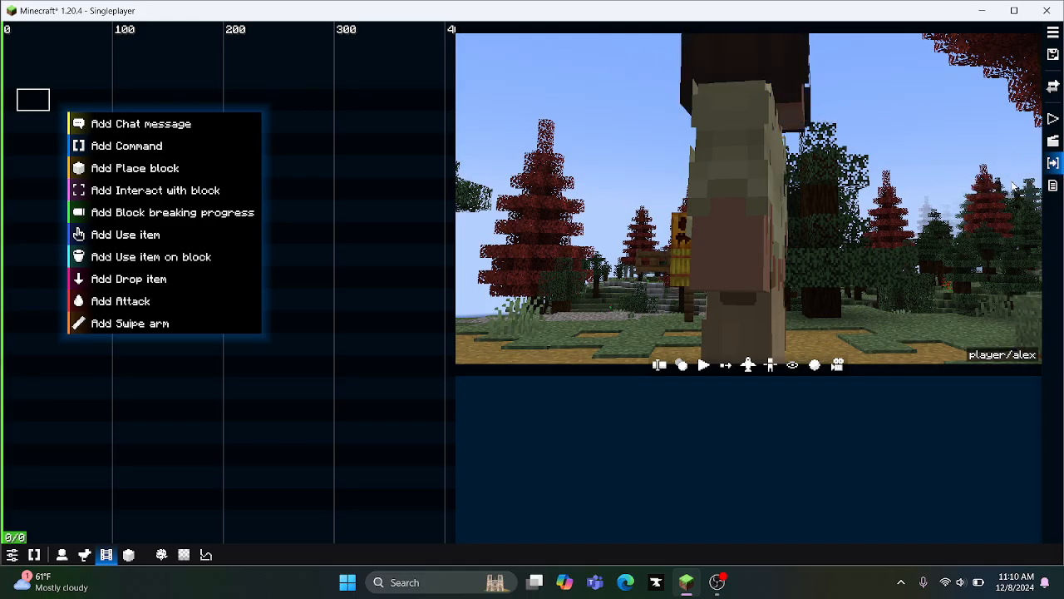
Step: Switch the film viewport to the camera and fly CLIP1's view to frame the large tree trunk beside the red flowers
{"action": "right_click", "coordinate": [94, 84]}
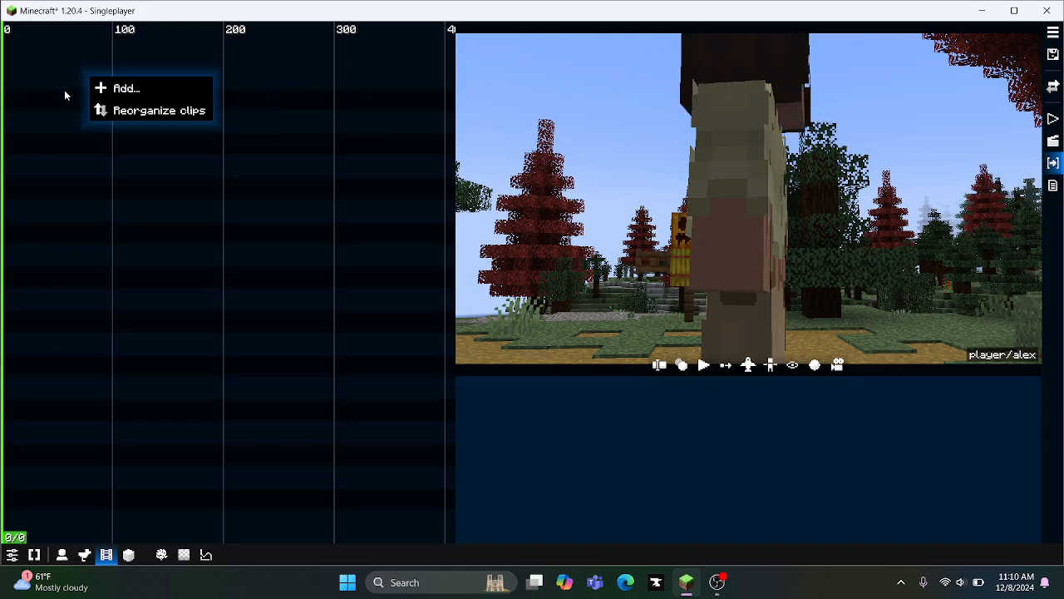
{"action": "left_click", "coordinate": [1052, 119]}
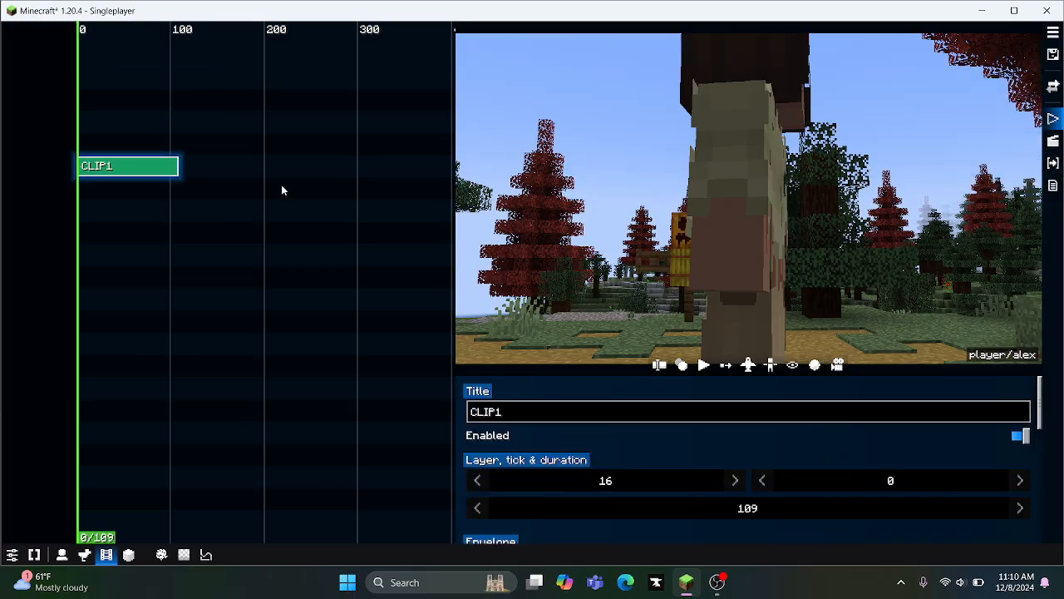
{"action": "left_click", "coordinate": [747, 365]}
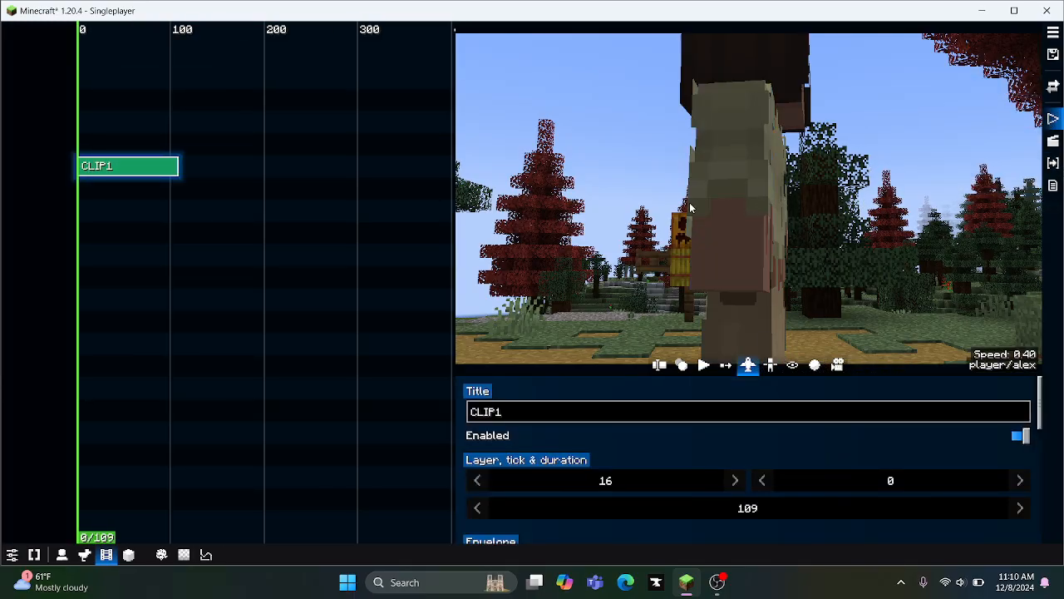
{"action": "left_click", "coordinate": [793, 366]}
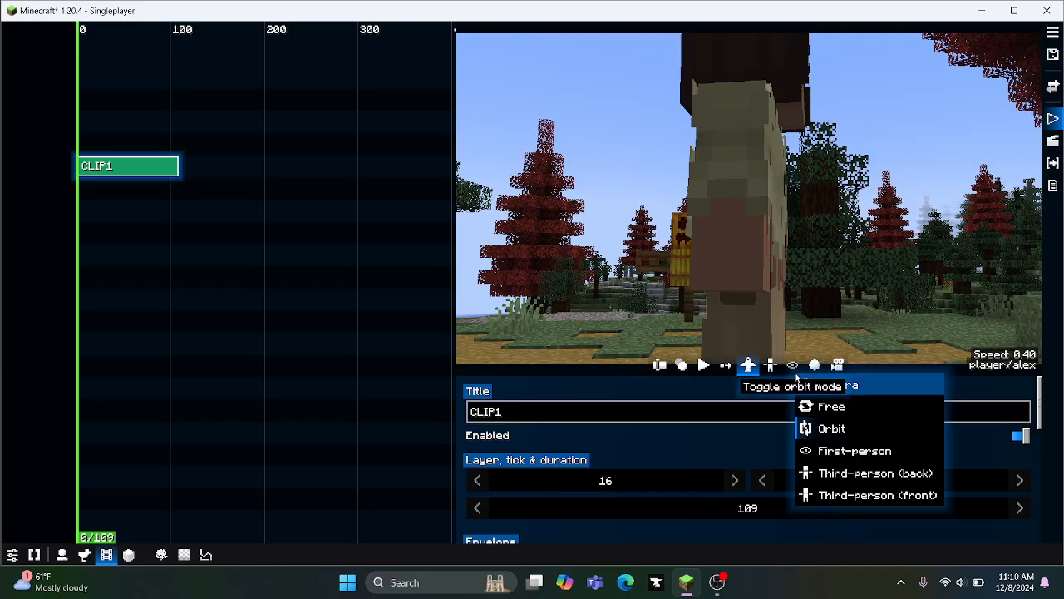
{"action": "left_click", "coordinate": [822, 384]}
{"action": "left_click_drag", "start_coordinate": [816, 283], "coordinate": [804, 226]}
{"action": "key", "text": "w"}
{"action": "key", "text": "w"}
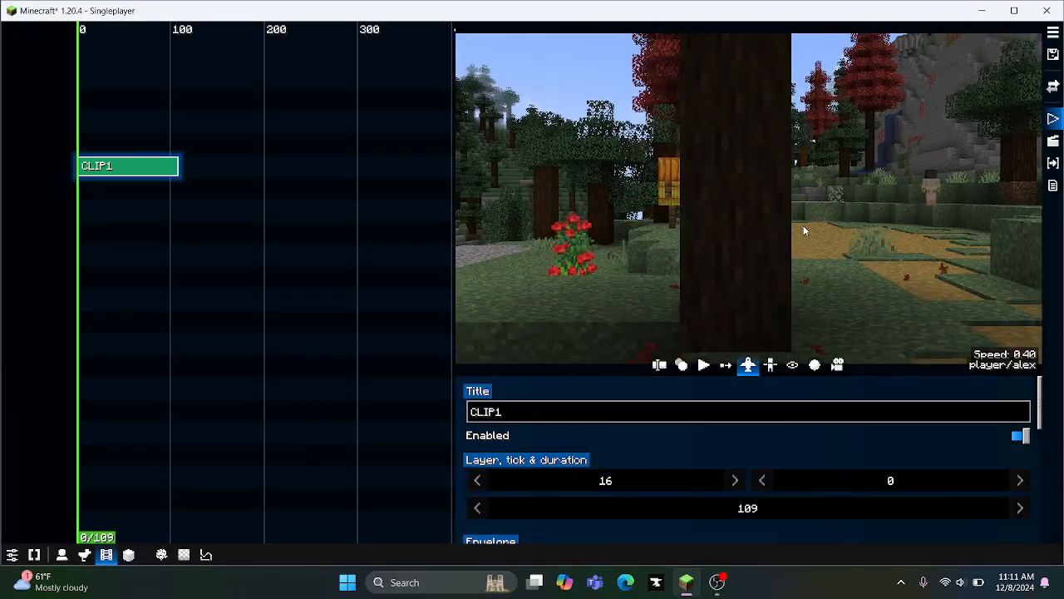
{"action": "key", "text": "a"}
{"action": "key", "text": "d"}
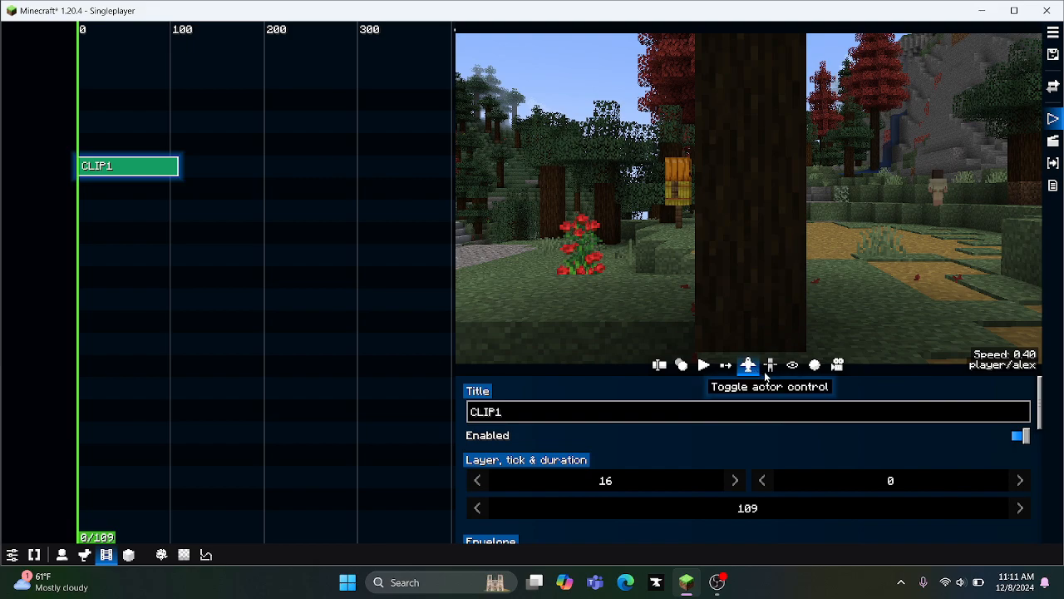
{"action": "left_click_drag", "start_coordinate": [2, 154], "coordinate": [14, 158]}
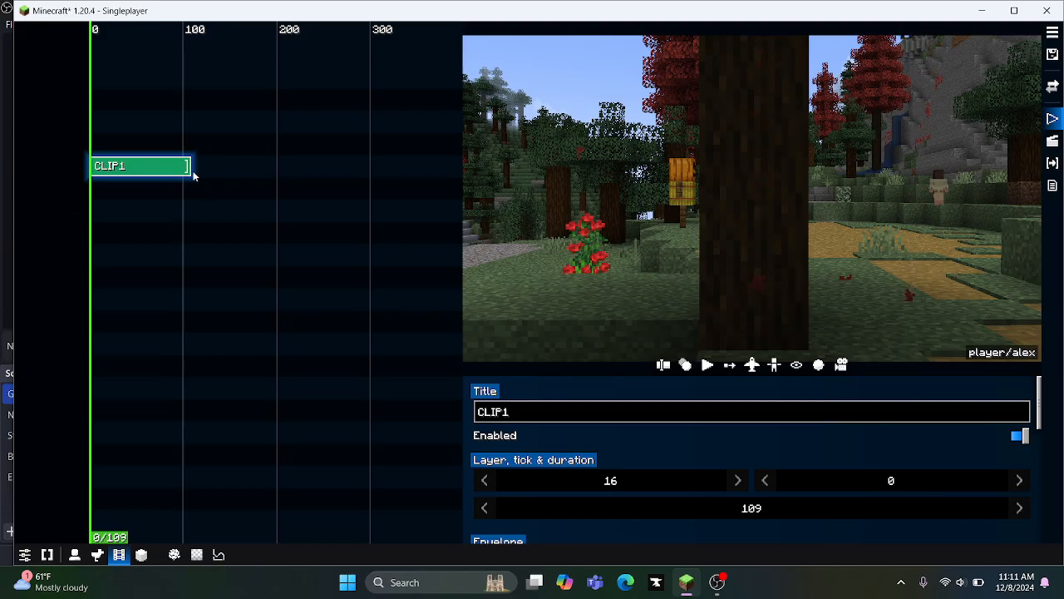
Step: Return to the world and record the player/alex replay walking past the large tree trunk
{"action": "key", "text": "Escape"}
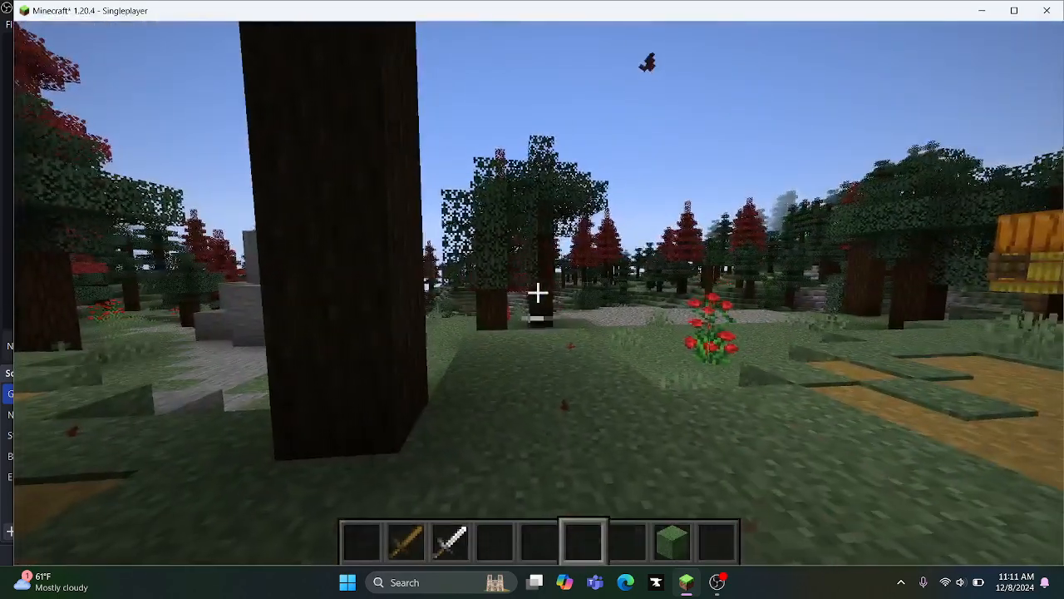
{"action": "key", "text": "s"}
{"action": "key", "text": "w"}
{"action": "left_click", "coordinate": [538, 292]}
{"action": "key", "text": "Alt_R"}
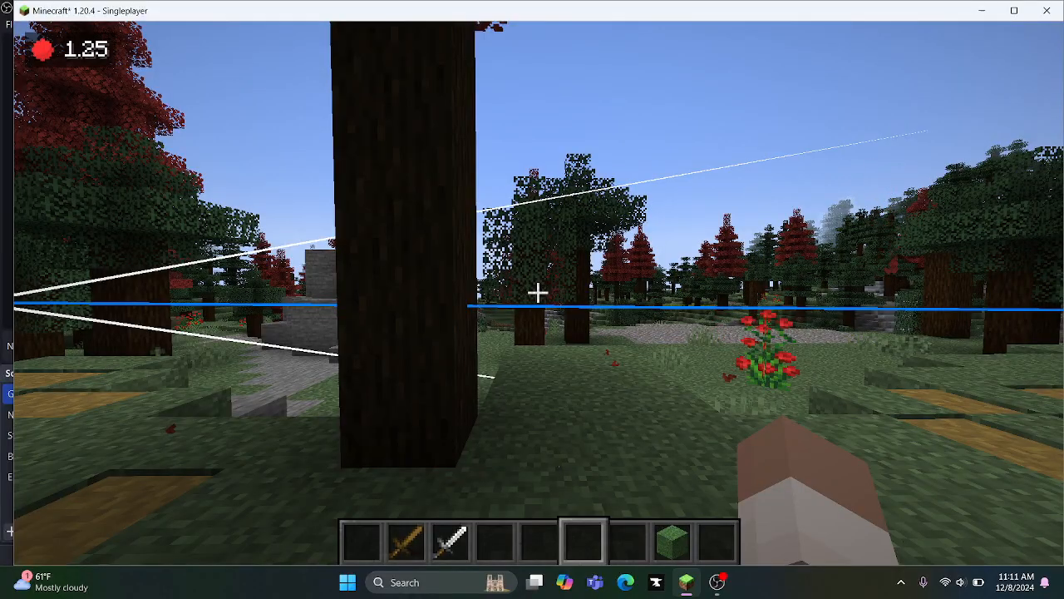
{"action": "key", "text": "w"}
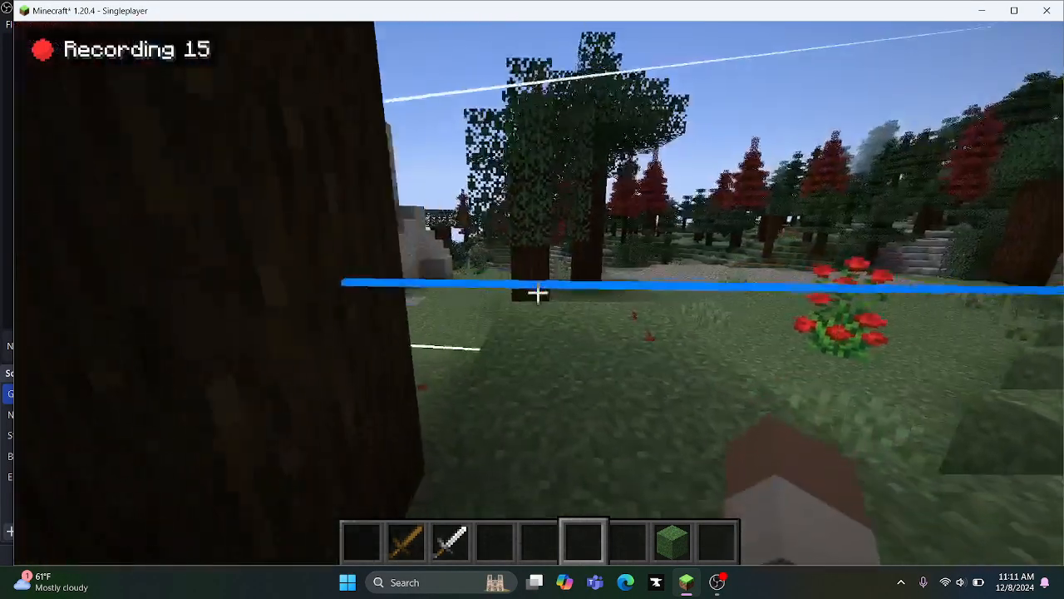
{"action": "key", "text": "0"}
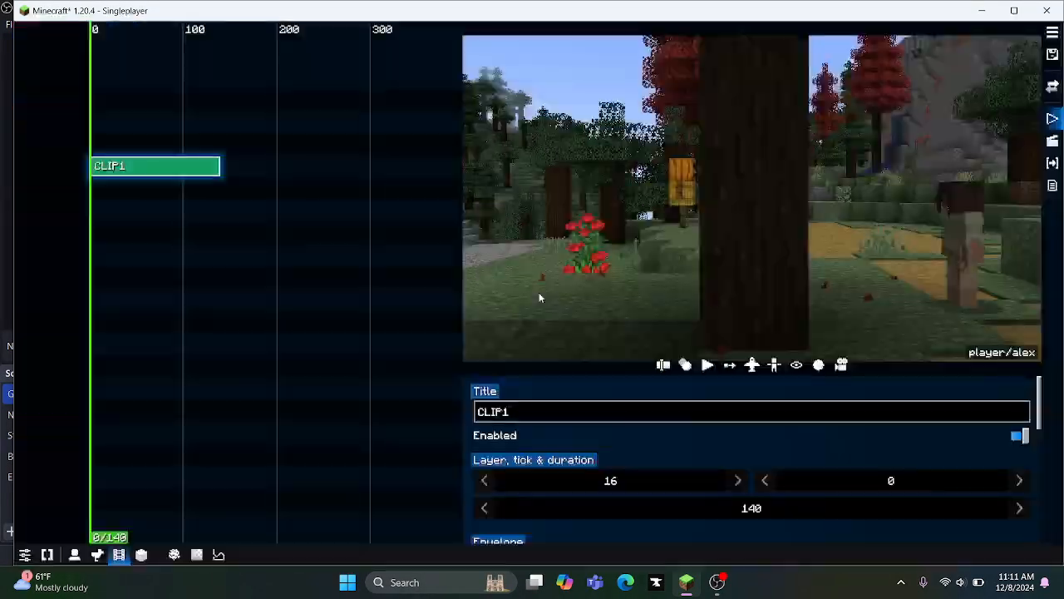
Step: Play back the recorded walk, shorten CLIP1 to a duration of 58, and return to tick 0
{"action": "left_click", "coordinate": [707, 371]}
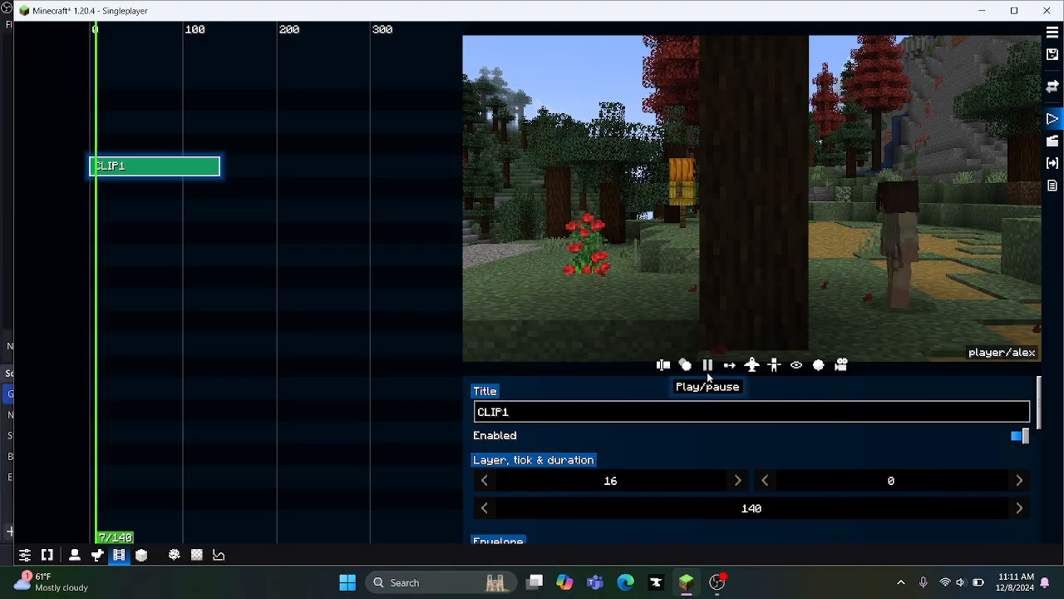
{"action": "left_click", "coordinate": [708, 372]}
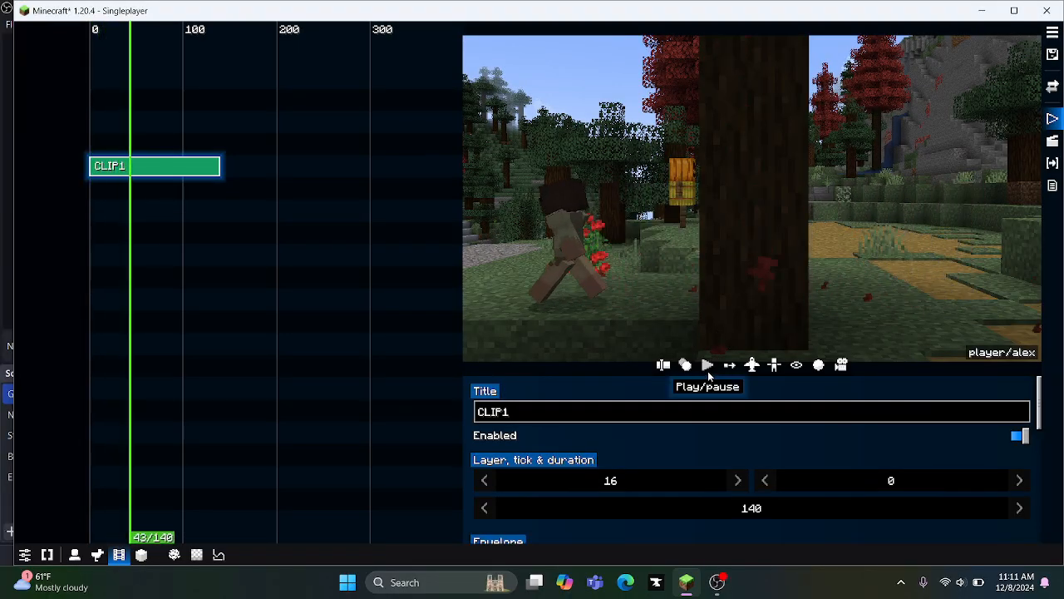
{"action": "left_click", "coordinate": [707, 370]}
{"action": "left_click", "coordinate": [703, 368]}
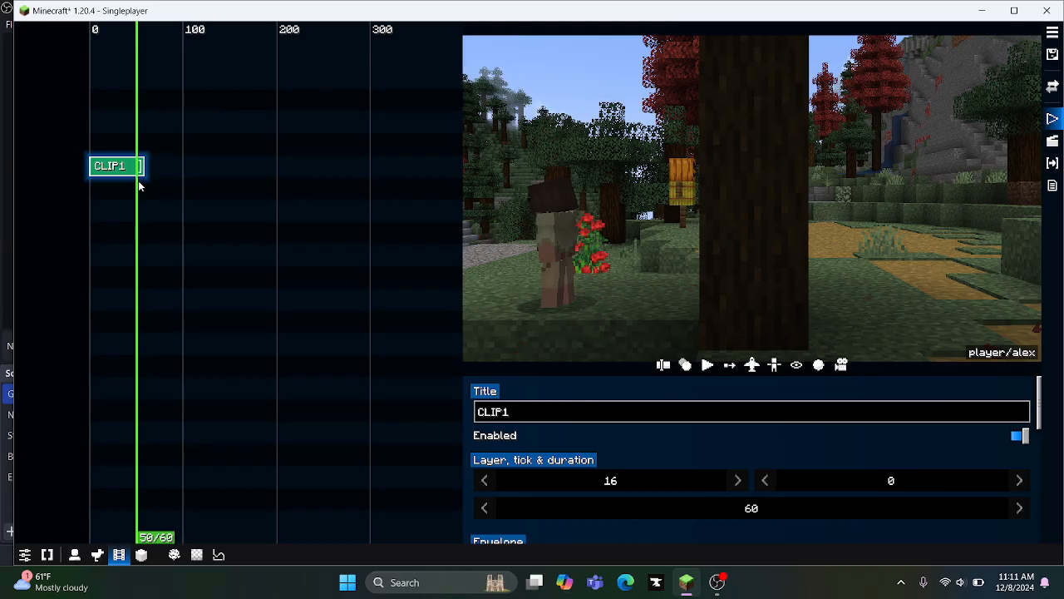
{"action": "left_click_drag", "start_coordinate": [144, 191], "coordinate": [15, 234]}
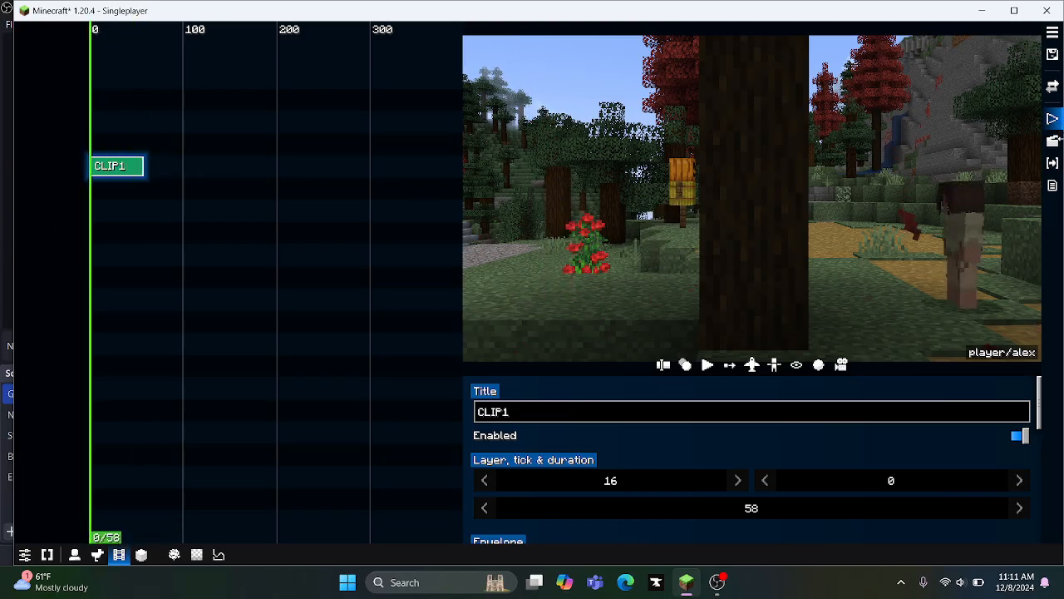
Step: Duplicate the recorded player/alex replay in the film's replay list
{"action": "left_click", "coordinate": [1053, 142]}
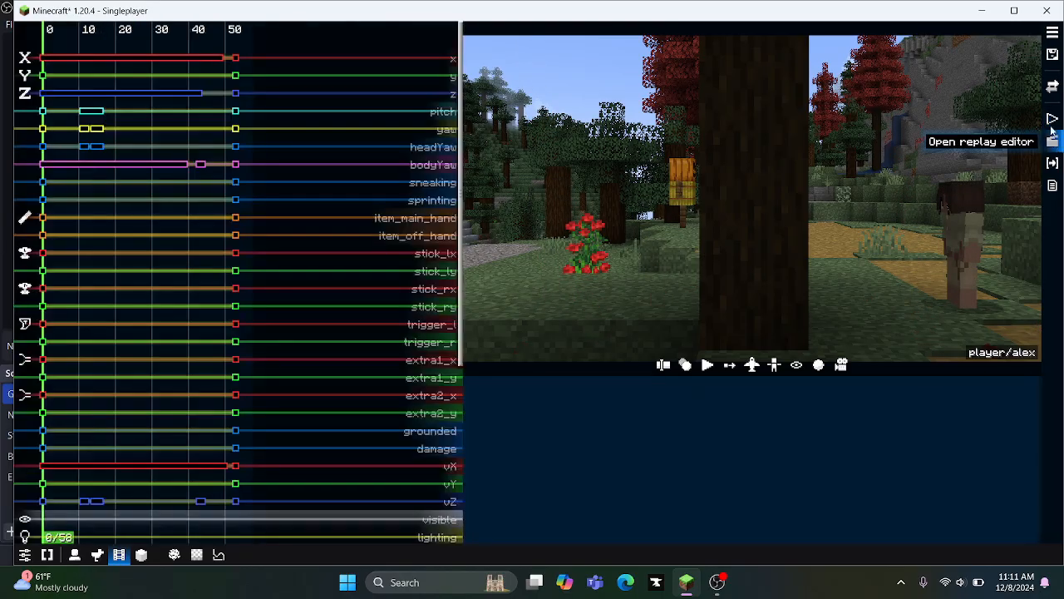
{"action": "left_click", "coordinate": [663, 366]}
{"action": "right_click", "coordinate": [133, 73]}
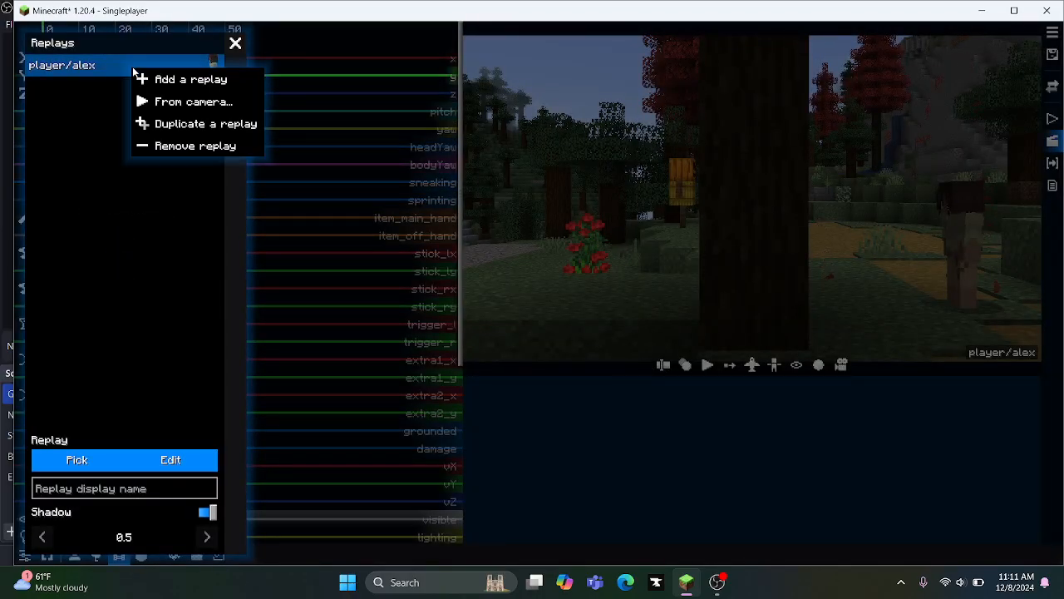
{"action": "left_click", "coordinate": [187, 124]}
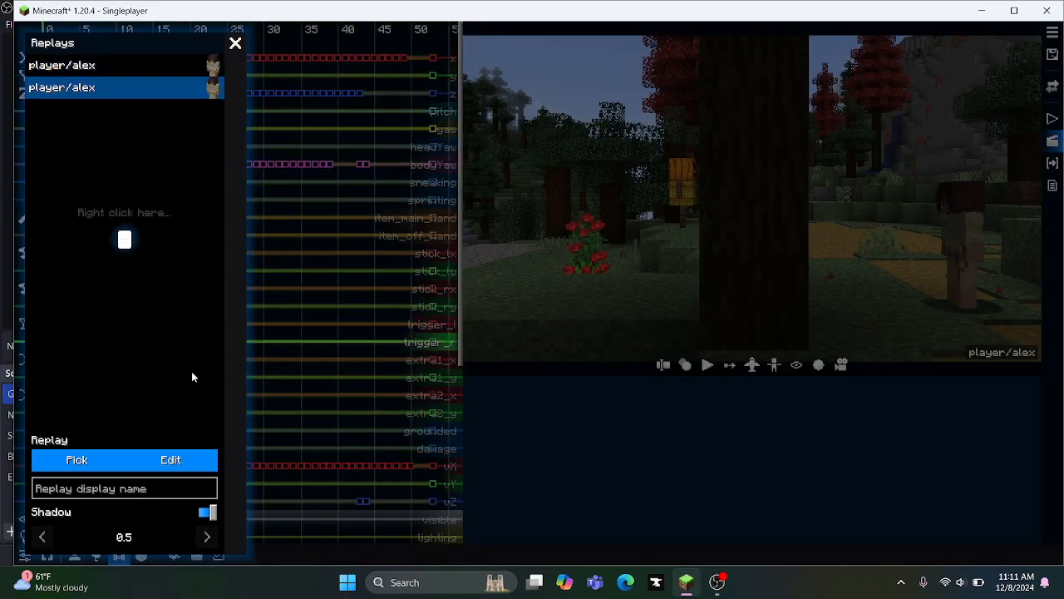
Step: Assign the recent dark-clothed form with black ears to the duplicated replay
{"action": "left_click", "coordinate": [196, 459]}
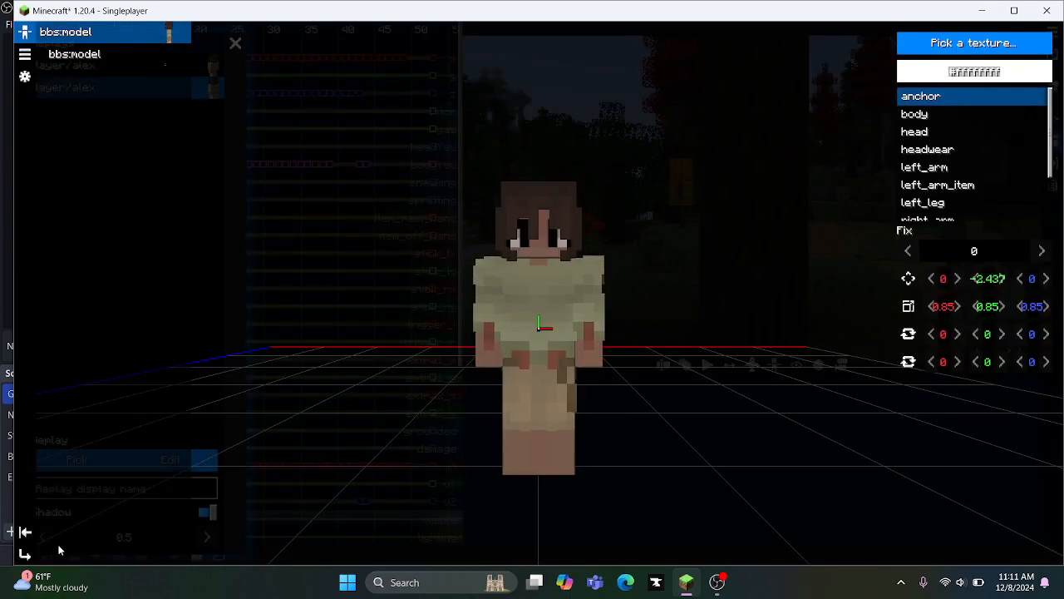
{"action": "left_click", "coordinate": [25, 555]}
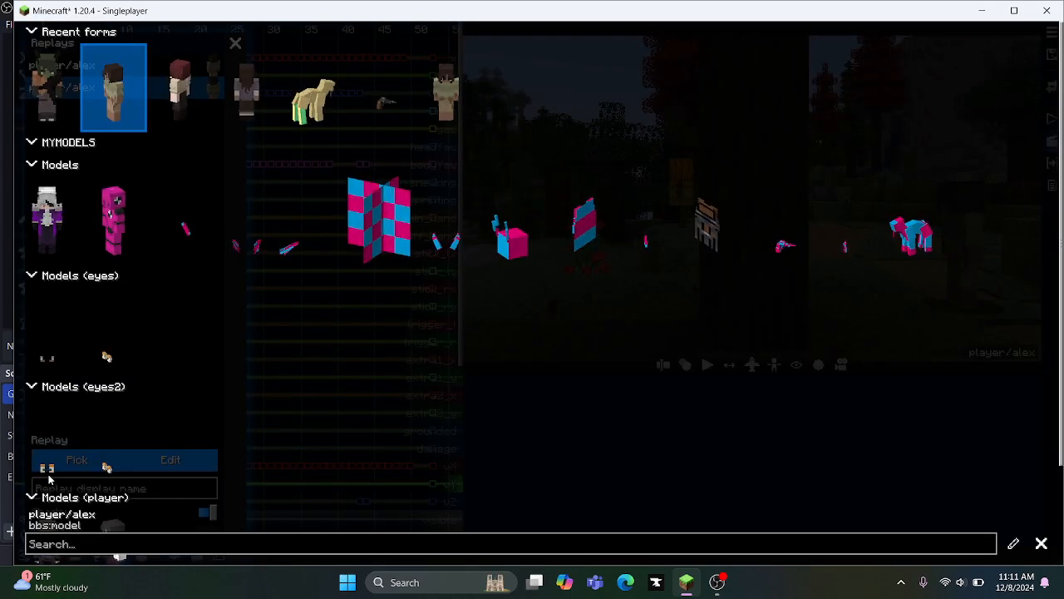
{"action": "left_click", "coordinate": [44, 100]}
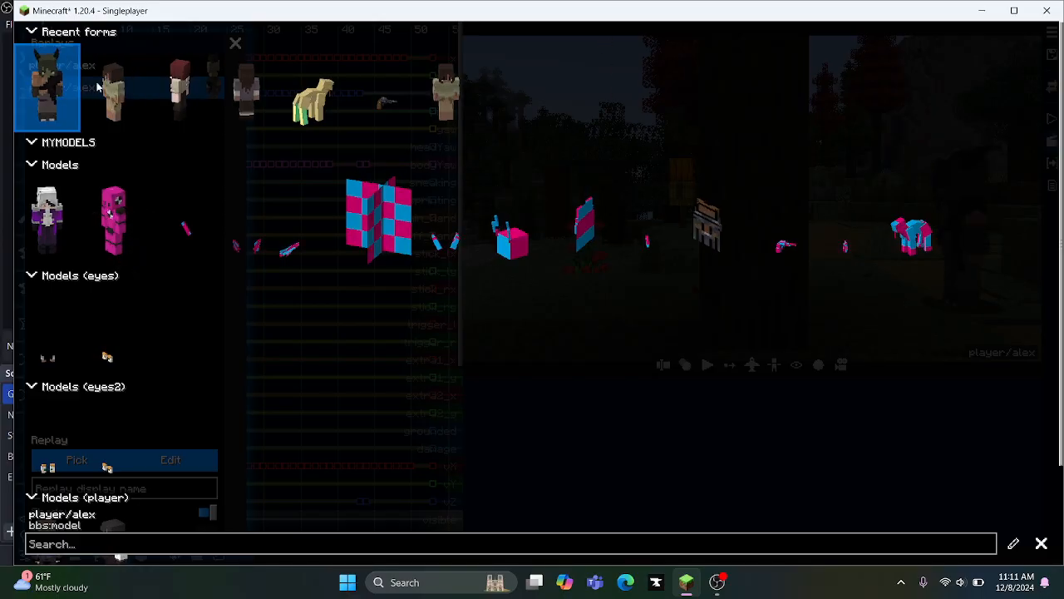
{"action": "left_click", "coordinate": [1044, 546]}
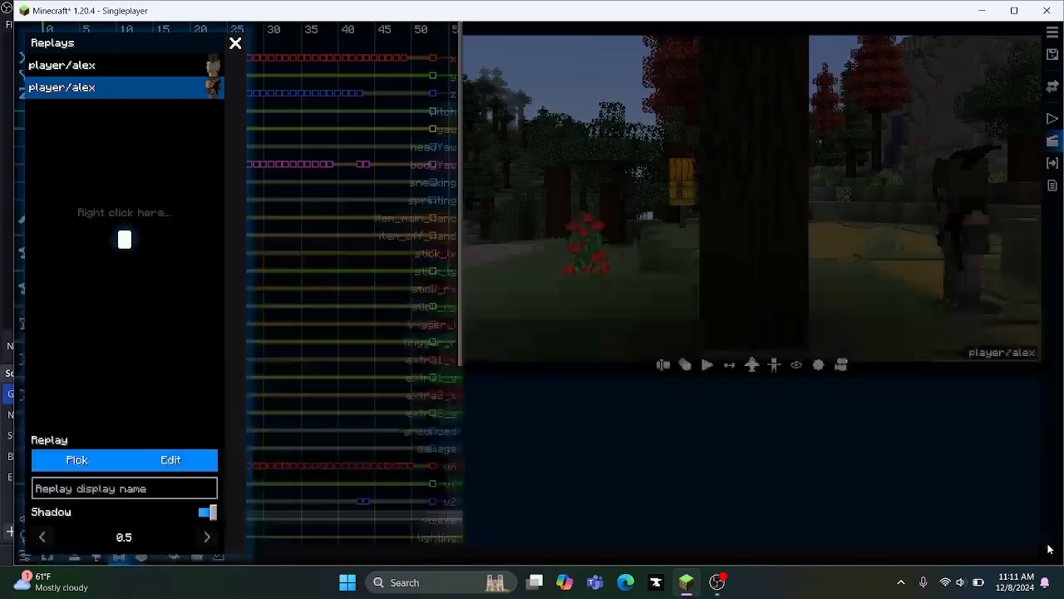
{"action": "left_click", "coordinate": [235, 44]}
Step: Play the film through CLIP1's camera to check the duplicated replay's walk behind the tree
{"action": "left_click", "coordinate": [1052, 119]}
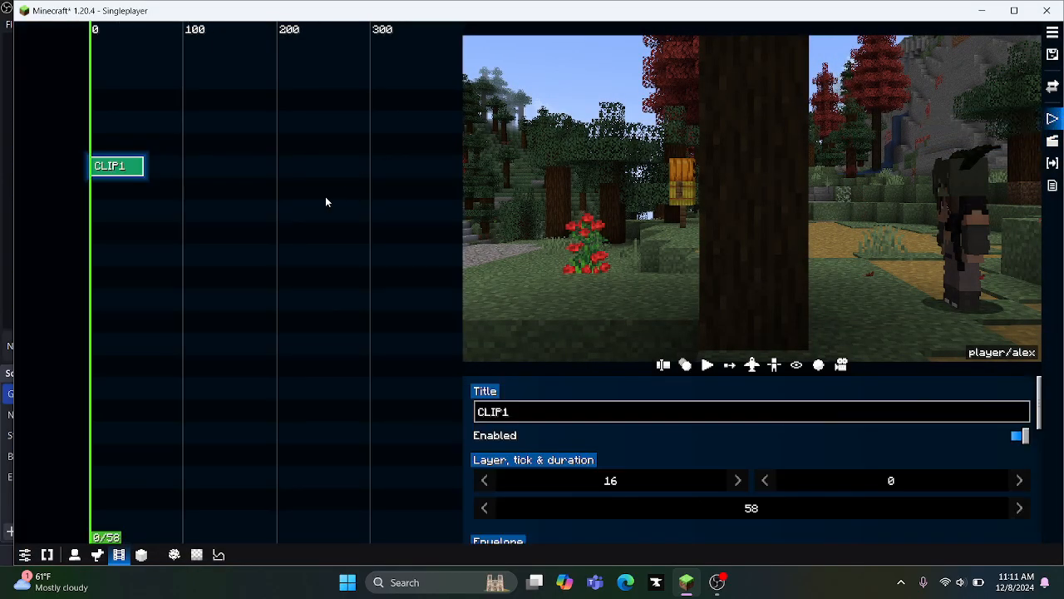
{"action": "left_click", "coordinate": [715, 367]}
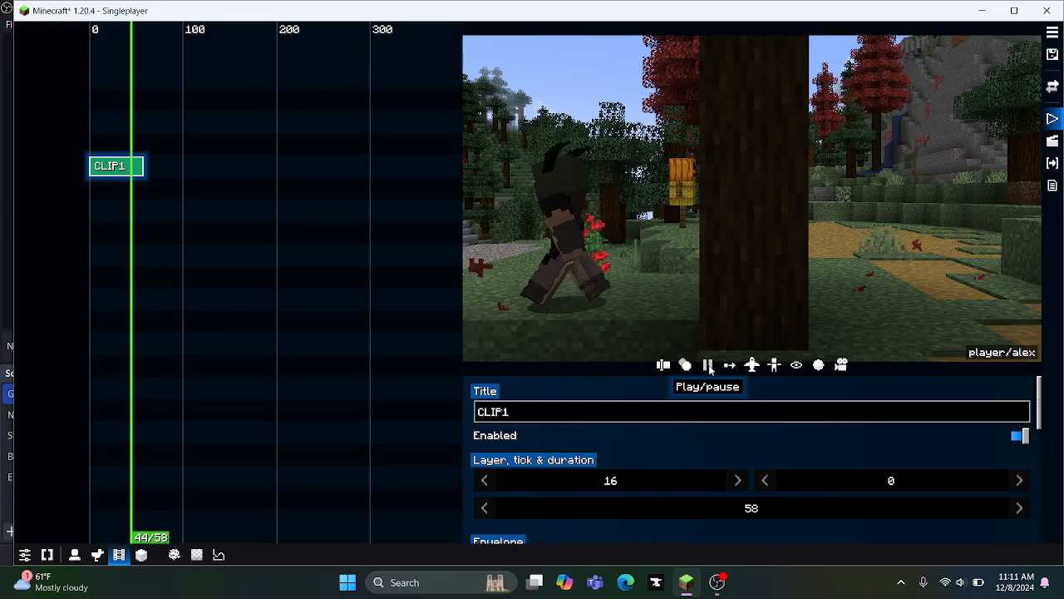
{"action": "left_click", "coordinate": [709, 366]}
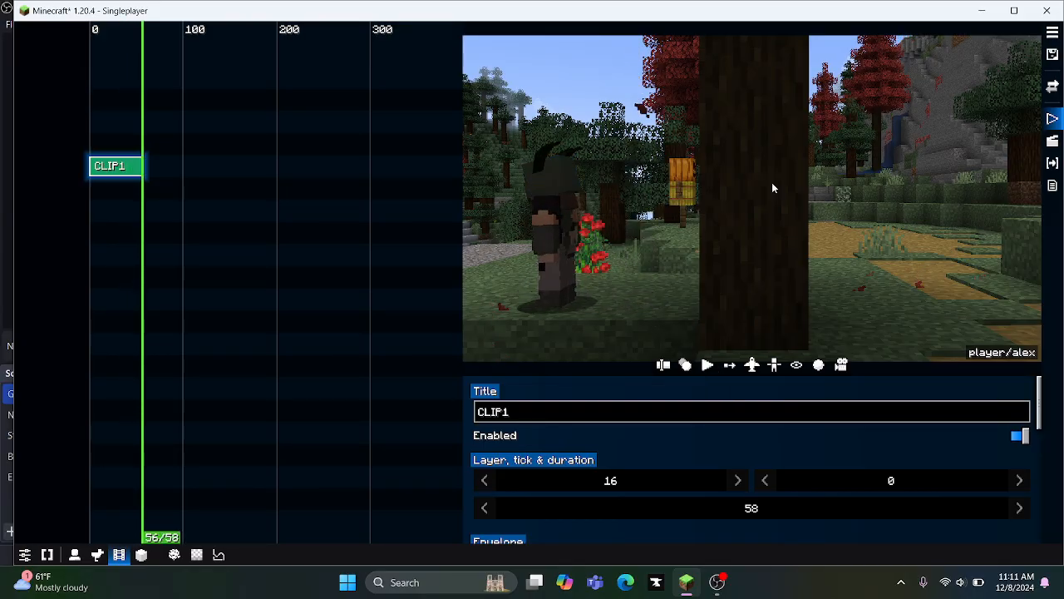
Step: Add a visible keyframe at tick 0 on the duplicated replay and turn its visibility off
{"action": "left_click", "coordinate": [1052, 141]}
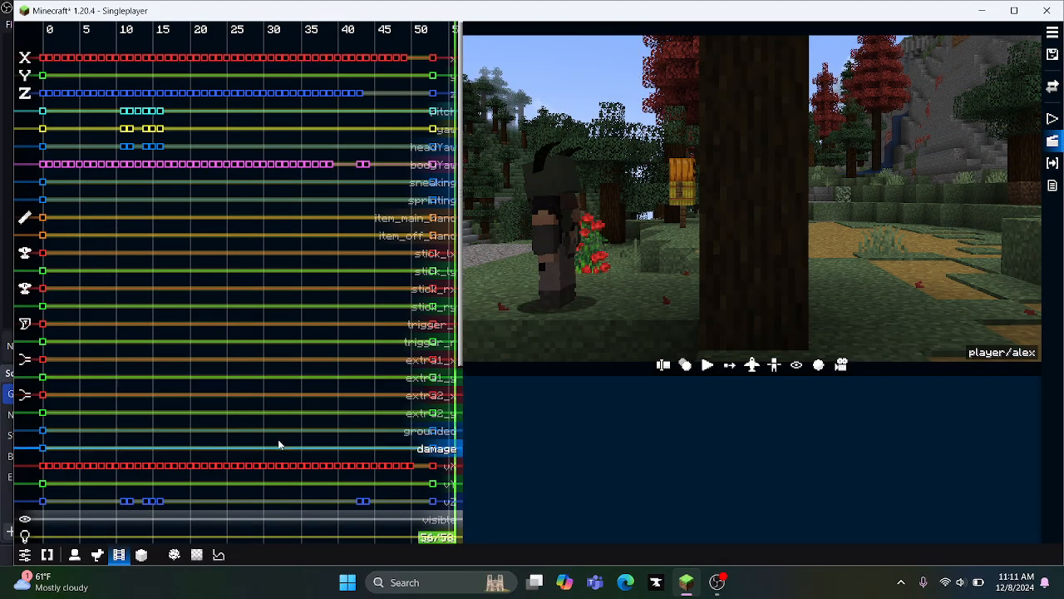
{"action": "scroll", "coordinate": [279, 445], "scroll_direction": "down", "scroll_amount": 5}
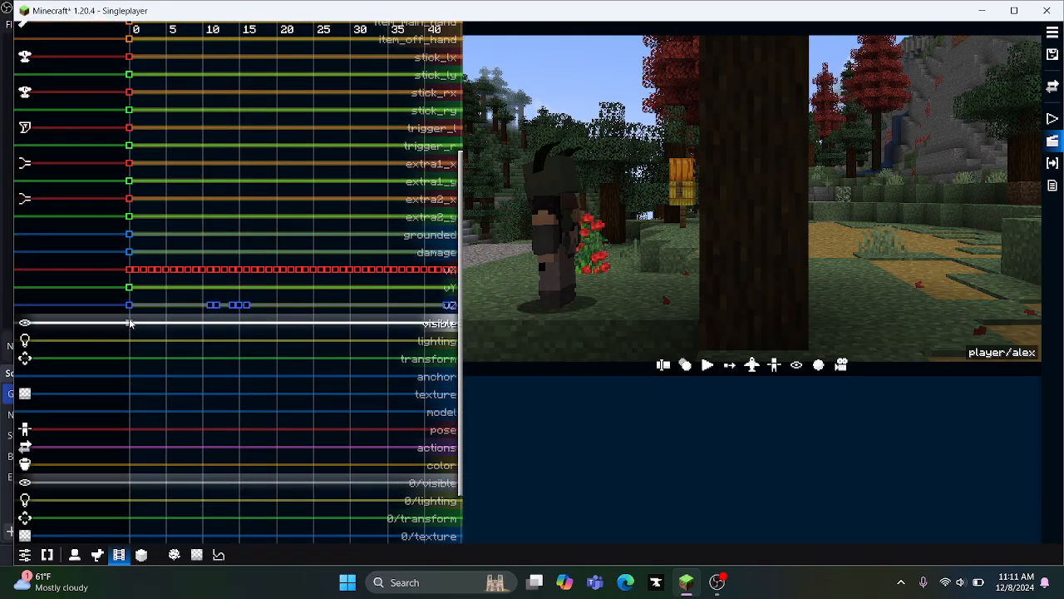
{"action": "left_click", "coordinate": [128, 323]}
{"action": "left_click", "coordinate": [1014, 422]}
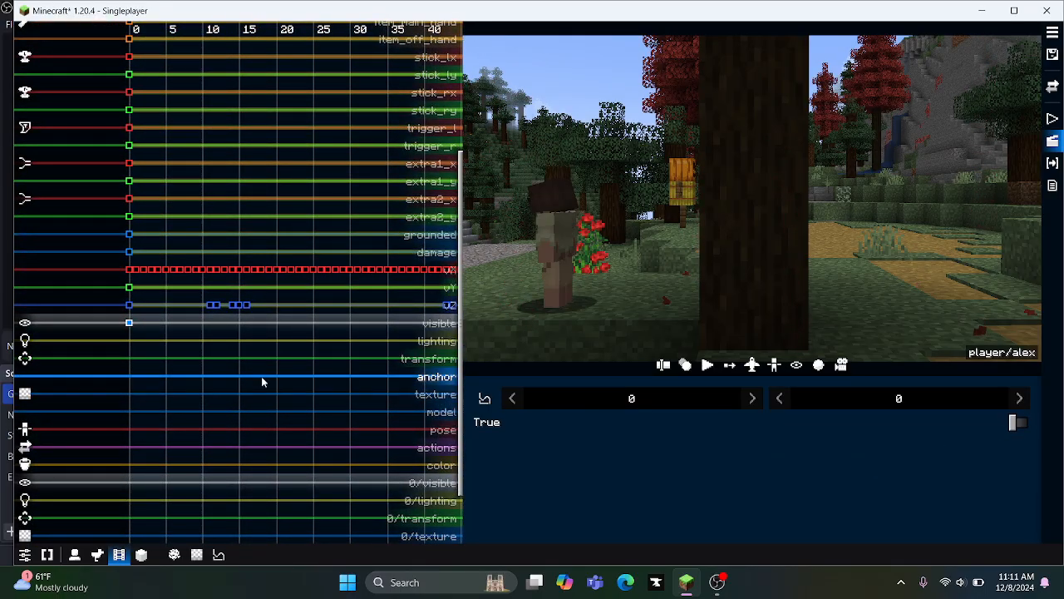
Step: Add a visible keyframe set to true at tick 22, where the duplicate is behind the trunk, and scrub to tick 32
{"action": "left_click_drag", "start_coordinate": [129, 380], "coordinate": [291, 385]}
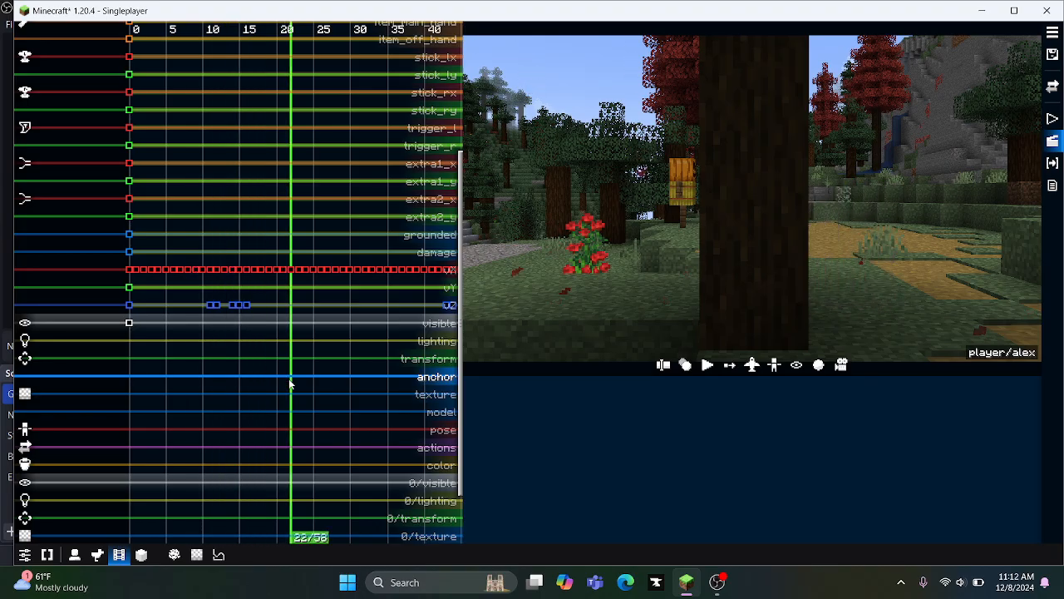
{"action": "double_click", "coordinate": [291, 324]}
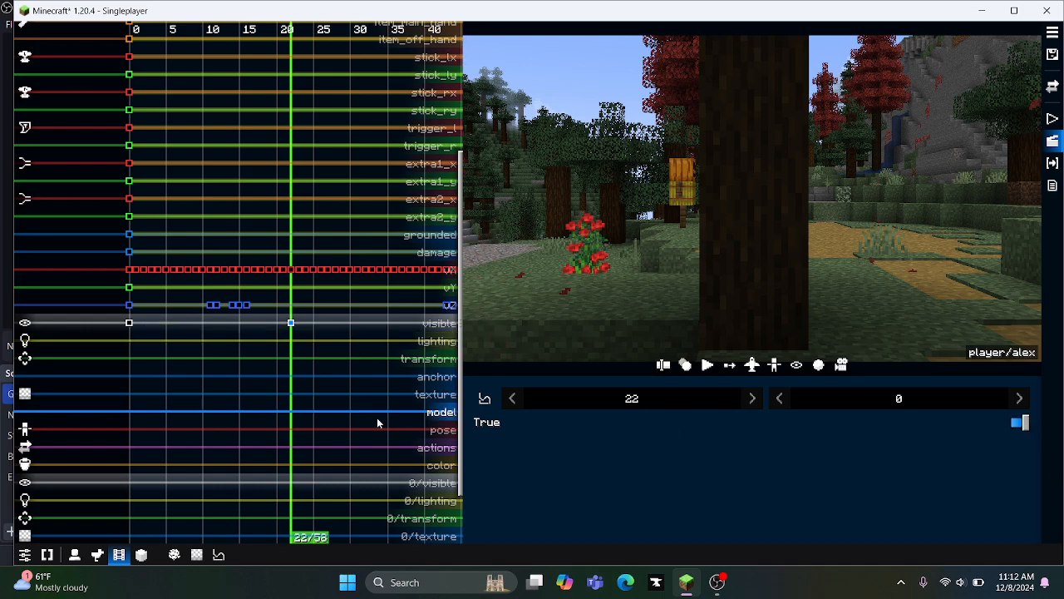
{"action": "left_click_drag", "start_coordinate": [326, 404], "coordinate": [366, 404]}
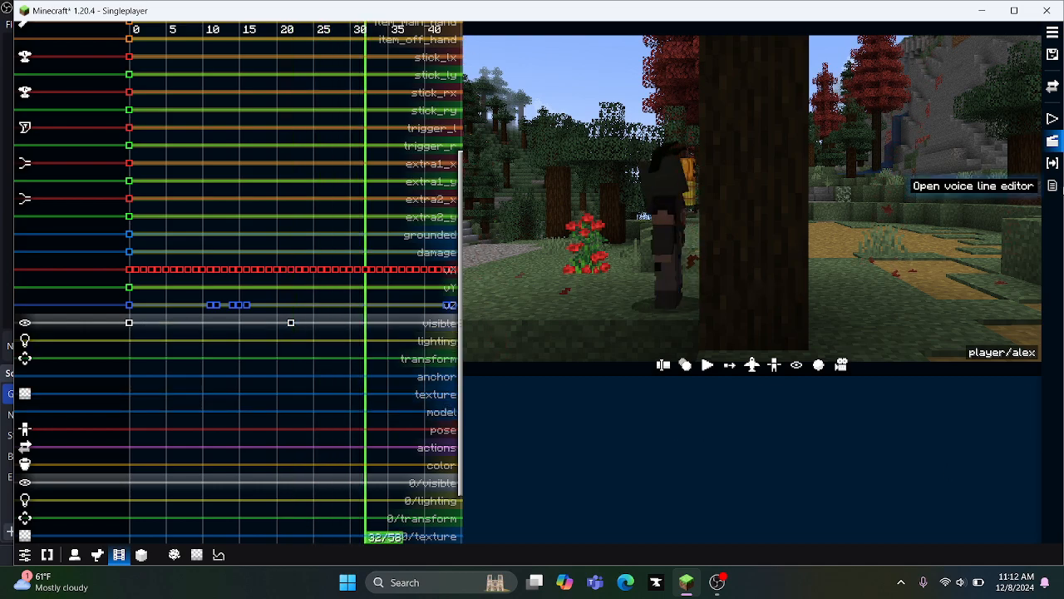
Step: Select the original replay in the film's replay list and show its keyframe tracks in the replay editor
{"action": "left_click", "coordinate": [1052, 118]}
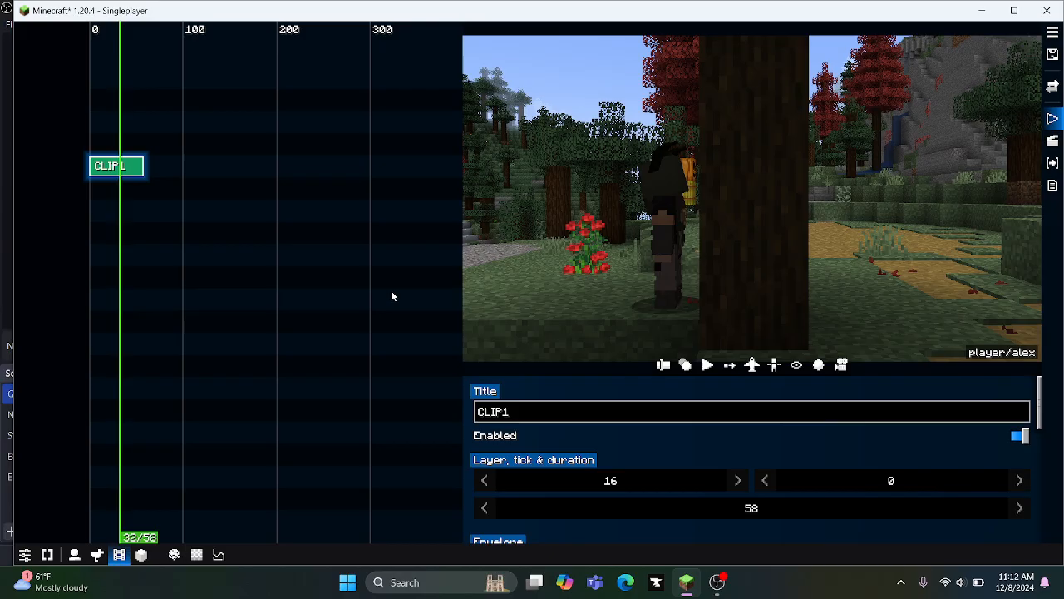
{"action": "left_click", "coordinate": [663, 364]}
{"action": "left_click", "coordinate": [210, 63]}
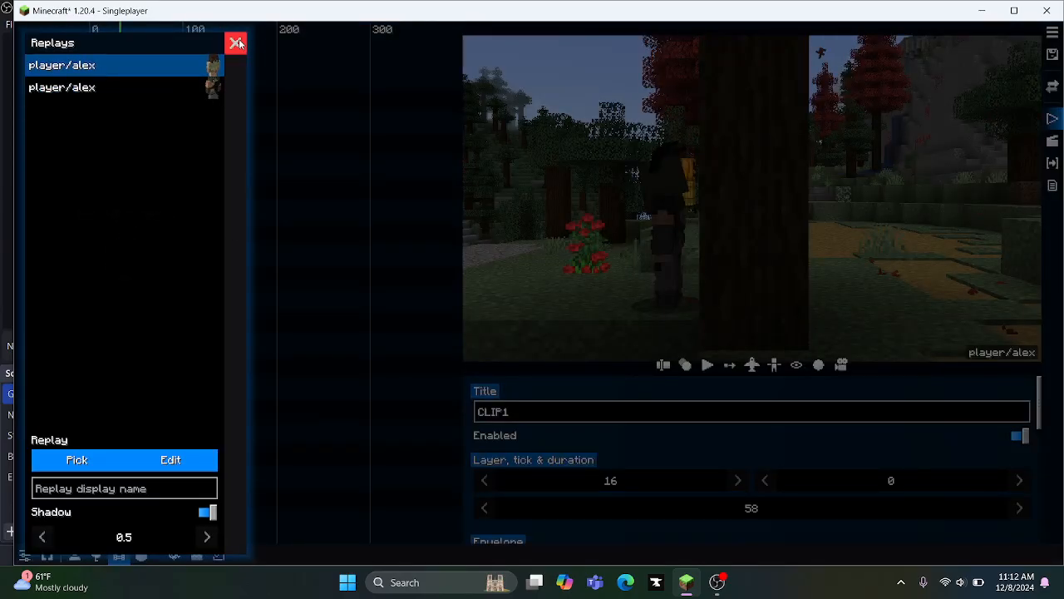
{"action": "left_click", "coordinate": [236, 43]}
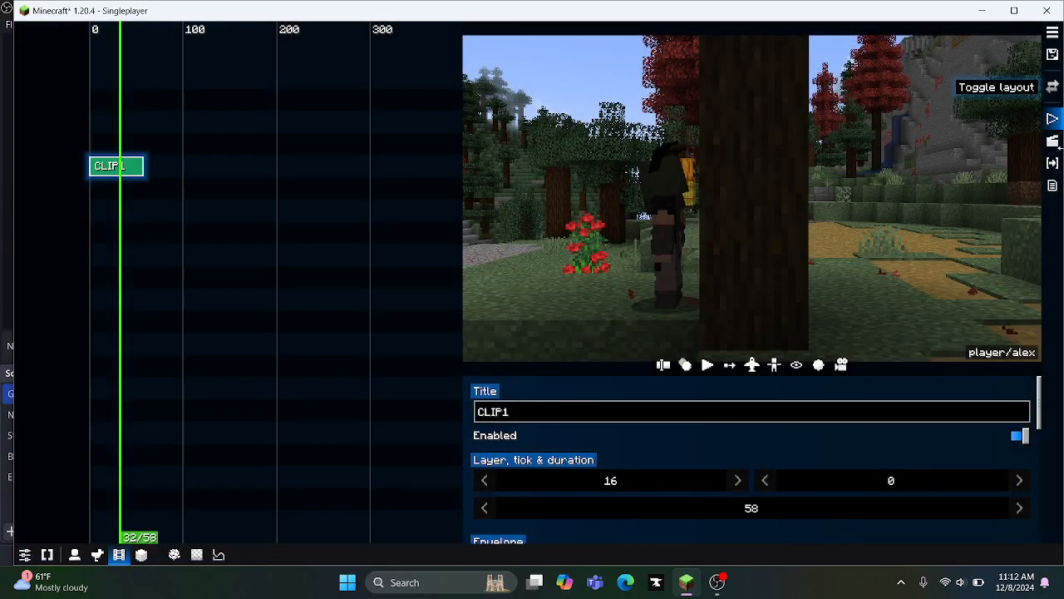
{"action": "left_click", "coordinate": [1052, 142]}
{"action": "scroll", "coordinate": [350, 407], "scroll_direction": "down", "scroll_amount": 5}
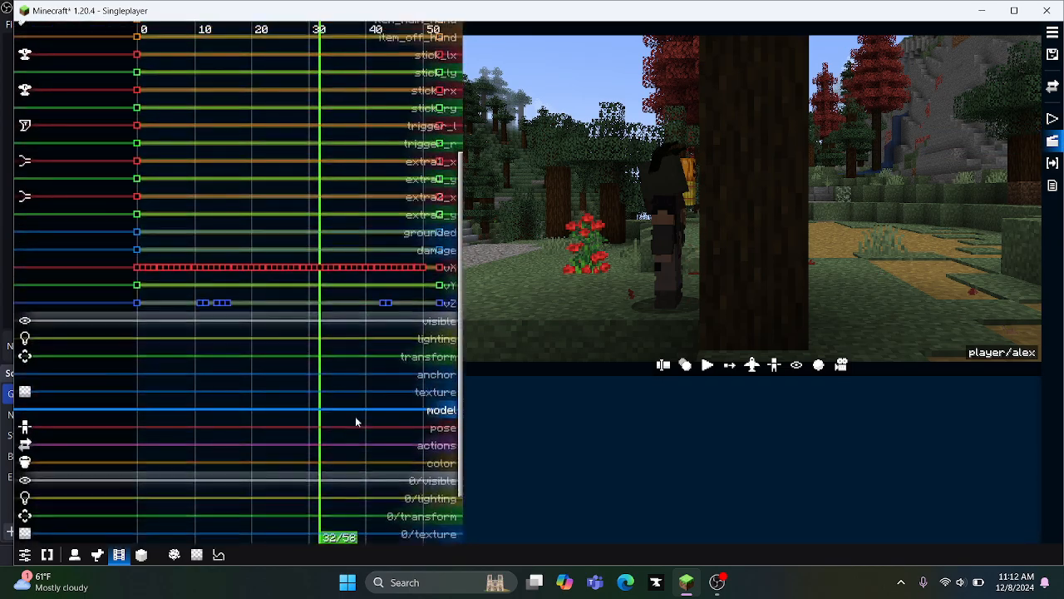
Step: Add visible keyframes to the original replay at ticks 0 and 22, hiding it from tick 22, where it is behind the trunk
{"action": "left_click_drag", "start_coordinate": [327, 355], "coordinate": [298, 341]}
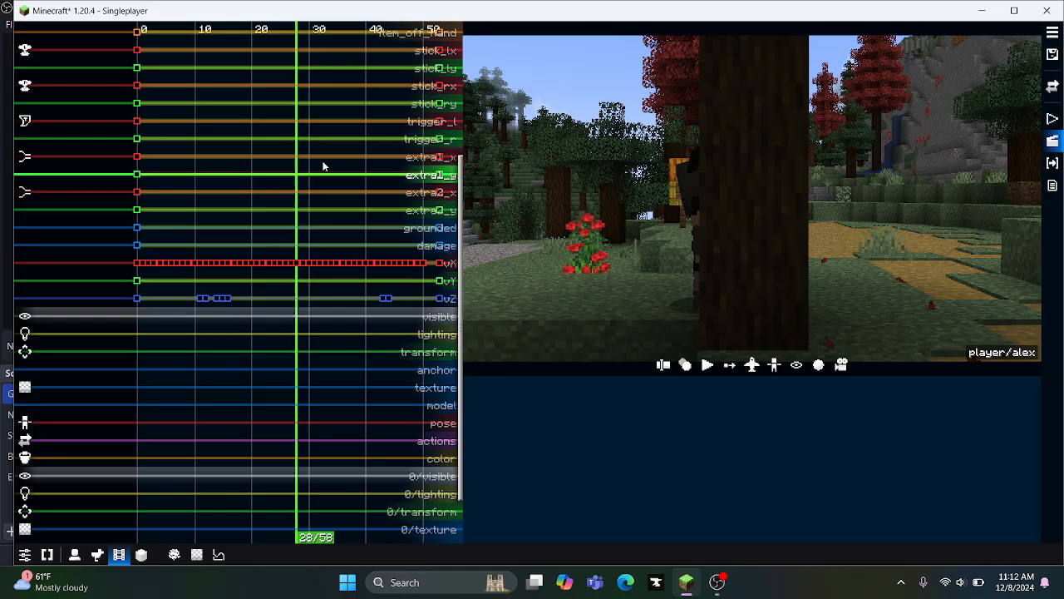
{"action": "left_click_drag", "start_coordinate": [282, 397], "coordinate": [124, 386]}
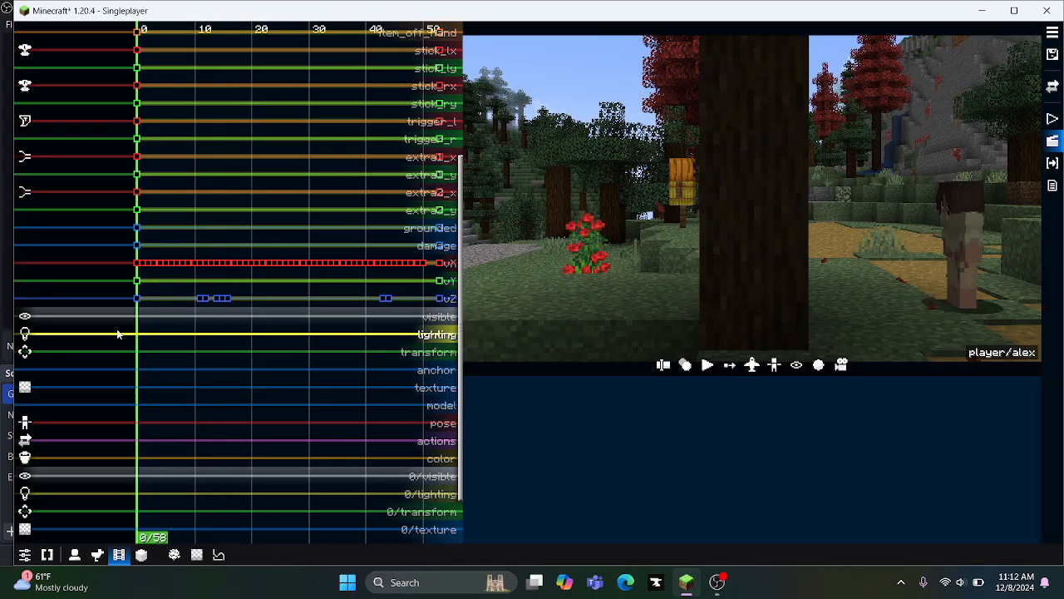
{"action": "double_click", "coordinate": [138, 317]}
{"action": "left_click_drag", "start_coordinate": [231, 352], "coordinate": [265, 351]}
{"action": "double_click", "coordinate": [262, 316]}
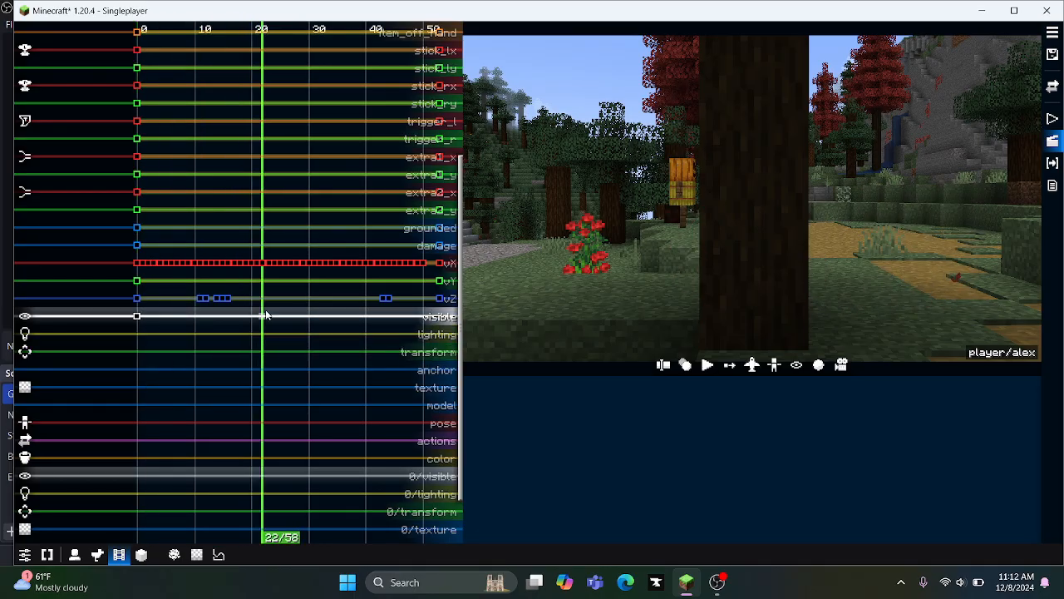
Step: Play the film from tick 0 to check the form swap behind the tree
{"action": "left_click", "coordinate": [95, 461]}
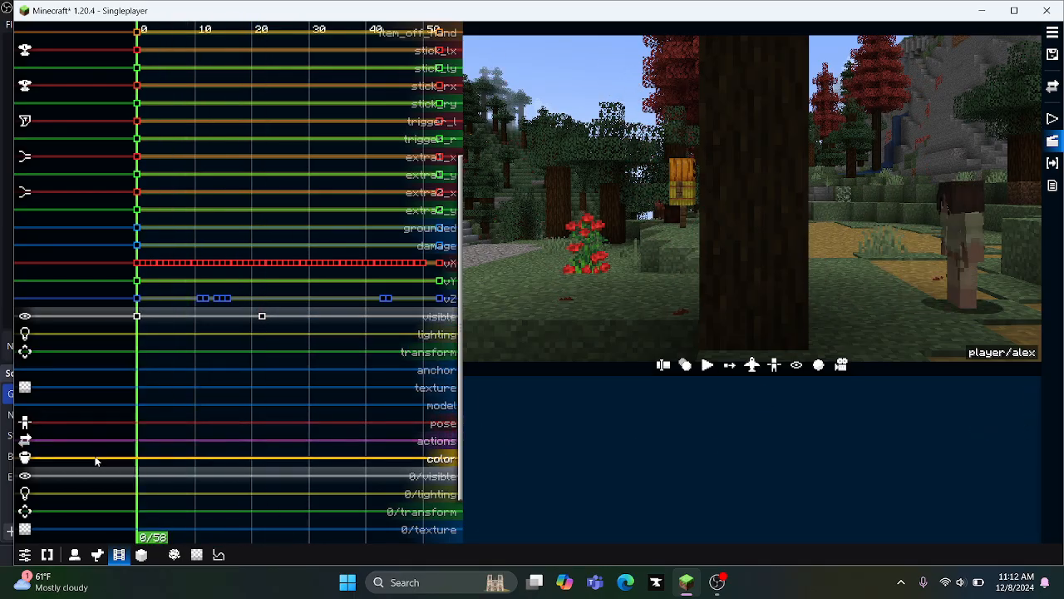
{"action": "left_click", "coordinate": [707, 366]}
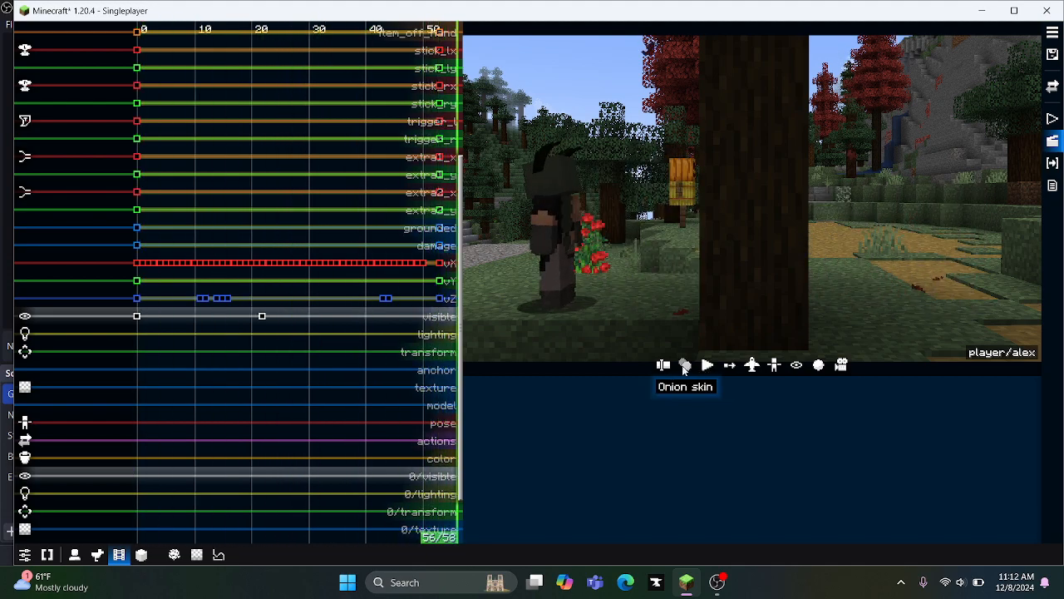
{"action": "scroll", "coordinate": [214, 396], "scroll_direction": "down", "scroll_amount": 5}
{"action": "middle_click_drag", "start_coordinate": [329, 416], "coordinate": [241, 418]}
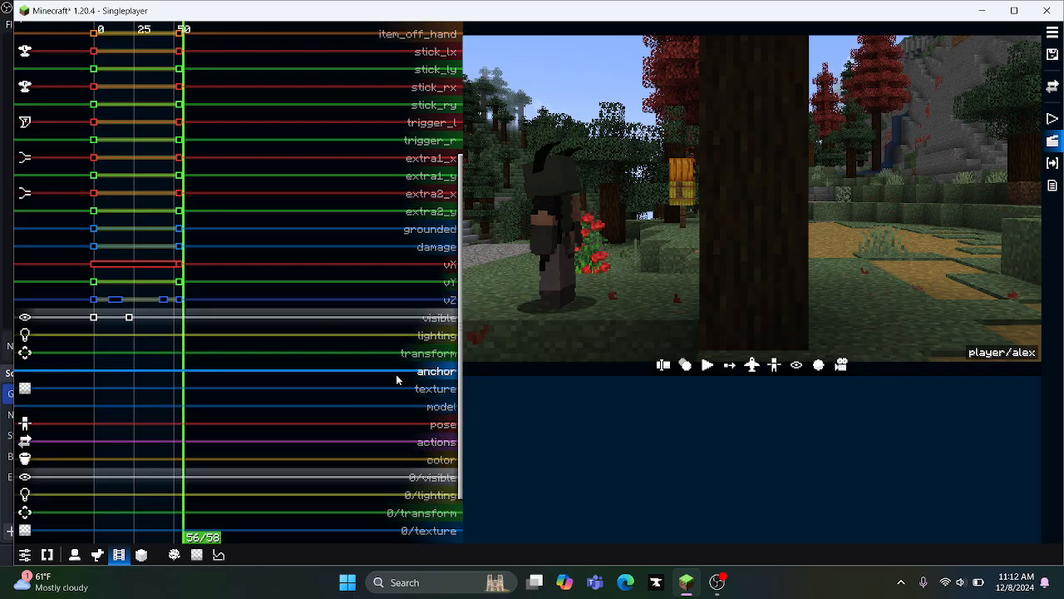
{"action": "scroll", "coordinate": [401, 421], "scroll_direction": "down", "scroll_amount": 3}
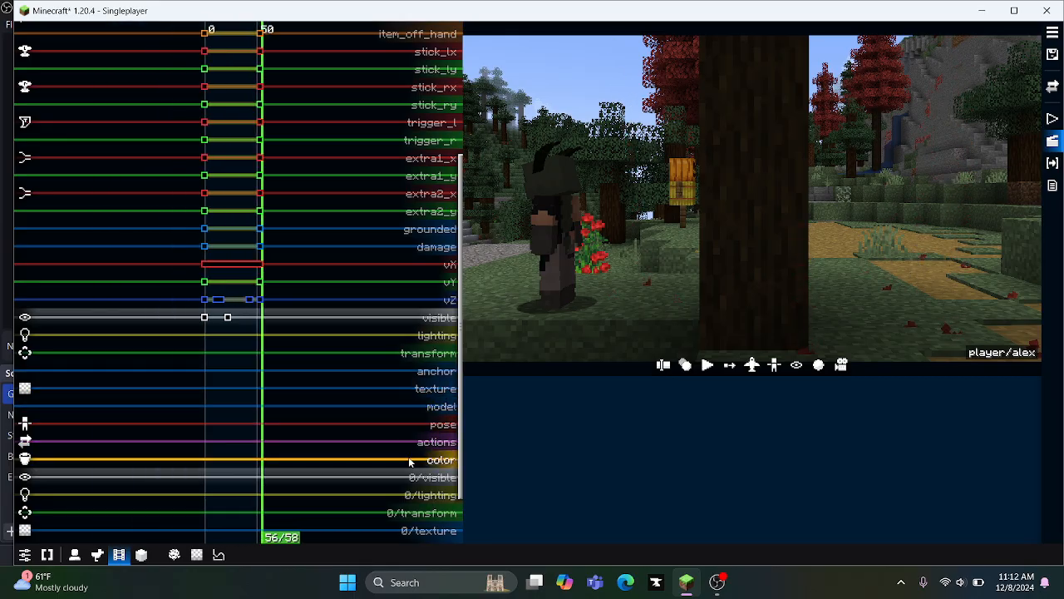
{"action": "scroll", "coordinate": [408, 528], "scroll_direction": "down", "scroll_amount": 2}
{"action": "scroll", "coordinate": [355, 393], "scroll_direction": "up", "scroll_amount": 2}
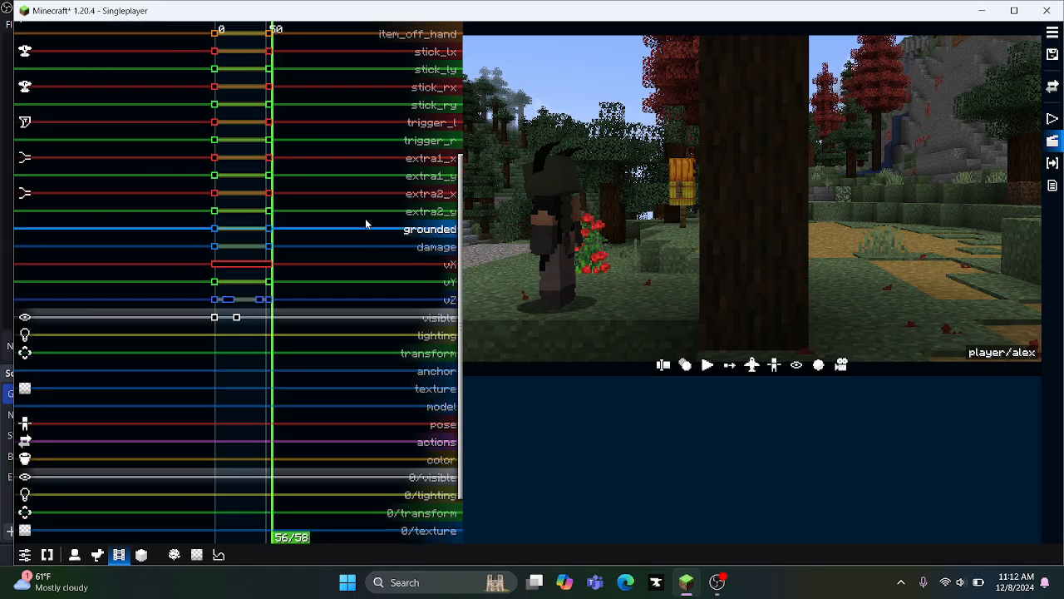
{"action": "middle_click_drag", "start_coordinate": [366, 220], "coordinate": [397, 391]}
{"action": "middle_click_drag", "start_coordinate": [366, 306], "coordinate": [120, 504]}
{"action": "middle_click_drag", "start_coordinate": [166, 377], "coordinate": [228, 254]}
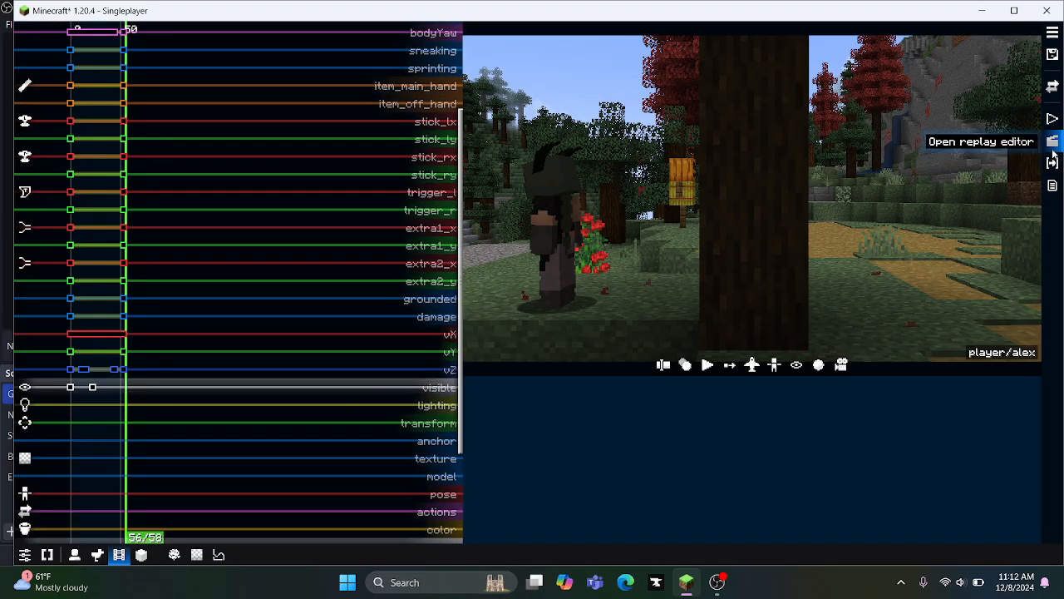
{"action": "left_click", "coordinate": [1053, 146]}
{"action": "scroll", "coordinate": [142, 238], "scroll_direction": "down", "scroll_amount": 2}
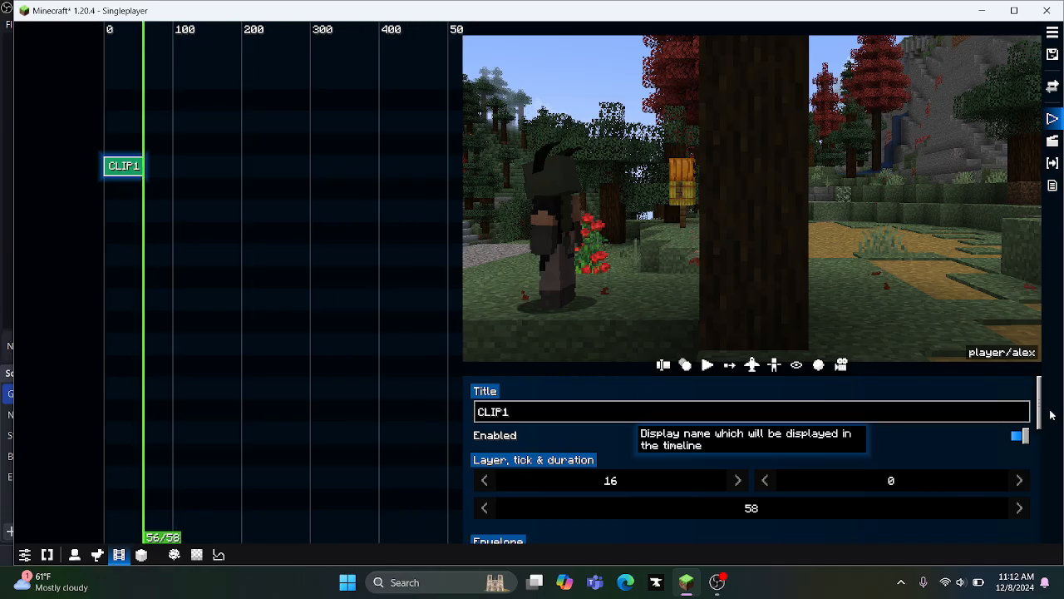
{"action": "left_click", "coordinate": [663, 366]}
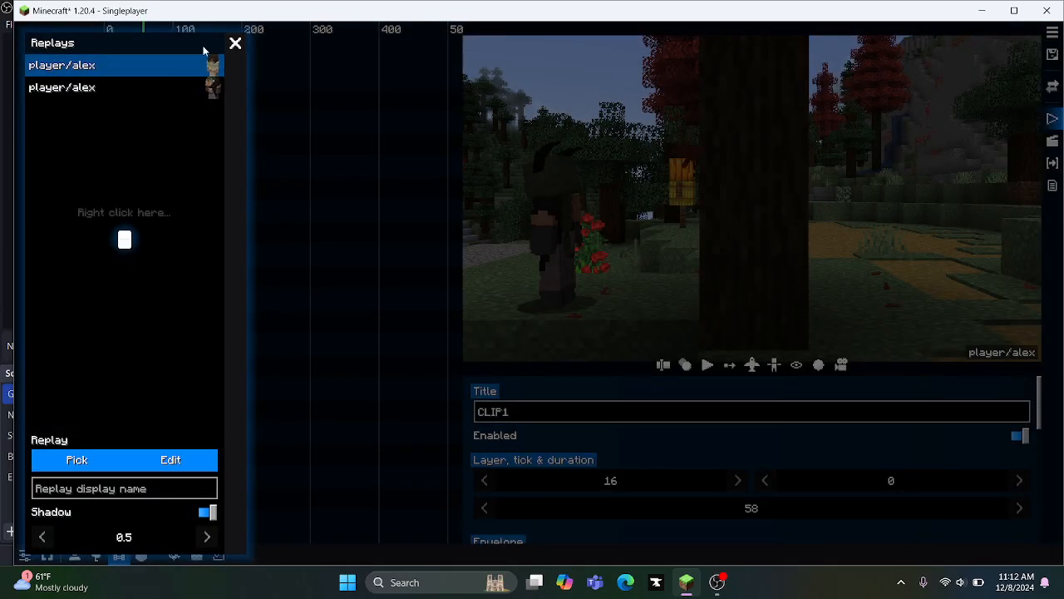
{"action": "left_click", "coordinate": [235, 43]}
{"action": "left_click", "coordinate": [1053, 143]}
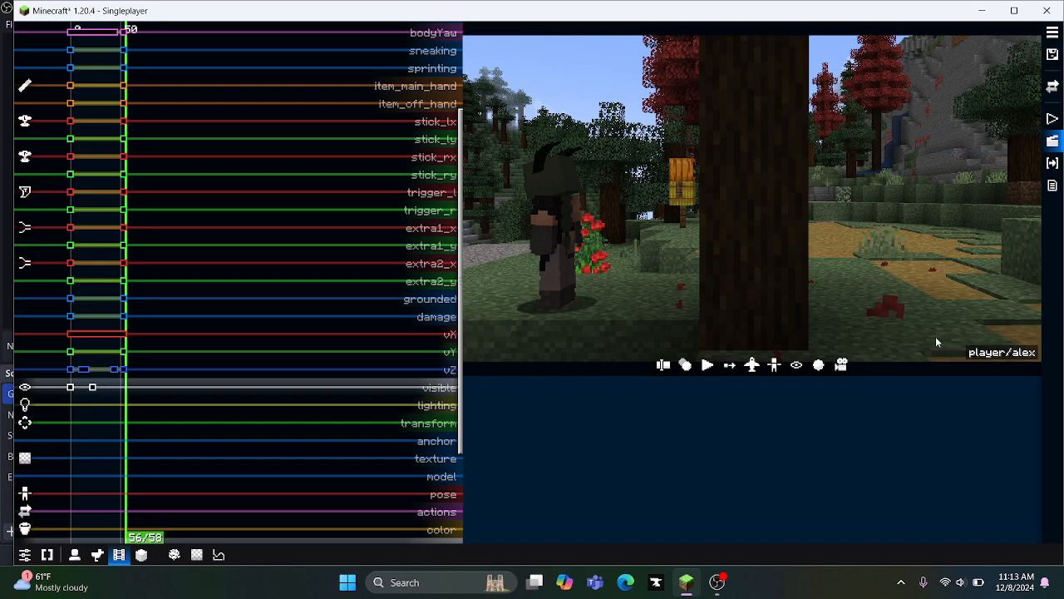
{"action": "left_click", "coordinate": [1051, 119]}
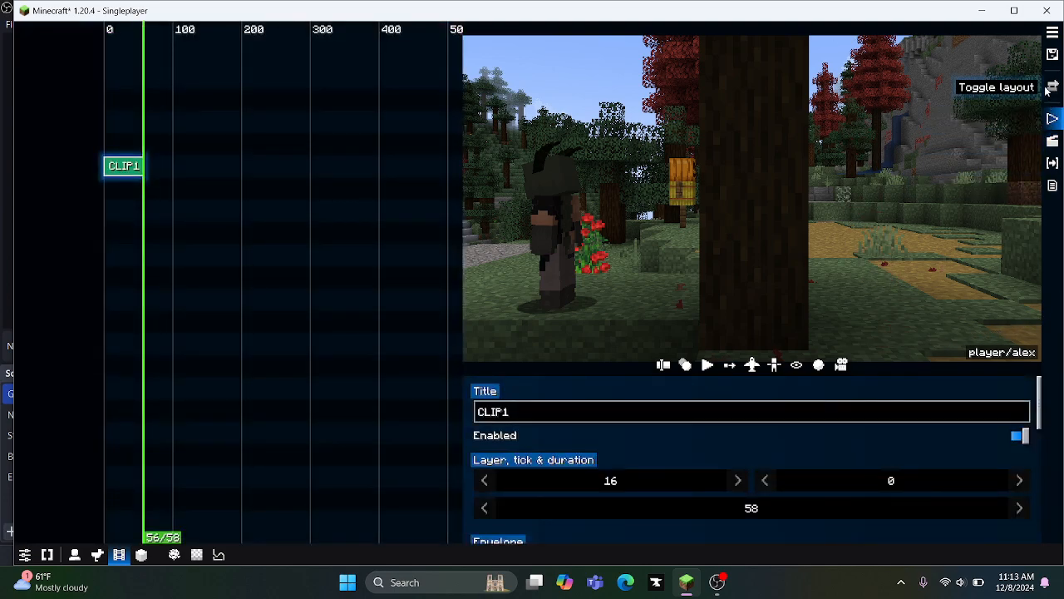
{"action": "left_click", "coordinate": [1052, 33]}
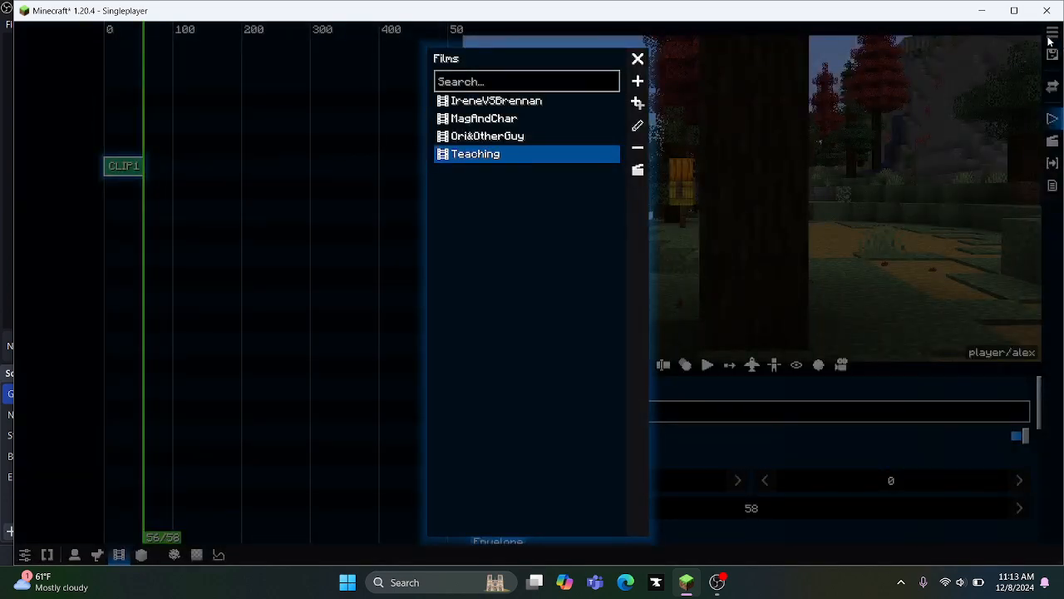
{"action": "left_click", "coordinate": [638, 58]}
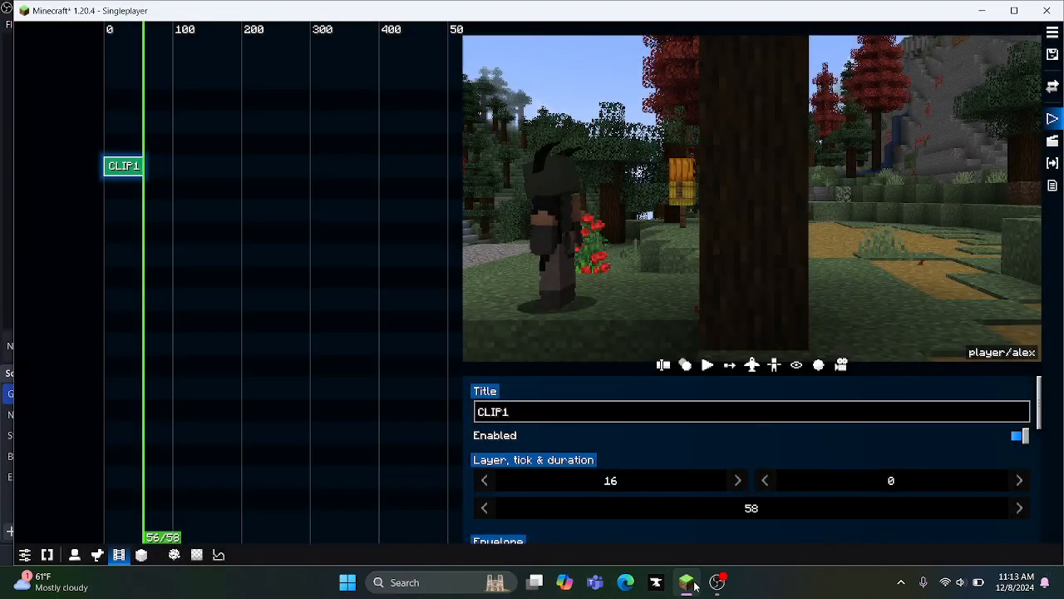
Step: Switch to the OBS window
{"action": "mouse_move", "coordinate": [696, 588]}
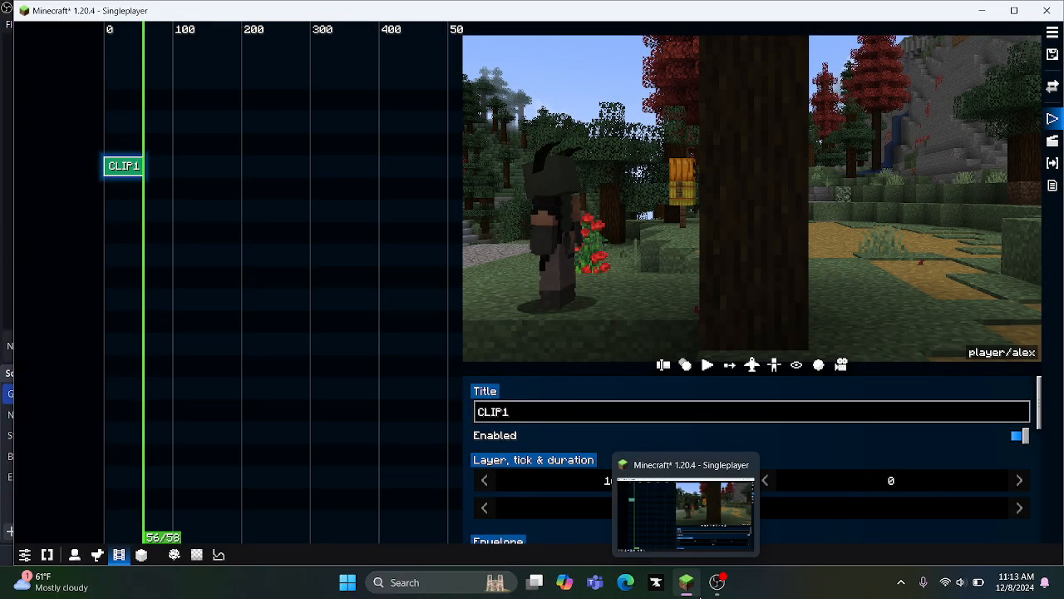
{"action": "left_click", "coordinate": [717, 583]}
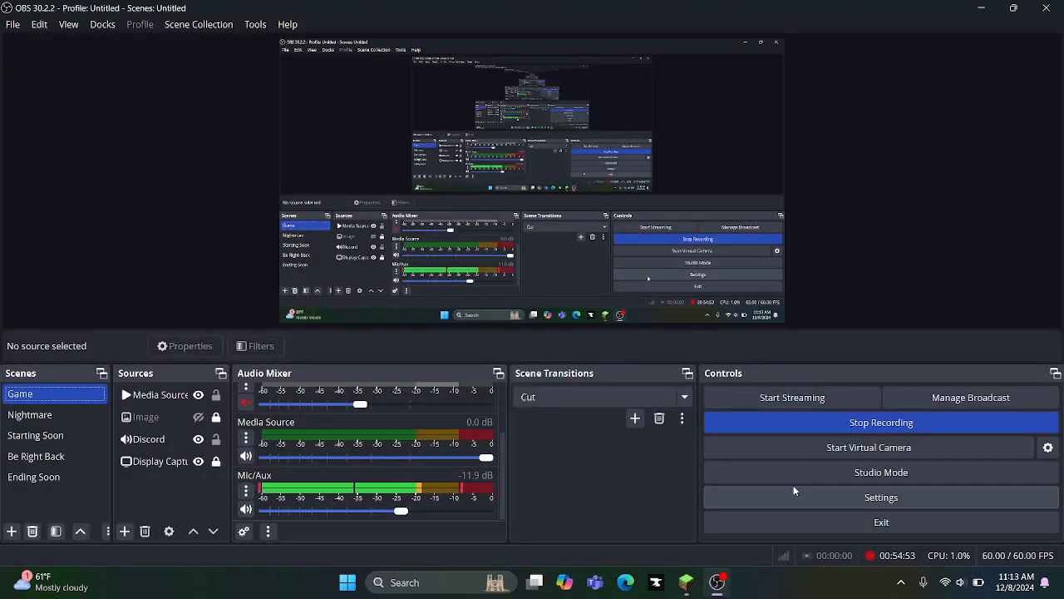